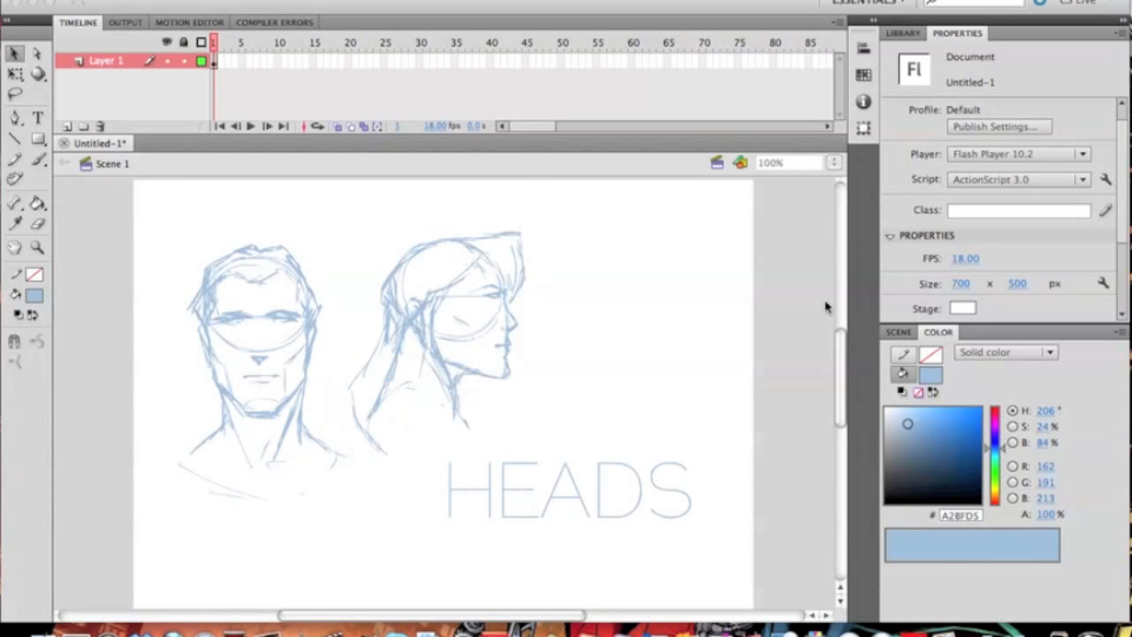
- Insert a new blank scene into the document
click(187, 1)
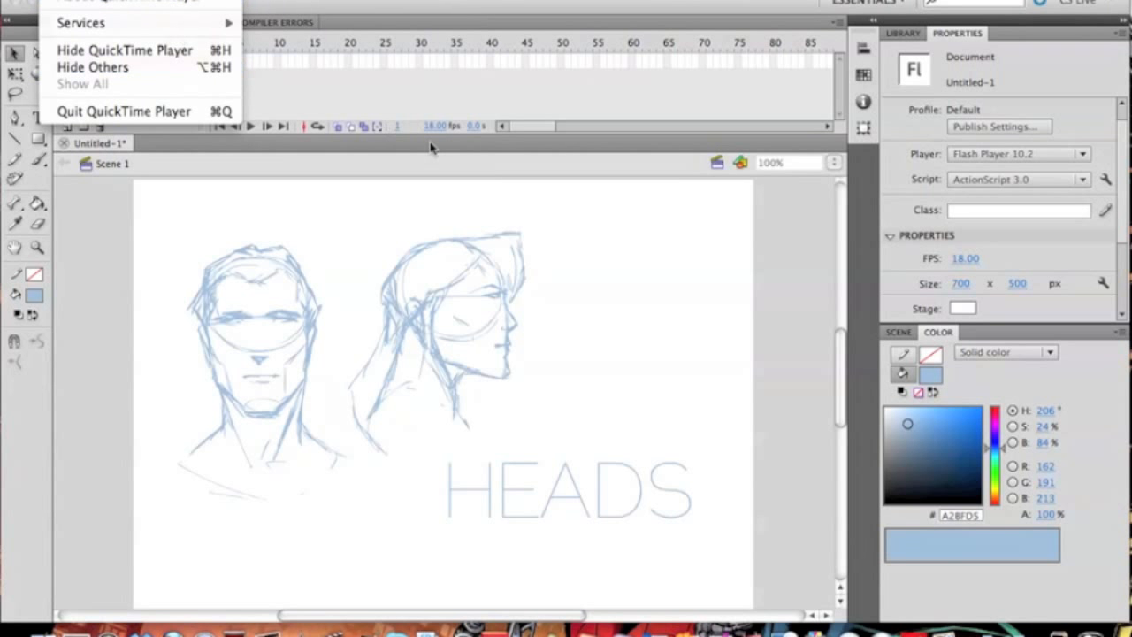
click(417, 194)
click(251, 2)
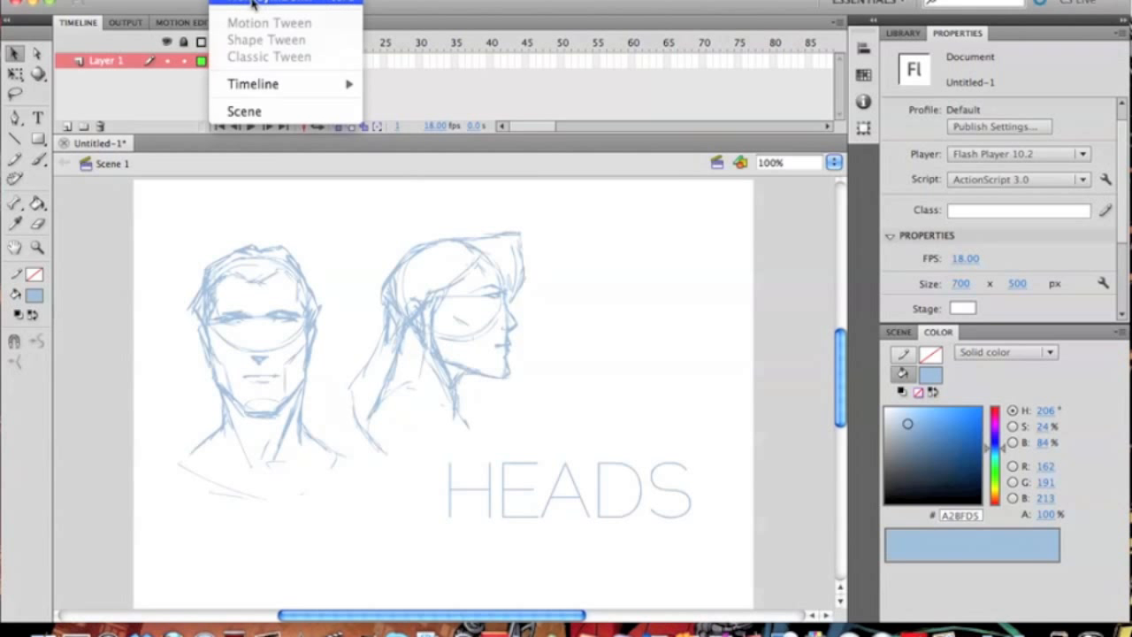
click(255, 112)
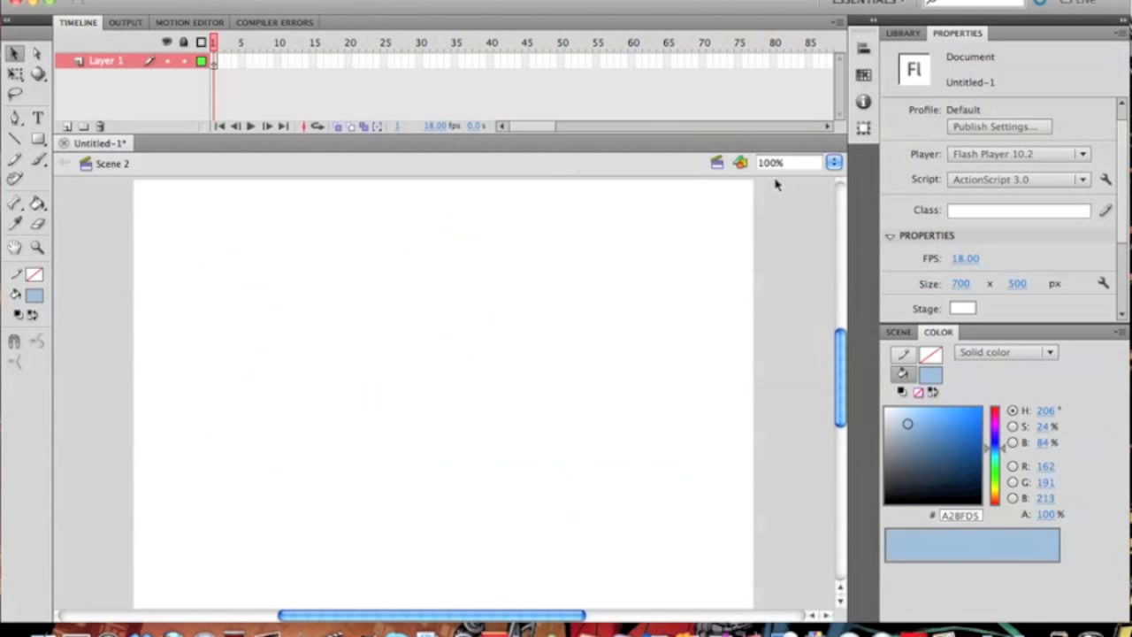
- Sketch a rough cranium circle with the Brush tool and draw a horizontal eye line across its middle
click(38, 159)
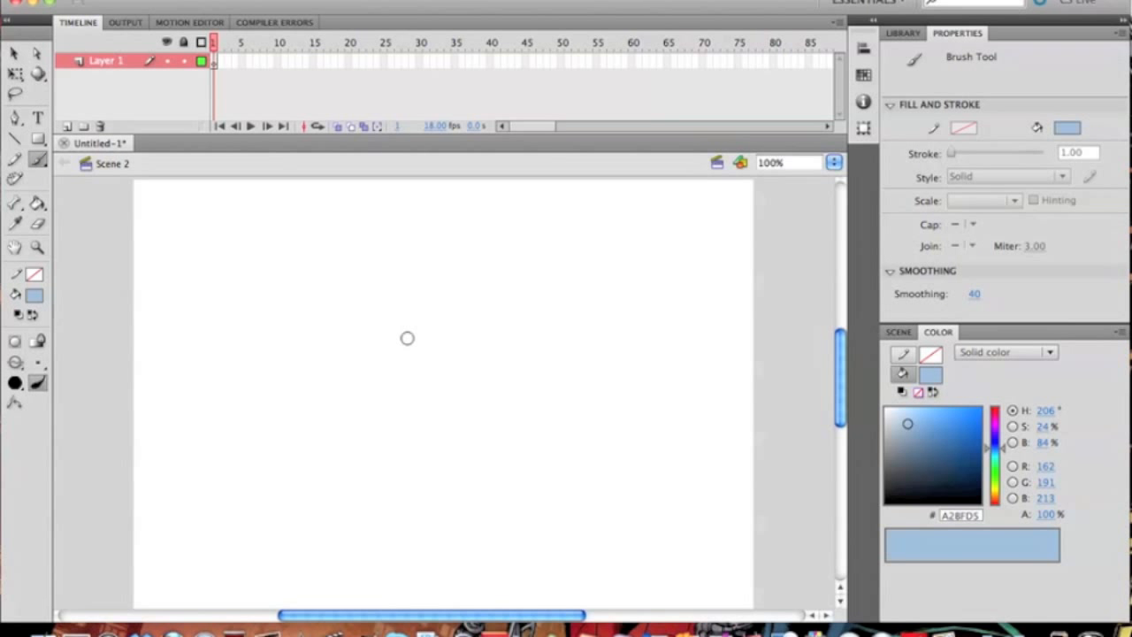
mouse_move(281, 287)
mouse_down()
mouse_move(338, 288)
mouse_move(358, 338)
mouse_move(273, 399)
mouse_move(245, 363)
mouse_up()
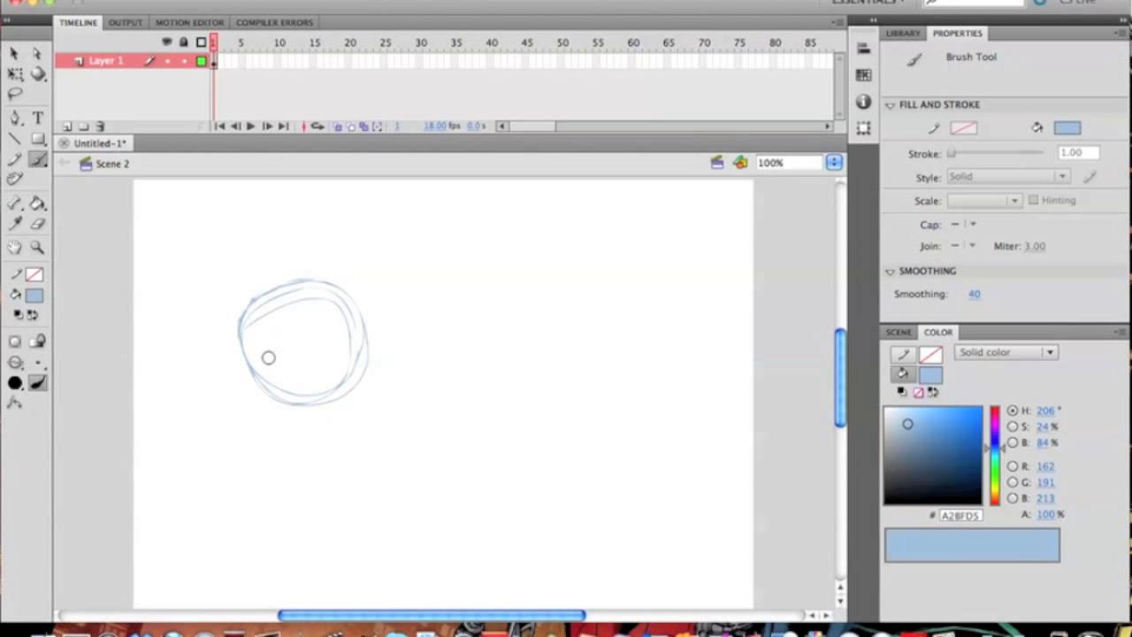
drag(243, 346, 348, 339)
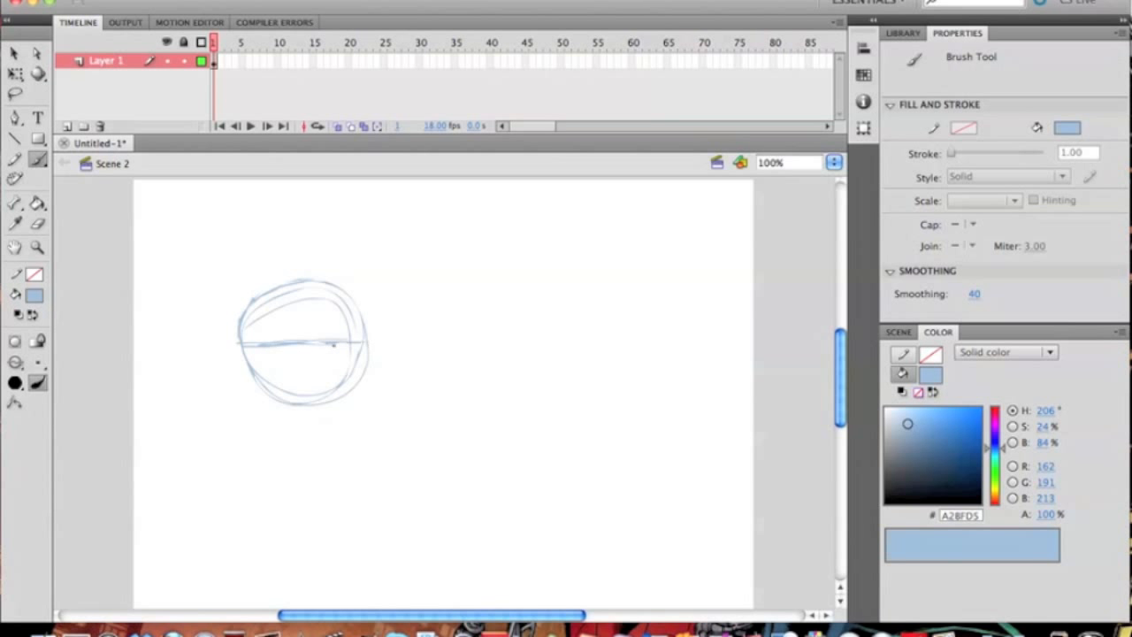
- Sketch the jaw outline down from both sides of the circle and the two eyes along the eye line
mouse_move(243, 341)
mouse_down()
mouse_move(261, 430)
mouse_move(252, 429)
mouse_move(299, 462)
mouse_move(285, 456)
mouse_move(334, 462)
mouse_up()
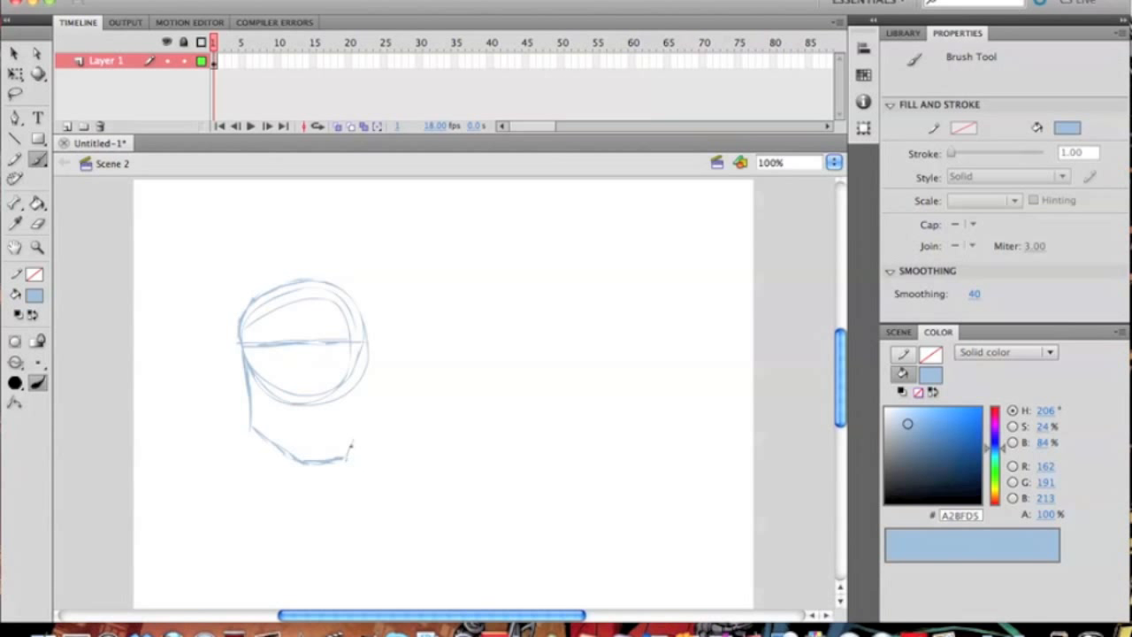
mouse_move(361, 425)
mouse_down()
mouse_move(366, 340)
mouse_move(355, 303)
mouse_up()
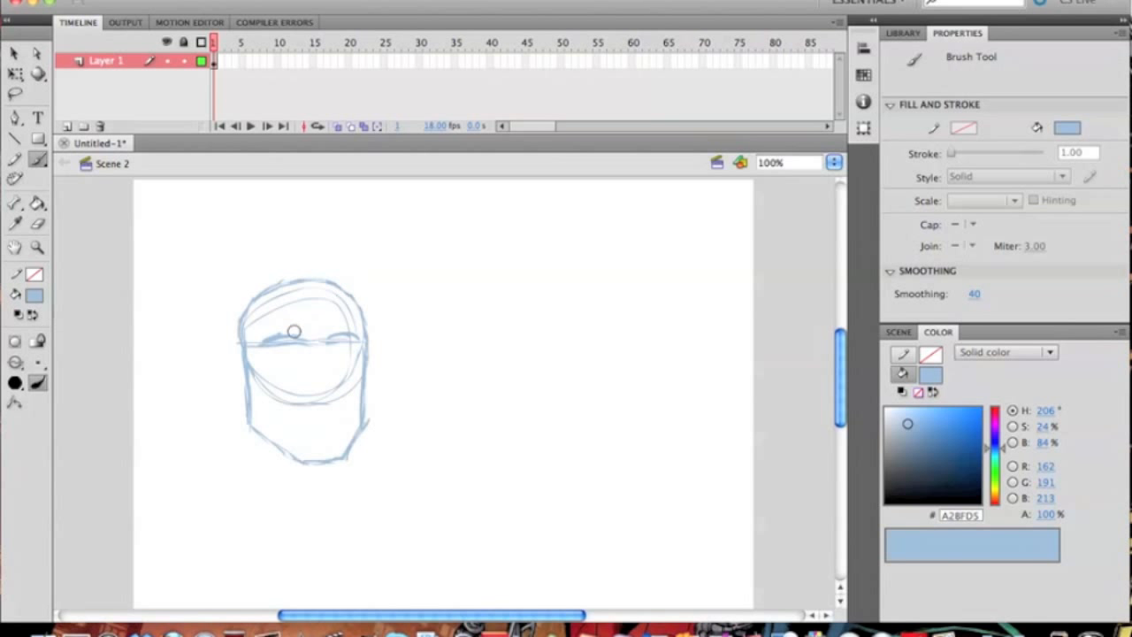
click(37, 247)
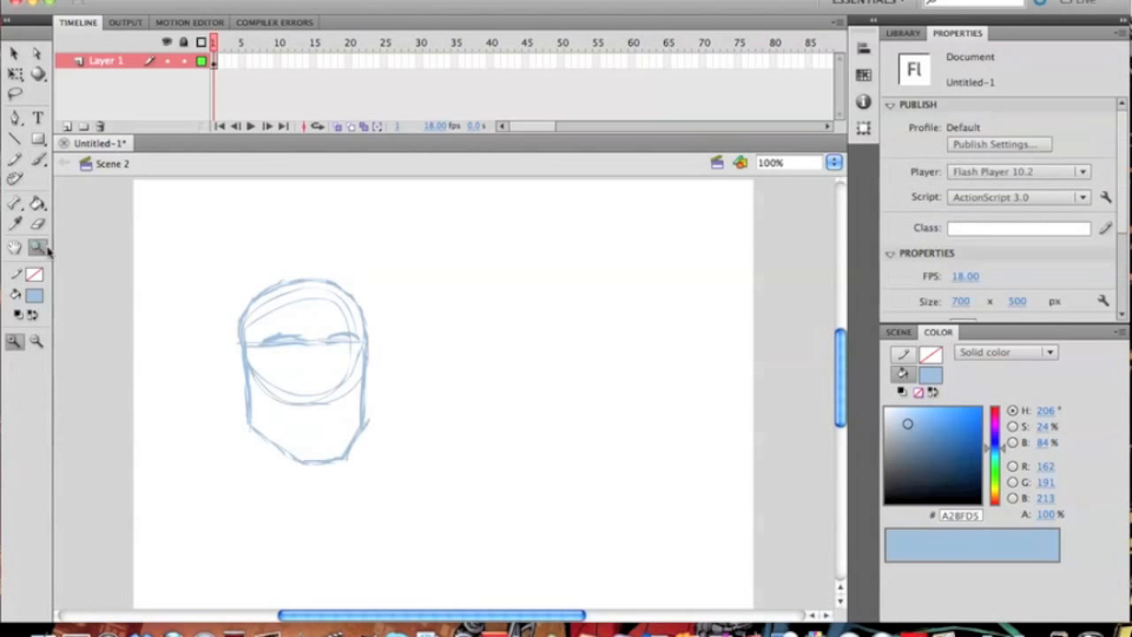
click(332, 387)
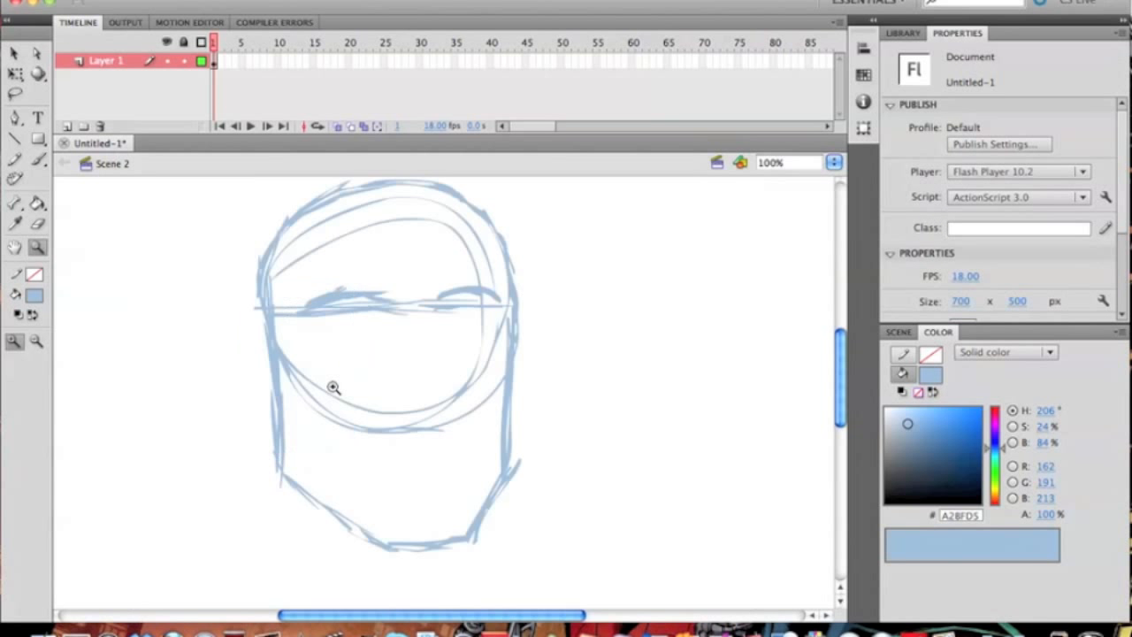
click(37, 159)
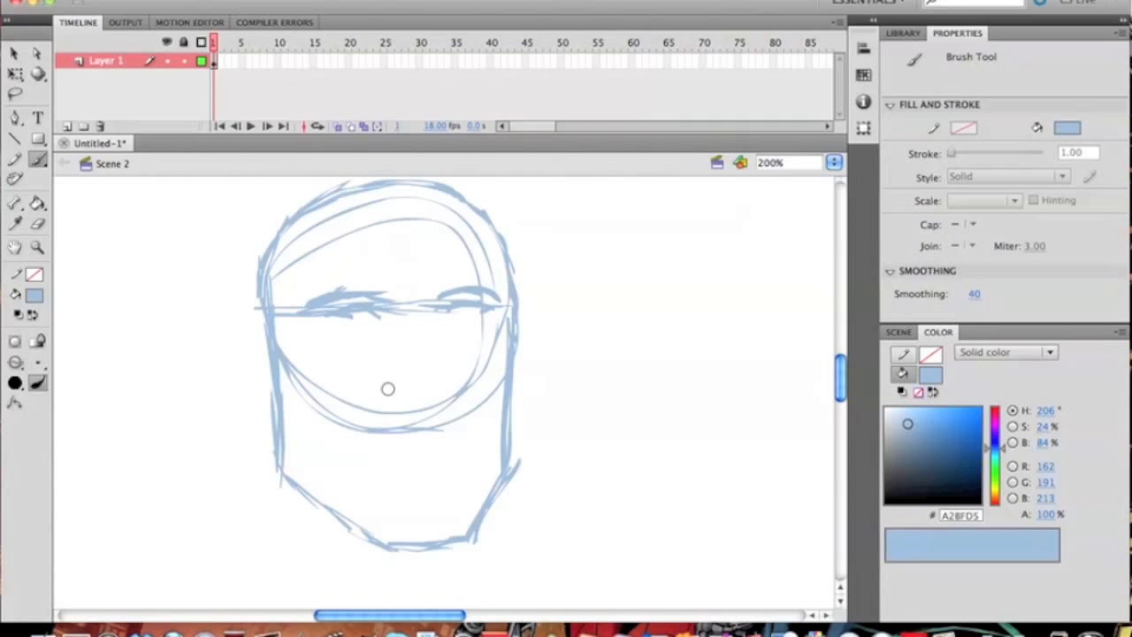
drag(997, 474, 1004, 442)
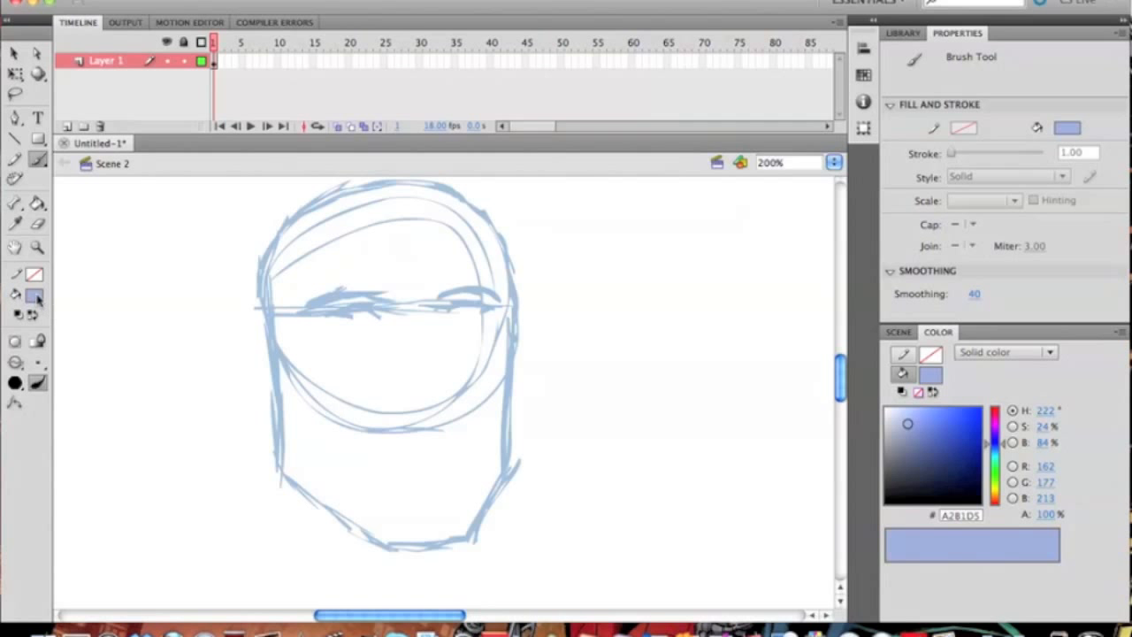
click(38, 299)
click(518, 361)
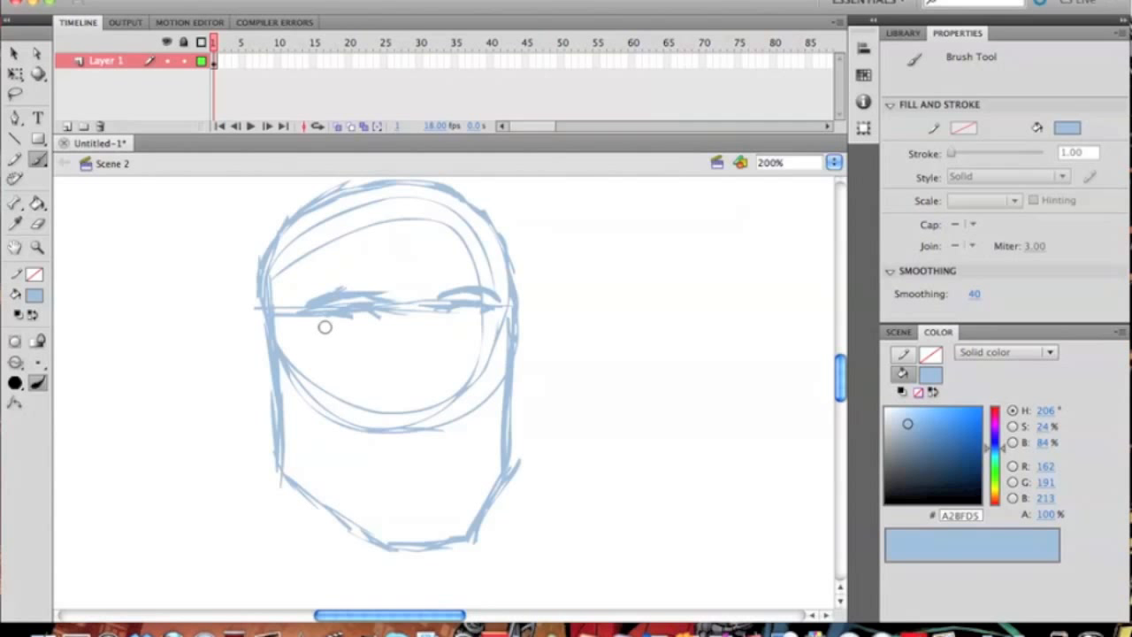
- Try marking the eye spacing with short vertical strokes across the eye line, and undo the marks
drag(322, 299, 322, 284)
drag(379, 337, 377, 284)
drag(436, 347, 433, 306)
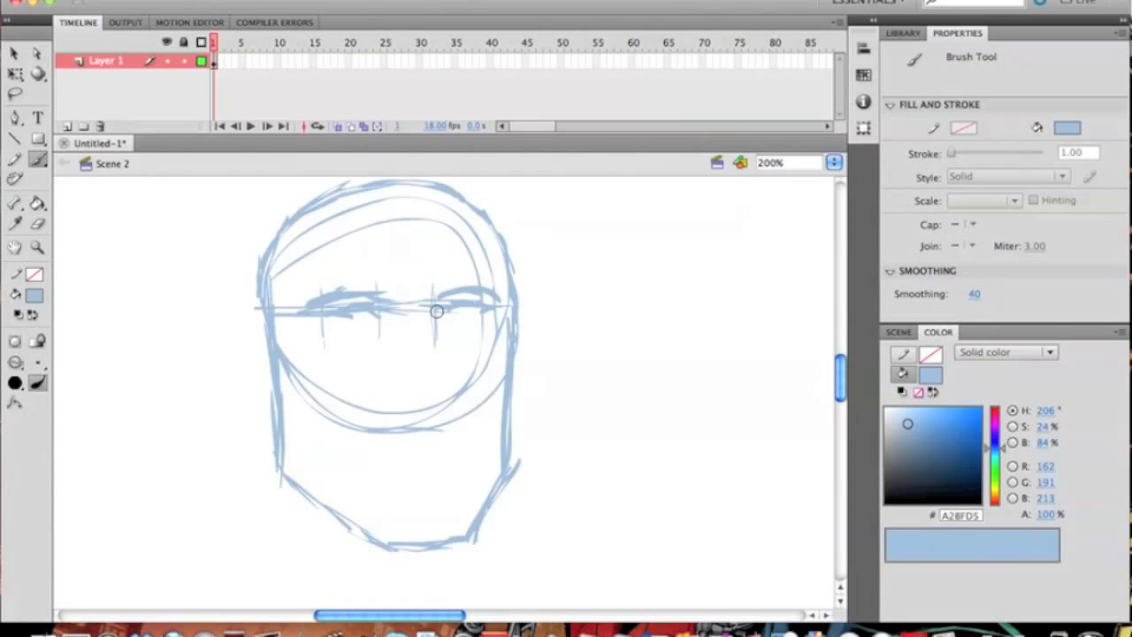
key(super+z)
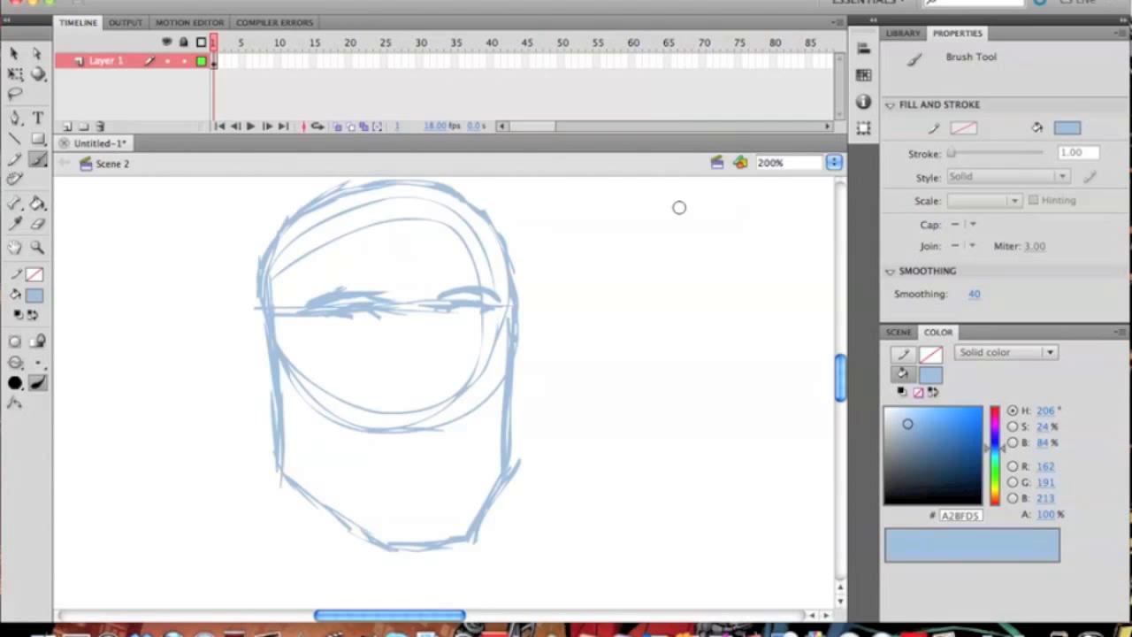
- Sketch a second, wider demonstration head beside the first, with a rounded cranium, jaw and small widely spaced circles for eyes
scroll(652, 310, right, 5)
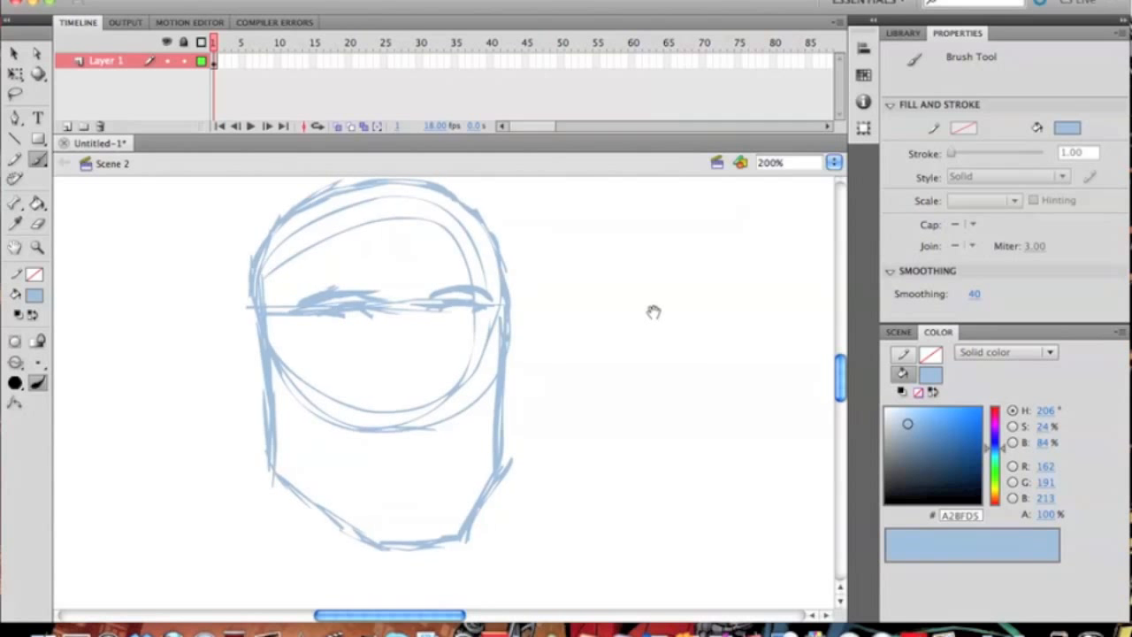
mouse_move(459, 354)
mouse_down()
mouse_move(653, 419)
mouse_move(607, 443)
mouse_move(449, 417)
mouse_move(458, 482)
mouse_up()
drag(470, 478, 579, 547)
mouse_move(502, 509)
mouse_down()
mouse_move(591, 559)
mouse_move(695, 549)
mouse_move(718, 485)
mouse_move(730, 324)
mouse_up()
drag(508, 324, 490, 336)
drag(693, 314, 697, 312)
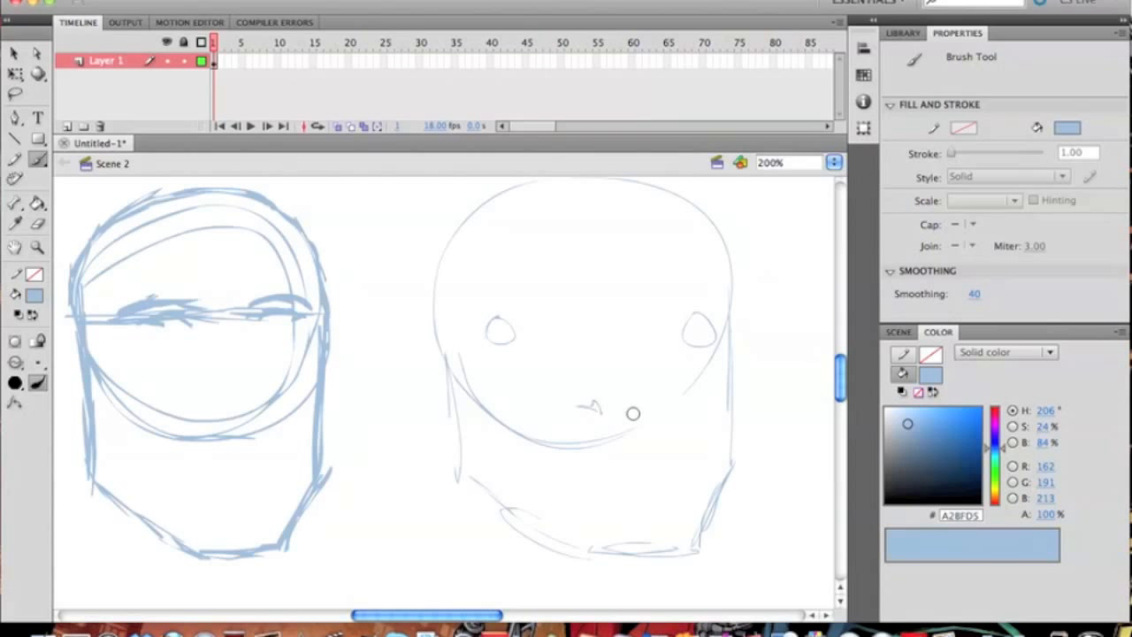
- Undo the strokes of the second head sketch
key(super+z)
key(super+z)
key(super+z)
key(super+z)
key(super+z)
key(super+z)
key(super+z)
key(super+z)
key(super+z)
key(super+z)
key(super+z)
key(super+z)
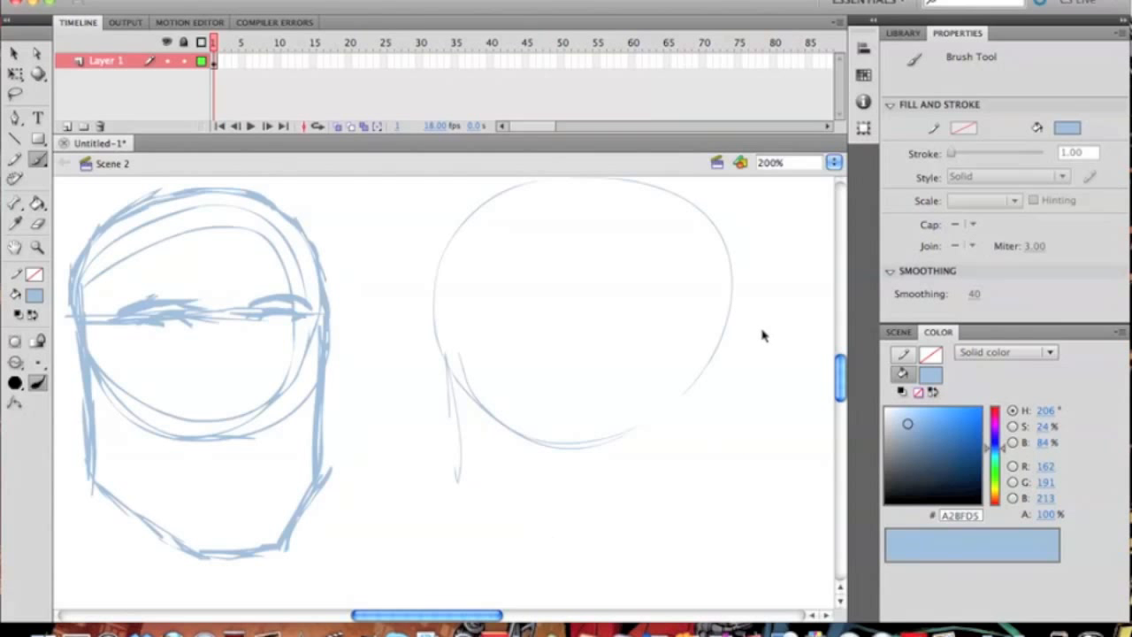
- Try placing the mouth low on a guideline between the jaw corners of the first head, and undo those strokes
scroll(262, 354, left, 3)
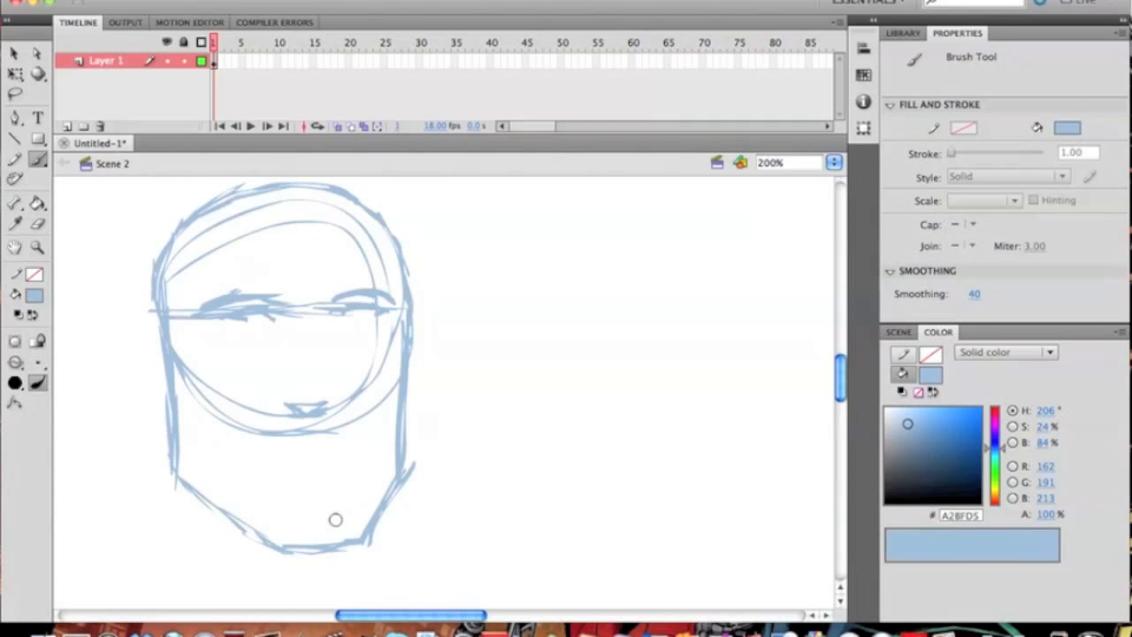
drag(183, 470, 390, 472)
drag(269, 475, 347, 476)
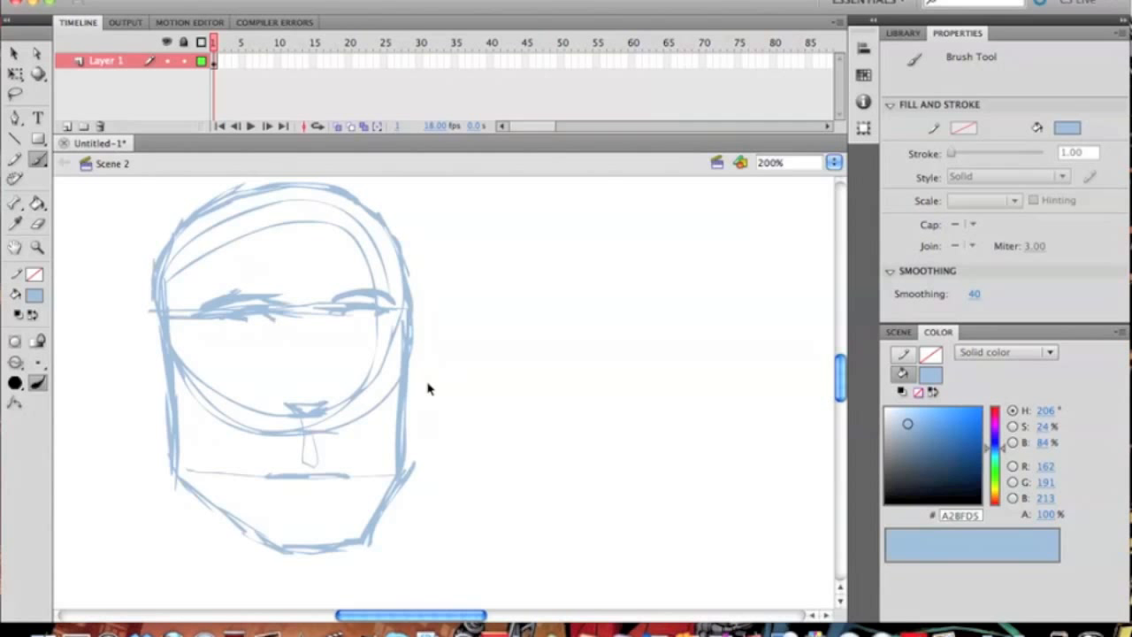
key(super+z)
key(super+z)
key(super+z)
key(super+z)
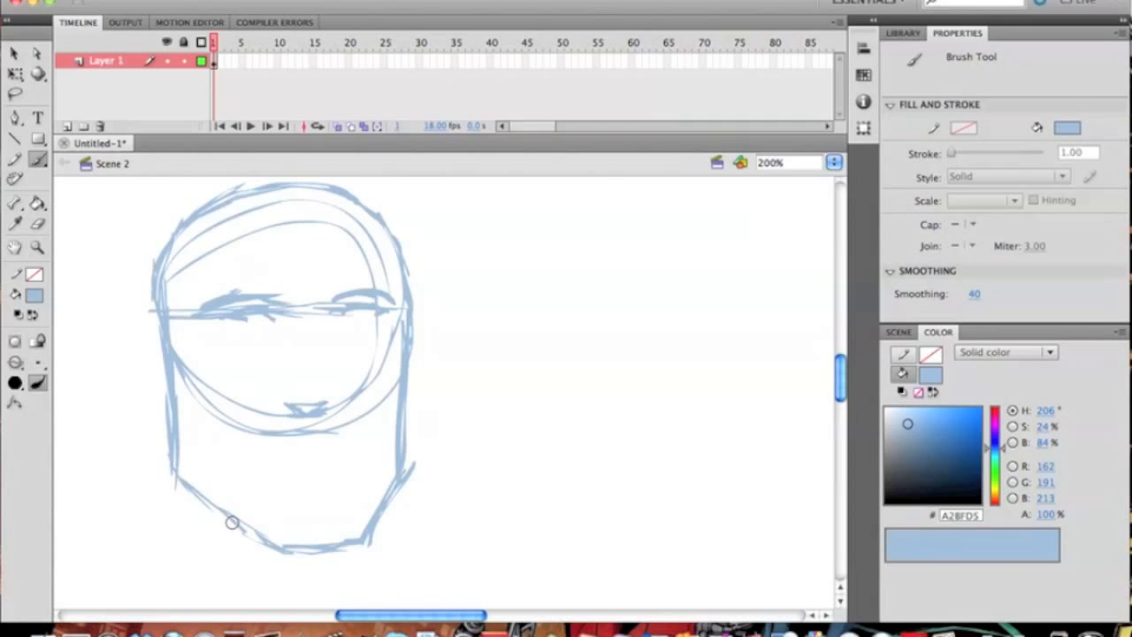
- Sketch the mouth and lower-lip line just beneath the nose, and add the cheek planes and curved chin contour around them
drag(260, 445, 344, 442)
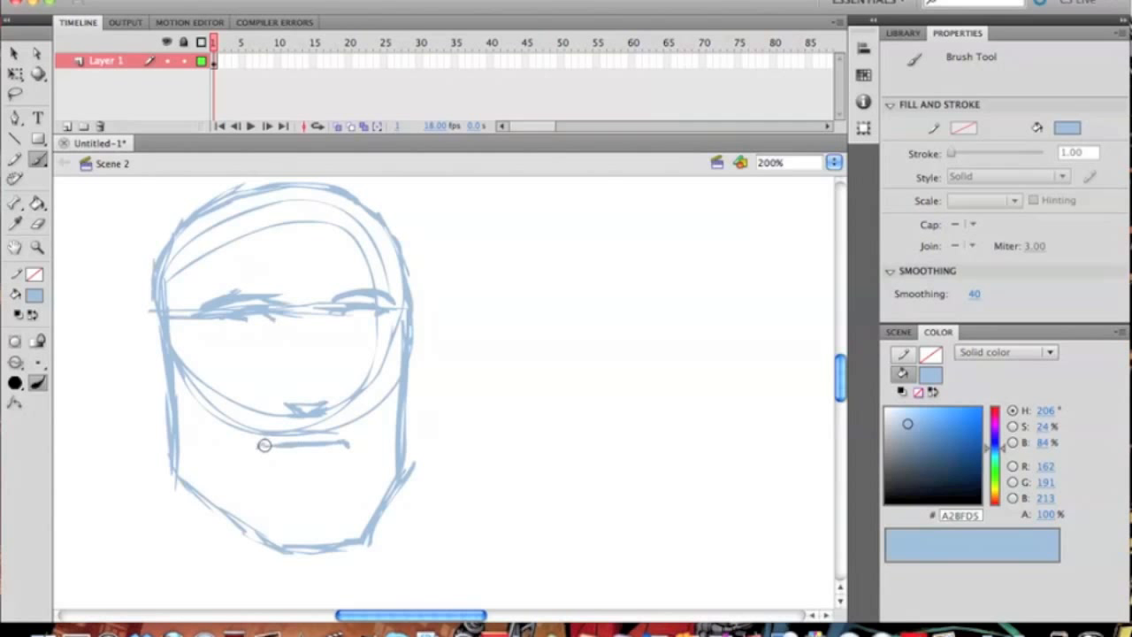
drag(287, 461, 329, 463)
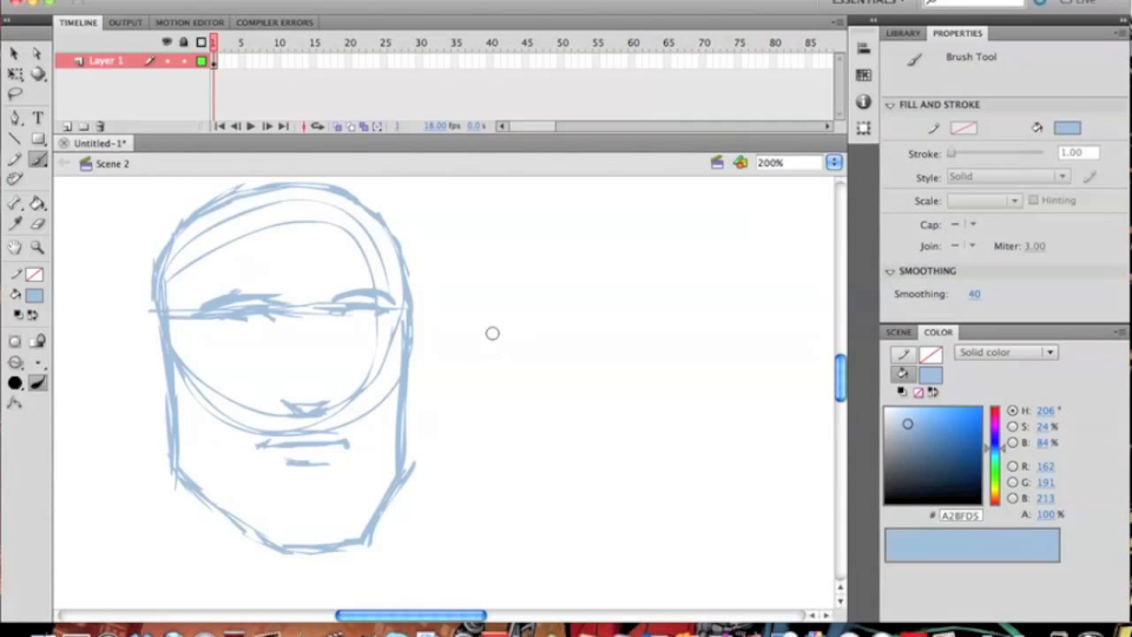
drag(223, 473, 229, 515)
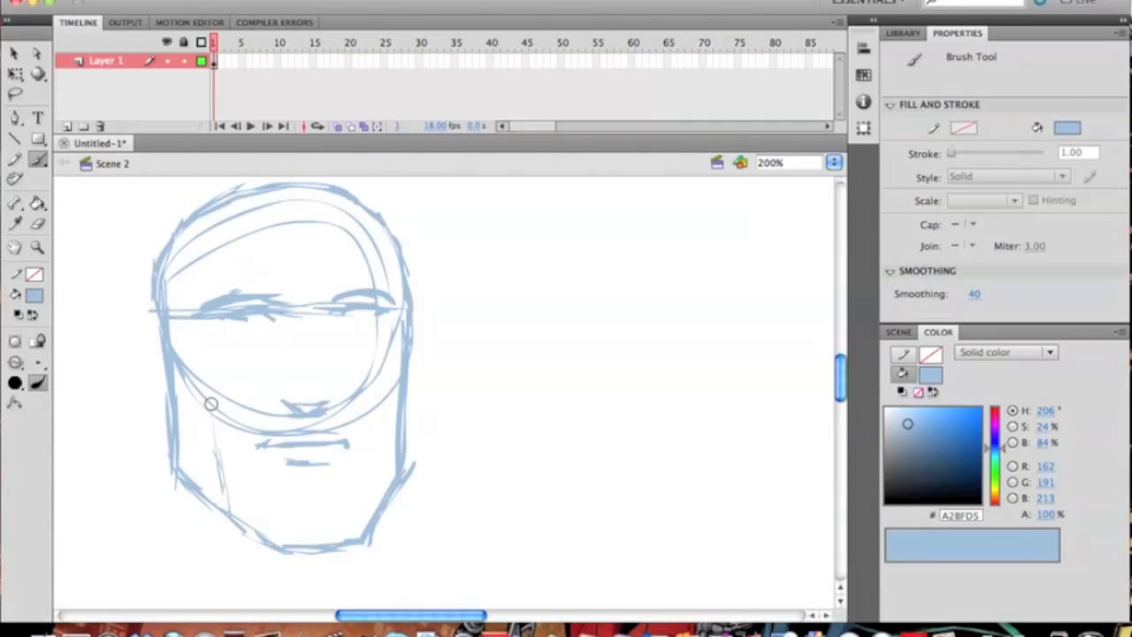
drag(362, 531, 369, 415)
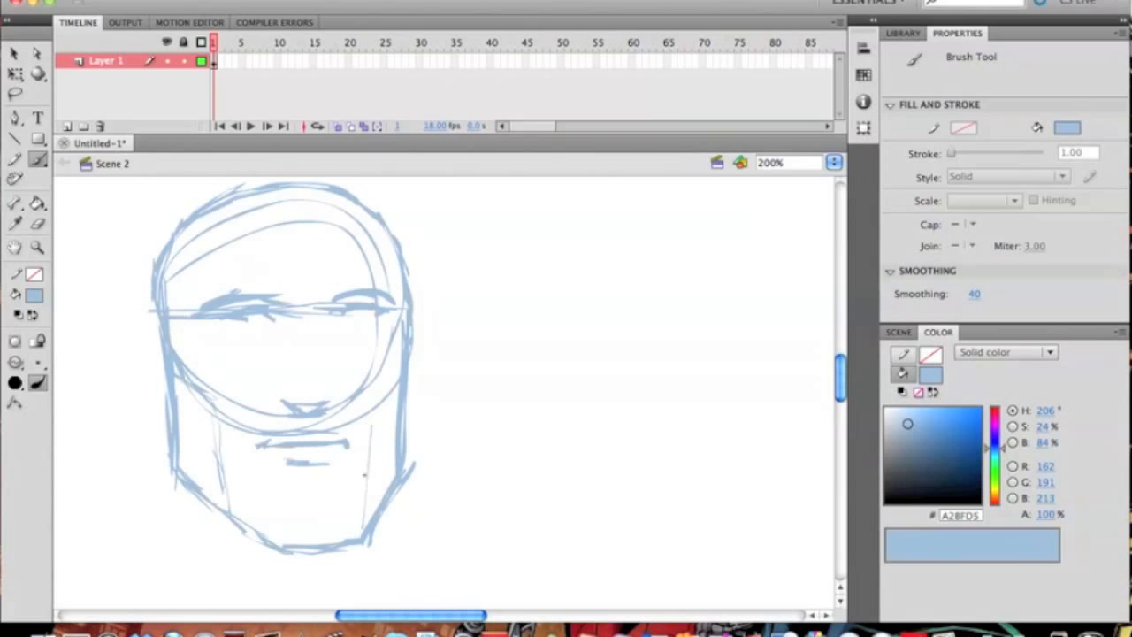
drag(273, 495, 314, 482)
mouse_move(232, 482)
mouse_down()
mouse_move(266, 507)
mouse_move(348, 505)
mouse_move(368, 482)
mouse_up()
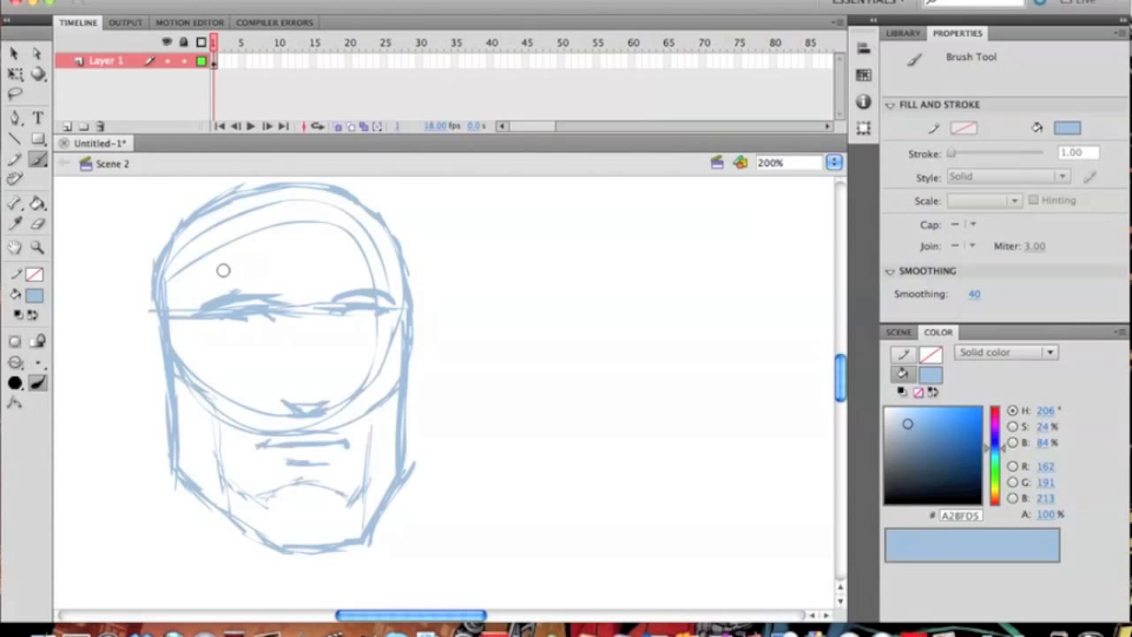
- Sketch the temple line rising from the brow into the forehead and add the nostril wings around the nose base
drag(221, 293, 211, 223)
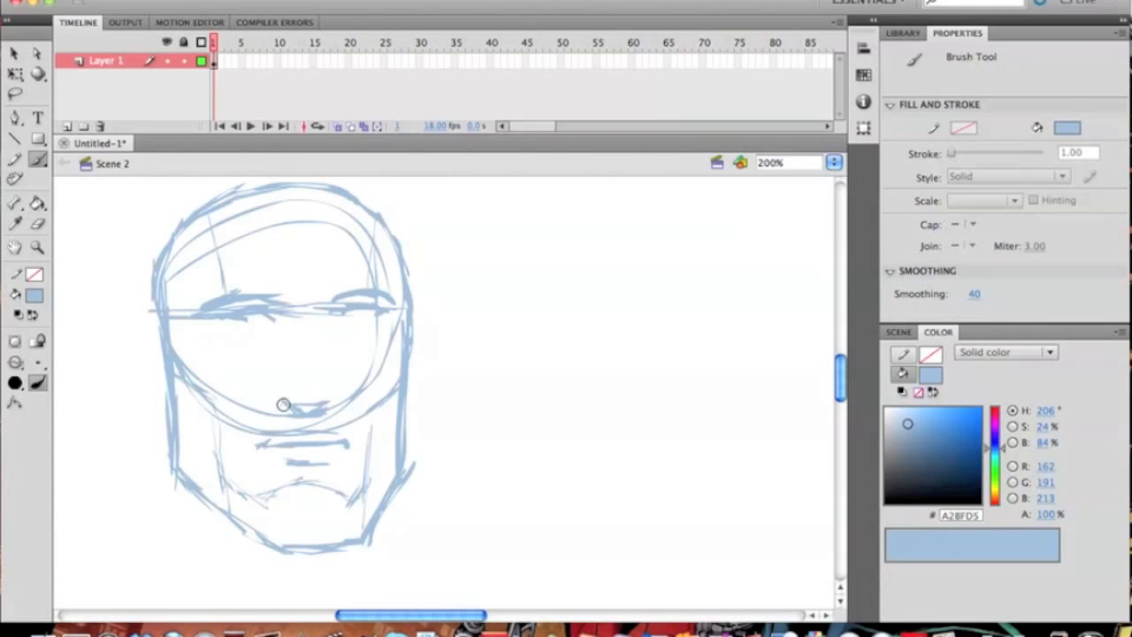
drag(282, 389, 281, 403)
- Try drawing long vertical nose-bridge strokes from the eye line down to the nose tip, and undo them
drag(315, 314, 316, 371)
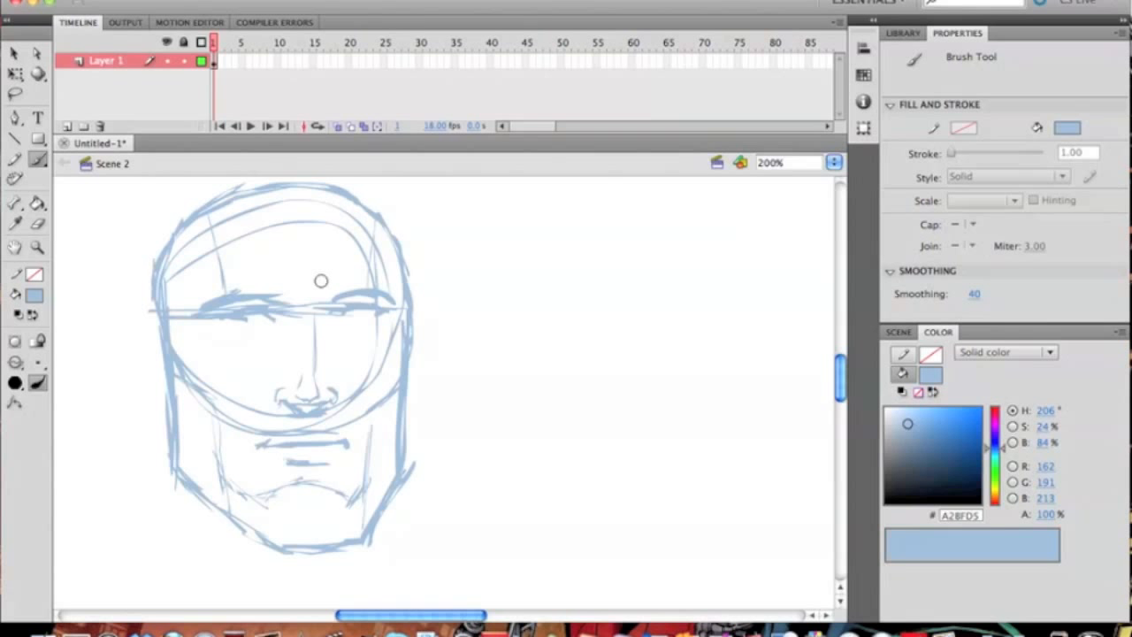
key(super+z)
key(super+z)
mouse_move(304, 323)
mouse_down()
mouse_move(293, 351)
mouse_move(301, 367)
mouse_up()
key(super+z)
key(super+z)
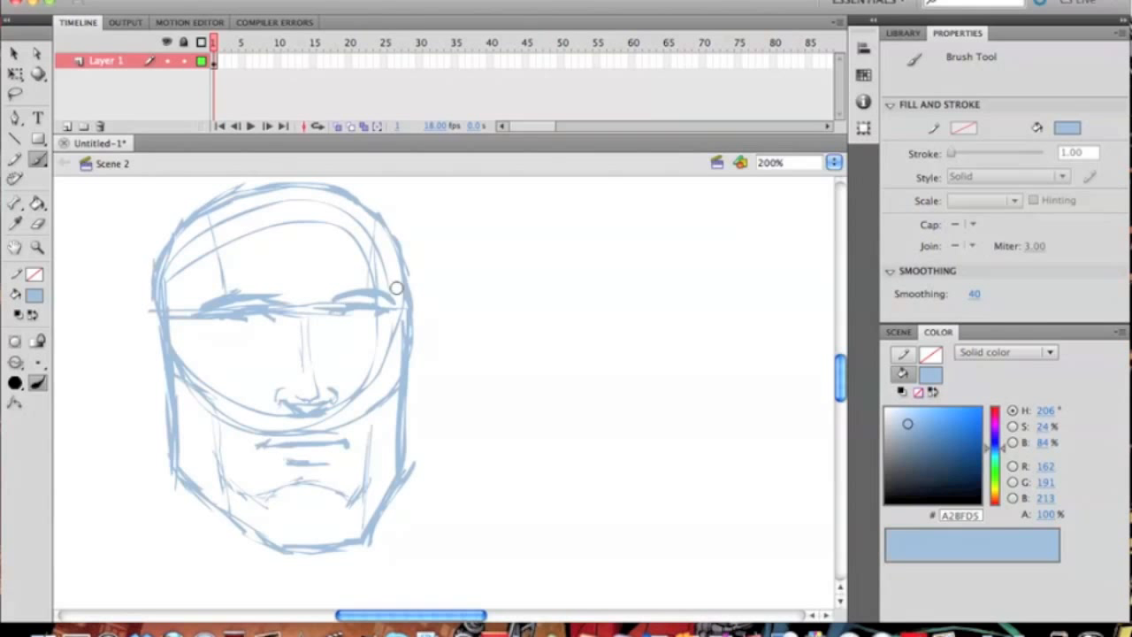
key(super+z)
- Sketch both ears on the sides of the head, from the eye line down to the level of the nose base
drag(839, 379, 842, 378)
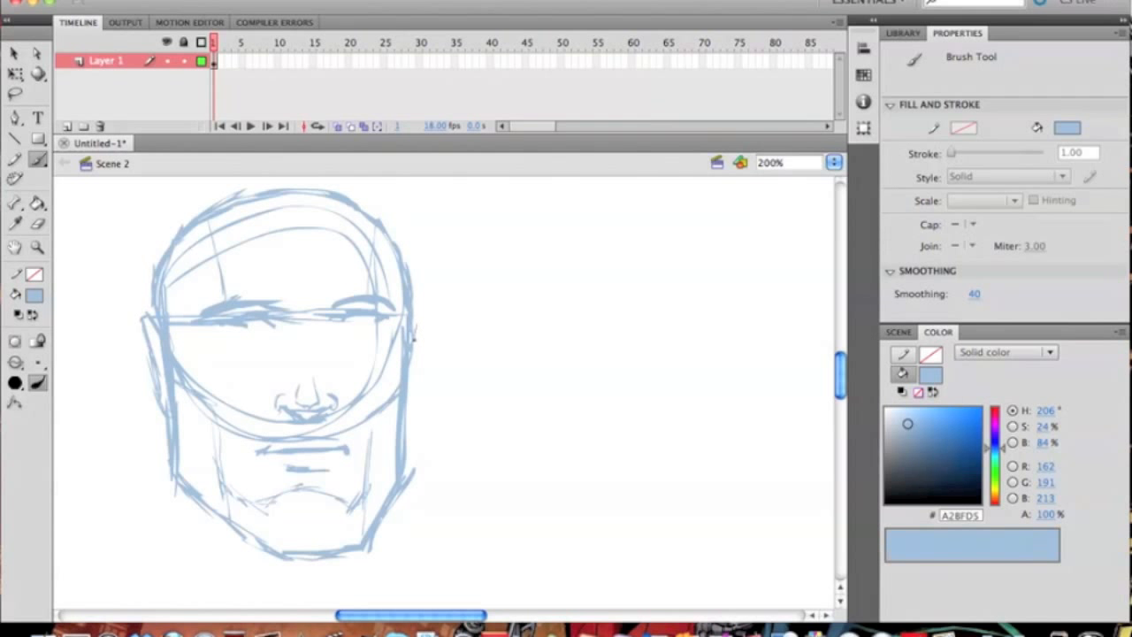
drag(424, 325, 410, 415)
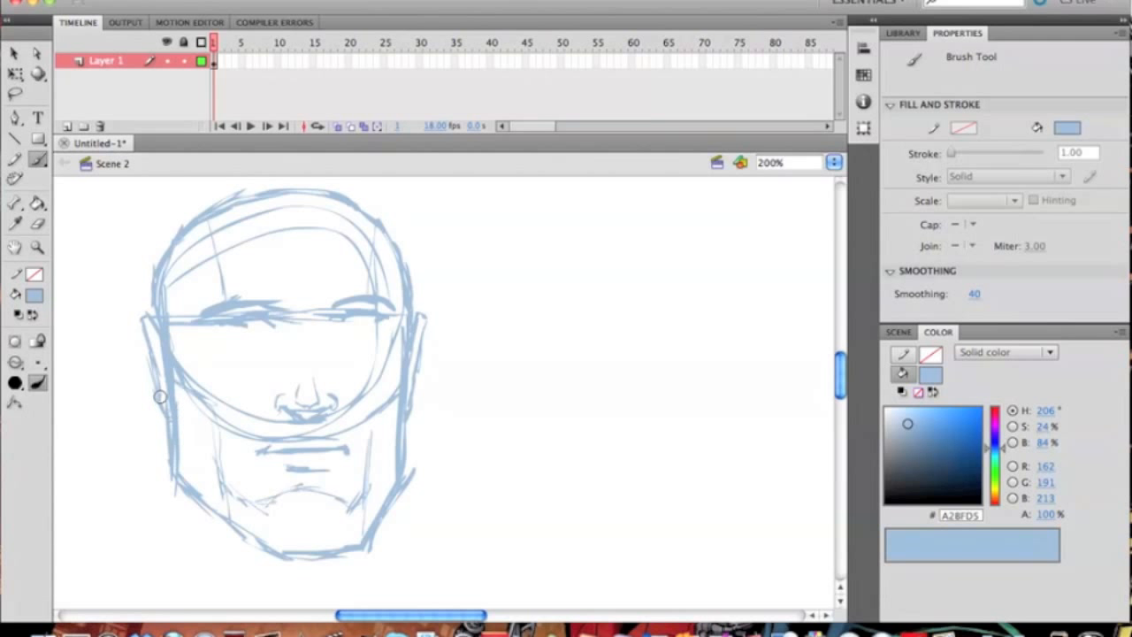
drag(159, 392, 141, 325)
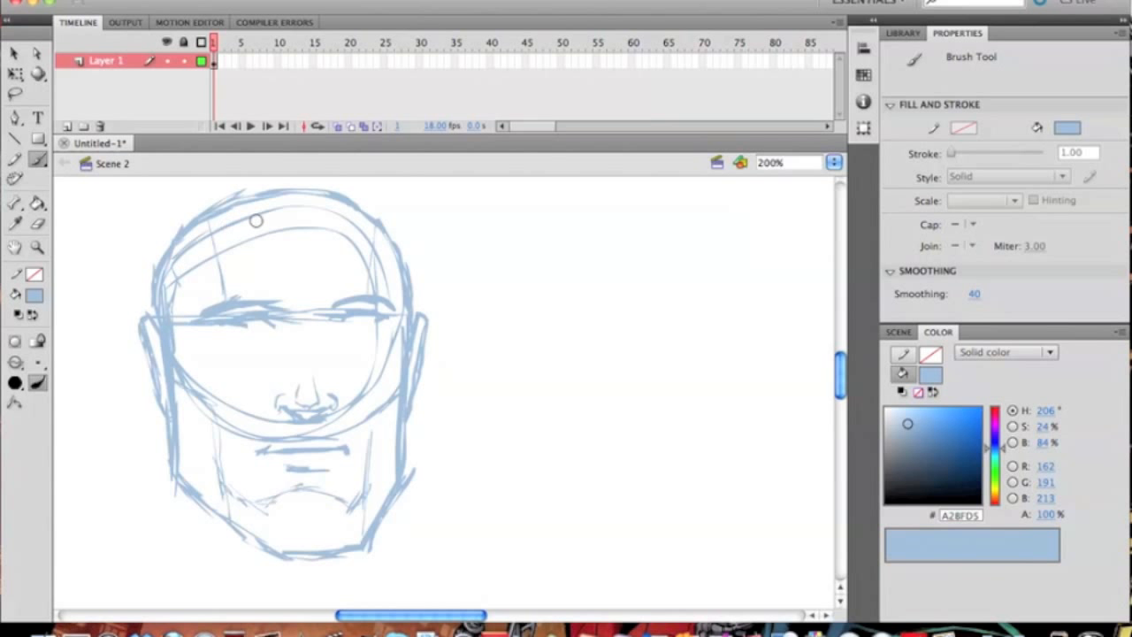
- Sketch the hairline across the forehead and a pointed hair silhouette around the outside of the skull
mouse_move(240, 222)
mouse_down()
mouse_move(347, 218)
mouse_move(380, 233)
mouse_move(386, 251)
mouse_up()
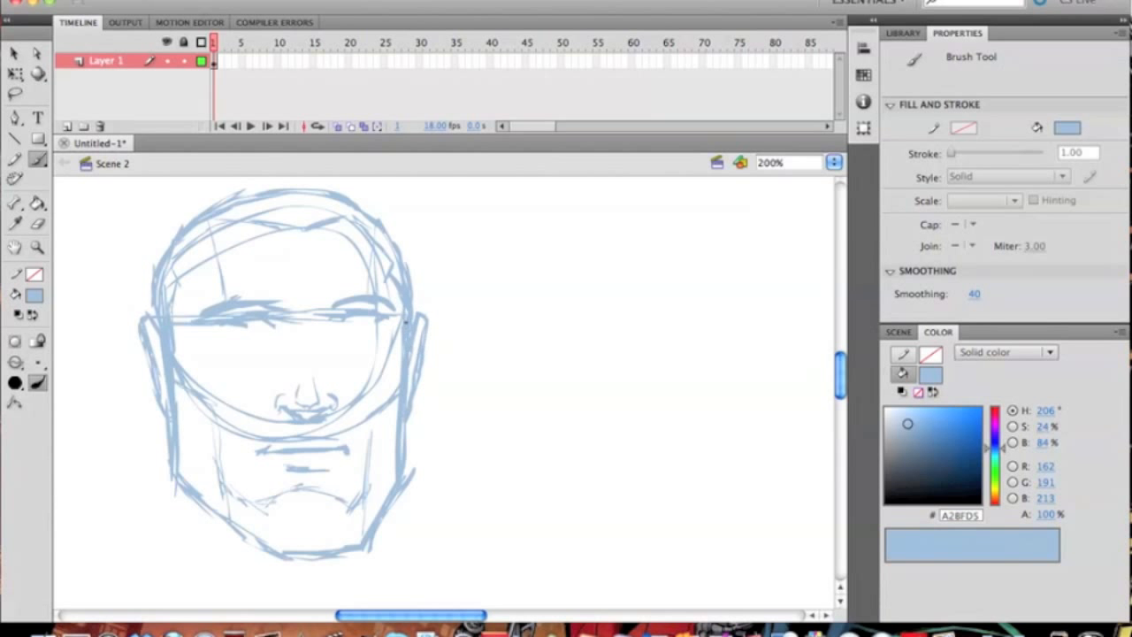
mouse_move(130, 310)
mouse_down()
mouse_move(161, 259)
mouse_move(127, 280)
mouse_move(138, 317)
mouse_up()
mouse_move(140, 264)
mouse_down()
mouse_move(176, 230)
mouse_move(289, 175)
mouse_up()
drag(841, 377, 842, 369)
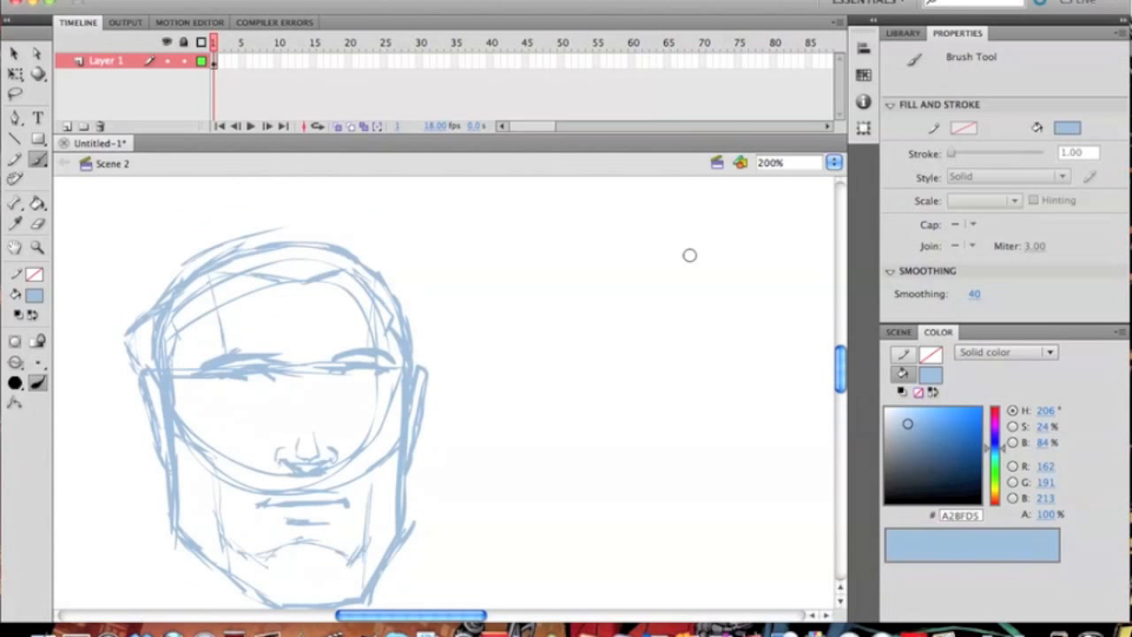
mouse_move(249, 237)
mouse_down()
mouse_move(329, 206)
mouse_move(406, 309)
mouse_up()
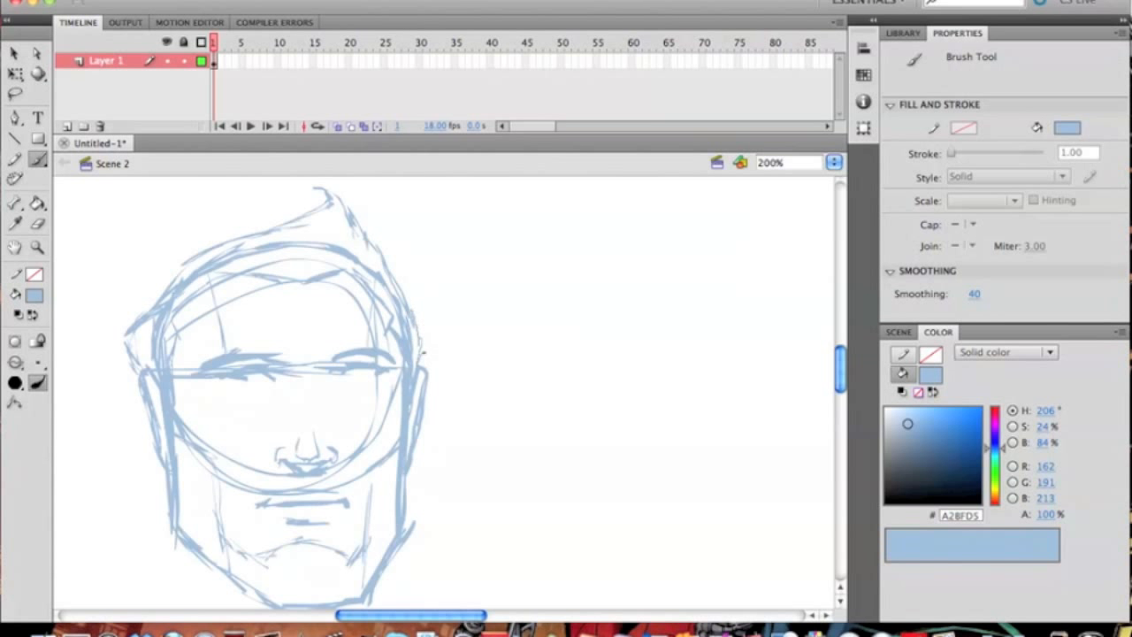
- Undo the pointed hair silhouette strokes around the outside of the skull
key(super+z)
key(super+z)
key(super+z)
key(super+z)
key(super+z)
key(super+z)
key(super+z)
key(super+z)
key(super+z)
key(super+z)
key(super+z)
key(super+z)
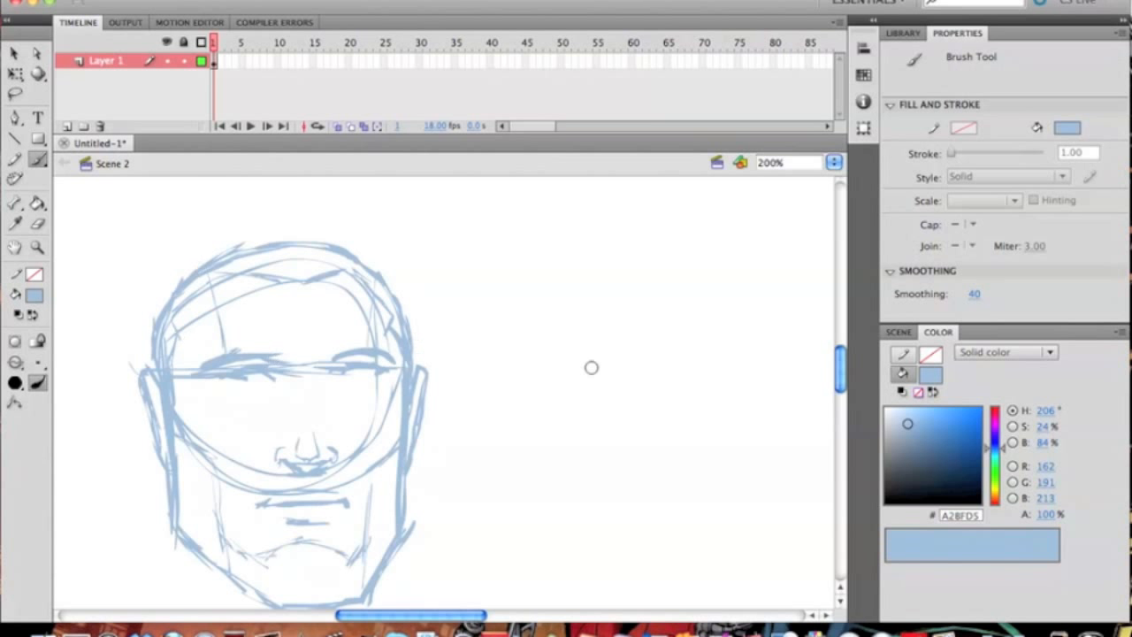
- Try adding age lines to the face: creases from the nose past the mouth, lines under the eyes, and brow and forehead wrinkles
scroll(842, 366, down, 1)
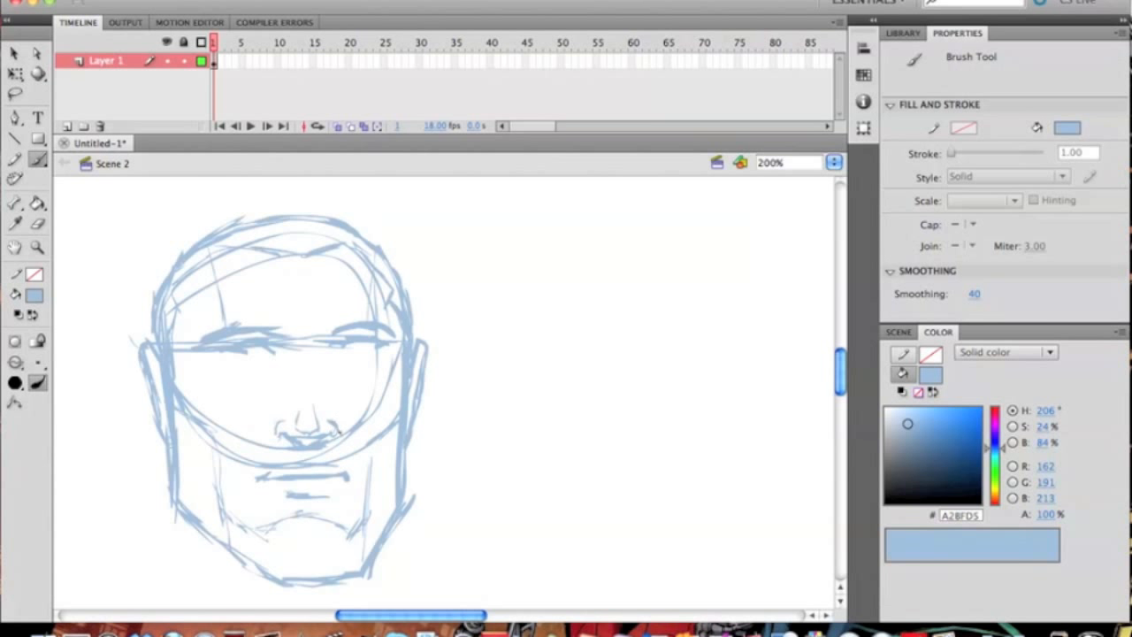
drag(252, 452, 245, 473)
drag(361, 489, 355, 523)
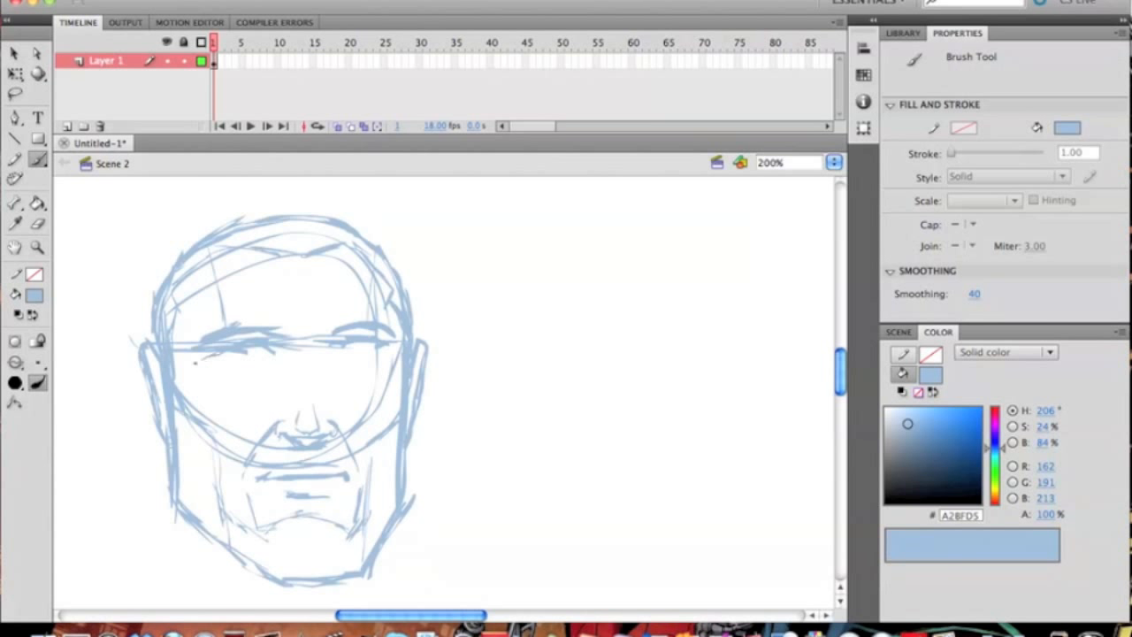
drag(214, 362, 263, 379)
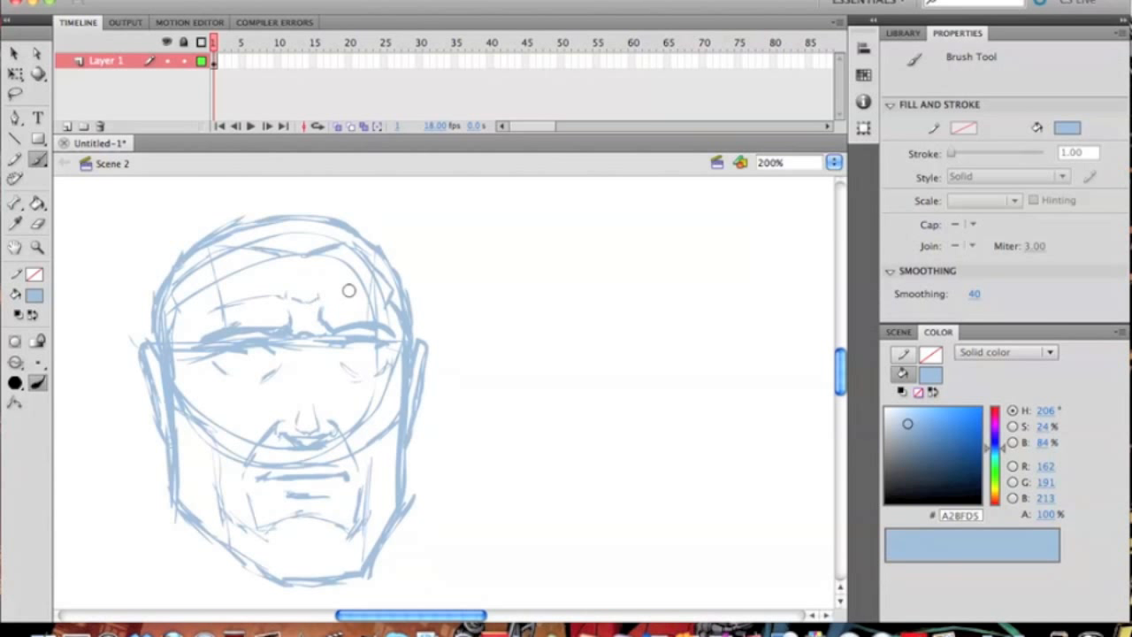
drag(278, 283, 299, 287)
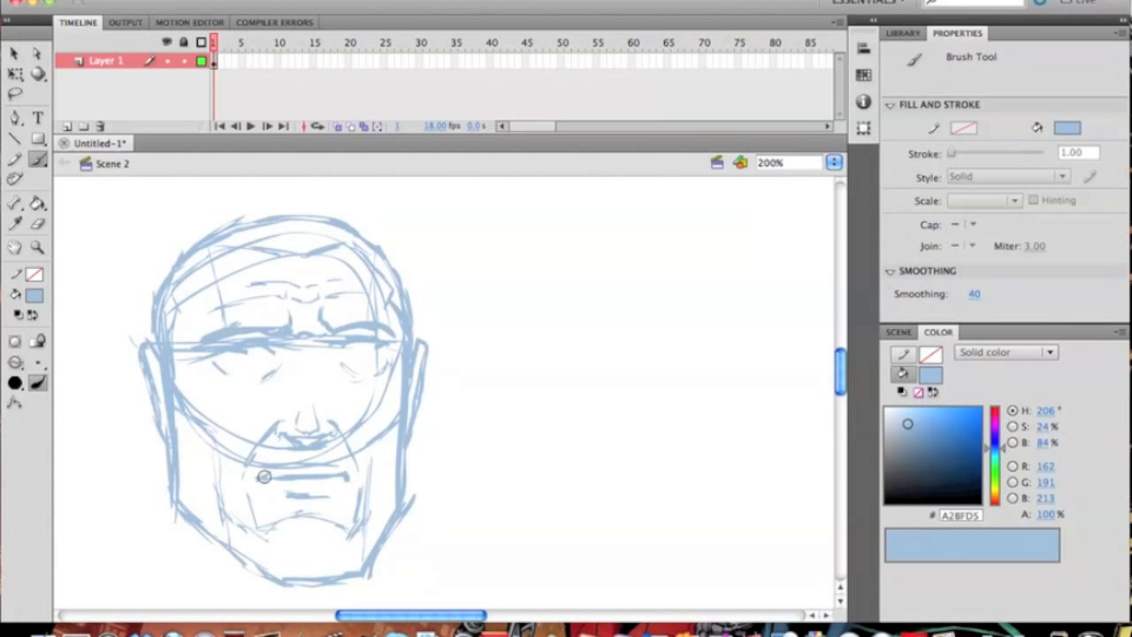
drag(259, 477, 352, 476)
- Undo the forehead wrinkles, brow creases, under-eye lines and mouth creases
key(super+z)
key(super+z)
key(super+z)
key(super+z)
key(super+z)
key(super+z)
key(super+z)
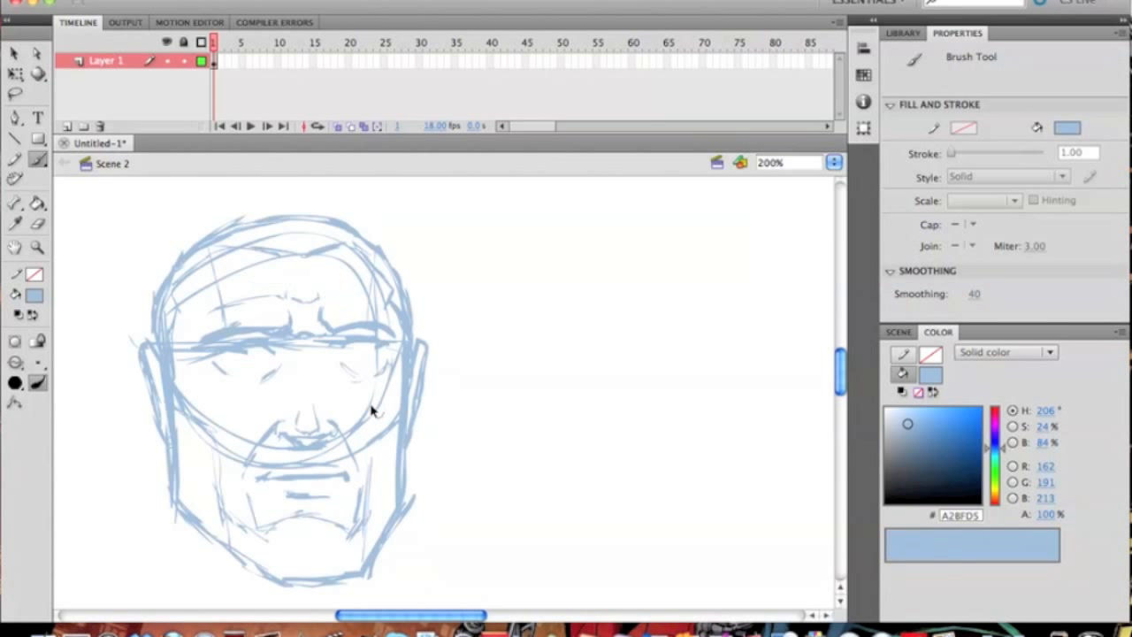
key(super+z)
key(super+z)
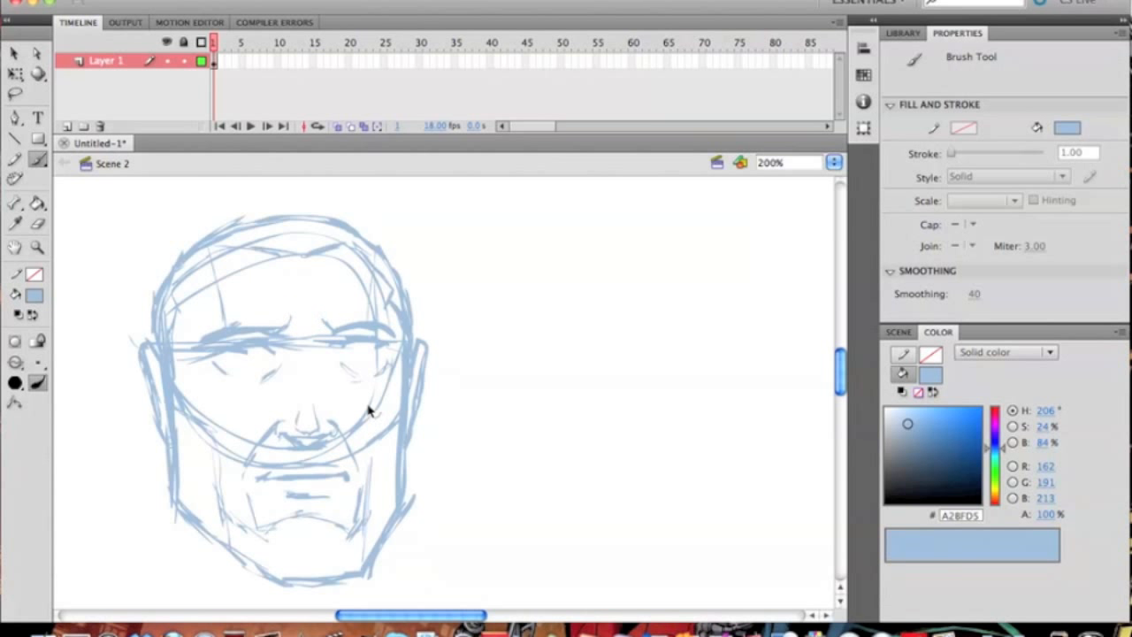
key(super+z)
key(super+z)
key(super+z)
key(super+z)
key(super+z)
key(super+z)
key(super+z)
key(super+z)
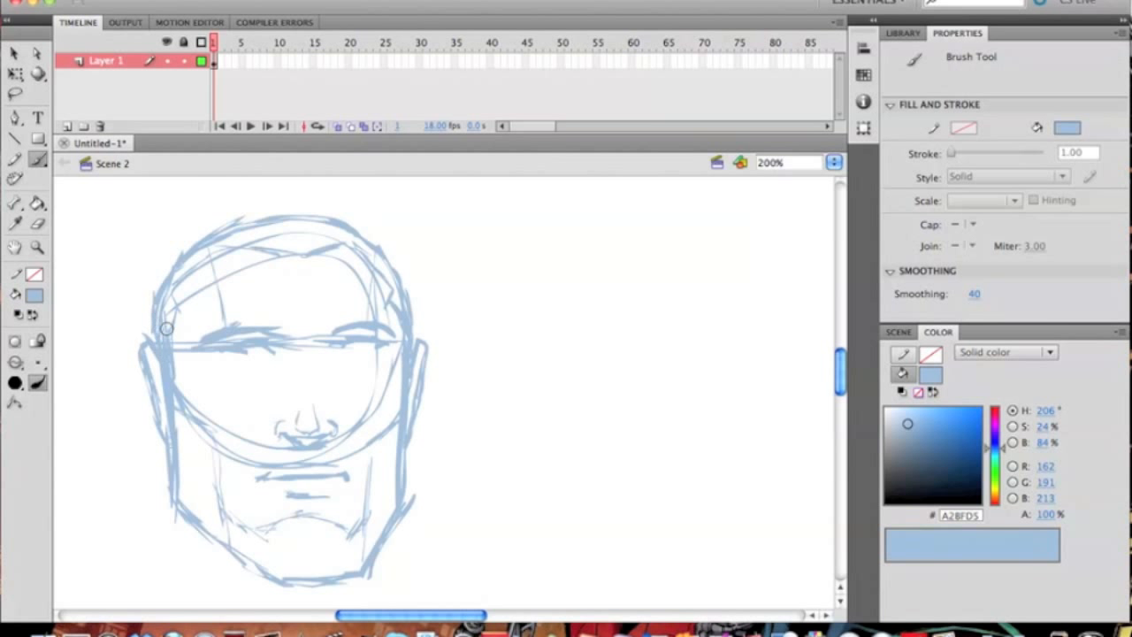
- Sketch a shaggy, jagged hair outline around the skull down to the ears, and strengthen the contour lines on both sides of the mouth
drag(140, 311, 148, 302)
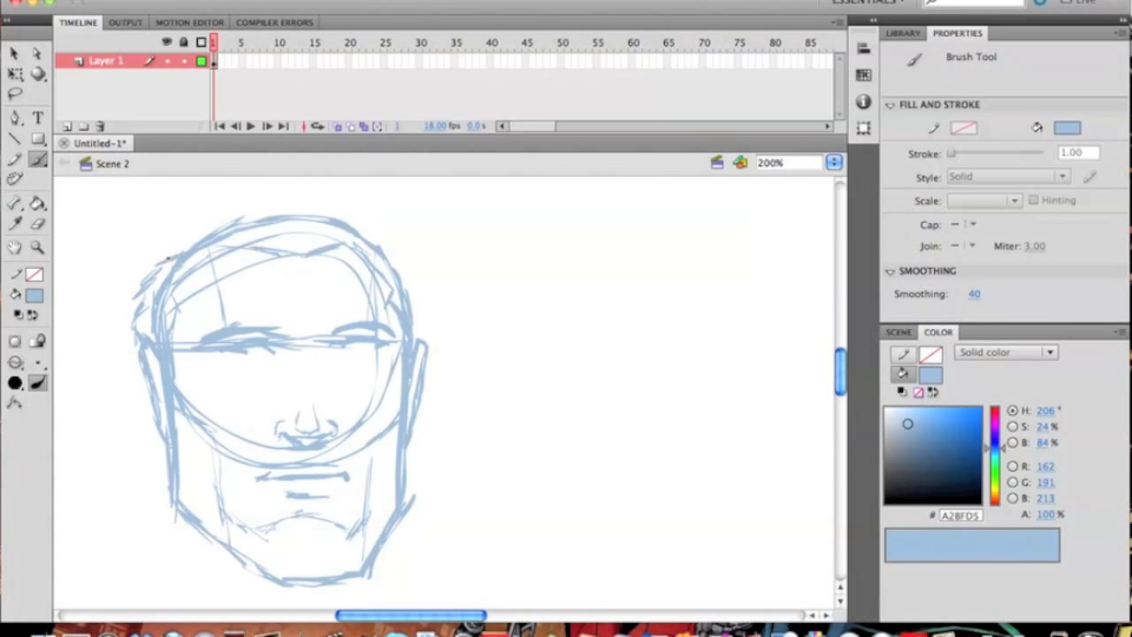
mouse_move(214, 220)
mouse_down()
mouse_move(301, 200)
mouse_move(307, 186)
mouse_move(338, 193)
mouse_move(372, 226)
mouse_up()
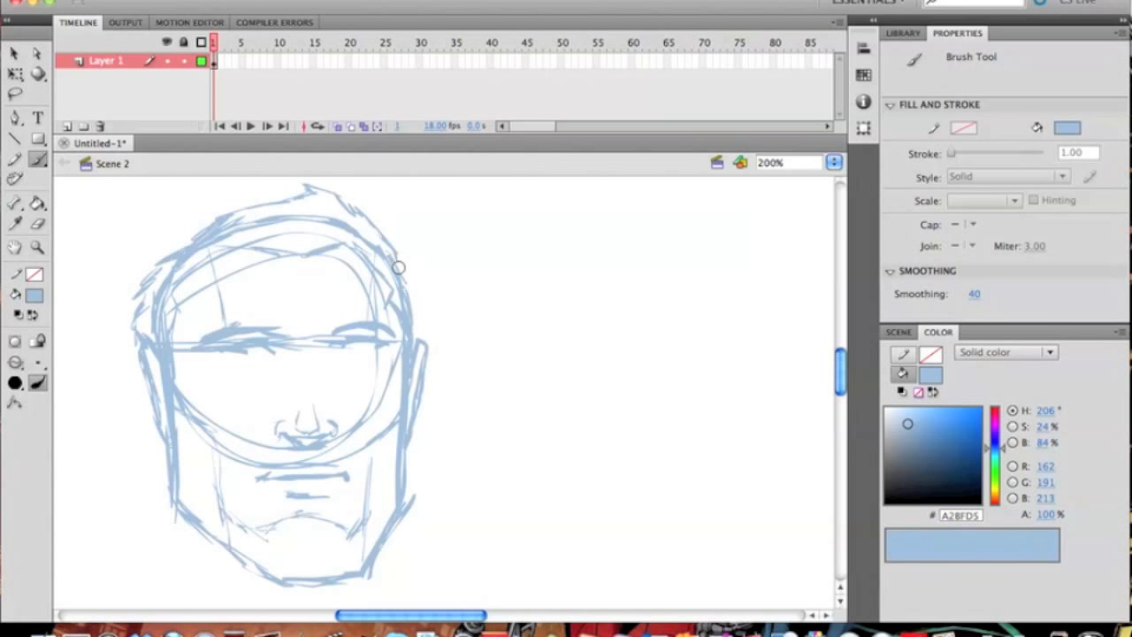
drag(407, 277, 421, 302)
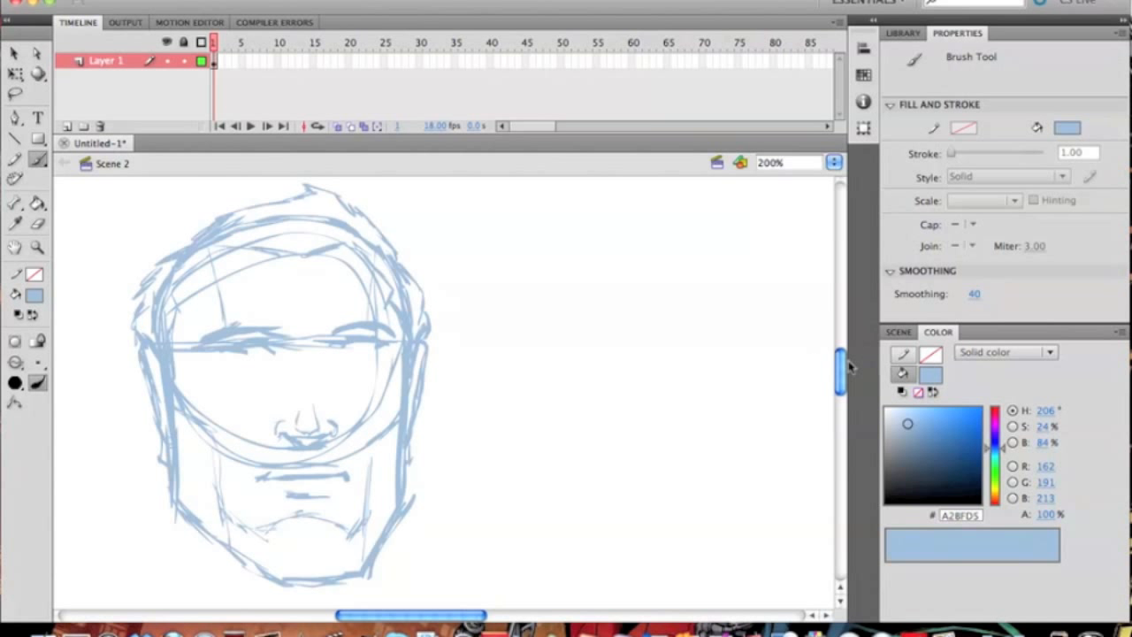
drag(847, 366, 845, 356)
mouse_move(158, 361)
mouse_down()
mouse_move(156, 335)
mouse_move(145, 330)
mouse_move(322, 257)
mouse_move(366, 284)
mouse_move(389, 331)
mouse_up()
mouse_move(269, 286)
mouse_down()
mouse_move(276, 269)
mouse_move(208, 284)
mouse_move(181, 311)
mouse_up()
drag(842, 374, 842, 384)
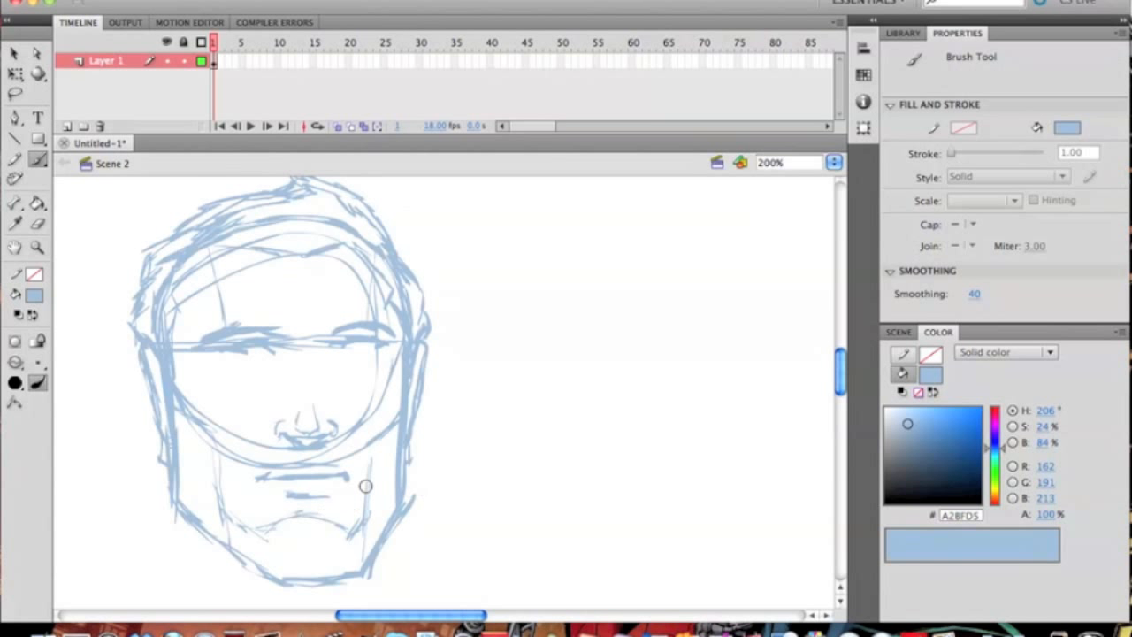
drag(217, 503, 227, 474)
drag(366, 515, 372, 504)
- Add a new layer above the sketch layer and set the fill color to black (#000000) for inking
click(68, 126)
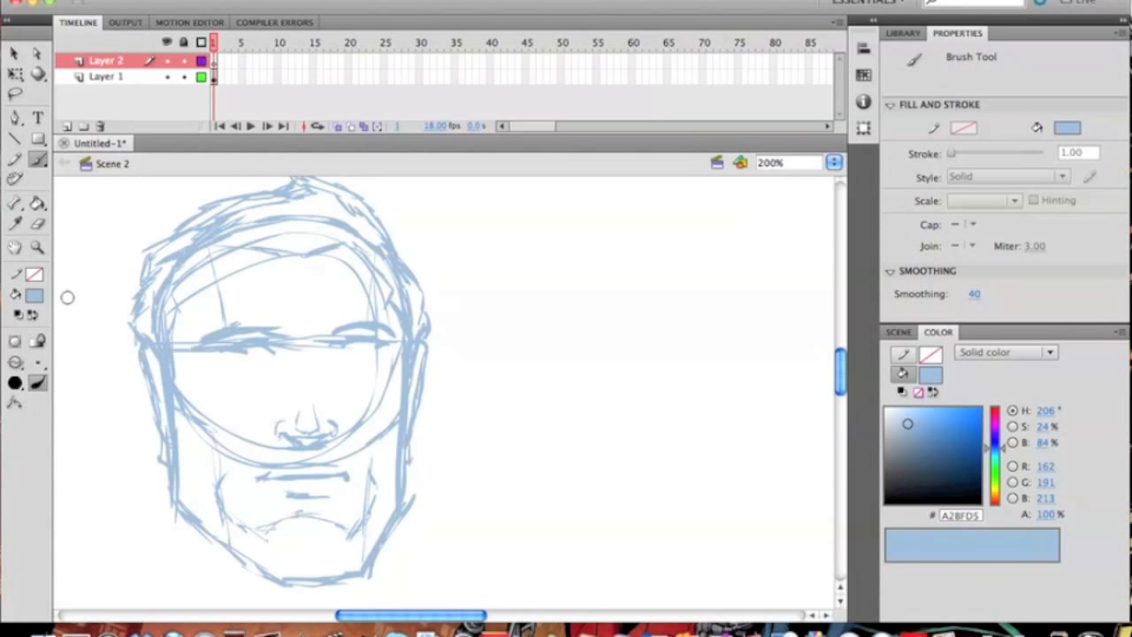
click(33, 296)
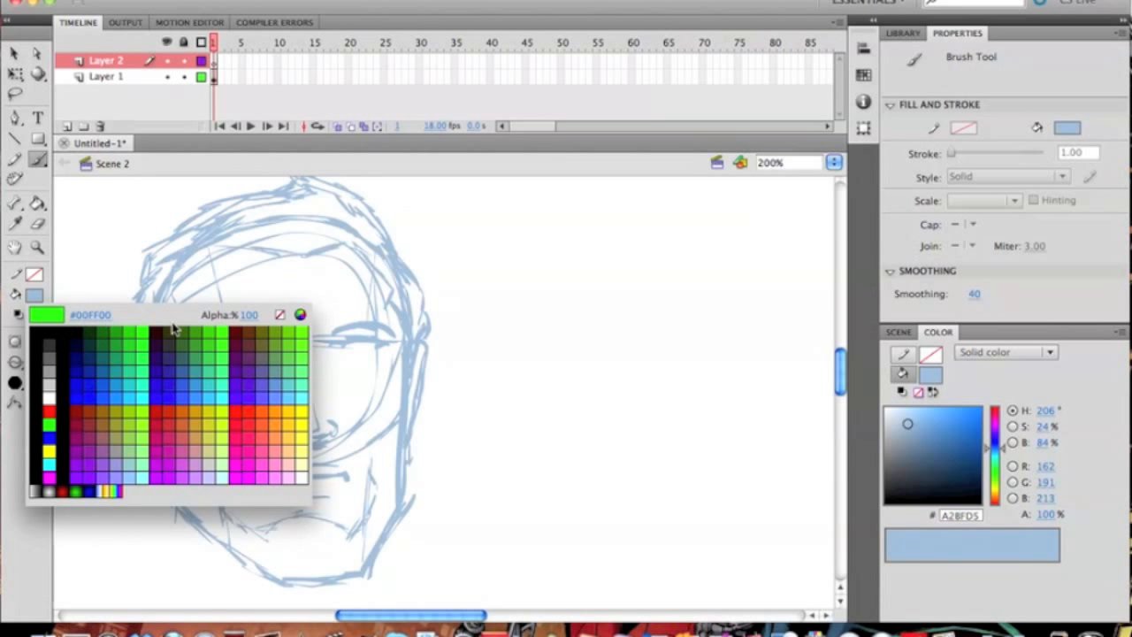
click(52, 332)
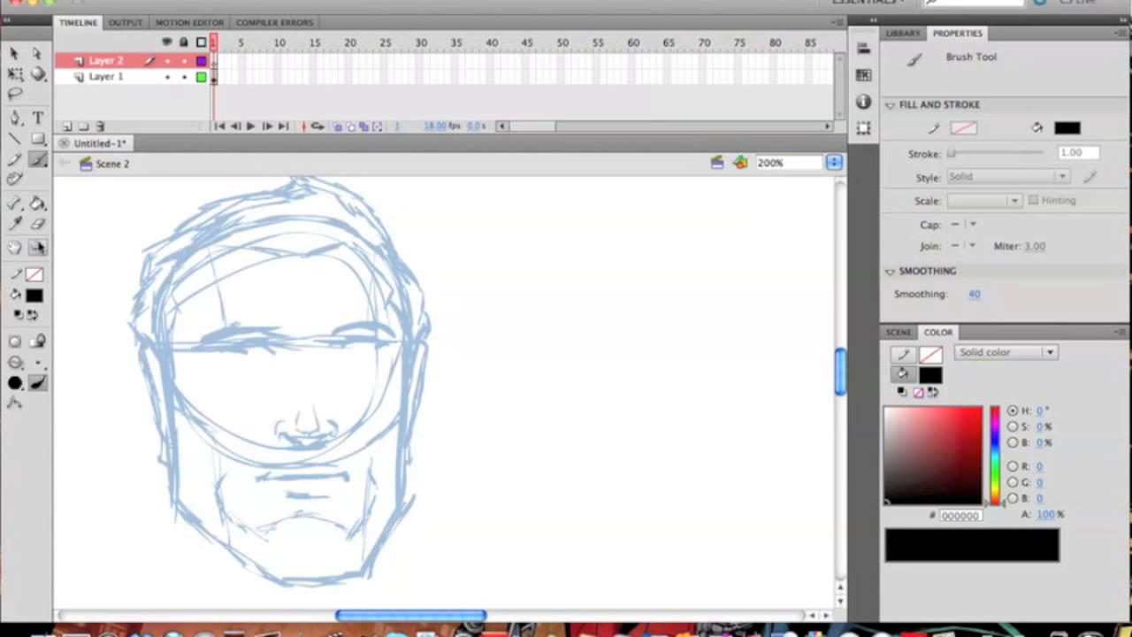
- Ink the viewer's-left eye with upper lid, inner corner and short lower lid strokes, and outline its eyebrow with the Brush at 400% zoom
click(37, 248)
click(297, 387)
click(37, 160)
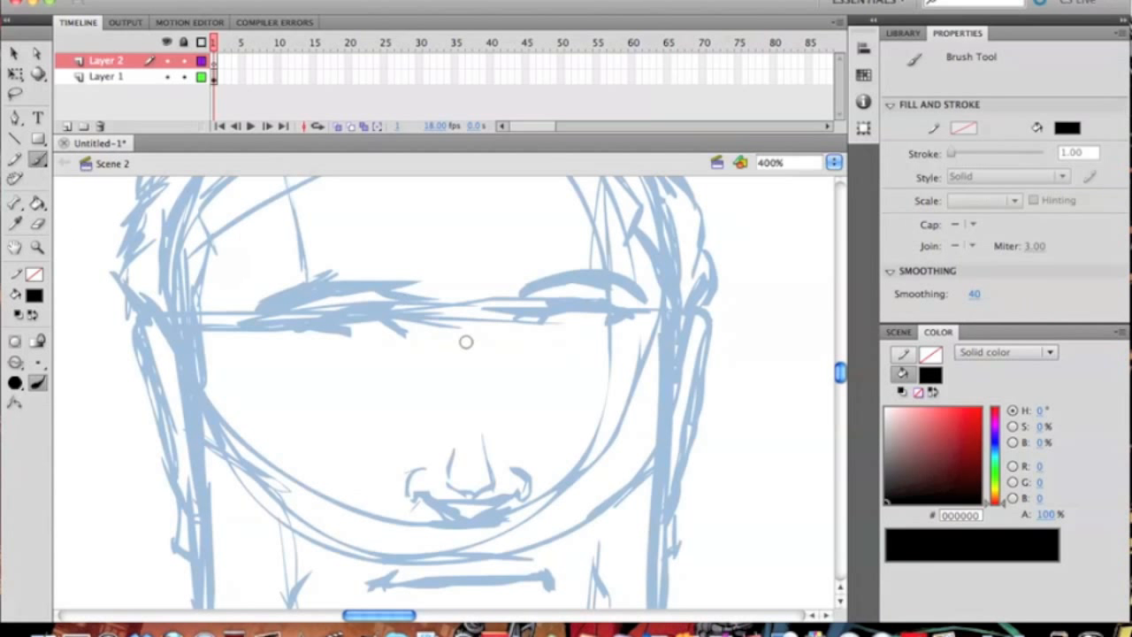
drag(320, 320, 386, 305)
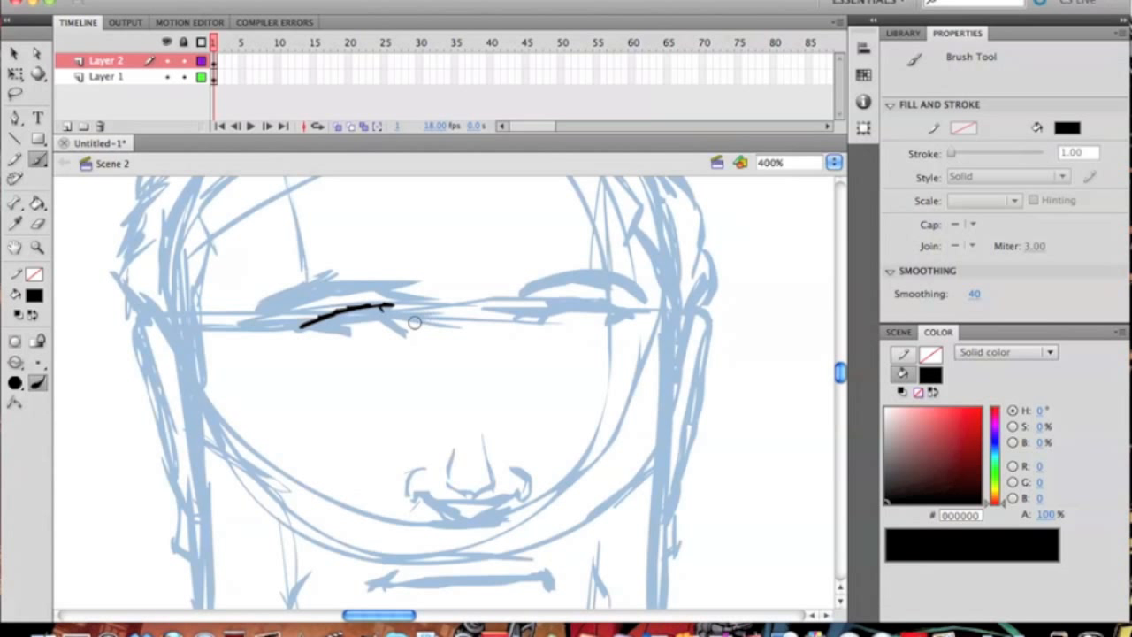
drag(382, 306, 405, 329)
drag(306, 324, 353, 333)
drag(269, 312, 434, 290)
key(super+z)
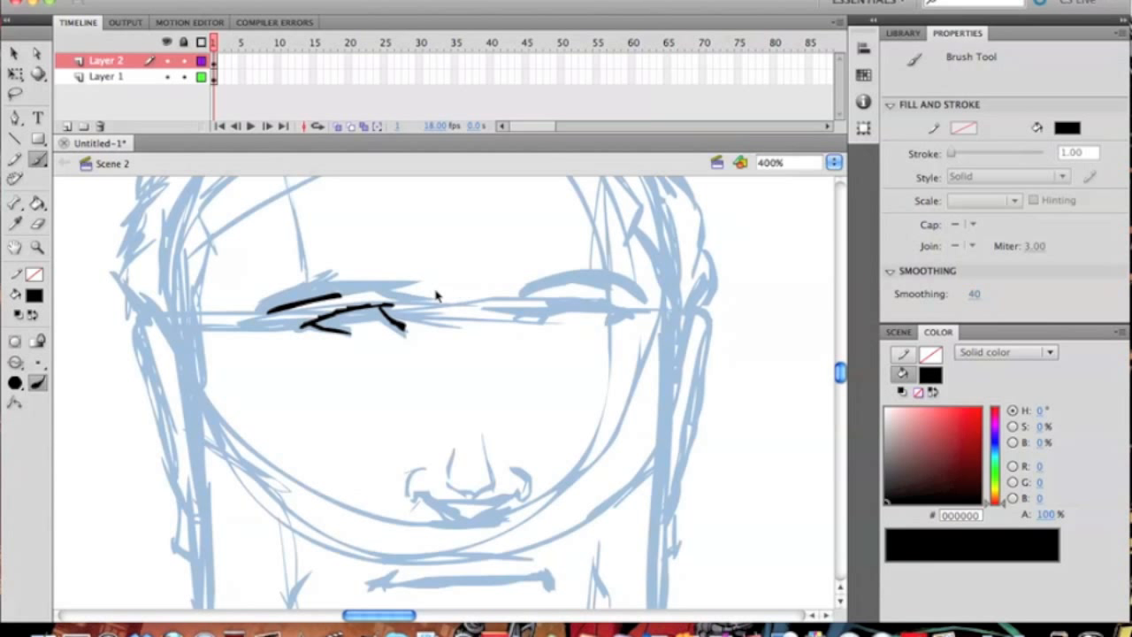
mouse_move(338, 292)
mouse_down()
mouse_move(432, 286)
mouse_move(355, 276)
mouse_up()
drag(282, 306, 260, 312)
- Ink the eyelid and corner strokes of the viewer's-right eye and outline the eyebrow above it
drag(541, 318, 548, 308)
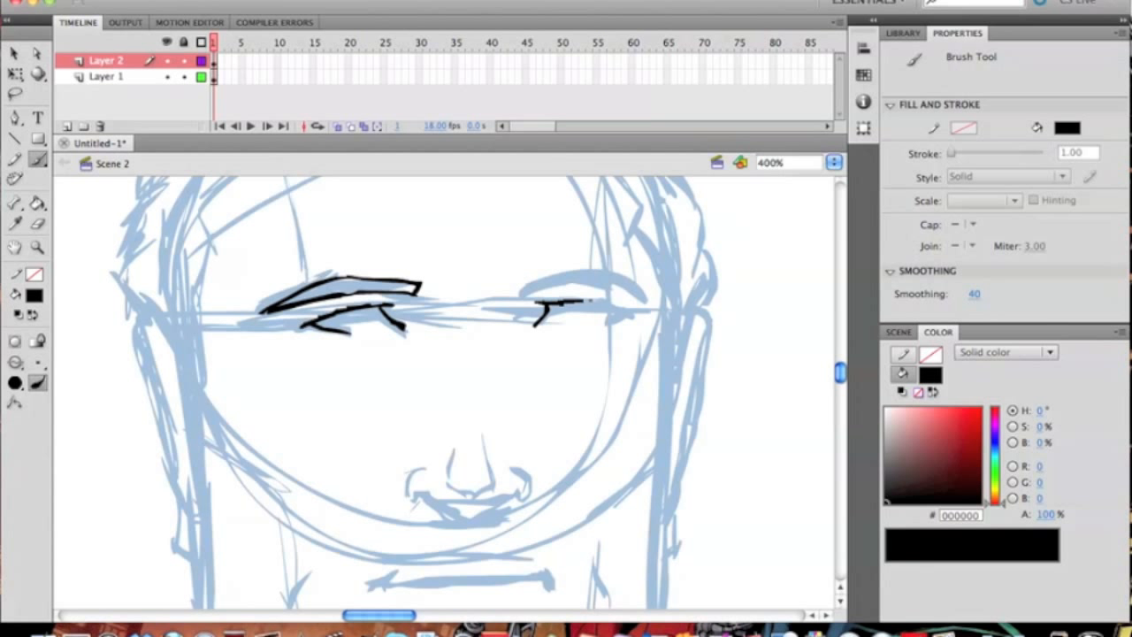
drag(632, 314, 635, 313)
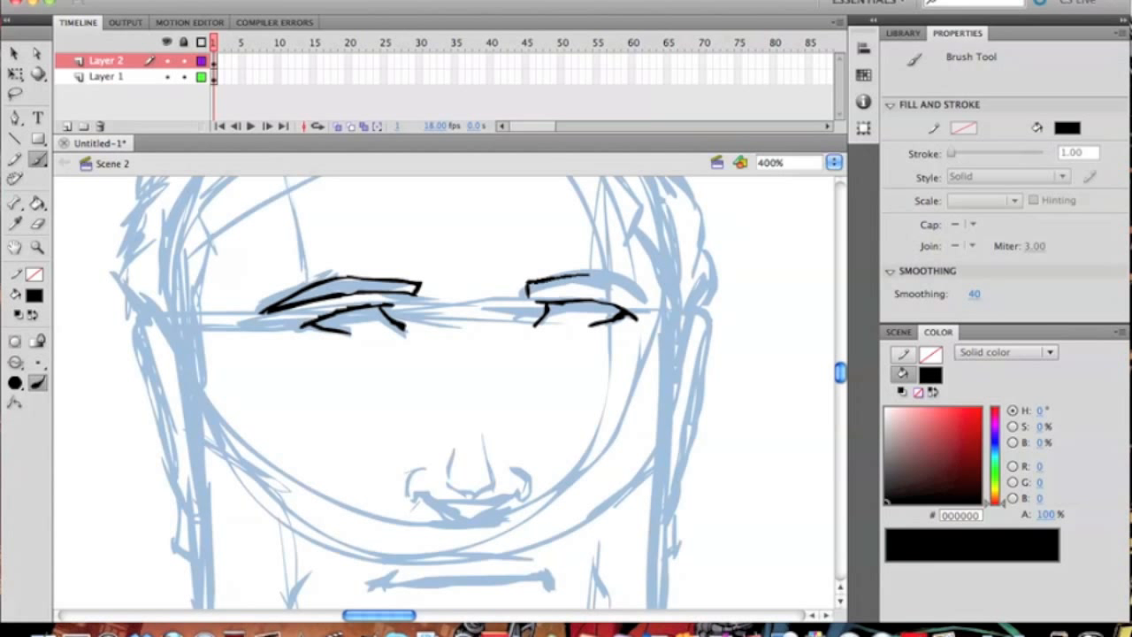
mouse_move(528, 283)
mouse_down()
mouse_move(656, 304)
mouse_move(531, 293)
mouse_up()
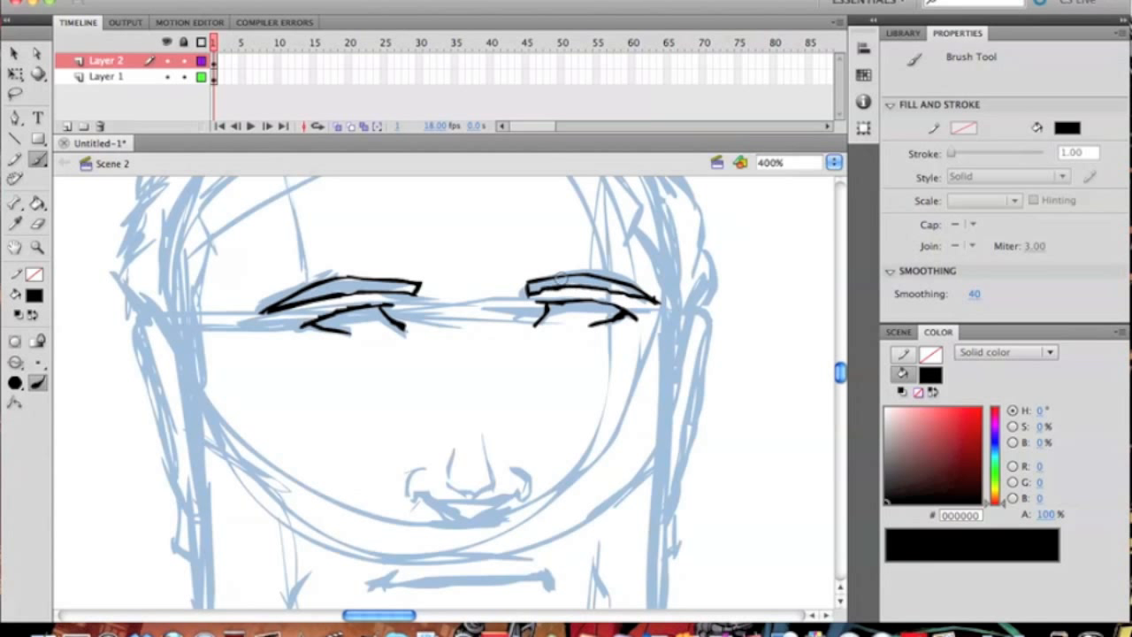
- Ink the nose with a thick V-shaped underside, the tip and both curved nostril wings
drag(469, 428, 416, 376)
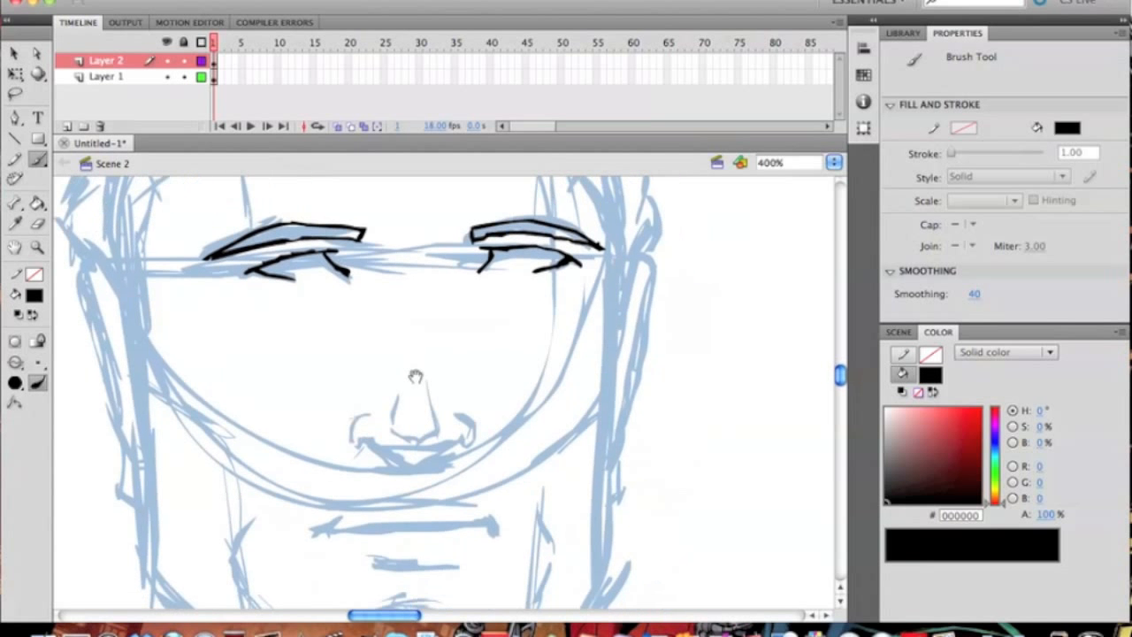
drag(403, 461, 419, 466)
mouse_move(366, 443)
mouse_down()
mouse_move(437, 464)
mouse_move(459, 444)
mouse_up()
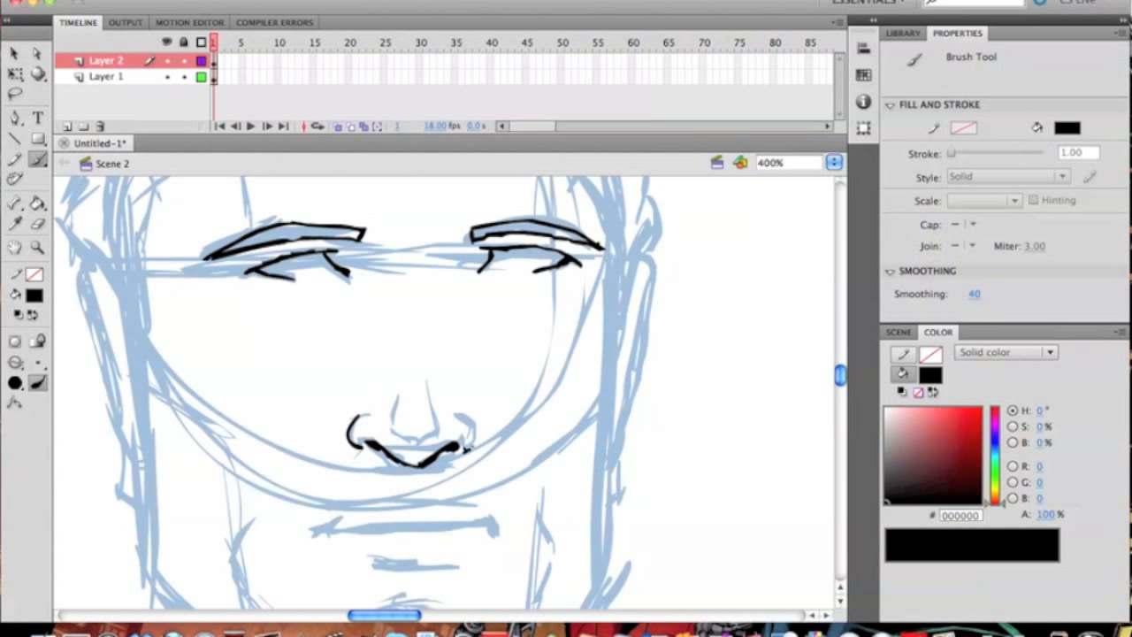
drag(467, 421, 474, 446)
- Ink the mouth line with thickened corners and a short line beneath it for the lower lip
scroll(511, 430, down, 5)
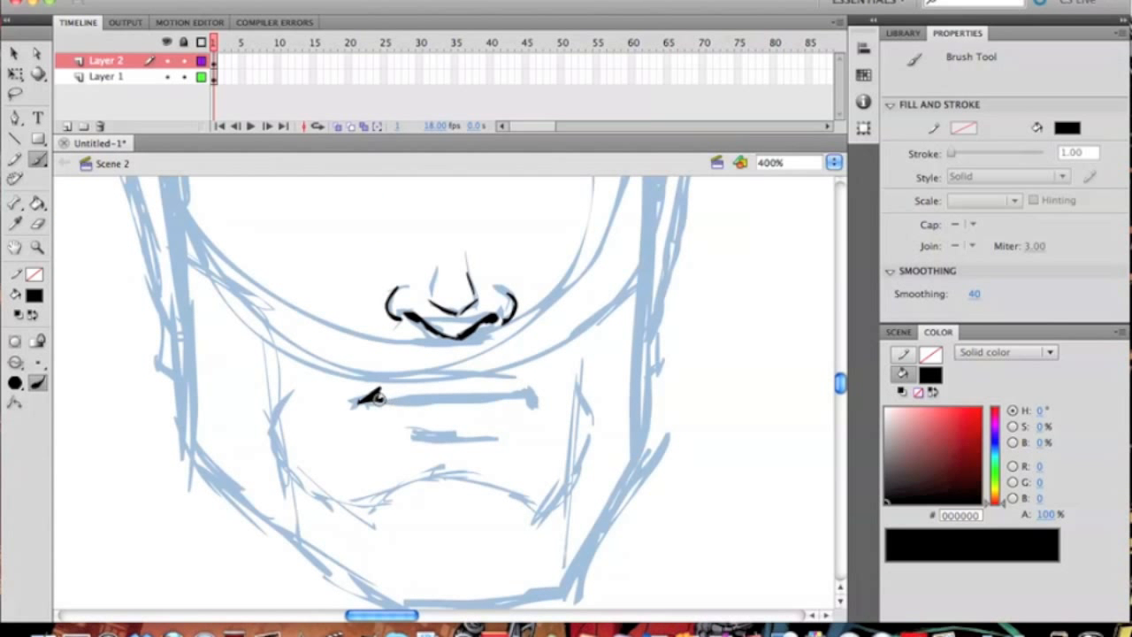
drag(415, 399, 443, 398)
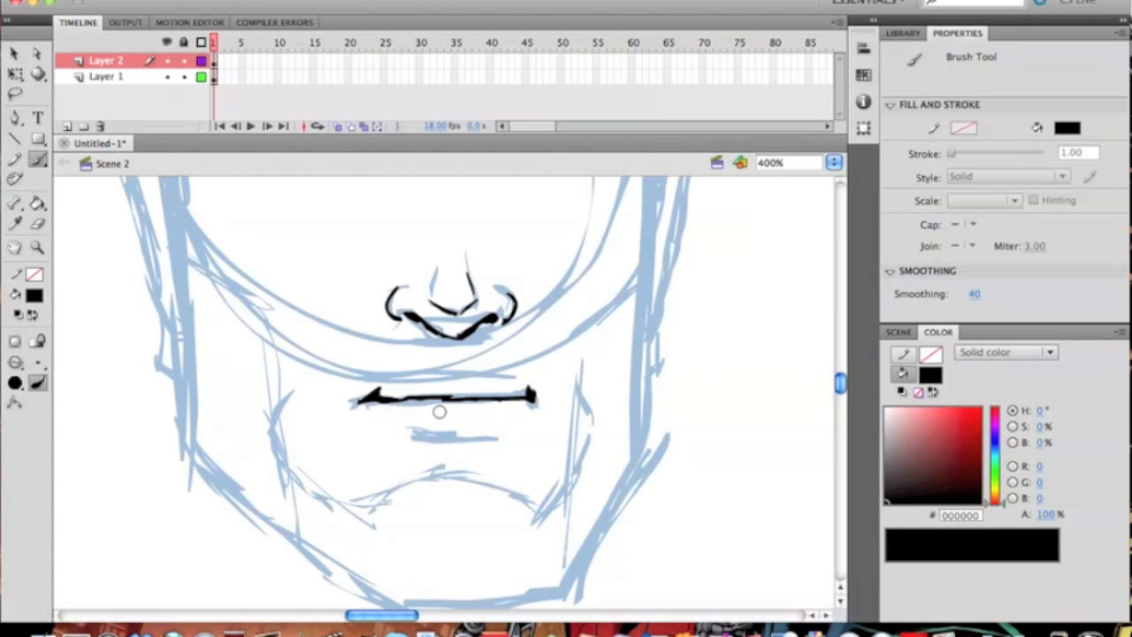
drag(498, 436, 500, 435)
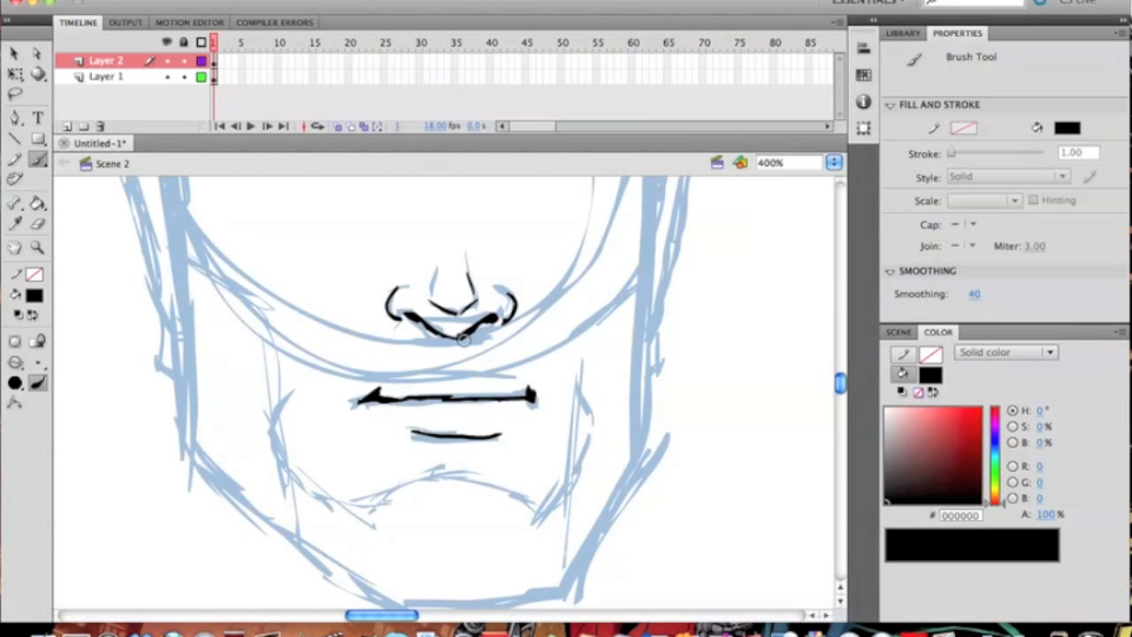
- Ink the philtrum line between nose and mouth and the arched crease above the chin
mouse_move(464, 244)
mouse_down()
mouse_move(451, 461)
mouse_move(496, 488)
mouse_up()
mouse_move(377, 273)
mouse_down()
mouse_move(452, 256)
mouse_move(462, 193)
mouse_up()
drag(405, 457, 351, 273)
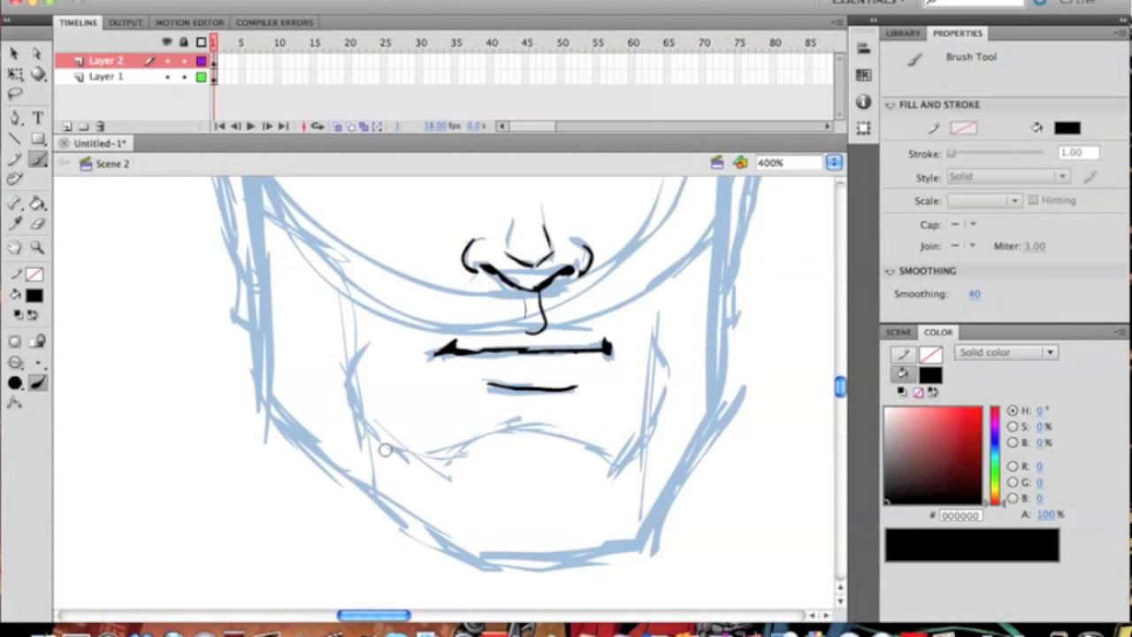
mouse_move(448, 456)
mouse_down()
mouse_move(504, 433)
mouse_move(597, 444)
mouse_up()
- Ink a short diagonal cheekbone mark on each side of the face along the lower circle guide
drag(413, 401, 436, 490)
drag(316, 320, 365, 350)
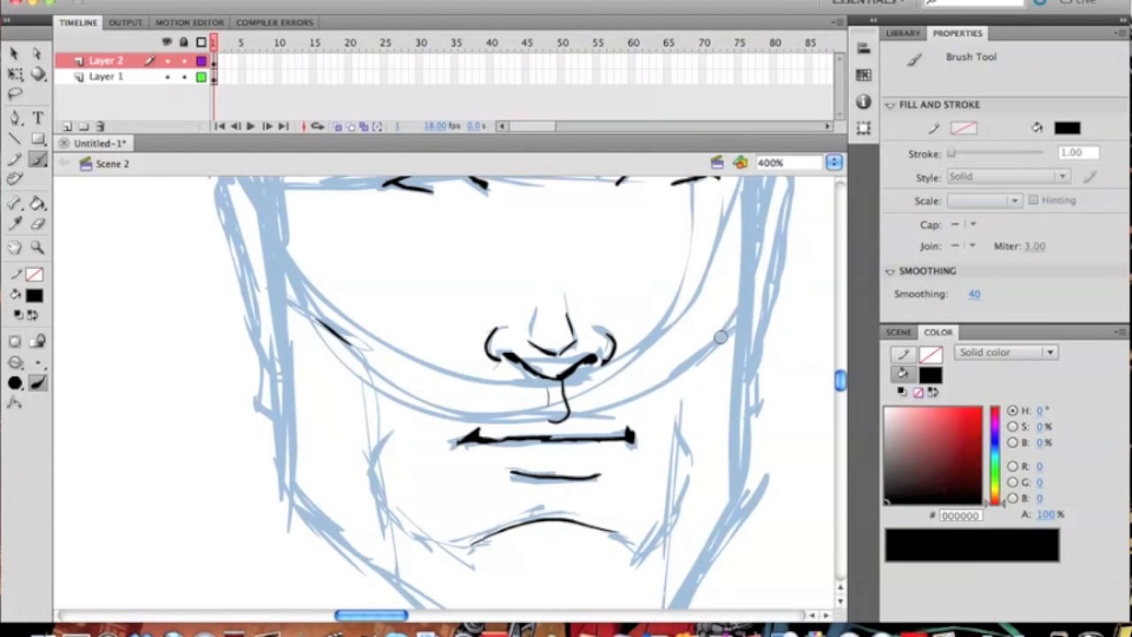
drag(703, 331, 730, 303)
- Ink the viewer's-left ear, from its inner top edge around the outer rim down to the lobe
mouse_move(350, 440)
mouse_down()
mouse_move(256, 427)
mouse_move(204, 343)
mouse_up()
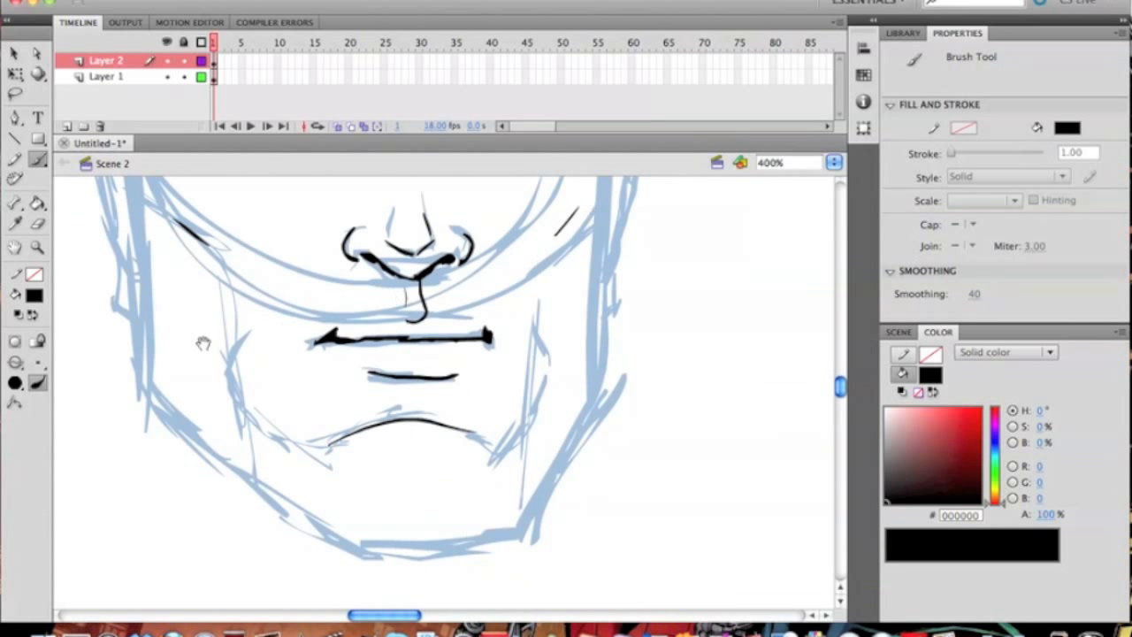
drag(512, 342, 520, 527)
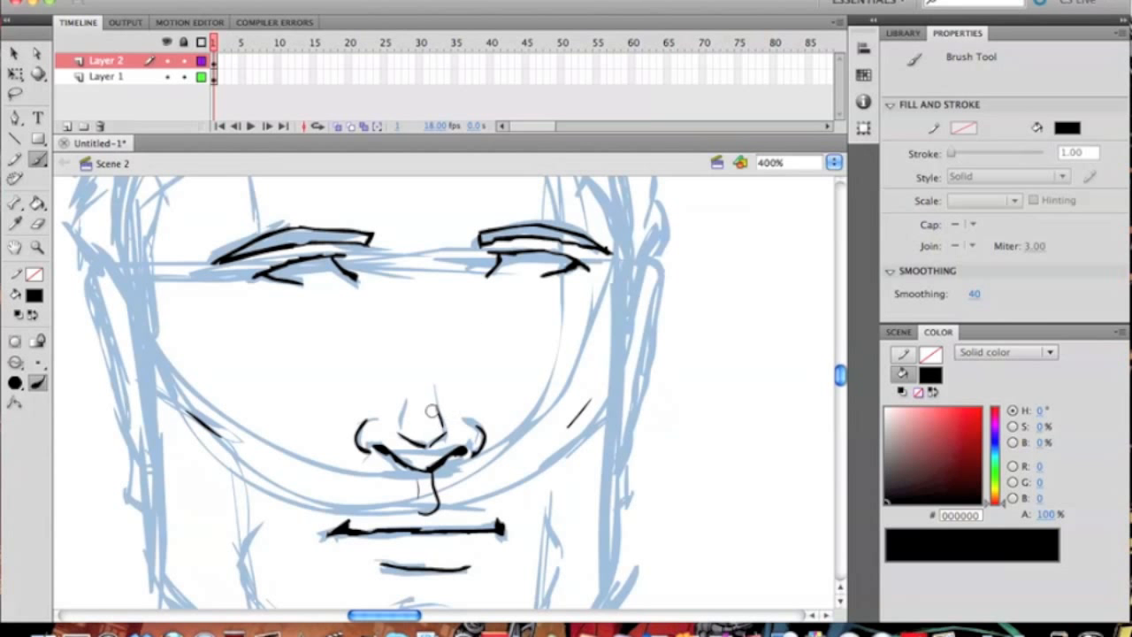
scroll(442, 324, up, 5)
drag(292, 424, 331, 467)
mouse_move(467, 329)
mouse_down()
mouse_move(312, 331)
mouse_move(592, 249)
mouse_up()
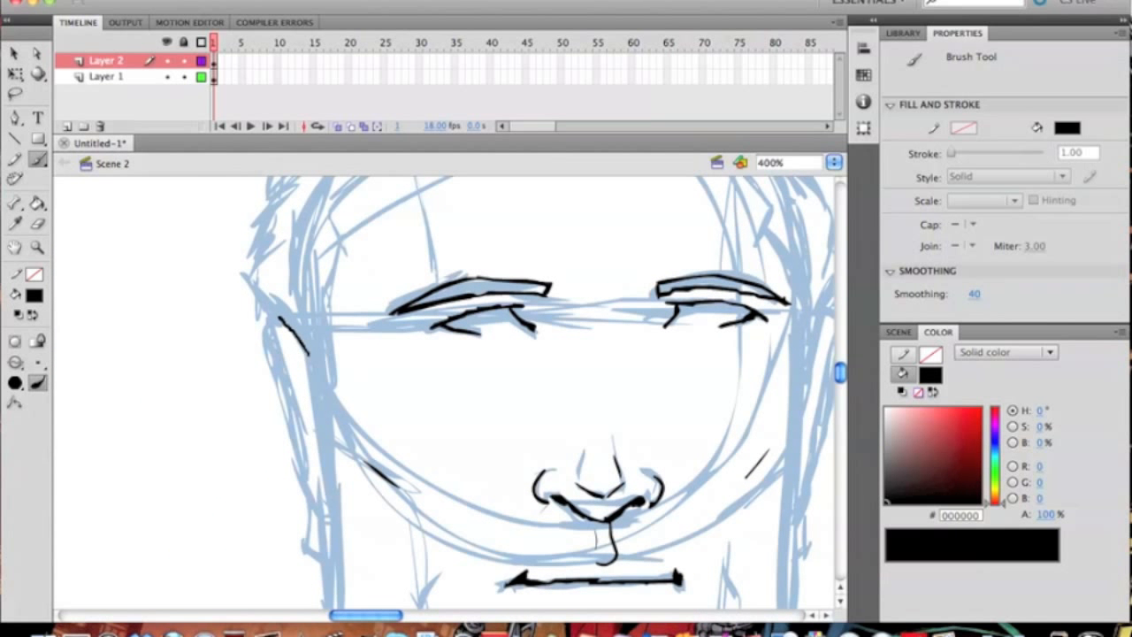
drag(264, 325, 283, 408)
mouse_move(637, 353)
mouse_down()
mouse_move(607, 346)
mouse_move(464, 361)
mouse_up()
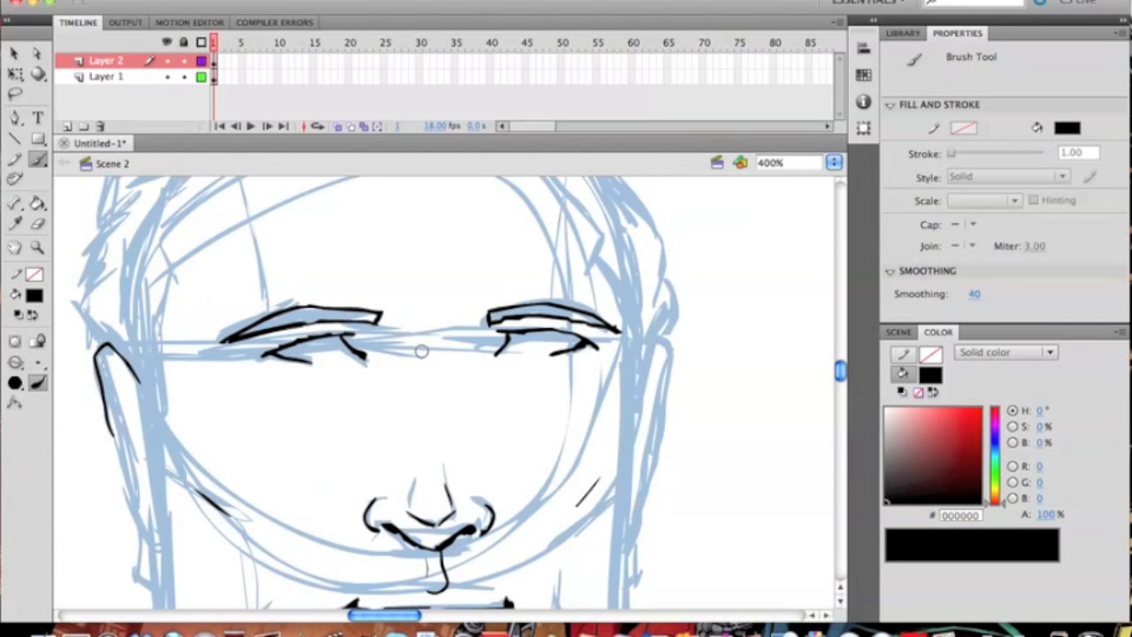
mouse_move(362, 347)
mouse_down()
mouse_move(495, 374)
mouse_move(608, 305)
mouse_move(533, 247)
mouse_move(456, 262)
mouse_up()
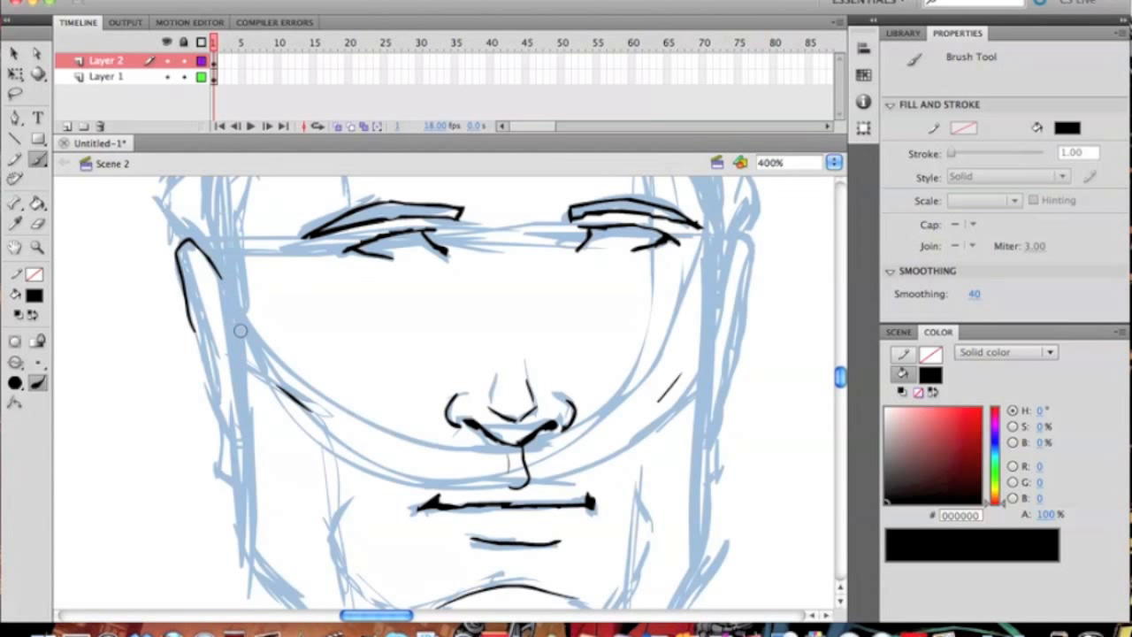
drag(733, 265, 645, 290)
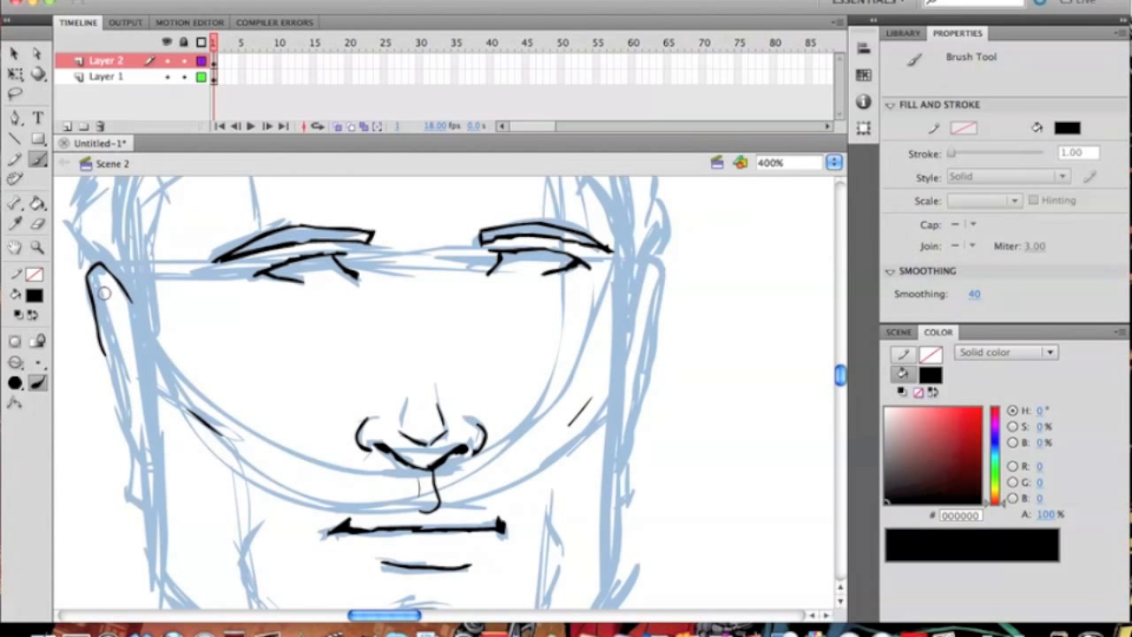
mouse_move(106, 303)
mouse_down()
mouse_move(103, 341)
mouse_move(137, 448)
mouse_up()
scroll(260, 434, down, 3)
scroll(260, 434, left, 2)
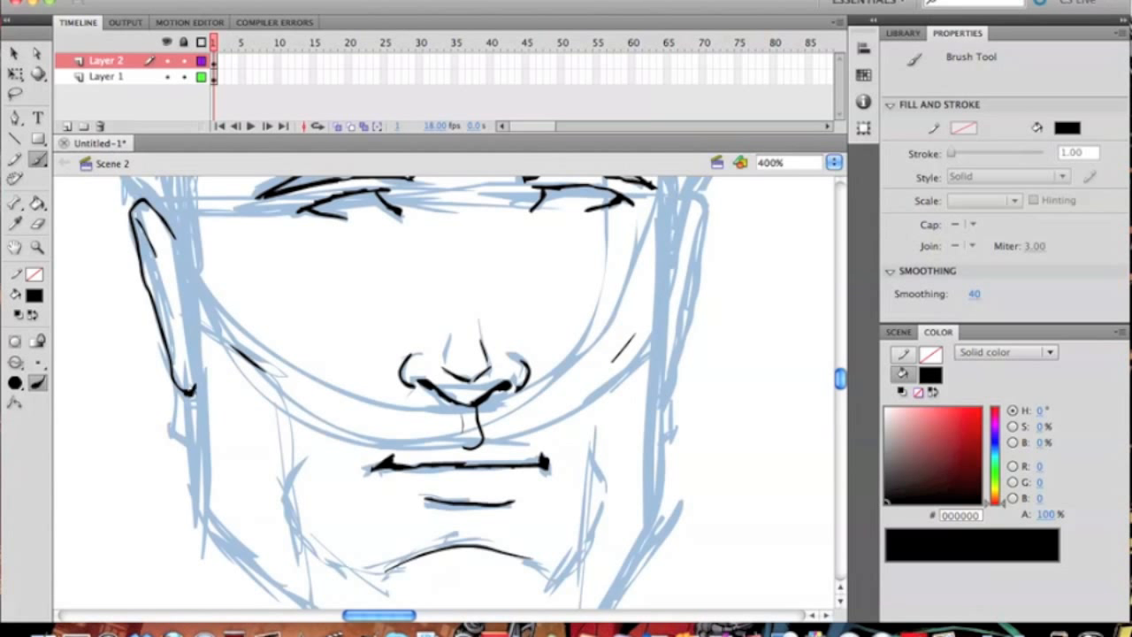
- Ink the jaw outline from the viewer's-left ear lobe down the cheek, around the chin and up to the opposite jaw corner
drag(194, 393, 202, 531)
scroll(201, 531, down, 5)
scroll(201, 530, right, 2)
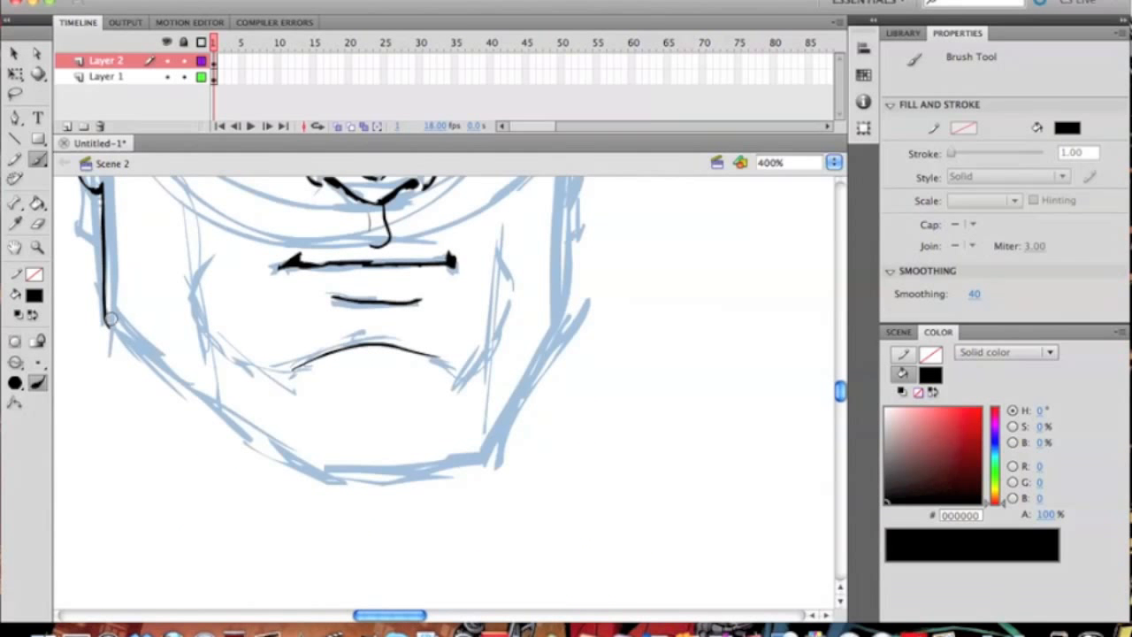
mouse_move(108, 324)
mouse_down()
mouse_move(288, 460)
mouse_move(347, 478)
mouse_move(491, 452)
mouse_move(485, 462)
mouse_move(559, 319)
mouse_up()
- Ink the viewer's-right side of the face from the jaw corner up to the outer end of the eyebrow, redoing uneven strokes
scroll(548, 398, up, 4)
drag(548, 486, 541, 352)
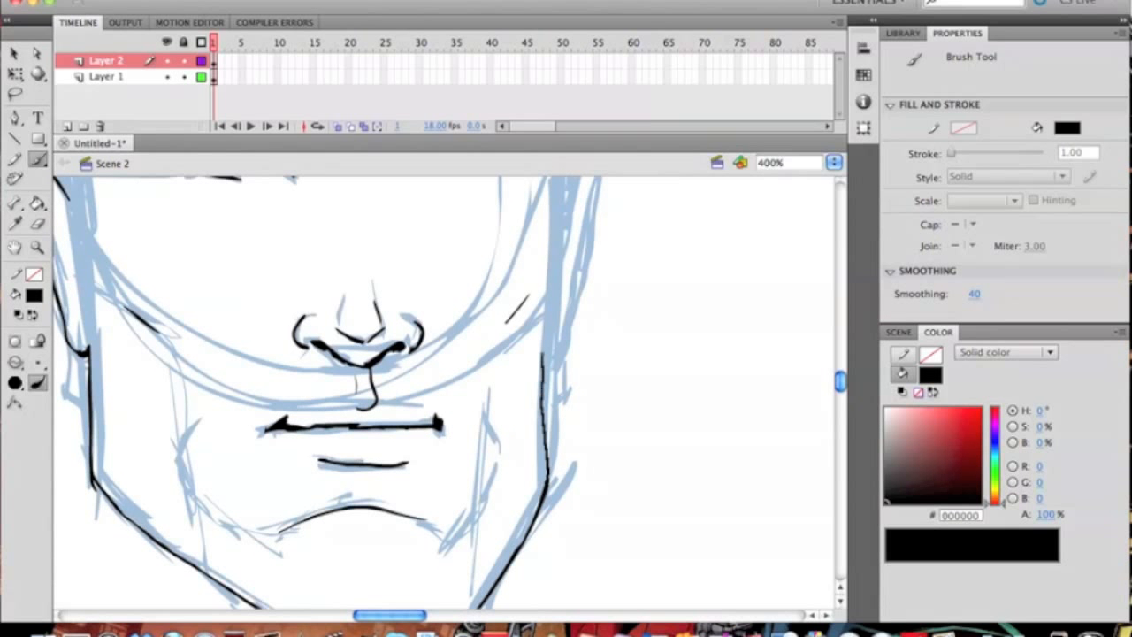
key(super+z)
drag(547, 485, 551, 362)
drag(567, 285, 569, 456)
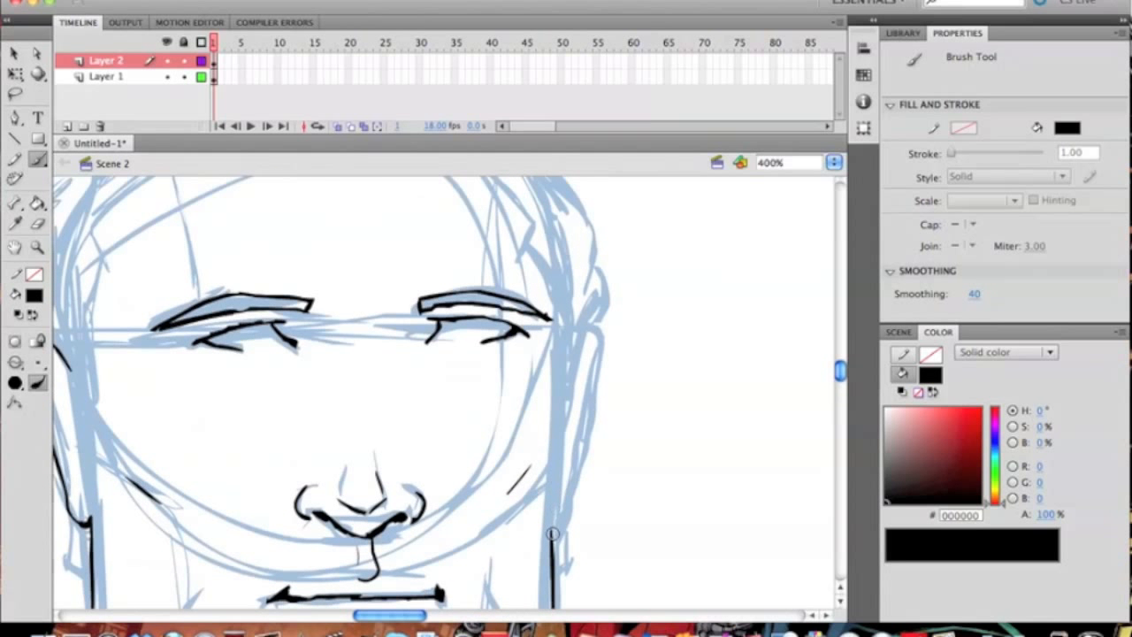
drag(554, 503, 553, 392)
key(super+z)
drag(555, 529, 556, 371)
scroll(562, 416, up, 2)
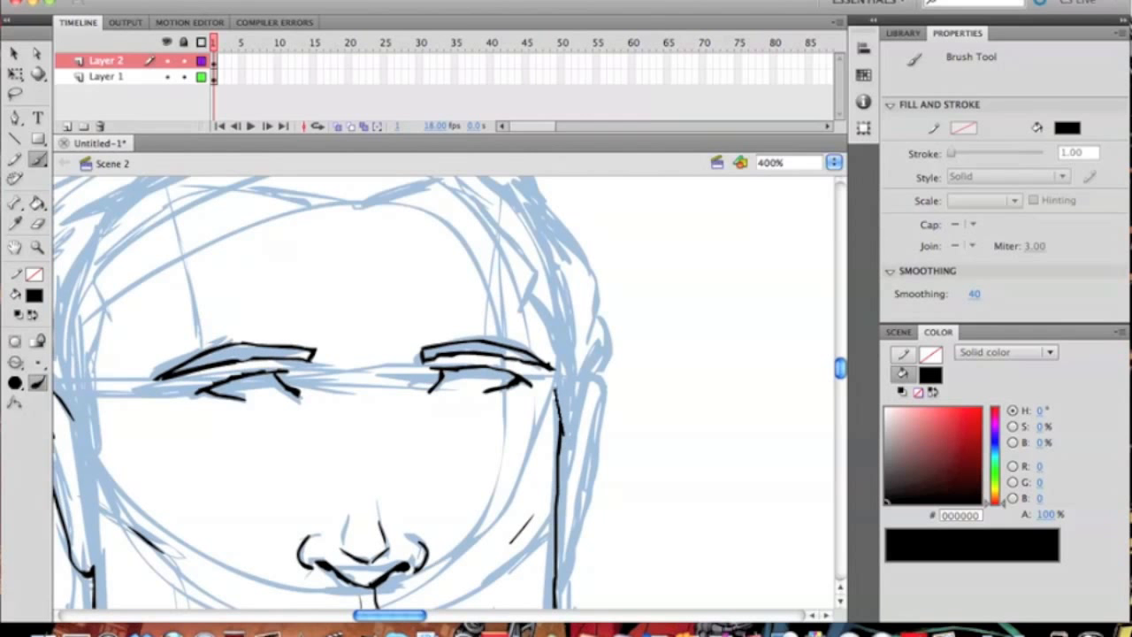
drag(568, 327, 570, 369)
- Ink the inner fold of the viewer's-left ear, running down inside the rim toward the lobe
drag(457, 479, 637, 339)
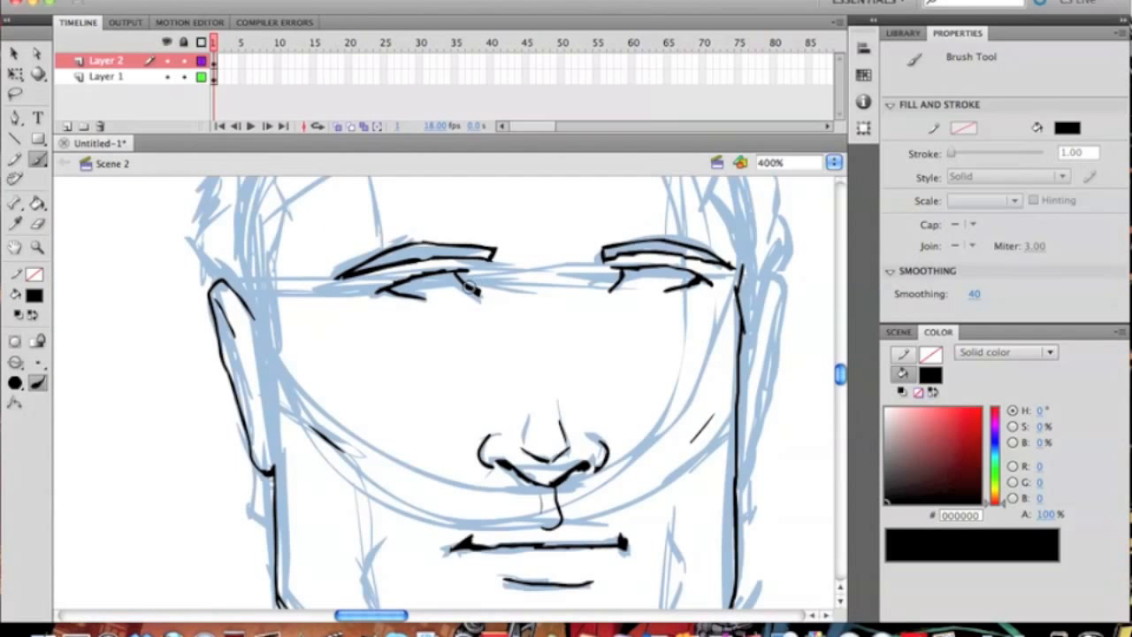
mouse_move(613, 309)
mouse_down()
mouse_move(581, 306)
mouse_move(531, 265)
mouse_move(687, 335)
mouse_up()
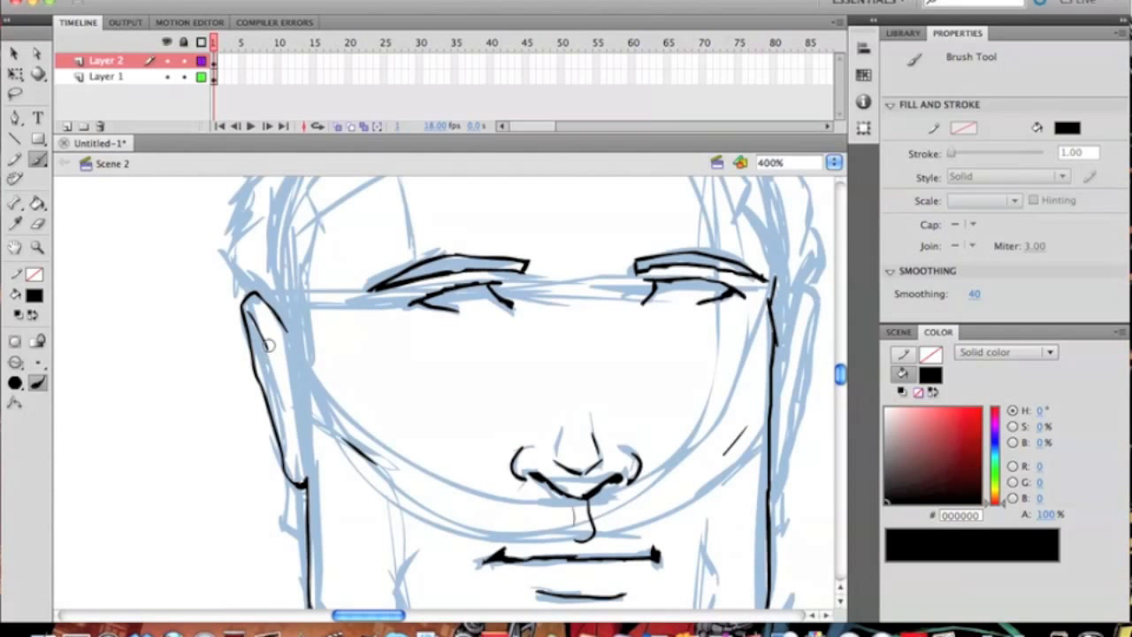
drag(267, 341, 296, 443)
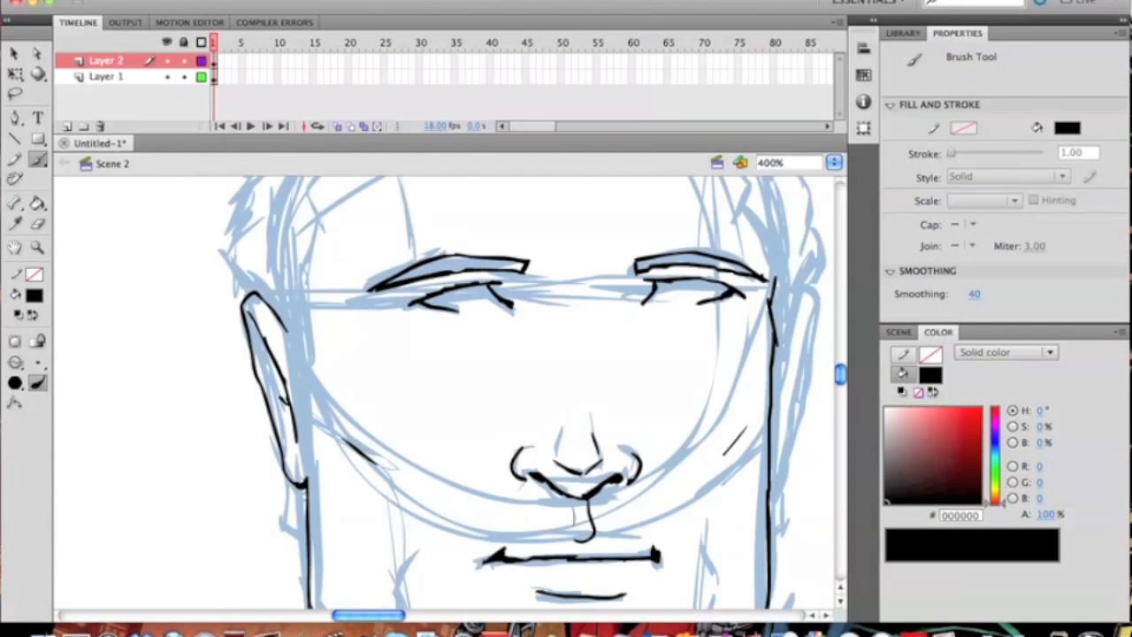
drag(787, 372, 611, 280)
- Ink the jagged outer hair outline from the top of the viewer's-left ear over the crown and down to the opposite ear
scroll(608, 277, up, 10)
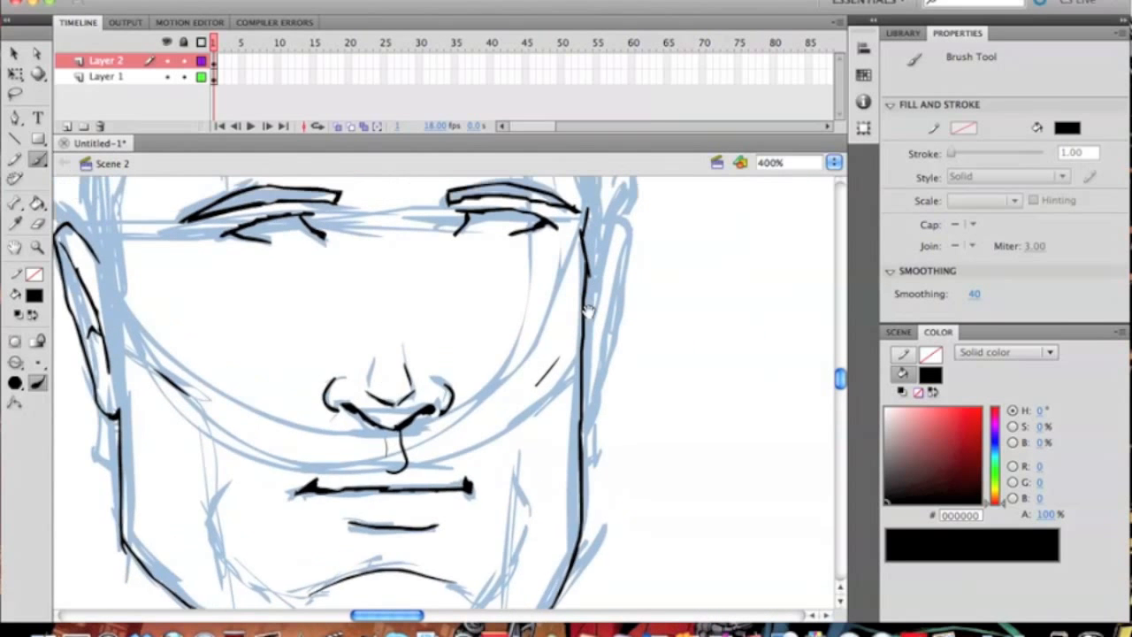
scroll(304, 328, left, 6)
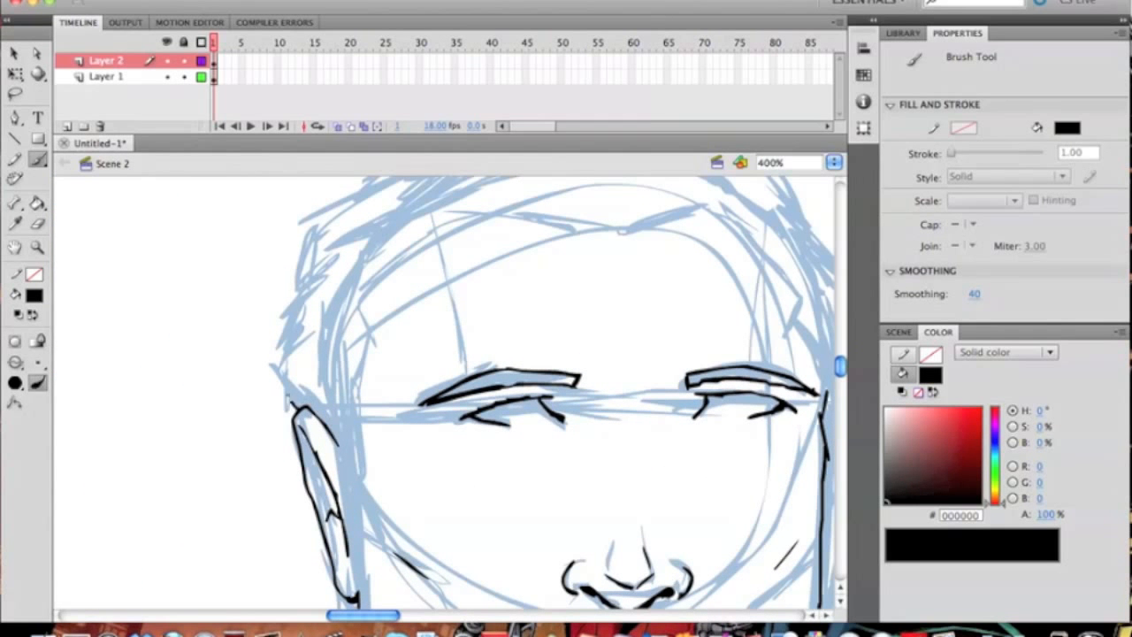
mouse_move(282, 330)
mouse_down()
mouse_move(299, 303)
mouse_move(261, 398)
mouse_move(242, 398)
mouse_move(297, 297)
mouse_move(339, 261)
mouse_up()
drag(325, 282, 223, 355)
drag(226, 341, 235, 336)
mouse_move(311, 292)
mouse_down()
mouse_move(440, 270)
mouse_move(416, 240)
mouse_move(576, 306)
mouse_move(629, 360)
mouse_up()
mouse_move(624, 343)
mouse_down()
mouse_move(487, 284)
mouse_move(572, 421)
mouse_up()
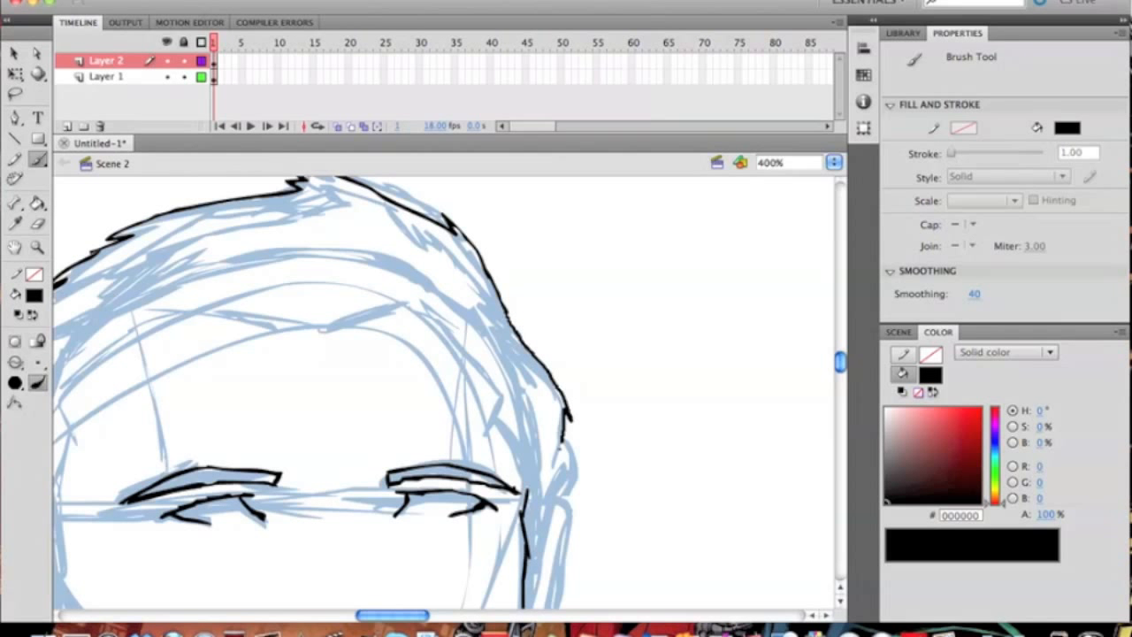
scroll(583, 311, down, 3)
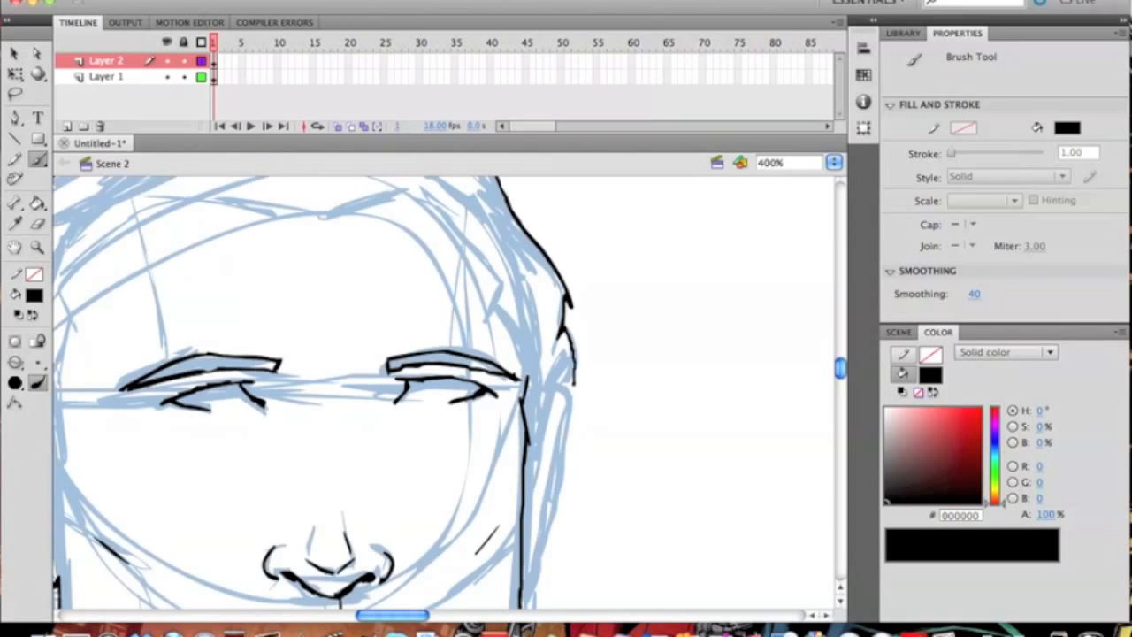
scroll(529, 317, down, 3)
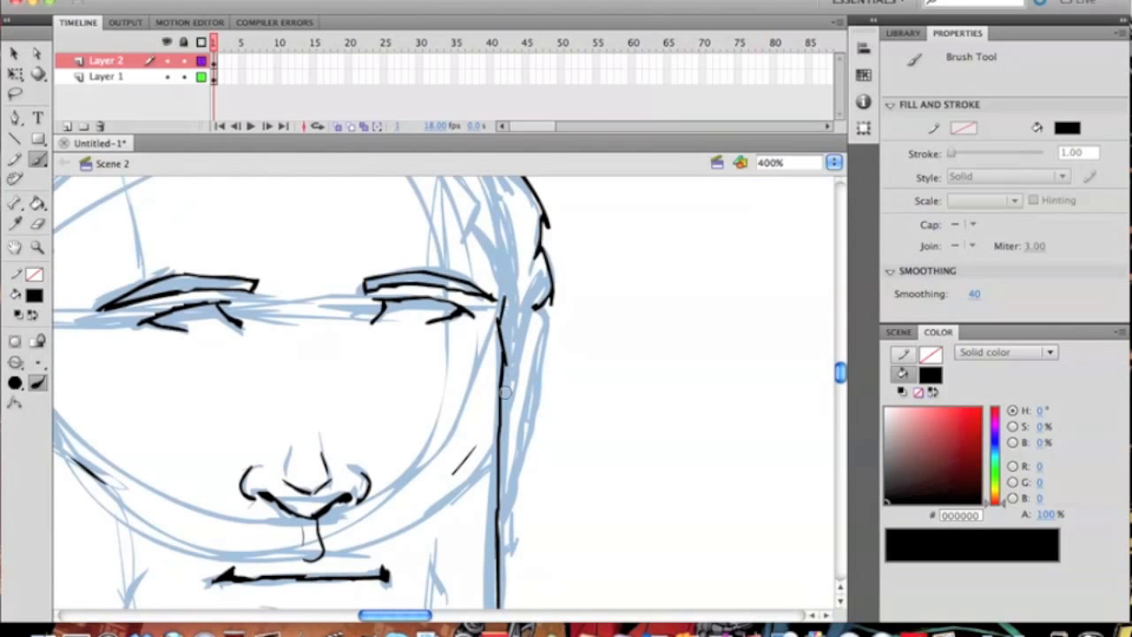
- Ink the sideburns in front of both ears, tapering the viewer's-right one to a point on the face outline
drag(535, 311, 519, 372)
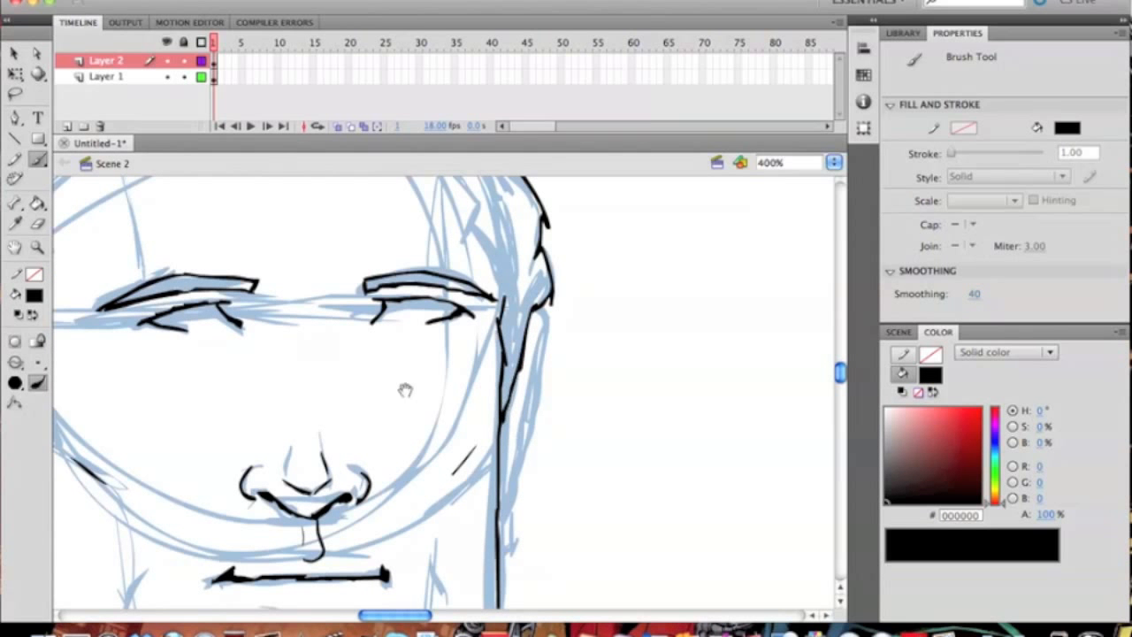
scroll(405, 387, left, 6)
mouse_move(267, 338)
mouse_down()
mouse_move(282, 420)
mouse_move(281, 308)
mouse_up()
mouse_move(289, 350)
mouse_down()
mouse_move(294, 411)
mouse_move(292, 302)
mouse_up()
- Ink the hairline across the forehead from temple to temple, with a central dip and a few short strands rising from it
mouse_move(308, 309)
mouse_down()
mouse_move(294, 393)
mouse_move(310, 345)
mouse_move(378, 293)
mouse_move(481, 299)
mouse_move(531, 321)
mouse_move(574, 292)
mouse_move(577, 239)
mouse_up()
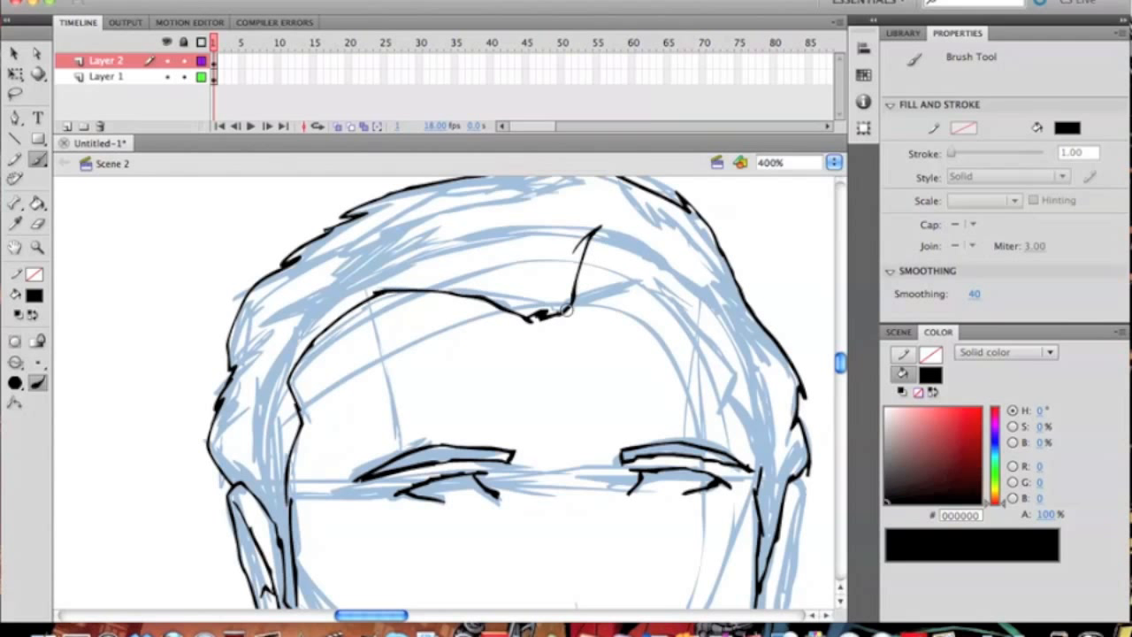
mouse_move(562, 311)
mouse_down()
mouse_move(650, 279)
mouse_move(658, 260)
mouse_move(743, 375)
mouse_up()
scroll(602, 287, down, 5)
scroll(601, 287, right, 8)
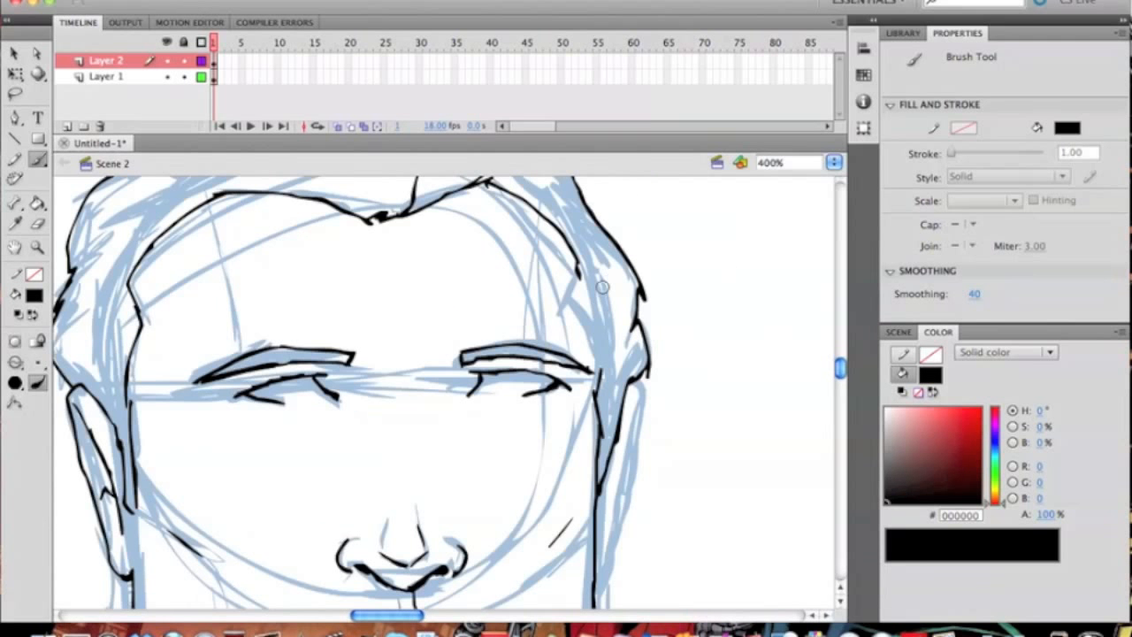
mouse_move(581, 305)
mouse_down()
mouse_move(601, 330)
mouse_move(598, 380)
mouse_up()
mouse_move(424, 246)
mouse_down()
mouse_move(503, 308)
mouse_move(507, 437)
mouse_up()
drag(474, 390, 489, 313)
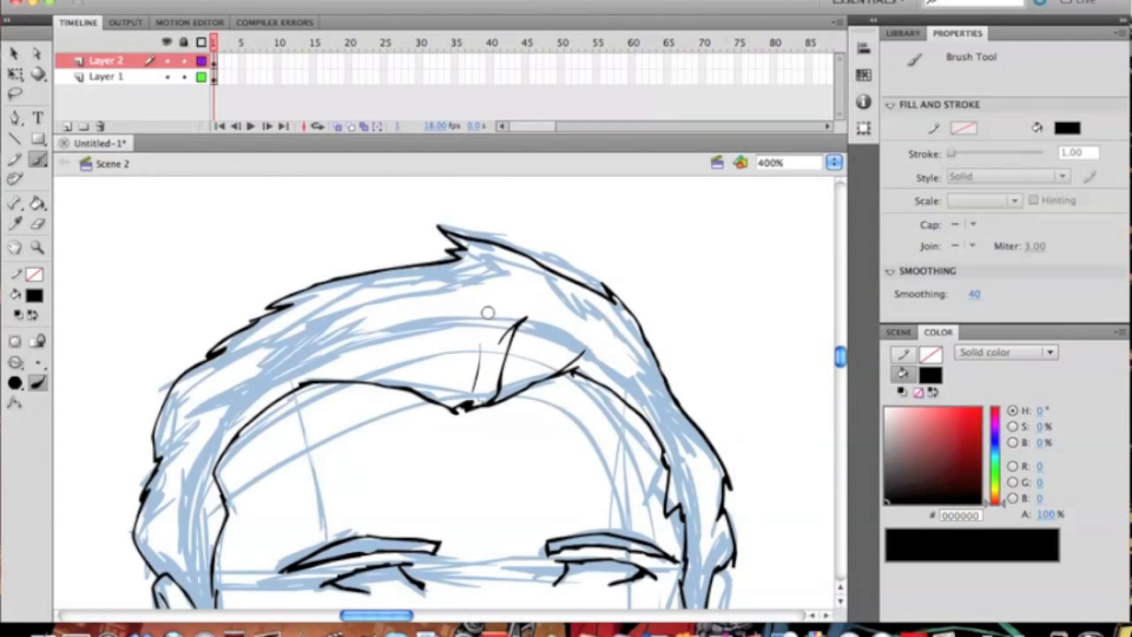
- Ink the viewer's-right ear with its outer rim down to the lobe and the fold line inside
scroll(488, 312, down, 10)
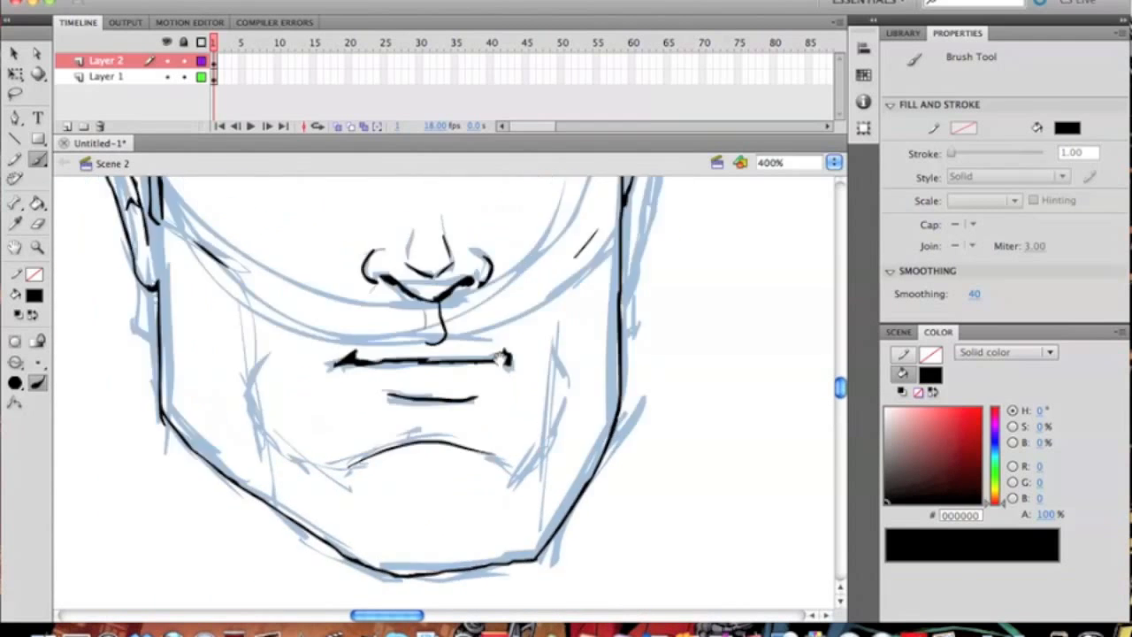
drag(502, 359, 645, 523)
scroll(640, 374, right, 5)
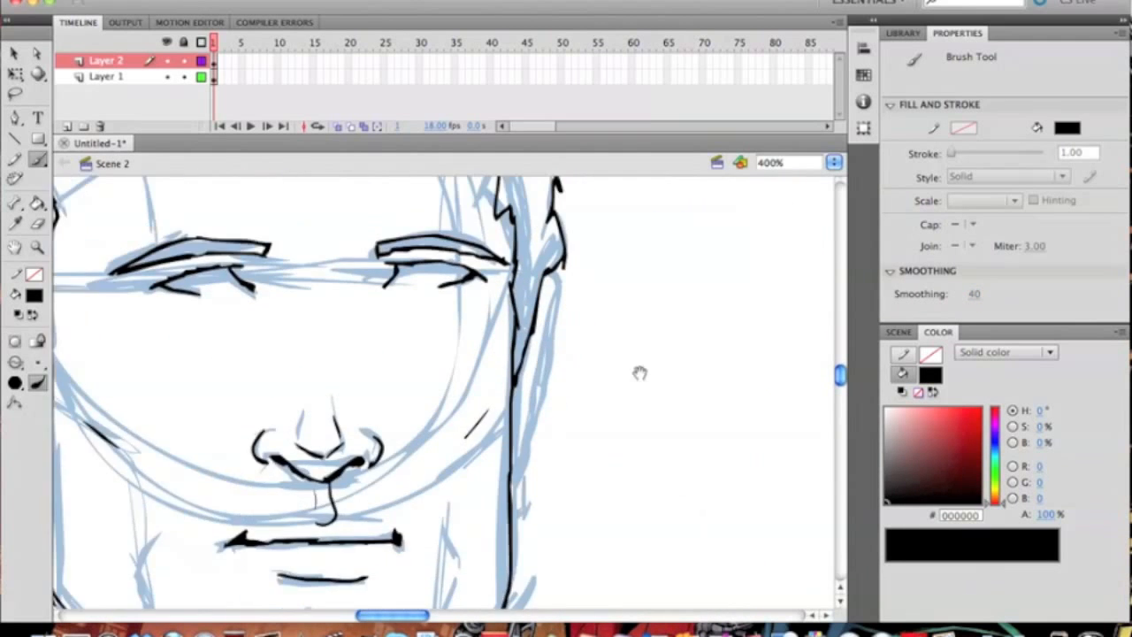
scroll(575, 344, up, 2)
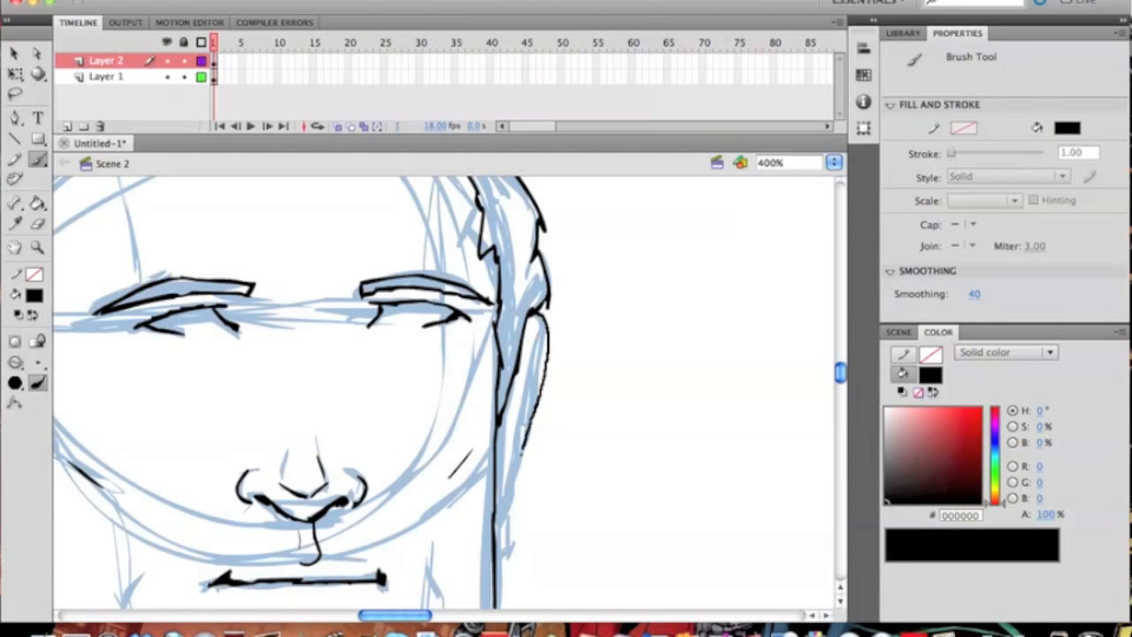
drag(524, 394, 511, 436)
drag(537, 354, 529, 382)
mouse_move(541, 335)
mouse_down()
mouse_move(511, 436)
mouse_move(588, 358)
mouse_up()
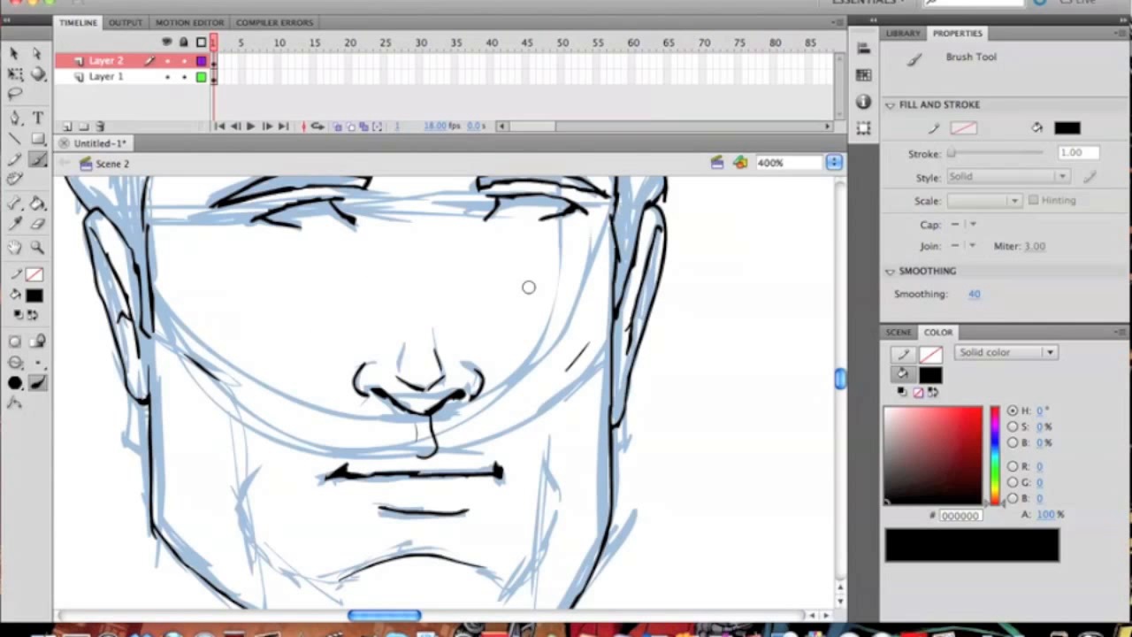
- Ink a short vertical cheek-hollow line on the viewer's-left side of the lower face, beside the mouth
drag(273, 520, 294, 450)
drag(267, 411, 273, 477)
drag(214, 346, 291, 426)
- Hide the blue construction sketch on Layer 1 and review the whole inked head
click(38, 248)
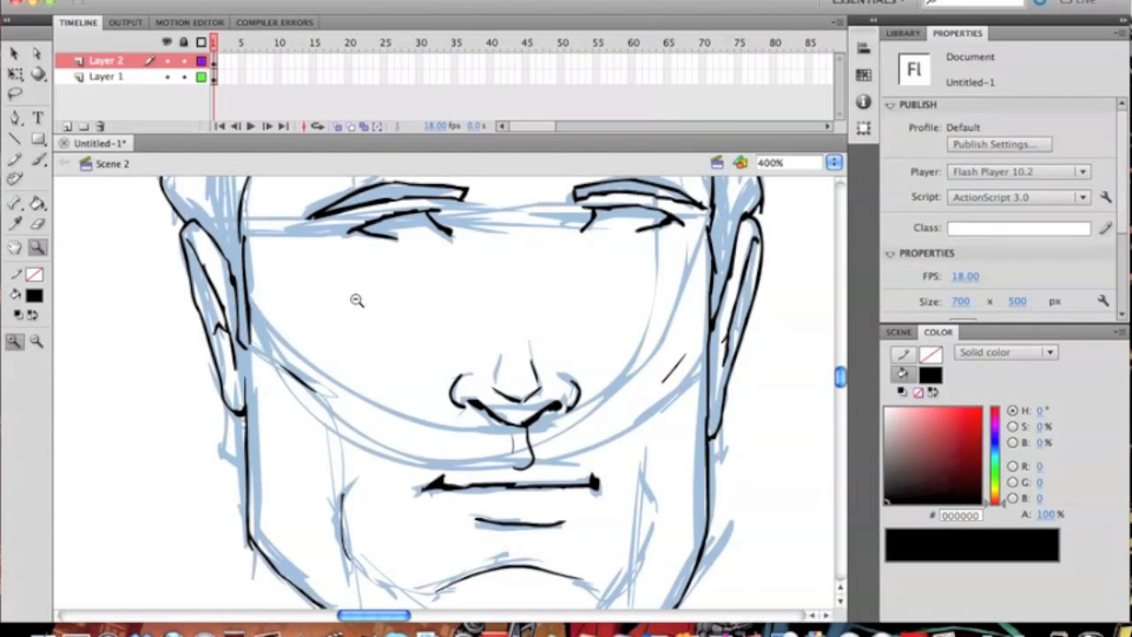
alt+click(356, 300)
alt+click(422, 345)
click(166, 76)
scroll(460, 314, right, 5)
scroll(460, 314, down, 2)
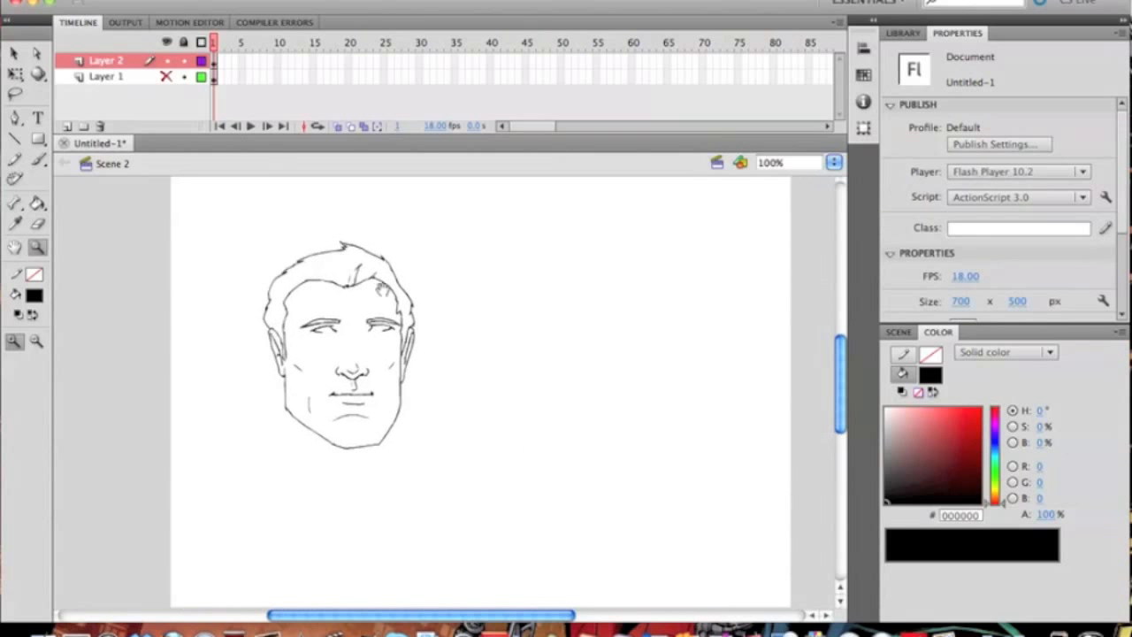
drag(222, 216, 424, 409)
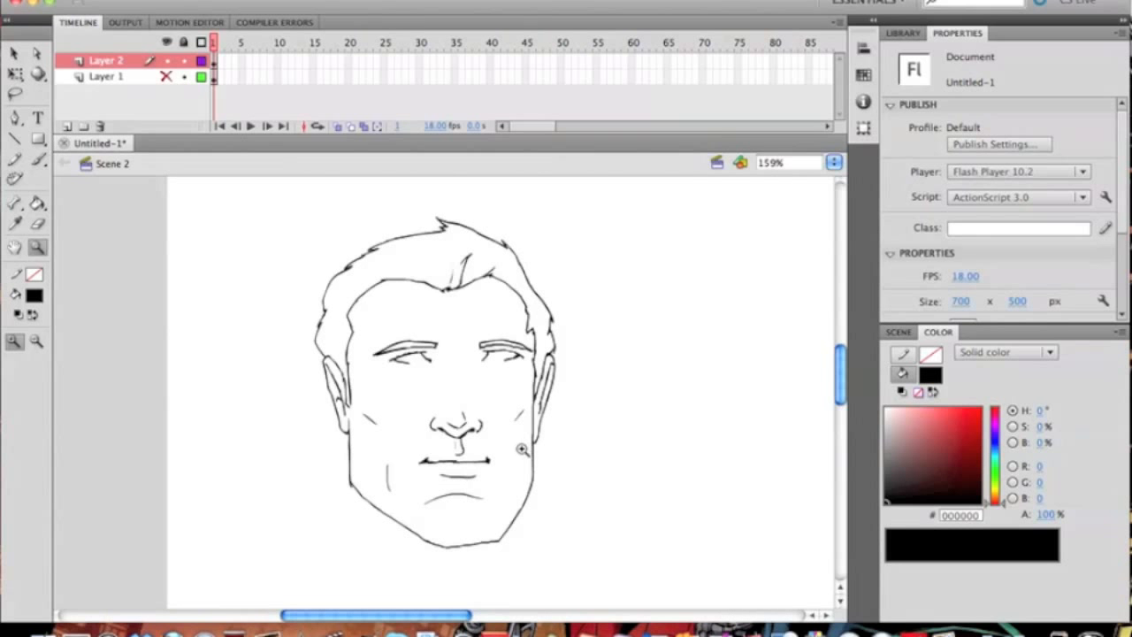
scroll(496, 425, right, 3)
scroll(496, 424, down, 3)
- Ink a curved iris outline under the upper lid of each eye with the Brush tool, redoing the viewer's-right one
click(38, 160)
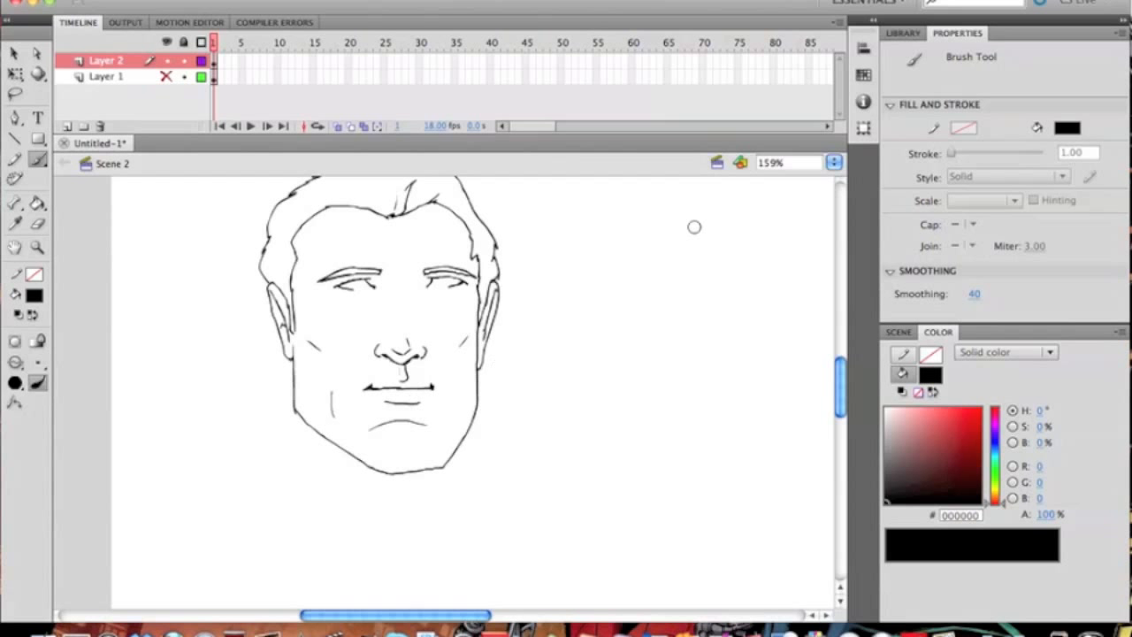
drag(839, 382, 838, 373)
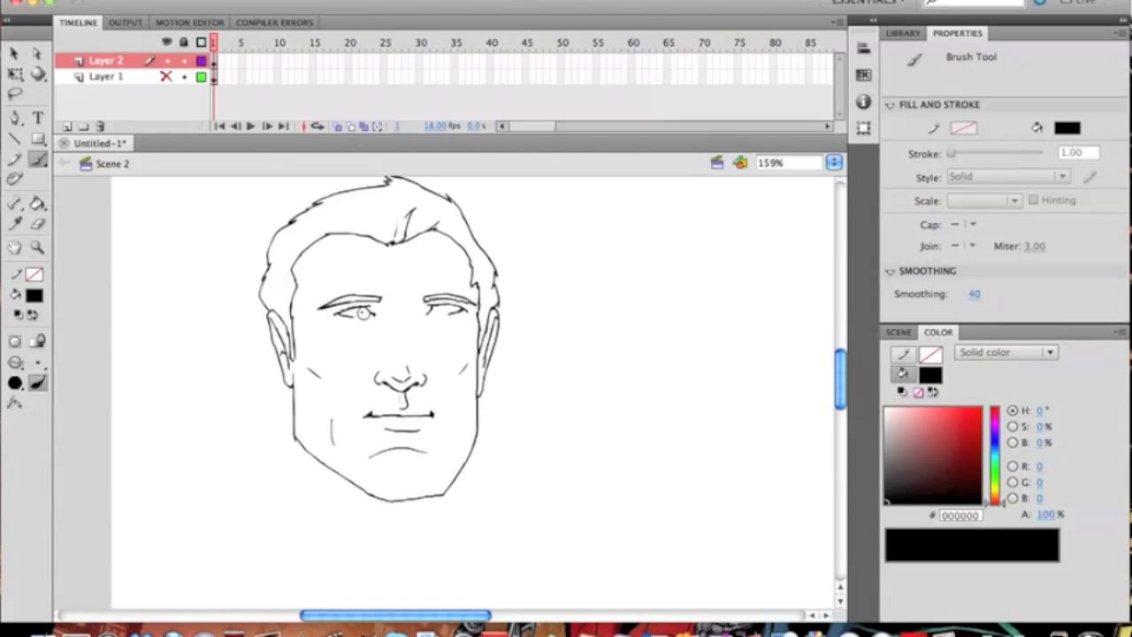
click(37, 246)
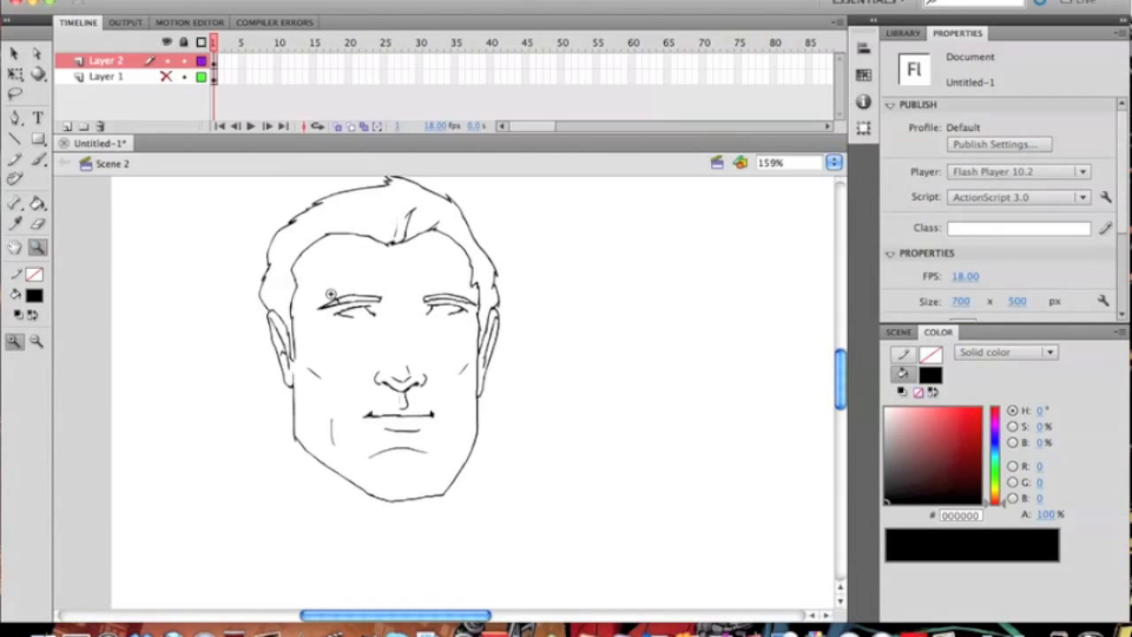
click(369, 309)
click(510, 424)
scroll(248, 233, down, 2)
scroll(247, 233, right, 3)
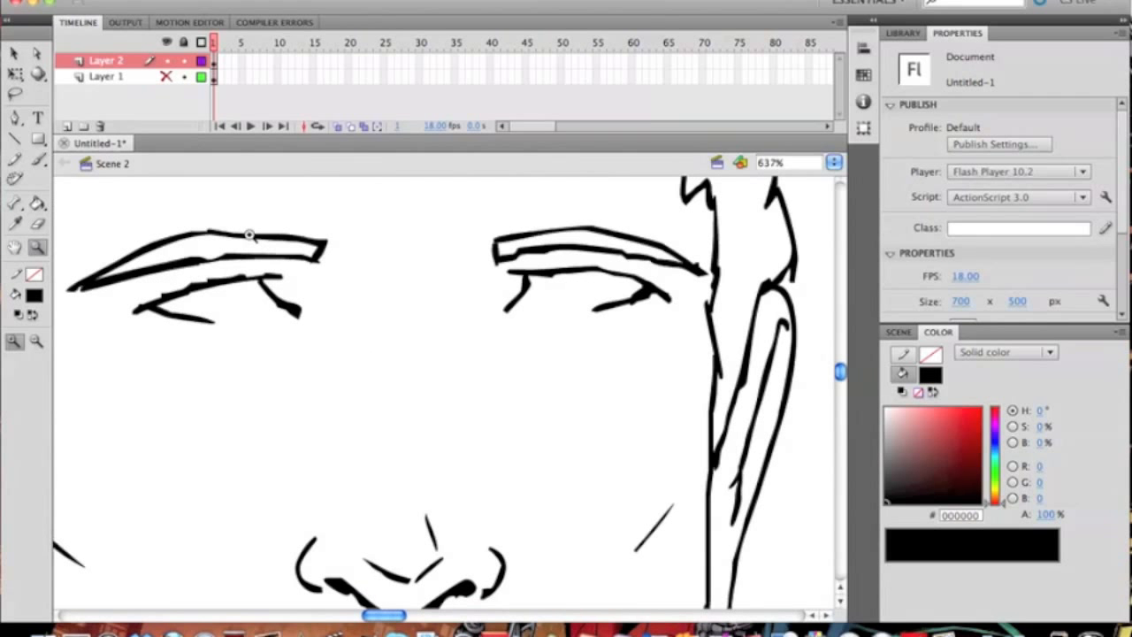
click(38, 162)
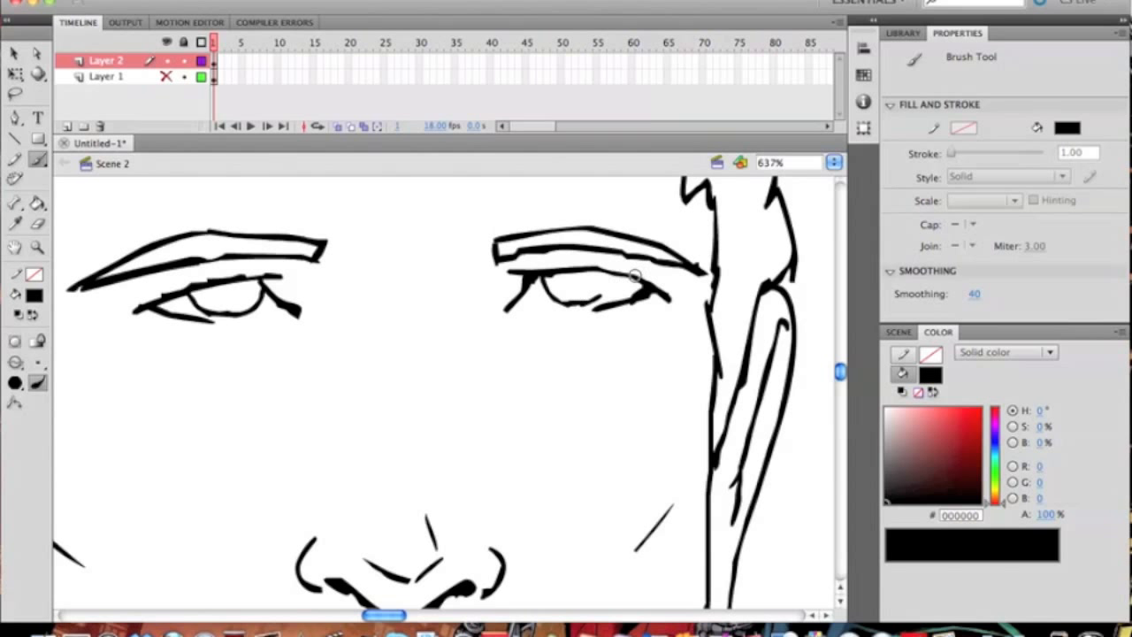
key(super+z)
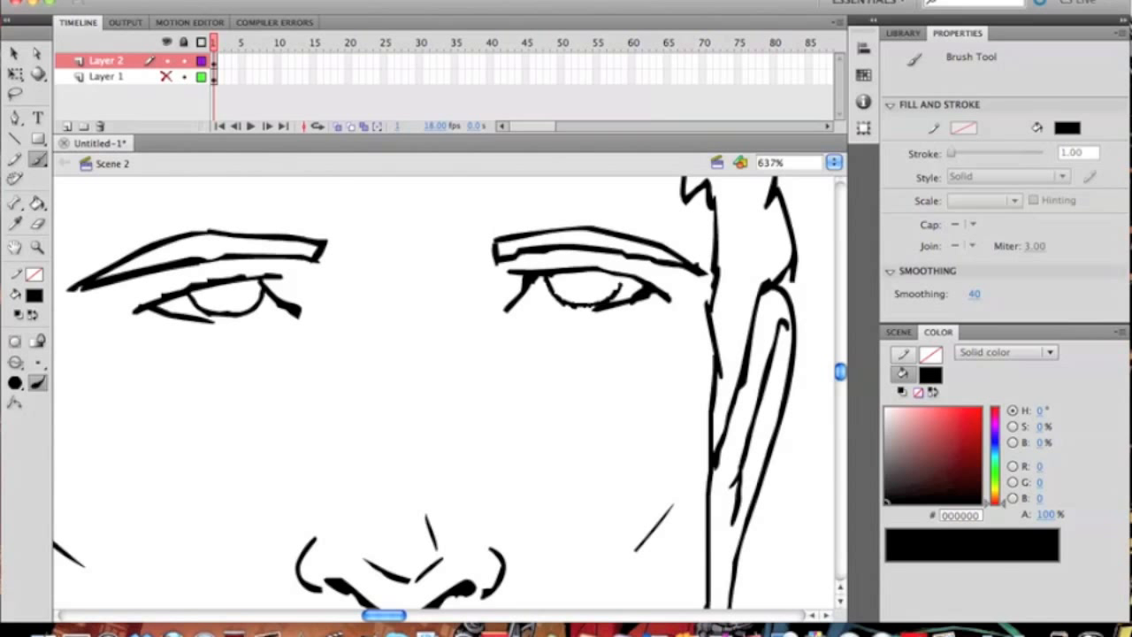
- Examine the new irises and eye placement against the whole head
key(space)
drag(394, 390, 528, 328)
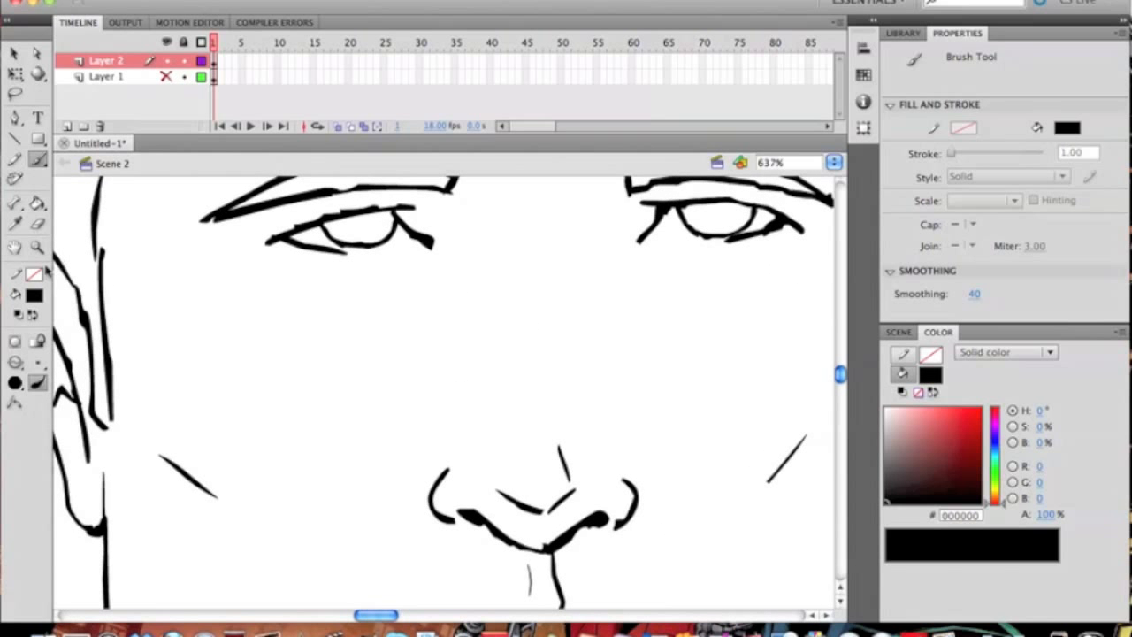
click(37, 248)
alt+click(422, 335)
alt+click(429, 352)
key(space)
mouse_move(492, 442)
mouse_down()
mouse_move(390, 355)
mouse_move(472, 369)
mouse_move(492, 379)
mouse_move(381, 391)
mouse_up()
key(space)
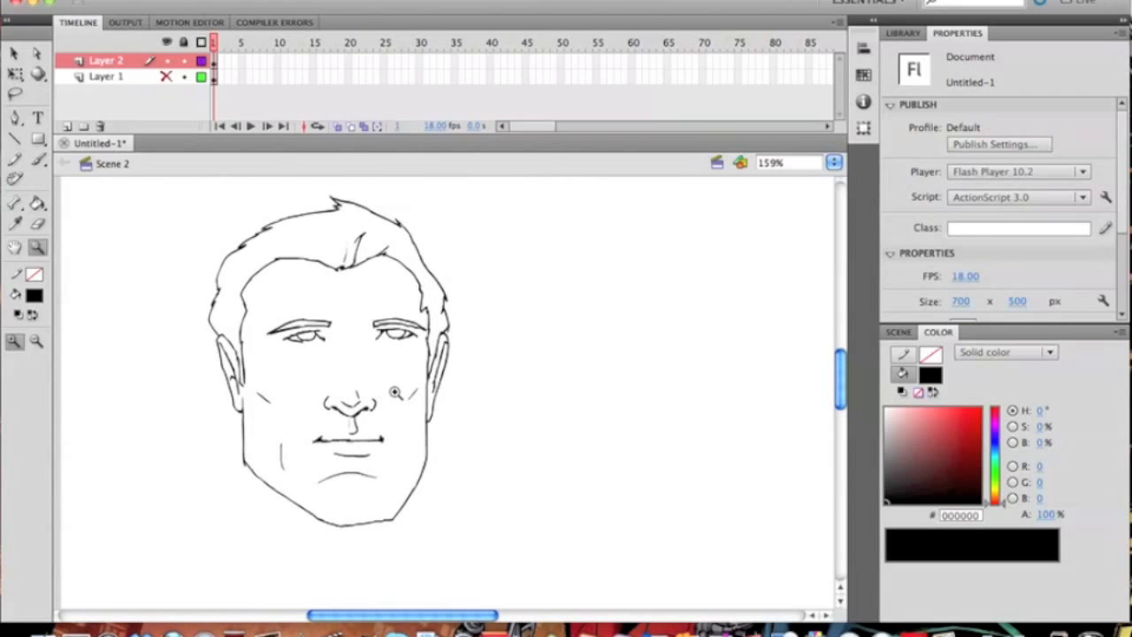
- Select the viewer's-right eye together with its eyebrow and move them slightly inward toward the nose
click(394, 389)
click(419, 369)
click(14, 54)
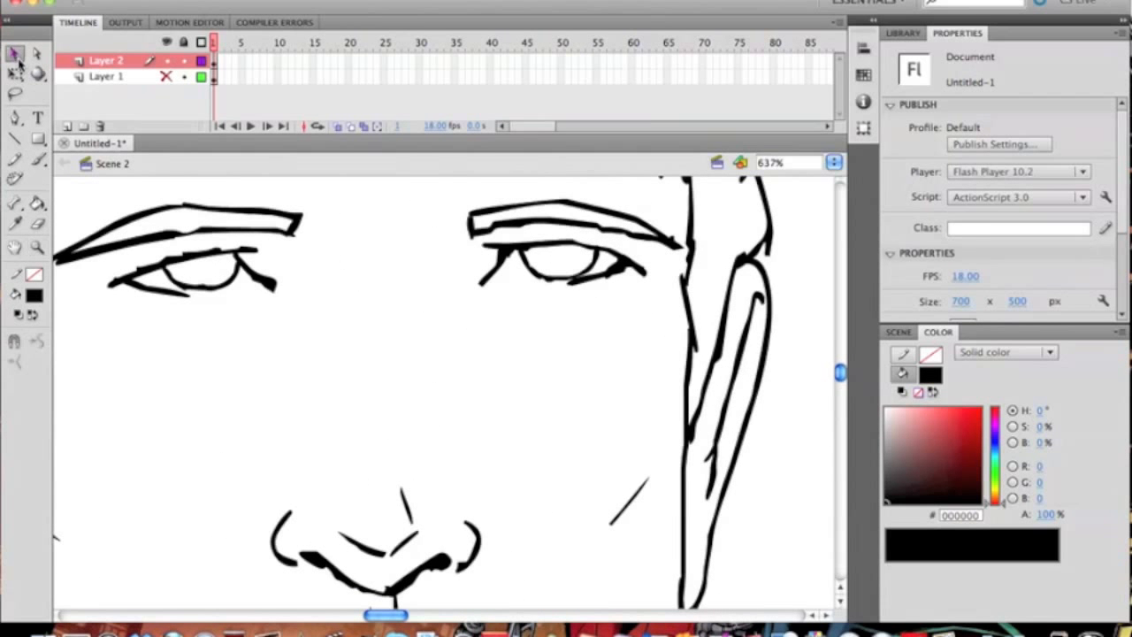
click(506, 262)
drag(553, 269, 538, 271)
click(485, 447)
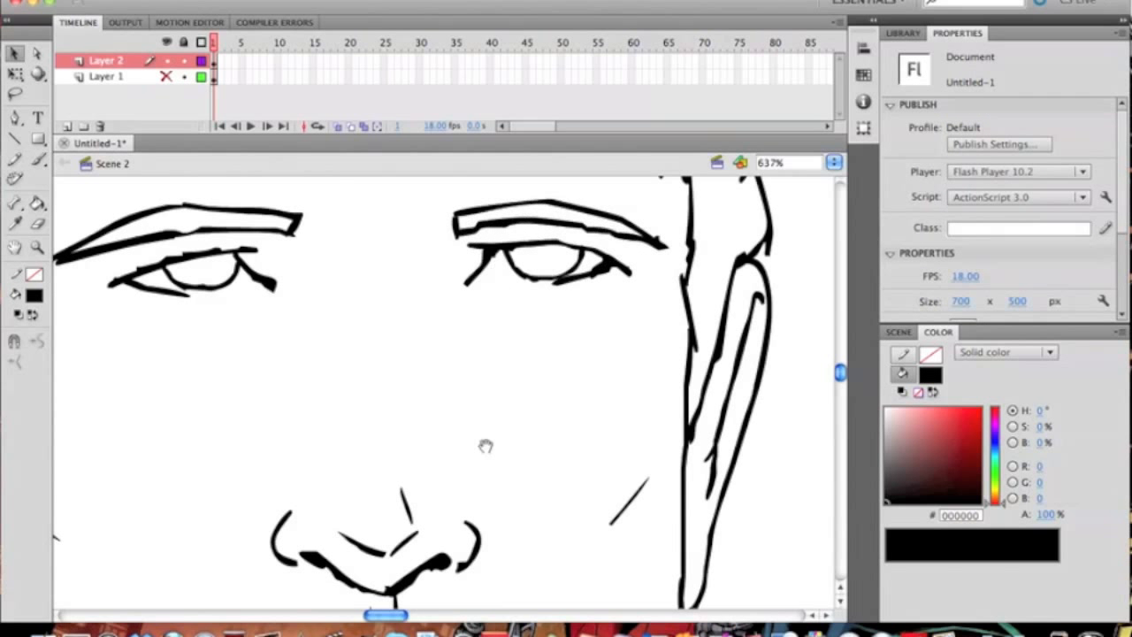
- Reselect the viewer's-right eye and eyebrow, nudge them a little farther inward and down, and deselect them
click(543, 285)
shift+click(498, 223)
drag(532, 270, 529, 274)
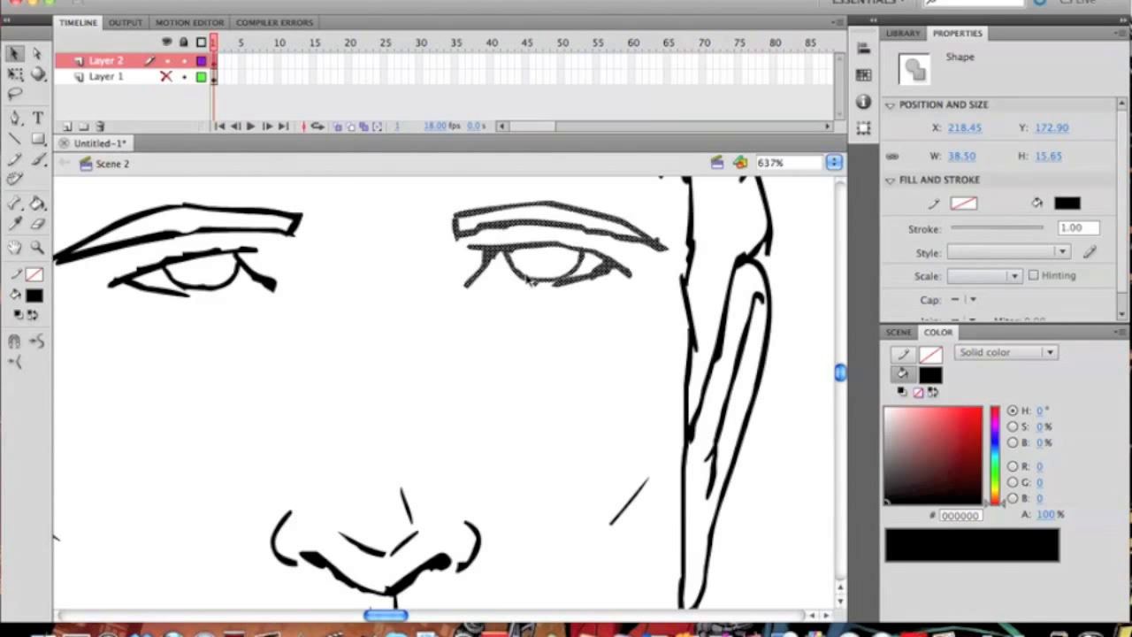
click(382, 301)
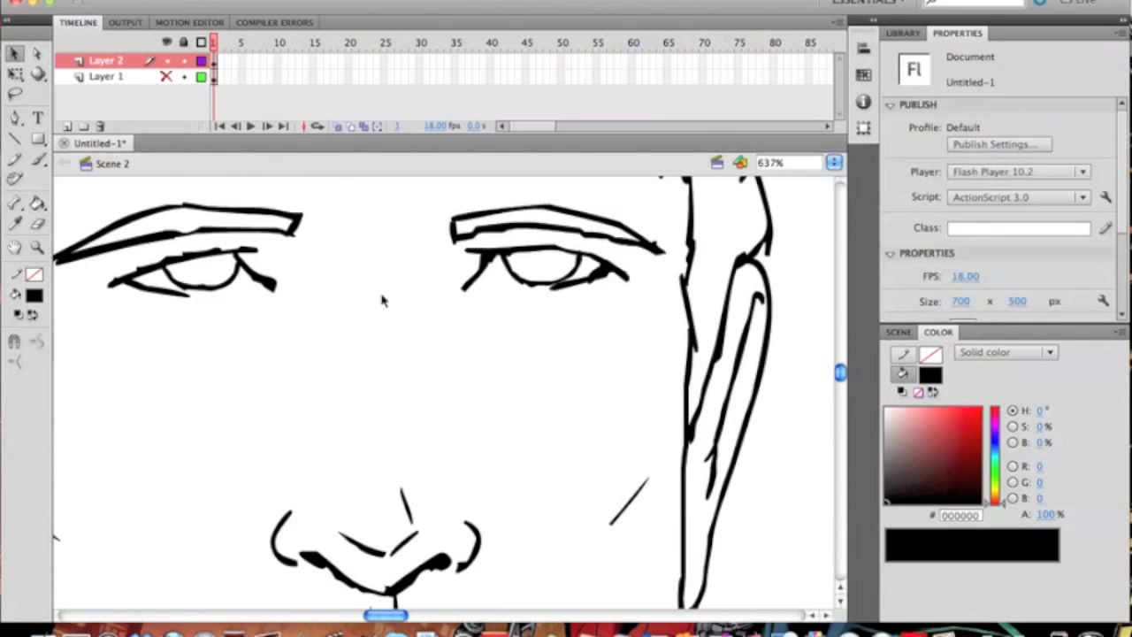
- Ink a small curved pupil inside the iris of each eye with the Brush tool
click(36, 247)
click(471, 382)
click(474, 455)
drag(376, 304, 301, 315)
drag(451, 460, 451, 460)
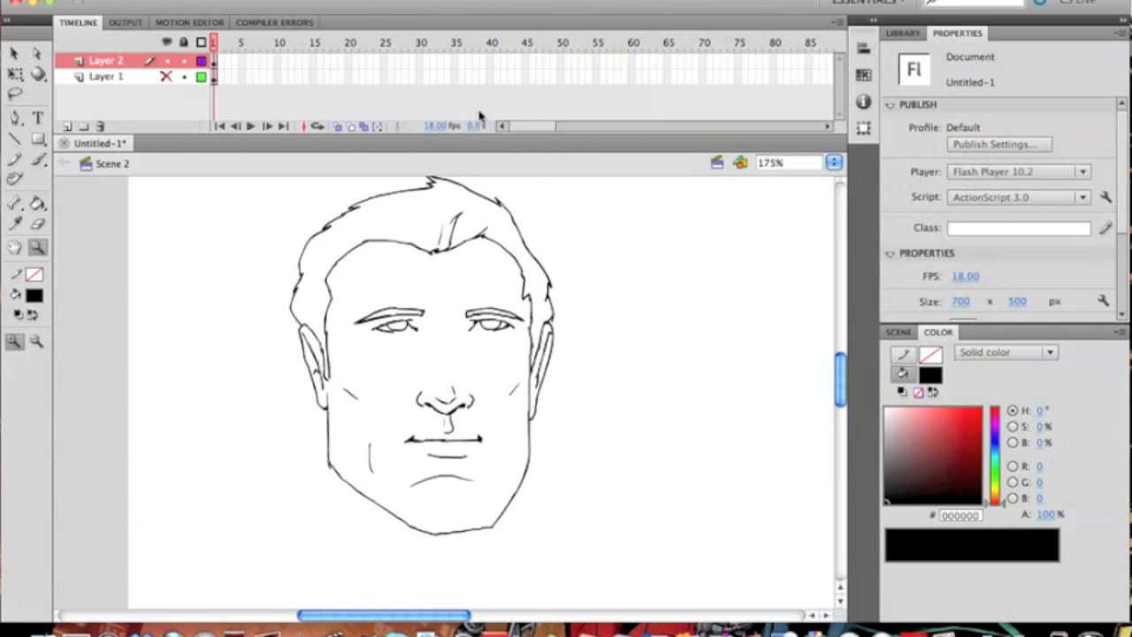
click(407, 334)
click(438, 396)
drag(523, 392, 447, 354)
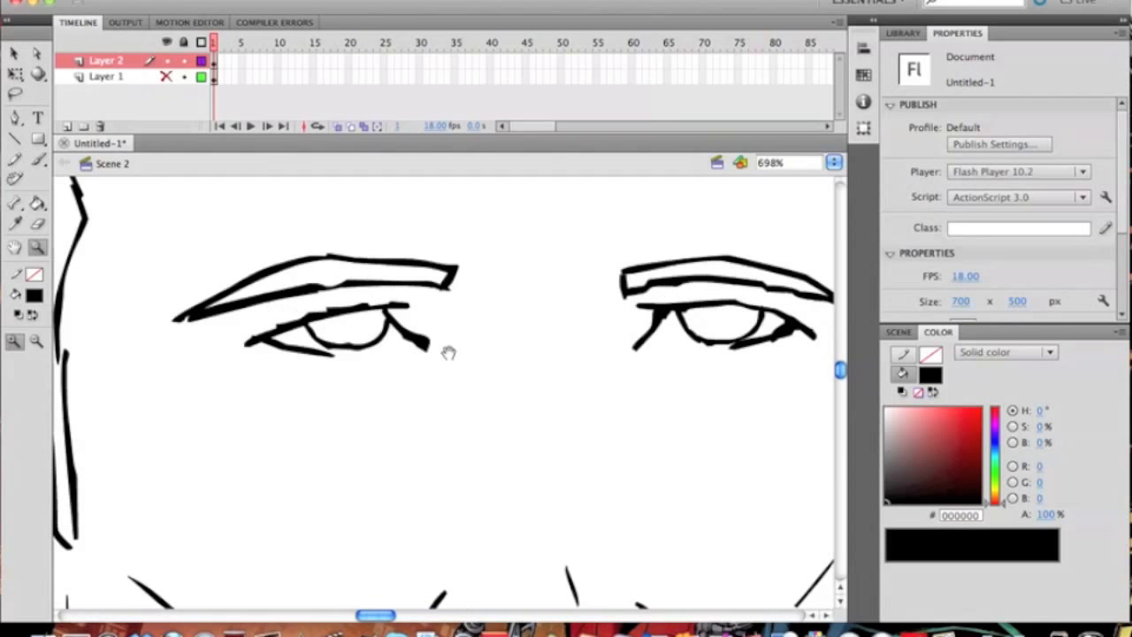
key(b)
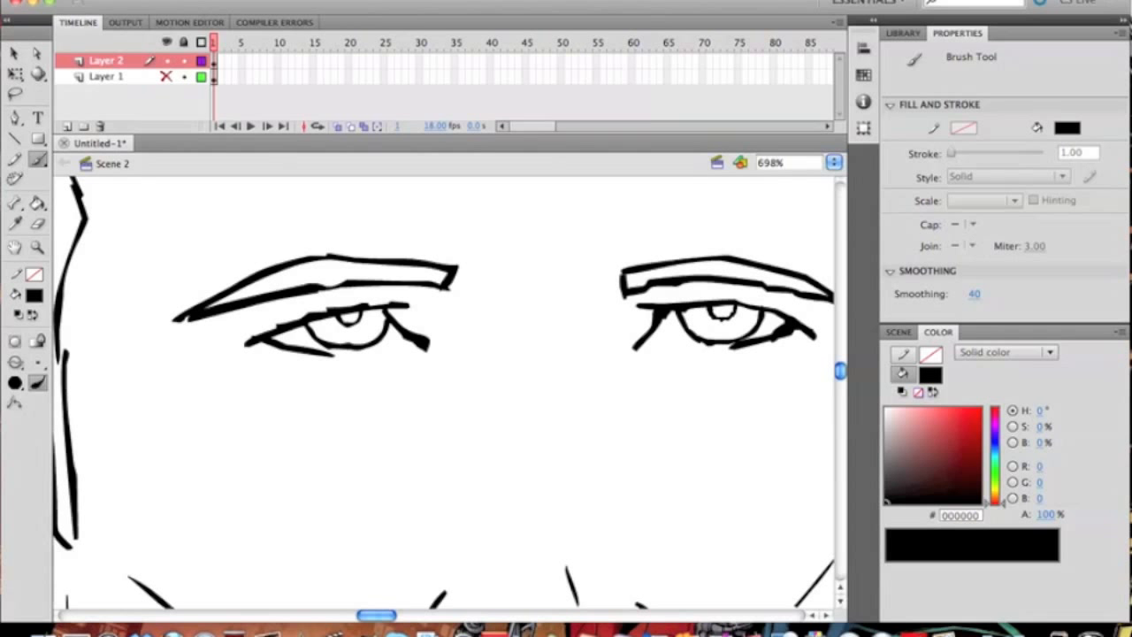
- Try erasing the irises and pupils from both eyes, leaving only the lids
mouse_move(752, 370)
mouse_down()
mouse_move(614, 329)
mouse_move(611, 313)
mouse_up()
drag(433, 332, 526, 306)
key(e)
mouse_move(342, 256)
mouse_down()
mouse_move(304, 260)
mouse_move(275, 257)
mouse_move(293, 238)
mouse_up()
mouse_move(634, 233)
mouse_down()
mouse_move(682, 249)
mouse_move(663, 256)
mouse_move(714, 234)
mouse_move(659, 228)
mouse_up()
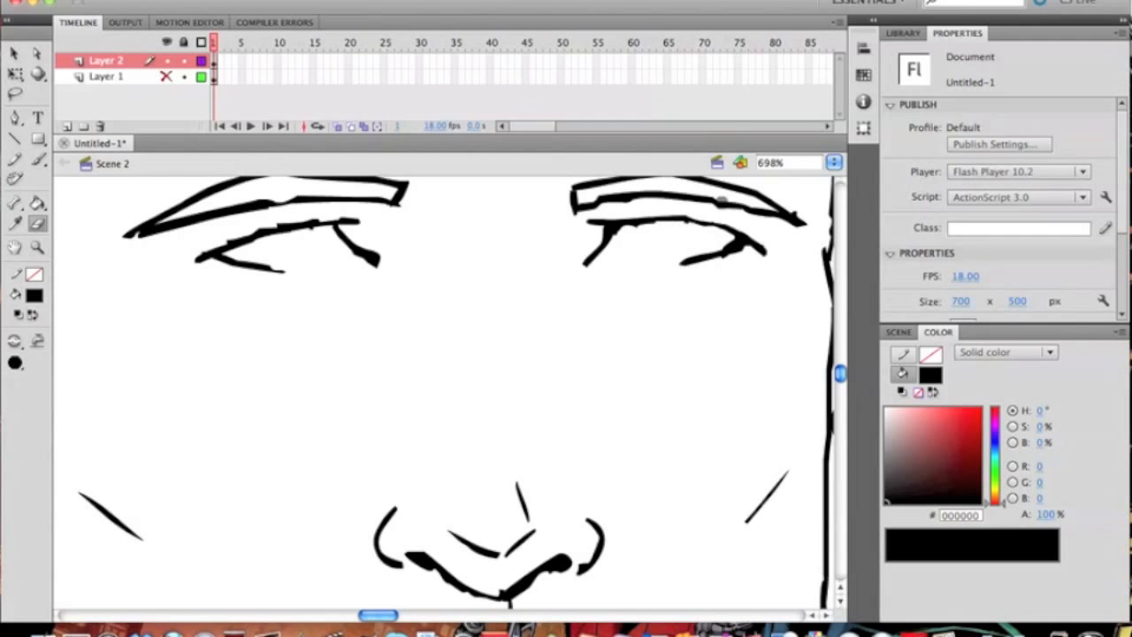
- Try inking a tiny open circle as the pupil of each eye and check the result against the whole face
click(38, 159)
drag(300, 247, 299, 246)
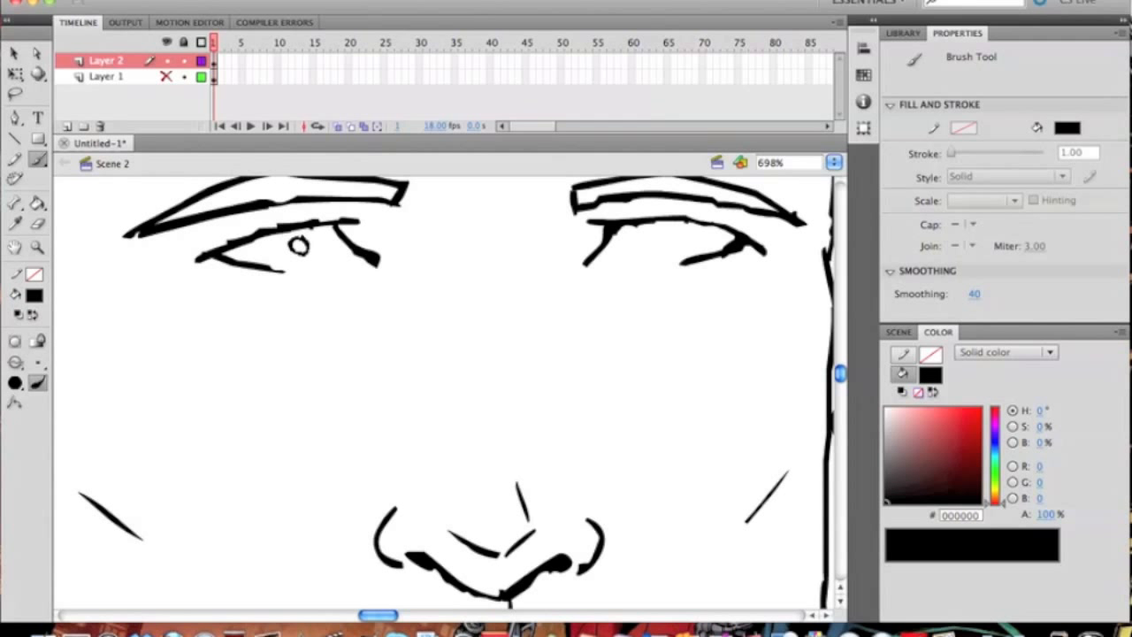
drag(667, 236, 664, 232)
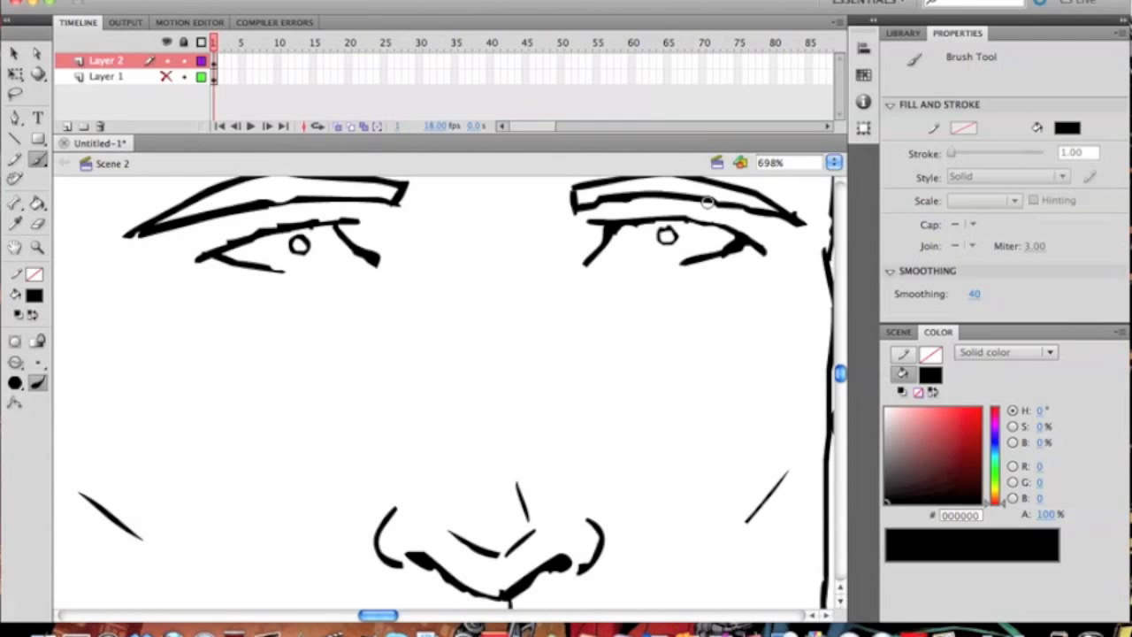
click(38, 247)
alt+click(292, 293)
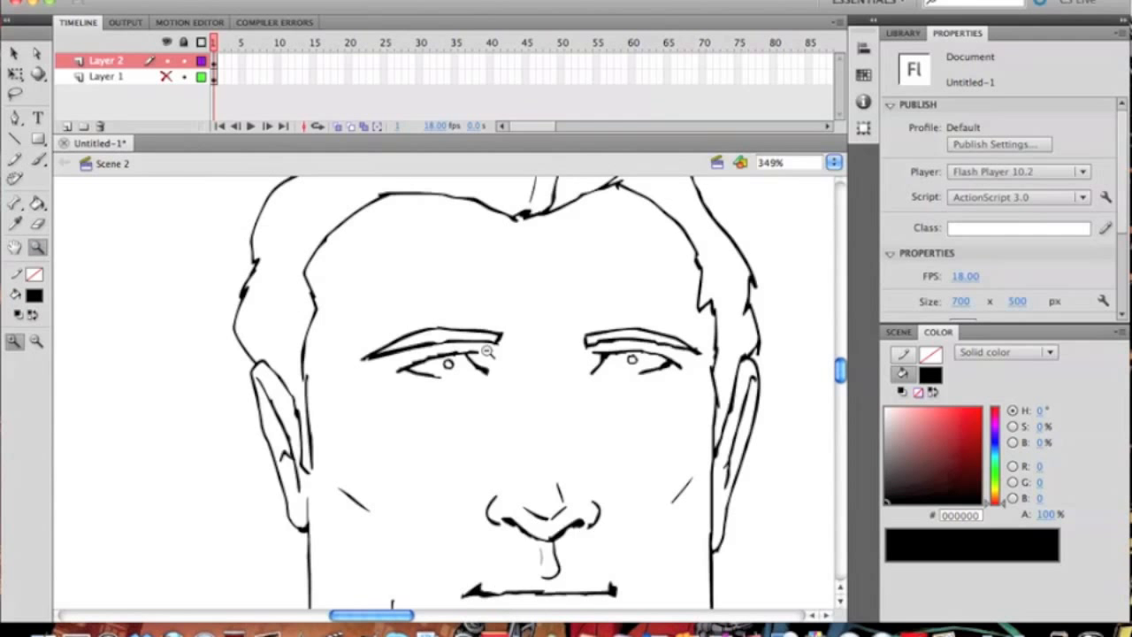
alt+click(442, 380)
alt+click(433, 389)
click(424, 380)
click(425, 383)
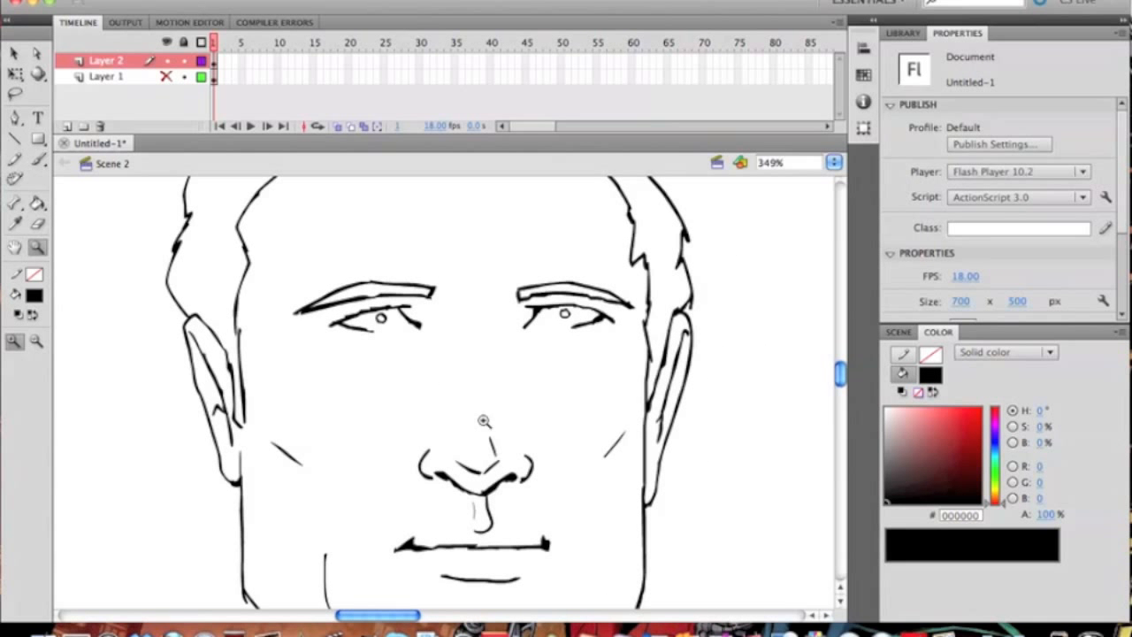
- Undo the small circle pupils and the erasing of the irises
key(super+z)
key(super+z)
key(super+z)
key(super+z)
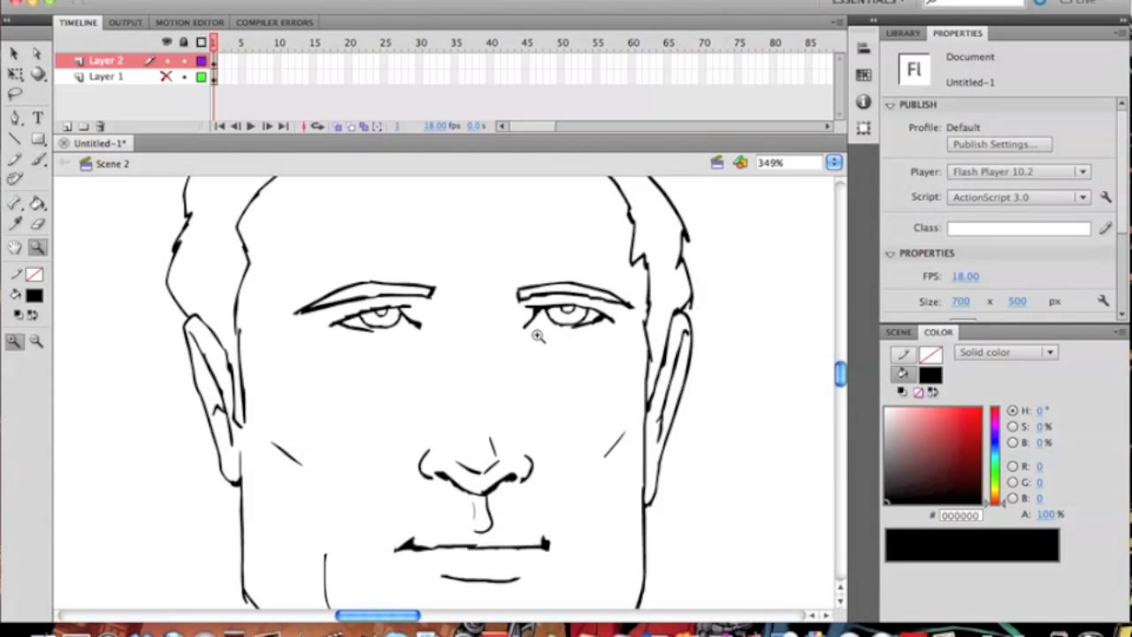
- Ink a short frown line rising from the inner end of each eyebrow with the Brush tool
drag(515, 303, 498, 493)
click(37, 159)
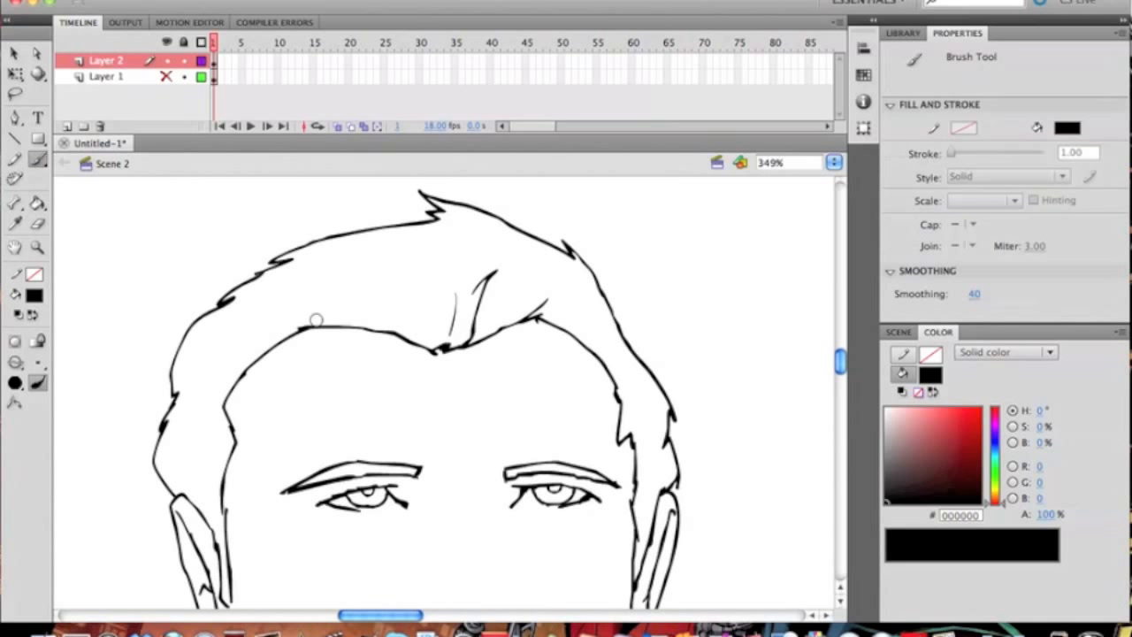
drag(422, 467, 431, 445)
scroll(451, 499, down, 5)
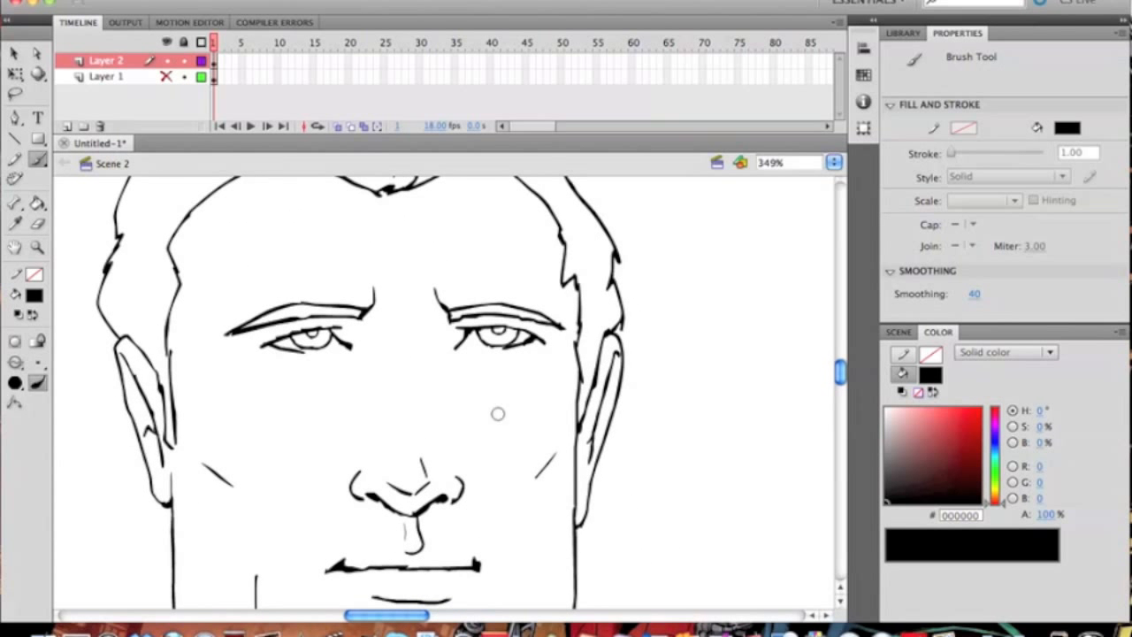
drag(354, 398, 325, 267)
- Set the fill color to yellow FFCC00, show Layer 1 again, and ready the Brush tool over the empty canvas beside the head
click(37, 248)
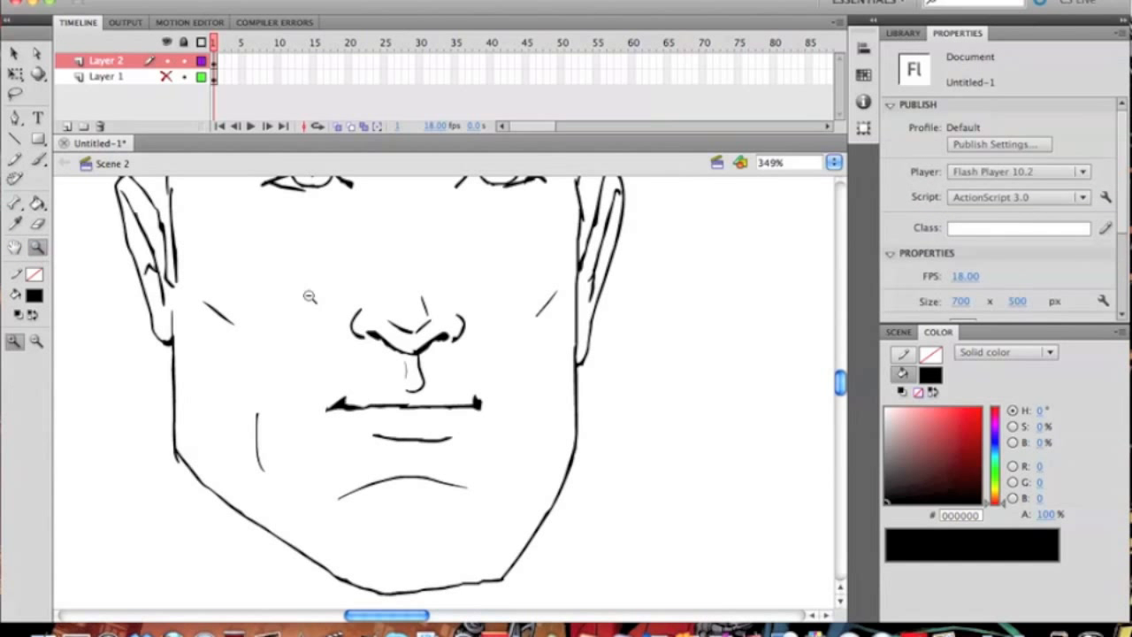
alt+click(466, 356)
alt+click(498, 371)
drag(514, 396, 321, 338)
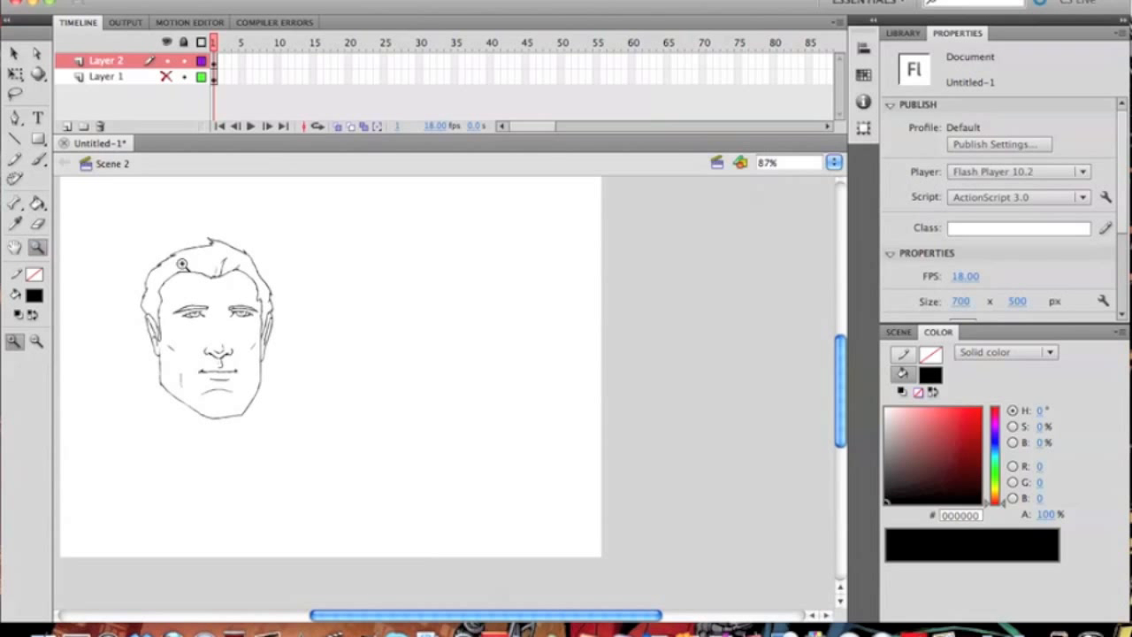
click(435, 383)
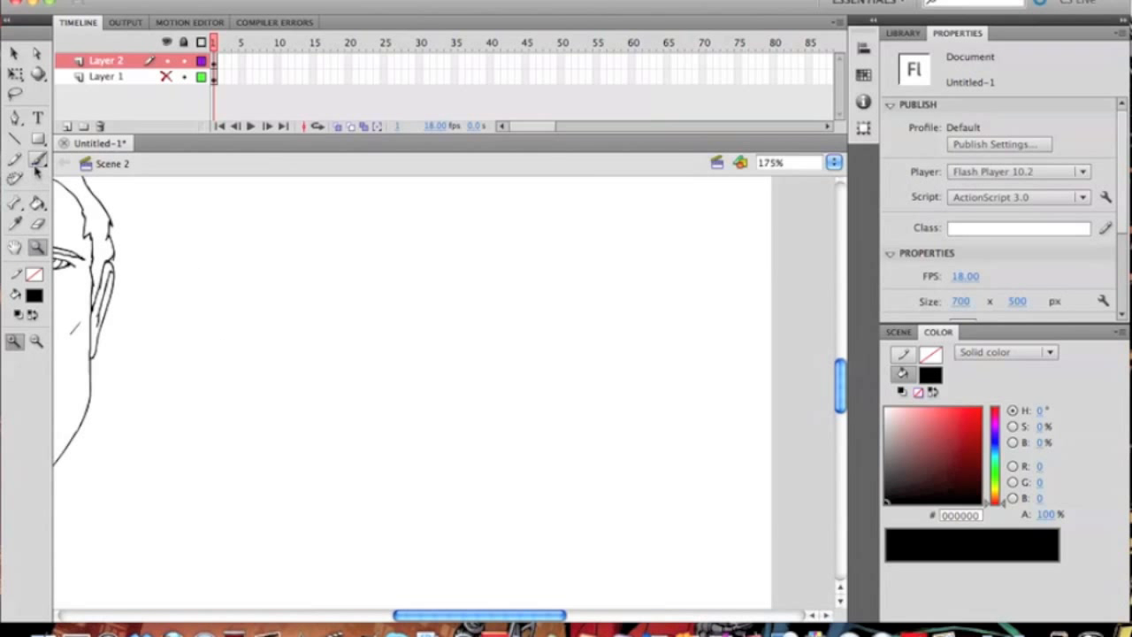
click(35, 296)
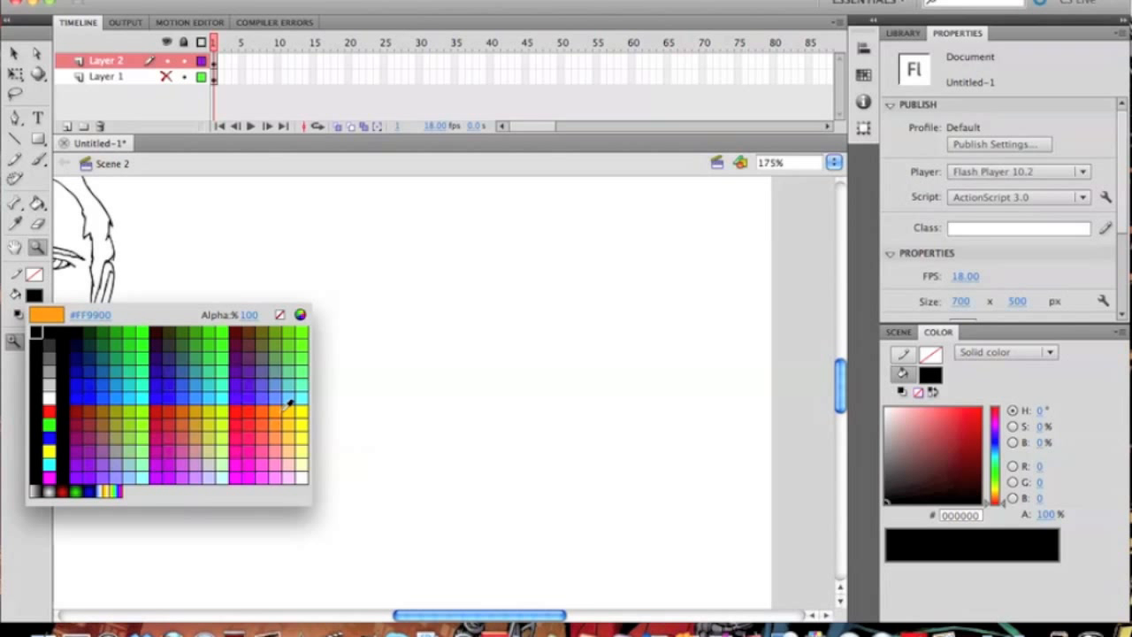
click(292, 407)
click(165, 77)
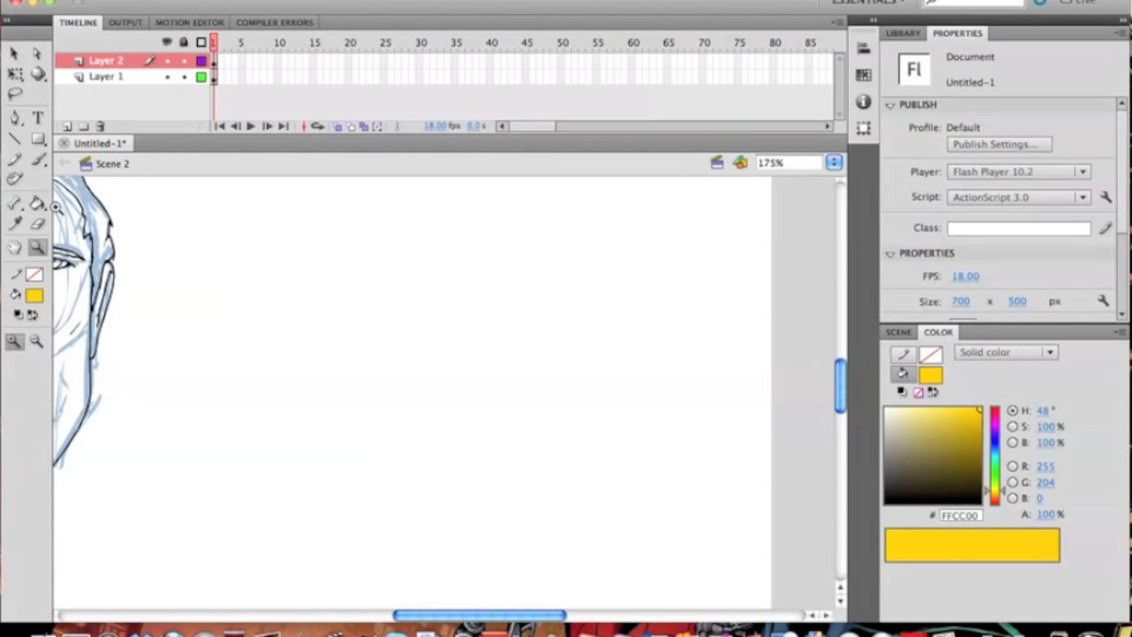
click(38, 159)
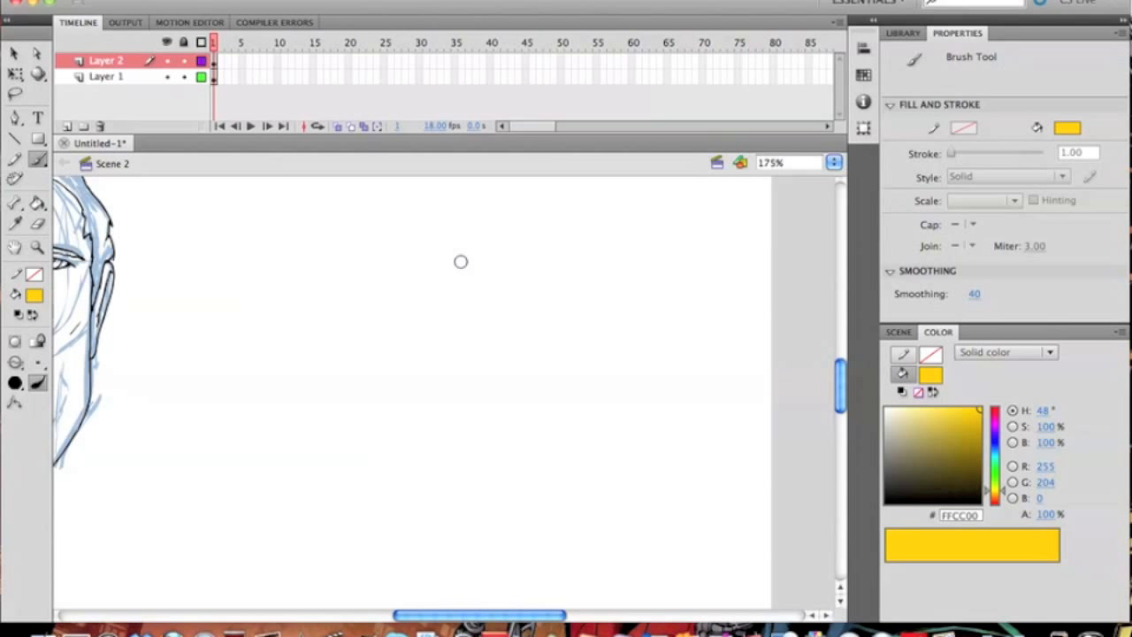
- Sketch a loose yellow circle with overlapping strokes for the skull of a side-view head beside the front view
mouse_move(307, 250)
mouse_down()
mouse_move(448, 321)
mouse_move(411, 214)
mouse_up()
drag(258, 284, 317, 398)
drag(277, 347, 327, 419)
drag(308, 222, 372, 209)
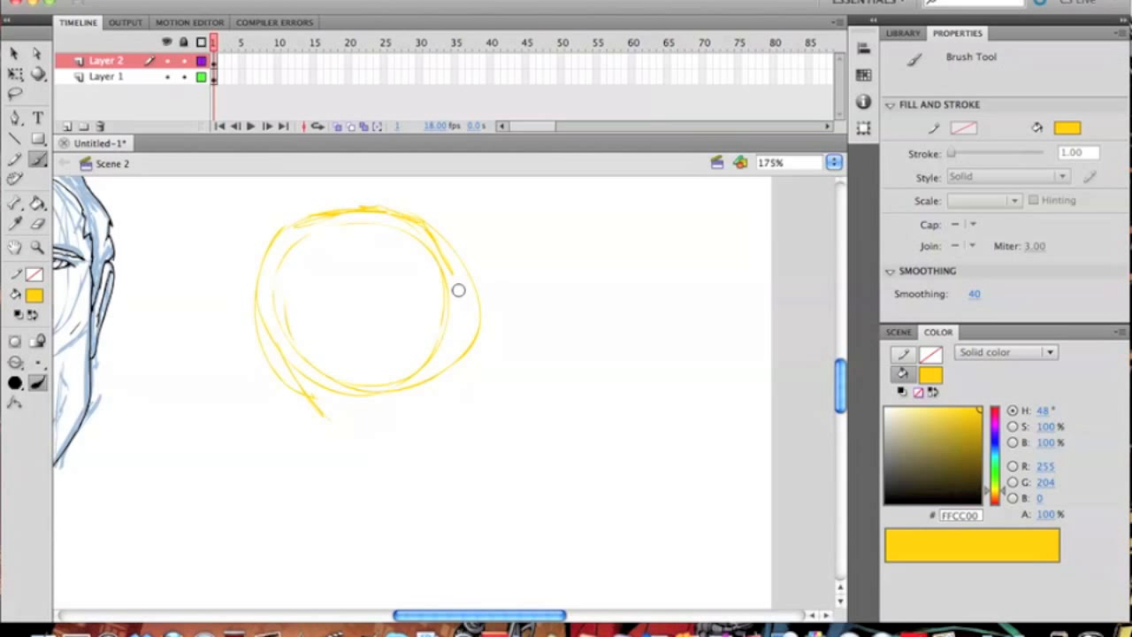
- Sketch the straight front of the face down from the circle to the chin and the slanted jaw line back from it
drag(450, 270, 450, 363)
drag(452, 321, 453, 398)
mouse_move(432, 440)
mouse_down()
mouse_move(328, 418)
mouse_move(301, 388)
mouse_up()
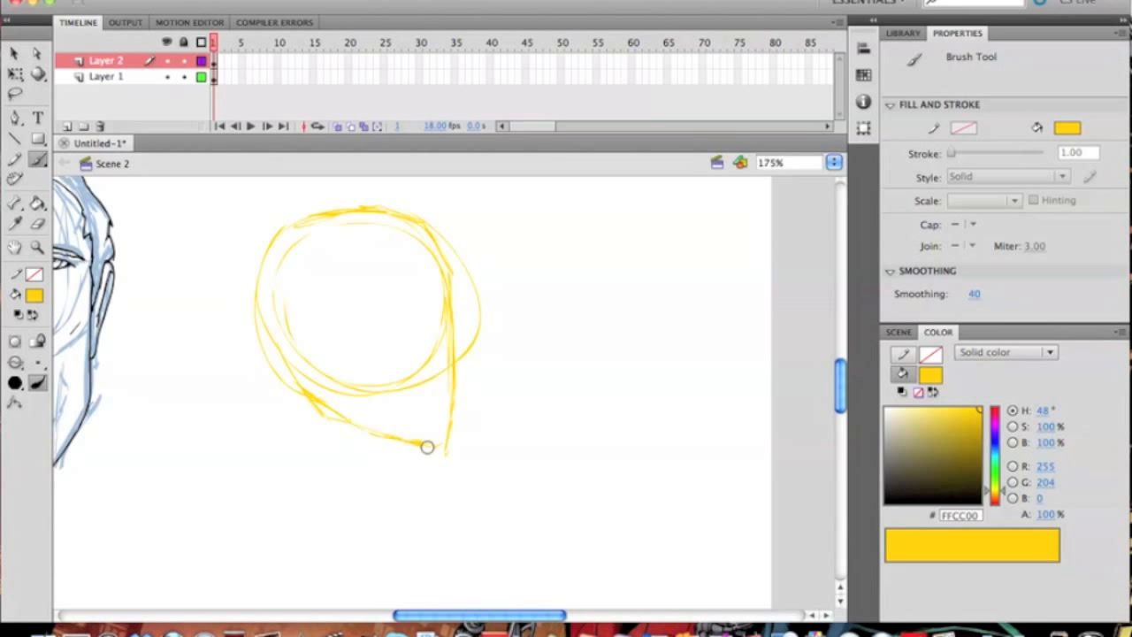
drag(452, 412, 445, 444)
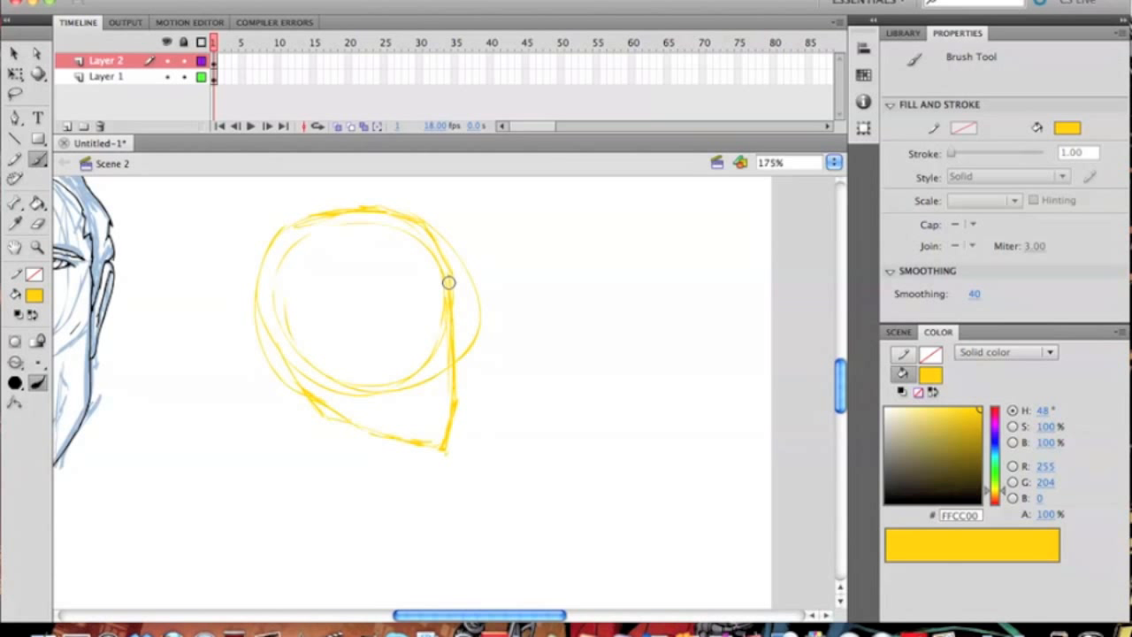
- Sketch the back of the skull and the front and back neck lines, reinforcing the head outline with extra strokes
drag(251, 278, 301, 371)
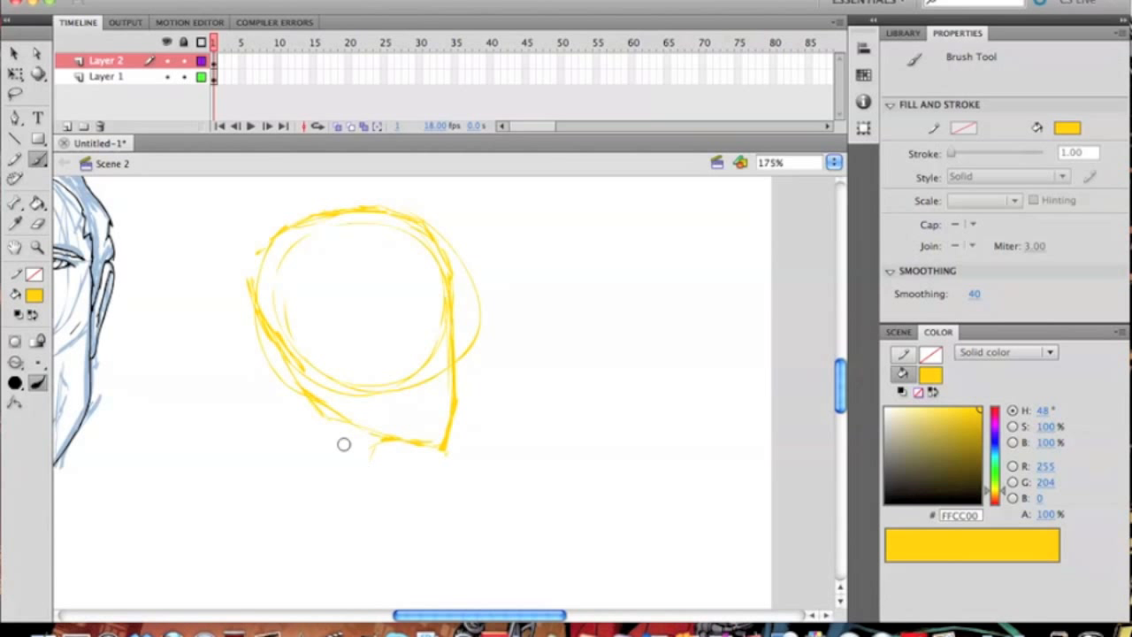
mouse_move(325, 412)
mouse_down()
mouse_move(398, 531)
mouse_move(318, 414)
mouse_up()
mouse_move(281, 370)
mouse_down()
mouse_move(291, 421)
mouse_move(279, 415)
mouse_up()
drag(278, 375, 255, 460)
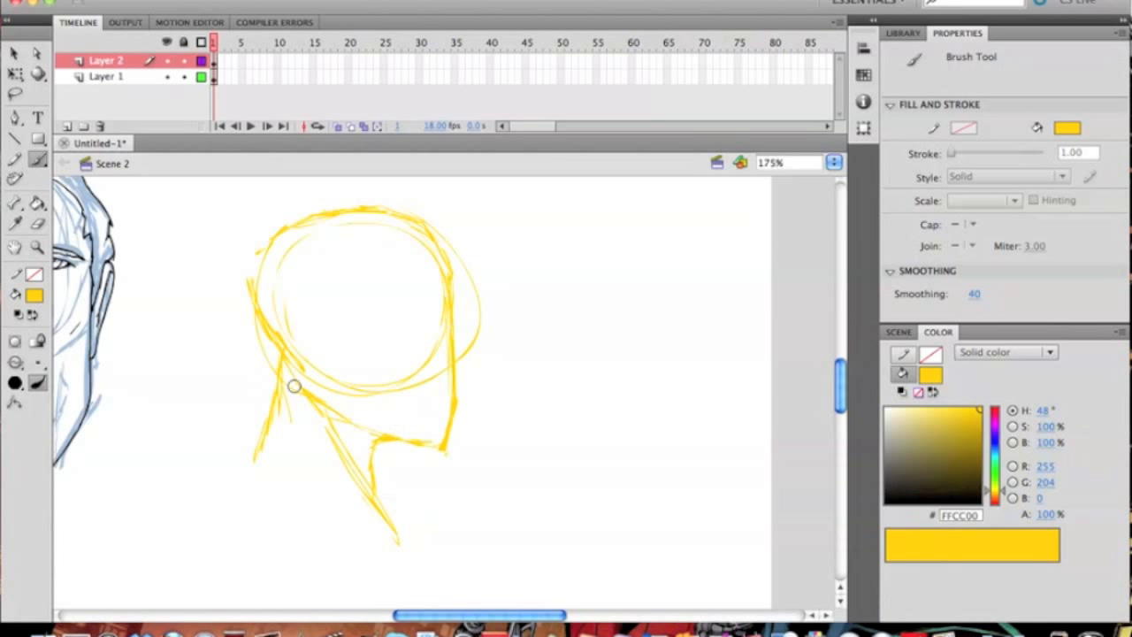
mouse_move(276, 418)
mouse_down()
mouse_move(291, 343)
mouse_move(277, 389)
mouse_move(283, 311)
mouse_move(287, 358)
mouse_move(266, 309)
mouse_up()
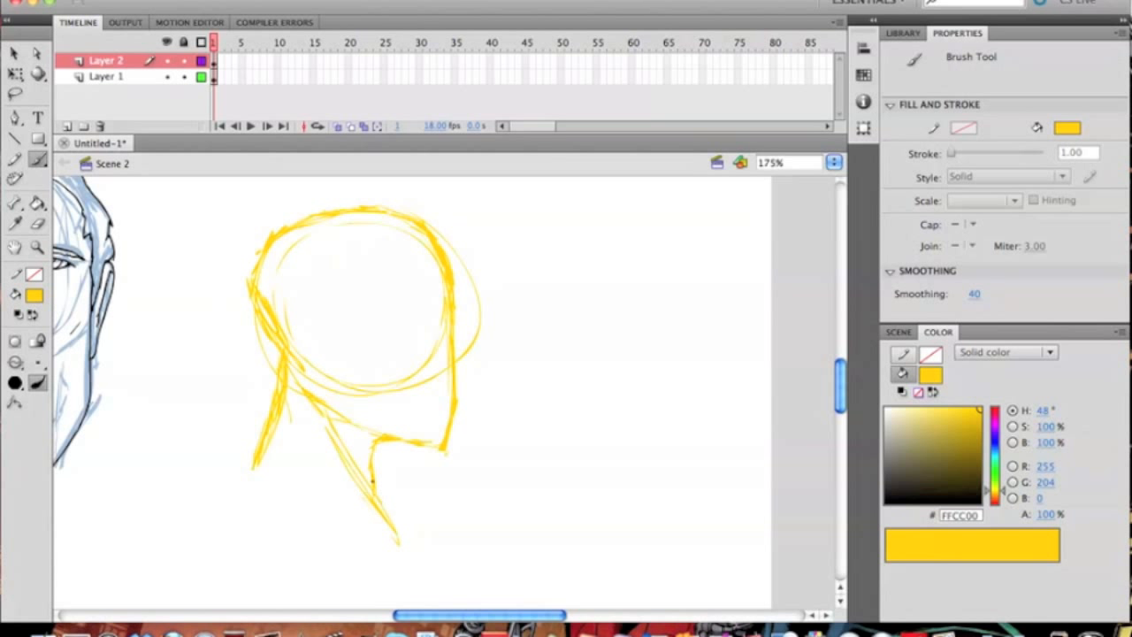
- Try a back-of-neck line slanting farther out from the skull, and undo it
drag(217, 460, 266, 336)
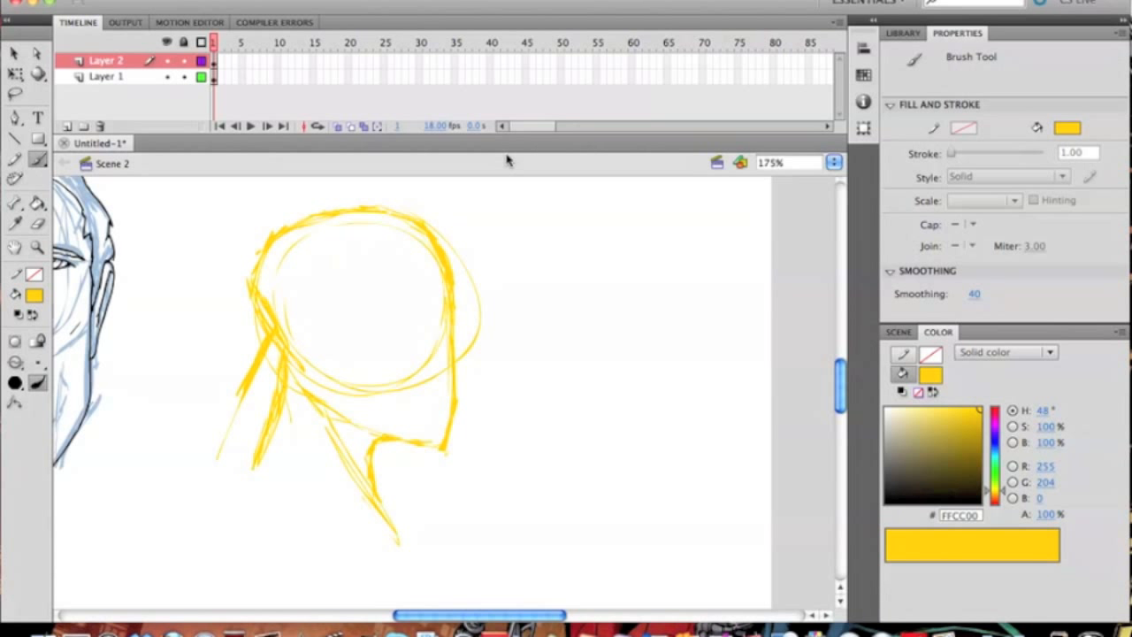
key(ctrl+z)
key(ctrl+z)
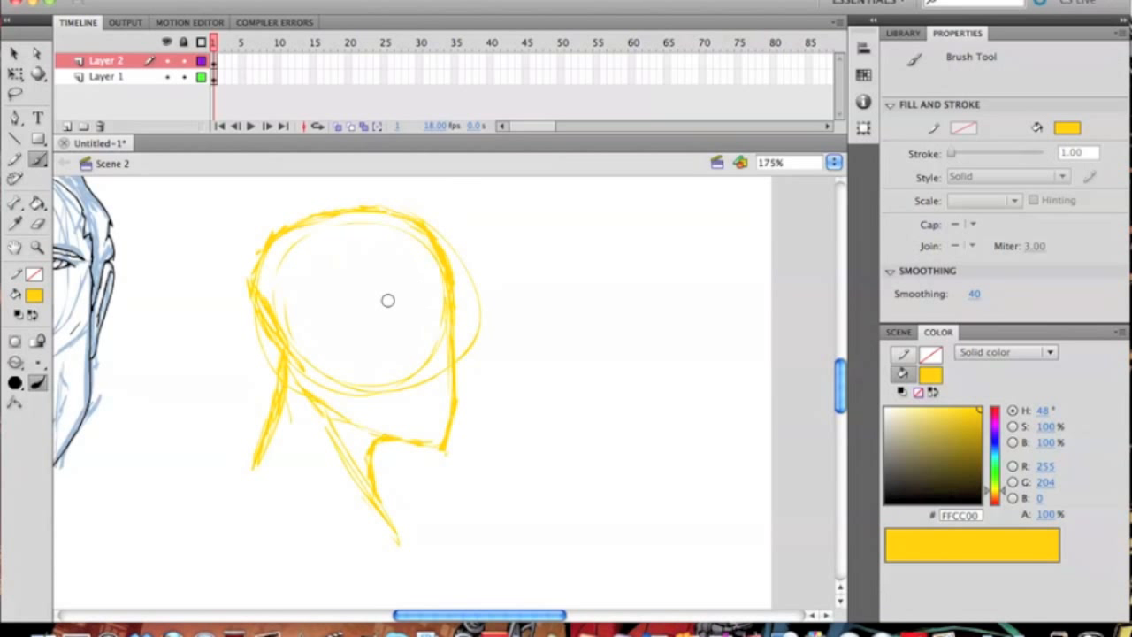
- Sketch the brow, eye line and nose on the right-facing profile, and strengthen the jaw and chin lines
drag(408, 306, 437, 304)
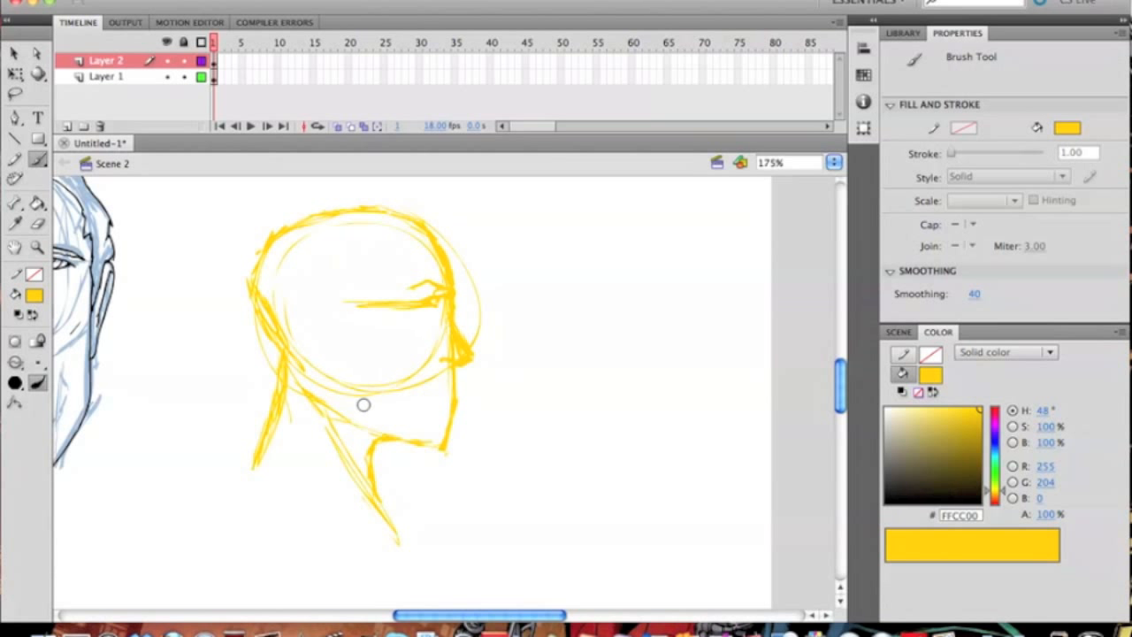
drag(407, 439, 360, 416)
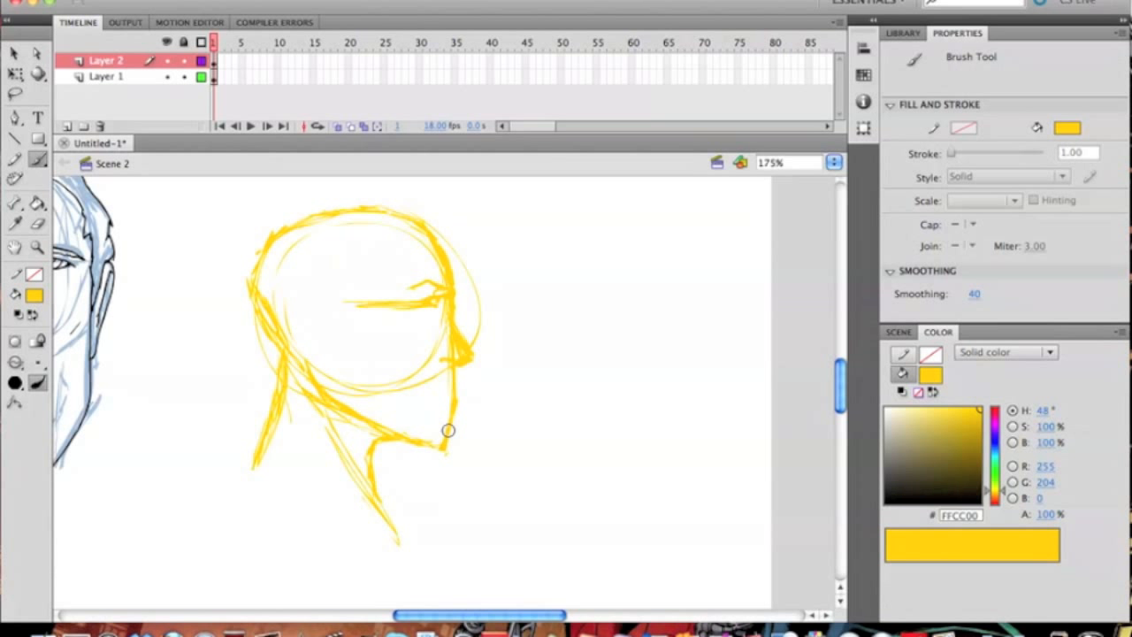
drag(363, 424, 413, 433)
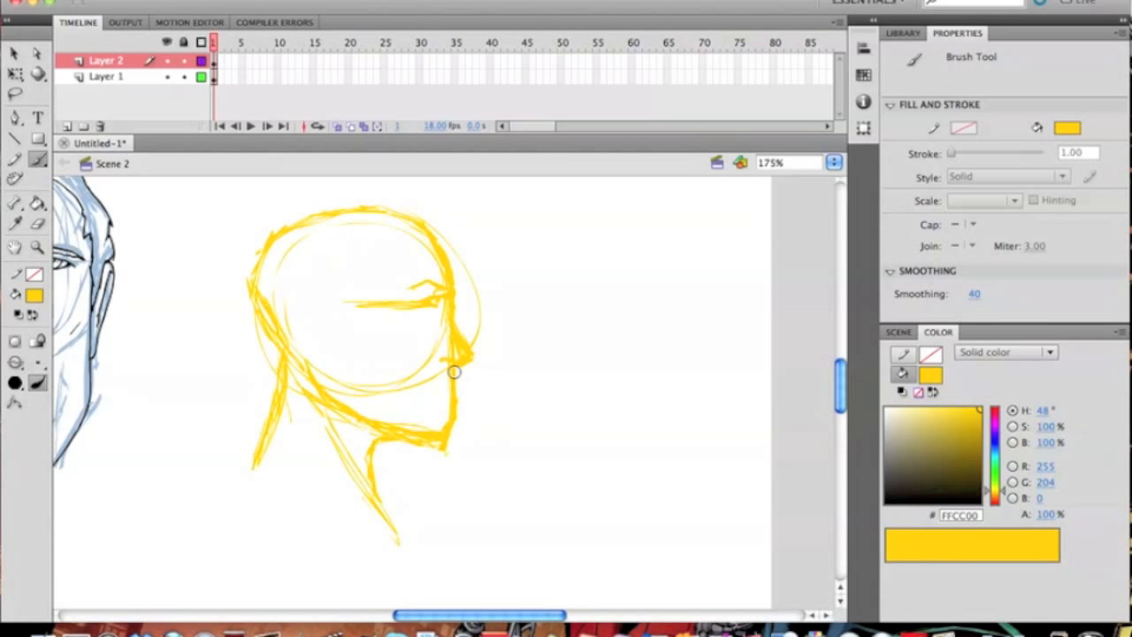
- Erase the stray strokes under the chin and redraw the jaw's underside down into the front of the neck
click(37, 223)
mouse_move(402, 444)
mouse_down()
mouse_move(449, 446)
mouse_move(462, 424)
mouse_move(408, 443)
mouse_up()
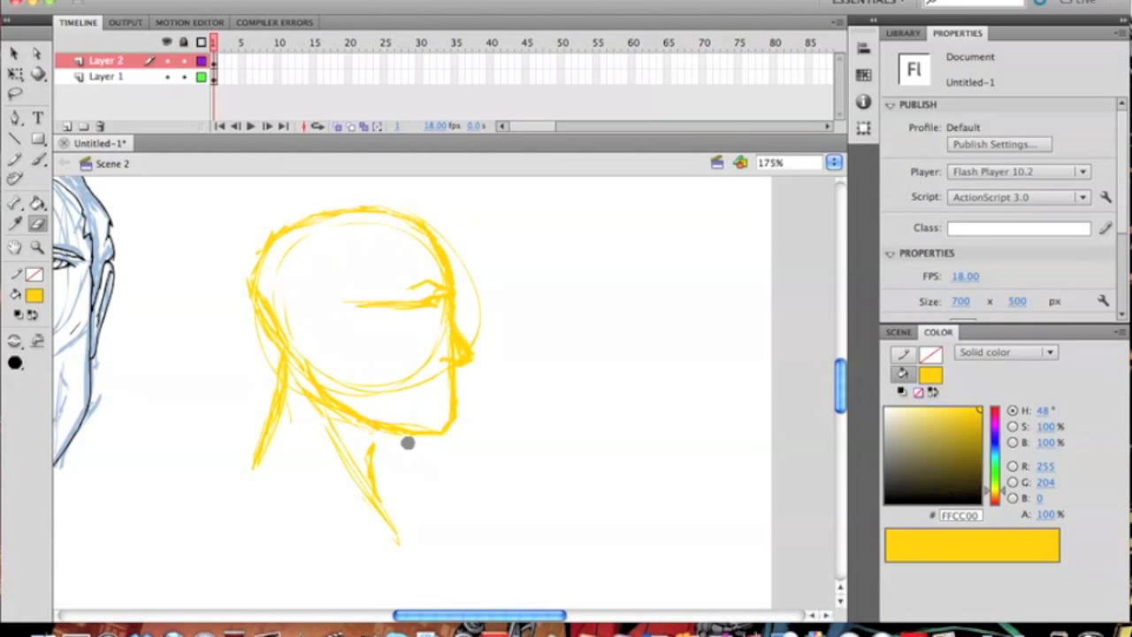
click(38, 160)
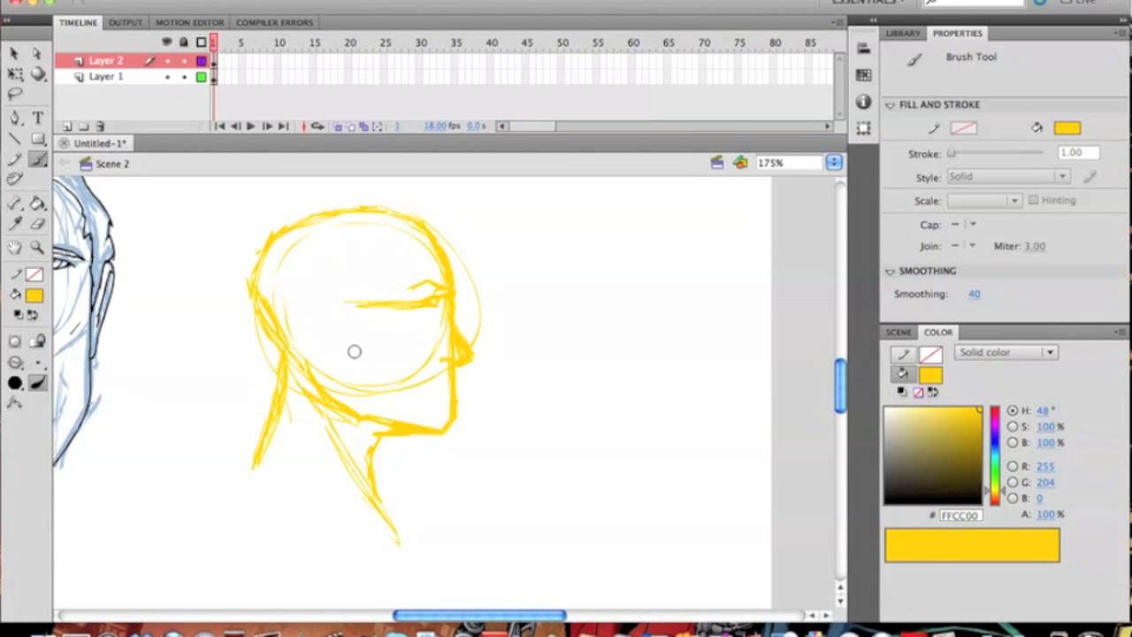
- Sketch a slanted cheekbone line, shape the lips on the profile edge, and add a short mouth line
drag(337, 322, 396, 356)
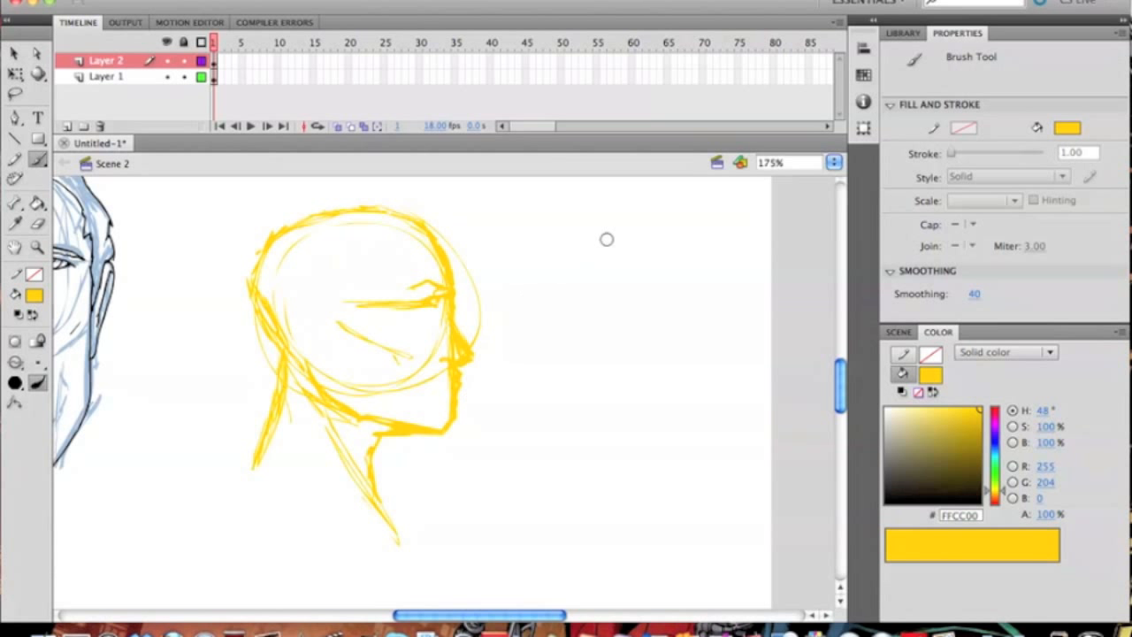
key(z)
click(462, 416)
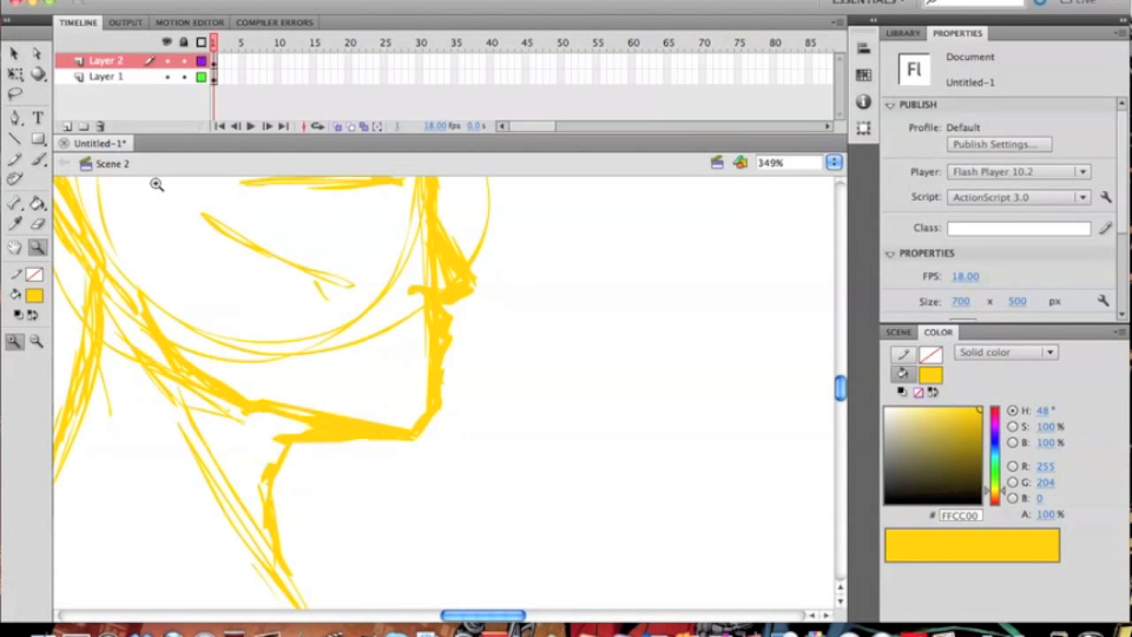
key(b)
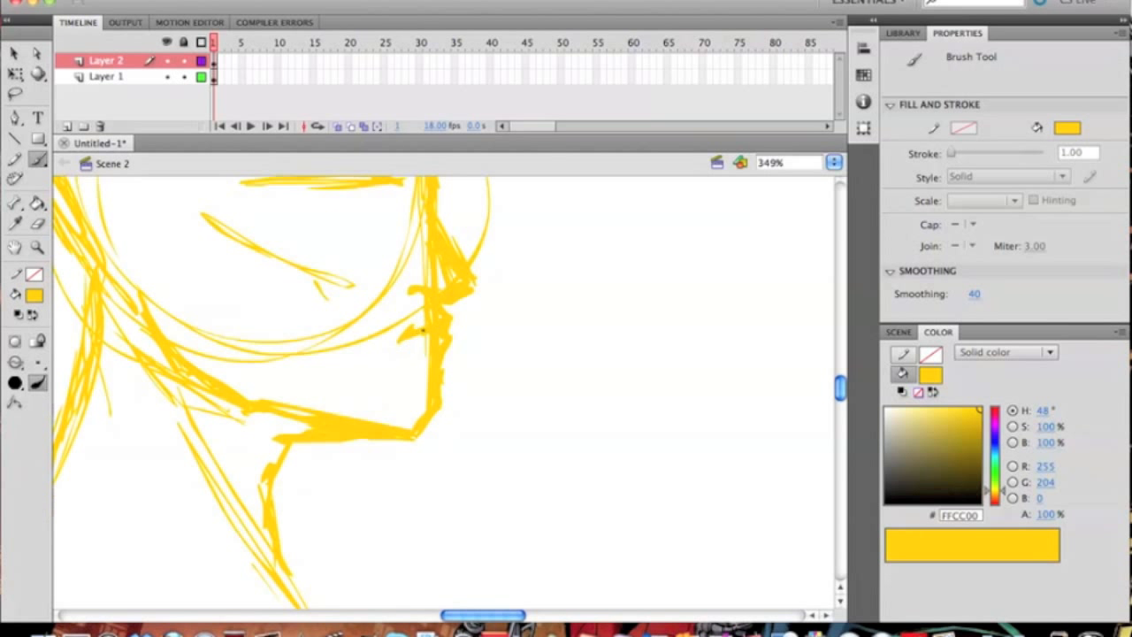
mouse_move(338, 357)
mouse_down()
mouse_move(493, 481)
mouse_move(348, 514)
mouse_move(303, 511)
mouse_up()
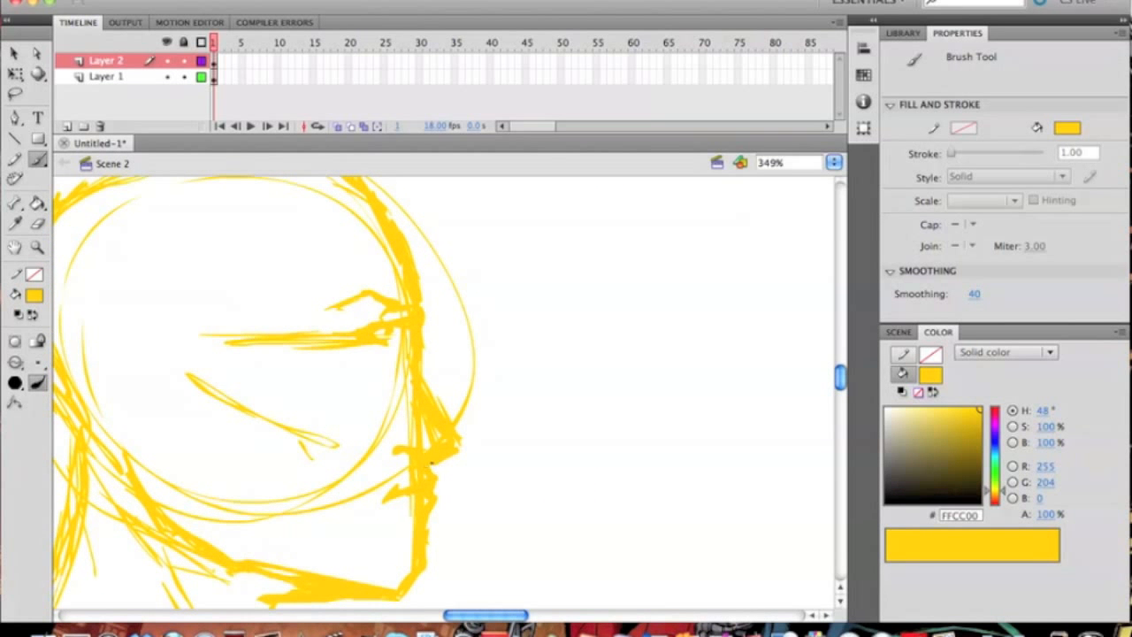
scroll(440, 450, up, 4)
scroll(439, 450, left, 6)
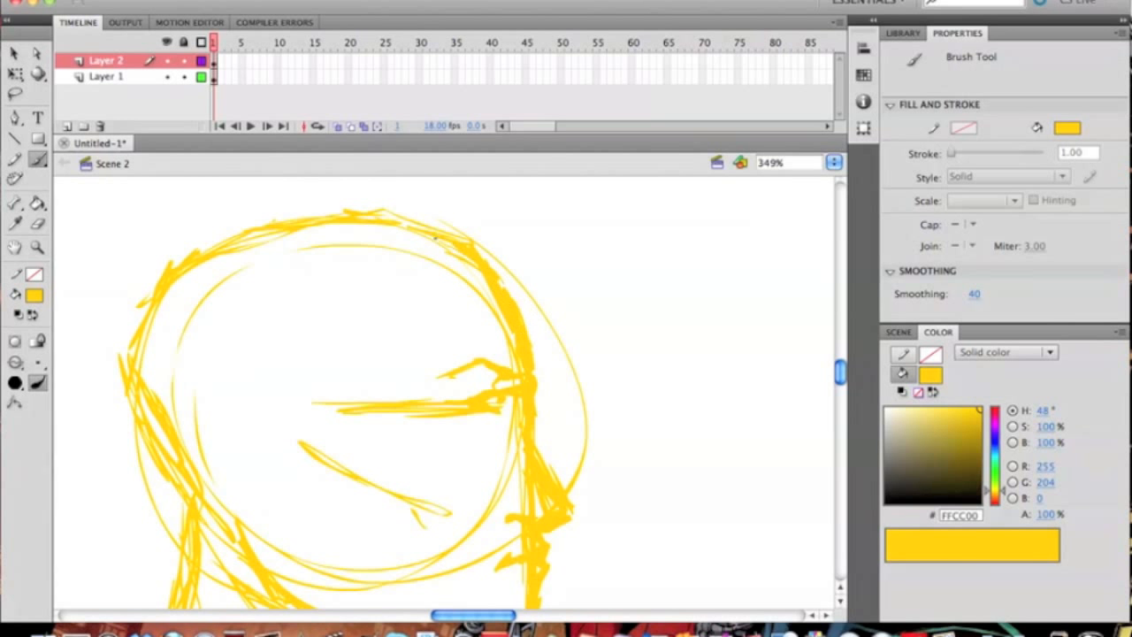
- Sketch a small curved ear in yellow near the back of the right-facing profile, level with the eye line
drag(535, 367, 380, 240)
mouse_move(365, 333)
mouse_down()
mouse_move(530, 338)
mouse_move(429, 403)
mouse_up()
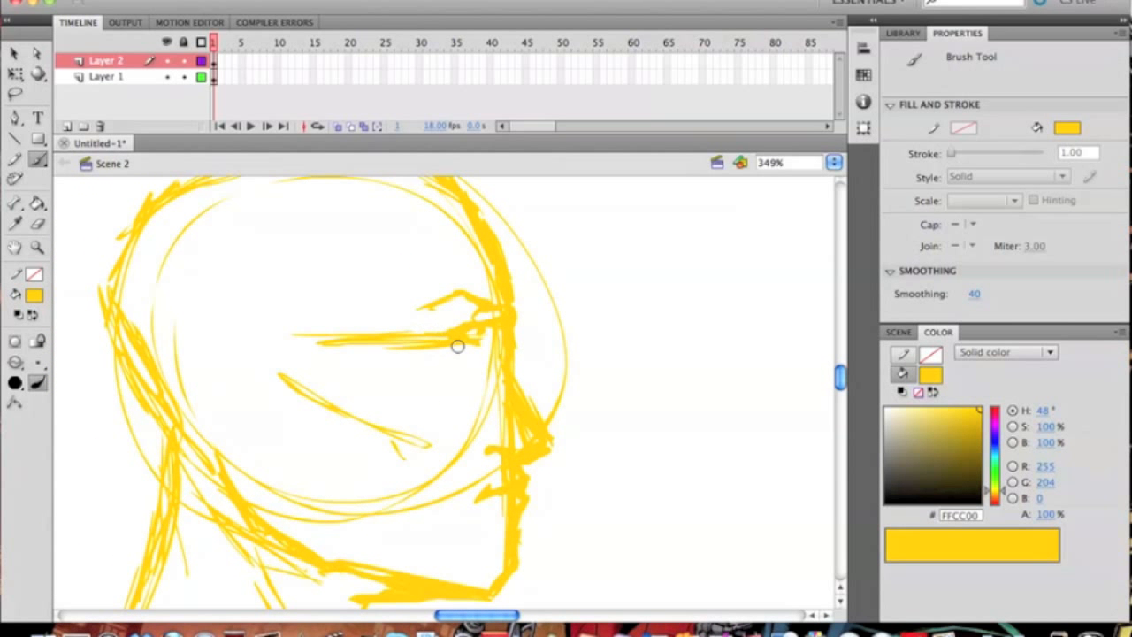
drag(561, 413, 531, 325)
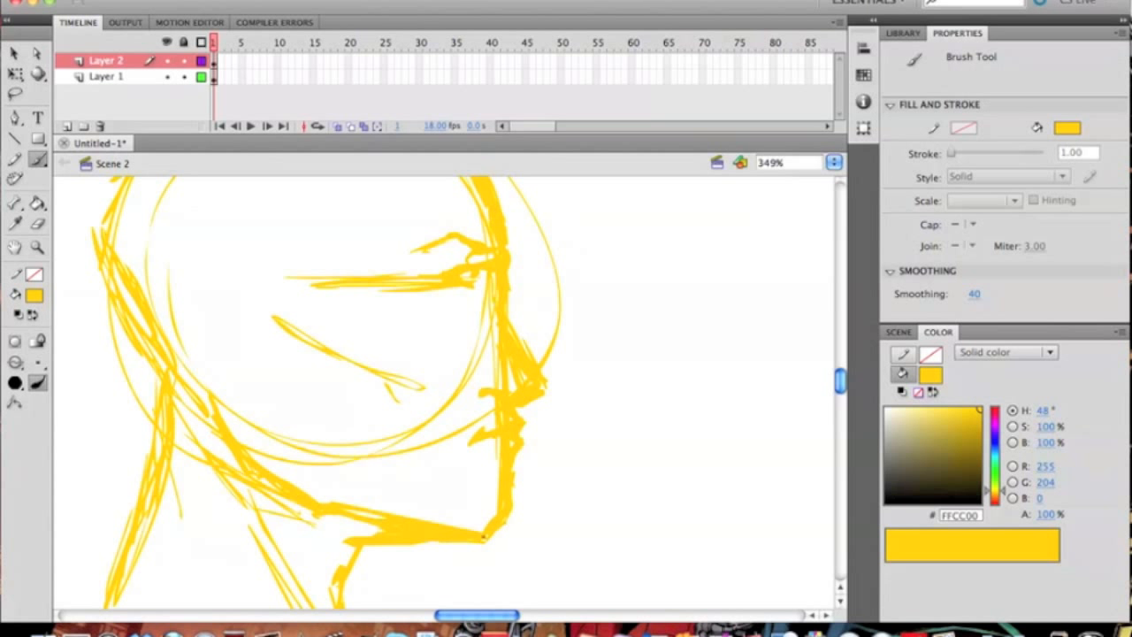
scroll(505, 526, up, 1)
mouse_move(367, 368)
mouse_down()
mouse_move(461, 408)
mouse_move(500, 389)
mouse_up()
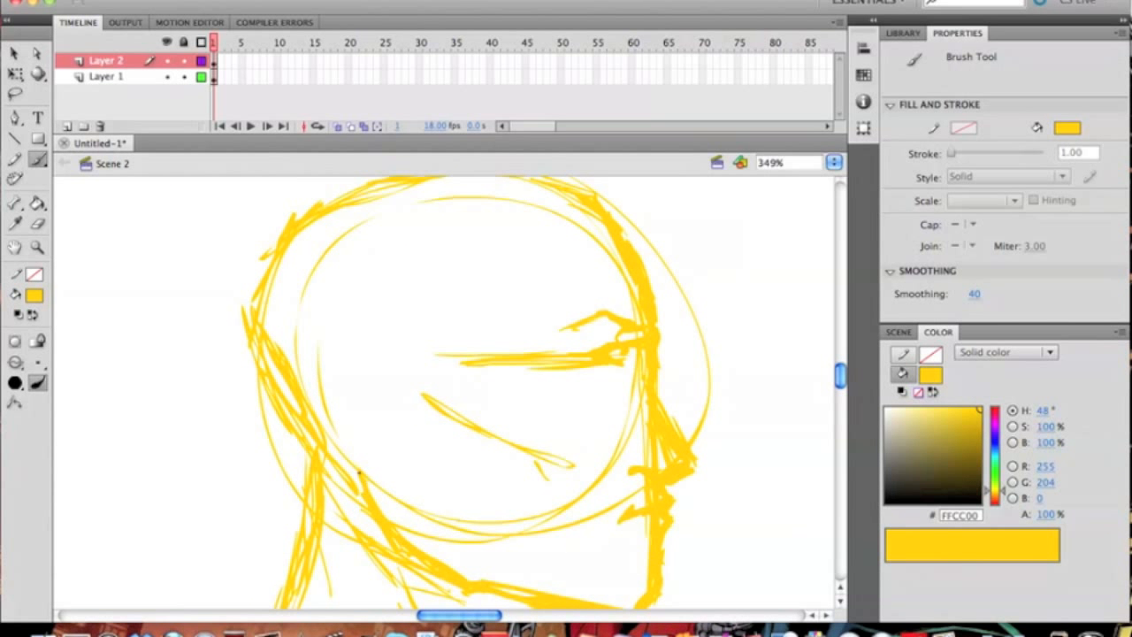
mouse_move(297, 363)
mouse_down()
mouse_move(329, 345)
mouse_move(355, 363)
mouse_up()
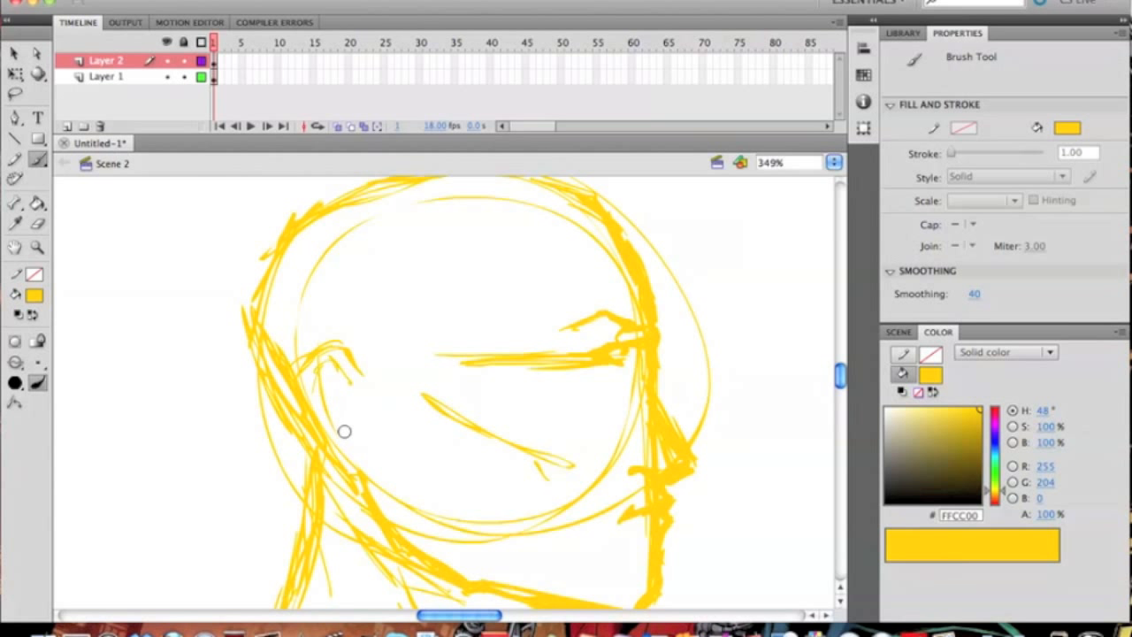
- Sketch the hair outline flat across the crown and jutting out in front of the forehead, down toward the nose
click(37, 248)
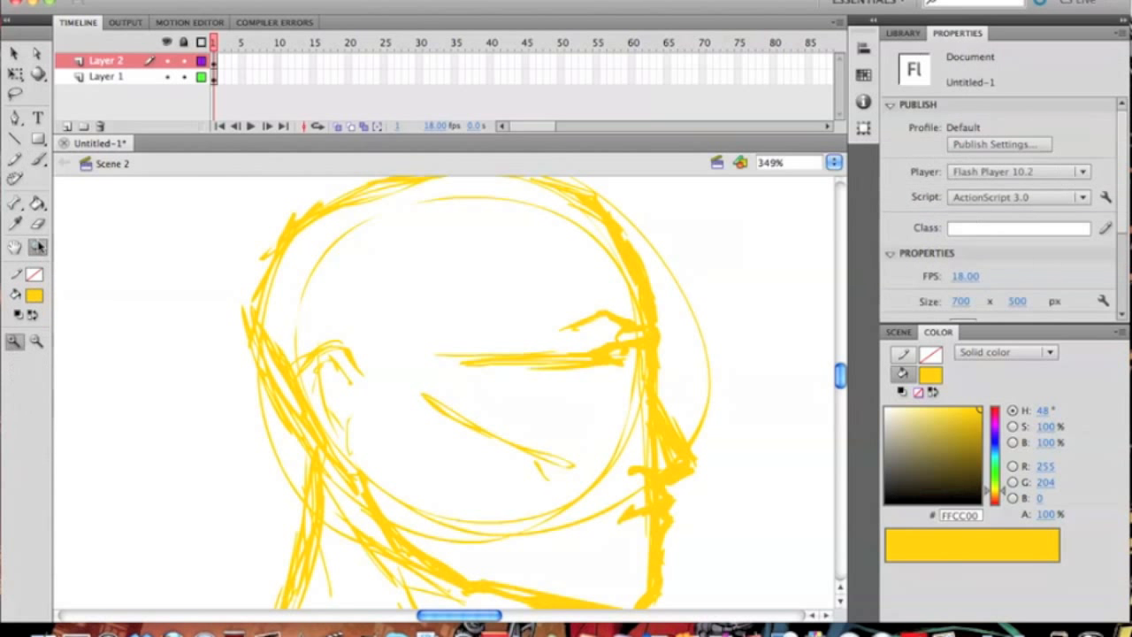
alt+click(469, 376)
mouse_move(525, 403)
mouse_down()
mouse_move(455, 328)
mouse_move(447, 259)
mouse_up()
click(37, 159)
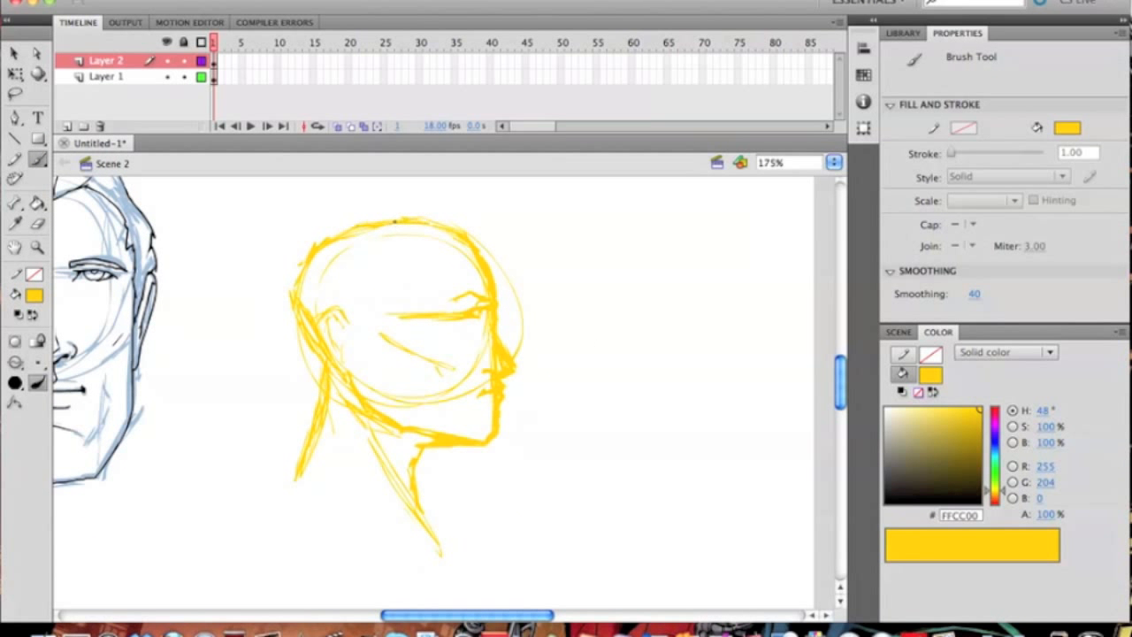
mouse_move(376, 219)
mouse_down()
mouse_move(522, 219)
mouse_move(525, 298)
mouse_up()
mouse_move(534, 233)
mouse_down()
mouse_move(499, 343)
mouse_move(519, 227)
mouse_move(462, 215)
mouse_move(357, 222)
mouse_up()
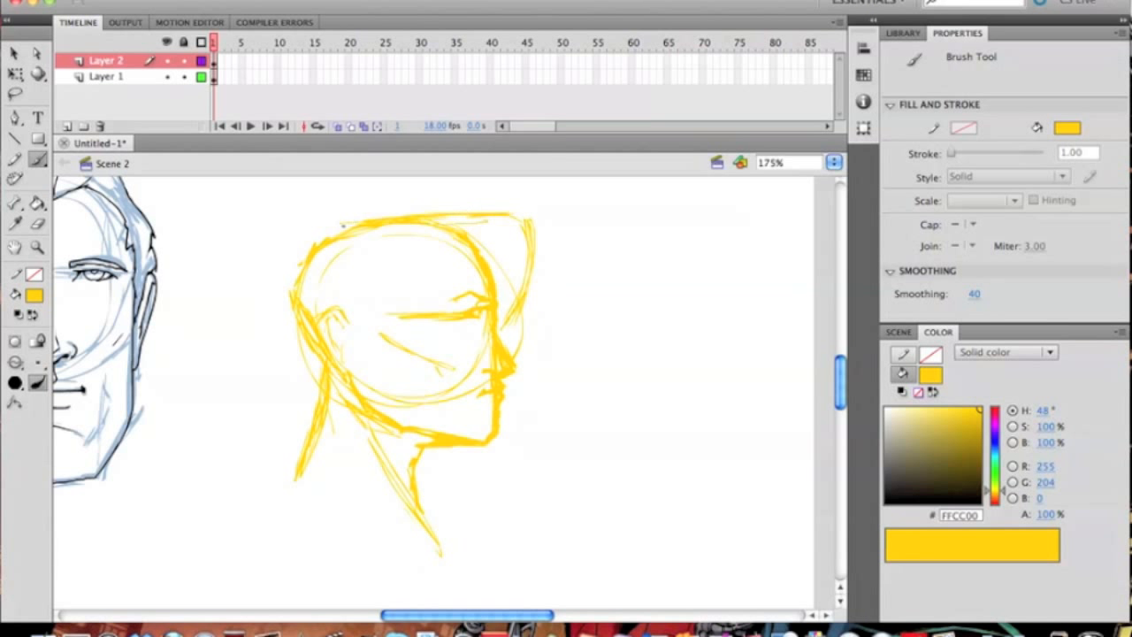
drag(446, 224, 522, 233)
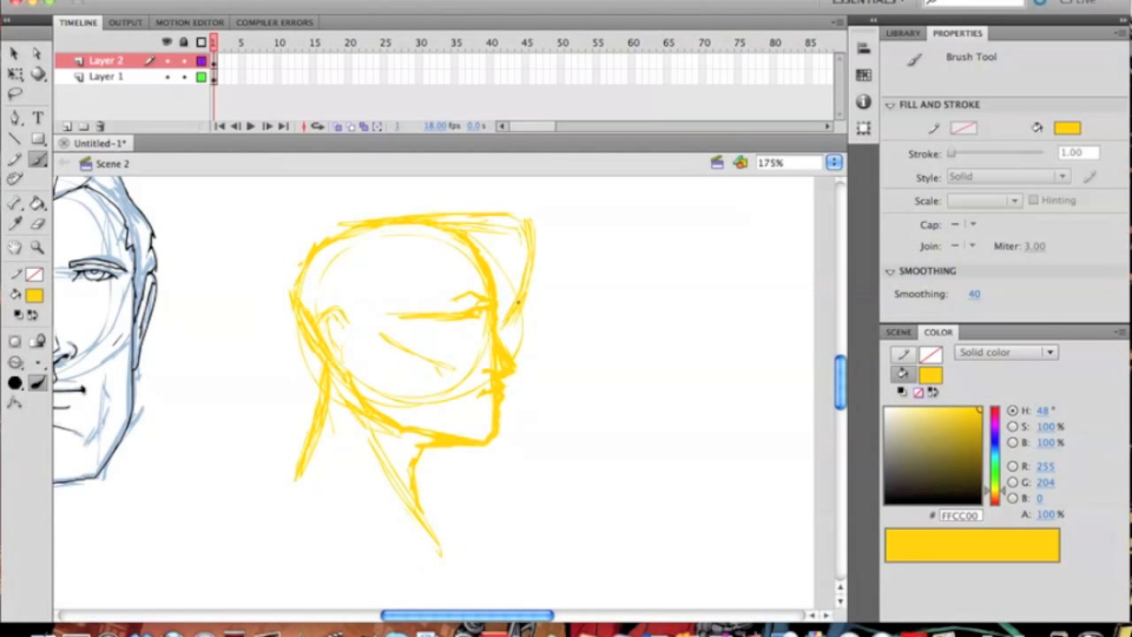
- Sketch the hairline from the forehead down to a sideburn at the ear, and the hair contour around the back of the skull
drag(441, 250, 379, 283)
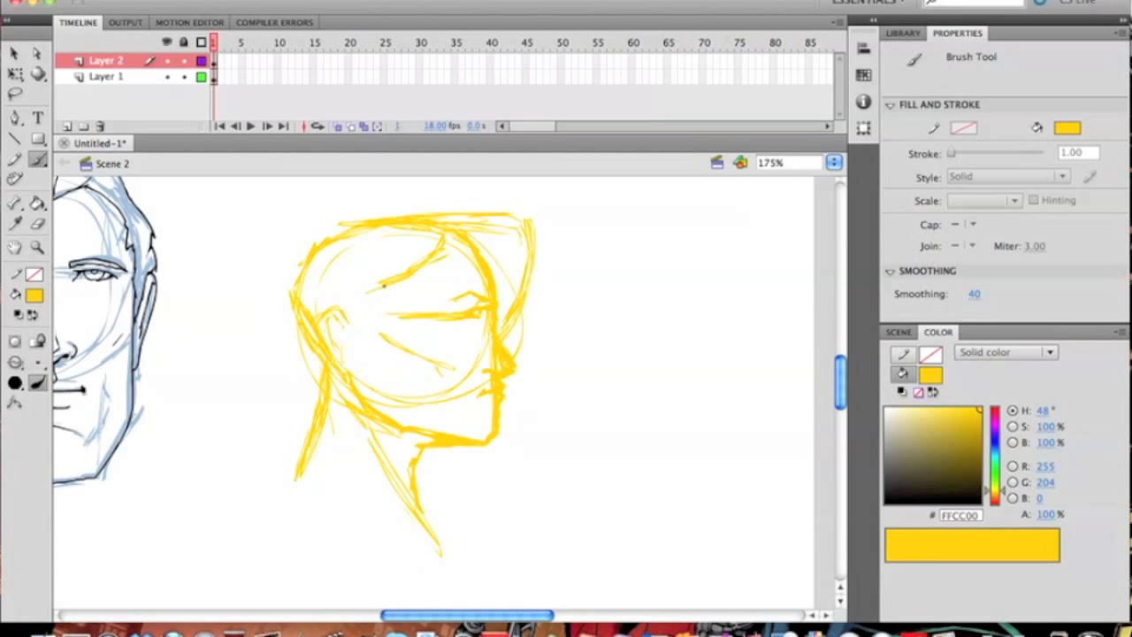
mouse_move(371, 309)
mouse_down()
mouse_move(335, 339)
mouse_move(353, 341)
mouse_up()
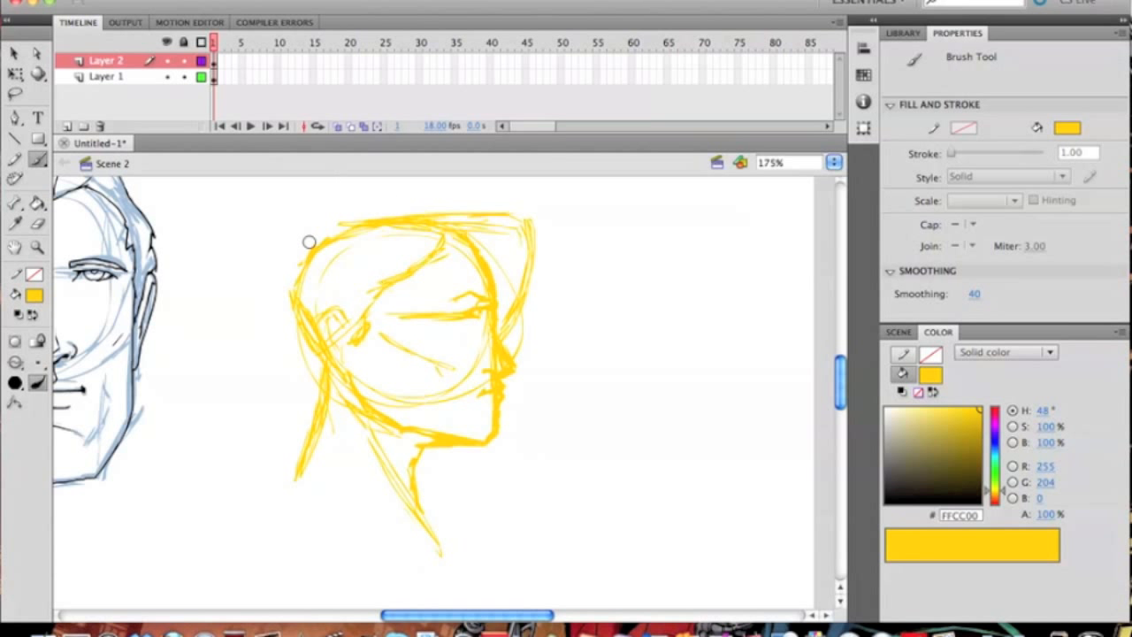
drag(287, 292, 320, 371)
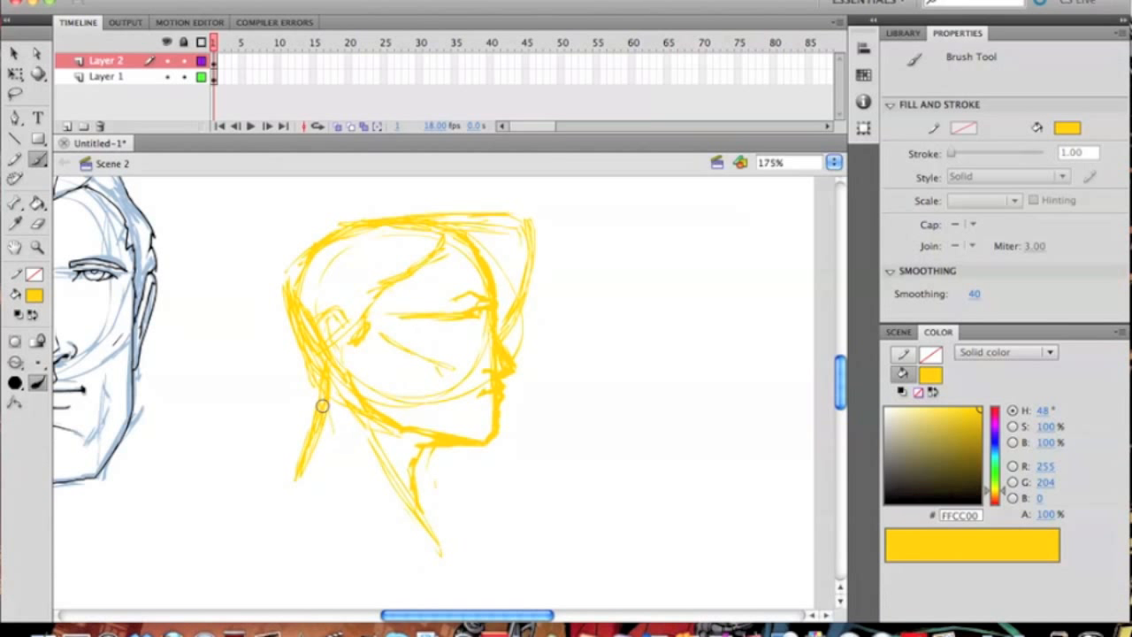
- Sketch the sloping upper back and shoulder behind the neck, and the neck muscle lines descending from below the ear
drag(302, 376, 256, 437)
drag(250, 478, 250, 535)
drag(281, 410, 233, 466)
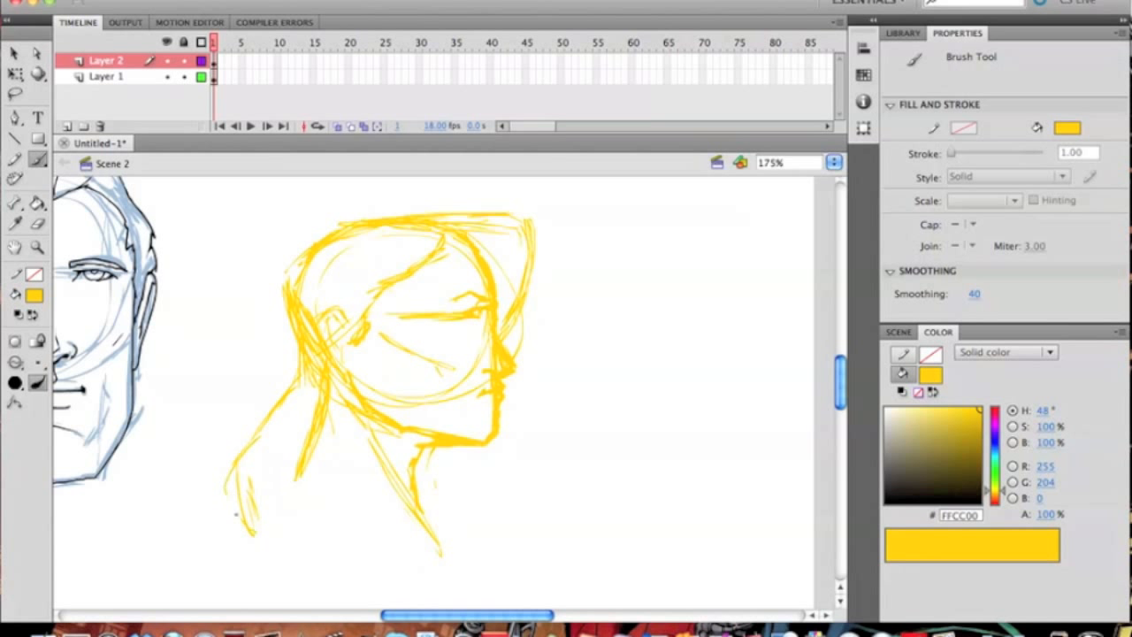
mouse_move(298, 358)
mouse_down()
mouse_move(243, 537)
mouse_move(256, 553)
mouse_up()
mouse_move(337, 387)
mouse_down()
mouse_move(320, 446)
mouse_move(346, 455)
mouse_up()
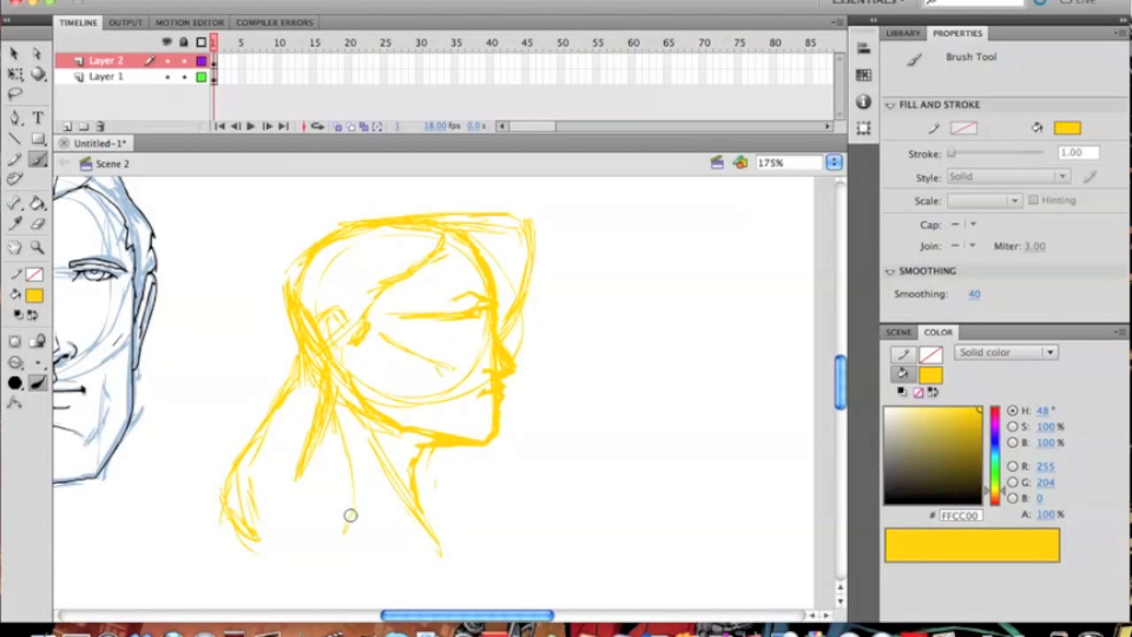
drag(338, 380, 368, 473)
drag(347, 408, 352, 451)
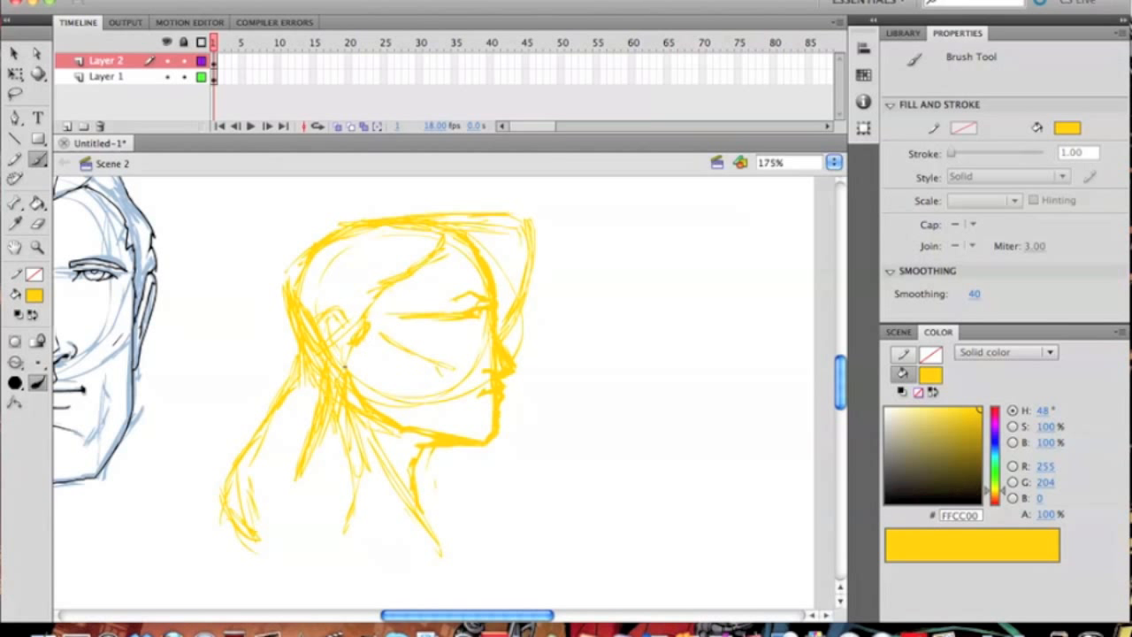
- Sketch a curved base edge joining the shoulder to the front of the neck, and a vertical line below the cheekbone
scroll(364, 434, down, 5)
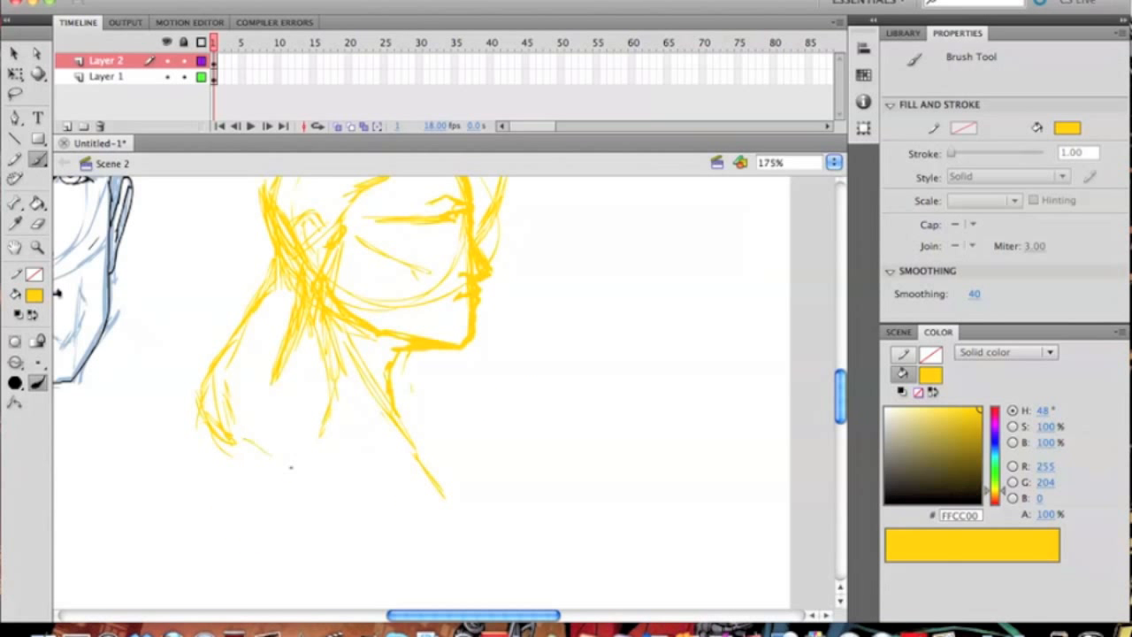
drag(371, 405, 386, 511)
drag(374, 409, 373, 347)
drag(286, 348, 274, 388)
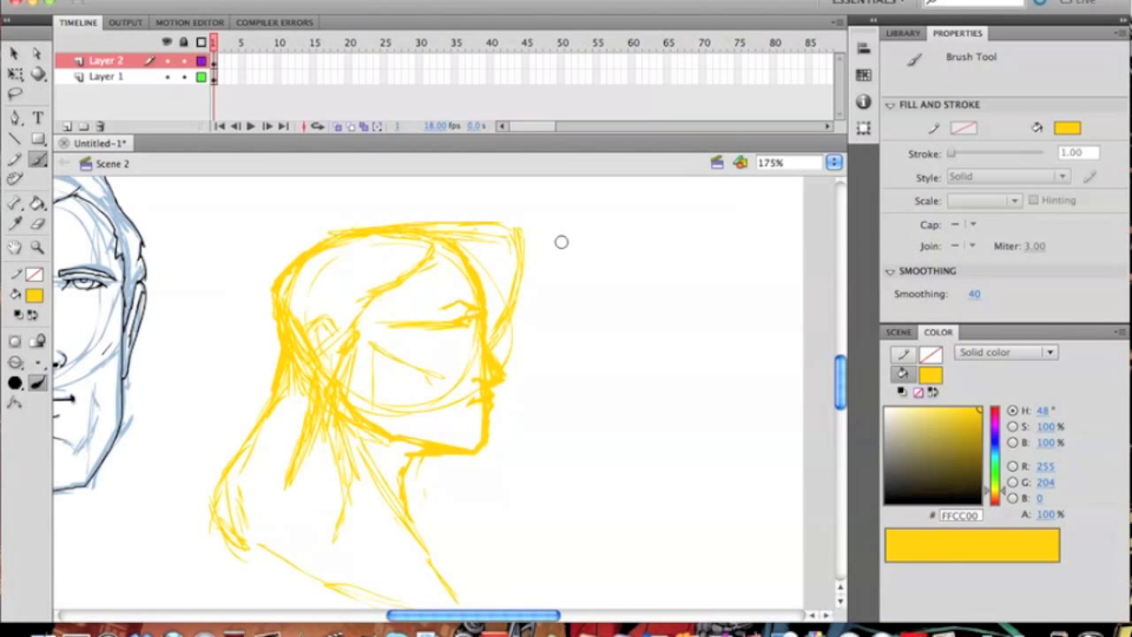
scroll(448, 318, left, 5)
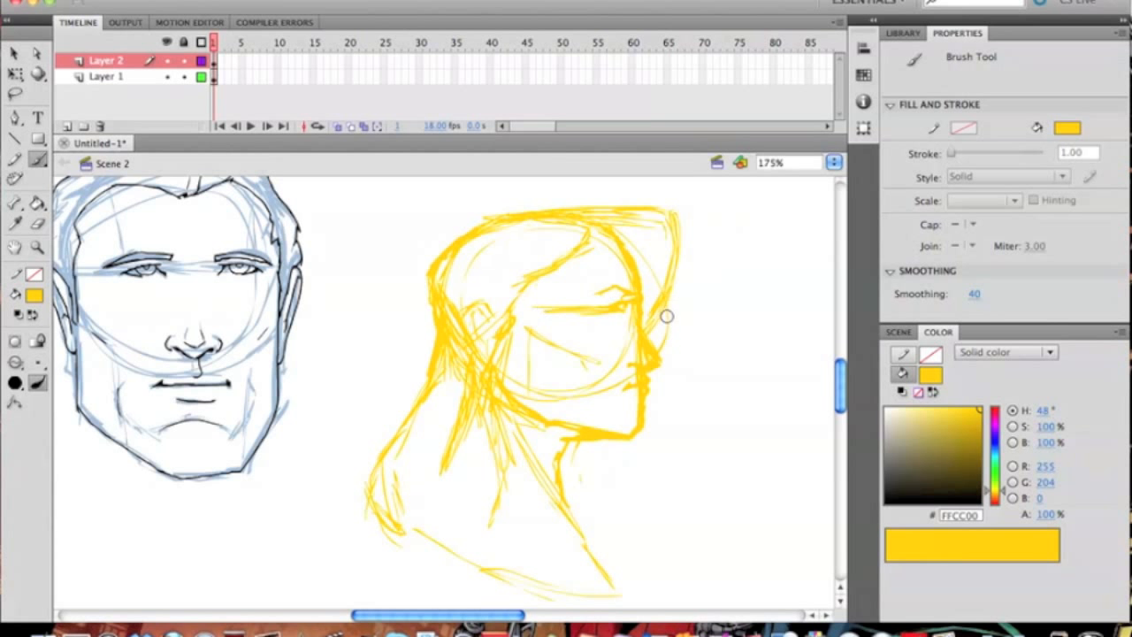
scroll(526, 324, right, 2)
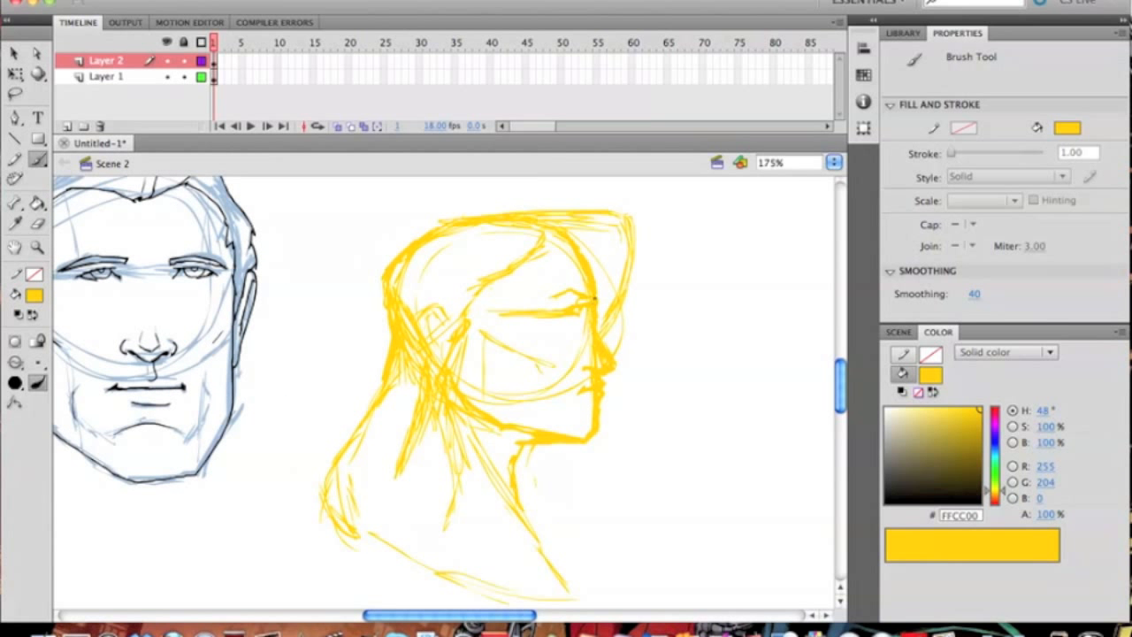
scroll(622, 346, right, 5)
scroll(622, 346, down, 3)
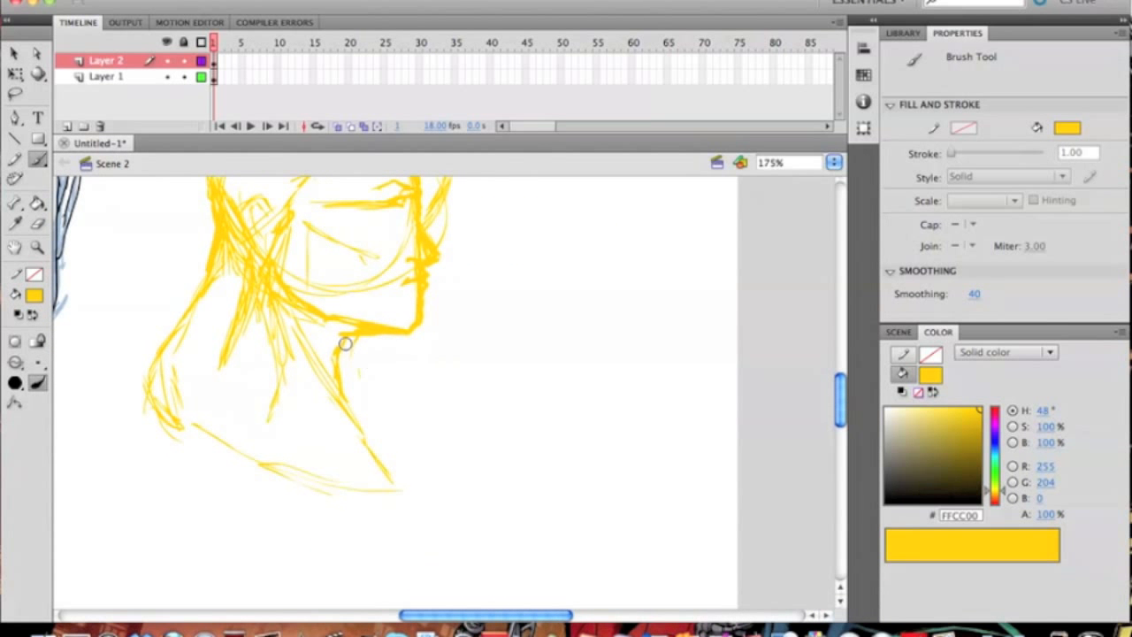
drag(358, 422, 437, 510)
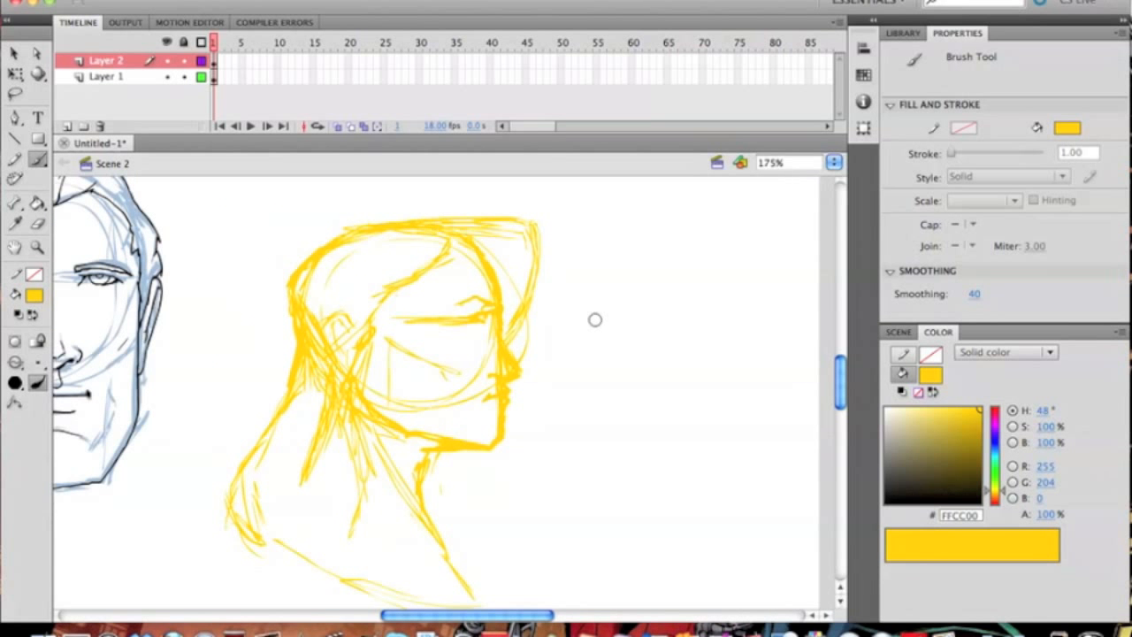
mouse_move(448, 321)
mouse_down()
mouse_move(267, 323)
mouse_move(454, 262)
mouse_up()
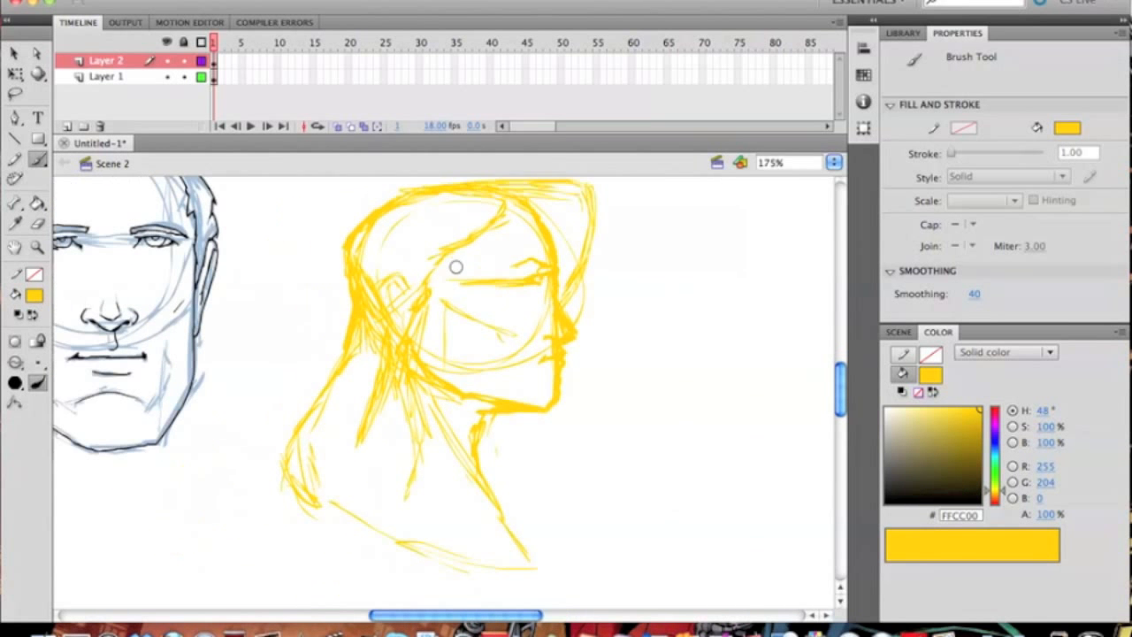
- Set the brush fill color to black and add a new layer above Layer 2
click(34, 295)
click(51, 327)
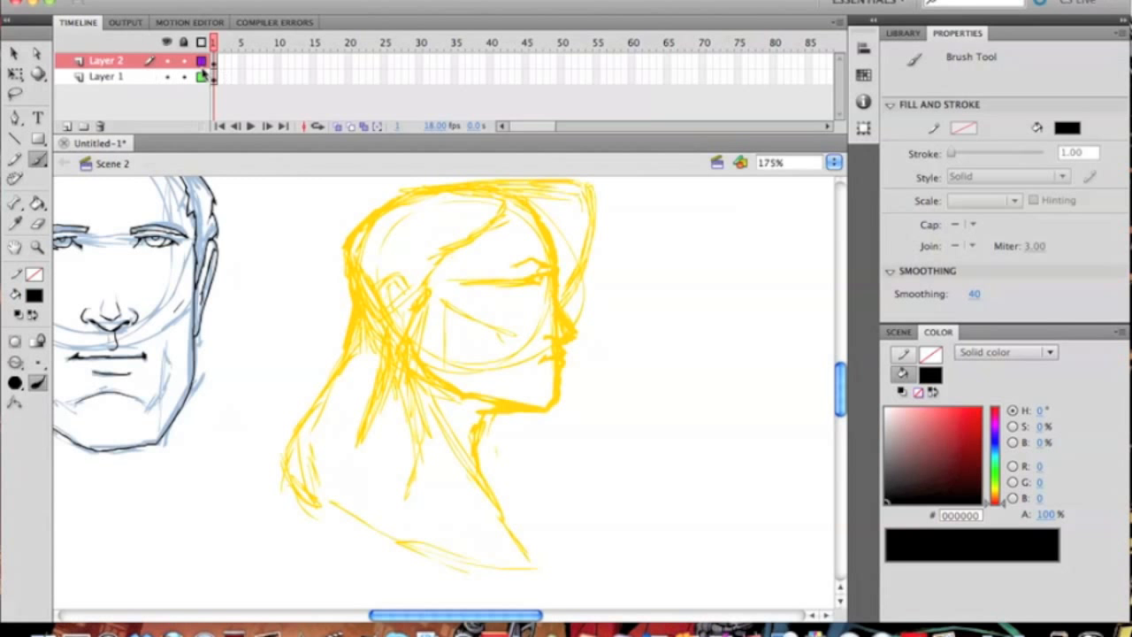
click(214, 62)
click(66, 127)
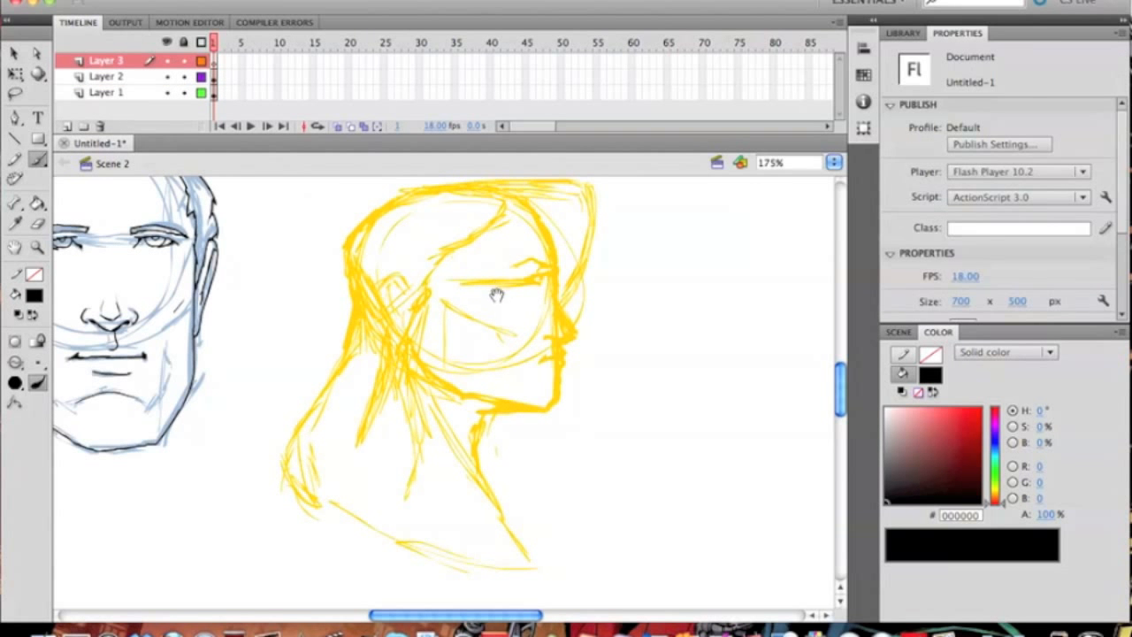
- Ink the side-view eye in black over the yellow sketch, with an upper lid, iris and lower lid
drag(356, 265, 250, 244)
key(z)
click(460, 297)
click(373, 307)
key(b)
drag(383, 372, 483, 338)
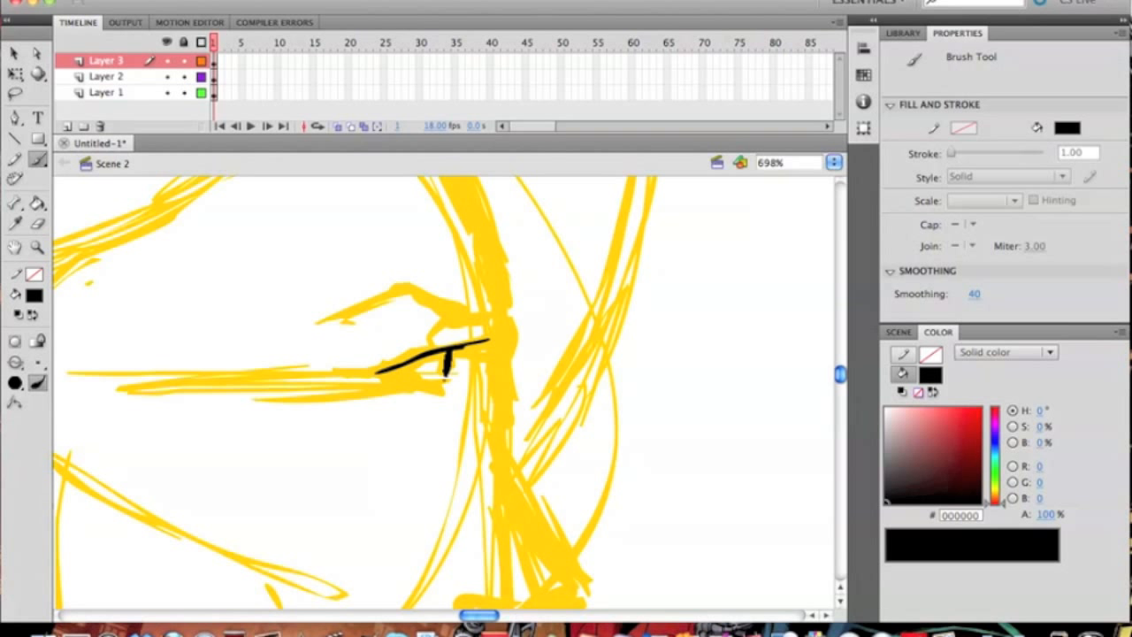
drag(382, 372, 468, 388)
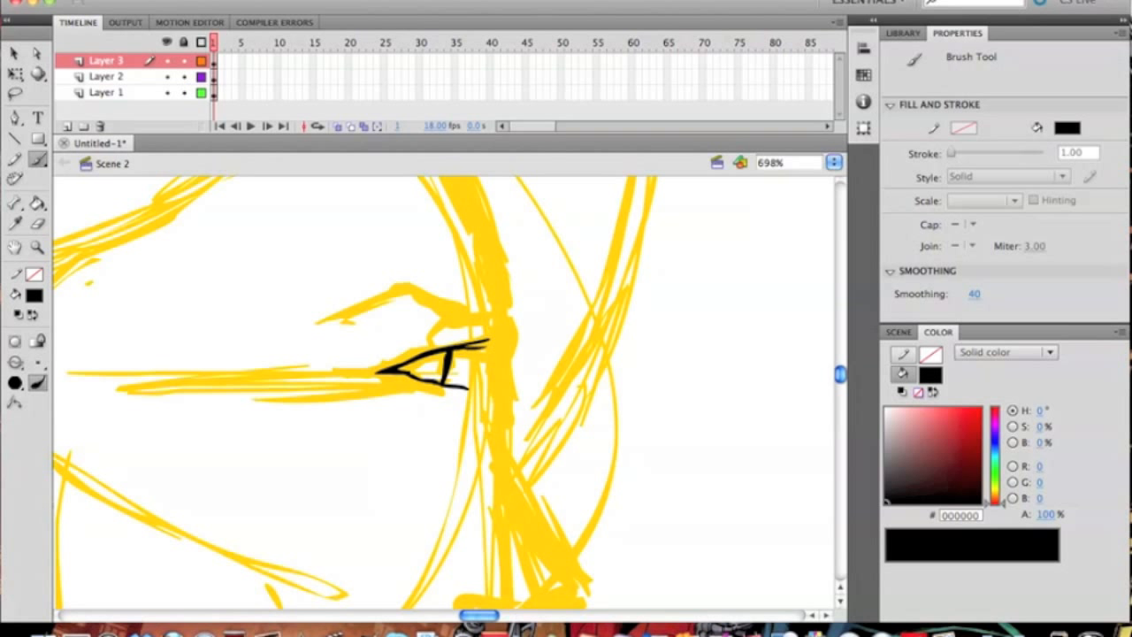
- Ink the side-view eyebrow as a thick tapering stroke, and add short lid crease lines between it and the eye
mouse_move(480, 342)
mouse_down()
mouse_move(466, 340)
mouse_move(707, 240)
mouse_move(527, 290)
mouse_move(512, 305)
mouse_up()
mouse_move(368, 276)
mouse_down()
mouse_move(430, 256)
mouse_move(494, 273)
mouse_move(454, 260)
mouse_up()
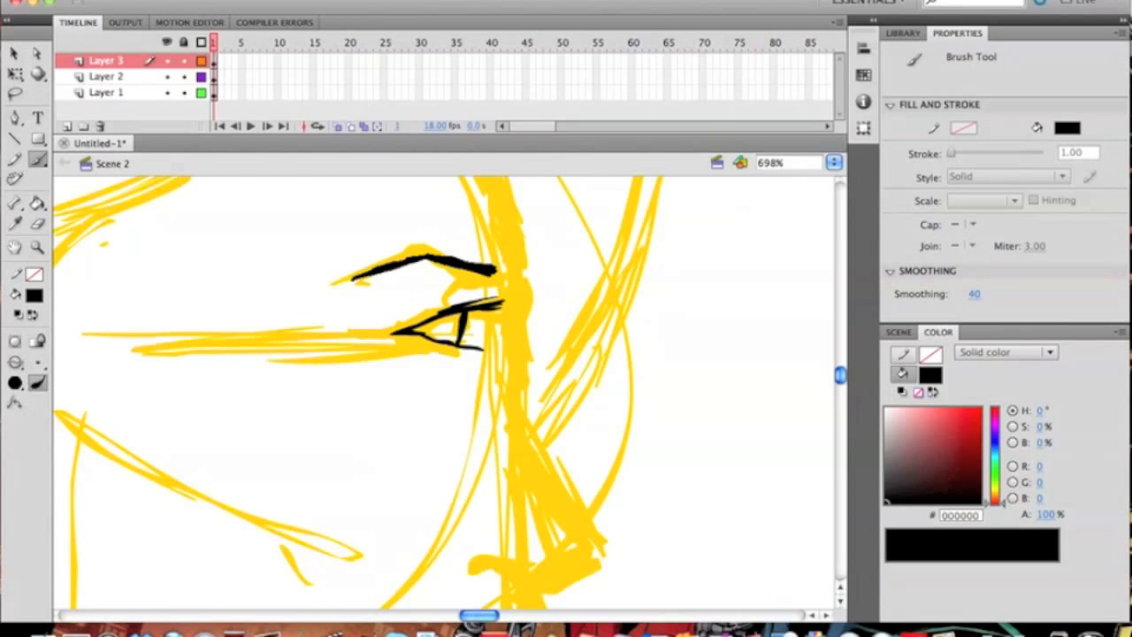
drag(477, 267, 492, 268)
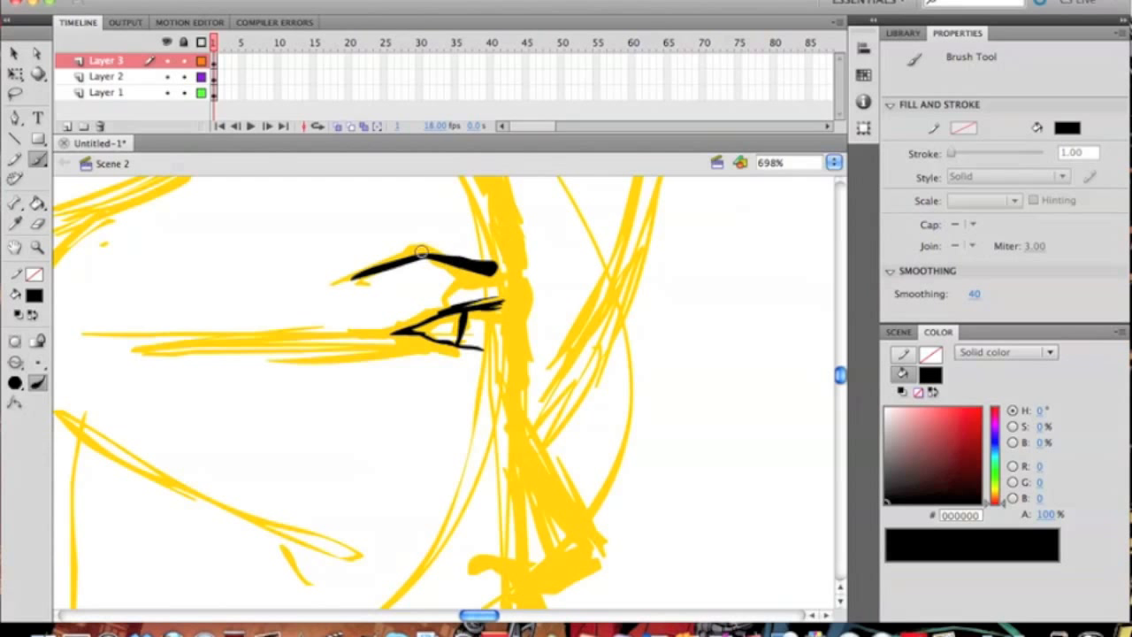
drag(472, 272, 461, 296)
- Try an eyeball circle behind the inked eye with a fold line under the brow, and undo them
mouse_move(375, 298)
mouse_down()
mouse_move(460, 358)
mouse_move(455, 343)
mouse_up()
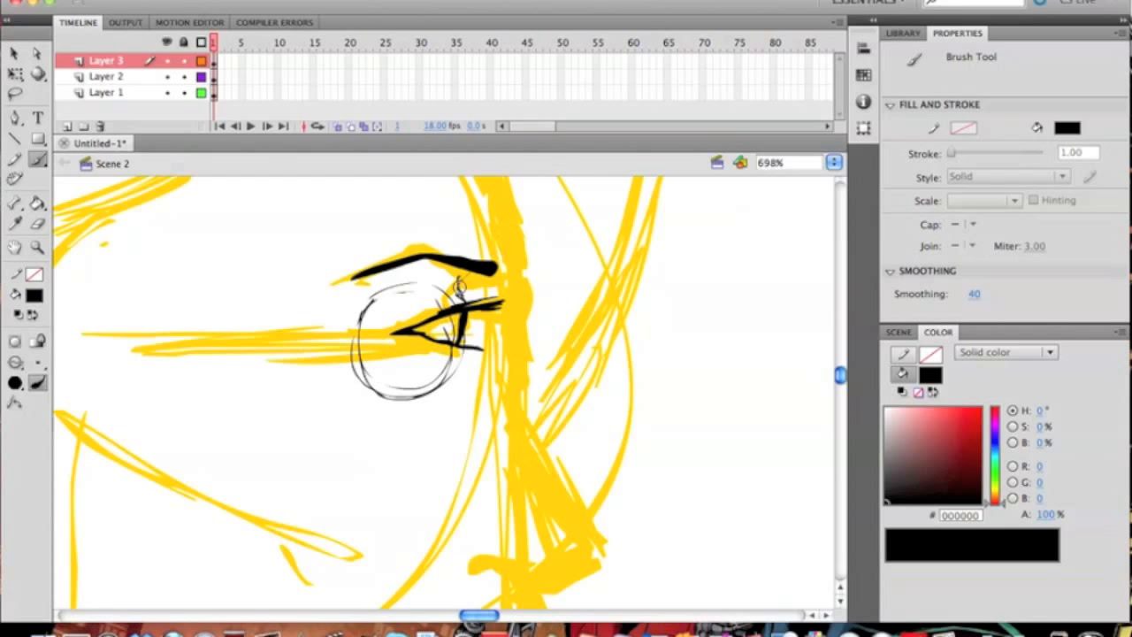
drag(402, 285, 456, 276)
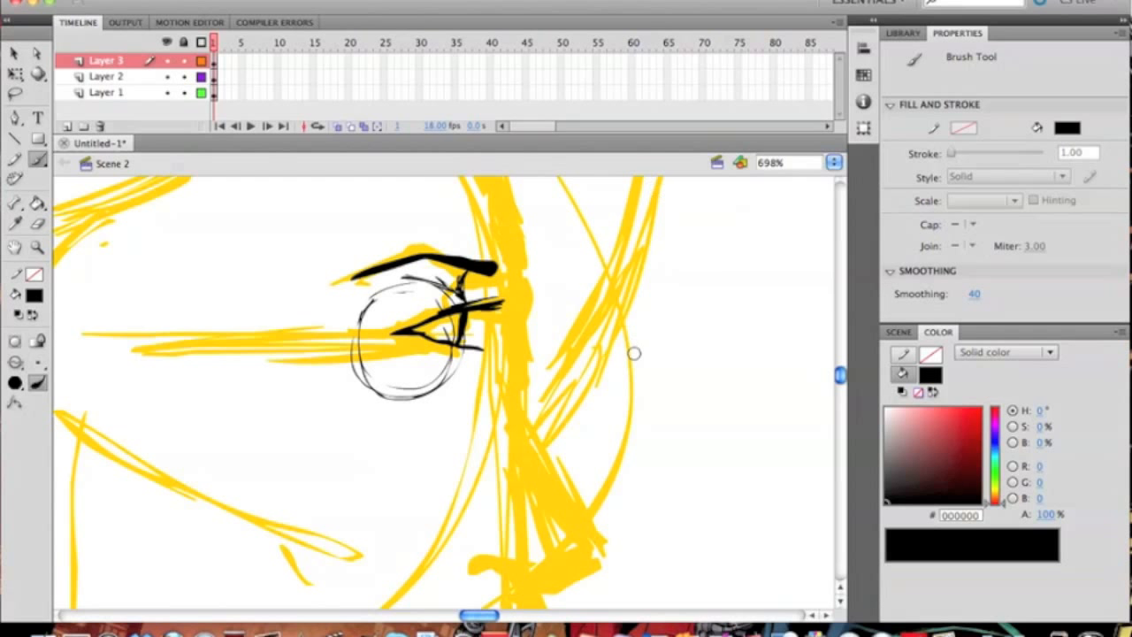
key(super+z)
key(super+z)
key(super+z)
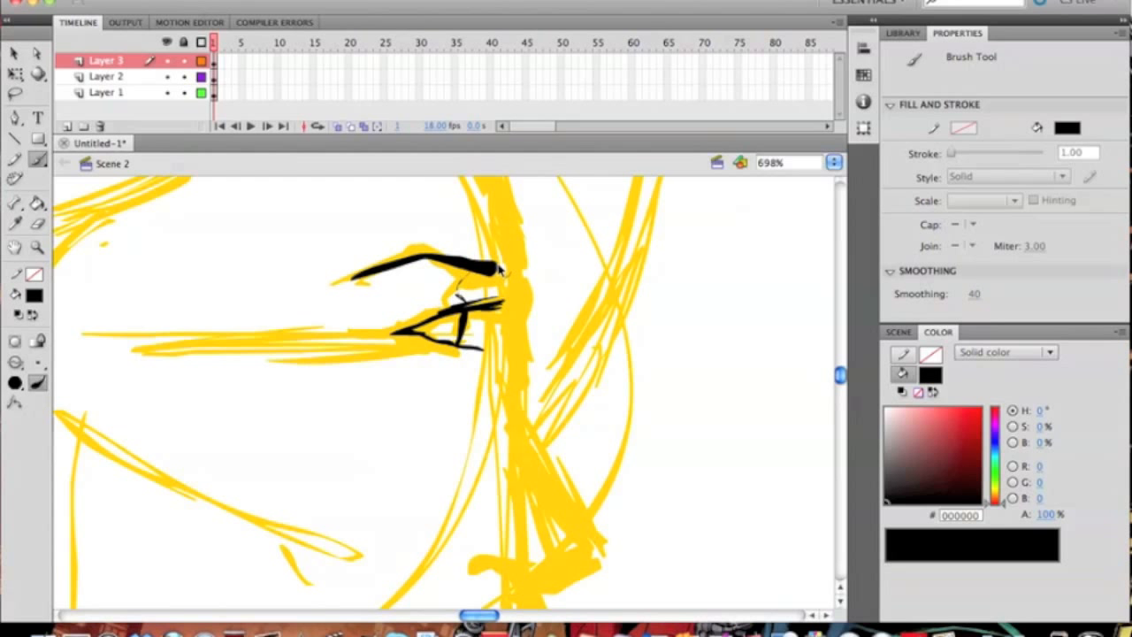
- Try short strokes on the cheek just below the inked eye, and undo them
scroll(561, 370, down, 3)
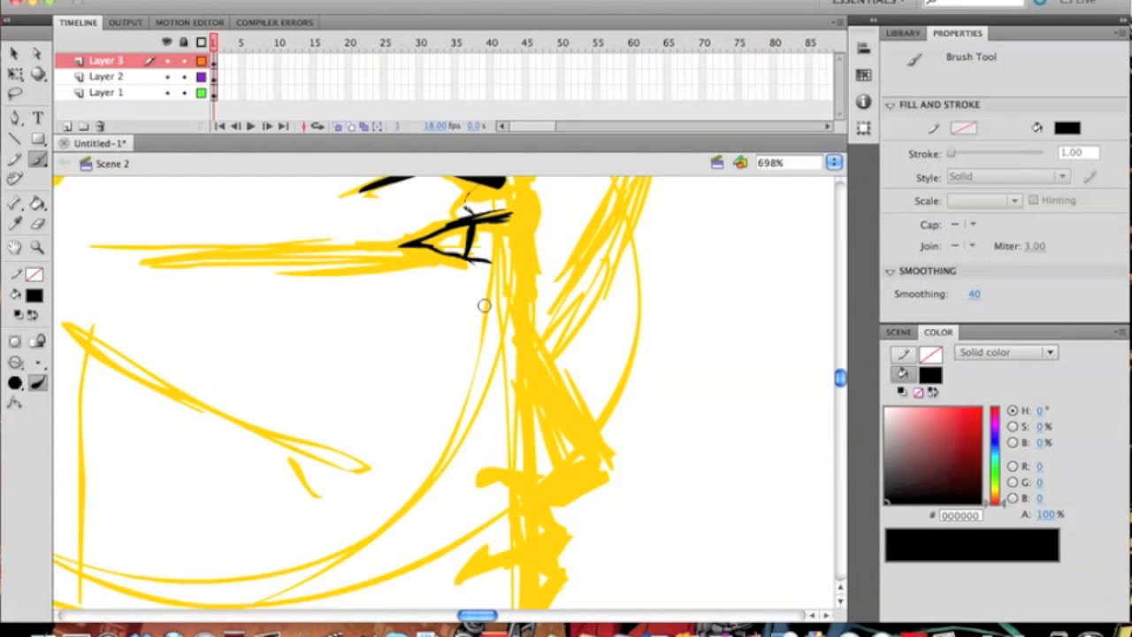
drag(480, 328, 442, 384)
drag(463, 291, 482, 325)
mouse_move(566, 380)
mouse_down()
mouse_move(435, 392)
mouse_move(422, 428)
mouse_up()
key(super+z)
key(super+z)
key(super+z)
key(super+z)
- Ink a short thin line below the eye and the profile edge from the forehead down the nose to its underside
drag(336, 331, 346, 365)
drag(412, 324, 426, 475)
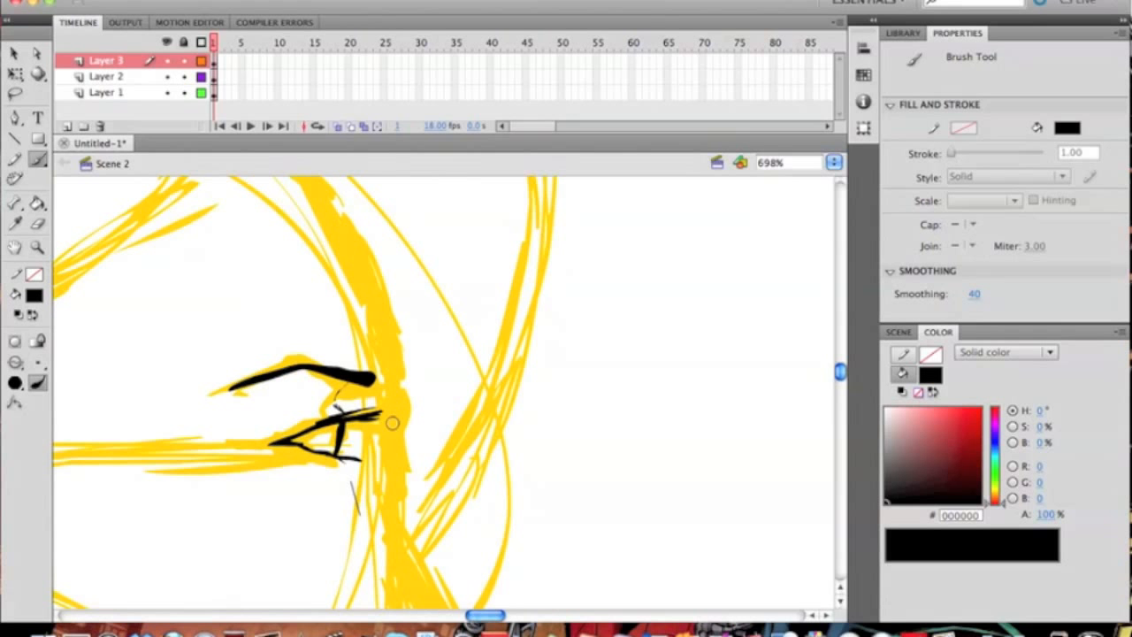
drag(391, 440, 401, 391)
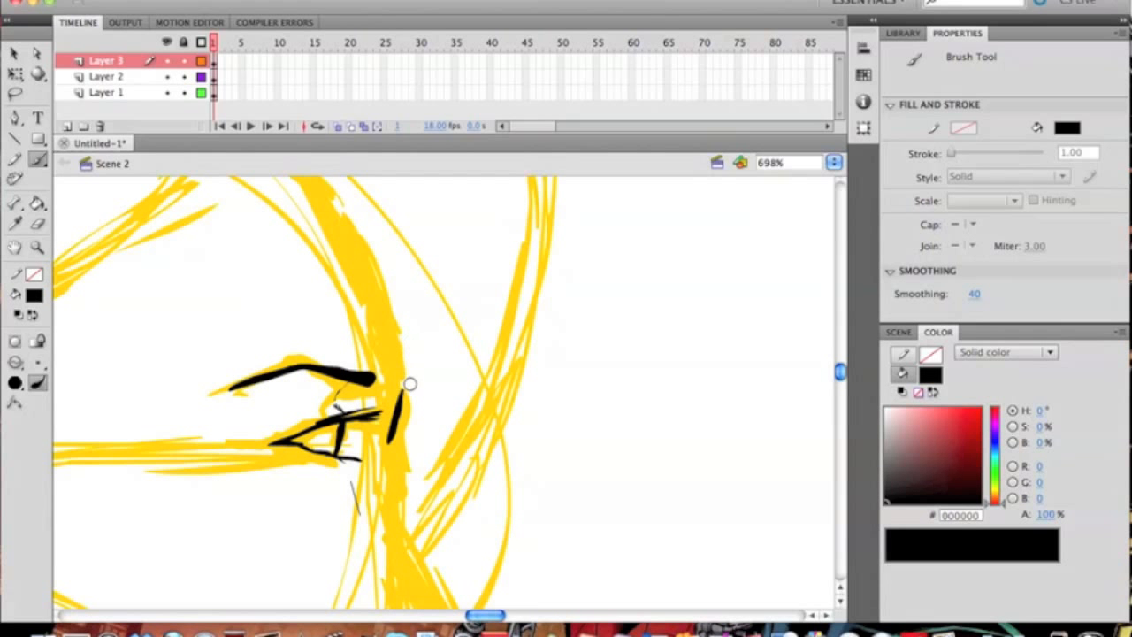
scroll(399, 398, up, 5)
drag(422, 464, 400, 394)
scroll(442, 321, down, 10)
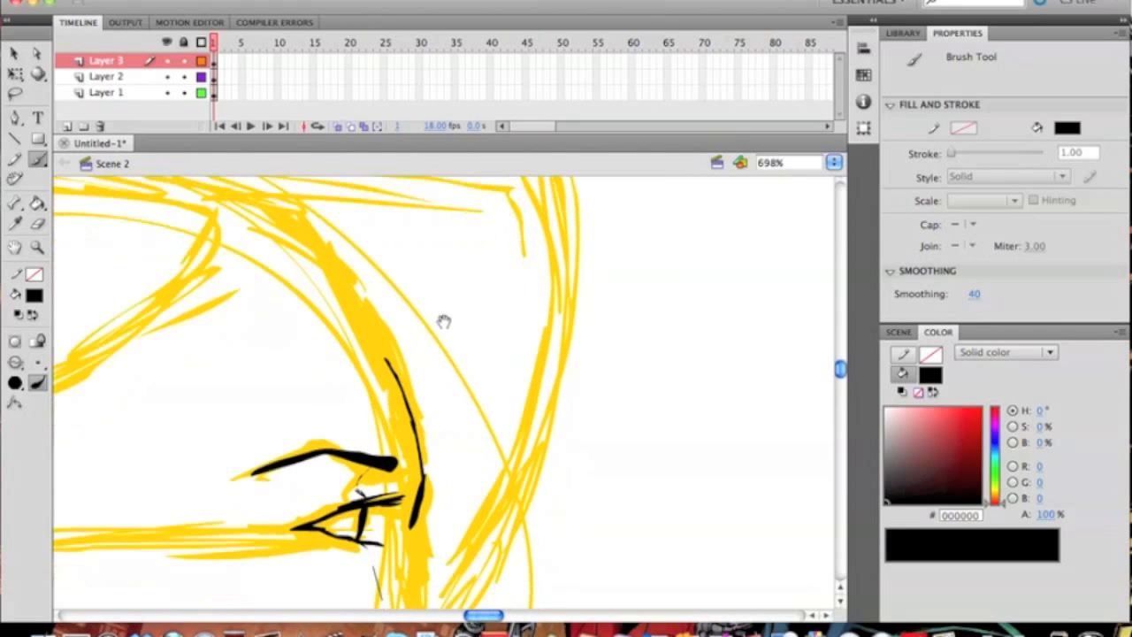
mouse_move(348, 265)
mouse_down()
mouse_move(374, 395)
mouse_move(436, 484)
mouse_move(568, 390)
mouse_move(550, 423)
mouse_move(503, 440)
mouse_up()
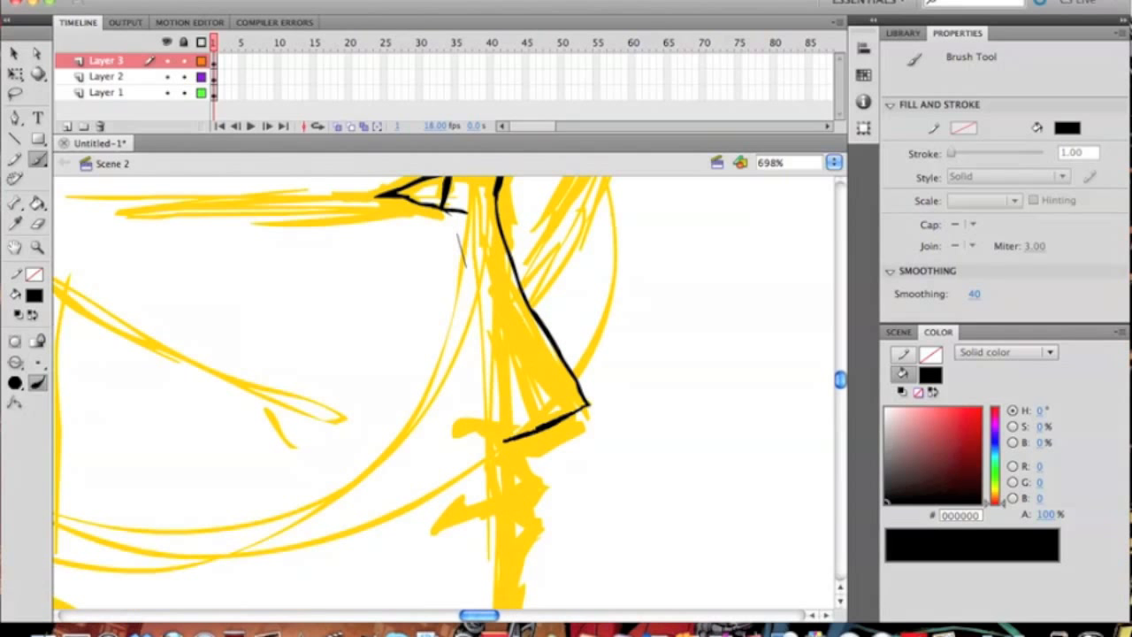
- Undo the last nose strokes and re-ink the nose tip with a short slant into a thick underside
key(super+z)
key(super+z)
mouse_move(508, 288)
mouse_down()
mouse_move(347, 265)
mouse_move(430, 362)
mouse_move(408, 385)
mouse_move(350, 404)
mouse_up()
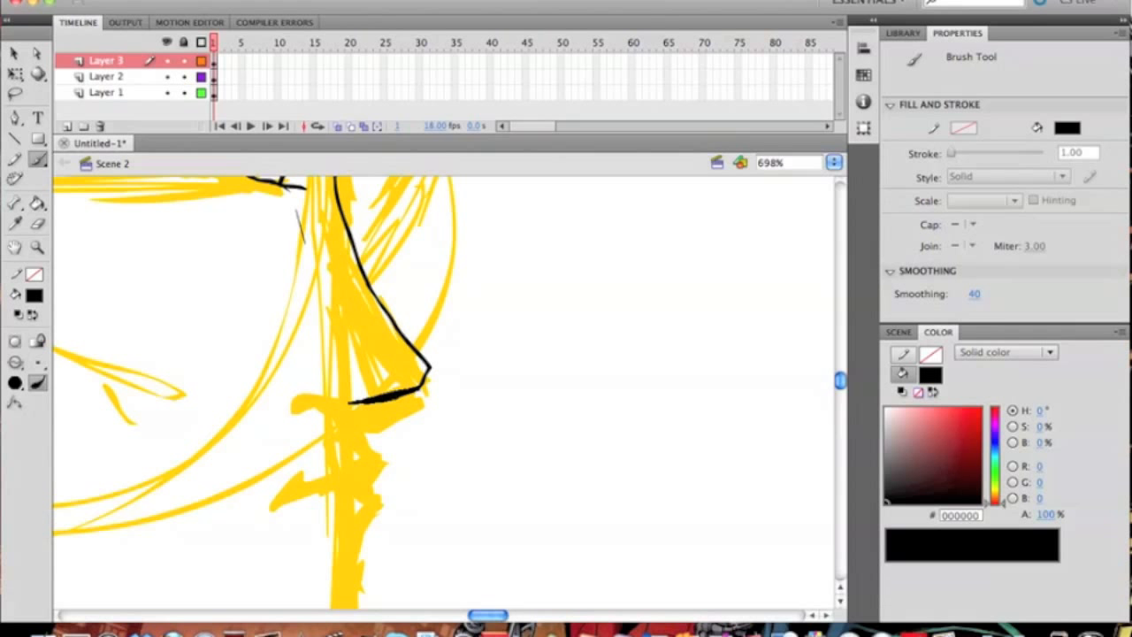
- Ink a short horizontal nostril stroke above the nose's underside and a thin curved nostril wing line behind it
drag(345, 395, 370, 398)
key(super+z)
drag(321, 391, 351, 396)
key(super+z)
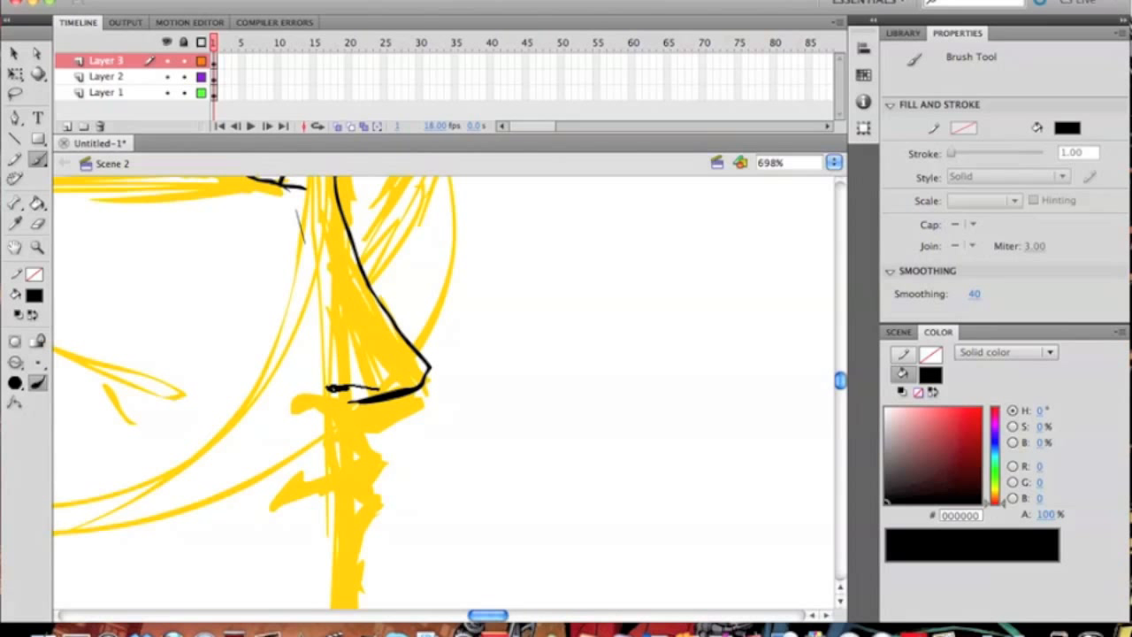
drag(329, 389, 379, 389)
mouse_move(409, 391)
mouse_down()
mouse_move(594, 505)
mouse_move(619, 462)
mouse_move(500, 323)
mouse_up()
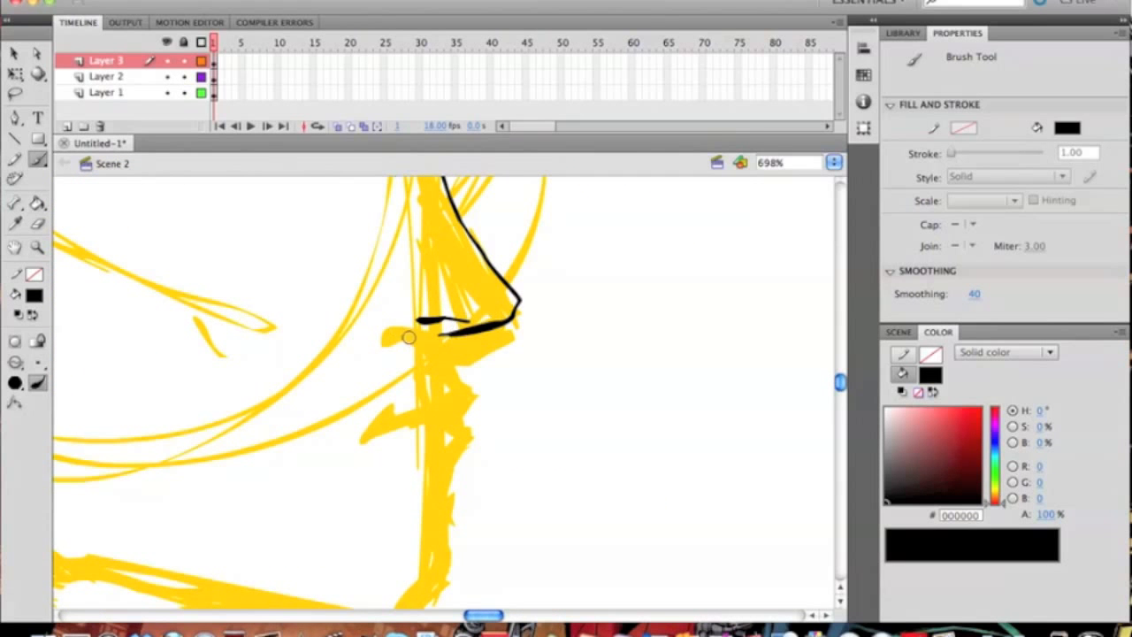
mouse_move(402, 328)
mouse_down()
mouse_move(516, 559)
mouse_move(547, 564)
mouse_move(708, 534)
mouse_move(551, 345)
mouse_up()
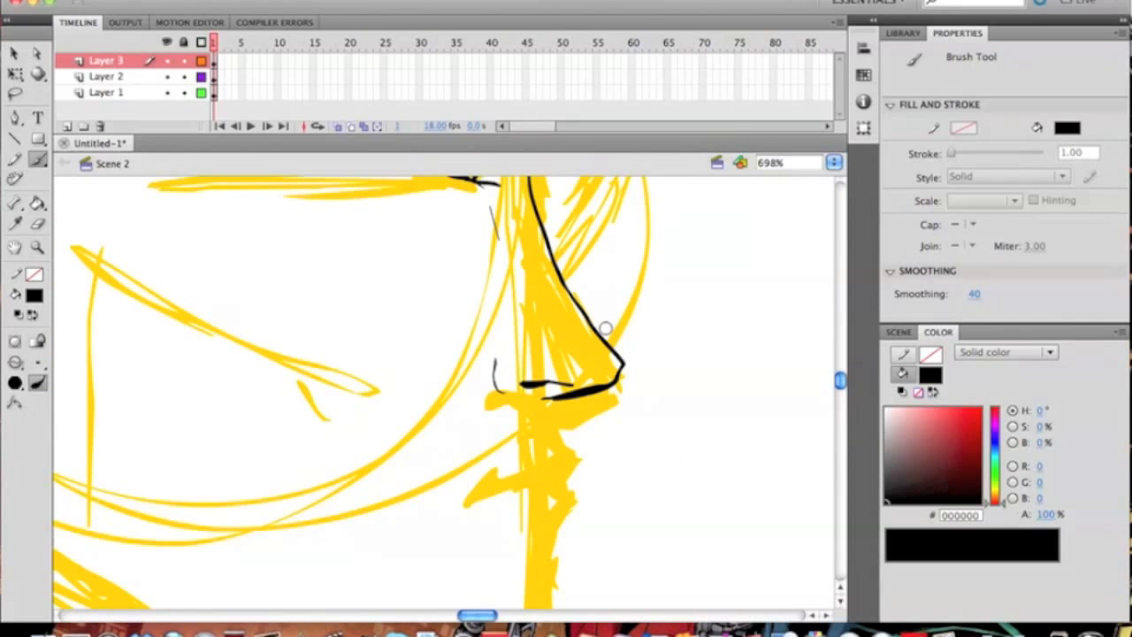
- Ink the profile's upper and lower lip edges and the mouth line, thickened at its inner corner
drag(546, 378, 526, 332)
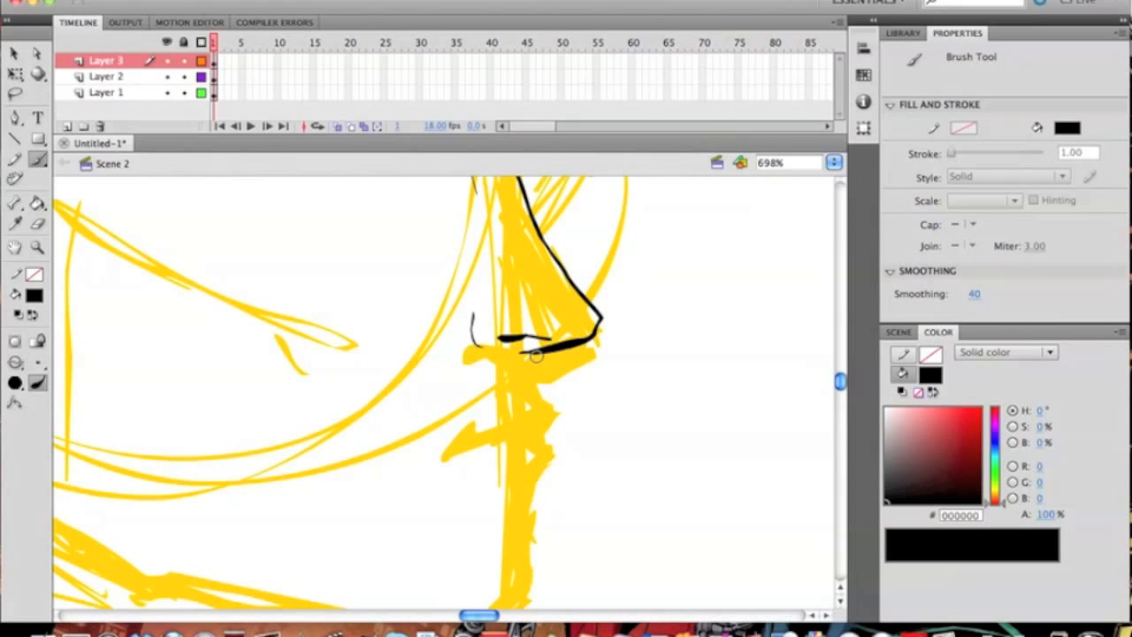
mouse_move(516, 446)
mouse_down()
mouse_move(525, 597)
mouse_move(496, 519)
mouse_move(482, 416)
mouse_up()
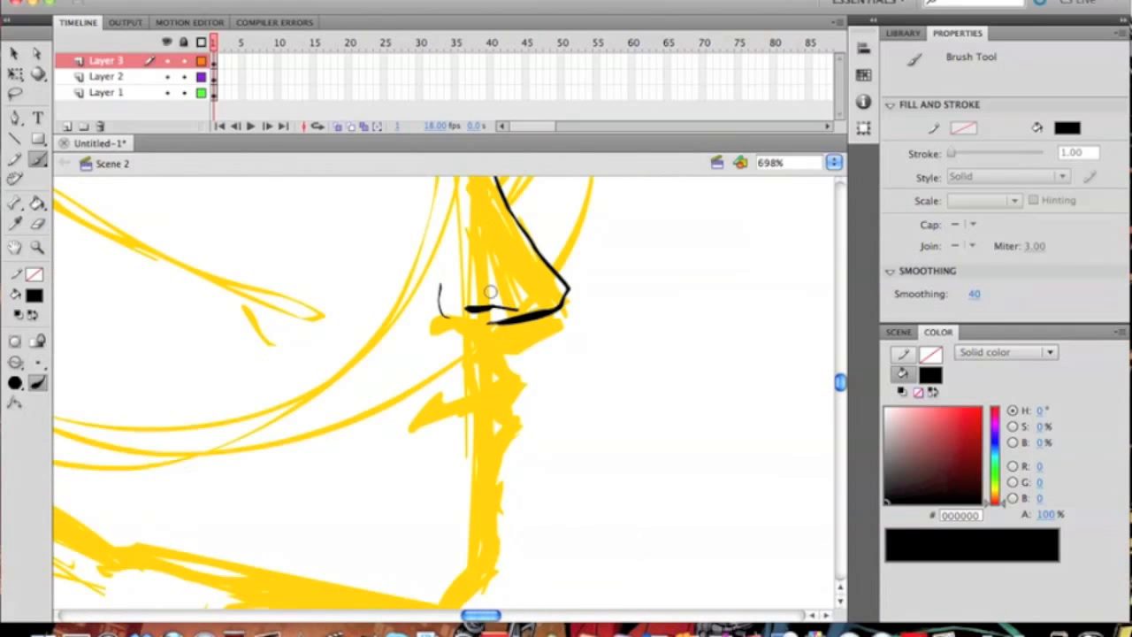
mouse_move(501, 359)
mouse_down()
mouse_move(523, 384)
mouse_move(509, 403)
mouse_move(576, 384)
mouse_up()
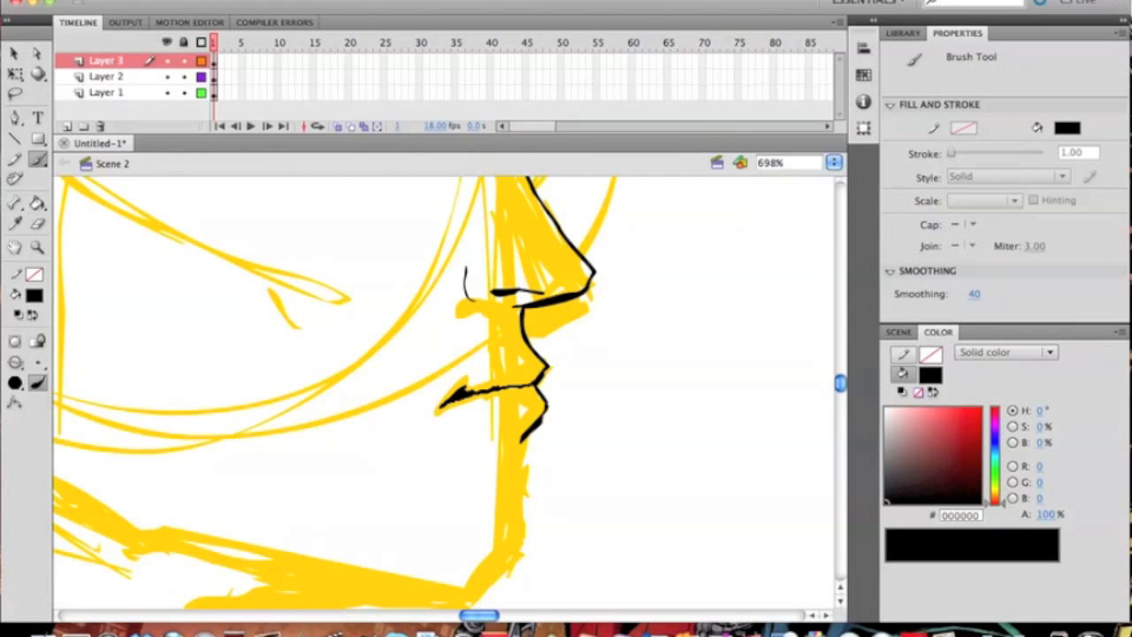
- Ink the chin from below the lower lip and the jawline back to the rear corner under the ear
mouse_move(528, 385)
mouse_down()
mouse_move(380, 467)
mouse_move(426, 378)
mouse_up()
drag(396, 527, 483, 381)
mouse_move(484, 430)
mouse_down()
mouse_move(672, 447)
mouse_move(576, 443)
mouse_move(329, 398)
mouse_move(382, 469)
mouse_move(242, 389)
mouse_move(208, 342)
mouse_up()
mouse_move(329, 382)
mouse_down()
mouse_move(339, 414)
mouse_move(392, 395)
mouse_move(294, 283)
mouse_up()
key(super+z)
drag(339, 395, 159, 251)
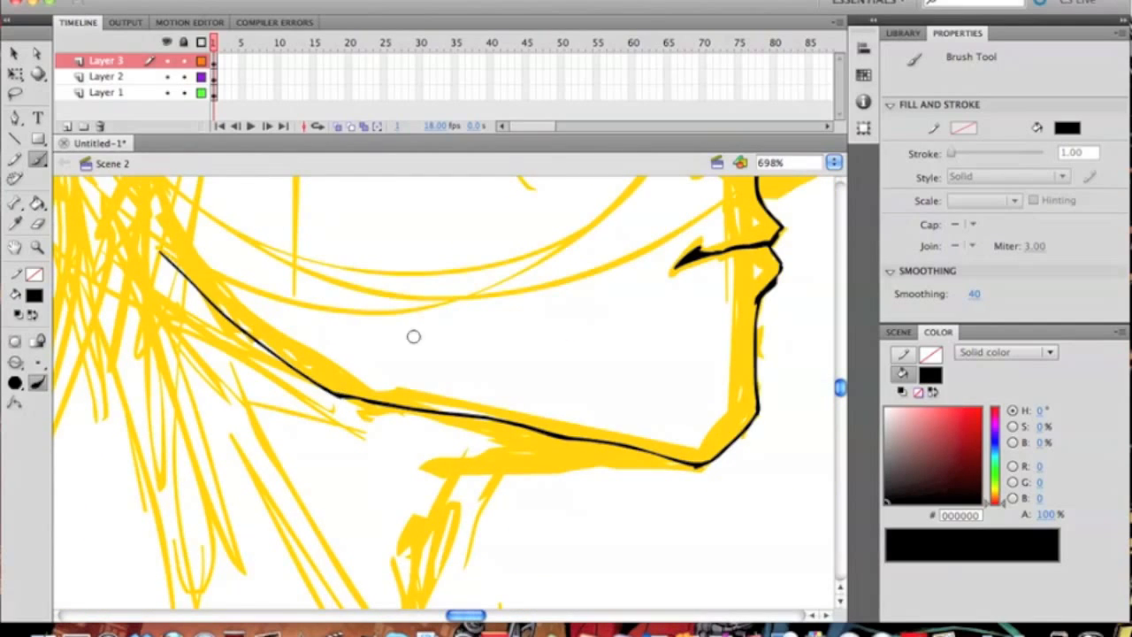
- Zoom out and temporarily hide Layer 2 to check the inked face without the yellow sketch
drag(505, 301, 260, 415)
drag(302, 181, 544, 344)
drag(516, 292, 489, 483)
drag(738, 347, 500, 183)
click(39, 249)
alt+click(286, 324)
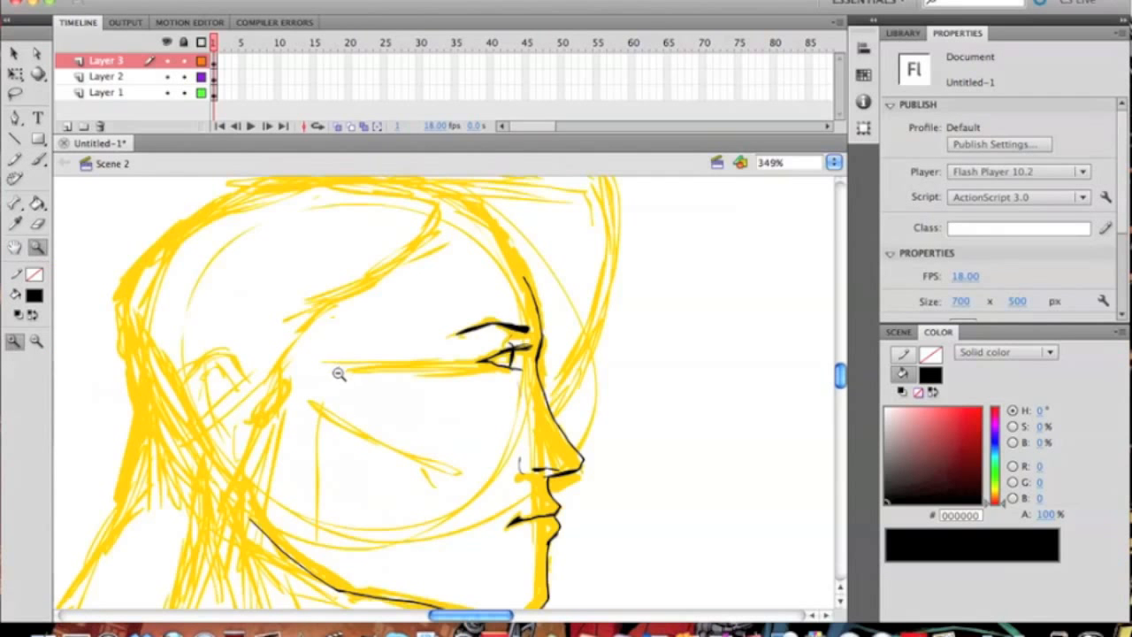
alt+click(341, 374)
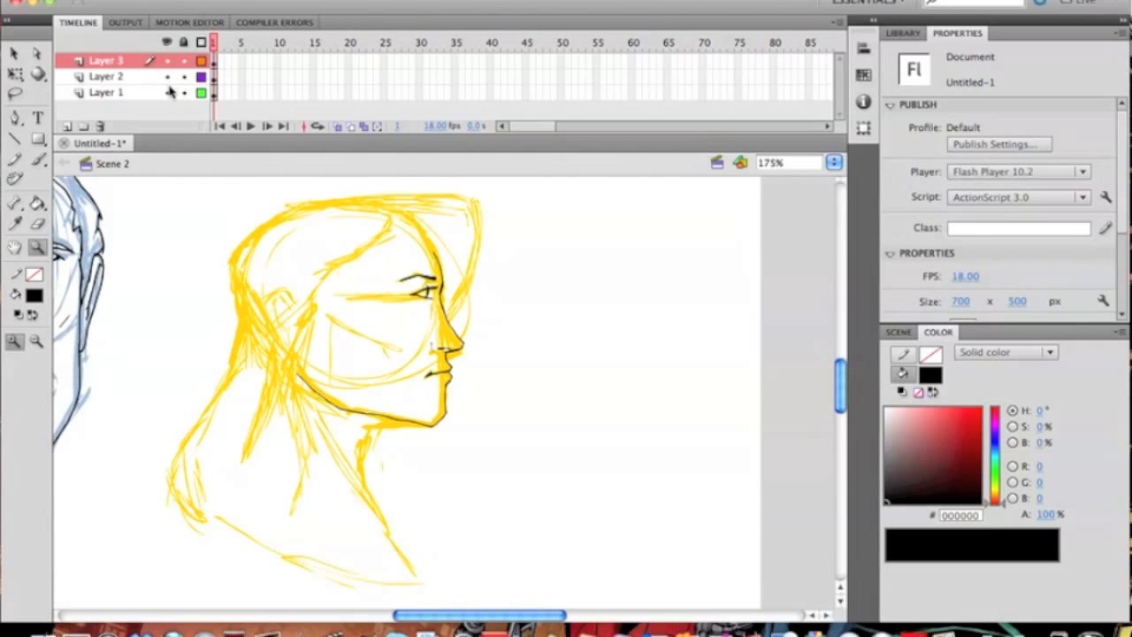
click(167, 77)
drag(514, 379, 587, 448)
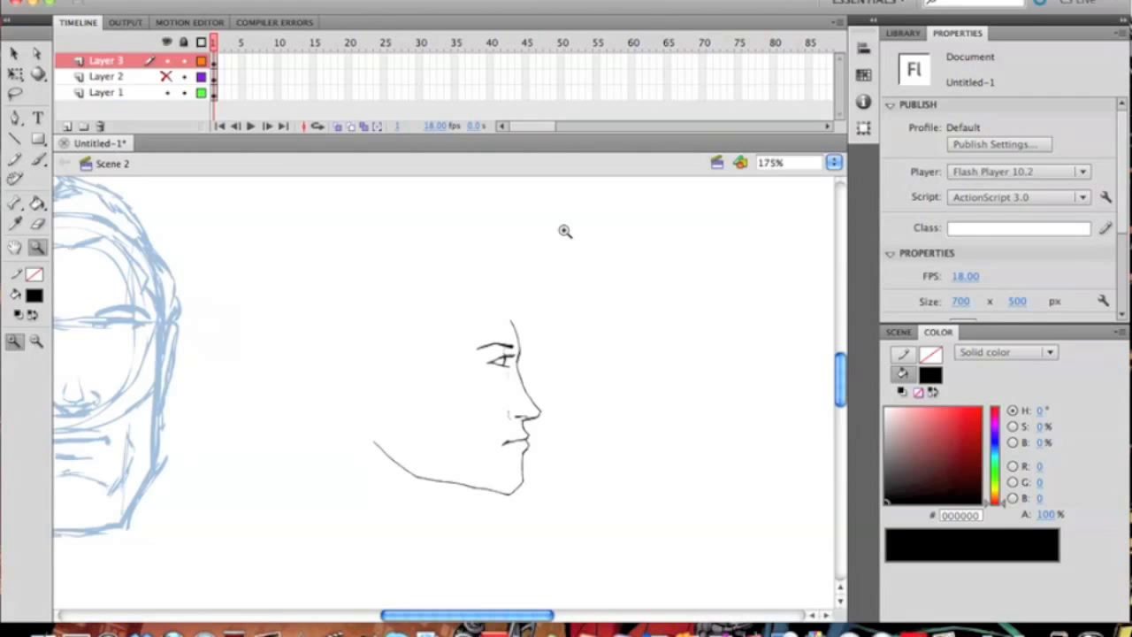
click(168, 77)
- Zoom in on the jaw and ink a thin tapering line branching from its underside toward the throat
click(516, 336)
drag(431, 357, 404, 269)
drag(252, 275, 544, 441)
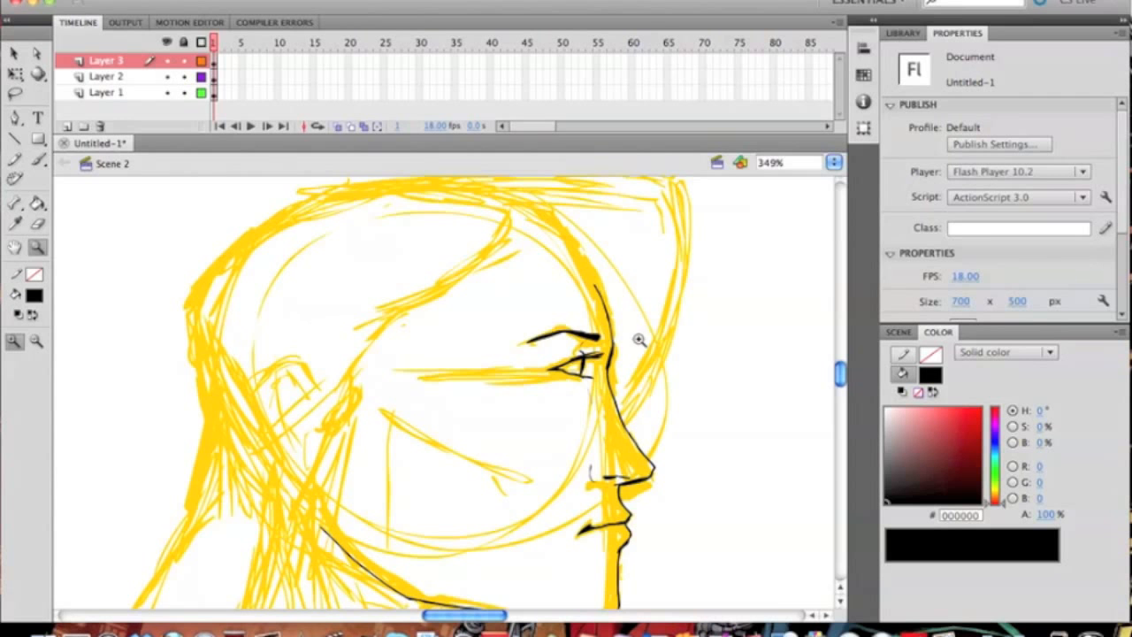
drag(447, 397, 545, 356)
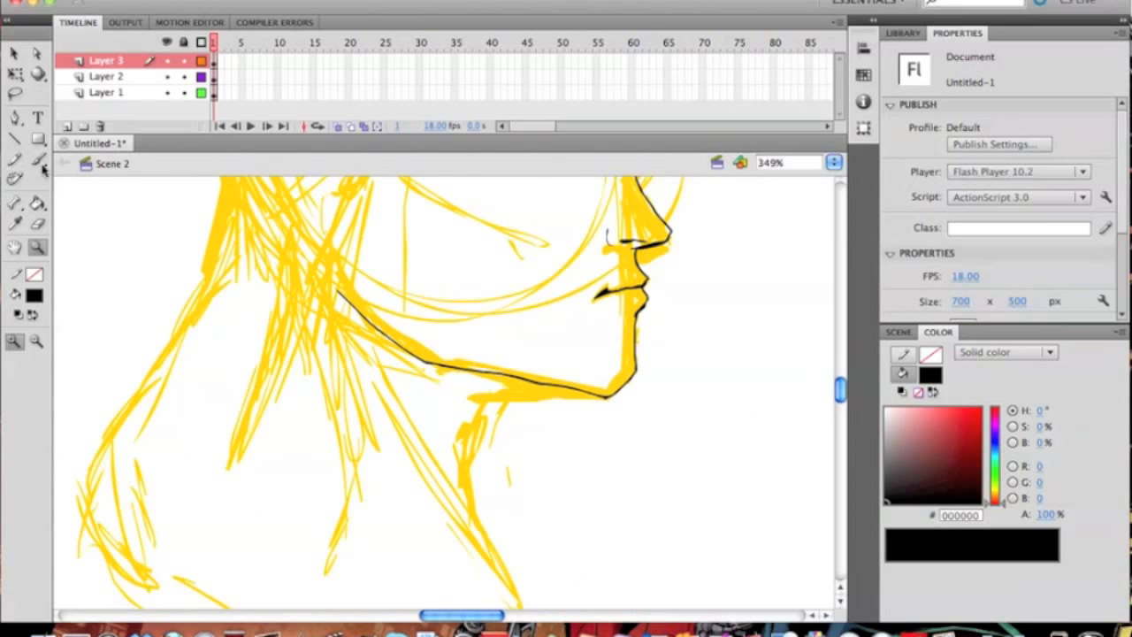
key(b)
key(z)
click(564, 394)
drag(416, 409, 488, 364)
key(b)
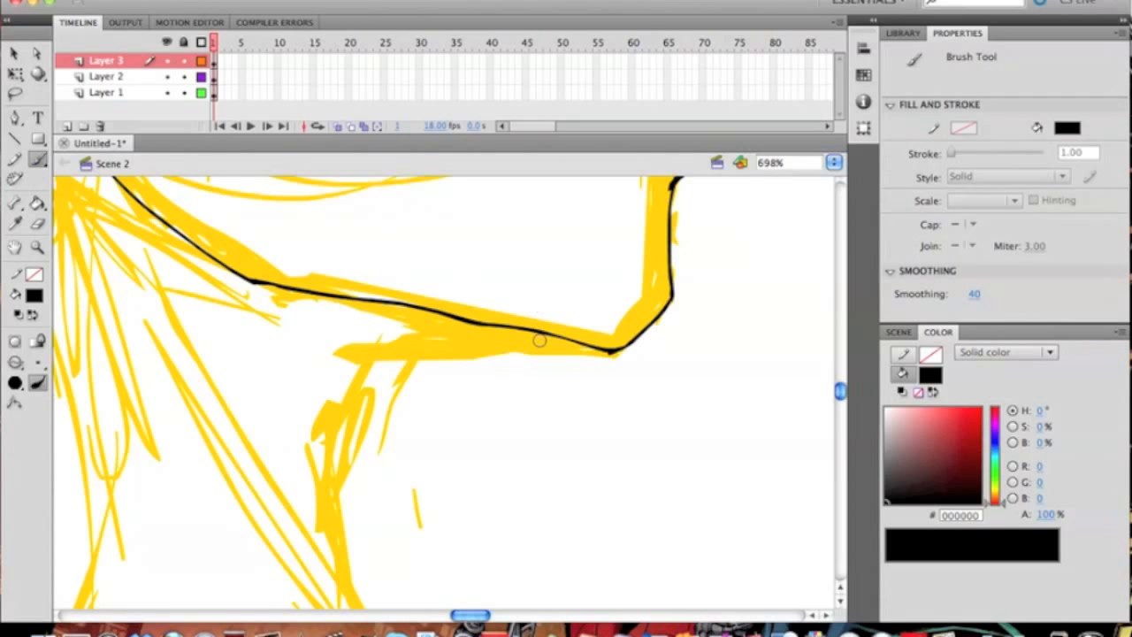
drag(511, 327, 373, 350)
key(super+z)
drag(509, 327, 363, 364)
key(super+z)
drag(509, 327, 381, 360)
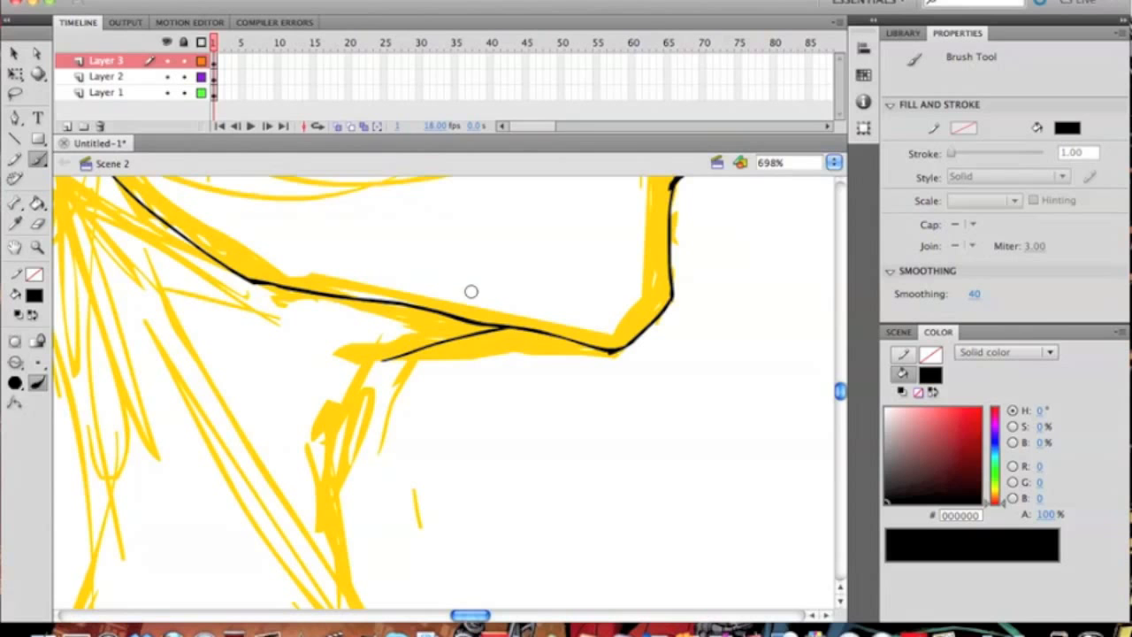
key(space)
drag(525, 286, 582, 503)
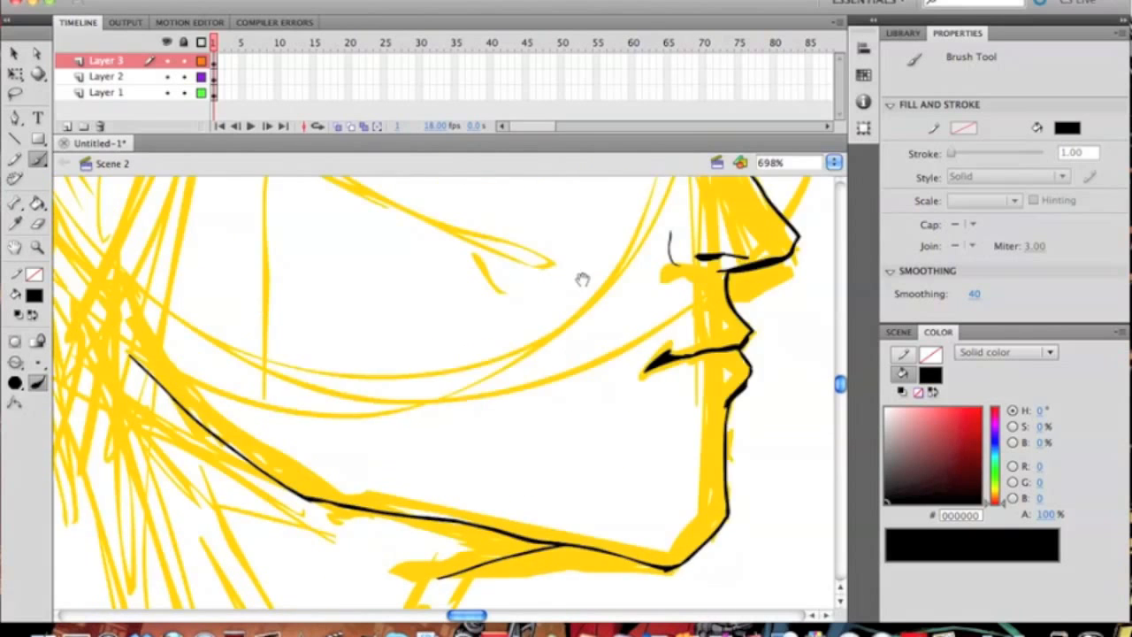
drag(584, 277, 630, 489)
drag(640, 319, 506, 487)
drag(550, 278, 596, 366)
drag(419, 307, 682, 207)
drag(528, 504, 480, 256)
drag(594, 460, 459, 418)
drag(396, 287, 511, 340)
key(space)
drag(647, 418, 564, 237)
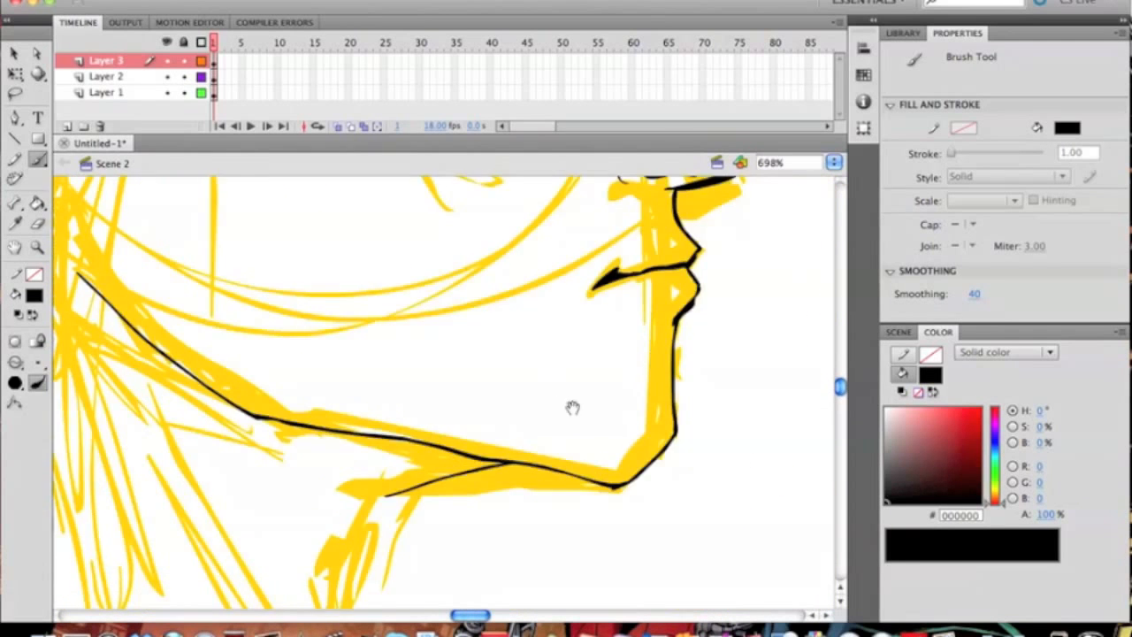
drag(574, 406, 655, 234)
mouse_move(468, 322)
mouse_down()
mouse_move(425, 423)
mouse_move(429, 526)
mouse_move(390, 354)
mouse_move(469, 520)
mouse_up()
key(space)
key(space)
- Ink the top outline of the hair from the crown forward, just above the yellow sketch
drag(479, 428, 633, 566)
mouse_move(389, 329)
mouse_down()
mouse_move(546, 475)
mouse_move(575, 558)
mouse_up()
drag(370, 294, 472, 498)
drag(549, 221, 415, 397)
drag(552, 304, 280, 363)
mouse_move(384, 364)
mouse_down()
mouse_move(275, 258)
mouse_move(510, 402)
mouse_up()
mouse_move(112, 334)
mouse_down()
mouse_move(278, 285)
mouse_move(556, 264)
mouse_move(770, 264)
mouse_move(431, 221)
mouse_move(504, 213)
mouse_up()
key(space)
key(super+z)
drag(406, 217, 485, 215)
key(space)
mouse_move(544, 270)
mouse_down()
mouse_move(528, 446)
mouse_move(550, 289)
mouse_up()
key(super+z)
key(space)
drag(539, 248, 498, 393)
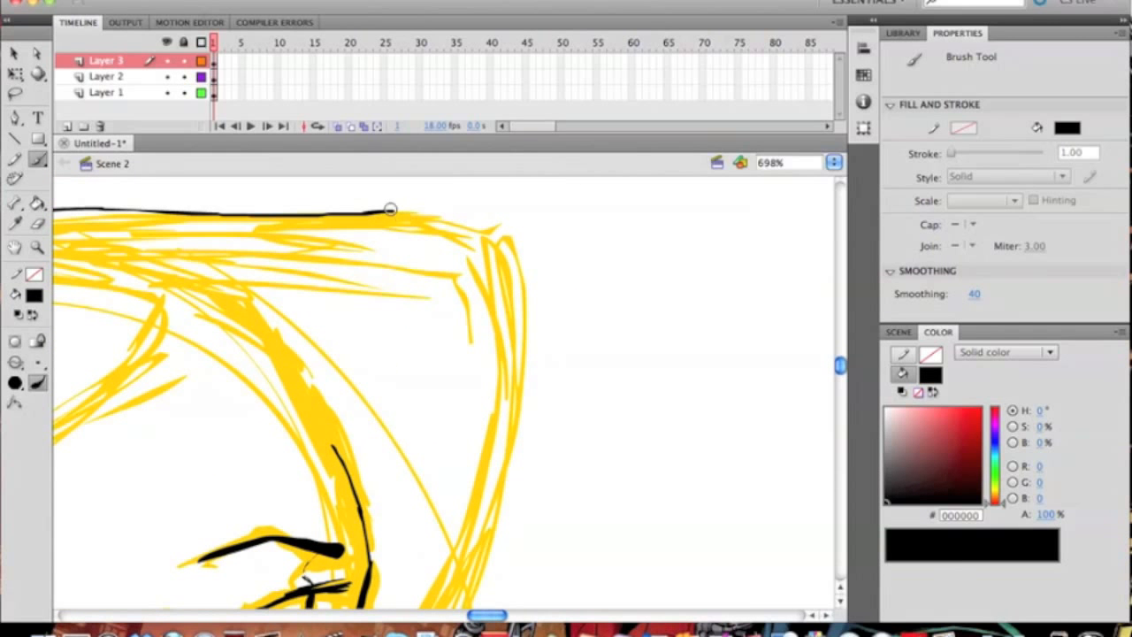
- Ink the hair's pointed front corner and its front edge curving down toward the bridge of the nose
mouse_move(436, 209)
mouse_down()
mouse_move(500, 208)
mouse_move(522, 285)
mouse_move(493, 544)
mouse_up()
key(space)
drag(526, 406, 564, 216)
drag(526, 367, 446, 481)
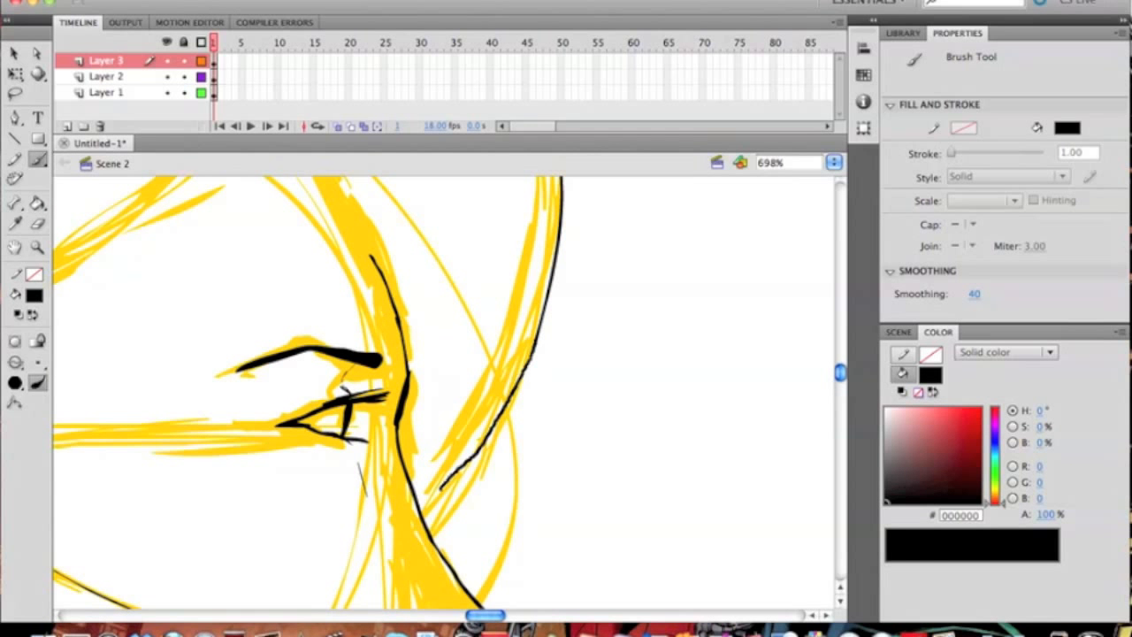
- Ink the forehead edge up to the hairline's peak and the hairline back down toward the ear
key(space)
drag(463, 367, 576, 513)
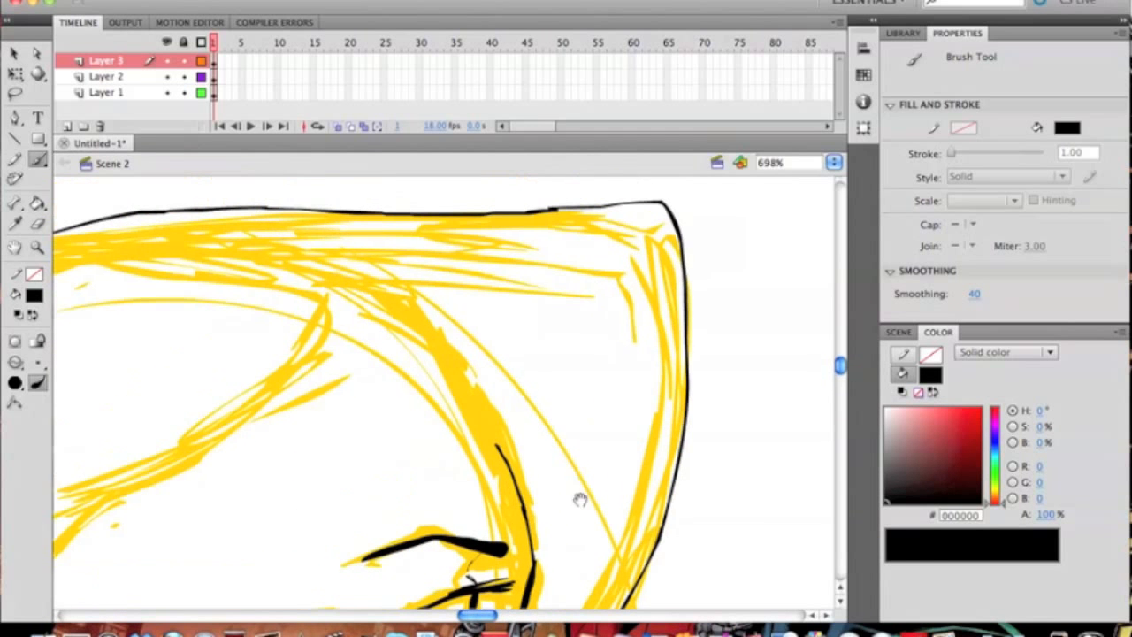
drag(319, 350, 495, 347)
mouse_move(221, 512)
mouse_down()
mouse_move(359, 451)
mouse_move(482, 320)
mouse_move(452, 281)
mouse_move(320, 318)
mouse_up()
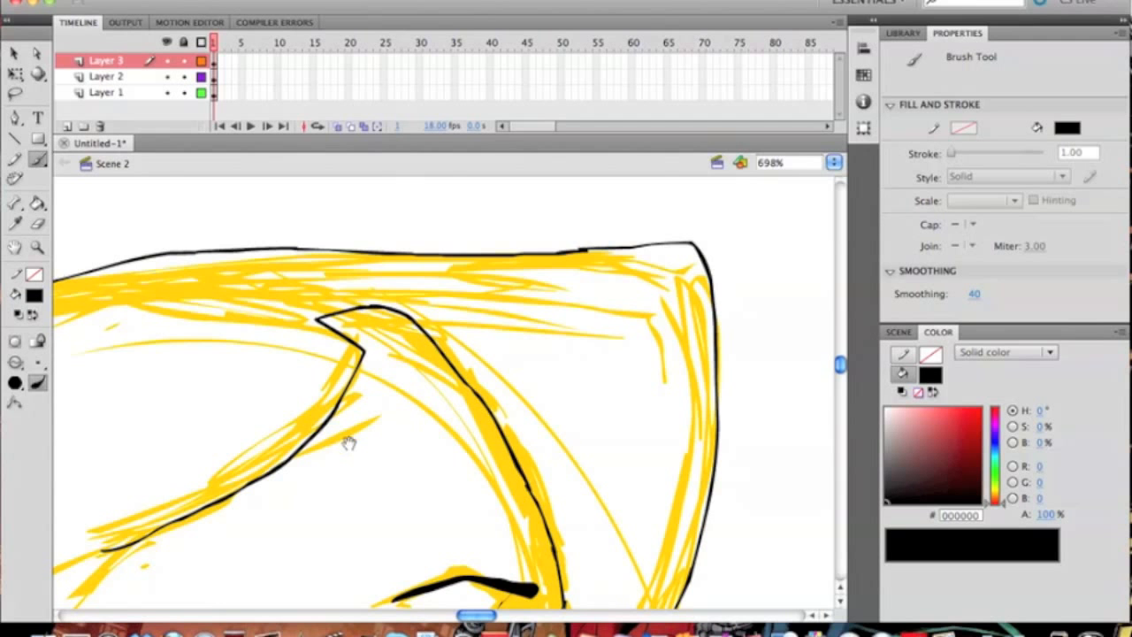
drag(349, 442, 746, 261)
drag(515, 363, 397, 498)
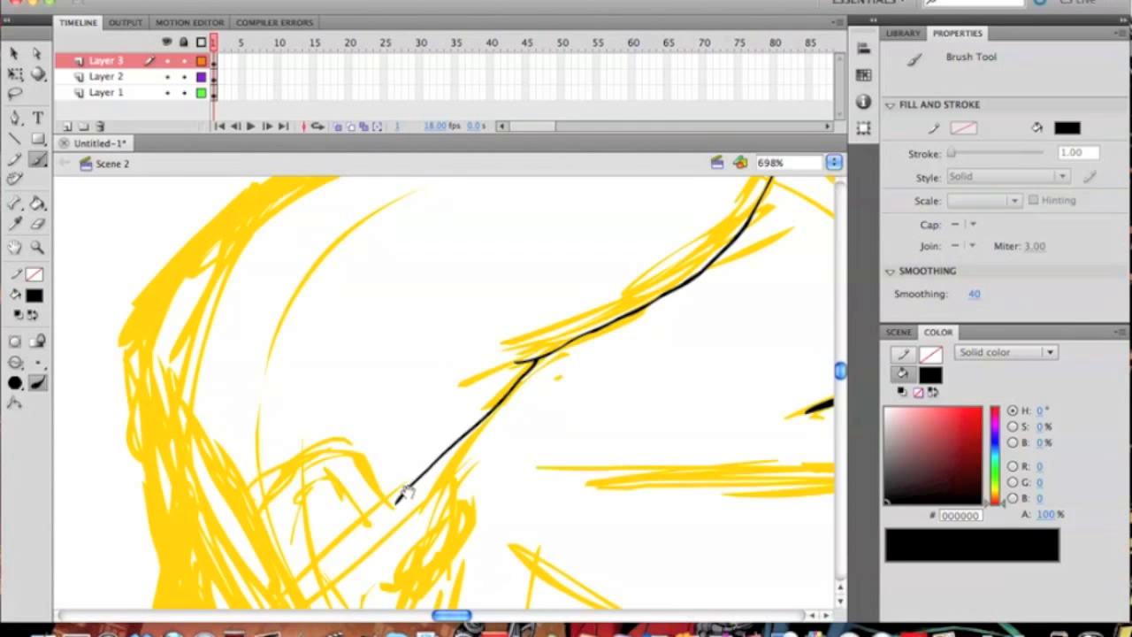
- Ink the back outline of the hair from the crown down behind the head and past the nape
drag(496, 473, 501, 318)
drag(467, 285, 456, 336)
mouse_move(463, 388)
mouse_down()
mouse_move(549, 233)
mouse_move(490, 406)
mouse_move(443, 361)
mouse_move(447, 513)
mouse_up()
mouse_move(412, 257)
mouse_down()
mouse_move(298, 328)
mouse_move(189, 481)
mouse_move(250, 354)
mouse_move(247, 562)
mouse_move(400, 205)
mouse_move(328, 447)
mouse_up()
drag(392, 417, 540, 206)
mouse_move(479, 237)
mouse_down()
mouse_move(340, 361)
mouse_move(291, 488)
mouse_move(311, 522)
mouse_up()
mouse_move(395, 469)
mouse_down()
mouse_move(399, 399)
mouse_move(444, 228)
mouse_up()
mouse_move(356, 279)
mouse_down()
mouse_move(302, 439)
mouse_move(359, 539)
mouse_up()
mouse_move(387, 545)
mouse_down()
mouse_move(298, 359)
mouse_move(185, 265)
mouse_move(205, 284)
mouse_up()
drag(358, 331, 273, 522)
drag(497, 190, 500, 577)
mouse_move(570, 223)
mouse_down()
mouse_move(429, 332)
mouse_move(320, 538)
mouse_up()
drag(331, 340, 324, 387)
- Extend the front hair edge to meet the nose bridge and ink a thin slanted cheekbone line
mouse_move(552, 372)
mouse_down()
mouse_move(546, 409)
mouse_move(578, 623)
mouse_up()
drag(525, 339, 177, 394)
drag(132, 442, 467, 272)
mouse_move(424, 481)
mouse_down()
mouse_move(533, 238)
mouse_move(295, 360)
mouse_up()
drag(505, 262, 305, 312)
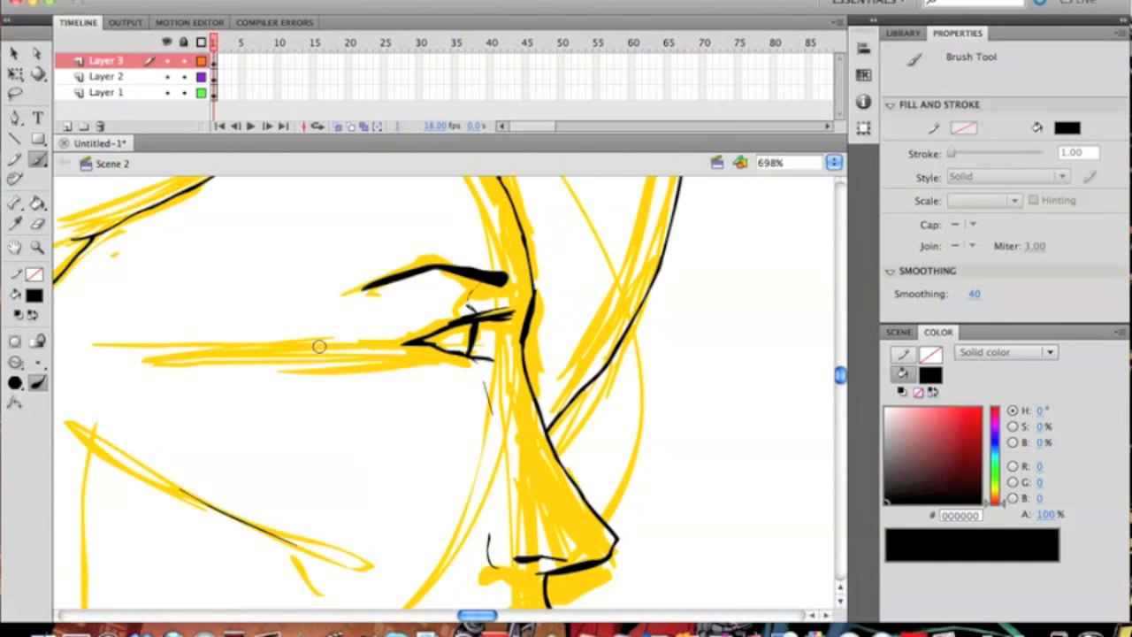
- Ink the hair edge beside the face from the temple down to the rear corner of the jaw
mouse_move(107, 399)
mouse_down()
mouse_move(354, 346)
mouse_move(362, 287)
mouse_up()
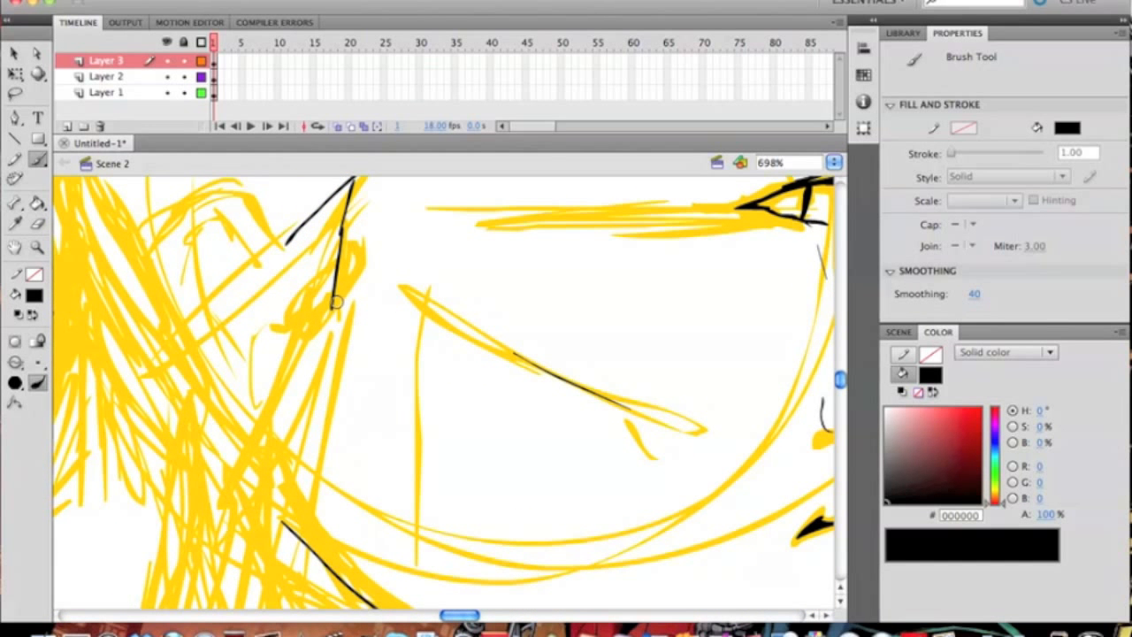
drag(334, 326, 302, 442)
scroll(328, 430, left, 10)
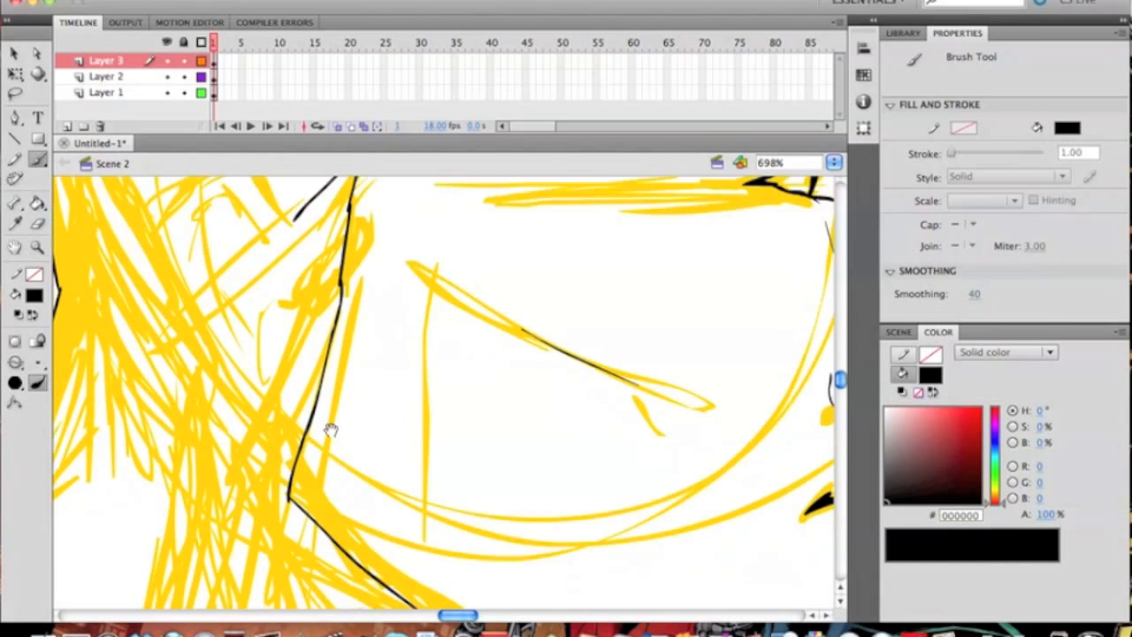
- Ink the lower hair lock curving from the jaw corner around its rounded bottom, plus the front line of the neck
mouse_move(414, 230)
mouse_down()
mouse_move(417, 346)
mouse_move(478, 541)
mouse_up()
mouse_move(469, 491)
mouse_down()
mouse_move(395, 260)
mouse_move(428, 431)
mouse_up()
key(super+z)
mouse_move(403, 306)
mouse_down()
mouse_move(384, 525)
mouse_move(345, 595)
mouse_up()
drag(397, 501, 597, 257)
mouse_move(546, 348)
mouse_down()
mouse_move(434, 412)
mouse_move(182, 398)
mouse_up()
drag(404, 382, 46, 441)
drag(396, 346, 335, 240)
drag(458, 308, 598, 535)
drag(232, 389, 469, 520)
- Zoom out to the whole profile and hide the yellow sketch on Layer 2
click(38, 248)
alt+click(422, 299)
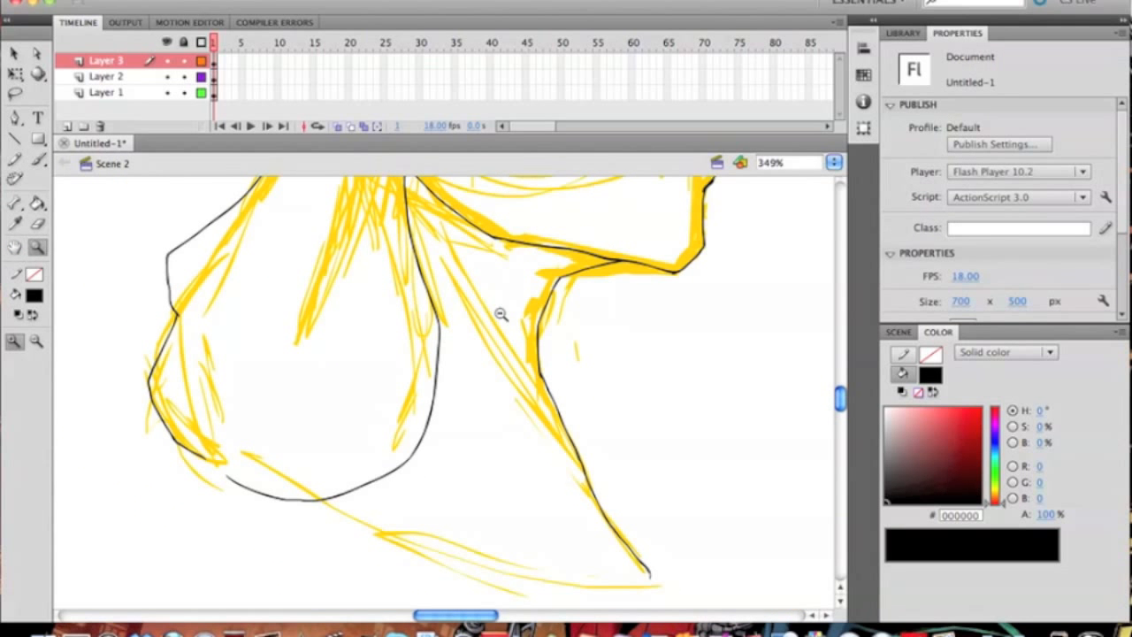
alt+click(500, 314)
drag(478, 279, 438, 323)
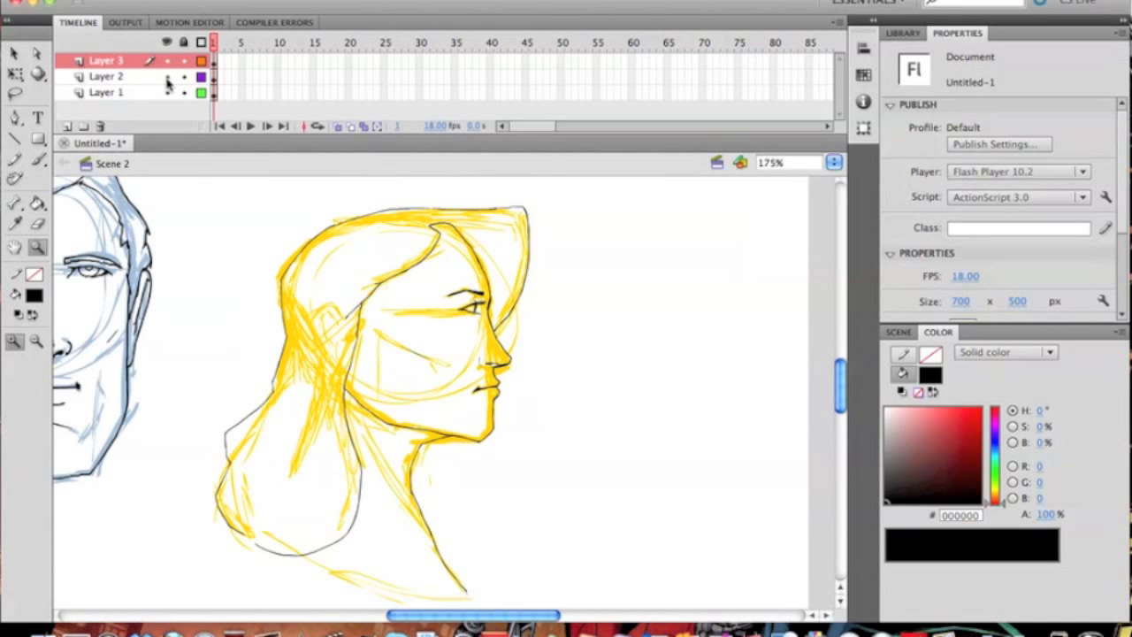
click(167, 78)
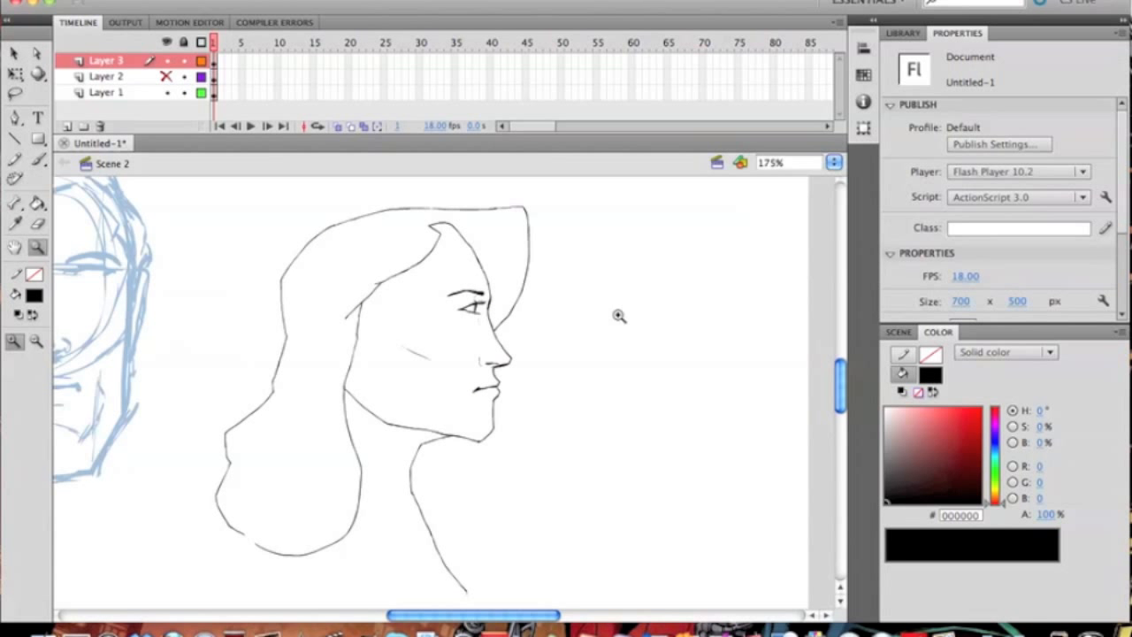
mouse_move(469, 370)
mouse_down()
mouse_move(665, 339)
mouse_move(460, 384)
mouse_up()
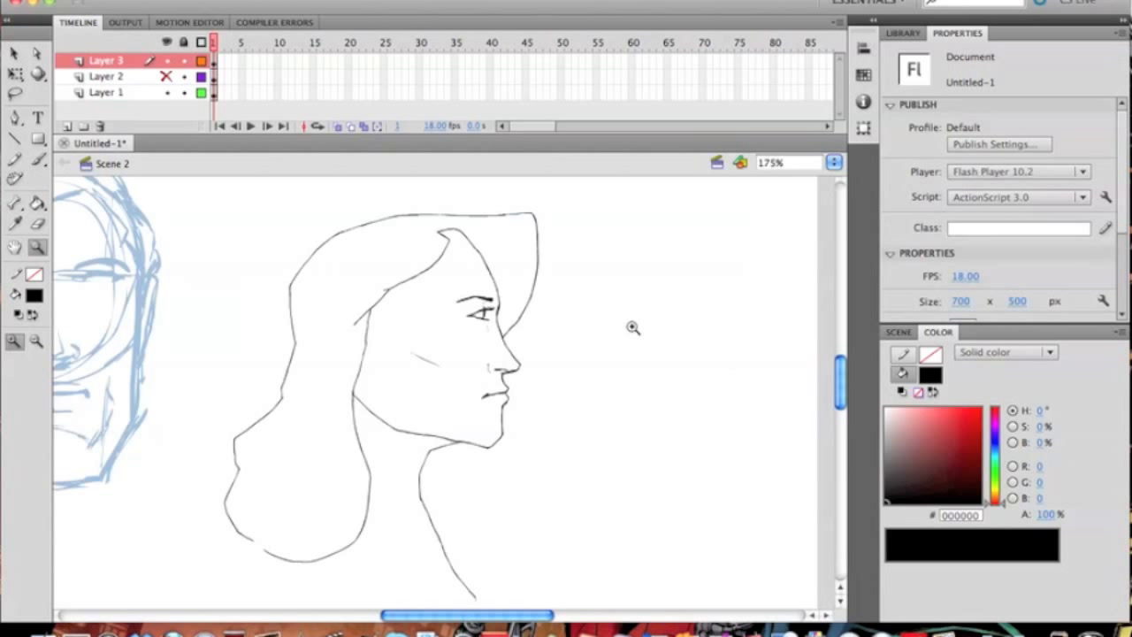
- Set the fill colour to #FF6666 and ready the Brush tool at the profile's lips
click(443, 349)
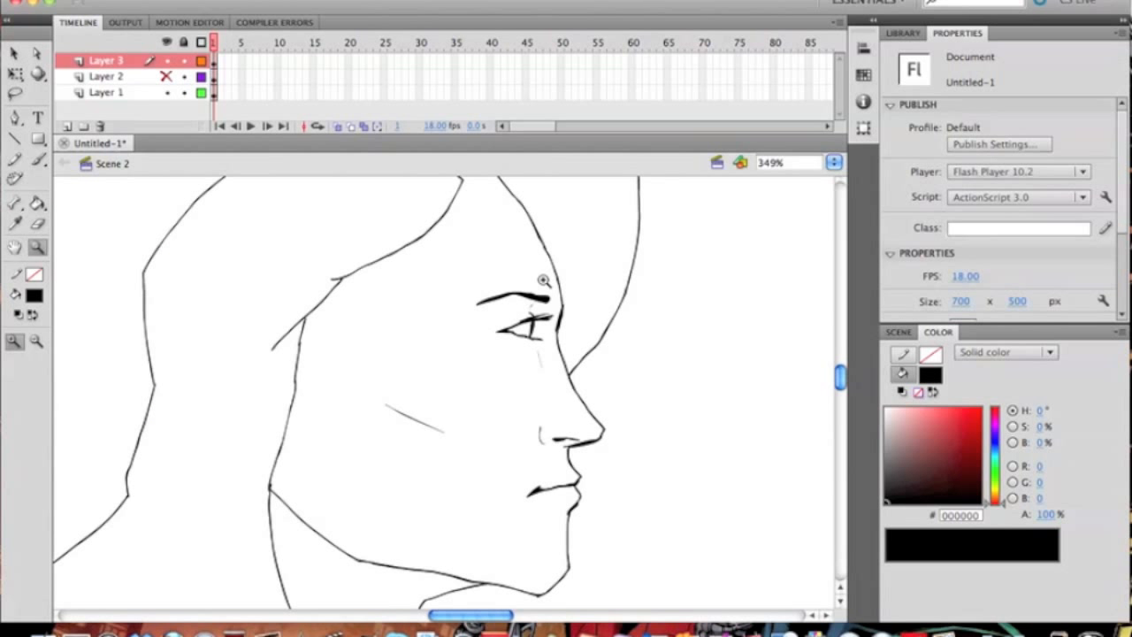
drag(567, 278, 424, 307)
drag(121, 398, 596, 324)
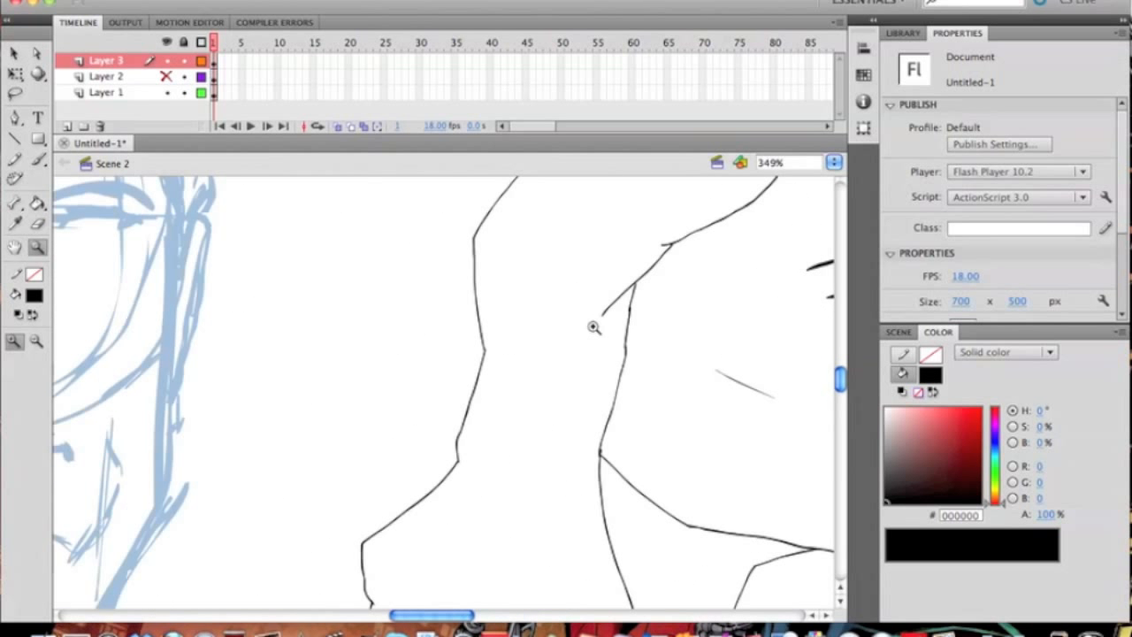
drag(692, 304, 415, 331)
scroll(415, 331, right, 5)
click(516, 322)
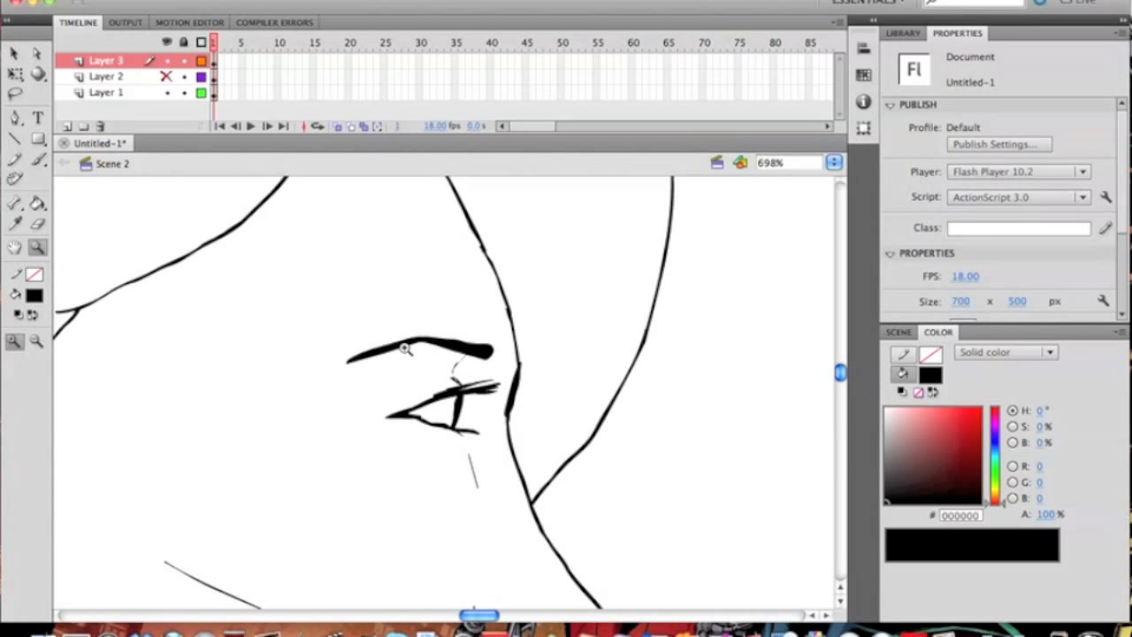
click(35, 298)
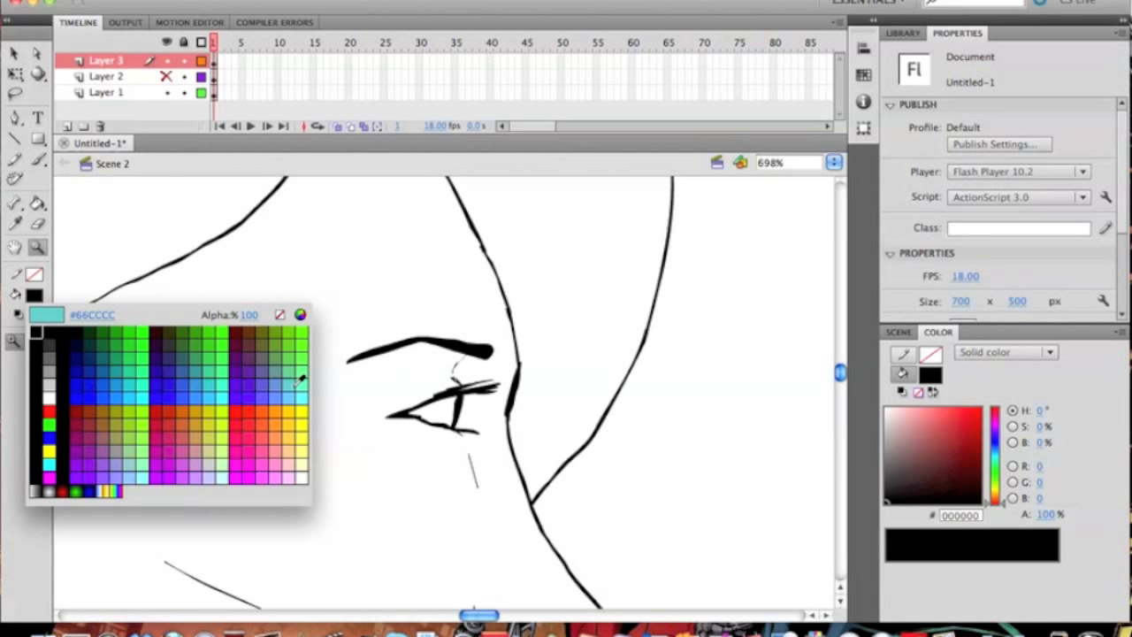
click(264, 428)
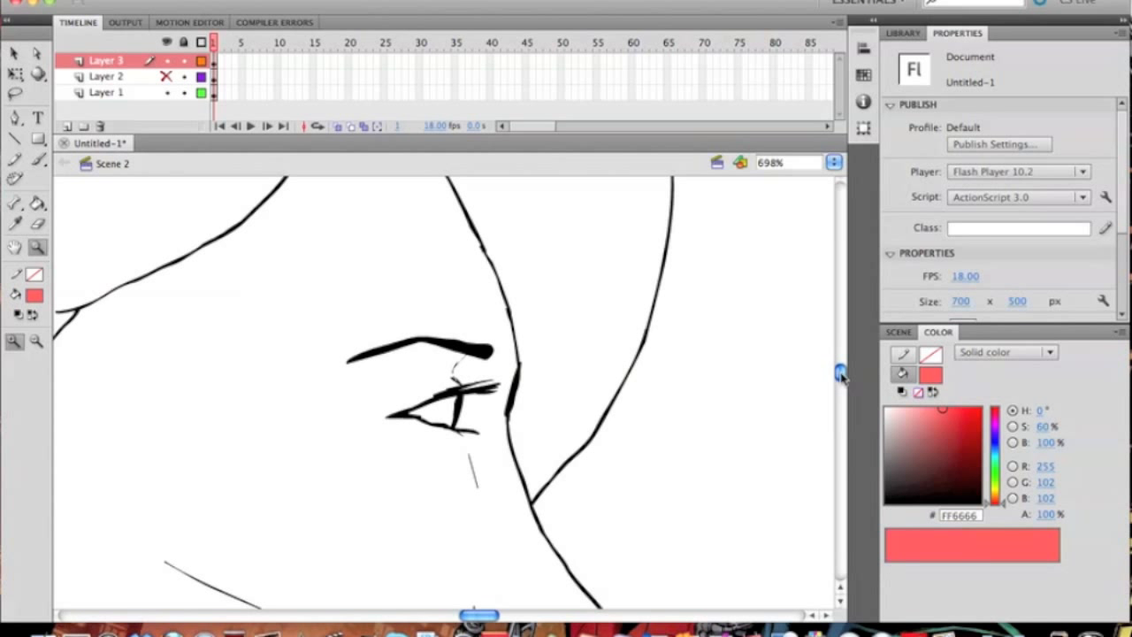
drag(840, 375, 840, 381)
click(38, 160)
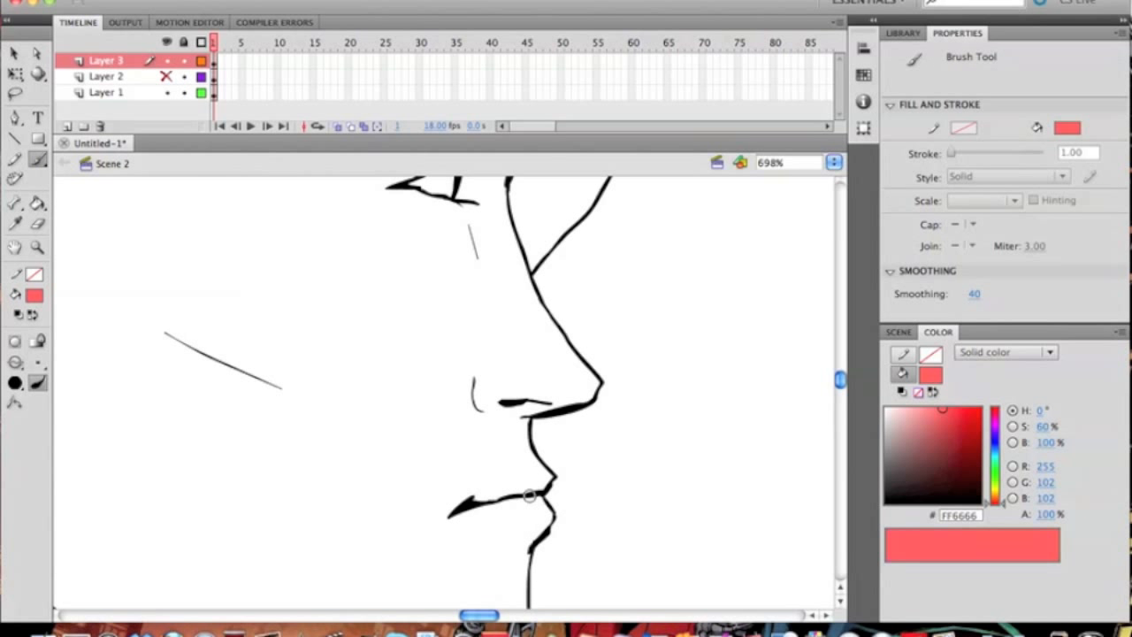
- Set the Brush tool's painting mode to Paint Inside for colouring the profile's lips
drag(840, 381, 840, 376)
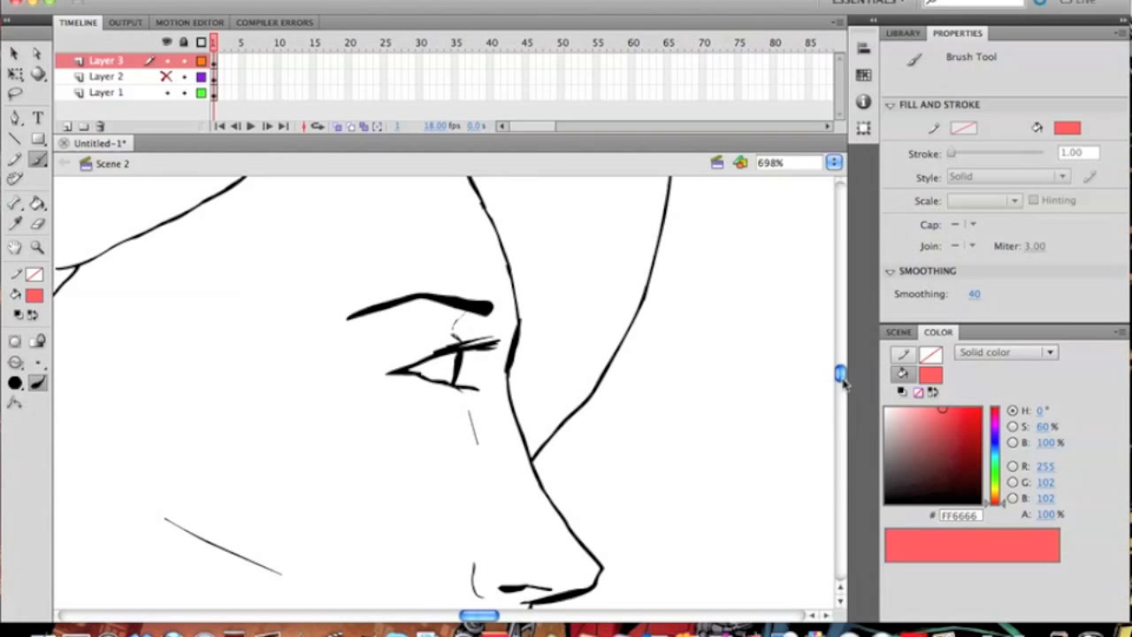
scroll(753, 372, down, 5)
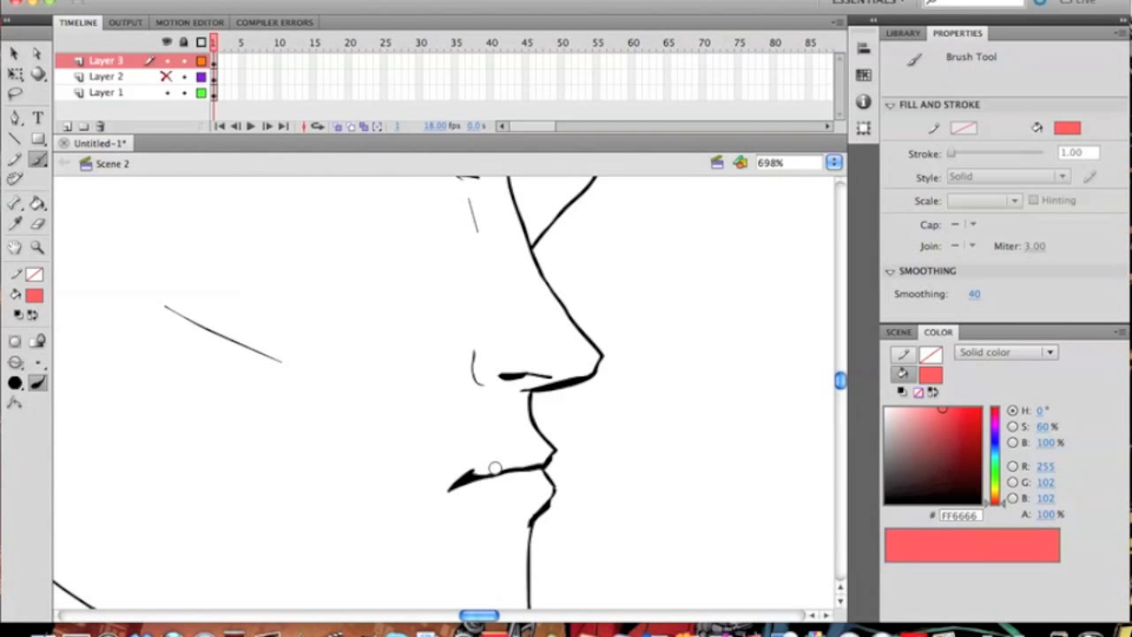
click(15, 362)
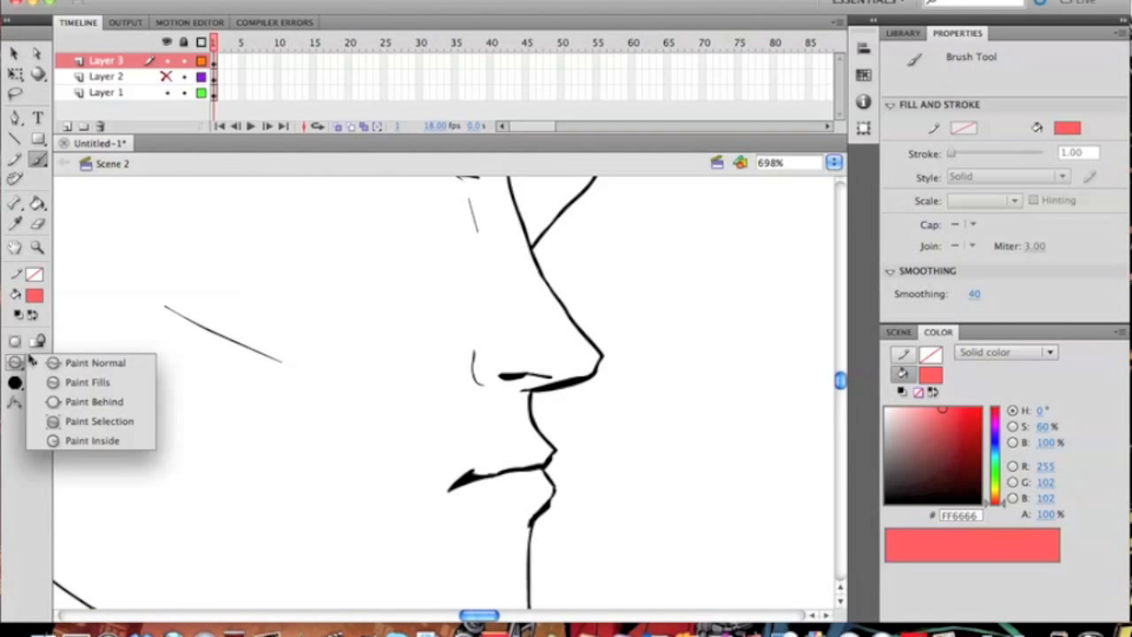
click(111, 443)
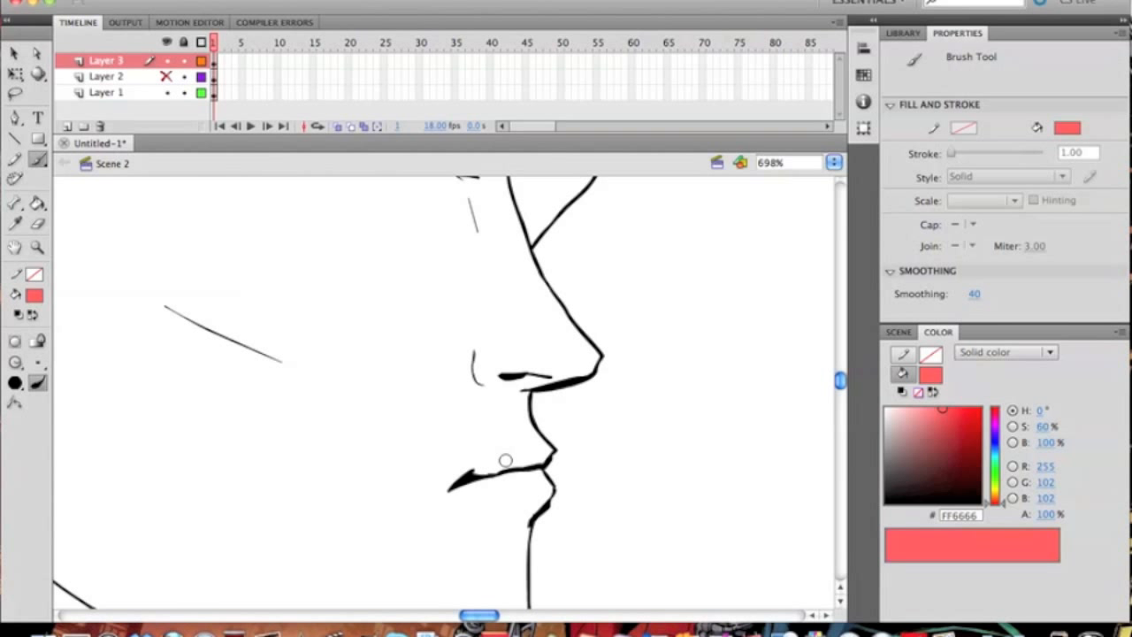
- Try Paint Inside with a scribble across the lips and a hatched freehand circle on the cheek, and undo the test strokes
mouse_move(468, 506)
mouse_down()
mouse_move(522, 462)
mouse_move(570, 447)
mouse_up()
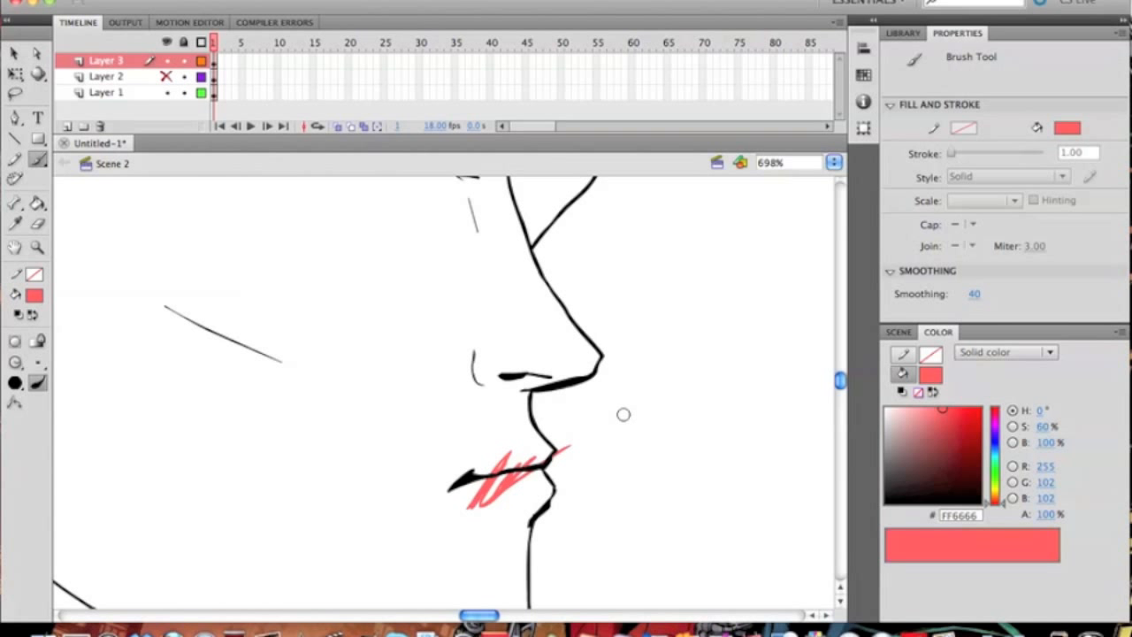
key(ctrl+z)
mouse_move(439, 477)
mouse_down()
mouse_move(652, 432)
mouse_move(331, 488)
mouse_up()
drag(437, 510, 553, 501)
key(ctrl+z)
mouse_move(237, 476)
mouse_down()
mouse_move(237, 358)
mouse_move(270, 467)
mouse_move(237, 478)
mouse_up()
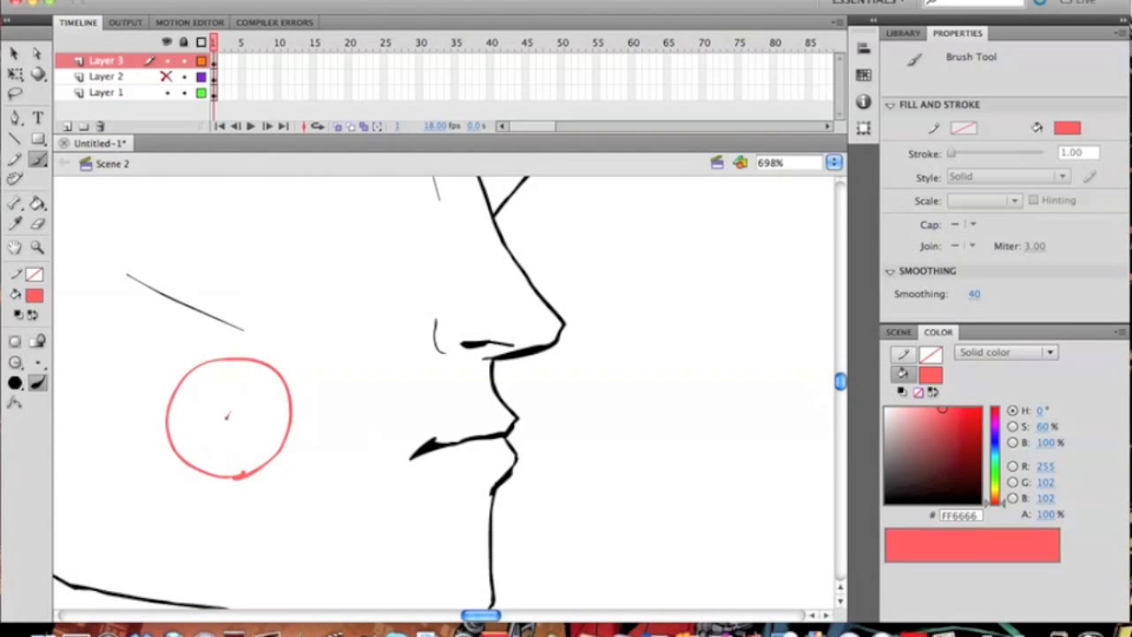
mouse_move(267, 375)
mouse_down()
mouse_move(291, 343)
mouse_move(299, 302)
mouse_up()
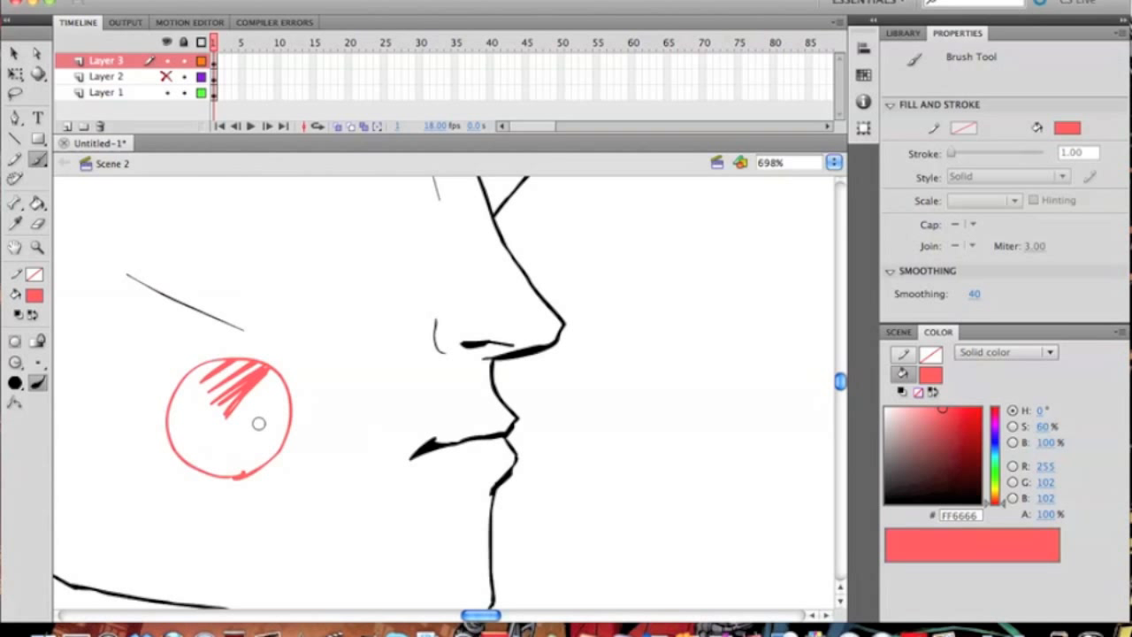
key(ctrl+z)
key(ctrl+z)
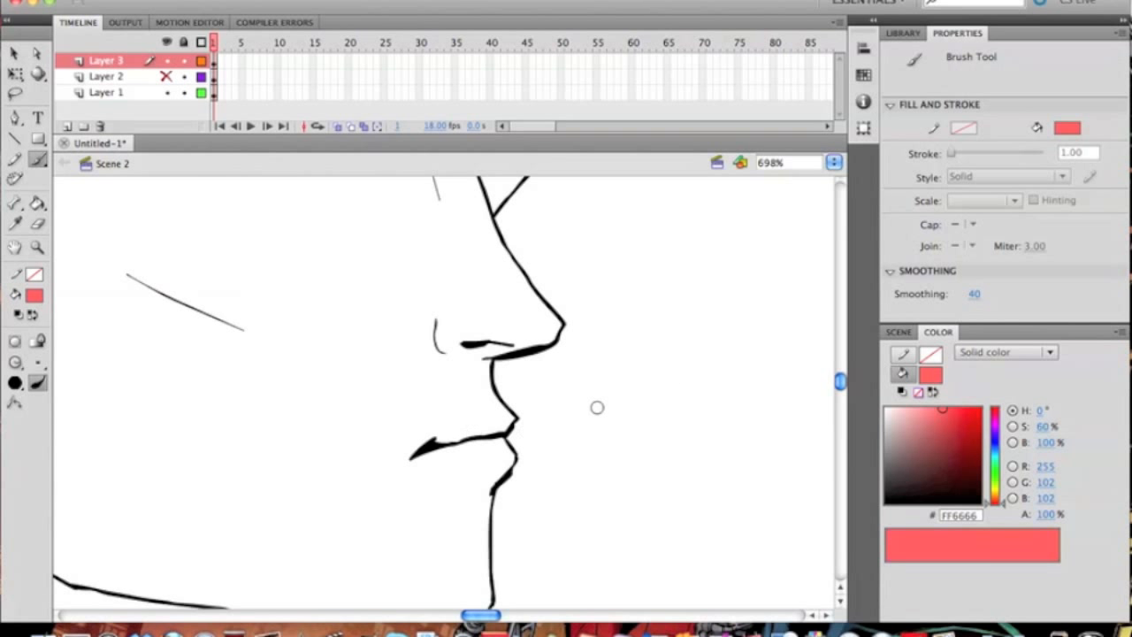
- Sketch a small sun with rays in front of the nose as a light source example, and undo all its strokes
drag(633, 323, 571, 426)
drag(561, 300, 528, 314)
drag(538, 346, 495, 390)
drag(559, 368, 527, 421)
mouse_move(595, 376)
mouse_down()
mouse_move(575, 426)
mouse_move(611, 446)
mouse_up()
scroll(566, 496, down, 5)
scroll(566, 495, left, 4)
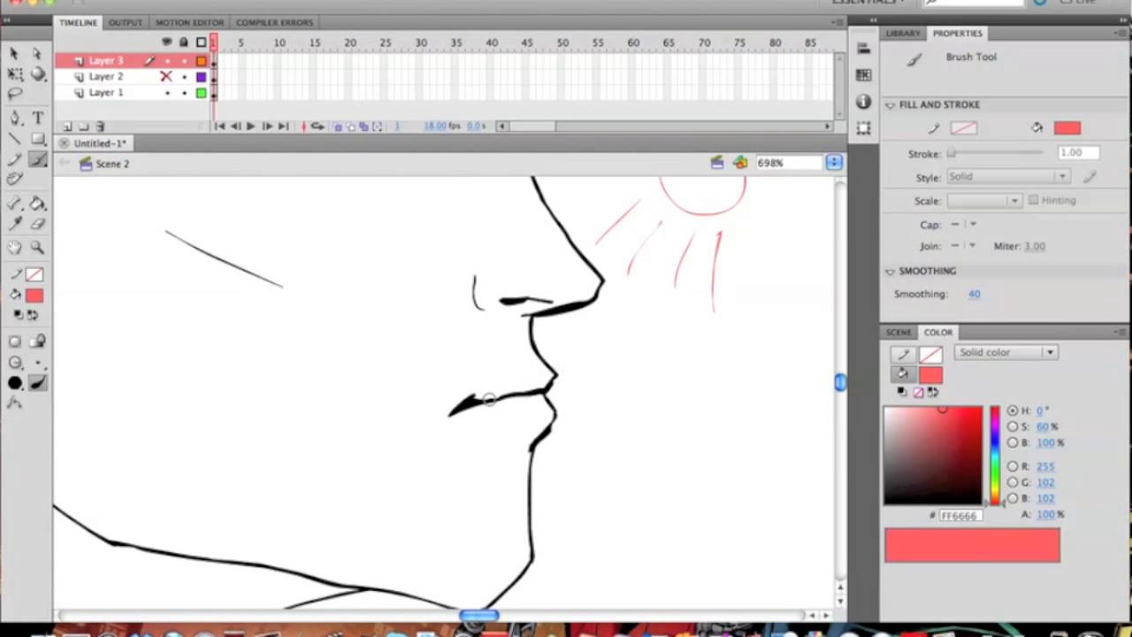
key(super+z)
key(super+z)
key(super+z)
key(super+z)
key(super+z)
key(super+z)
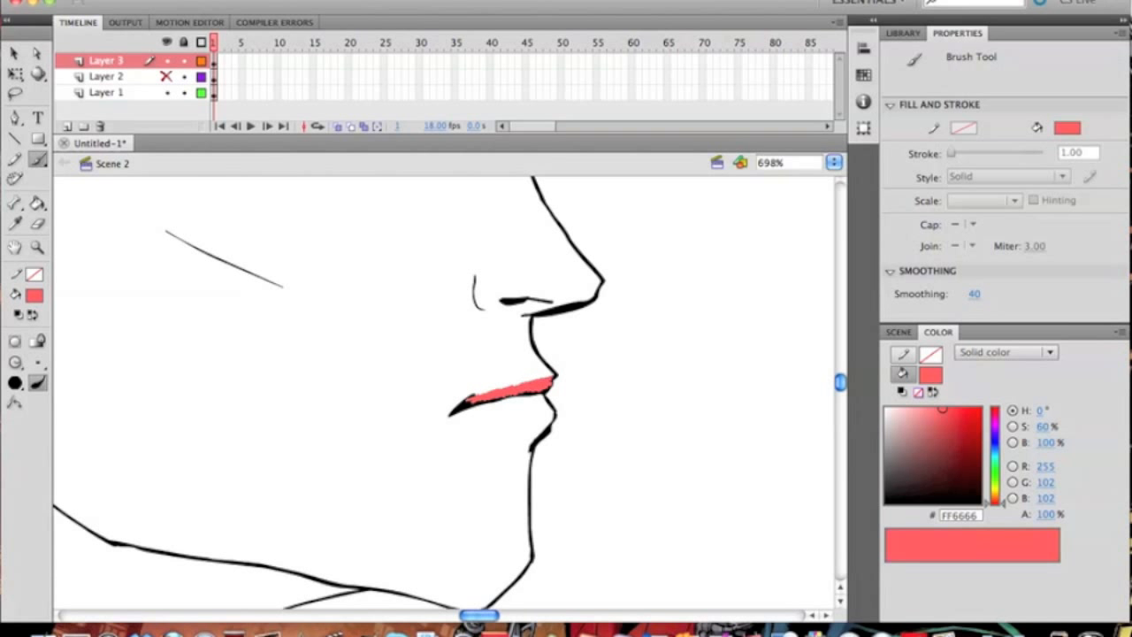
- Paint the upper lip solid #FF6666 with the Brush, covering it up to its front edge
drag(545, 386, 552, 381)
key(ctrl+z)
drag(554, 379, 556, 377)
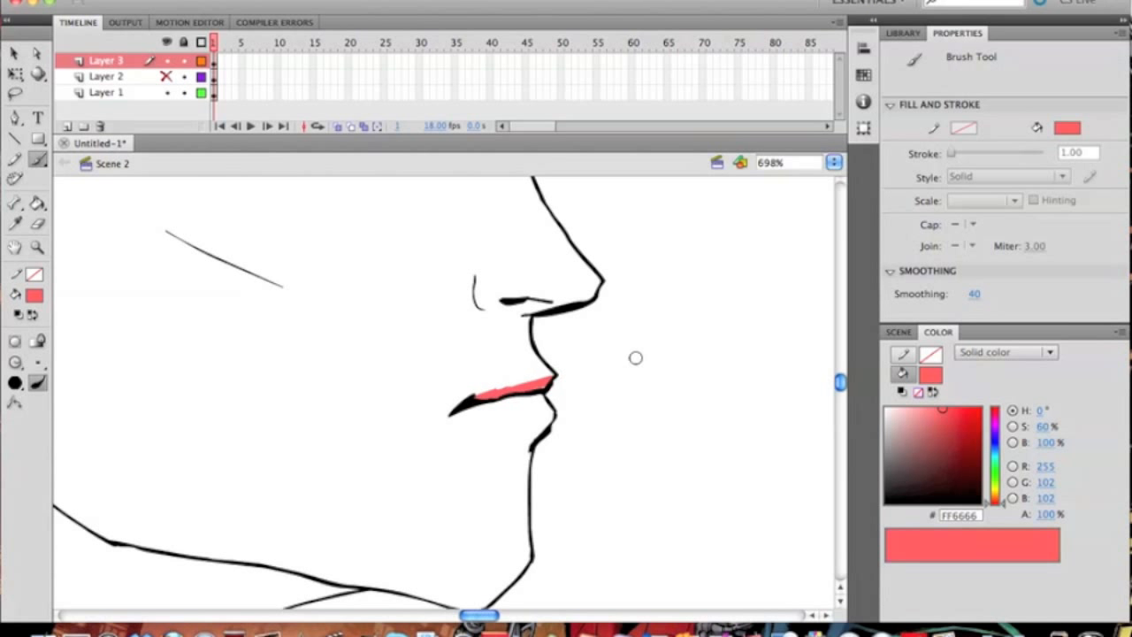
key(ctrl+z)
drag(506, 390, 527, 388)
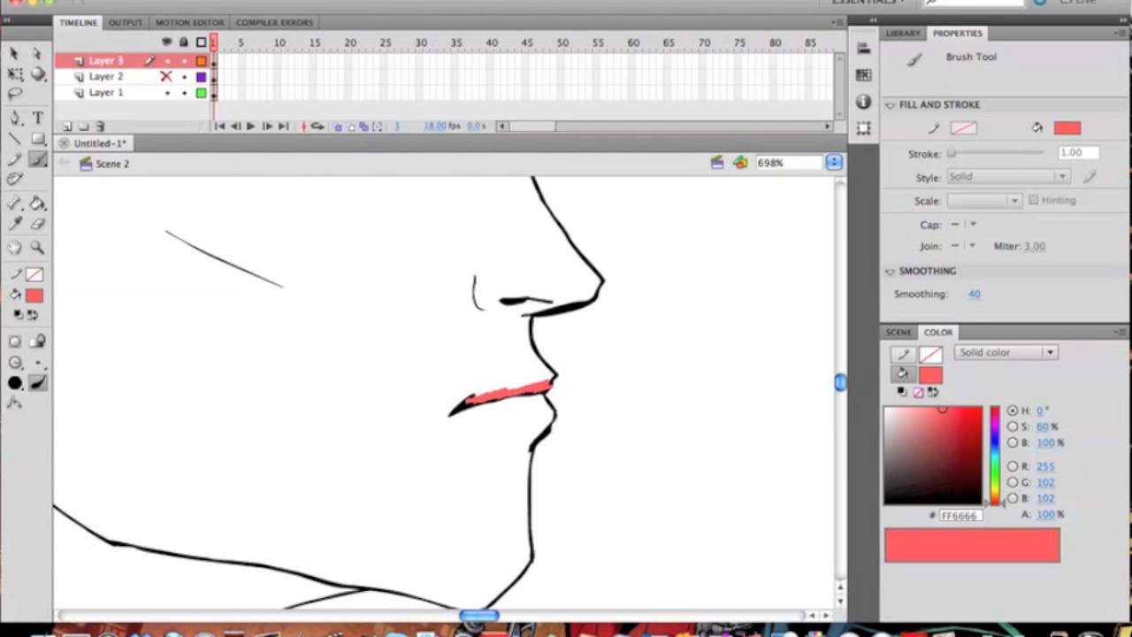
drag(550, 384, 554, 382)
- Set the fill colour to #F84646, recolour the upper lip with the Paint Bucket, and return to the Brush tool
mouse_move(653, 238)
mouse_down()
mouse_move(564, 386)
mouse_move(587, 377)
mouse_move(613, 217)
mouse_up()
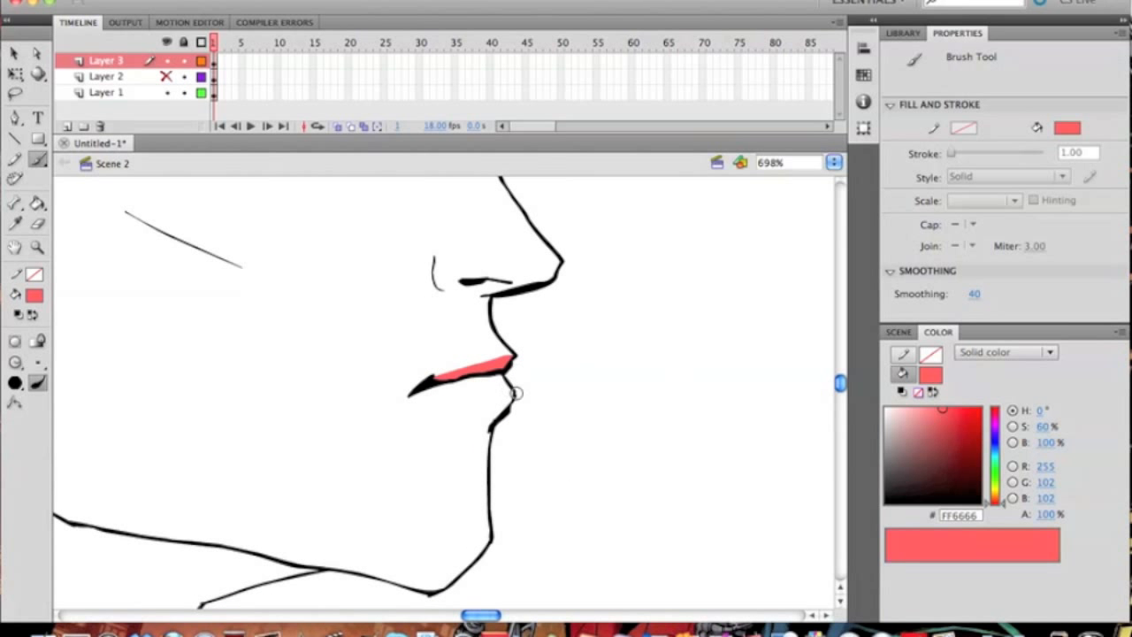
click(958, 413)
click(954, 412)
key(k)
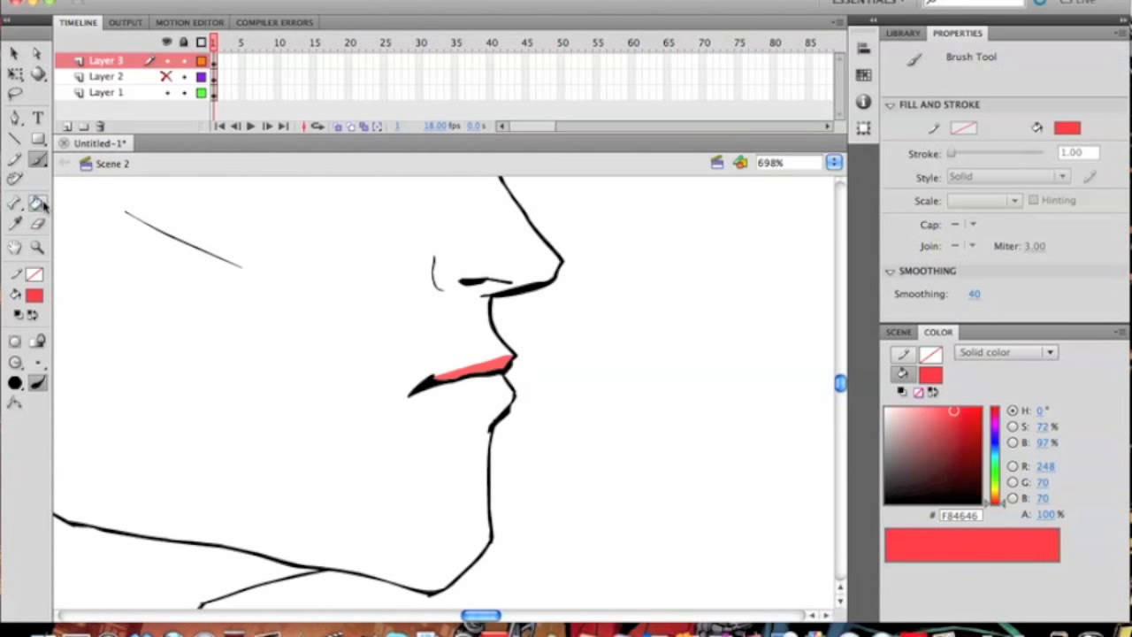
click(37, 159)
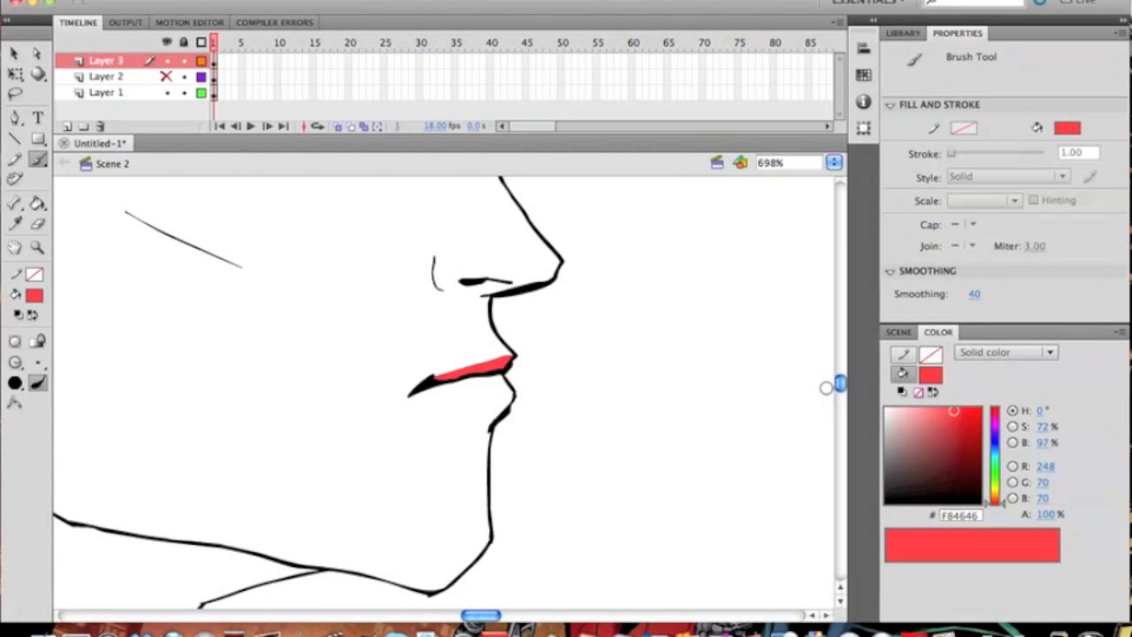
- Set the fill colour to #F88181, brush the lower lip's bottom edge, and fill the lip with the Paint Bucket
drag(954, 428, 930, 410)
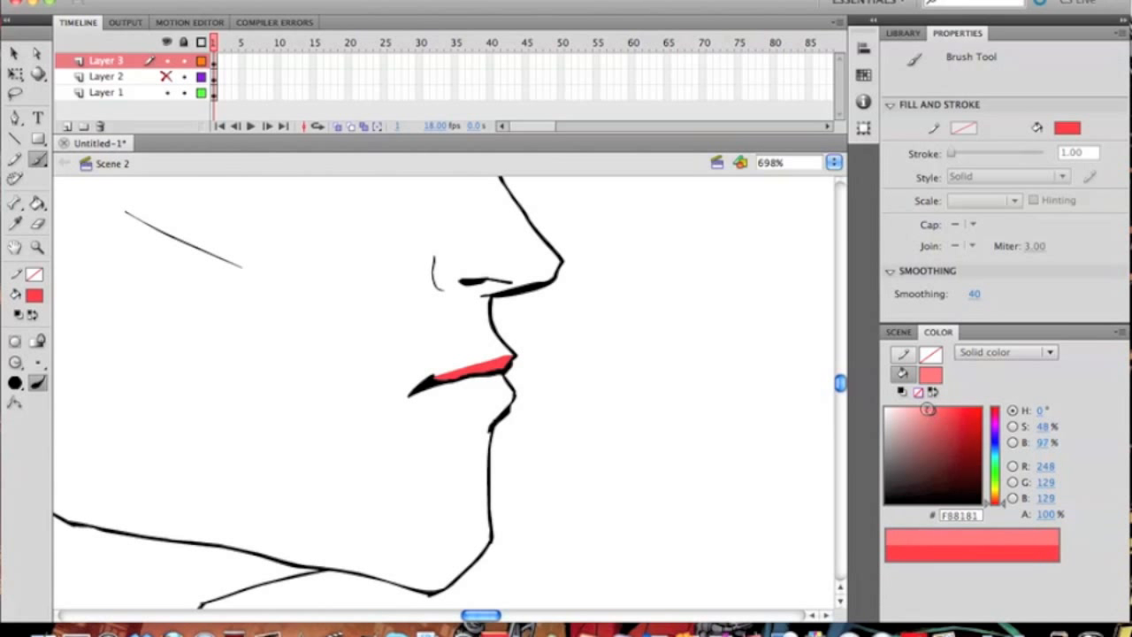
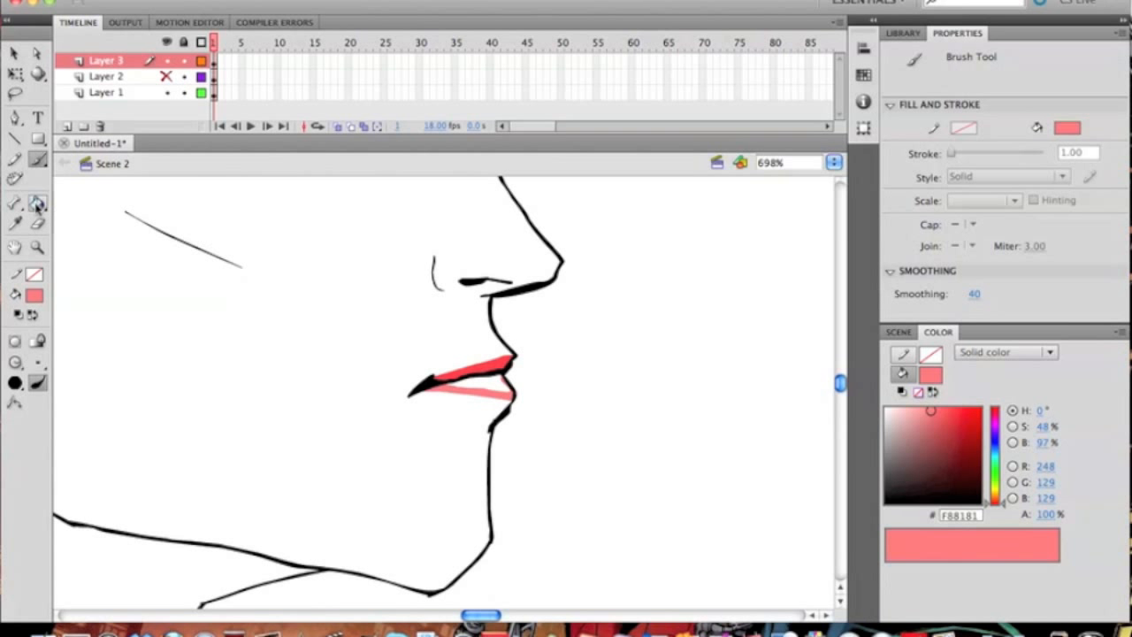
click(38, 202)
click(473, 382)
- Set the fill colour to #A6A6FF and brush eye shadow onto the upper eyelid above the lash line
mouse_move(583, 446)
mouse_down()
mouse_move(569, 511)
mouse_move(576, 594)
mouse_up()
mouse_move(510, 371)
mouse_down()
mouse_move(675, 399)
mouse_move(361, 353)
mouse_move(377, 506)
mouse_up()
mouse_move(262, 312)
mouse_down()
mouse_move(412, 373)
mouse_move(420, 360)
mouse_up()
click(37, 159)
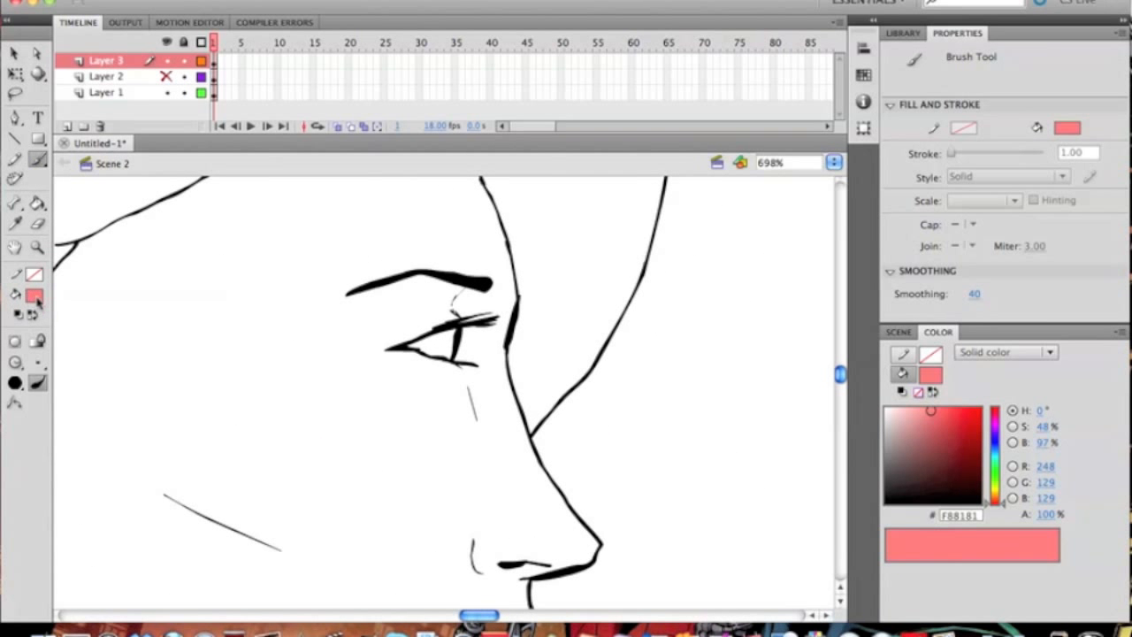
click(32, 301)
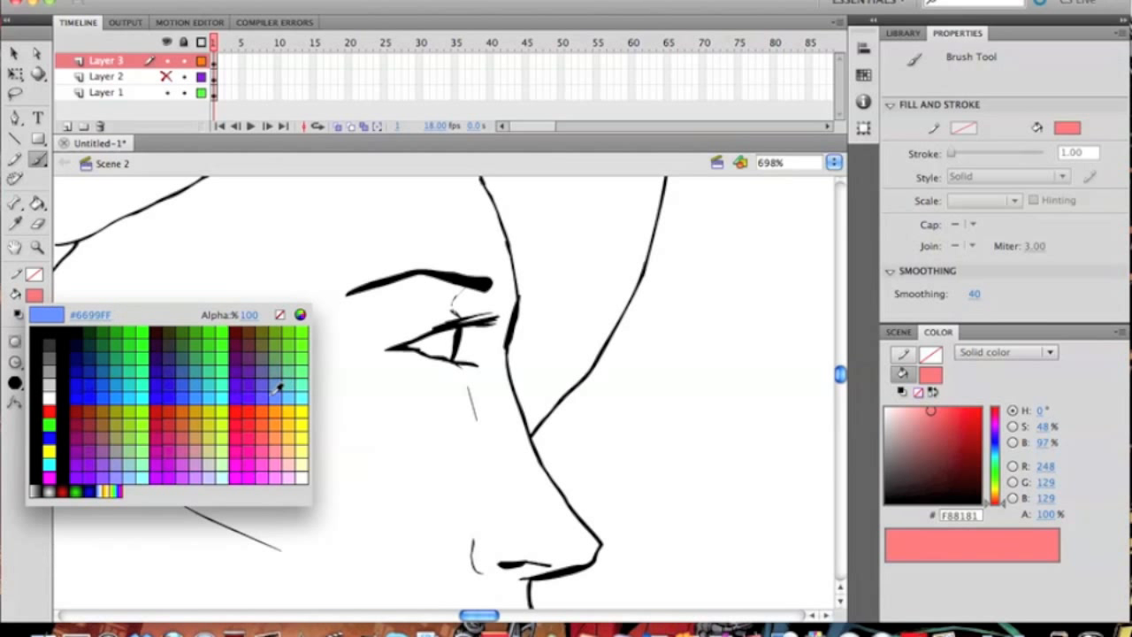
click(274, 393)
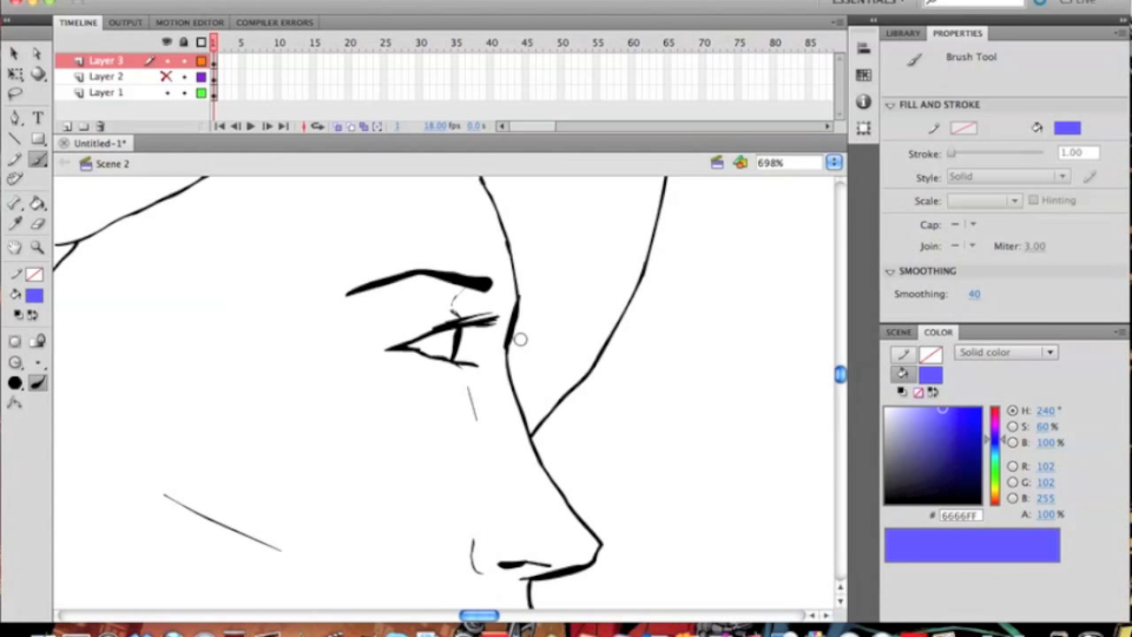
drag(926, 416, 918, 408)
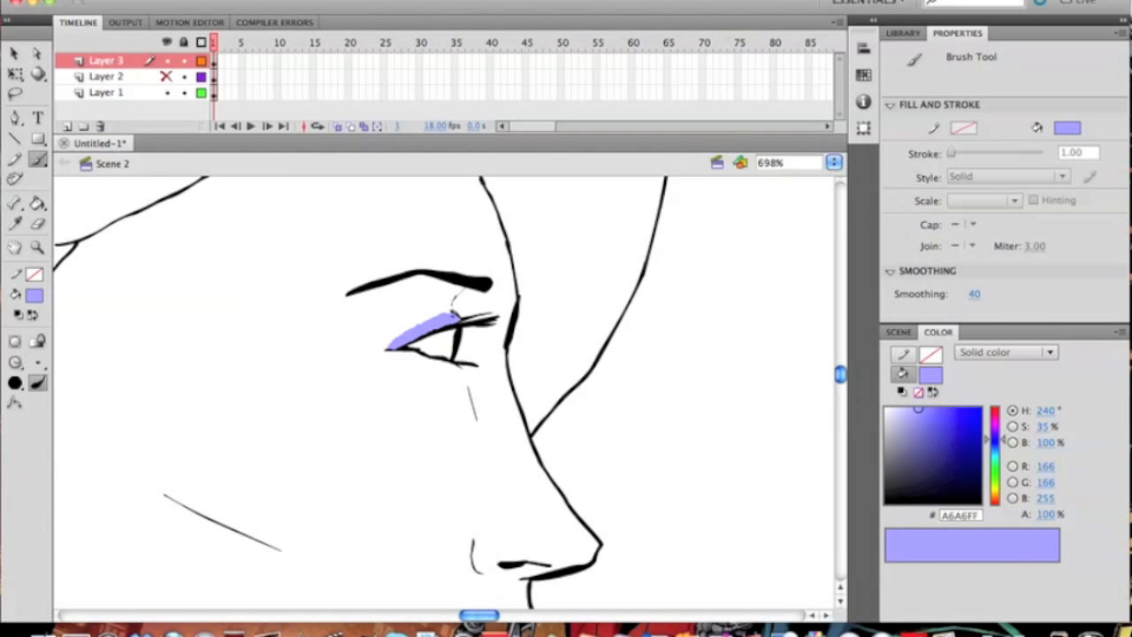
drag(450, 318, 455, 316)
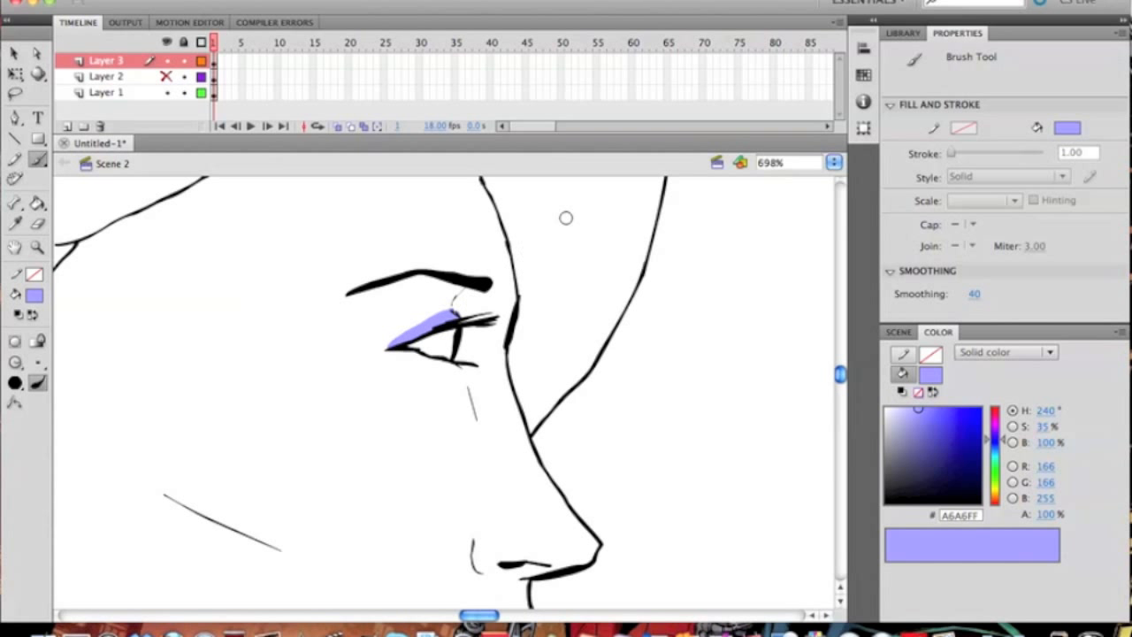
- Examine the coloured lips and eyelid, both within the whole profile and up close
drag(327, 445, 337, 389)
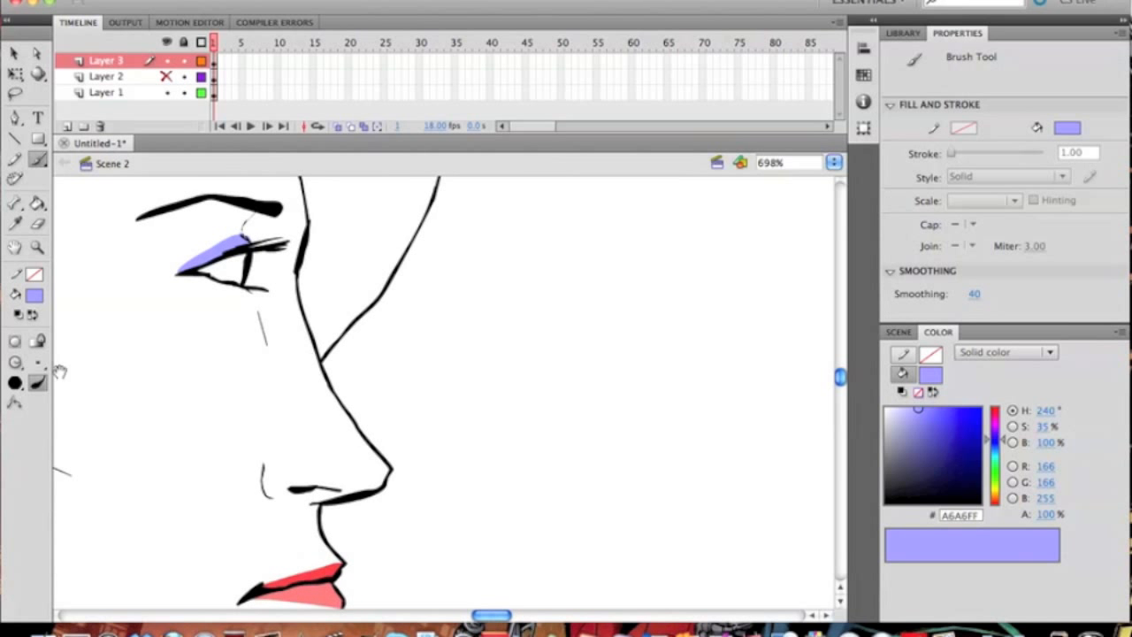
drag(60, 371, 161, 338)
click(37, 248)
alt+click(356, 338)
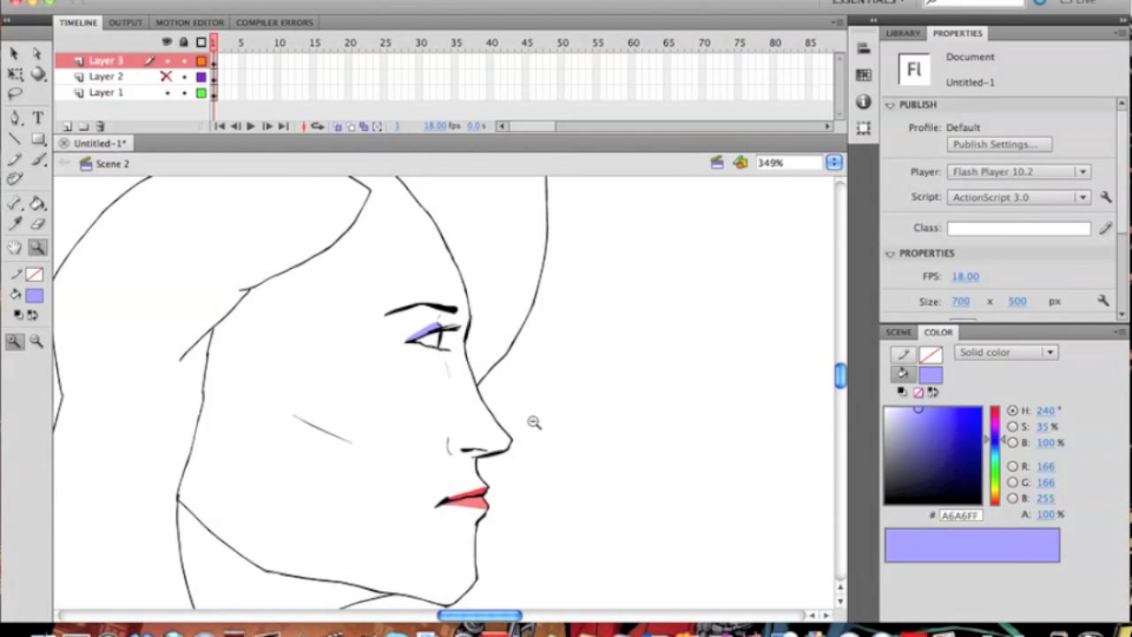
alt+click(534, 422)
drag(367, 380, 417, 372)
click(434, 352)
click(433, 352)
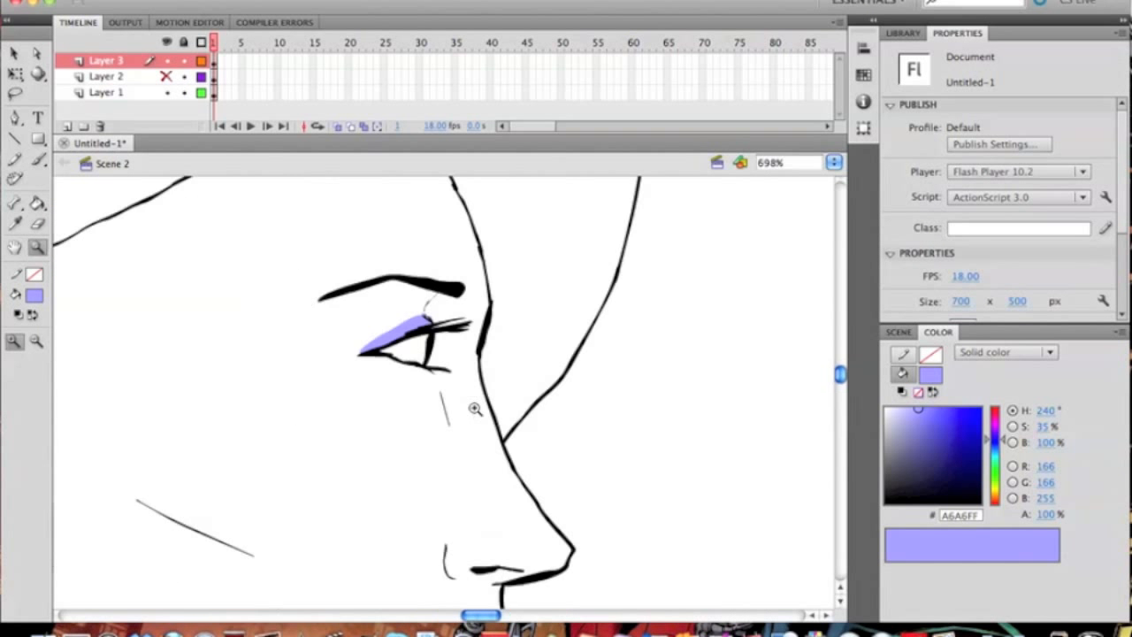
drag(425, 460, 436, 366)
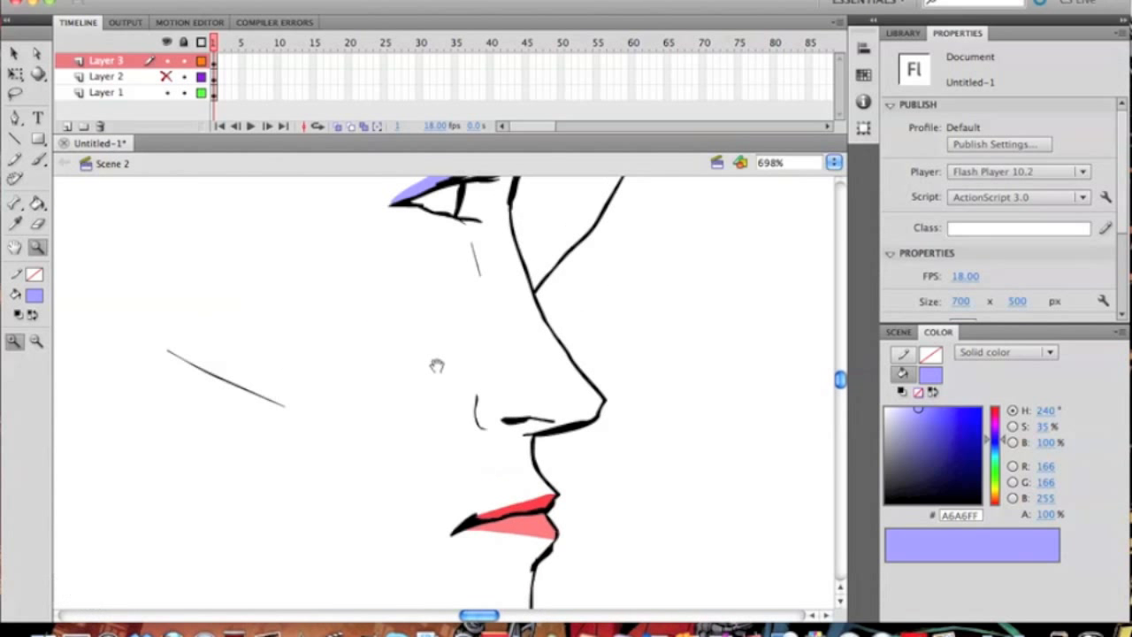
- Set the fill colour to skin tone #FFC7A6 and fill the profile's face with the Paint Bucket
click(39, 205)
drag(994, 473, 995, 502)
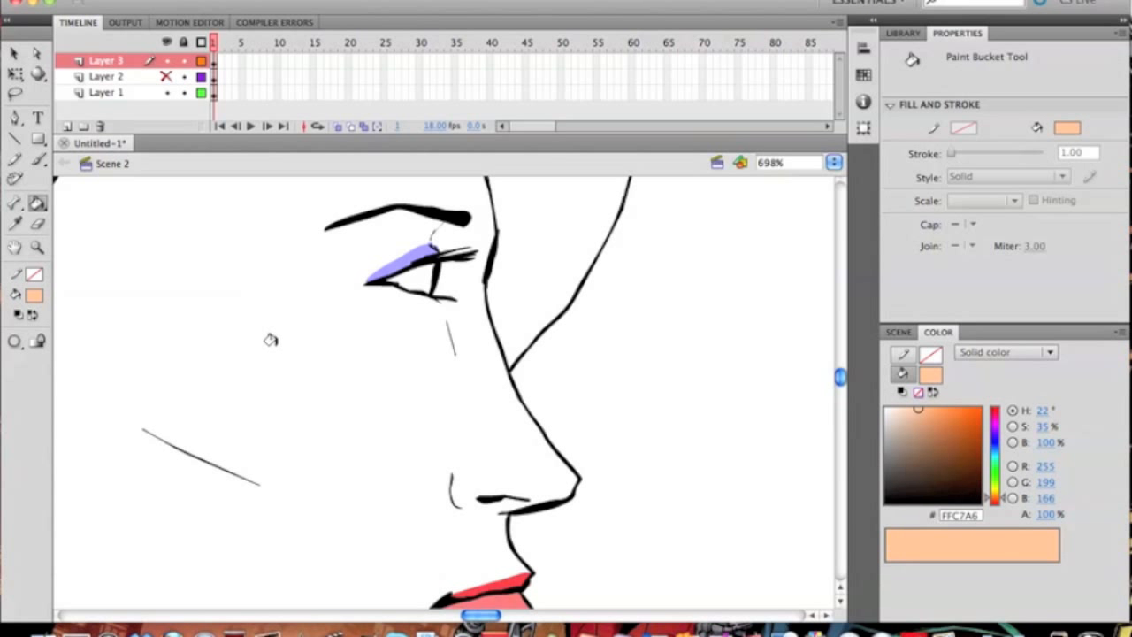
click(36, 248)
alt+click(182, 323)
alt+click(433, 469)
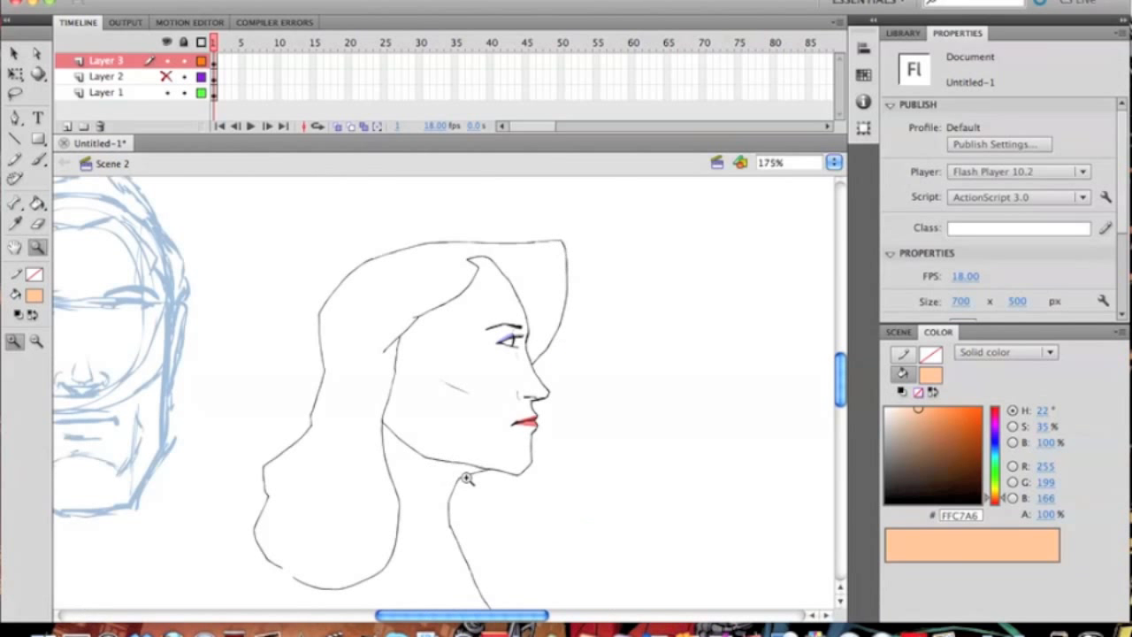
drag(466, 477, 415, 421)
click(37, 202)
click(380, 371)
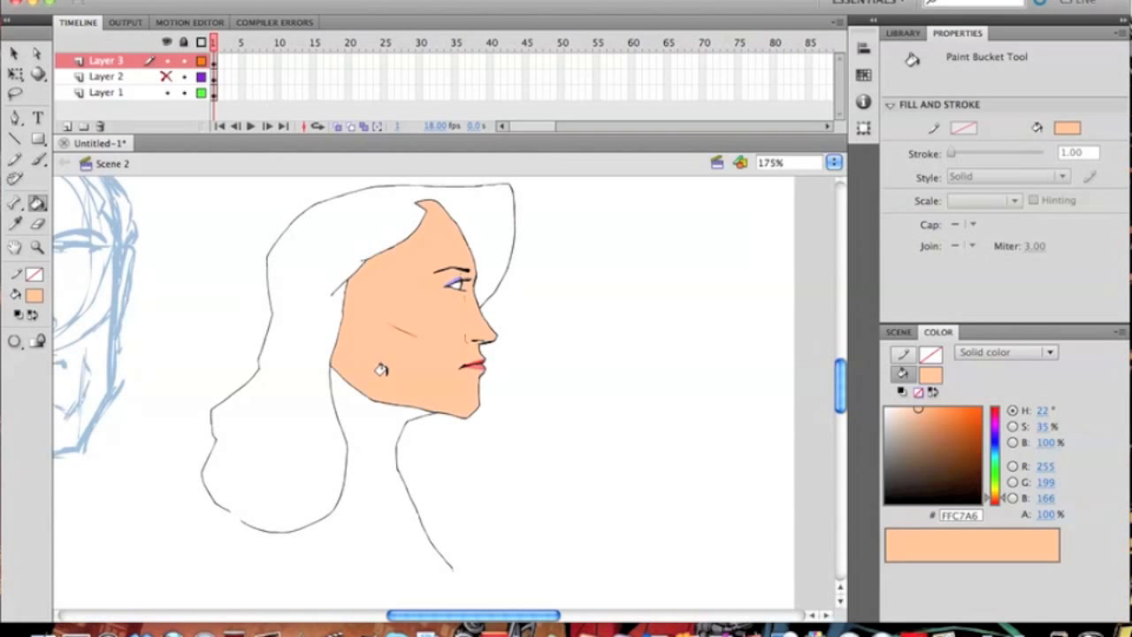
- Set the fill colour to #D69A77, brush a shadow outline around the eye socket, and fill it with the Paint Bucket
scroll(522, 386, right, 5)
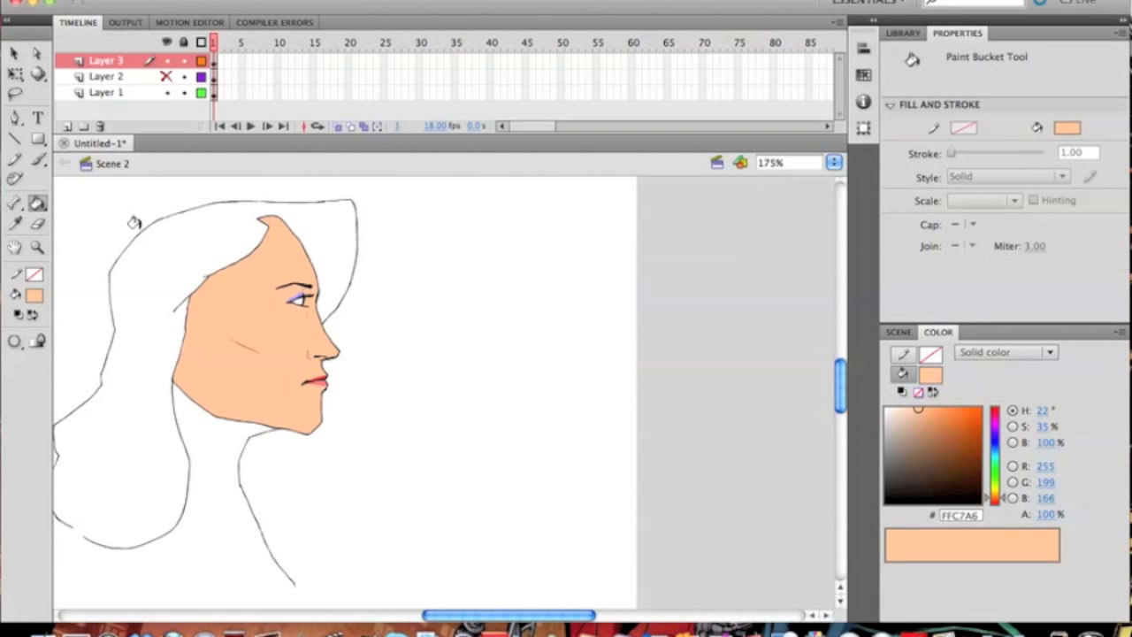
click(37, 247)
click(342, 350)
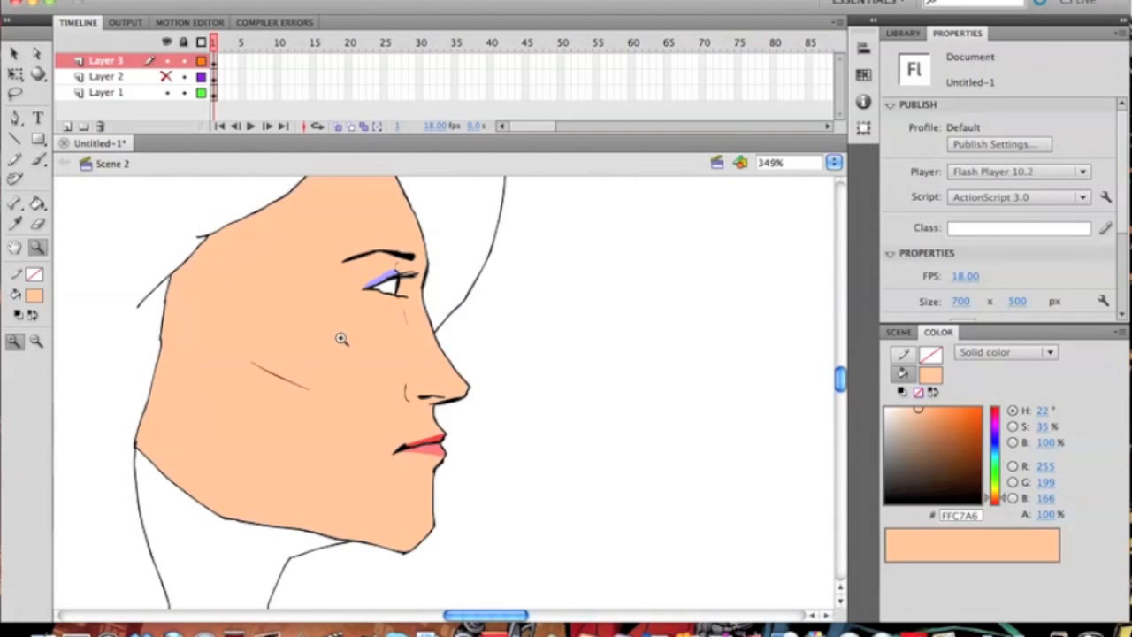
click(341, 338)
scroll(460, 336, right, 3)
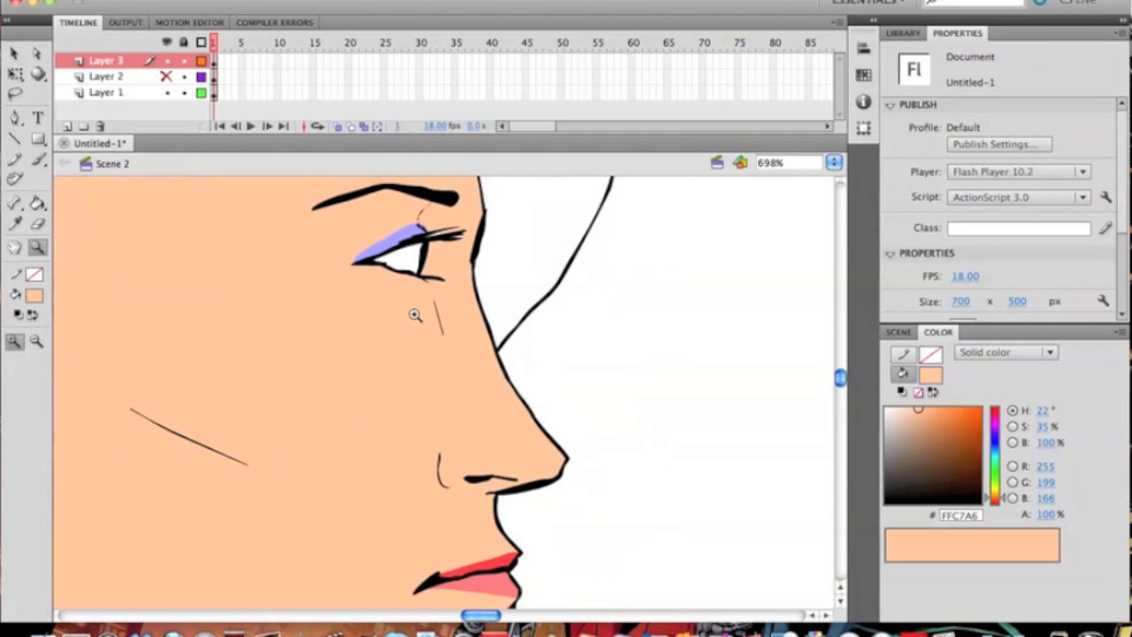
click(37, 202)
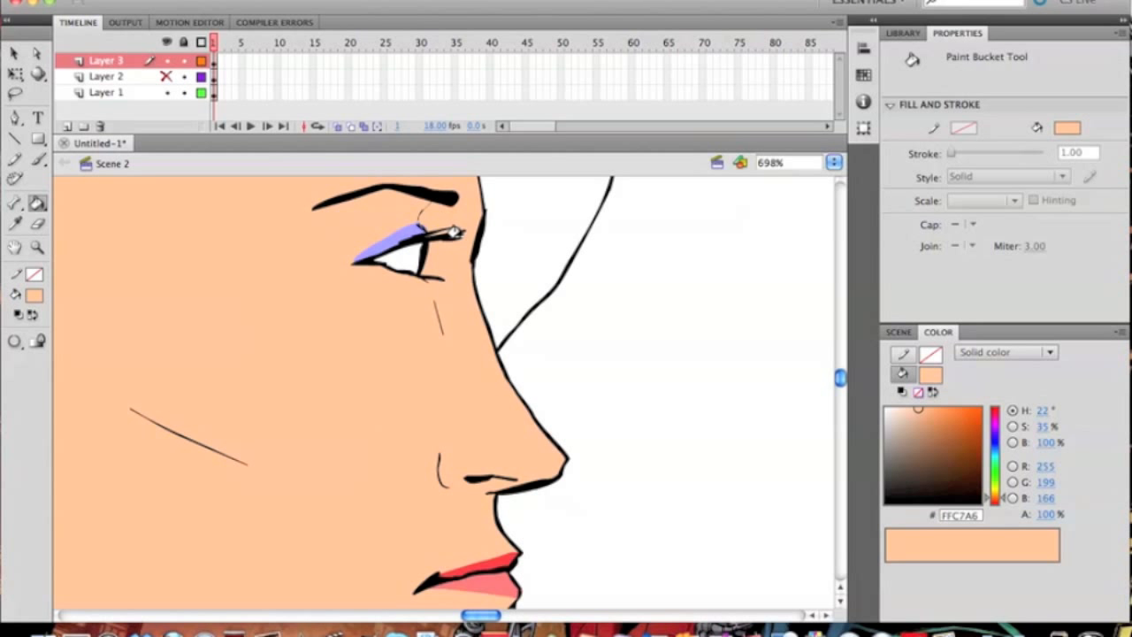
drag(319, 422, 403, 325)
drag(576, 387, 455, 403)
drag(919, 420, 928, 424)
drag(212, 320, 268, 475)
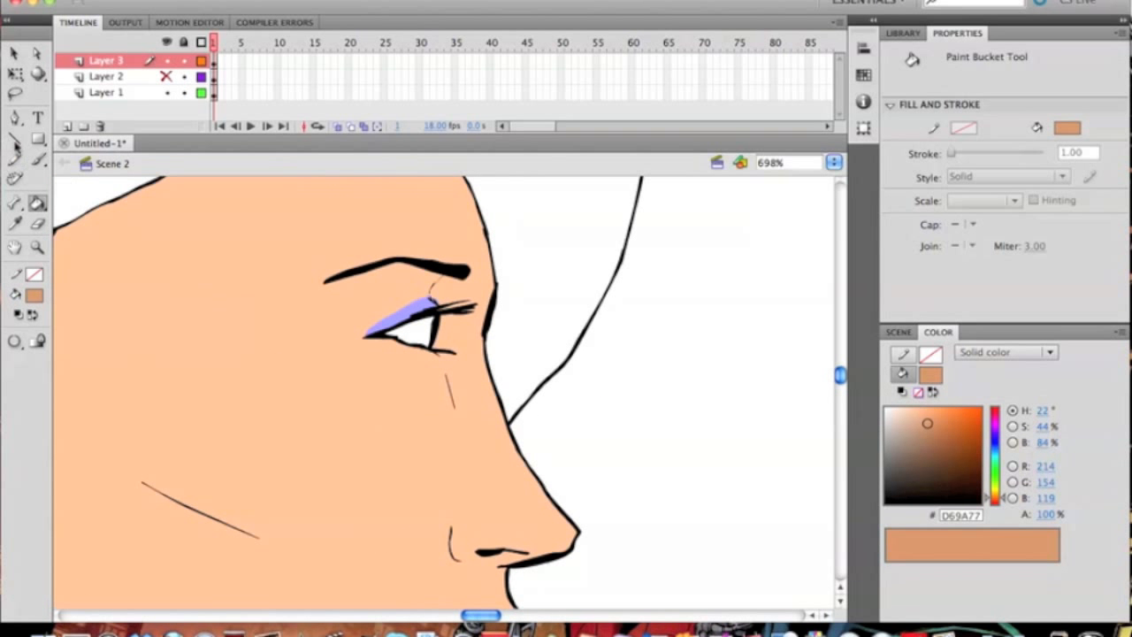
click(37, 160)
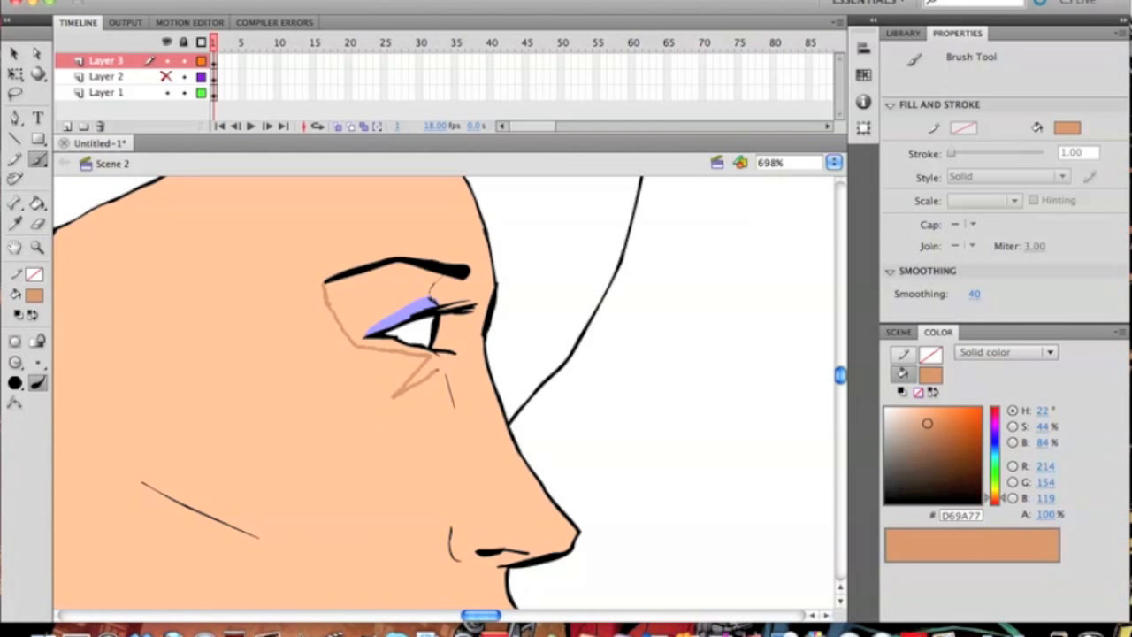
key(super+z)
key(k)
click(389, 291)
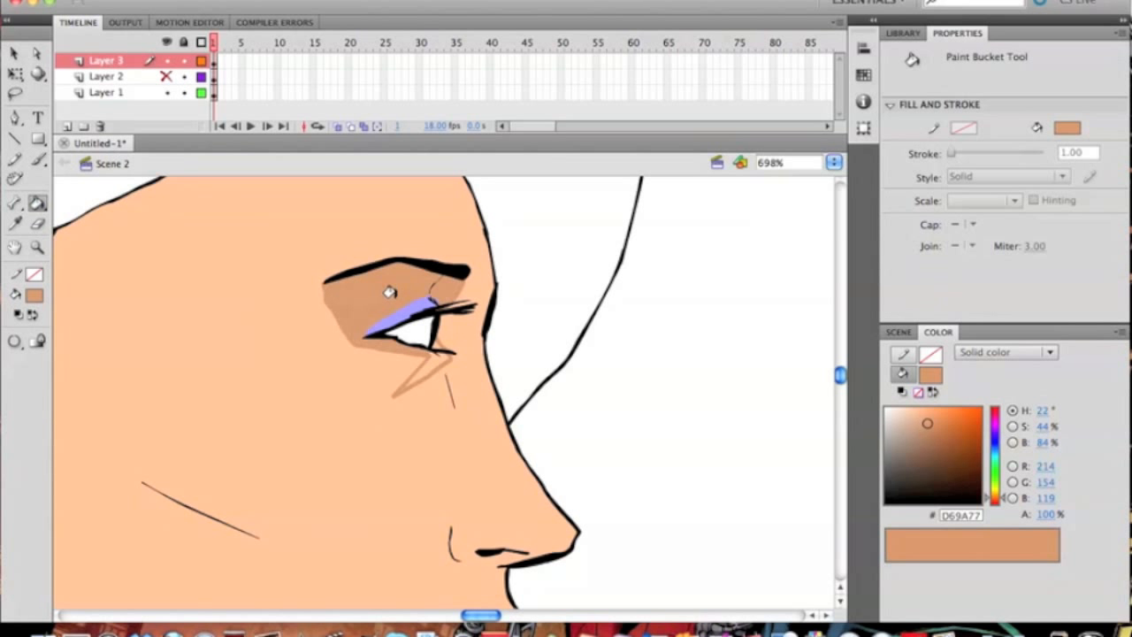
- Brush shadow outlines under the nose and below the lower lip, and fill both with the #D69A77 skin shade
scroll(524, 409, down, 5)
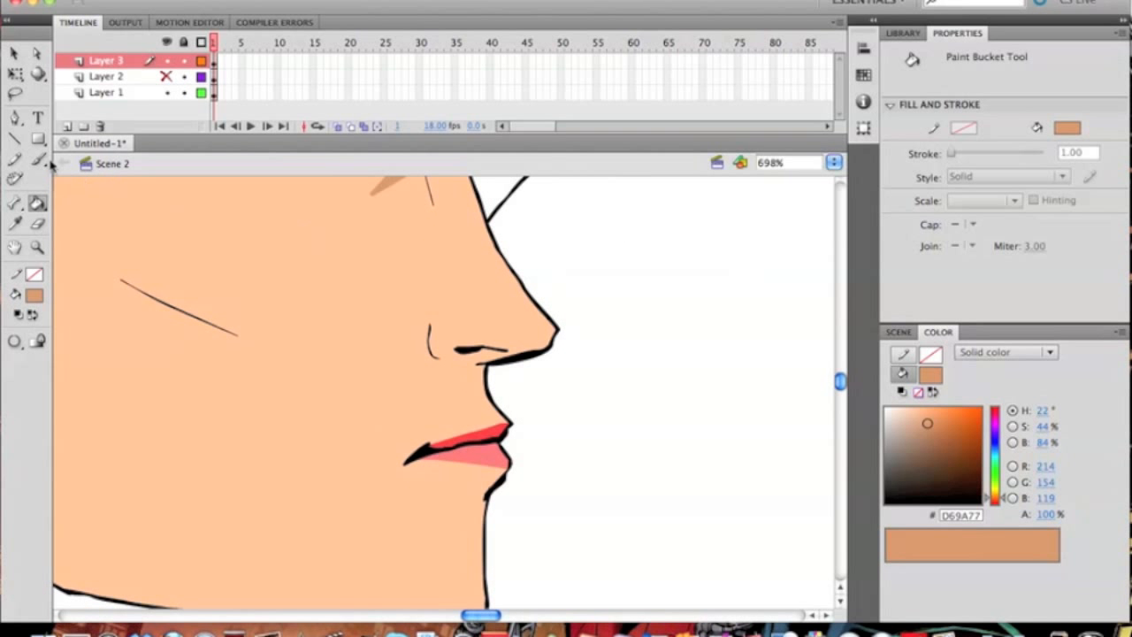
key(b)
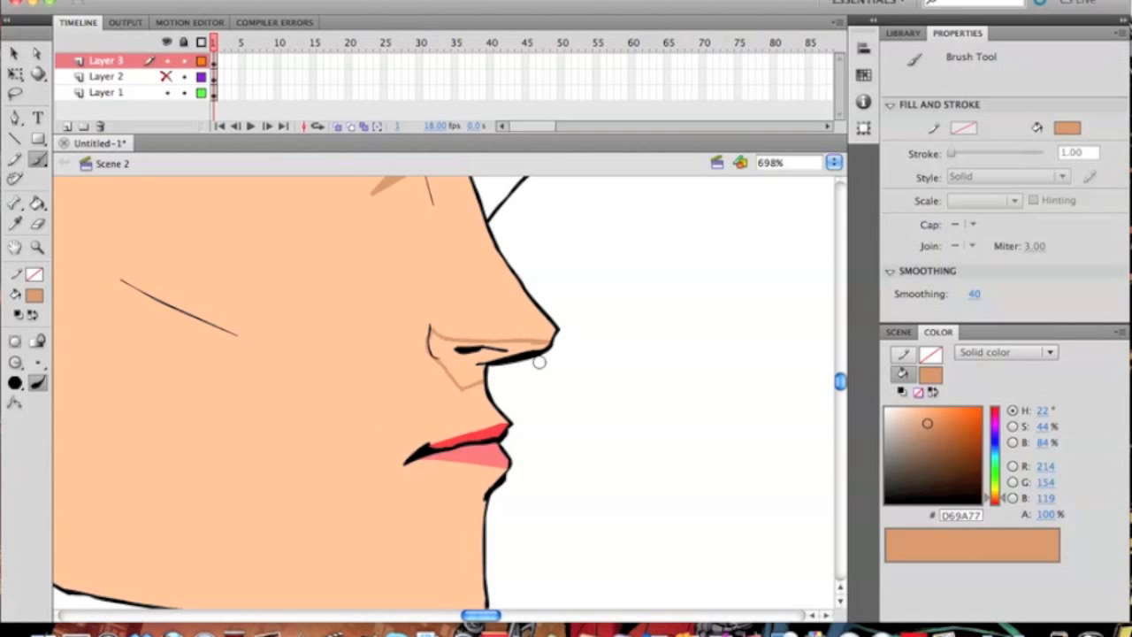
scroll(451, 412, down, 2)
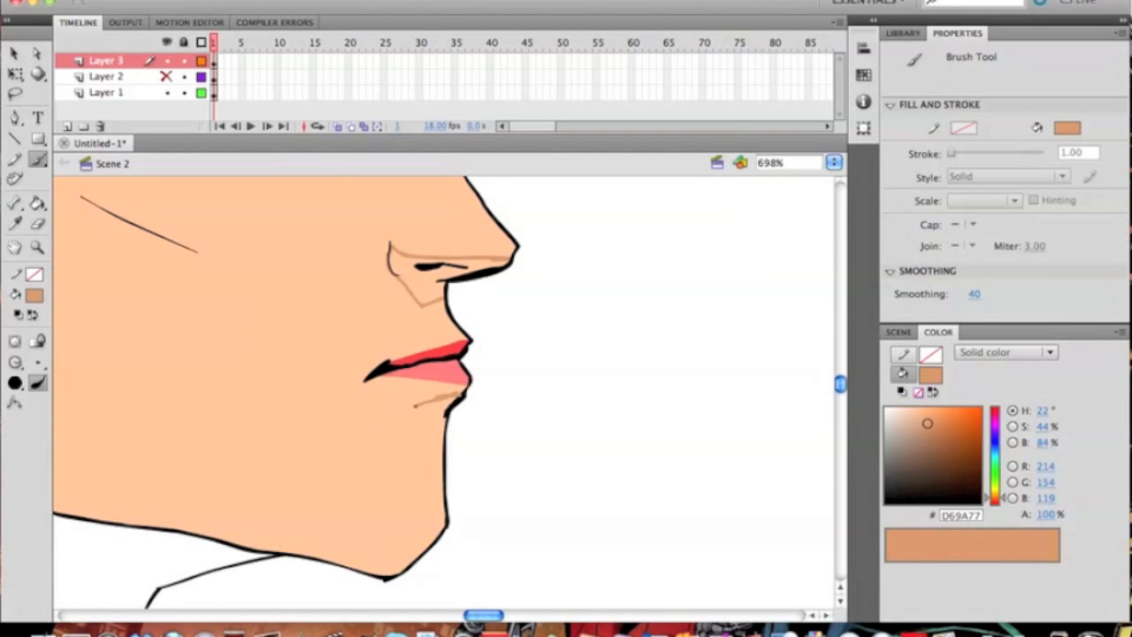
click(37, 202)
click(427, 400)
click(466, 263)
- Brush a shadow outline between the eye and the bridge of the nose, and fill it with the Paint Bucket
drag(475, 262, 570, 472)
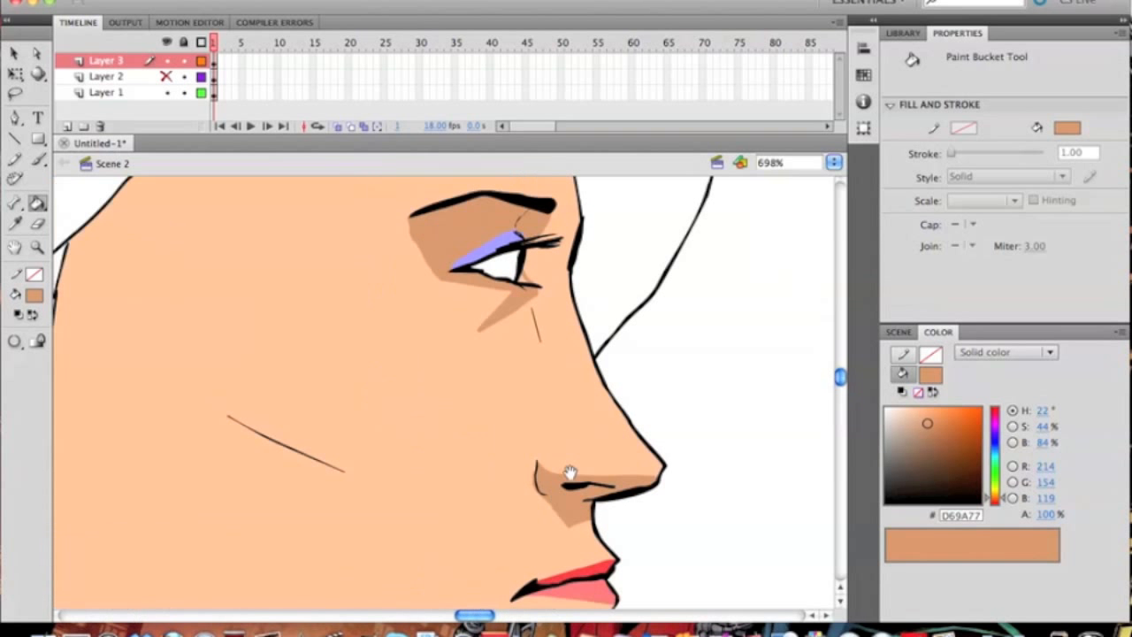
mouse_move(576, 387)
mouse_down()
mouse_move(438, 427)
mouse_move(589, 415)
mouse_up()
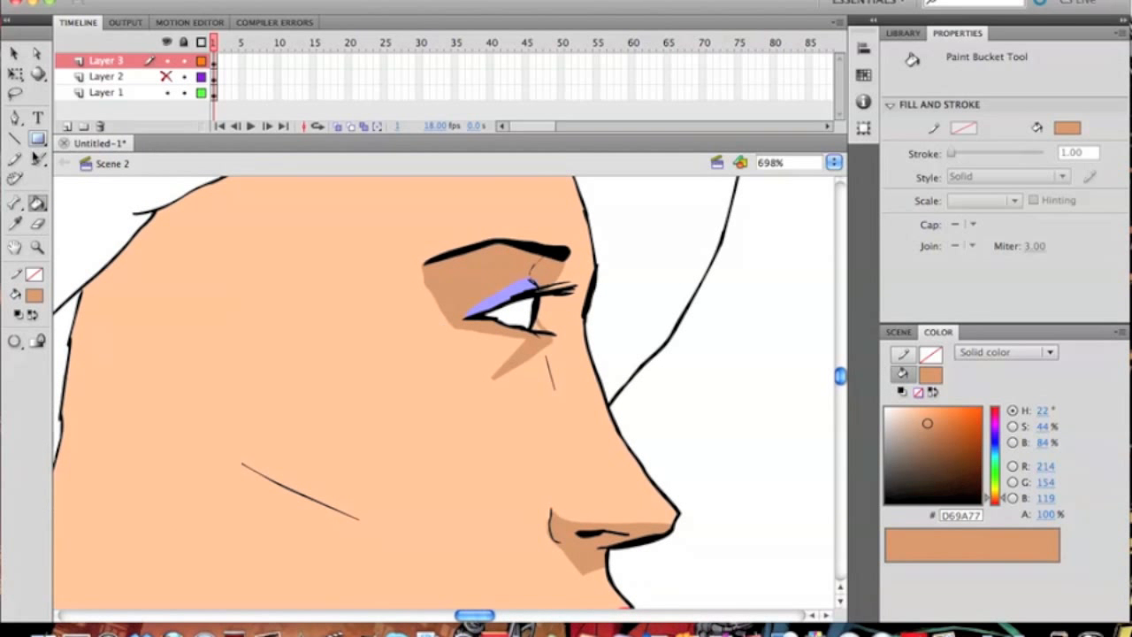
key(b)
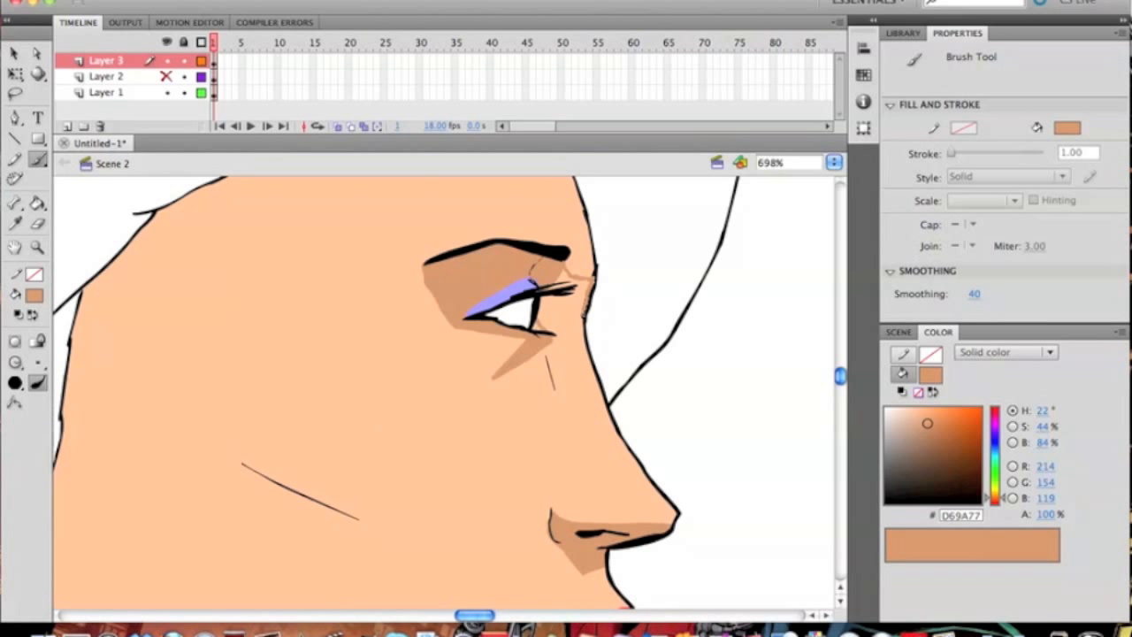
click(37, 203)
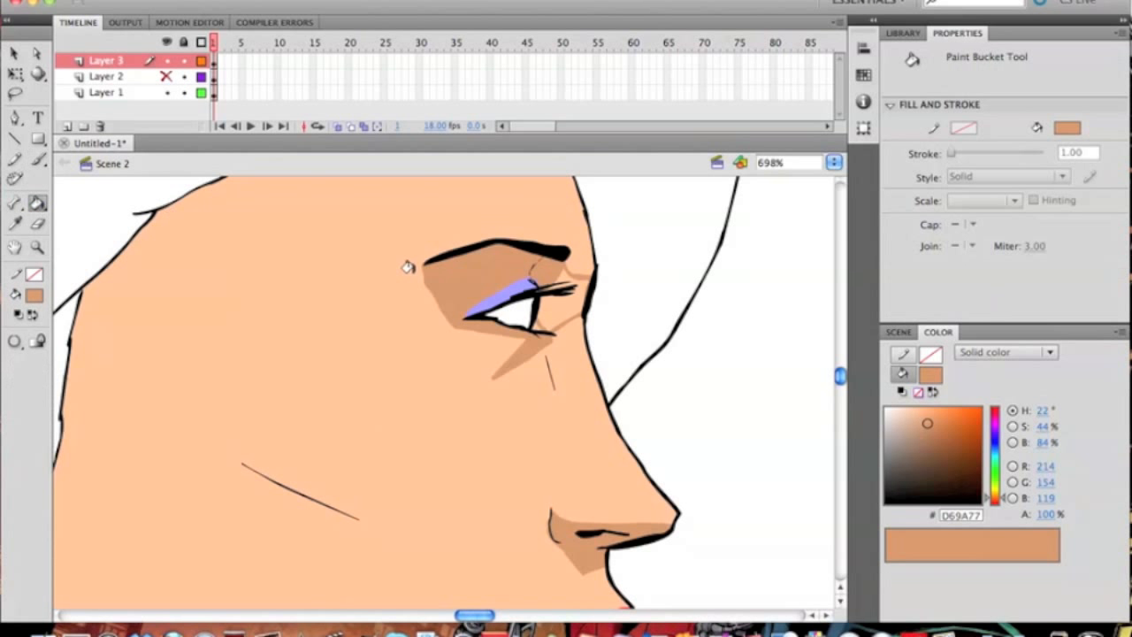
mouse_move(463, 406)
mouse_down()
mouse_move(562, 337)
mouse_move(639, 306)
mouse_move(529, 450)
mouse_up()
- Brush a shading boundary line from the hairline down the forehead to the eyebrow
drag(132, 240, 94, 353)
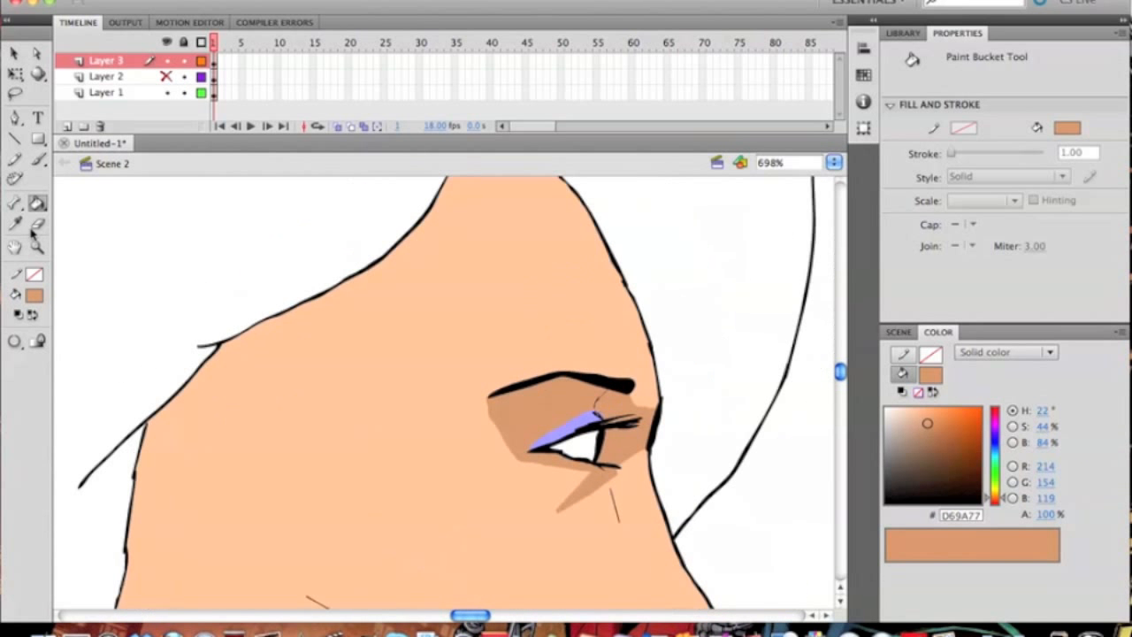
click(39, 160)
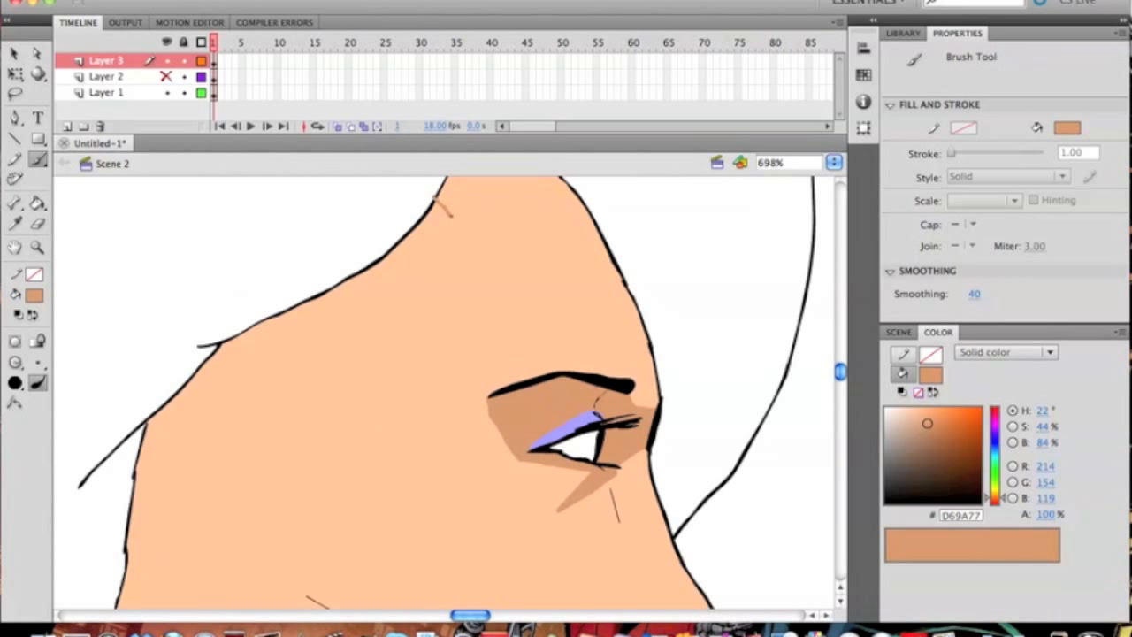
drag(725, 346, 408, 314)
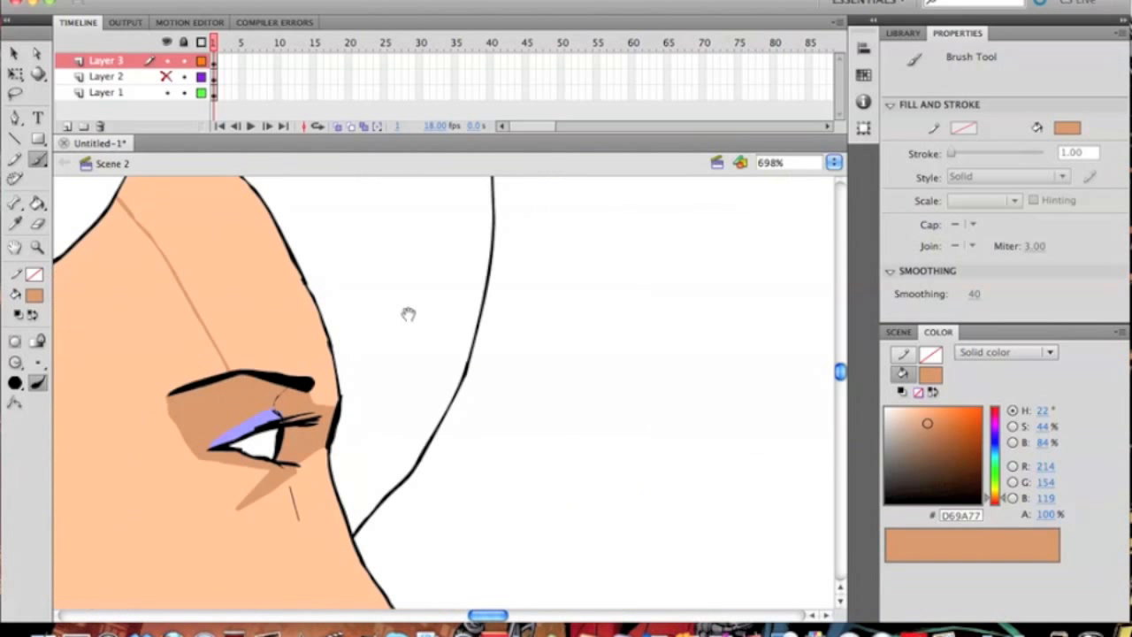
scroll(446, 388, down, 4)
scroll(445, 389, left, 4)
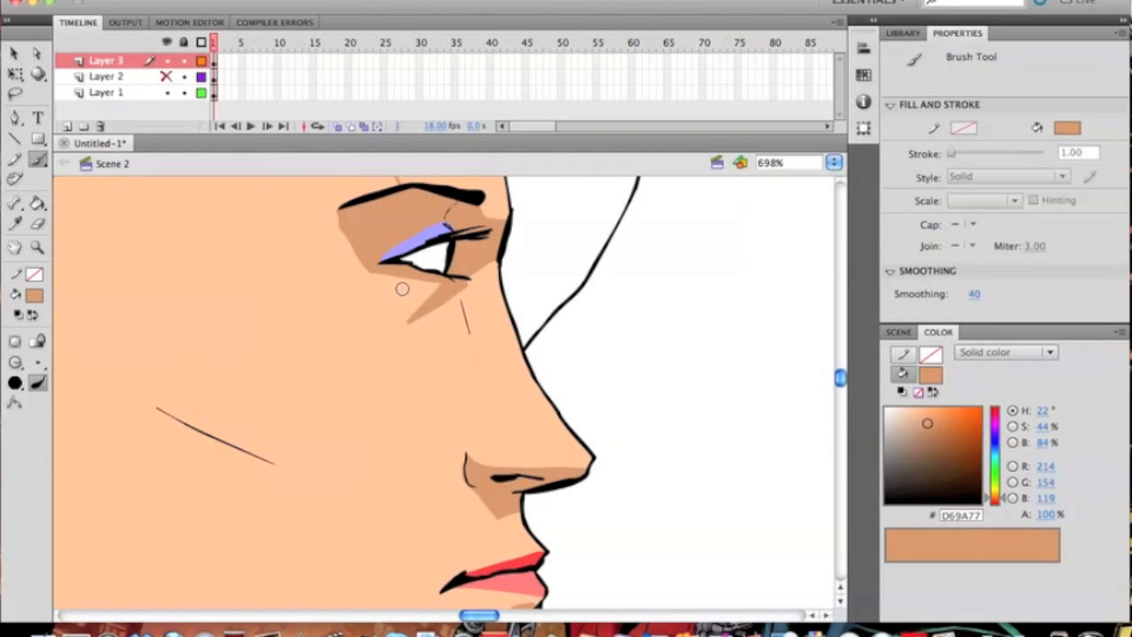
mouse_move(613, 333)
mouse_down()
mouse_move(415, 452)
mouse_move(325, 538)
mouse_up()
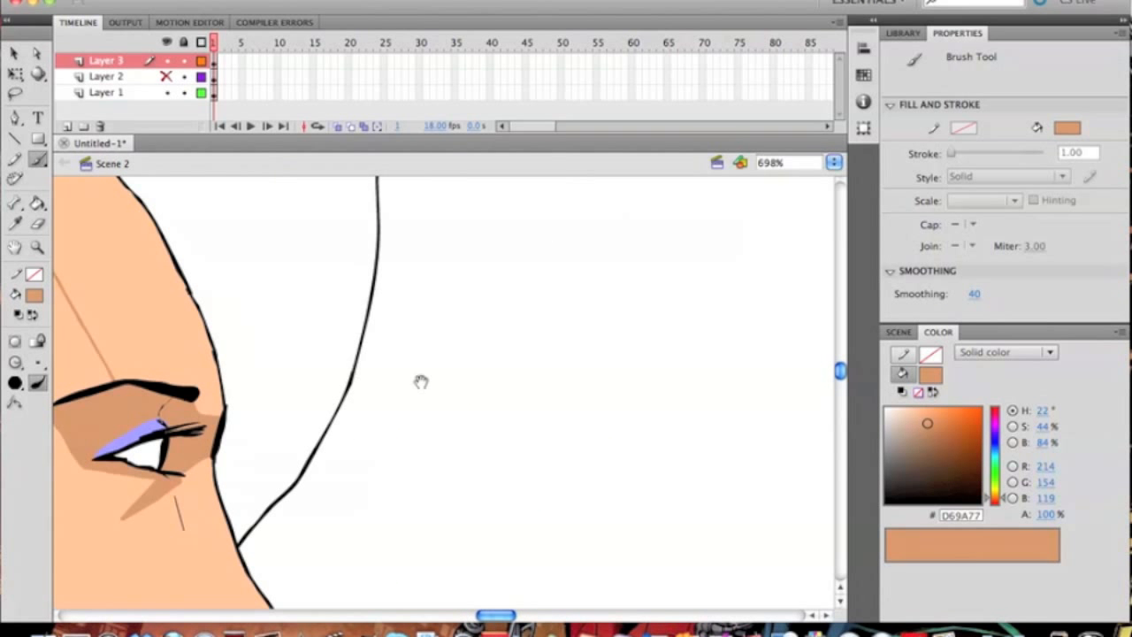
drag(421, 381, 692, 193)
scroll(467, 359, down, 2)
scroll(467, 359, left, 3)
- Brush the shading boundary from the eye shadow across the cheek, angling in at the cheekbone and running down to the chin
drag(474, 237, 420, 298)
key(super+z)
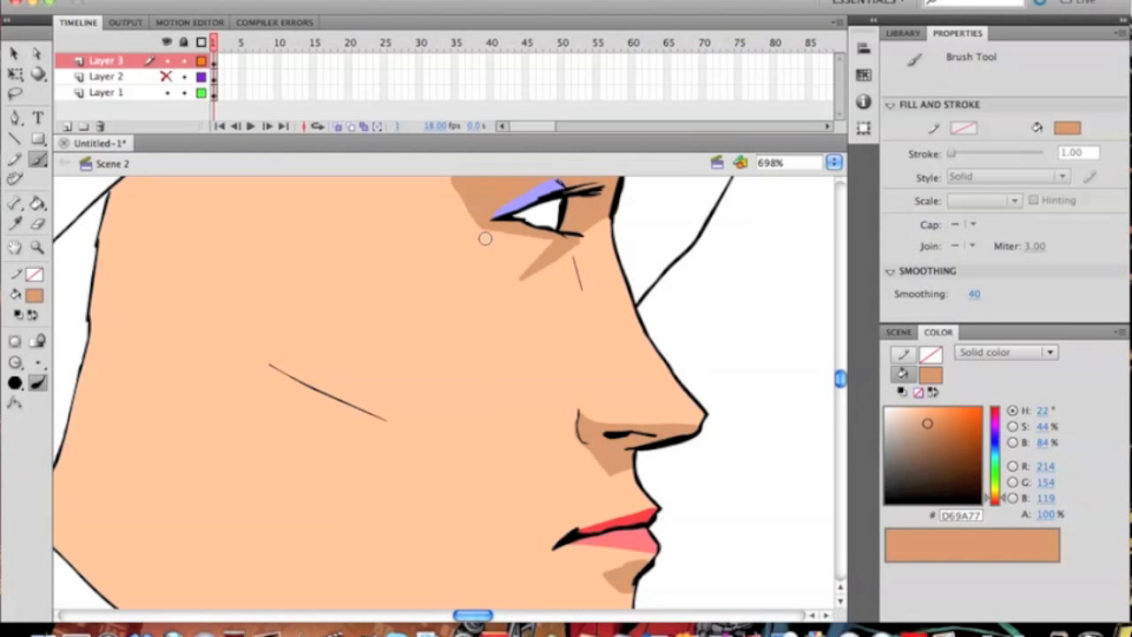
mouse_move(460, 239)
mouse_down()
mouse_move(452, 449)
mouse_move(427, 412)
mouse_move(496, 338)
mouse_move(421, 418)
mouse_up()
mouse_move(420, 467)
mouse_down()
mouse_move(506, 383)
mouse_move(491, 361)
mouse_up()
drag(478, 496, 482, 515)
key(super+z)
mouse_move(489, 498)
mouse_down()
mouse_move(390, 314)
mouse_move(410, 423)
mouse_up()
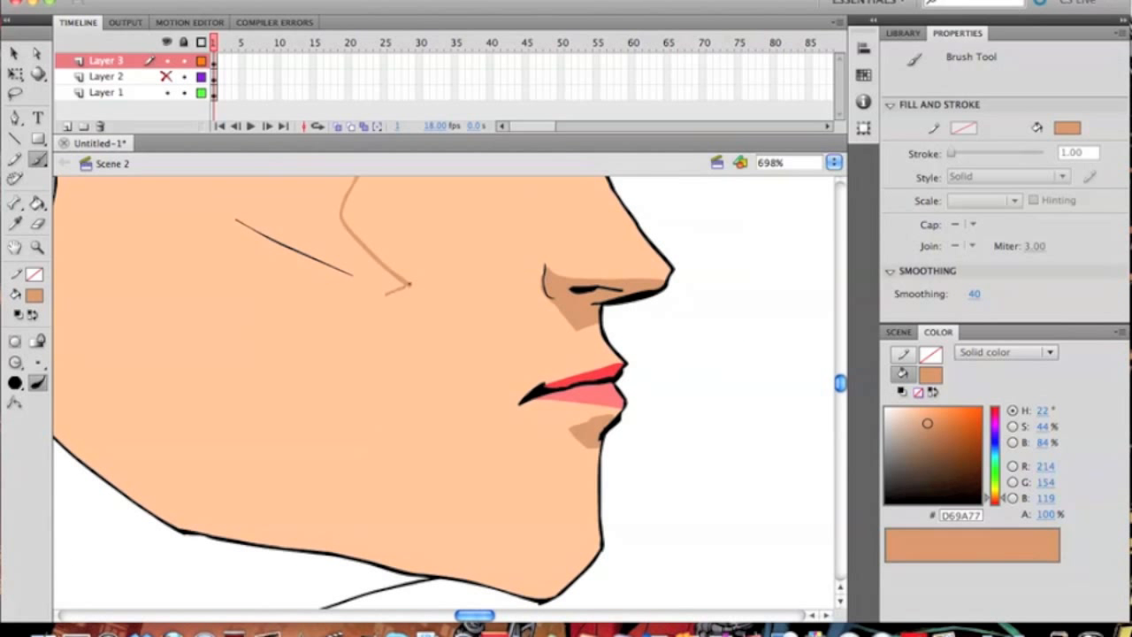
mouse_move(373, 301)
mouse_down()
mouse_move(361, 351)
mouse_move(409, 514)
mouse_up()
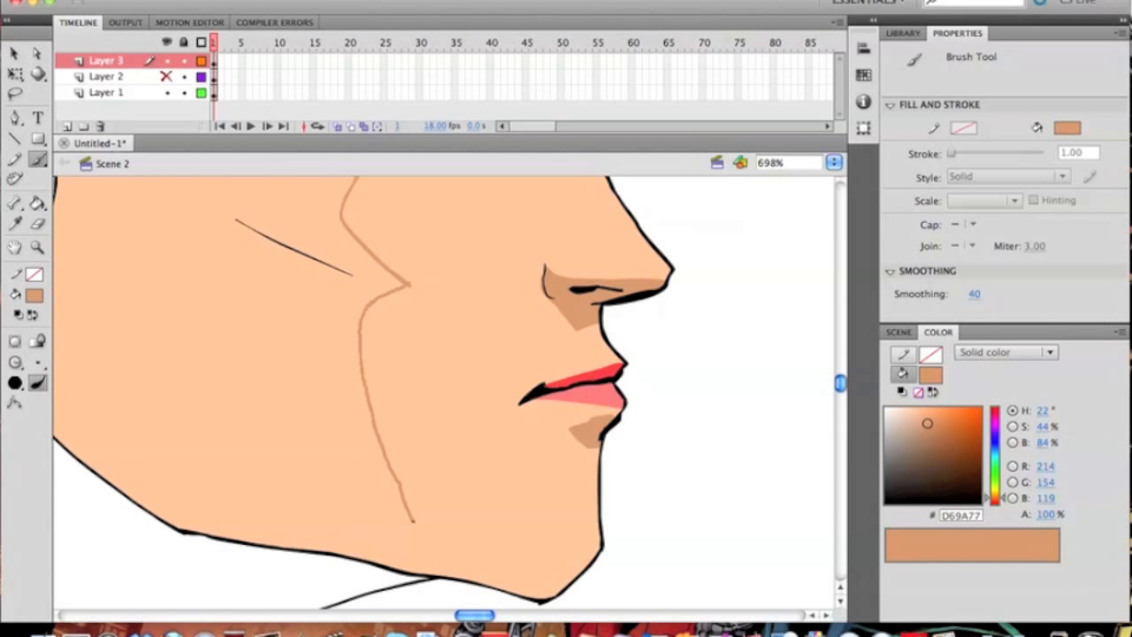
- Fill the face behind the shading boundary, from forehead to jaw, with #D69A77 using the Paint Bucket
click(38, 203)
click(289, 327)
key(super+z)
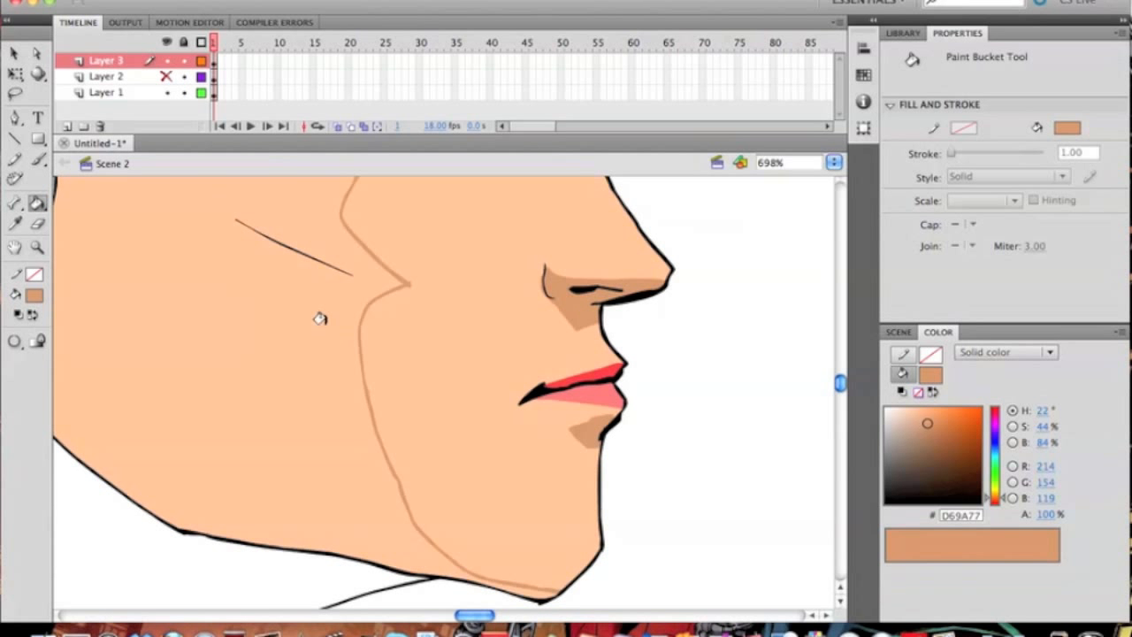
drag(321, 318, 321, 571)
drag(362, 339, 372, 452)
drag(339, 368, 359, 431)
click(351, 428)
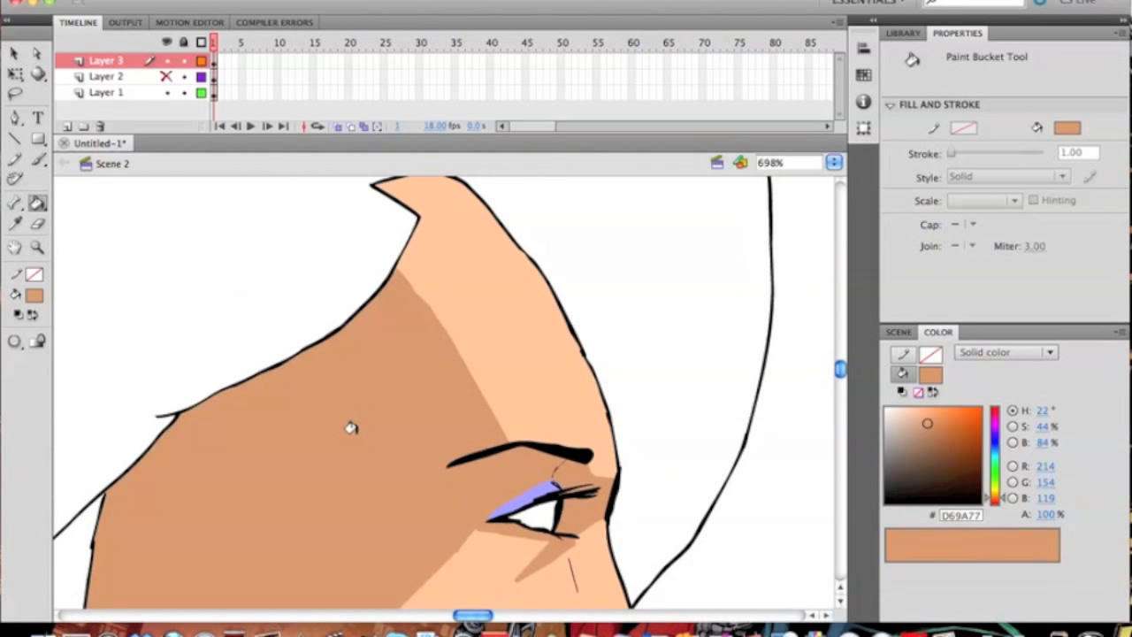
drag(397, 523, 313, 298)
mouse_move(441, 443)
mouse_down()
mouse_move(544, 295)
mouse_move(434, 304)
mouse_move(228, 455)
mouse_up()
drag(213, 358, 352, 371)
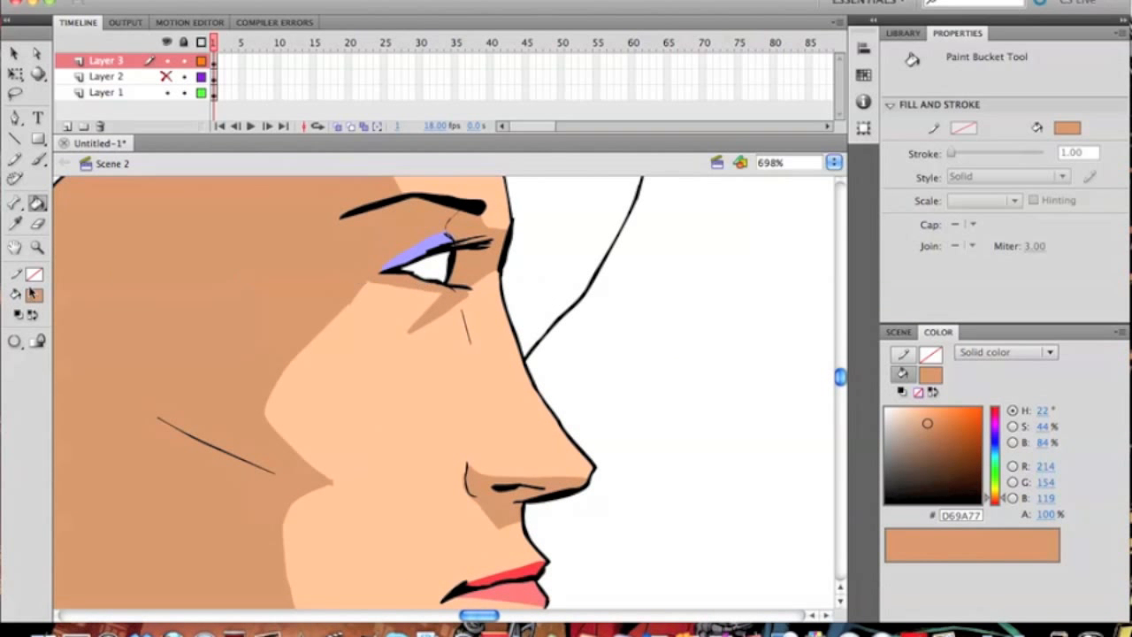
- Set the fill colour to black #000000 and brush a rough closed circle on the blank area beside the profile
click(18, 344)
click(16, 344)
click(37, 160)
click(34, 295)
click(32, 334)
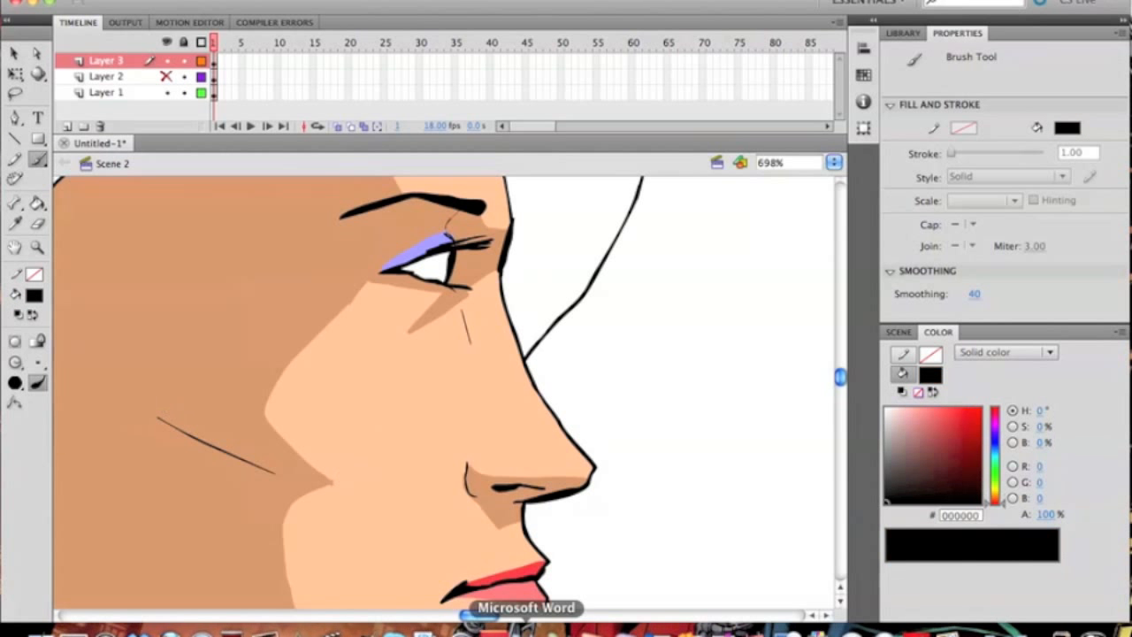
drag(482, 616, 516, 615)
mouse_move(575, 480)
mouse_down()
mouse_move(478, 478)
mouse_move(475, 377)
mouse_move(571, 378)
mouse_move(594, 427)
mouse_move(569, 484)
mouse_up()
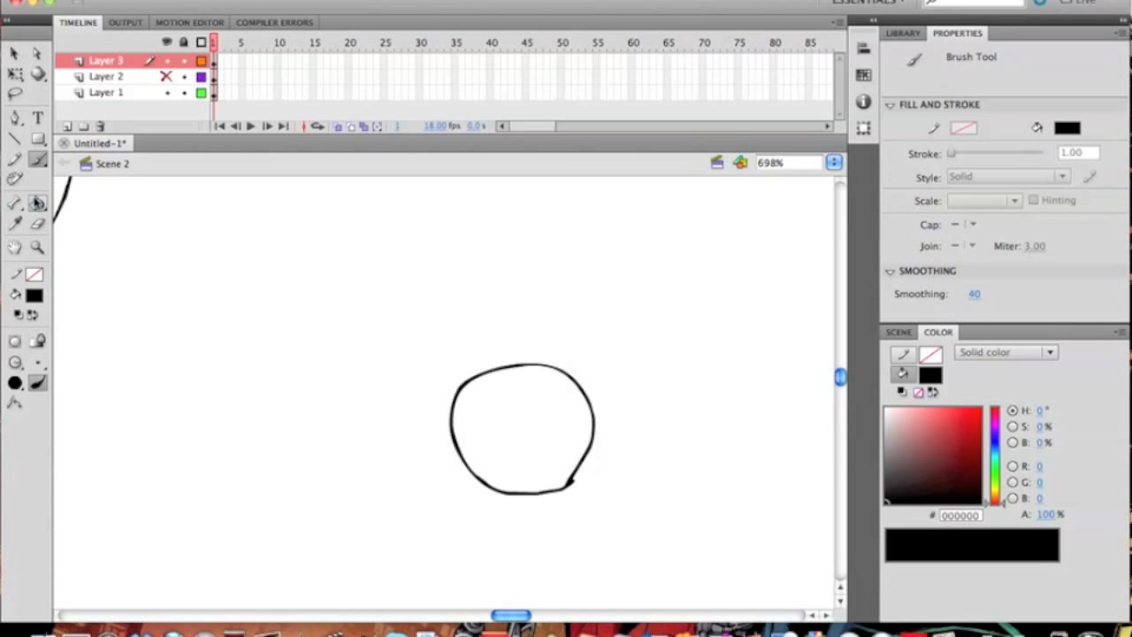
- Set the fill colour to red #FF0000 and fill the test circle with the Paint Bucket
click(37, 202)
click(15, 341)
click(53, 363)
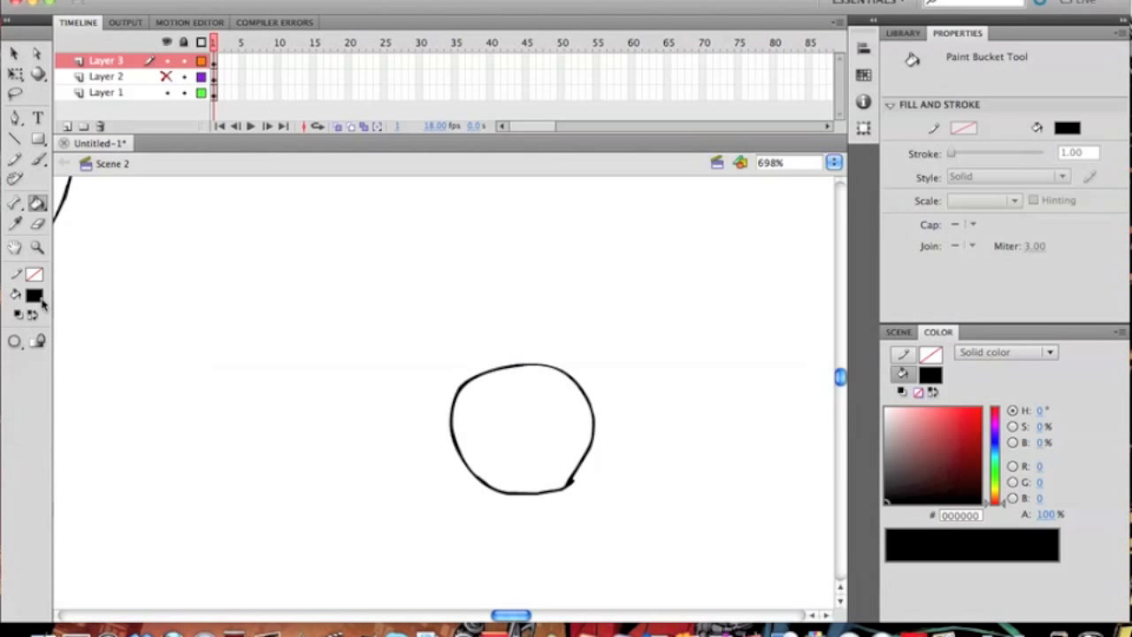
click(34, 296)
click(49, 410)
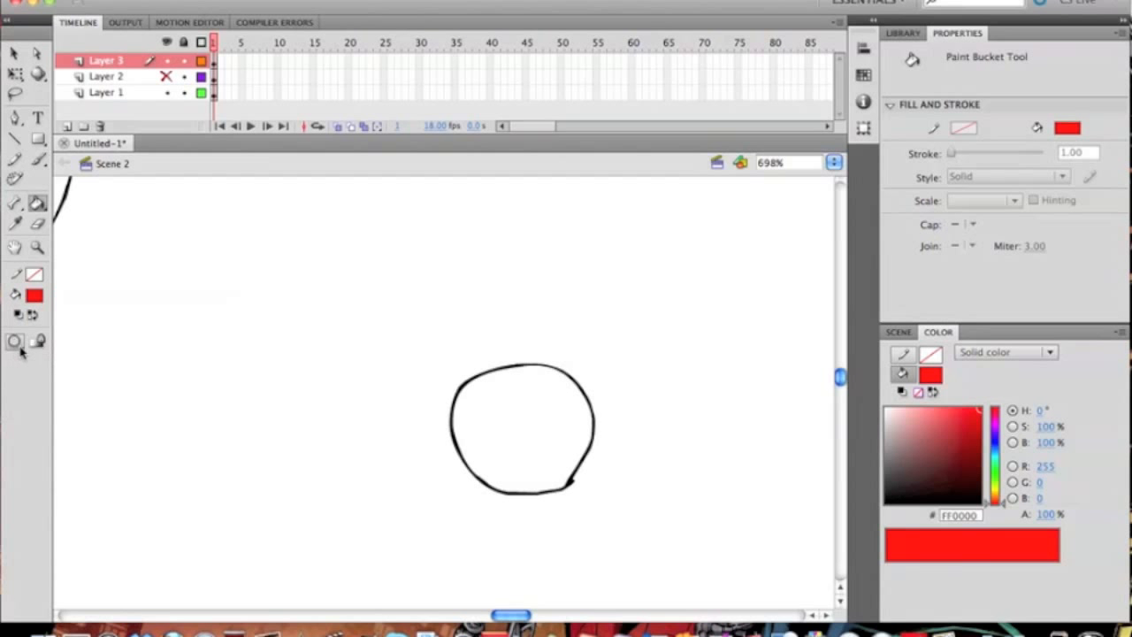
click(548, 402)
- Undo the circle's red fill and erase a small gap in the lower-right part of its outline
key(ctrl+z)
key(e)
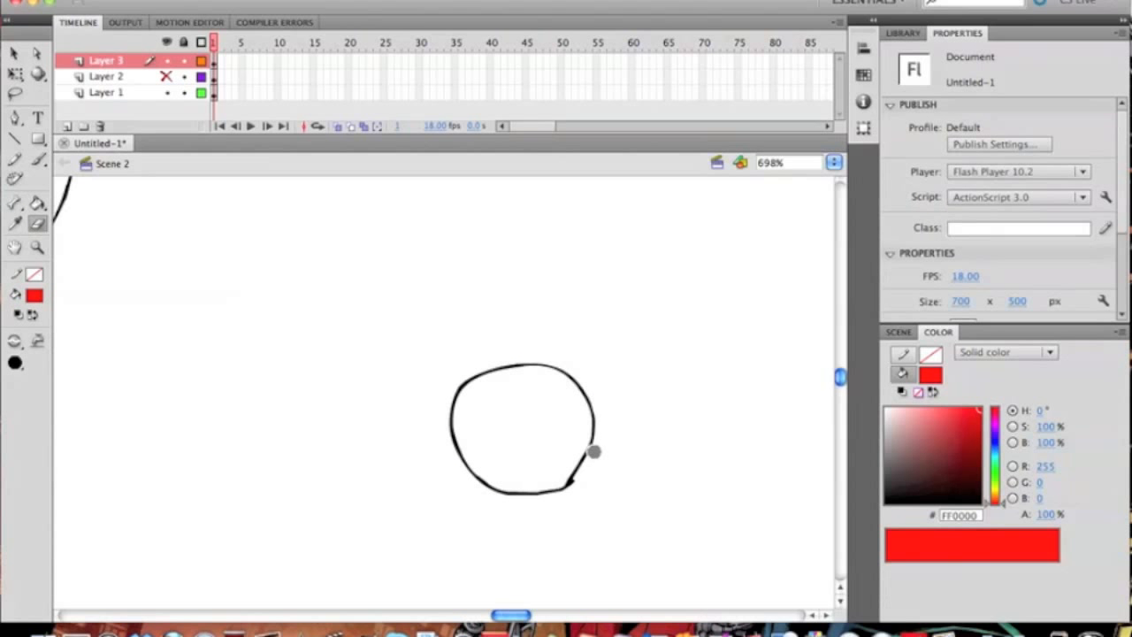
click(39, 162)
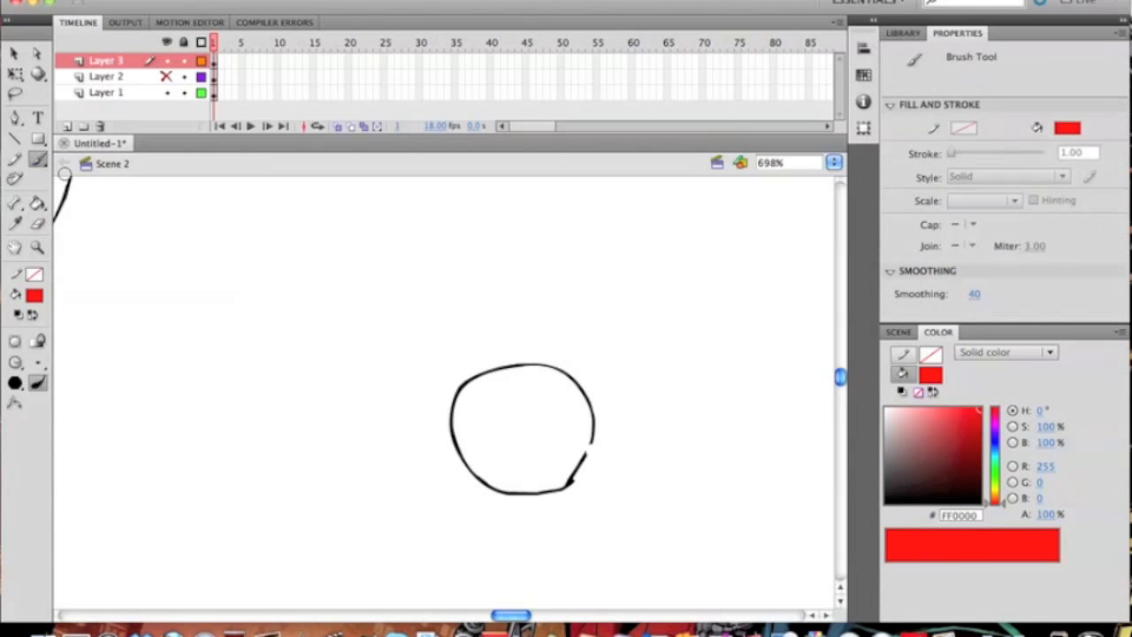
- Narrow the gap in the test circle's outline with a black brush stroke and fill the circle red (#FF0000) using Close Medium Gaps
click(36, 299)
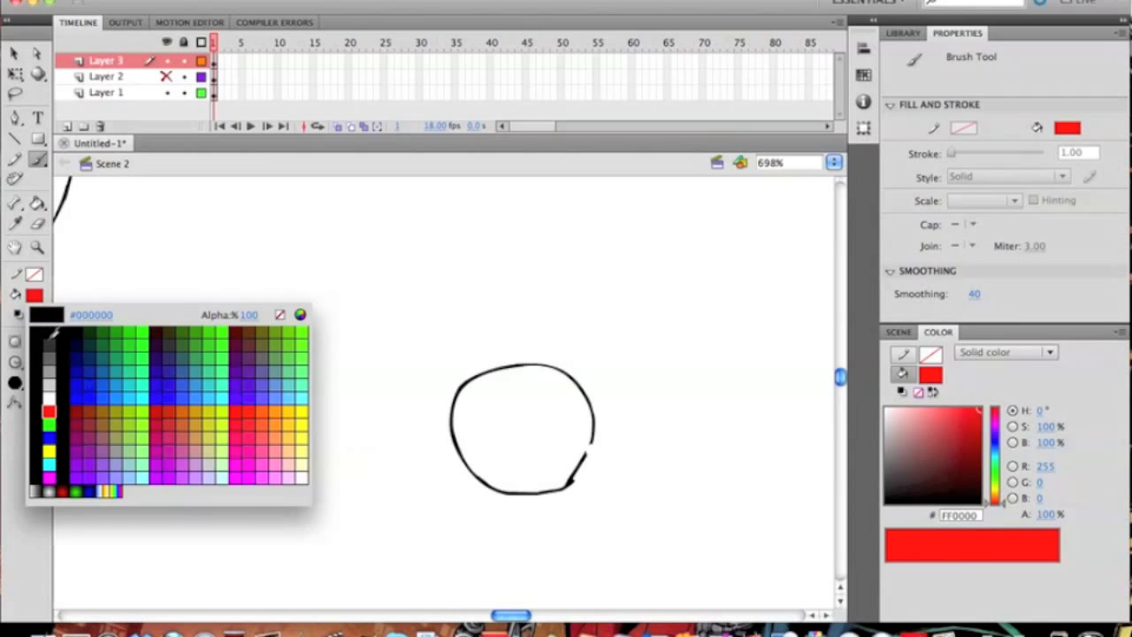
click(36, 322)
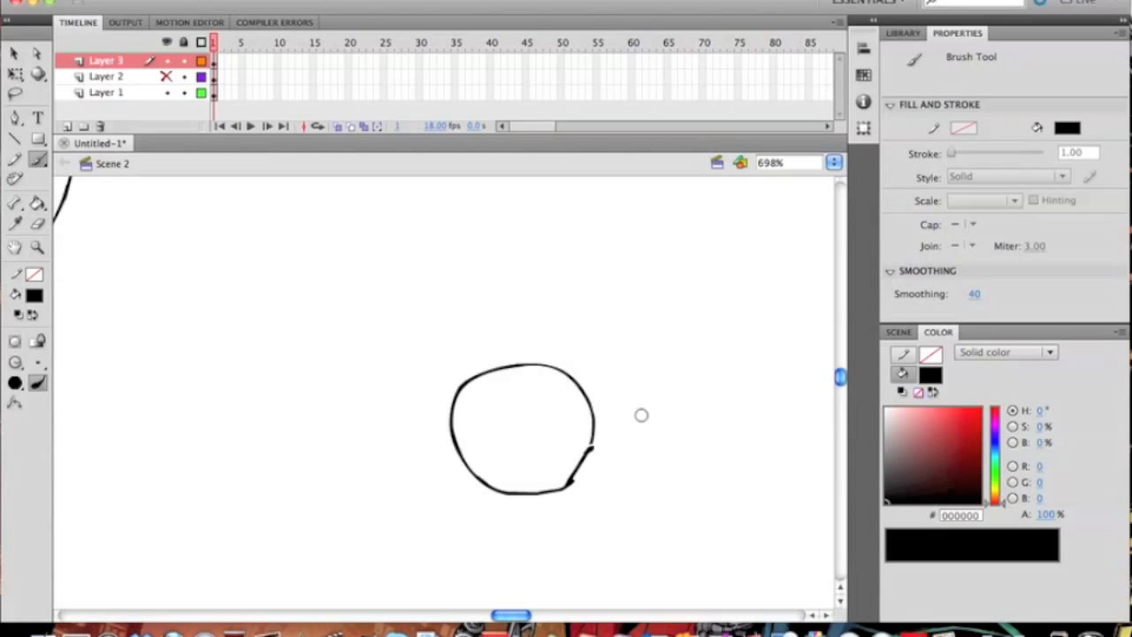
click(37, 203)
click(35, 297)
click(67, 409)
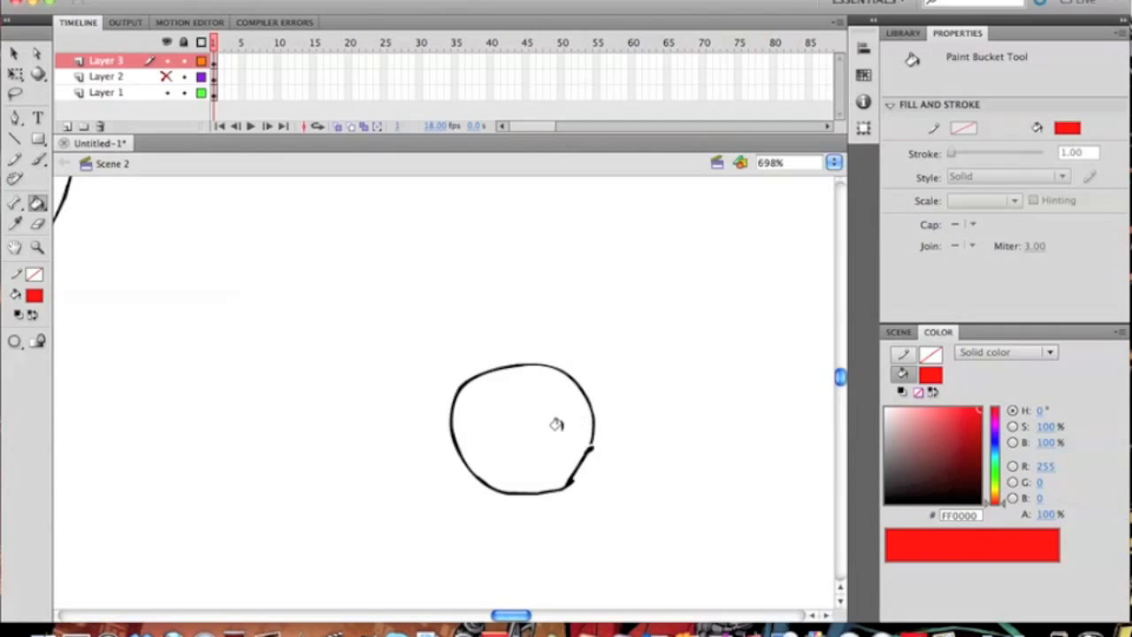
click(15, 340)
click(50, 360)
click(15, 341)
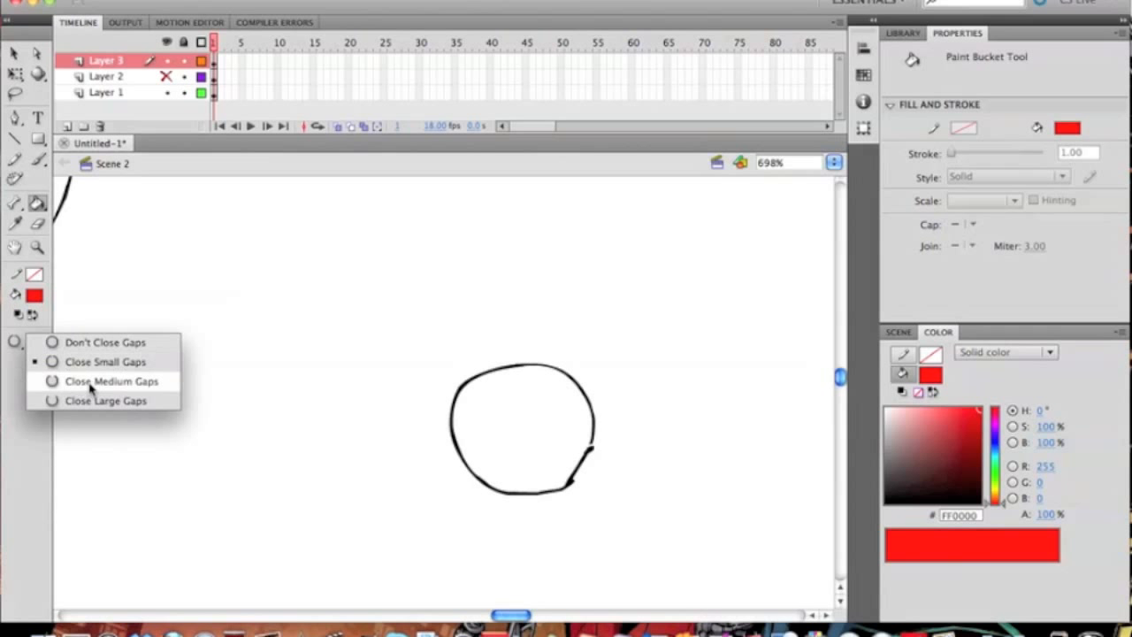
click(142, 380)
click(536, 425)
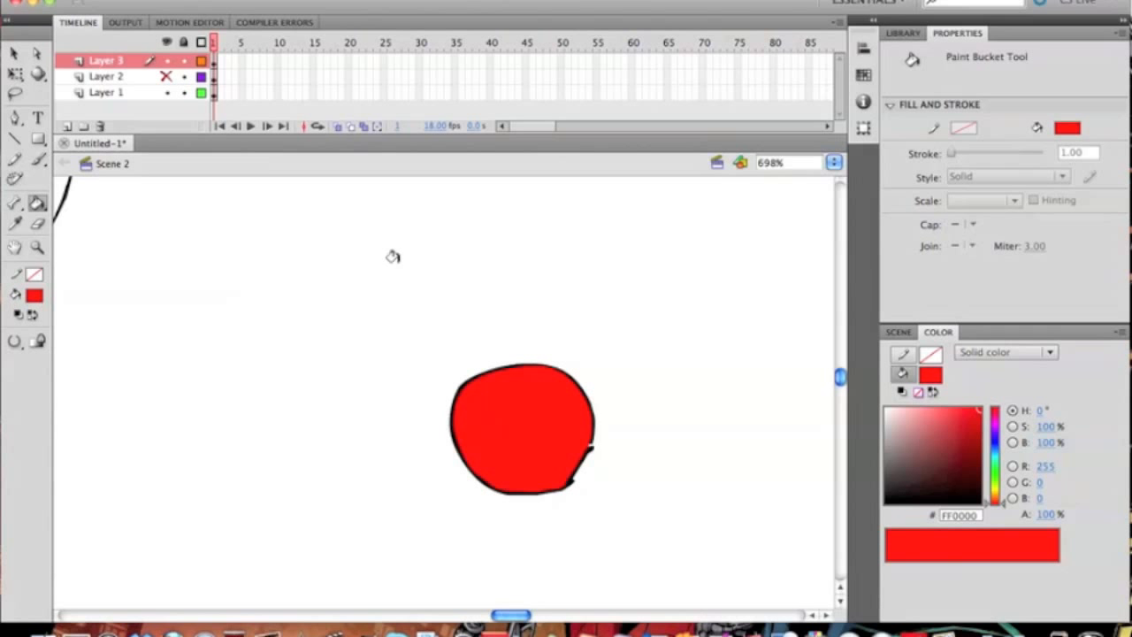
- Undo the circle's fill and gap repair, and refill it red with the Paint Bucket's gap closing across the wider gap
click(38, 224)
key(ctrl+z)
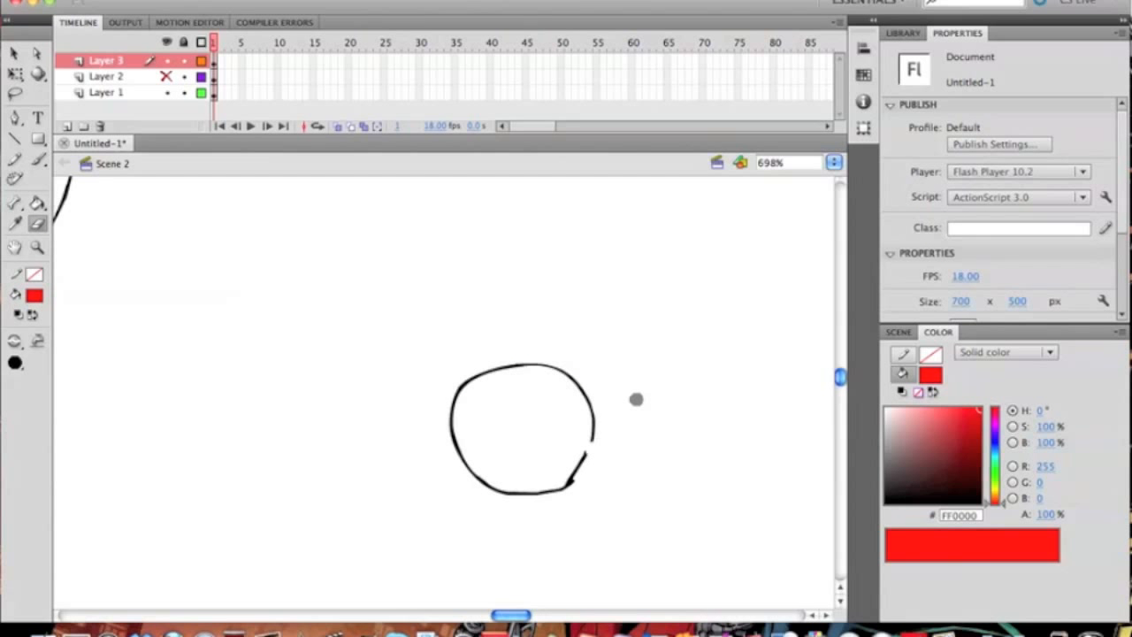
click(37, 203)
click(15, 340)
click(40, 379)
click(500, 429)
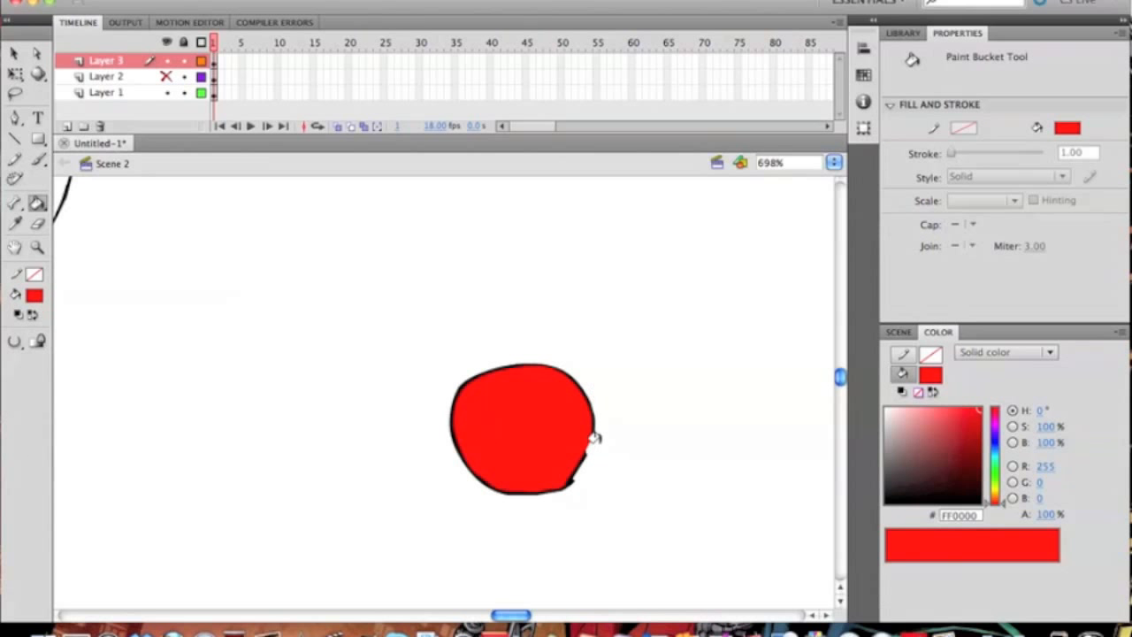
- Undo the test circle edits and set the Paint Bucket's gap option to Close Small Gaps
key(ctrl+z)
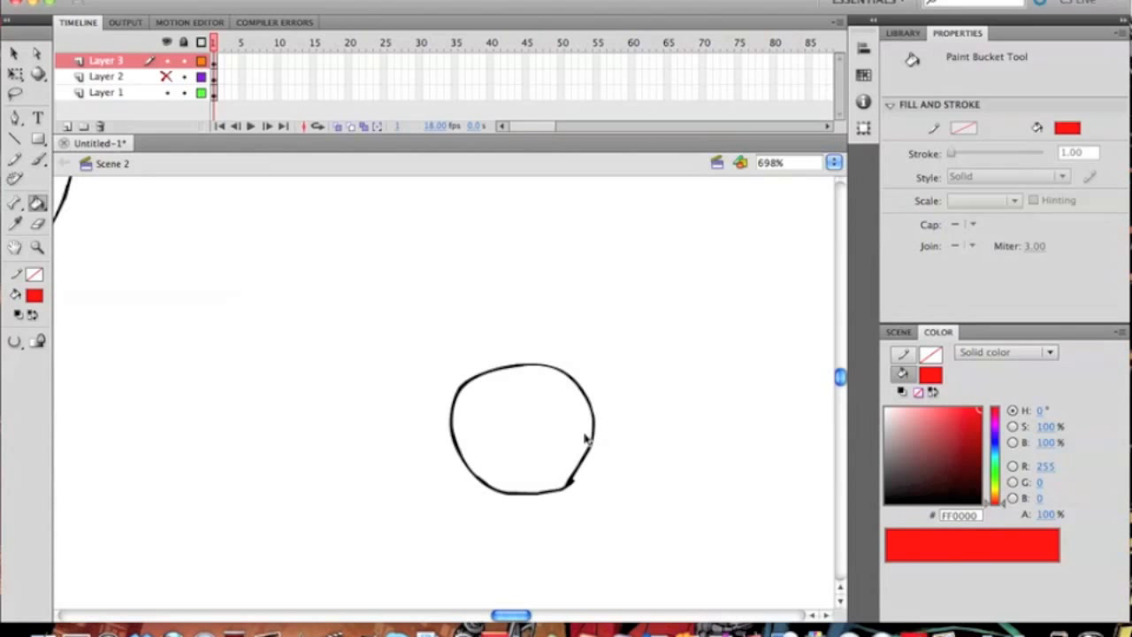
key(ctrl+z)
click(15, 341)
click(52, 362)
- Recolour the lavender eyeshadow above the eye with the darker skin brown #A57051 using the Paint Bucket
drag(511, 614, 466, 615)
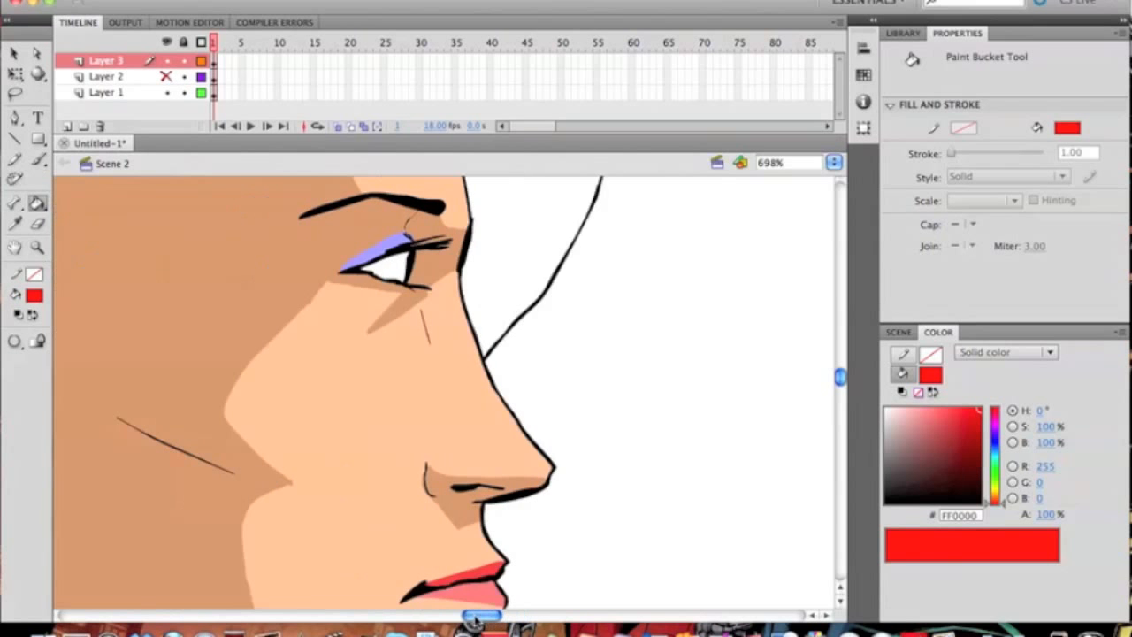
drag(842, 382, 841, 372)
click(41, 300)
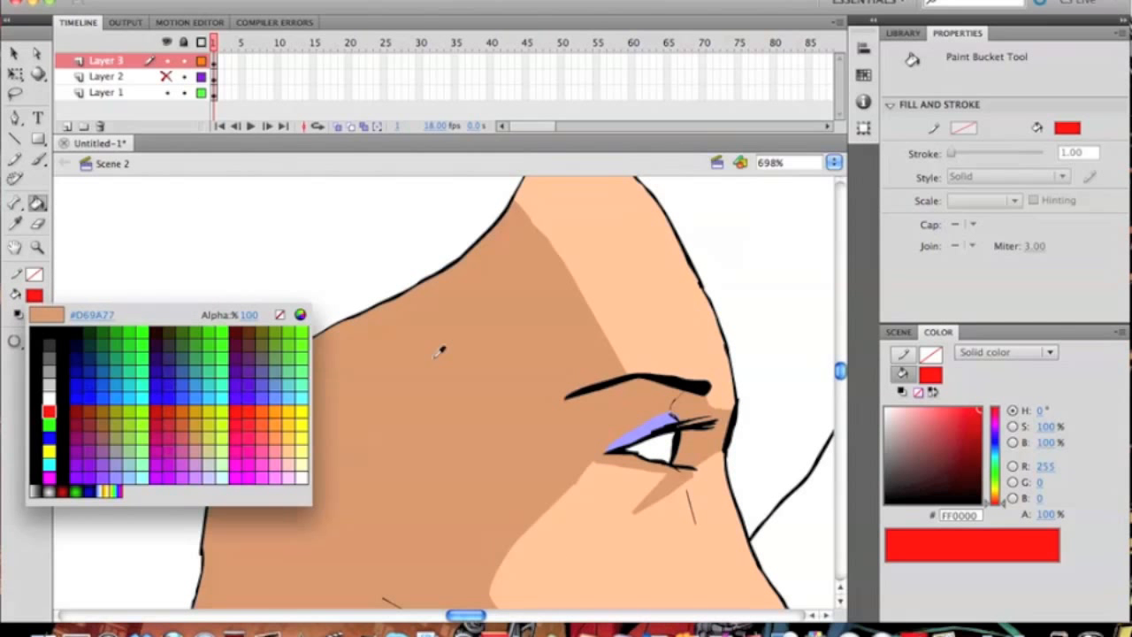
click(653, 425)
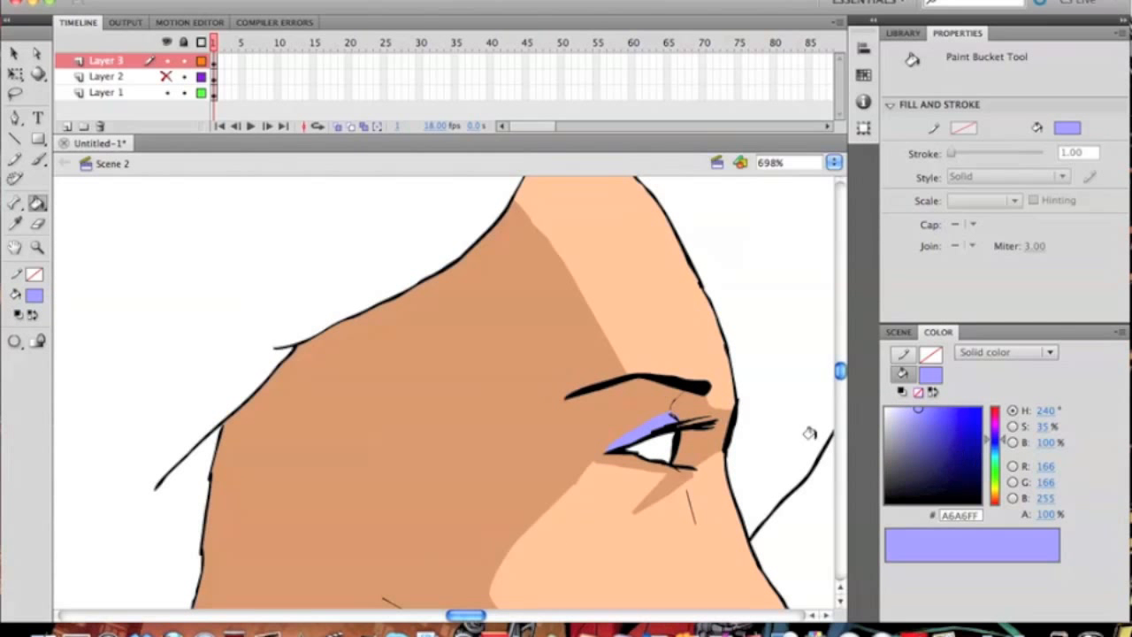
click(36, 296)
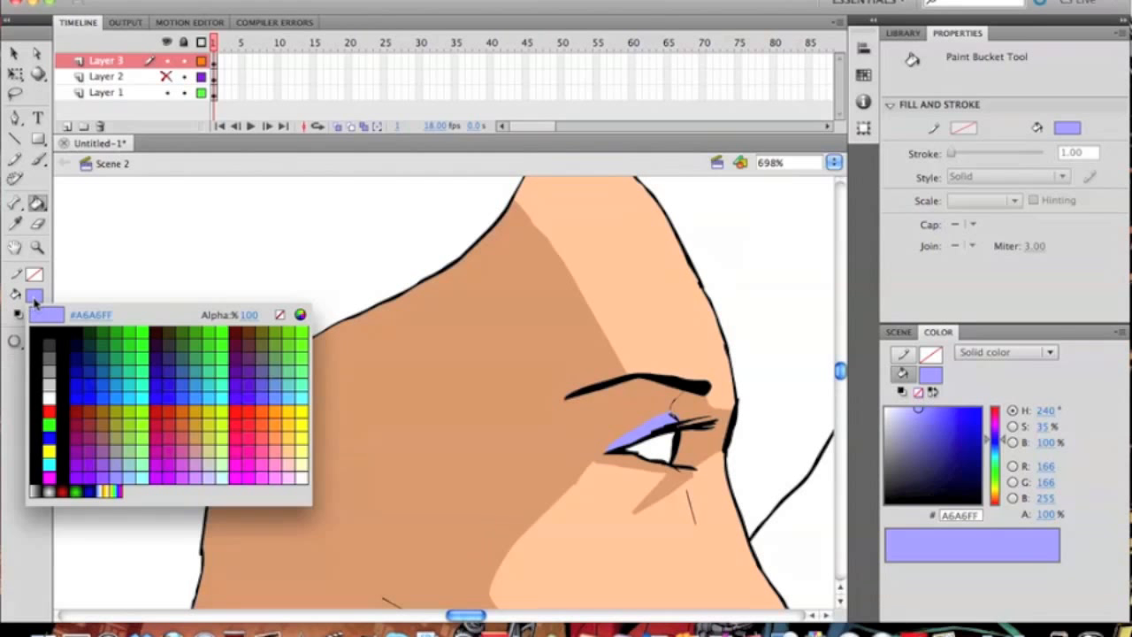
click(566, 326)
drag(936, 436, 933, 441)
click(659, 409)
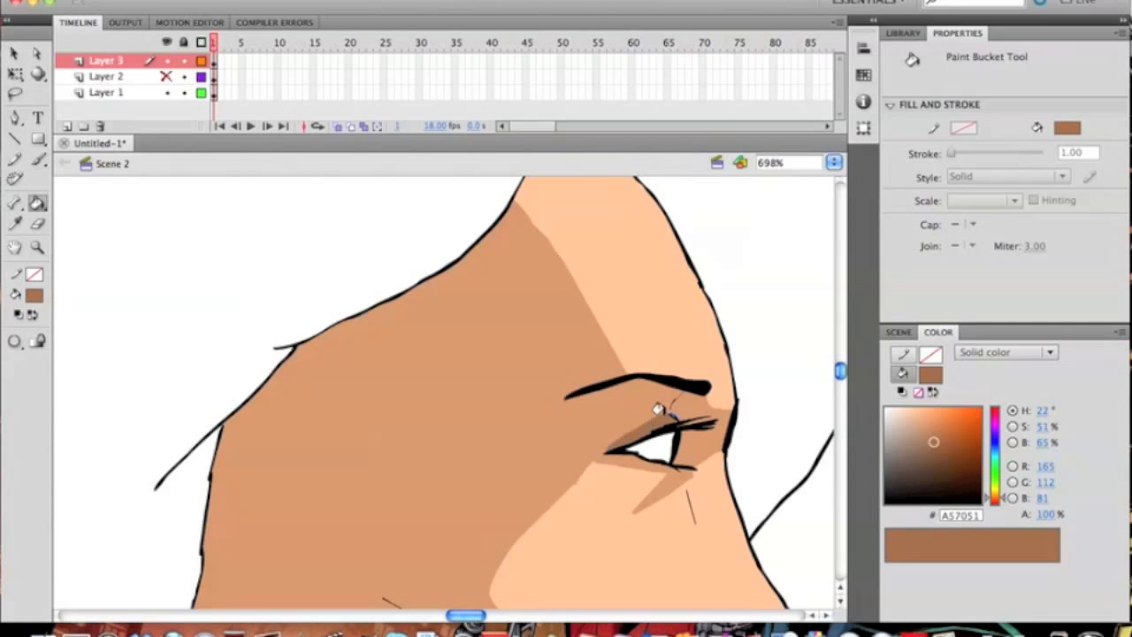
key(ctrl+z)
click(663, 413)
- Draw the iris outline and pupil inside the white of the eye with the Brush in black (#000000)
click(37, 246)
alt+click(501, 404)
alt+click(561, 435)
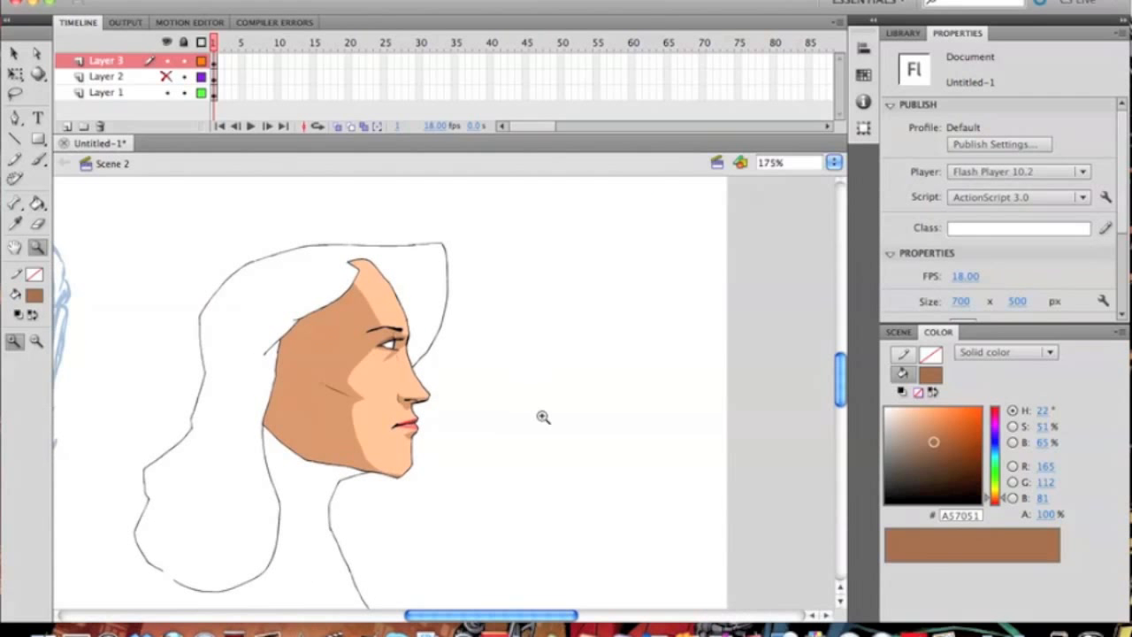
drag(366, 368, 395, 357)
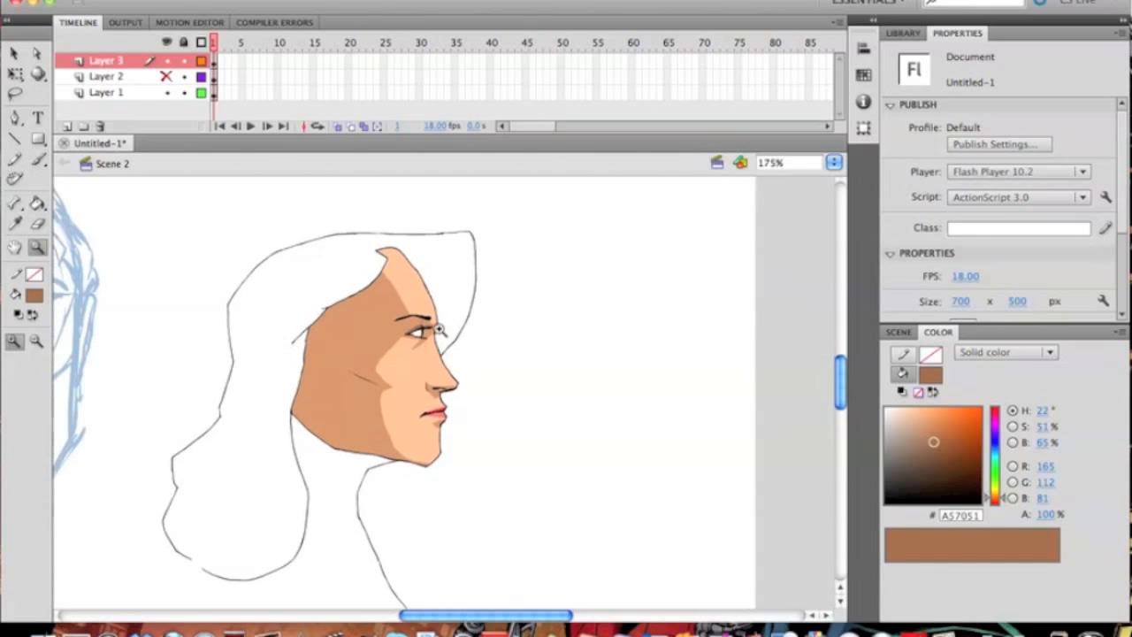
click(417, 338)
click(445, 404)
mouse_move(503, 414)
mouse_down()
mouse_move(384, 281)
mouse_move(480, 303)
mouse_move(493, 337)
mouse_up()
click(38, 161)
click(33, 295)
click(48, 328)
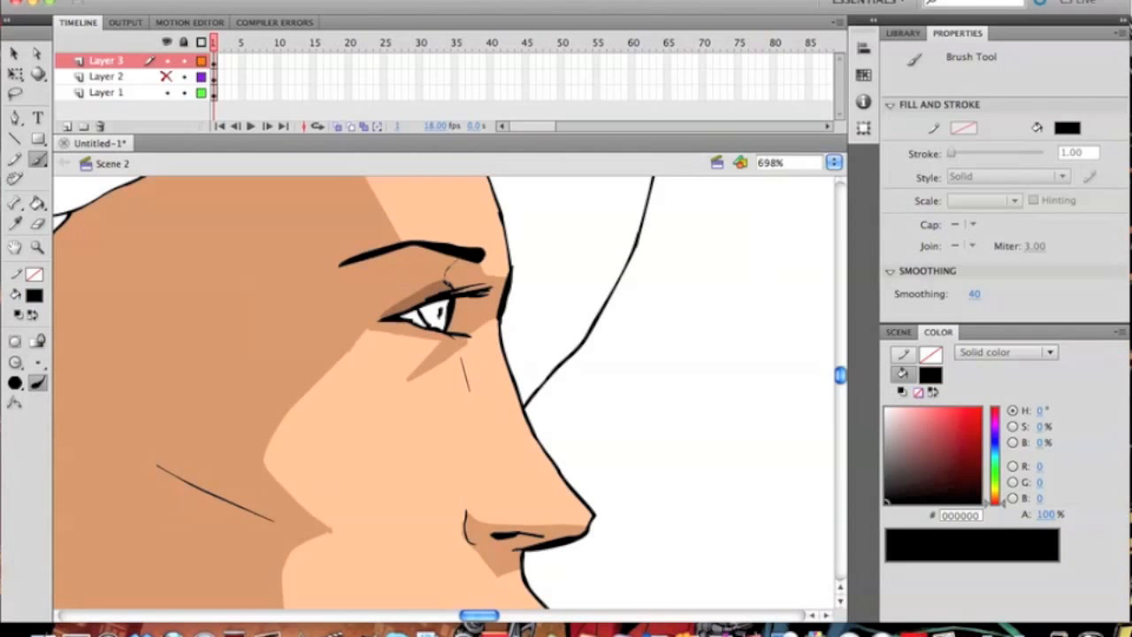
drag(460, 297, 431, 320)
- Fill the iris of the eye with green #66CC99 using the Paint Bucket
click(34, 295)
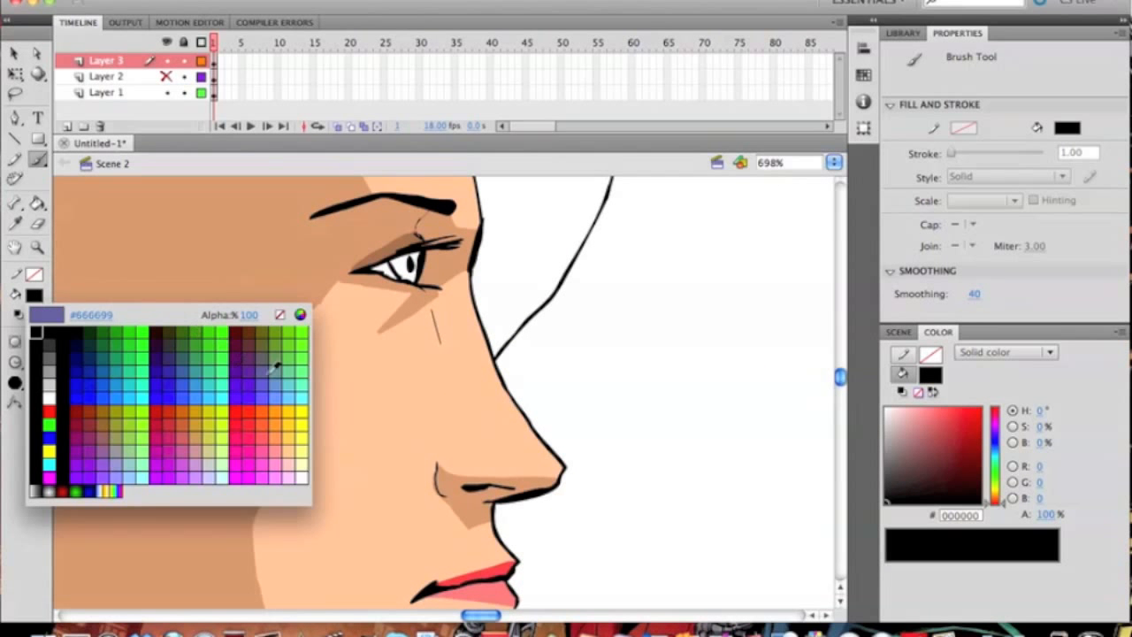
click(294, 365)
click(35, 205)
click(400, 264)
- Paint a small highlight on the green iris with the Brush in pale green #DBFEED
drag(385, 375, 292, 361)
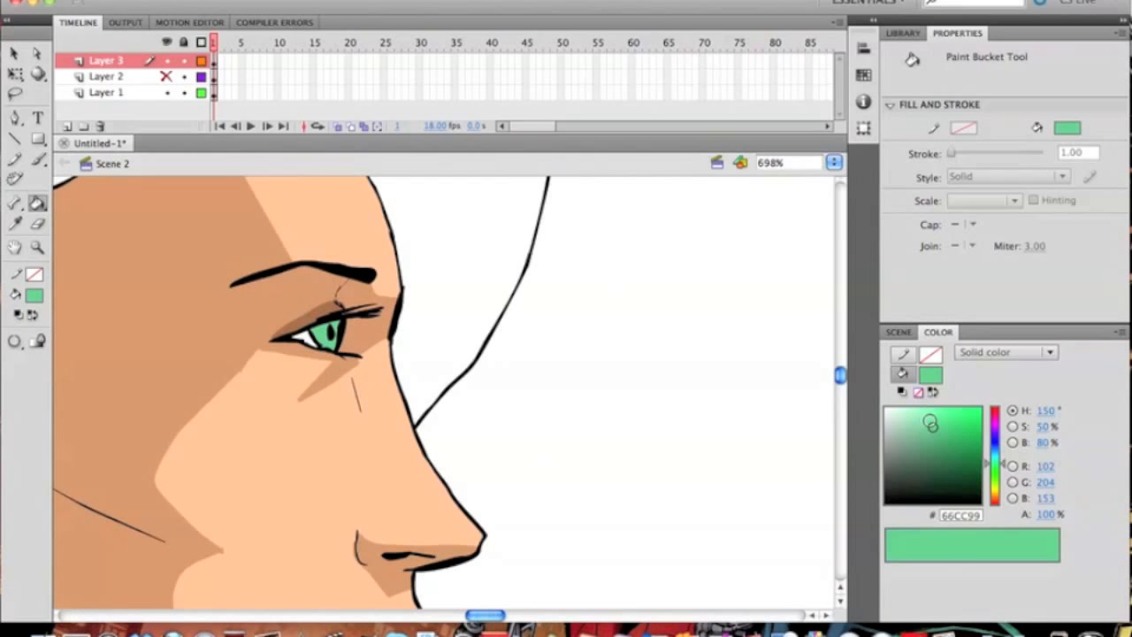
click(920, 418)
click(37, 160)
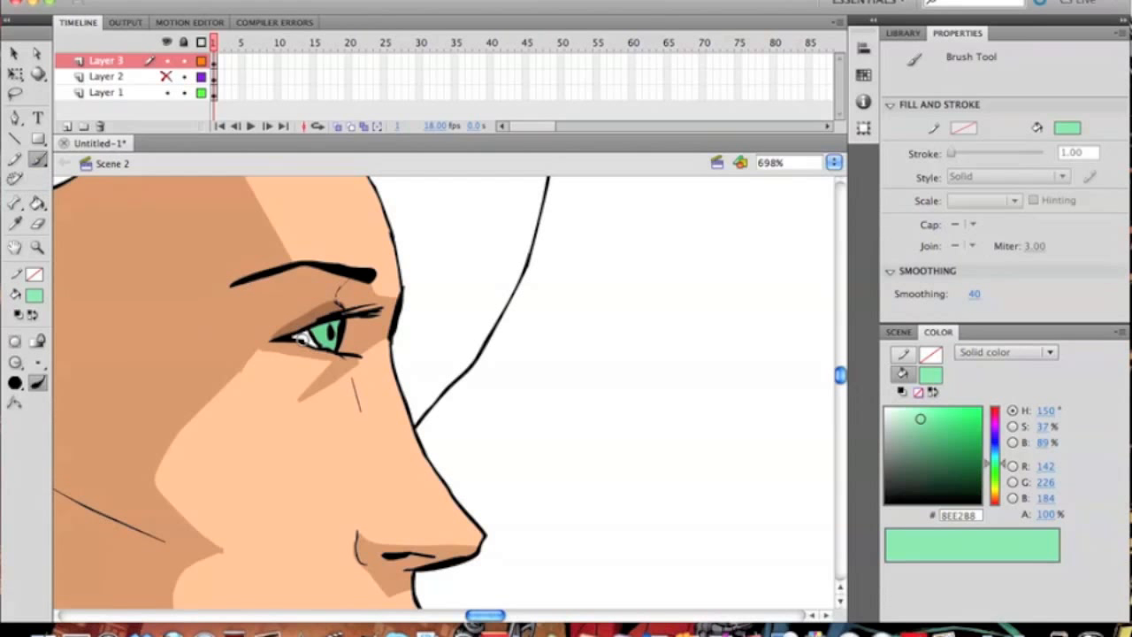
drag(920, 419, 898, 410)
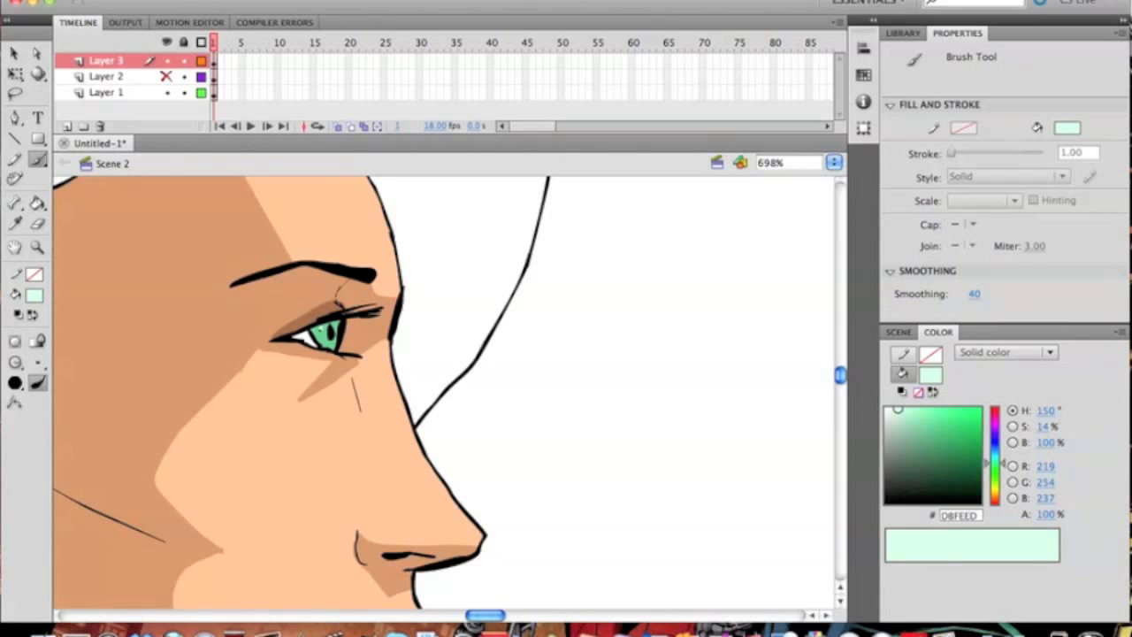
key(space)
mouse_move(545, 438)
mouse_down()
mouse_move(778, 311)
mouse_move(564, 370)
mouse_up()
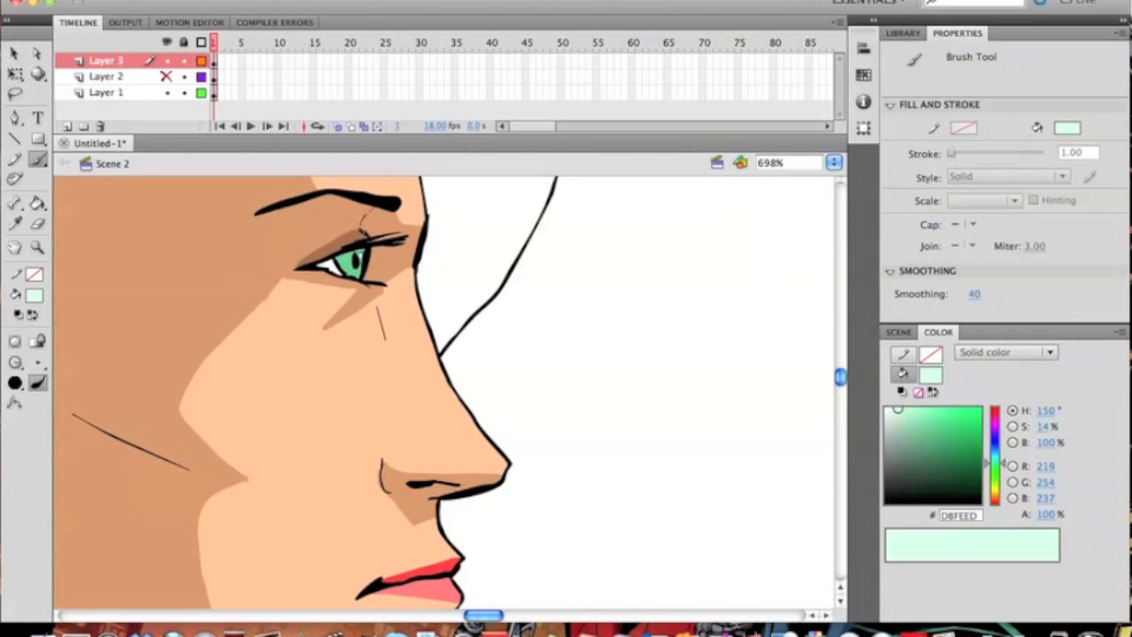
scroll(487, 457, up, 5)
scroll(488, 457, right, 3)
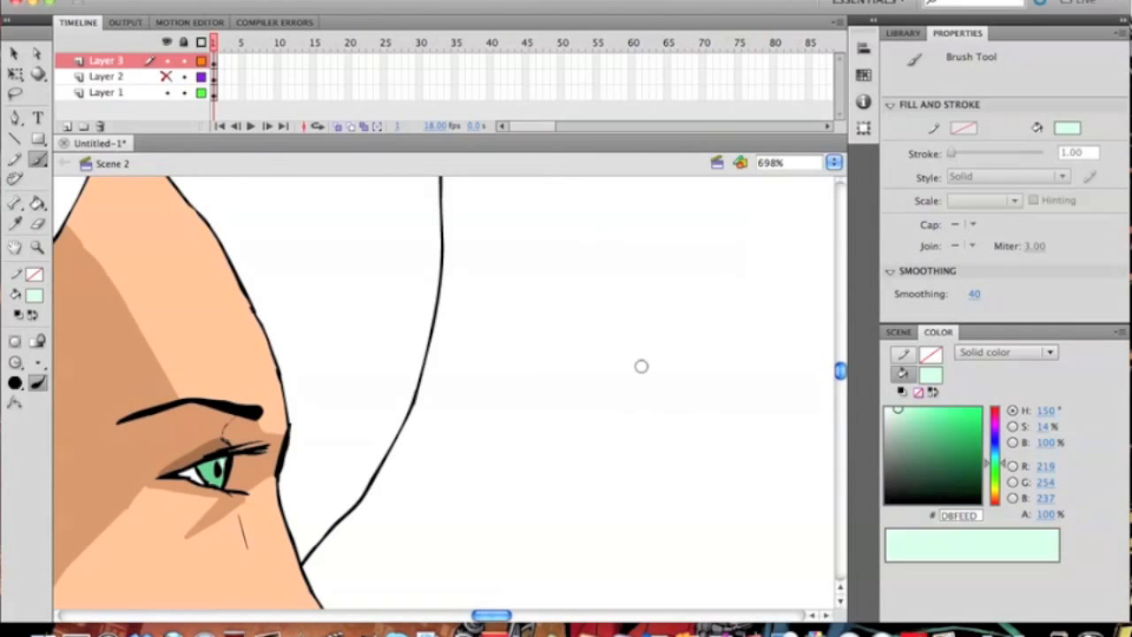
scroll(647, 398, down, 3)
scroll(646, 397, left, 5)
- Brush a shadow edge across the forehead in skin shadow colour #D69A77 and fill the area above it up to the hairline
click(36, 246)
alt+click(351, 347)
alt+click(439, 432)
key(space)
drag(473, 447, 432, 365)
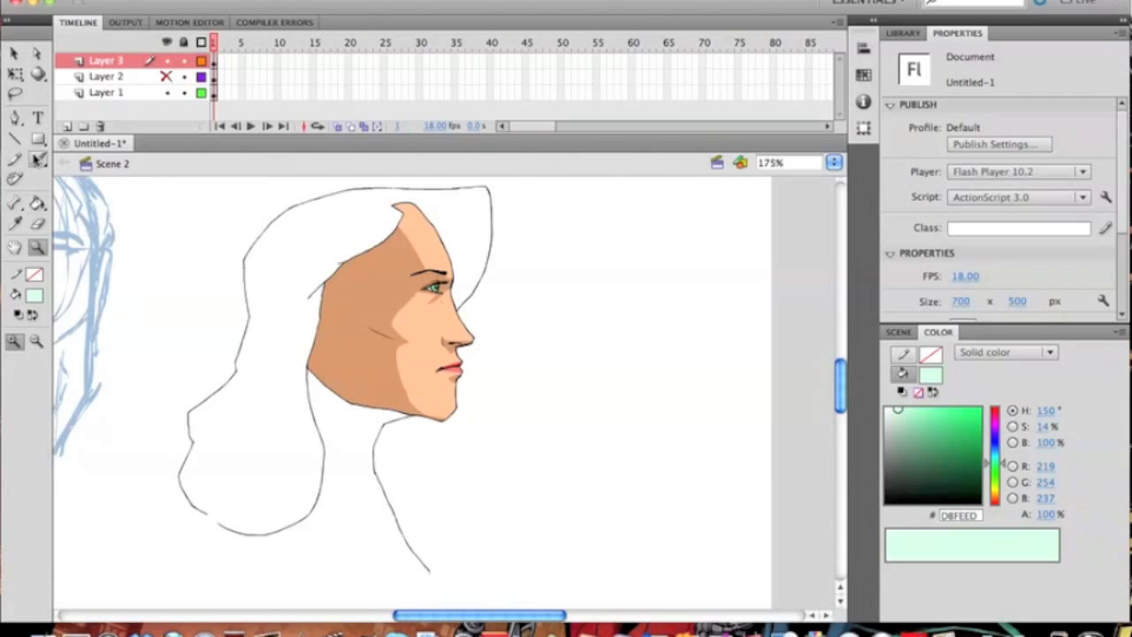
click(36, 159)
click(34, 295)
click(400, 257)
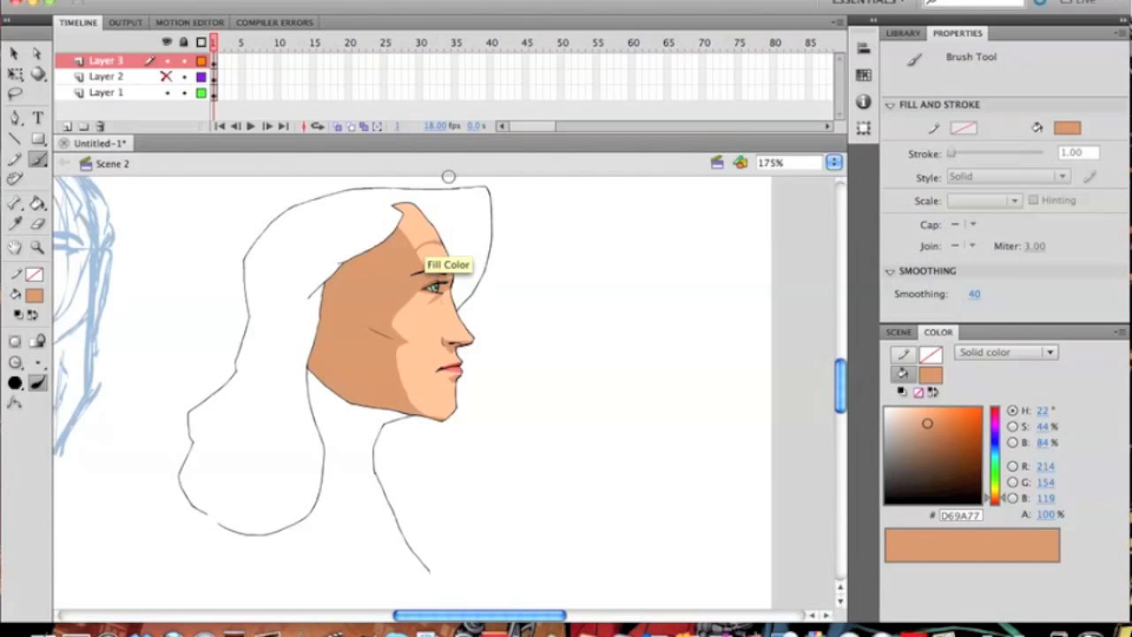
key(k)
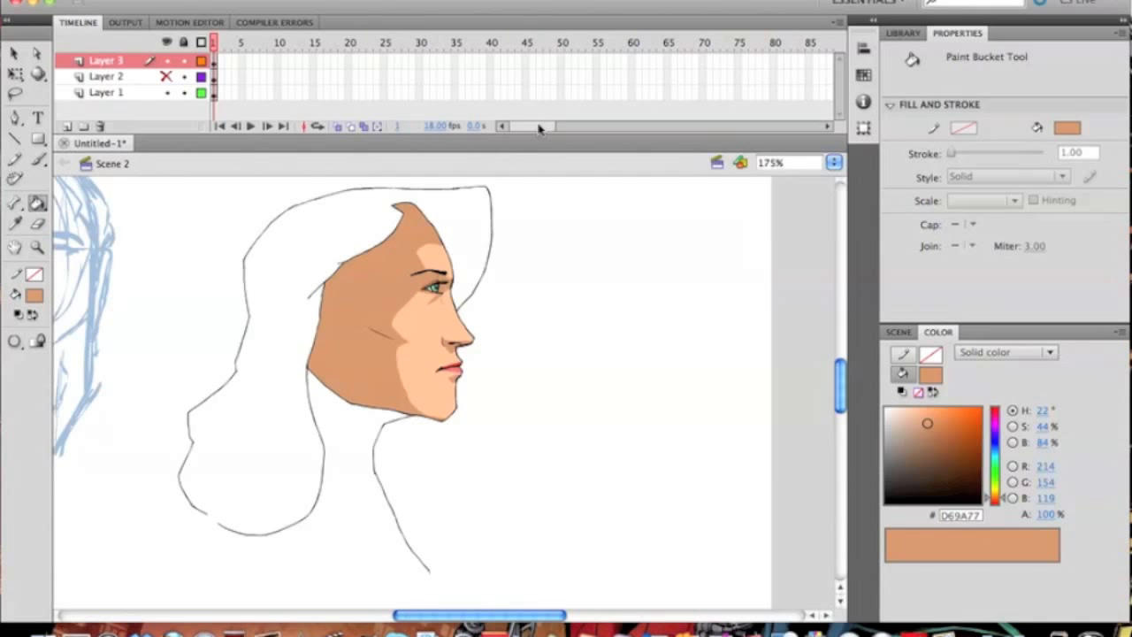
- Close the gap in the lower hair outline with the Brush and fill the hair with near-black #211C1A
drag(935, 462, 905, 492)
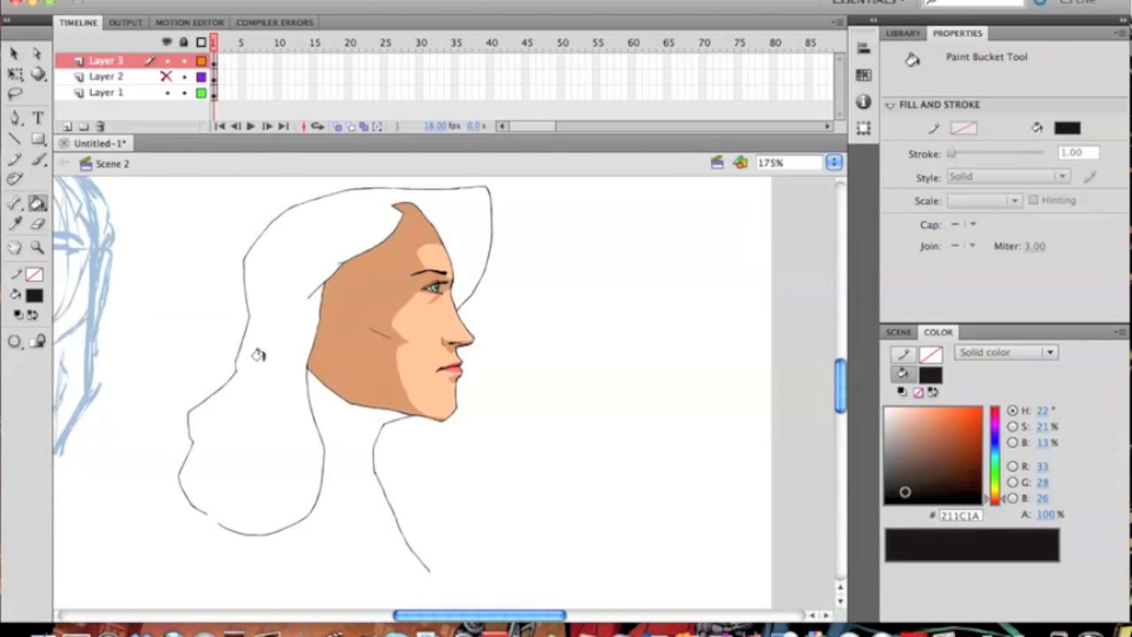
click(37, 159)
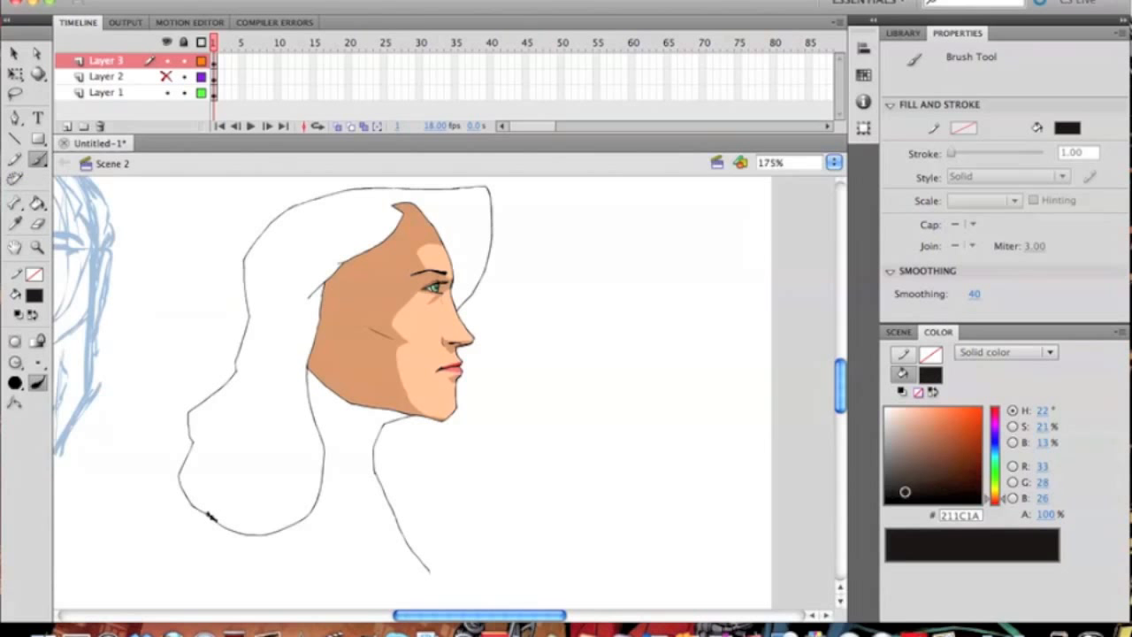
click(37, 202)
click(255, 451)
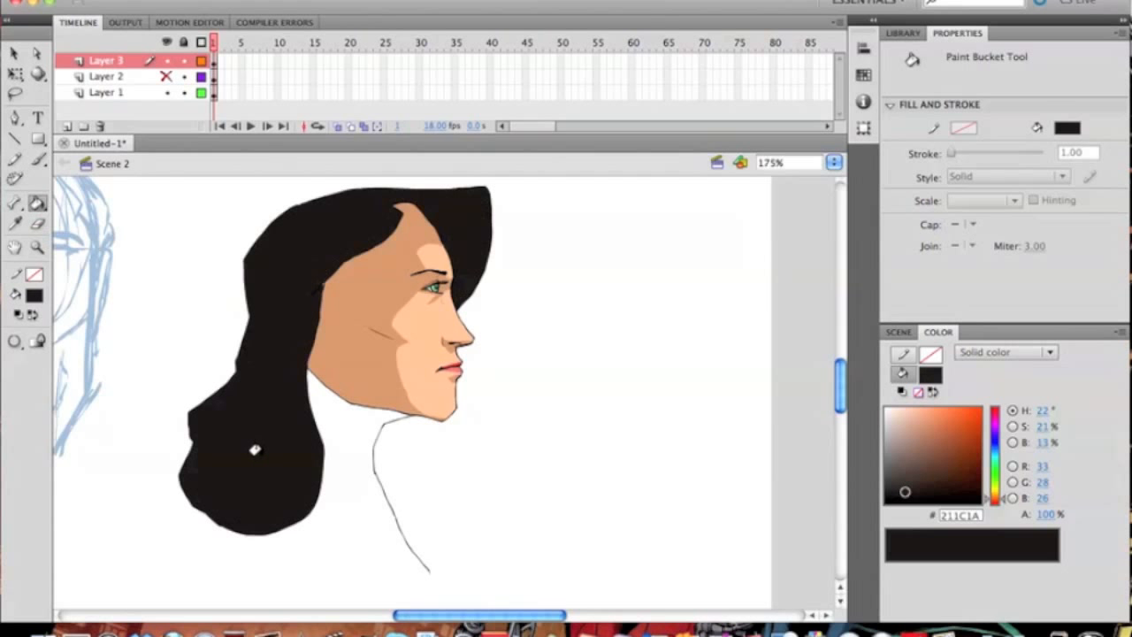
- Reshape the outline at the top of the forehead with the Selection tool so it covers the pointed tip of the hairline
mouse_move(318, 402)
mouse_down()
mouse_move(407, 433)
mouse_move(626, 467)
mouse_move(460, 447)
mouse_up()
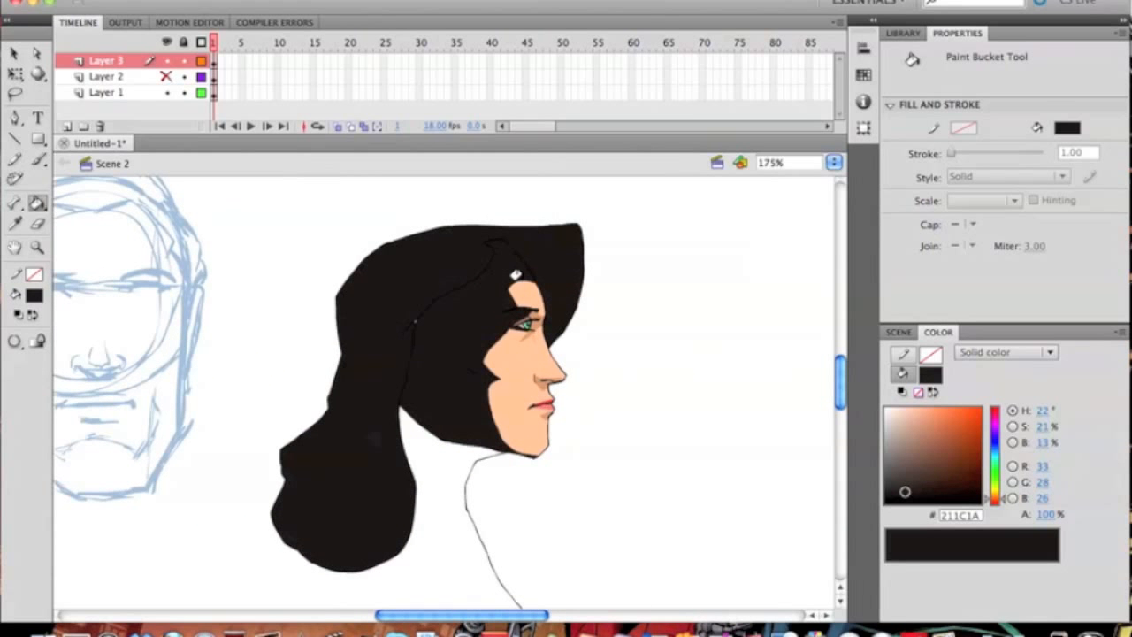
click(40, 251)
click(516, 274)
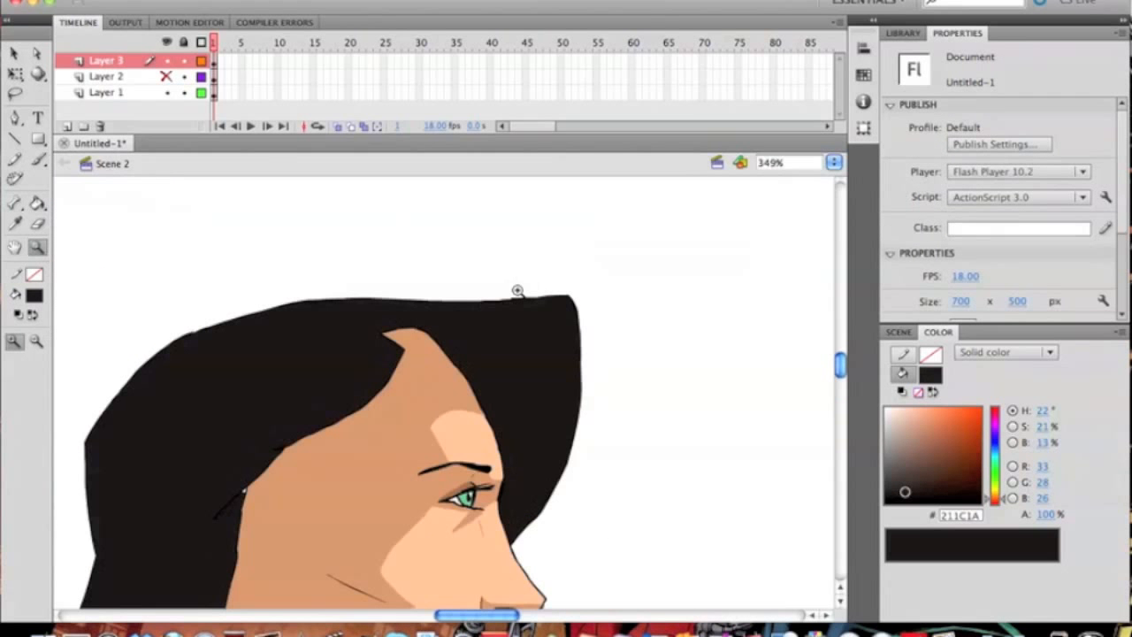
scroll(324, 270, down, 2)
scroll(324, 270, right, 2)
click(18, 55)
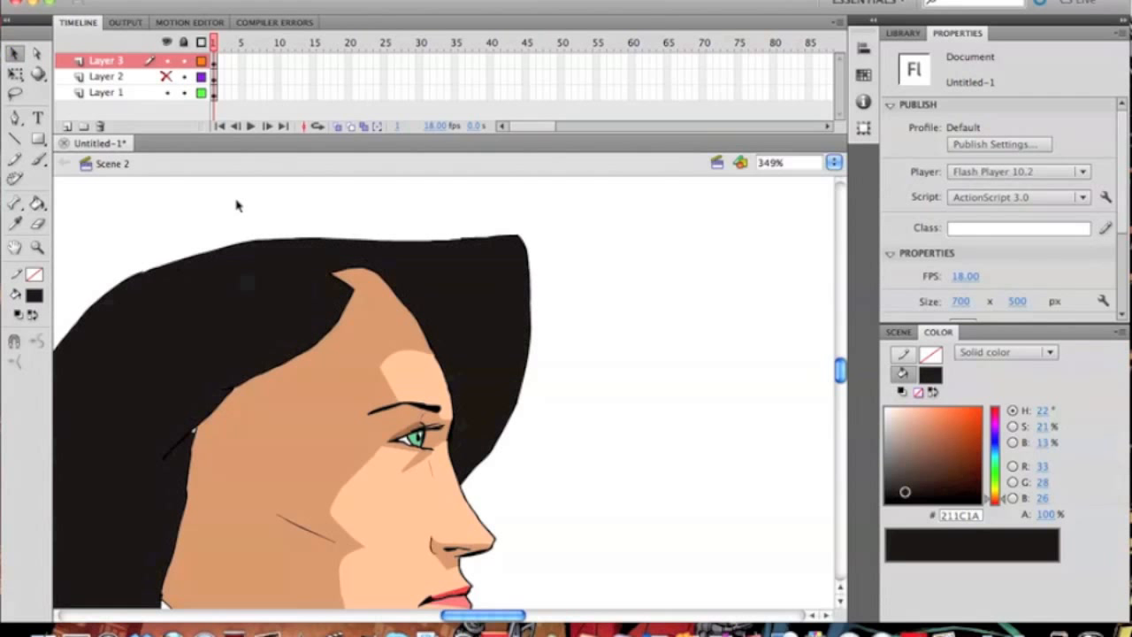
drag(346, 288, 376, 271)
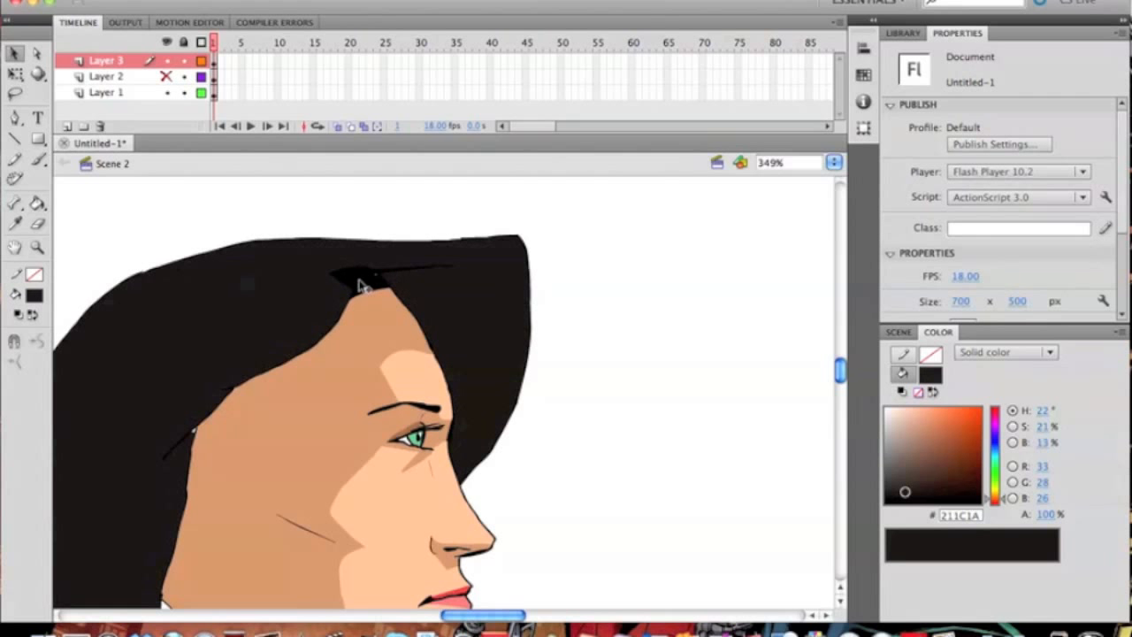
- Fill the black patch above the forehead with the hair colour #211C1A using the Paint Bucket
drag(480, 344, 544, 321)
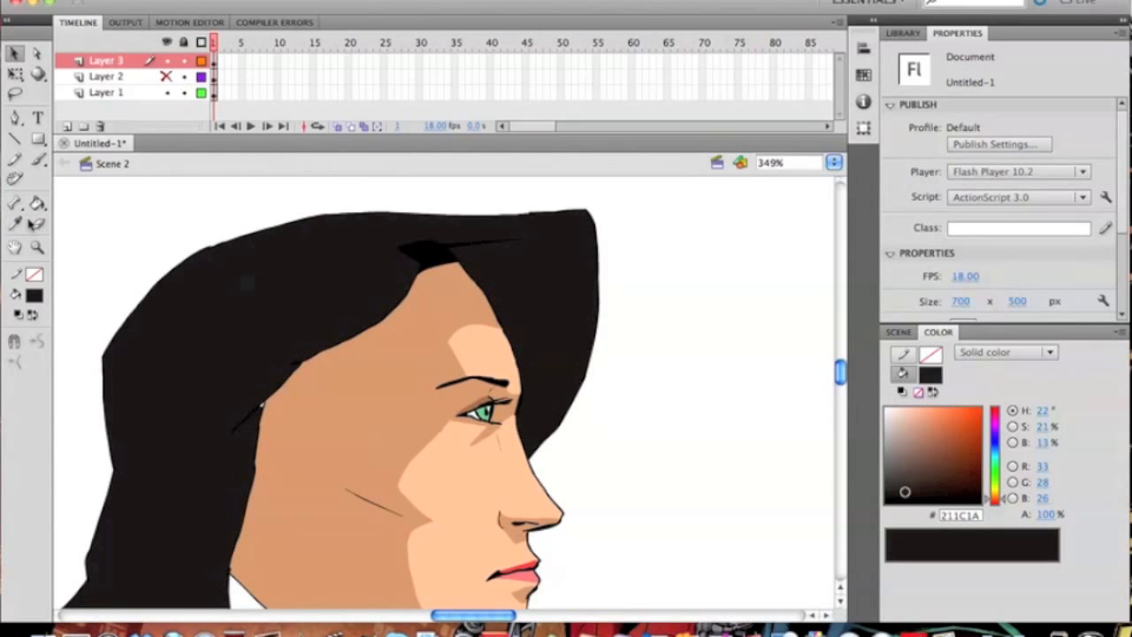
click(37, 159)
click(35, 299)
click(530, 302)
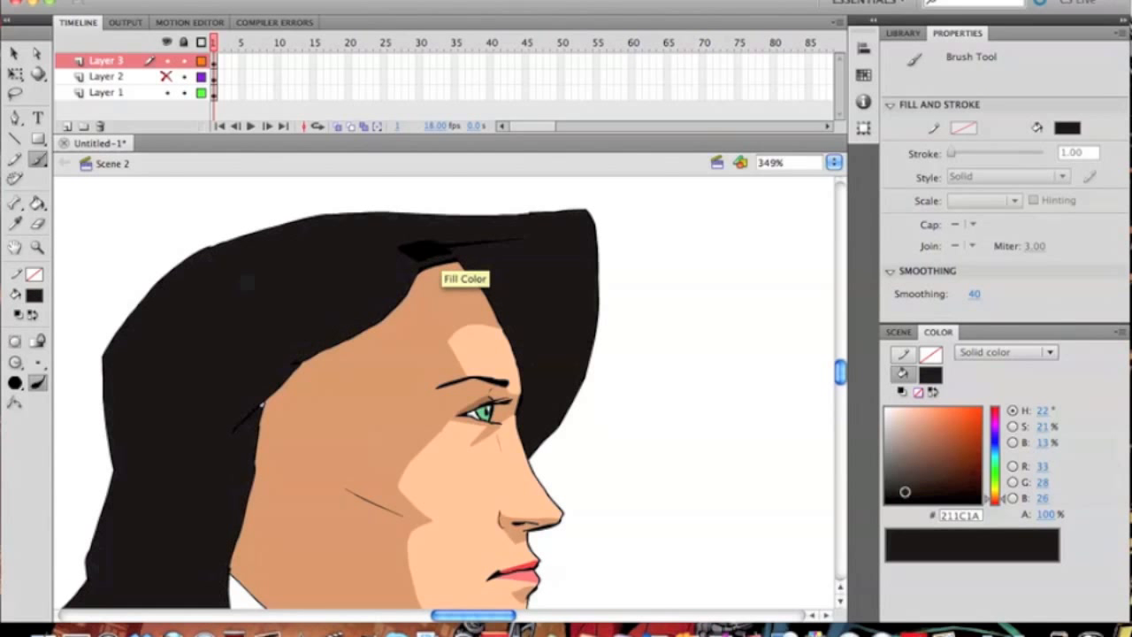
click(37, 203)
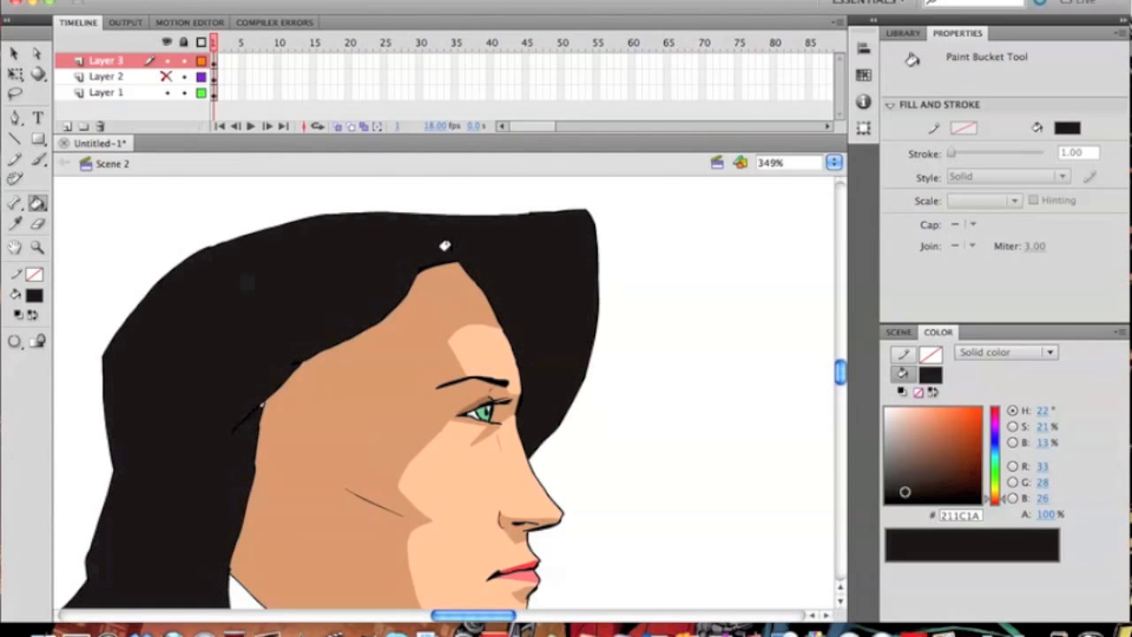
- Fill the small white gap between the hair and the face outline at the temple with the hair colour #211C1A
scroll(647, 475, down, 5)
scroll(645, 362, up, 4)
scroll(597, 430, left, 2)
click(37, 247)
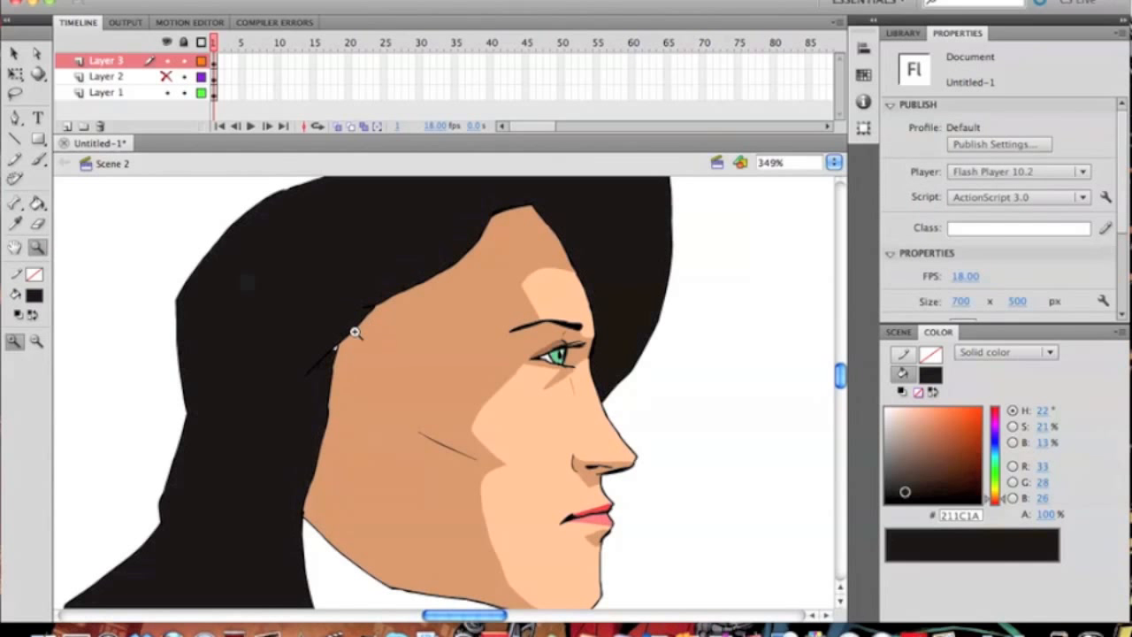
click(318, 325)
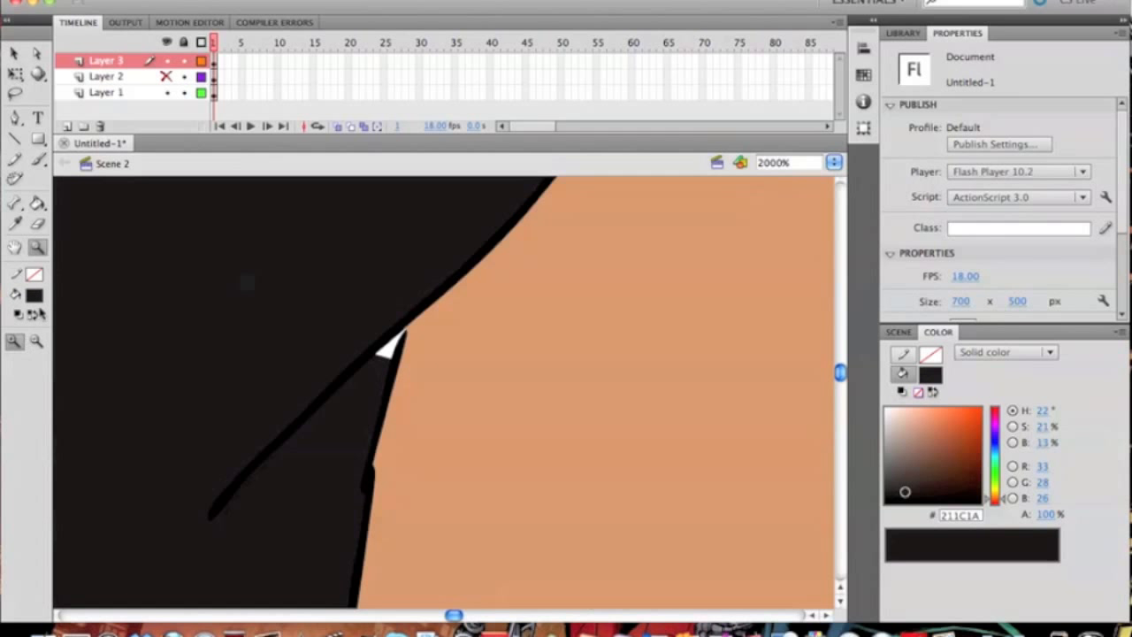
click(39, 161)
click(37, 202)
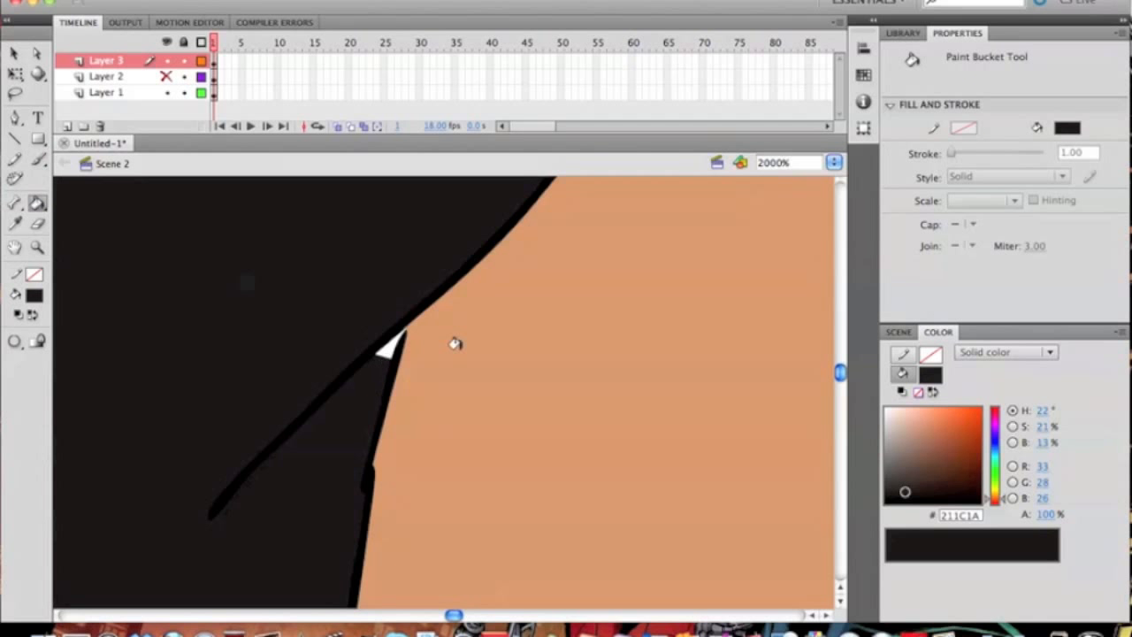
- Make the hidden Layer 2 visible again so the sketch lines show with the coloured profile
click(37, 246)
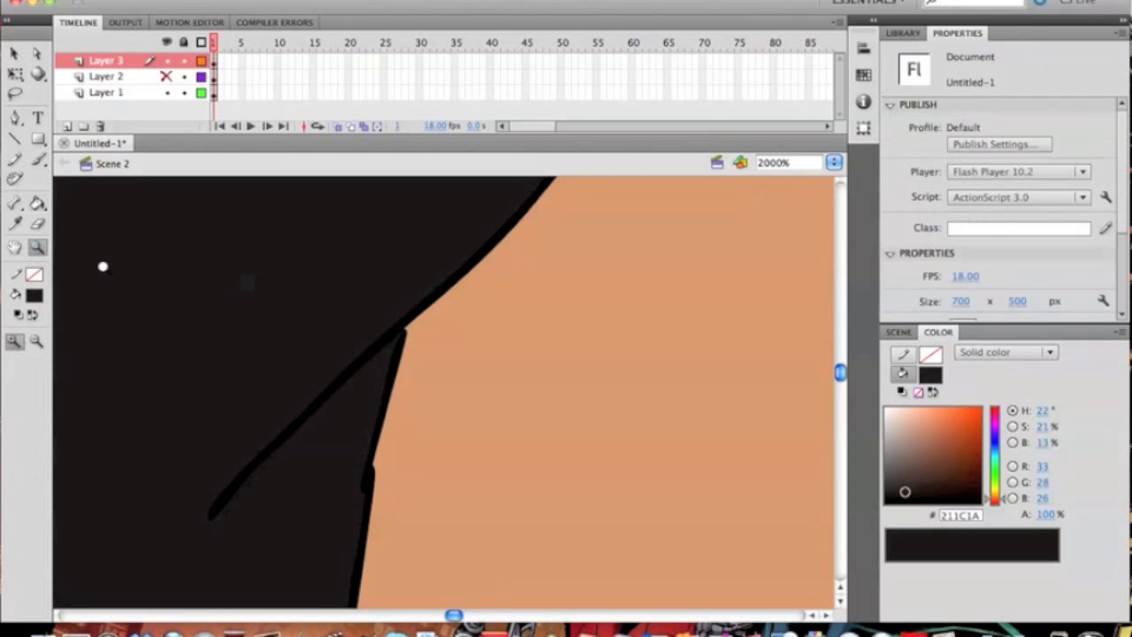
alt+click(454, 378)
alt+click(477, 395)
alt+click(481, 400)
drag(512, 446, 442, 294)
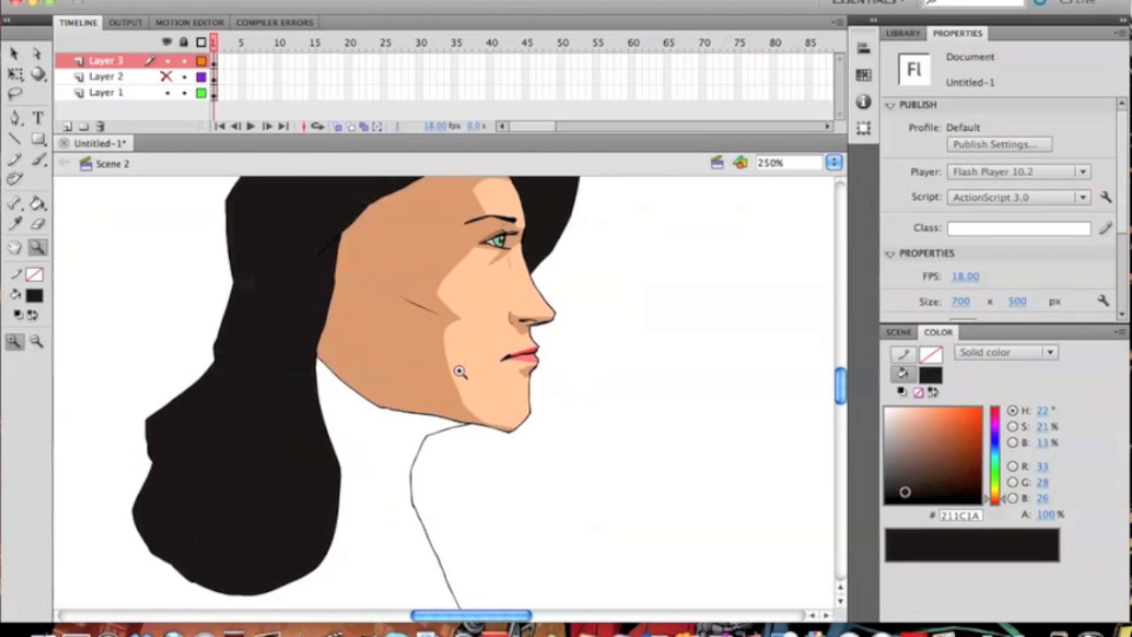
scroll(179, 324, down, 5)
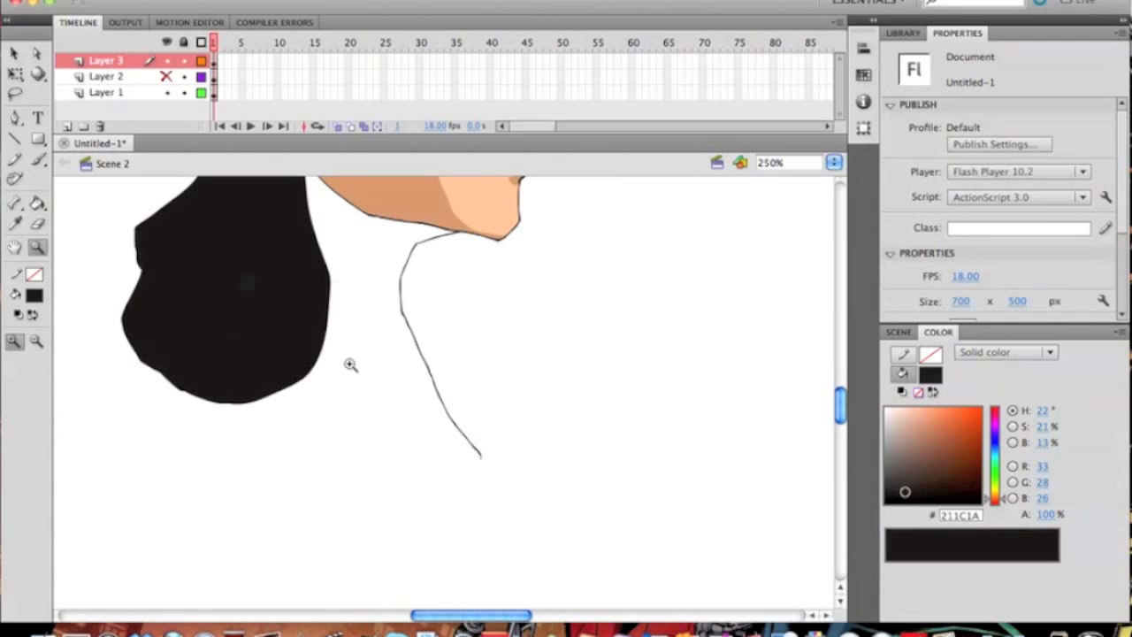
alt+click(394, 390)
alt+click(425, 371)
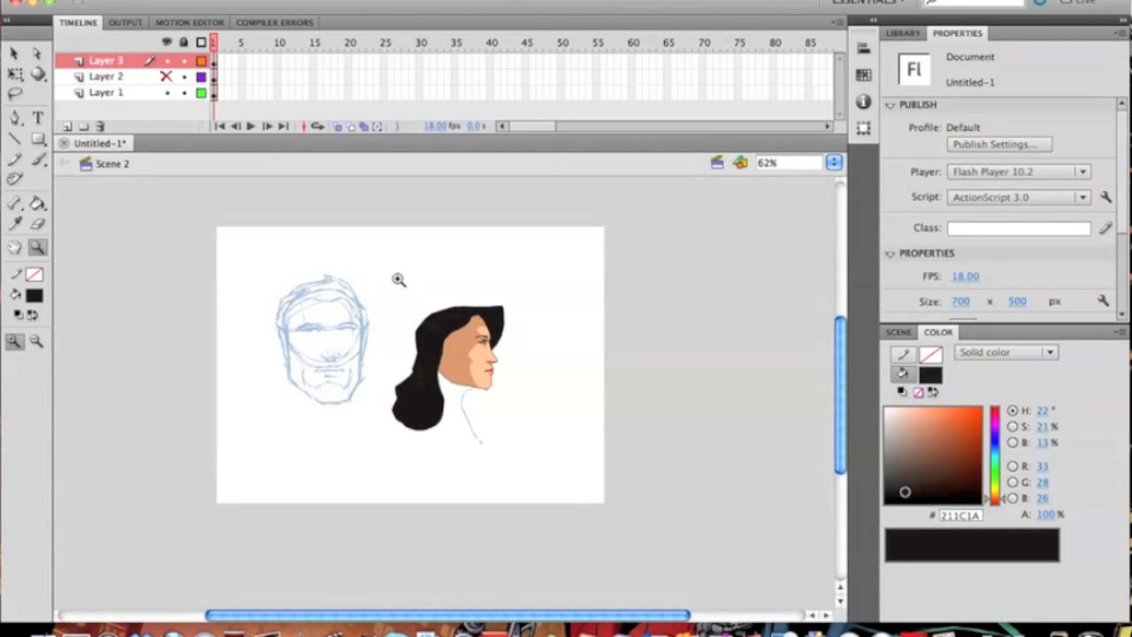
click(167, 76)
click(500, 425)
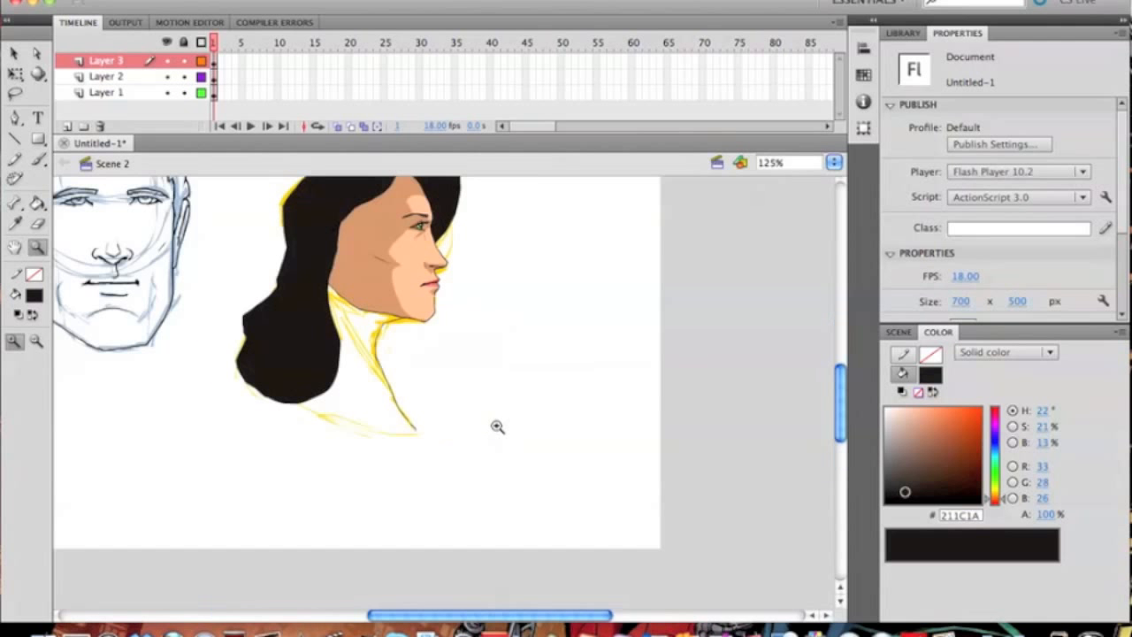
drag(844, 393, 841, 378)
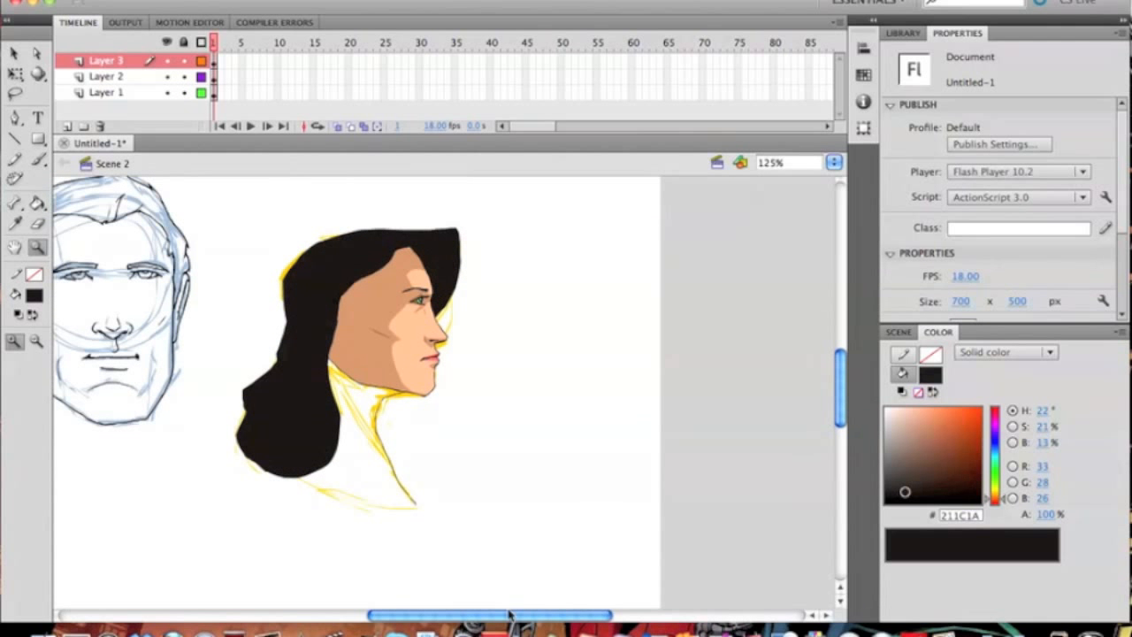
drag(498, 615, 440, 616)
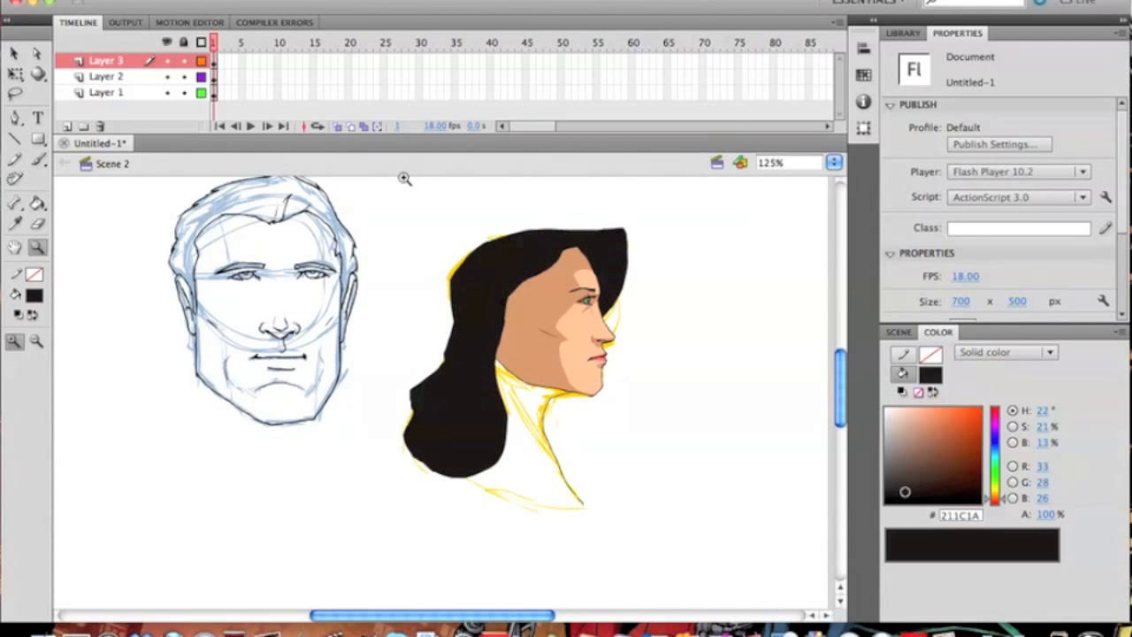
drag(842, 383, 841, 377)
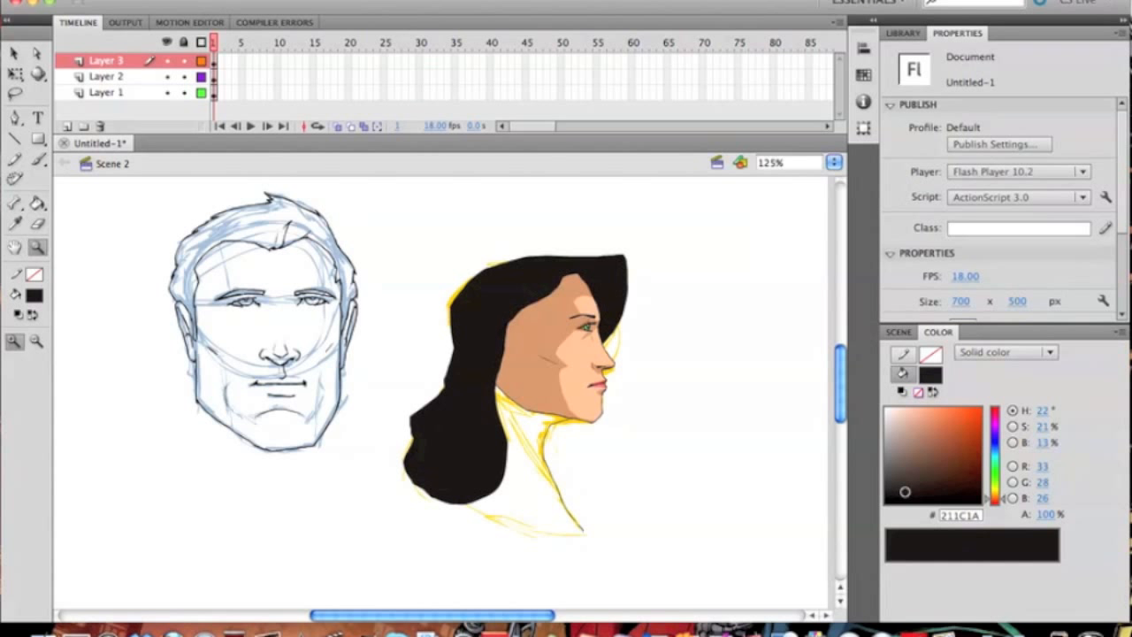
- Insert a new scene and prepare the Brush with the yellow fill colour #FFCC00
click(228, 0)
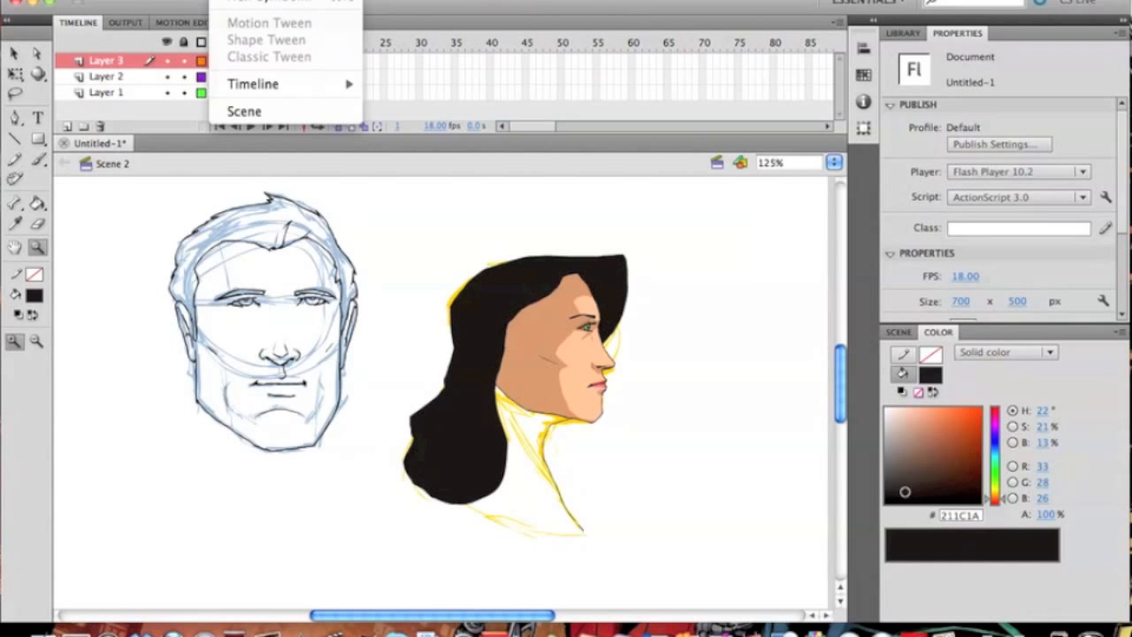
click(254, 113)
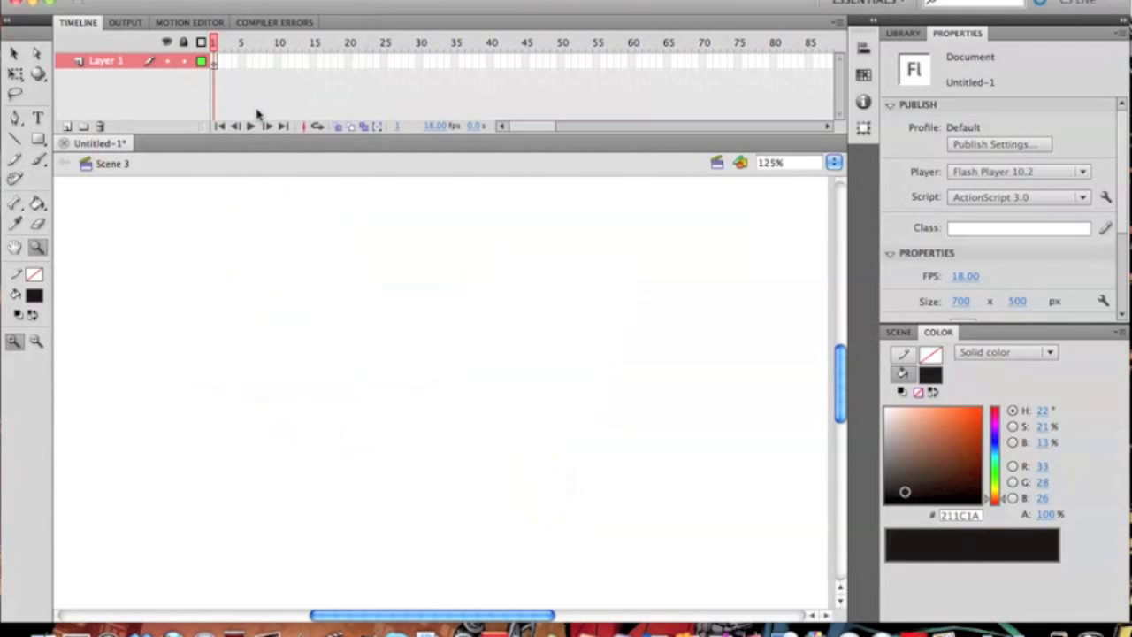
click(33, 297)
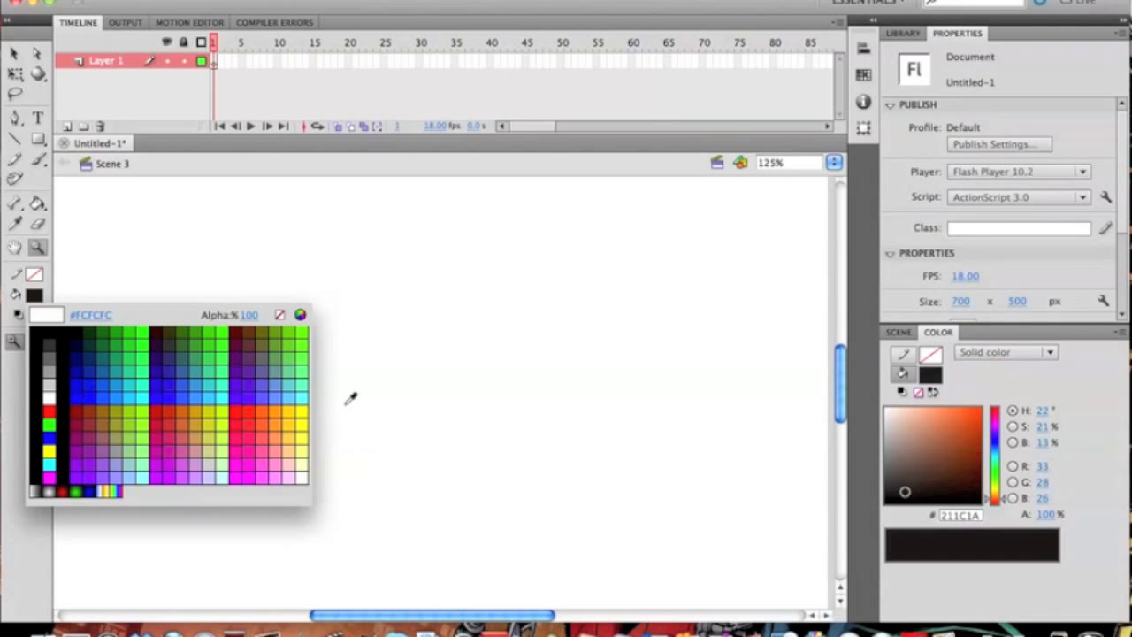
click(298, 405)
click(37, 159)
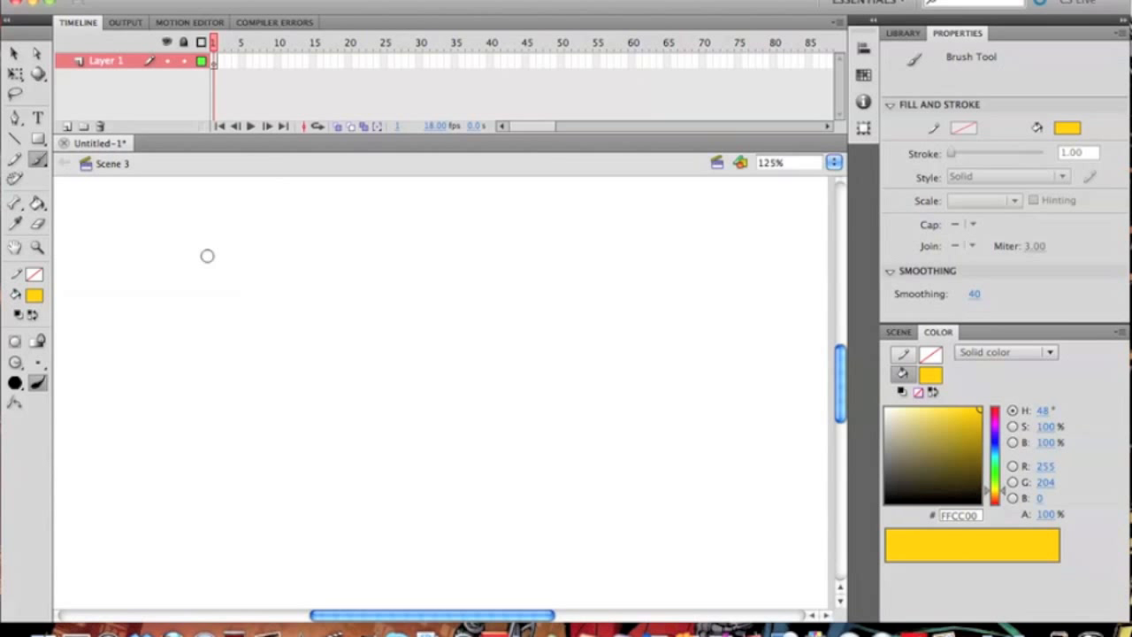
- Sketch a three-quarter view head on the empty stage, with a cranium circle, an angular jaw and thickened side contours
mouse_move(216, 256)
mouse_down()
mouse_move(349, 324)
mouse_move(223, 372)
mouse_move(227, 401)
mouse_move(217, 363)
mouse_move(211, 402)
mouse_up()
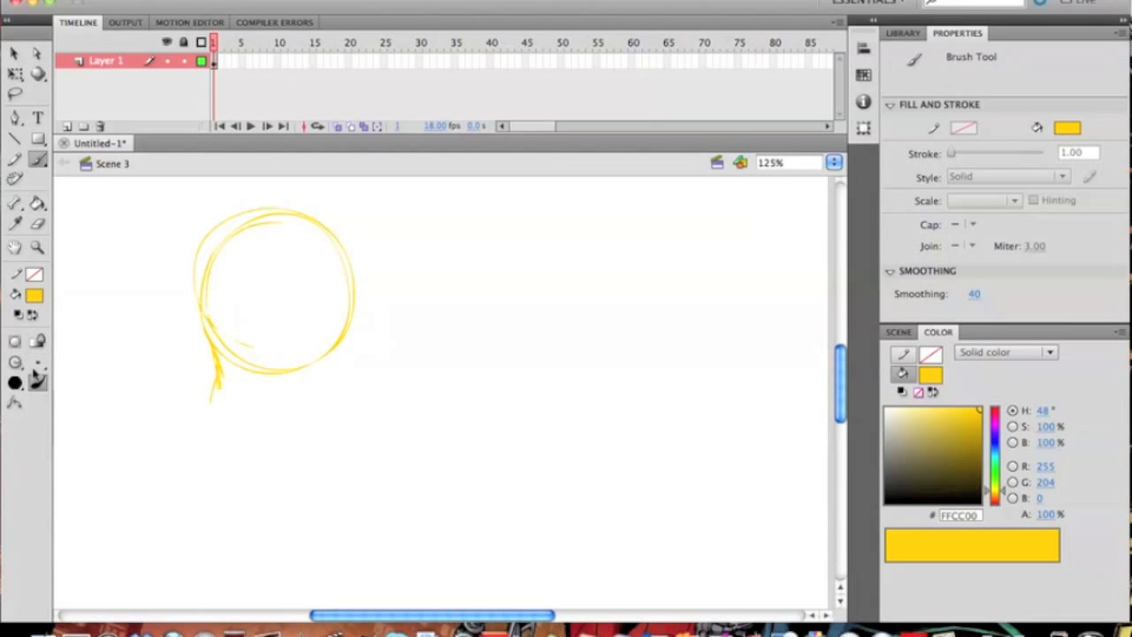
click(15, 363)
click(59, 362)
drag(215, 379, 320, 435)
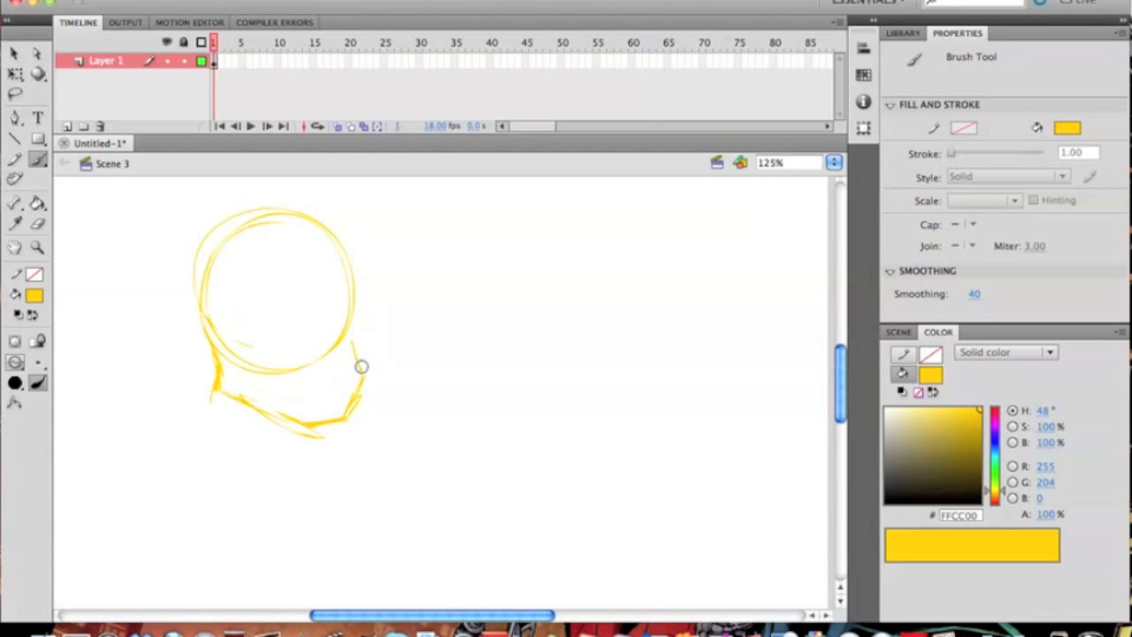
mouse_move(352, 300)
mouse_down()
mouse_move(345, 274)
mouse_move(358, 280)
mouse_move(355, 265)
mouse_move(330, 229)
mouse_move(283, 213)
mouse_move(214, 229)
mouse_move(195, 259)
mouse_up()
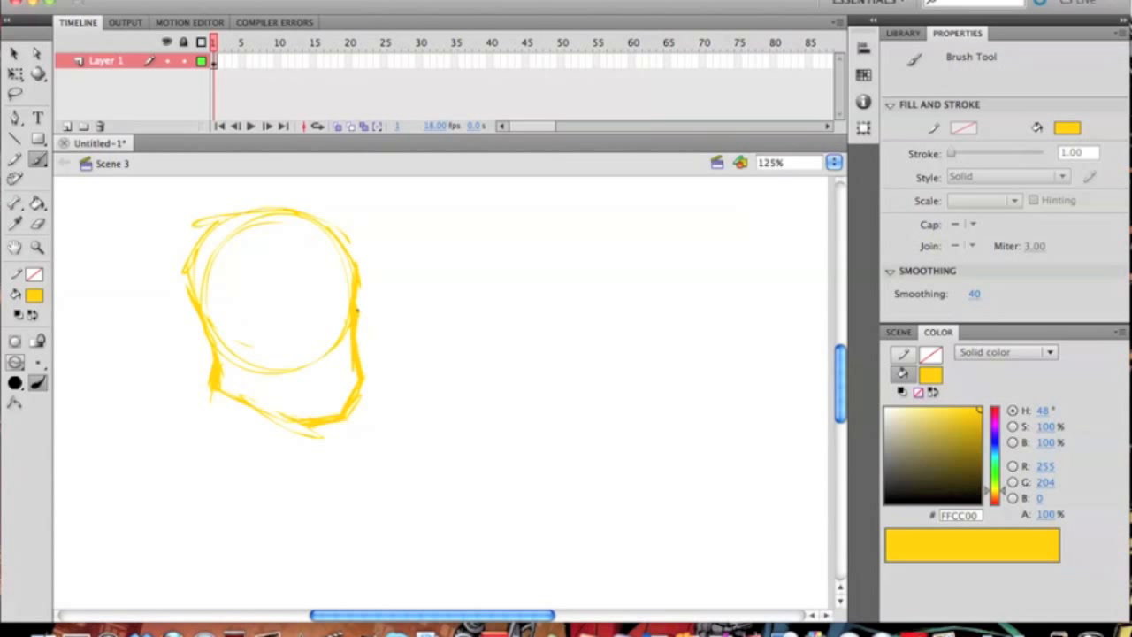
- Sketch the eye line, eyes, nose, mouth, chin marks and cheek contour inside the three-quarter head
mouse_move(211, 297)
mouse_down()
mouse_move(323, 299)
mouse_move(303, 299)
mouse_up()
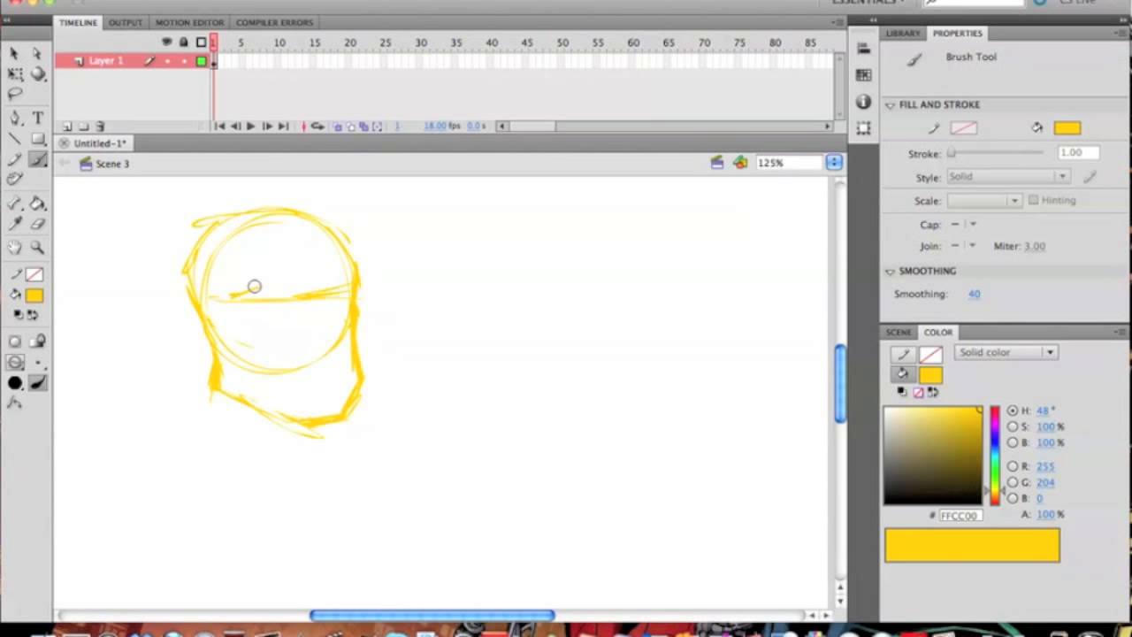
drag(266, 289, 279, 288)
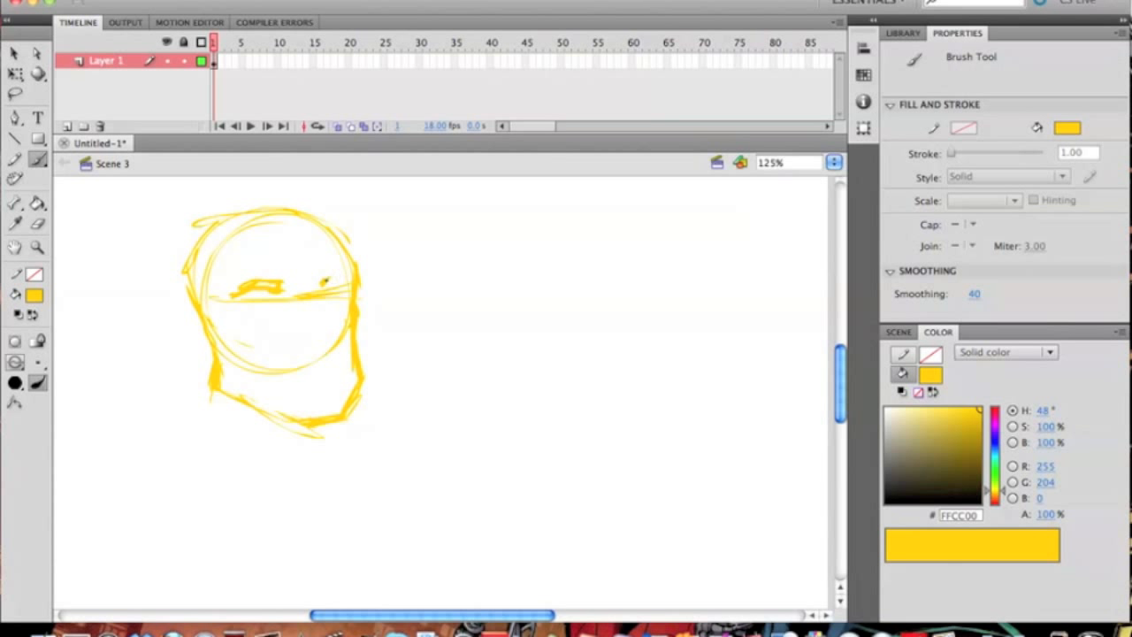
drag(351, 282, 325, 281)
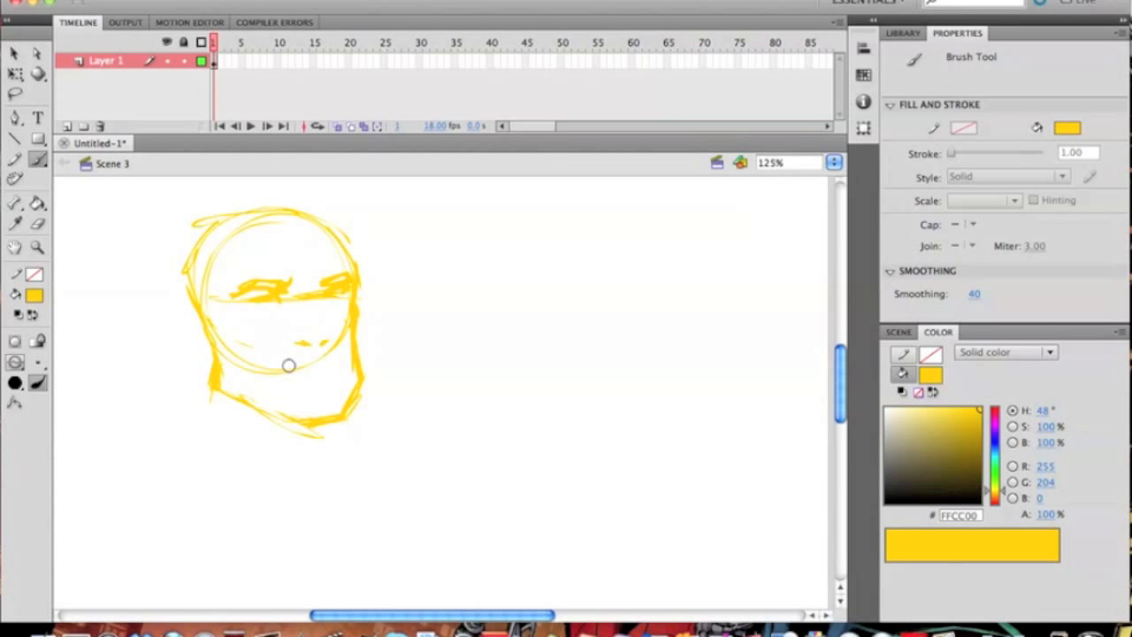
drag(284, 361, 305, 358)
mouse_move(330, 370)
mouse_down()
mouse_move(260, 386)
mouse_move(343, 386)
mouse_up()
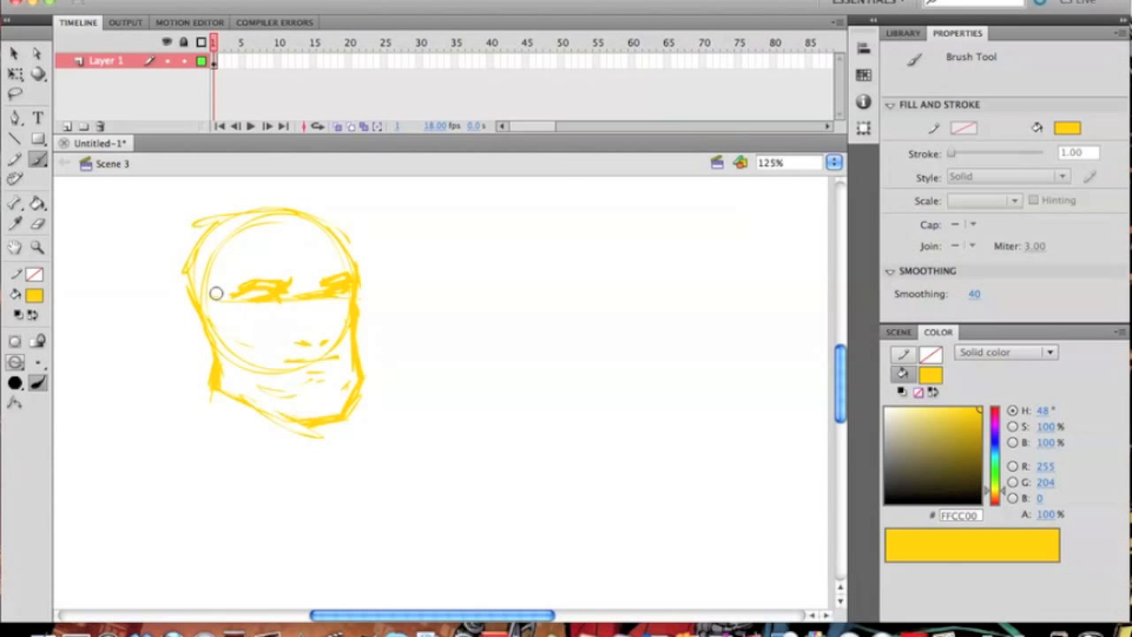
drag(256, 271, 249, 326)
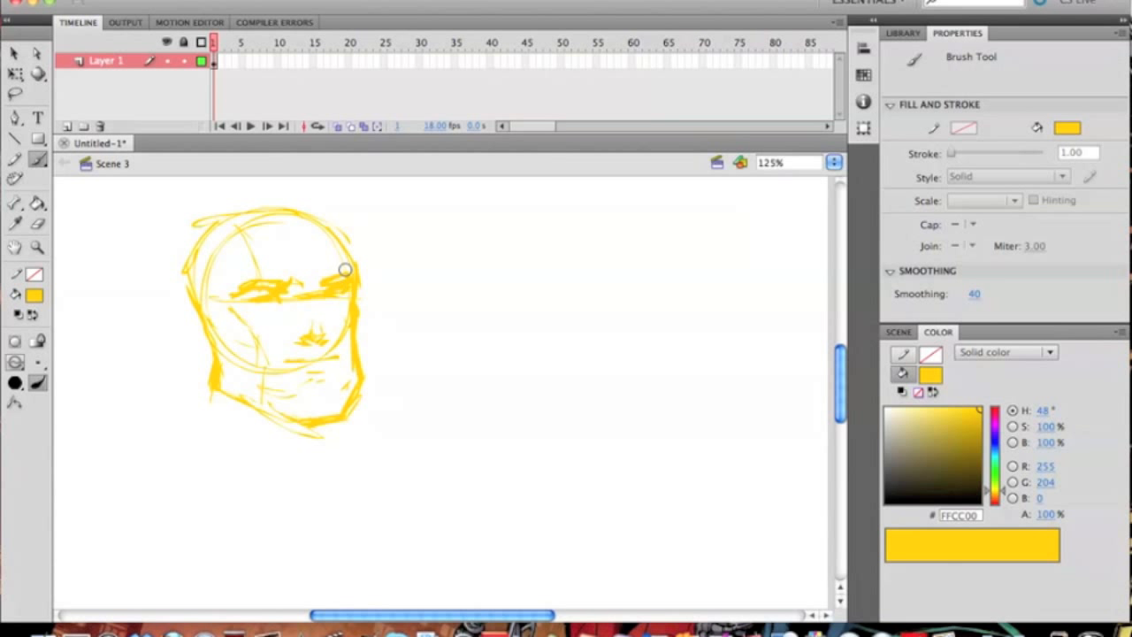
- Sketch the neck, shoulder slope and collar lines below the three-quarter head
drag(235, 400, 294, 512)
drag(325, 428, 308, 456)
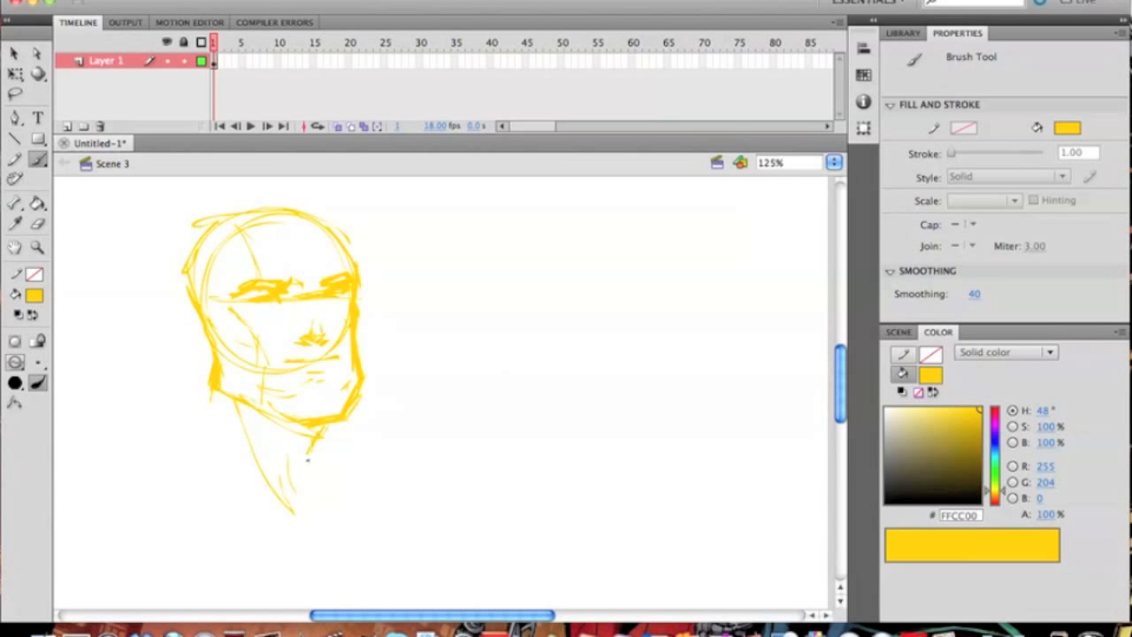
mouse_move(202, 321)
mouse_down()
mouse_move(184, 398)
mouse_move(135, 425)
mouse_up()
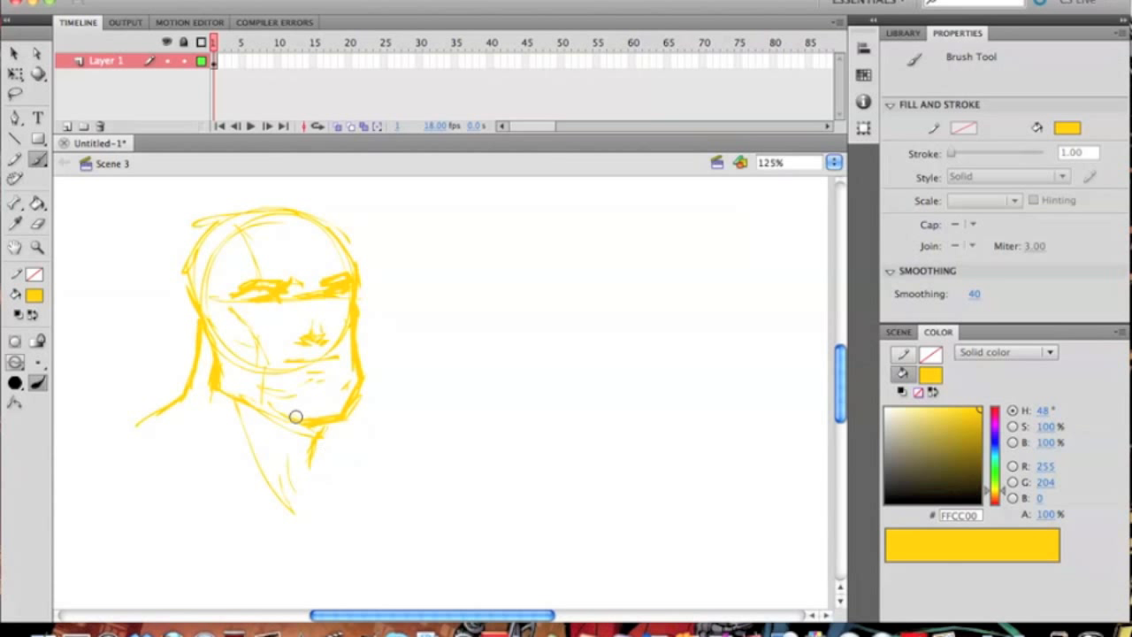
mouse_move(184, 397)
mouse_down()
mouse_move(139, 420)
mouse_move(169, 493)
mouse_move(230, 512)
mouse_up()
drag(299, 525, 334, 501)
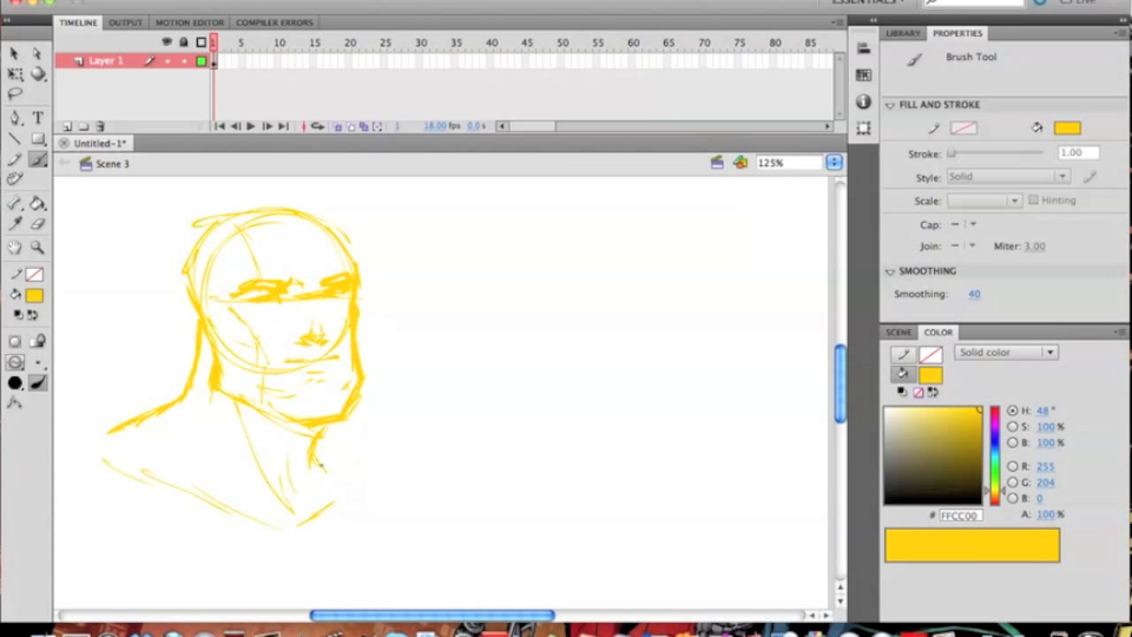
- Sketch a second, longer head outline to the right of the first, with a cranium circle and a tapered jaw
scroll(391, 384, left, 5)
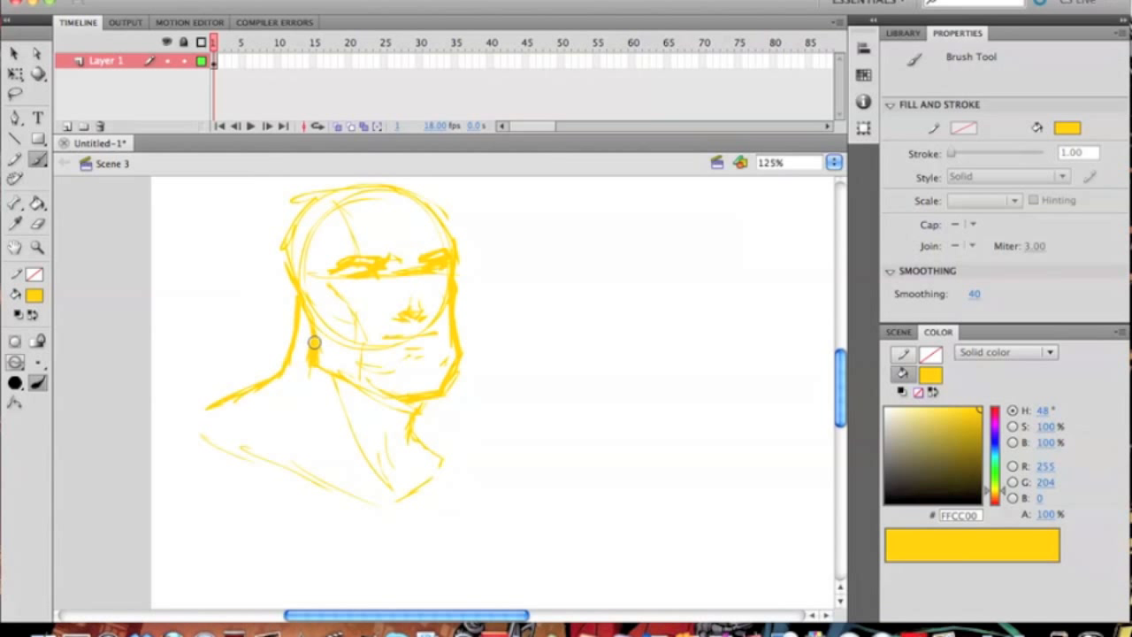
drag(301, 234, 239, 278)
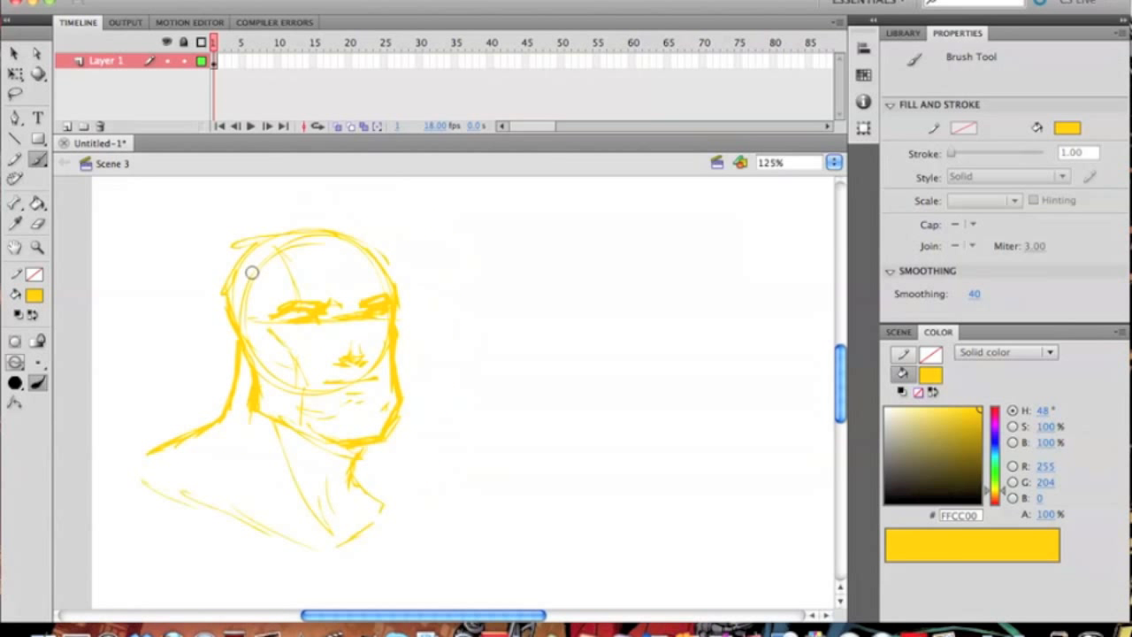
mouse_move(550, 357)
mouse_down()
mouse_move(399, 306)
mouse_move(402, 359)
mouse_up()
drag(511, 365, 519, 378)
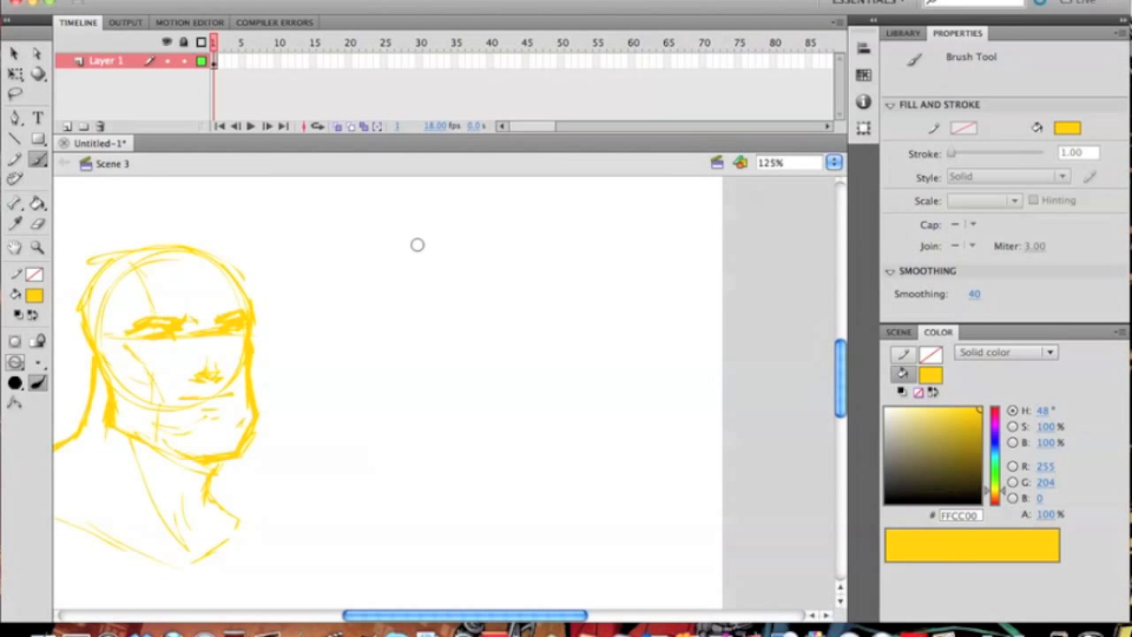
mouse_move(548, 268)
mouse_down()
mouse_move(435, 308)
mouse_move(420, 284)
mouse_move(432, 219)
mouse_move(561, 274)
mouse_move(530, 327)
mouse_move(414, 336)
mouse_move(439, 424)
mouse_move(516, 471)
mouse_move(550, 461)
mouse_move(572, 405)
mouse_move(570, 252)
mouse_move(494, 215)
mouse_up()
mouse_move(420, 282)
mouse_down()
mouse_move(439, 232)
mouse_move(490, 215)
mouse_move(556, 231)
mouse_up()
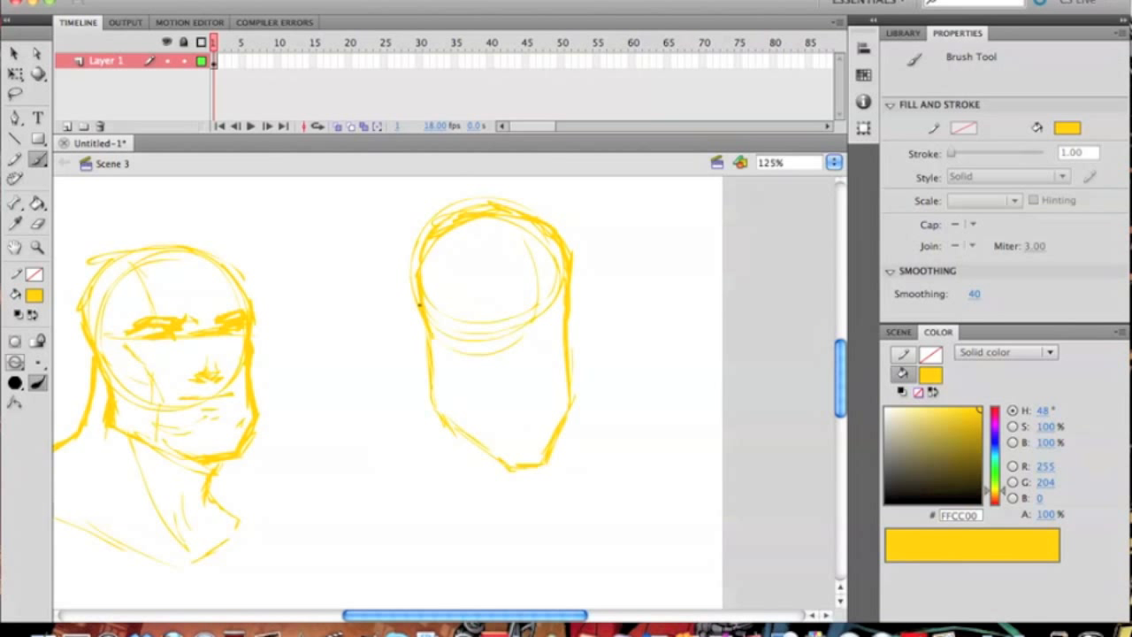
- Draw the eye line, both eyes and the nose on the second head
drag(433, 303, 565, 299)
drag(431, 303, 544, 297)
drag(439, 302, 545, 297)
drag(458, 295, 493, 287)
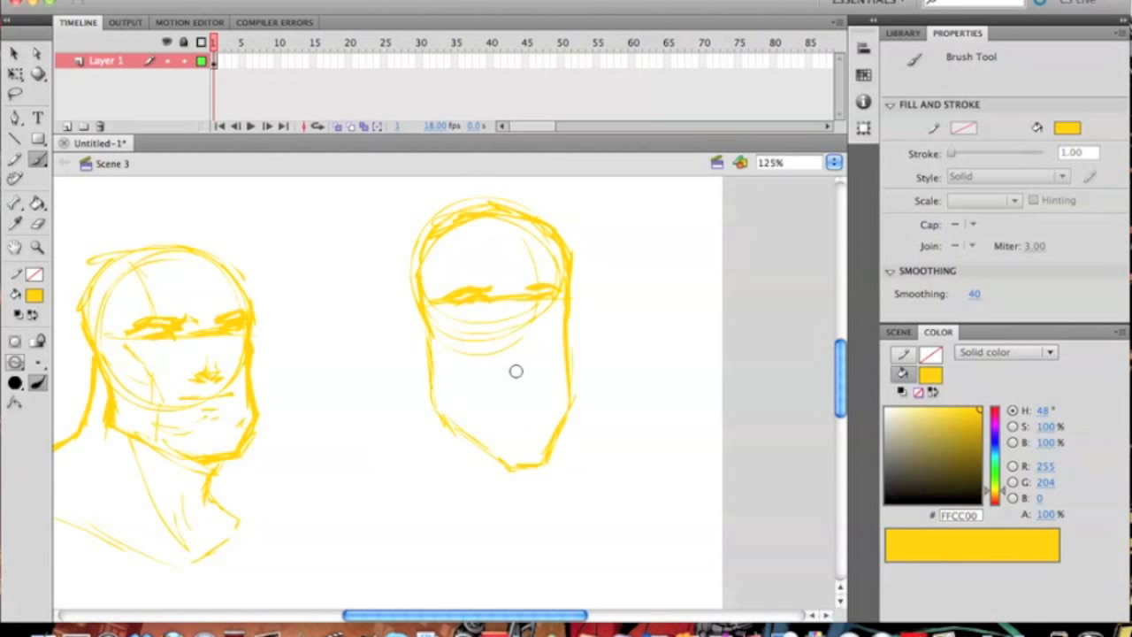
drag(509, 363, 501, 360)
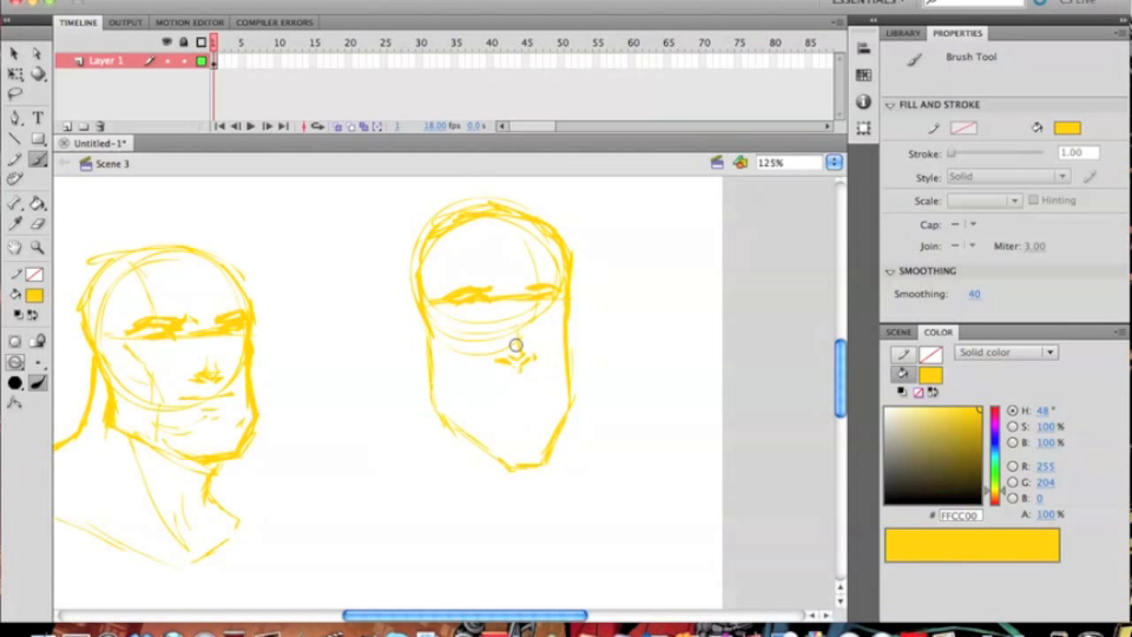
drag(518, 356, 510, 329)
- Add the mouth, chin mark and cheek contours to the second head
scroll(576, 330, left, 3)
scroll(576, 330, down, 2)
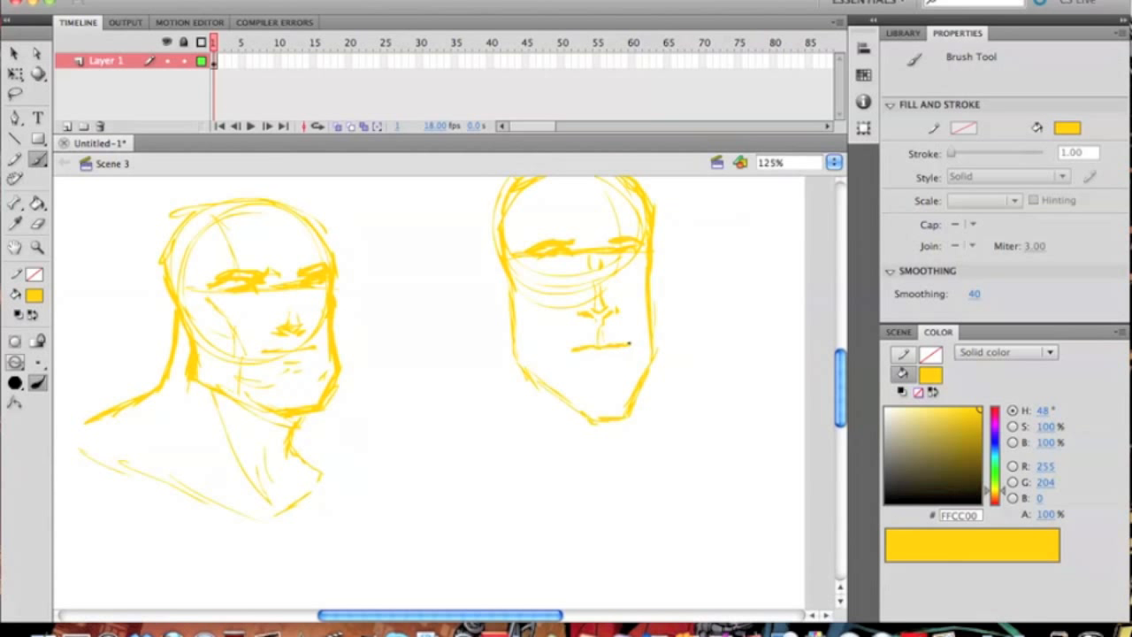
mouse_move(590, 357)
mouse_down()
mouse_move(605, 358)
mouse_move(574, 374)
mouse_move(558, 366)
mouse_up()
scroll(620, 373, right, 3)
scroll(620, 373, up, 3)
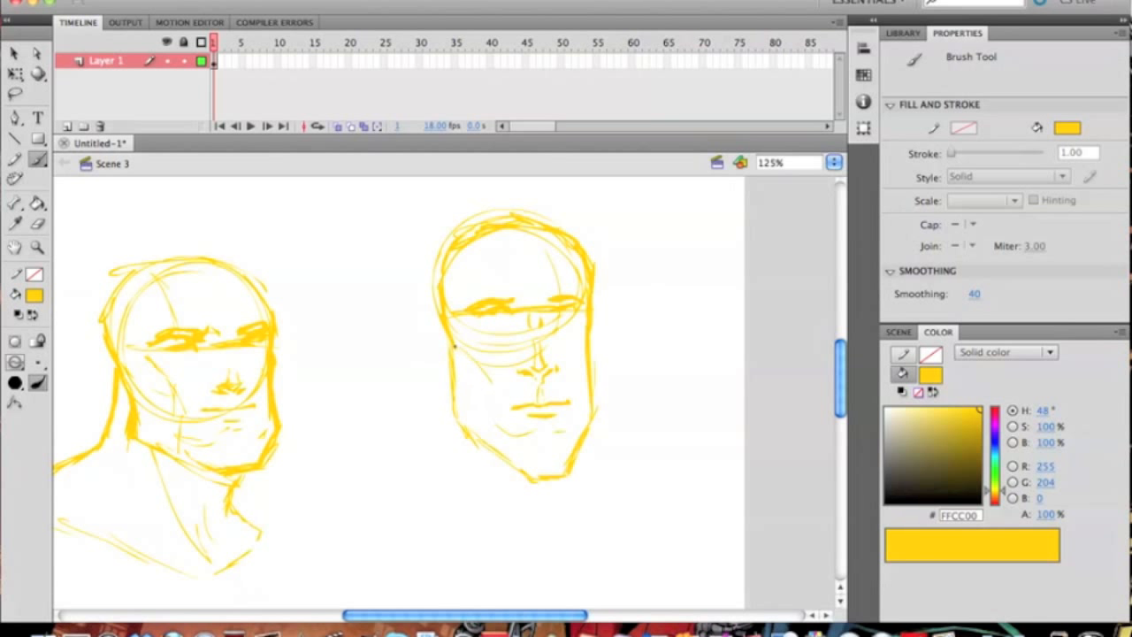
drag(494, 391, 494, 409)
drag(576, 378, 574, 396)
scroll(412, 314, down, 5)
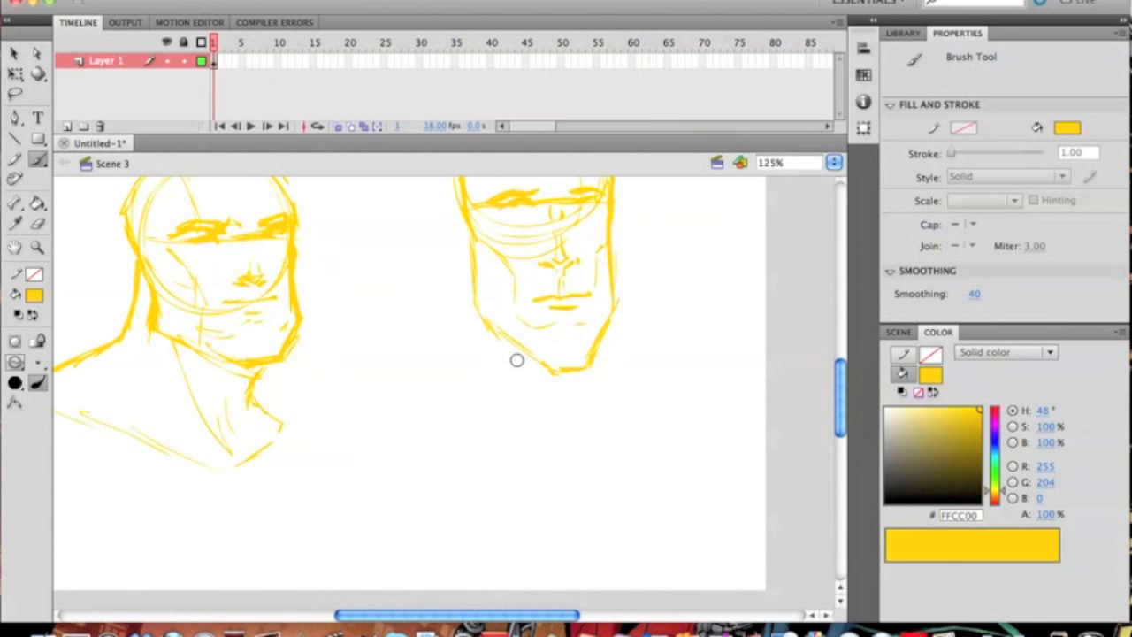
- Sketch the neck lines, throat muscles and both shoulder slopes beneath the longer second head
drag(503, 378, 524, 413)
mouse_move(554, 458)
mouse_down()
mouse_move(531, 400)
mouse_move(559, 439)
mouse_up()
drag(553, 426, 553, 387)
drag(582, 398, 582, 422)
mouse_move(612, 320)
mouse_down()
mouse_move(600, 365)
mouse_move(595, 426)
mouse_up()
drag(604, 345, 606, 426)
mouse_move(499, 374)
mouse_down()
mouse_move(499, 407)
mouse_move(452, 442)
mouse_up()
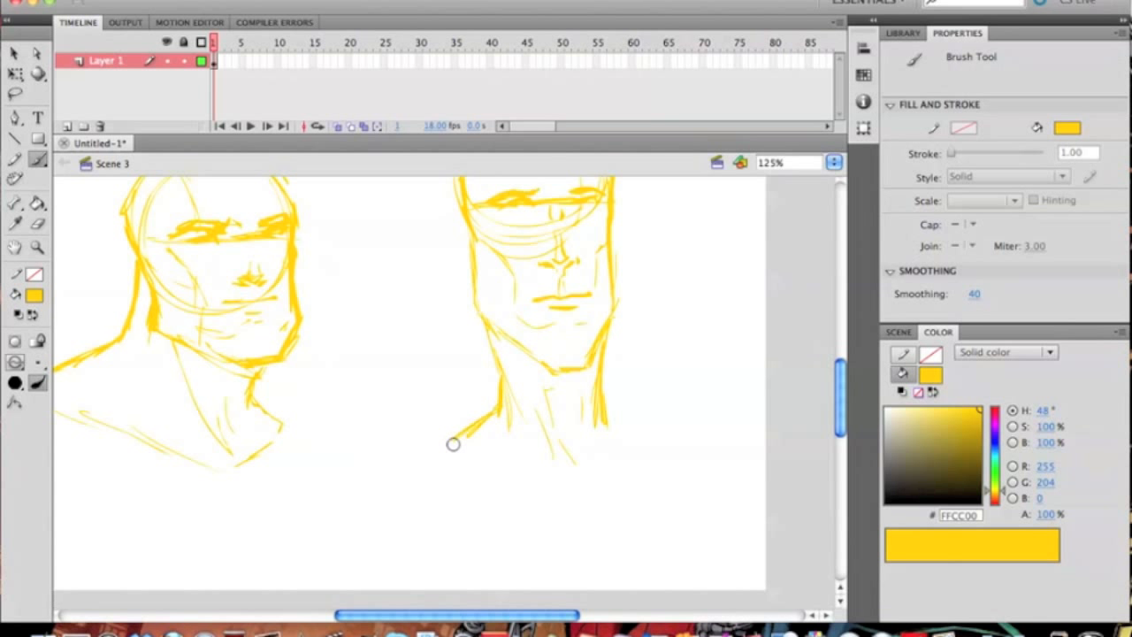
drag(599, 399, 640, 440)
- Add an ear on each side of the second head
scroll(505, 425, up, 3)
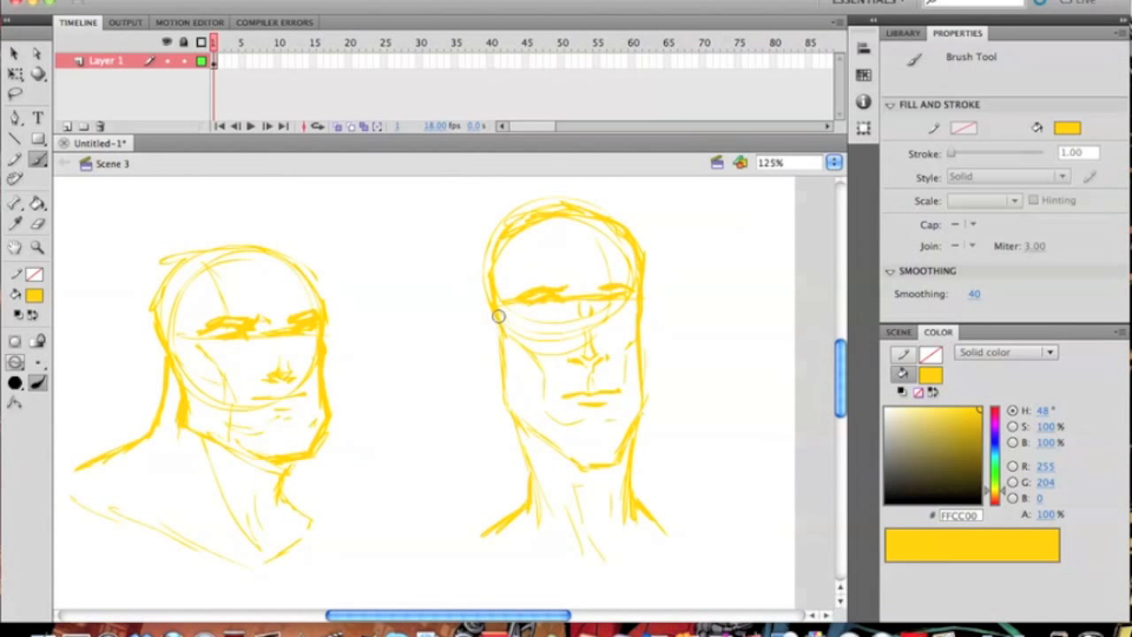
mouse_move(494, 351)
mouse_down()
mouse_move(482, 313)
mouse_move(502, 338)
mouse_up()
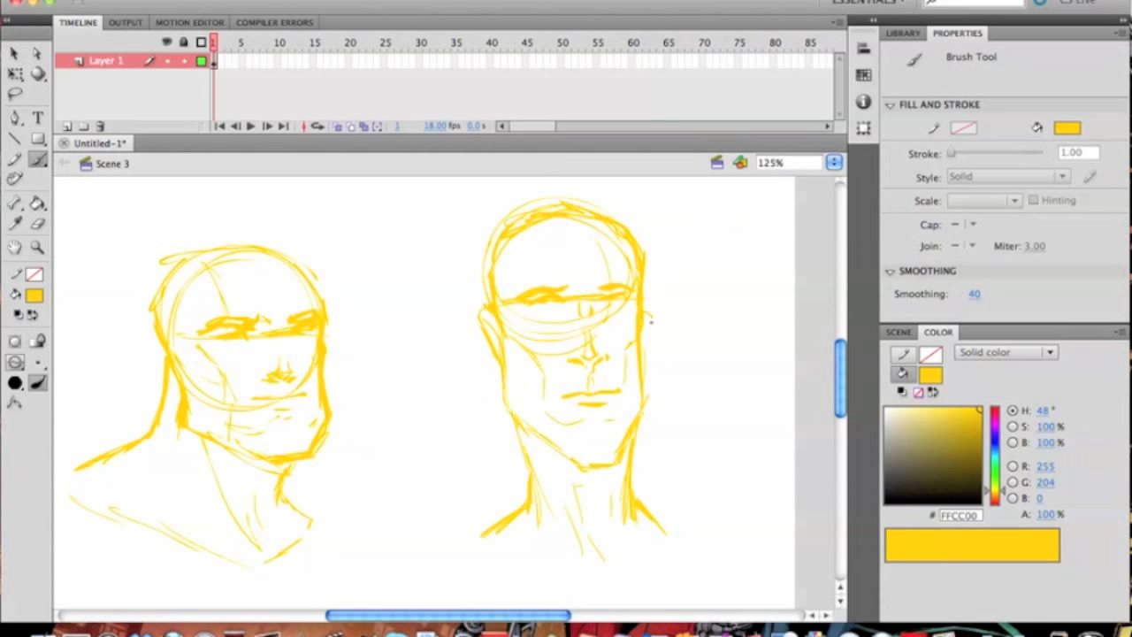
drag(652, 318, 652, 309)
- Draw two eye studies with eyebrows, one above the other, in the space between the two heads
drag(390, 256, 361, 273)
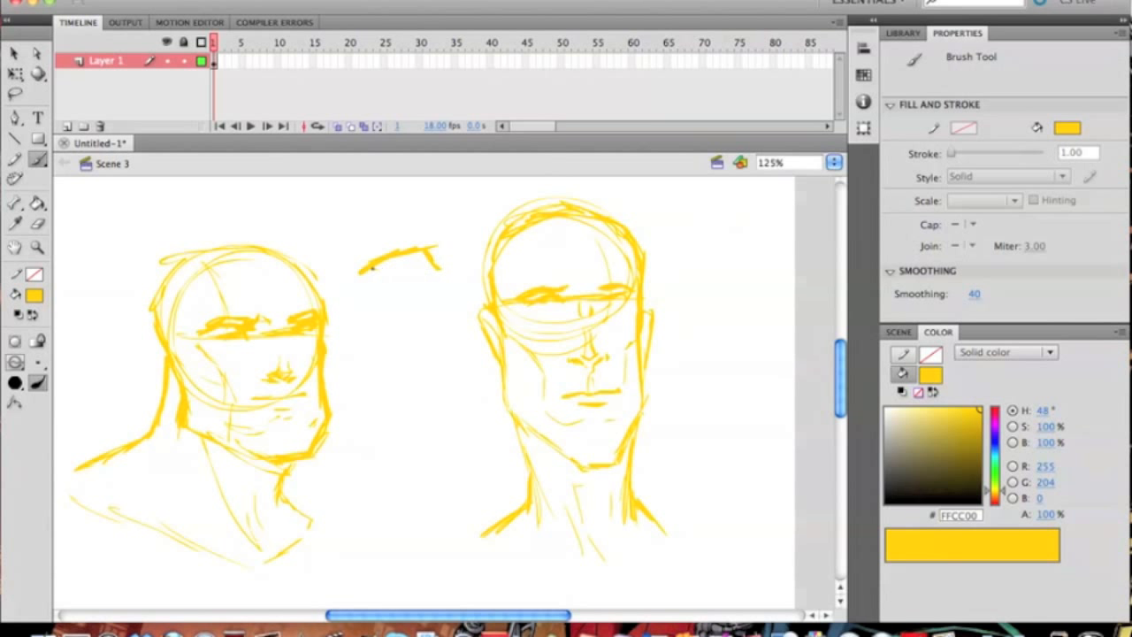
drag(363, 272, 415, 271)
drag(425, 238, 386, 230)
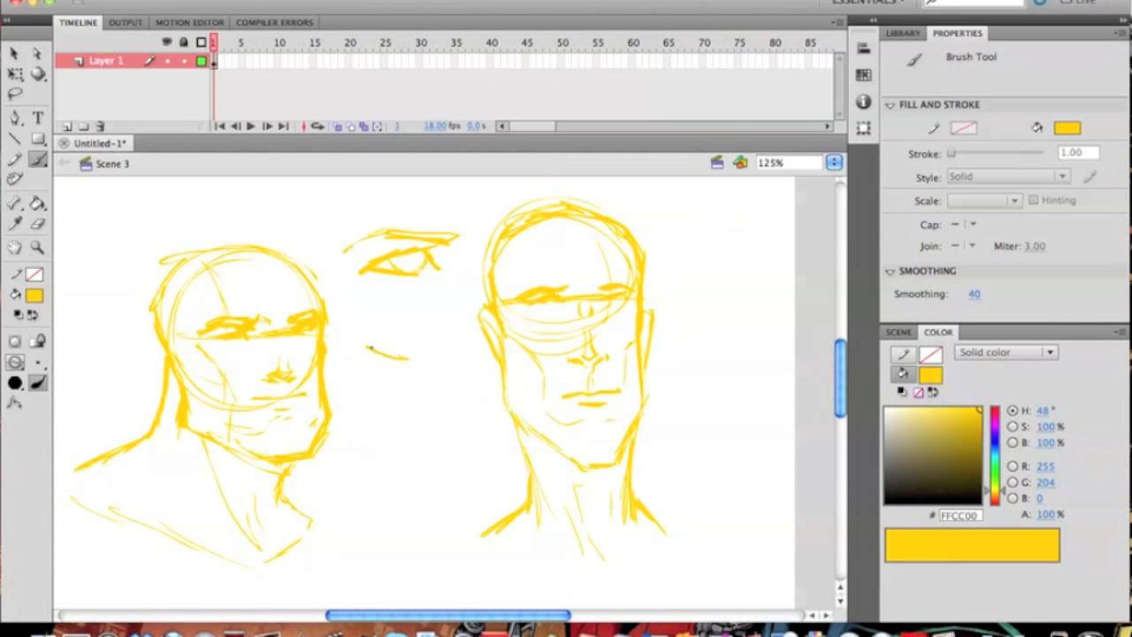
mouse_move(361, 329)
mouse_down()
mouse_move(404, 325)
mouse_move(431, 350)
mouse_up()
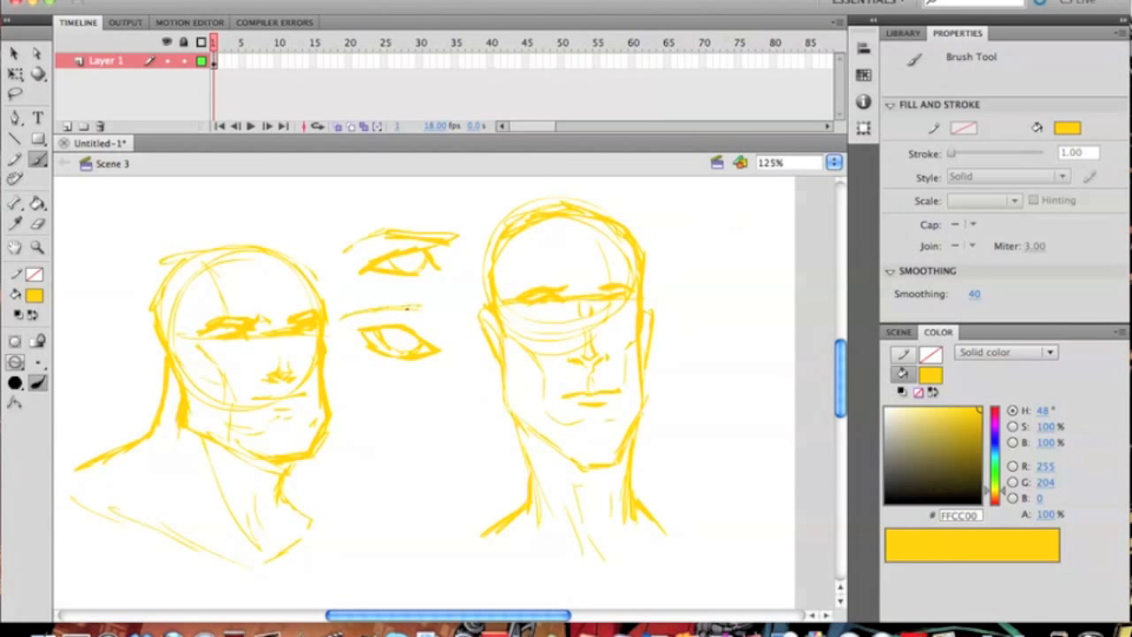
drag(423, 308, 448, 316)
- Add a squared eye with a heavy brow and a wide round eye with a flat brow below the first two eye studies
scroll(413, 366, down, 3)
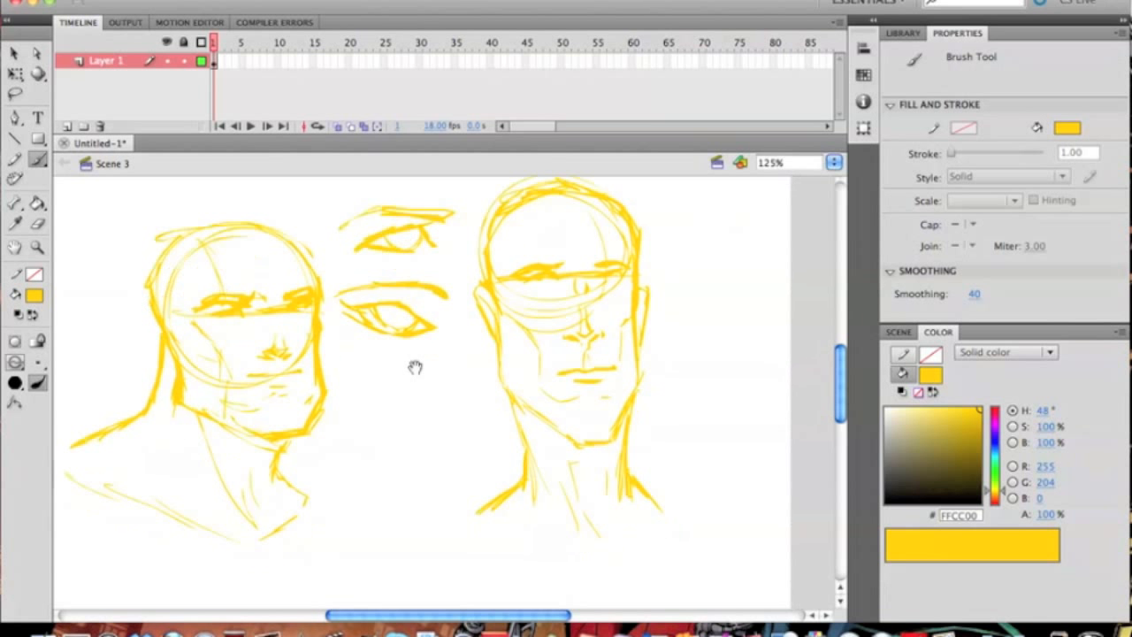
drag(365, 358, 438, 348)
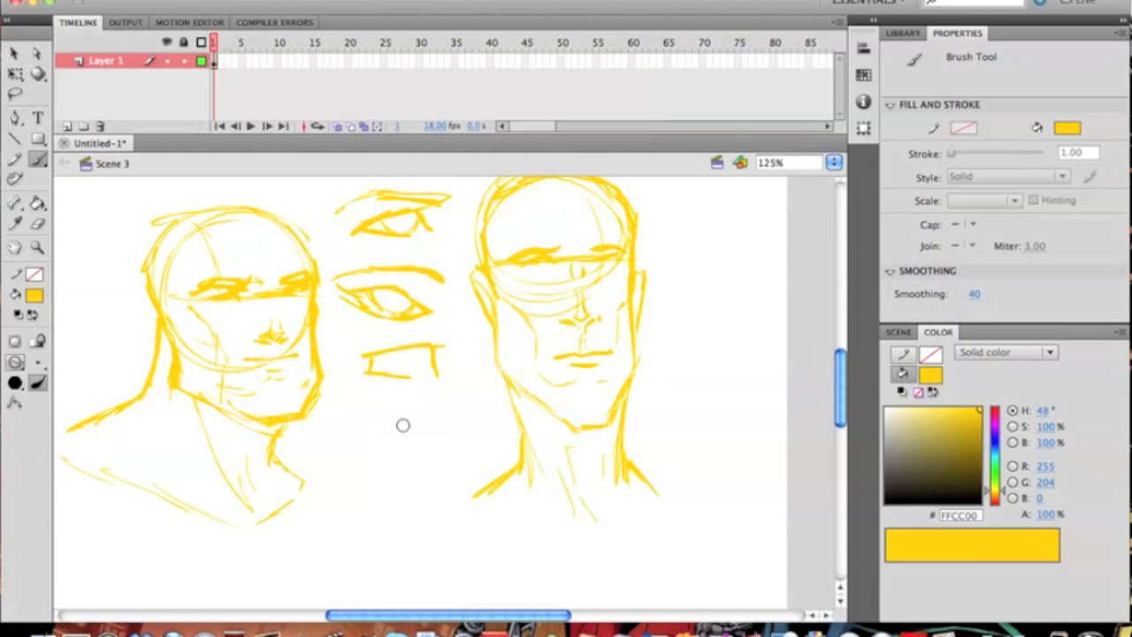
mouse_move(419, 437)
mouse_down()
mouse_move(376, 403)
mouse_move(394, 430)
mouse_move(423, 409)
mouse_move(389, 411)
mouse_move(463, 392)
mouse_up()
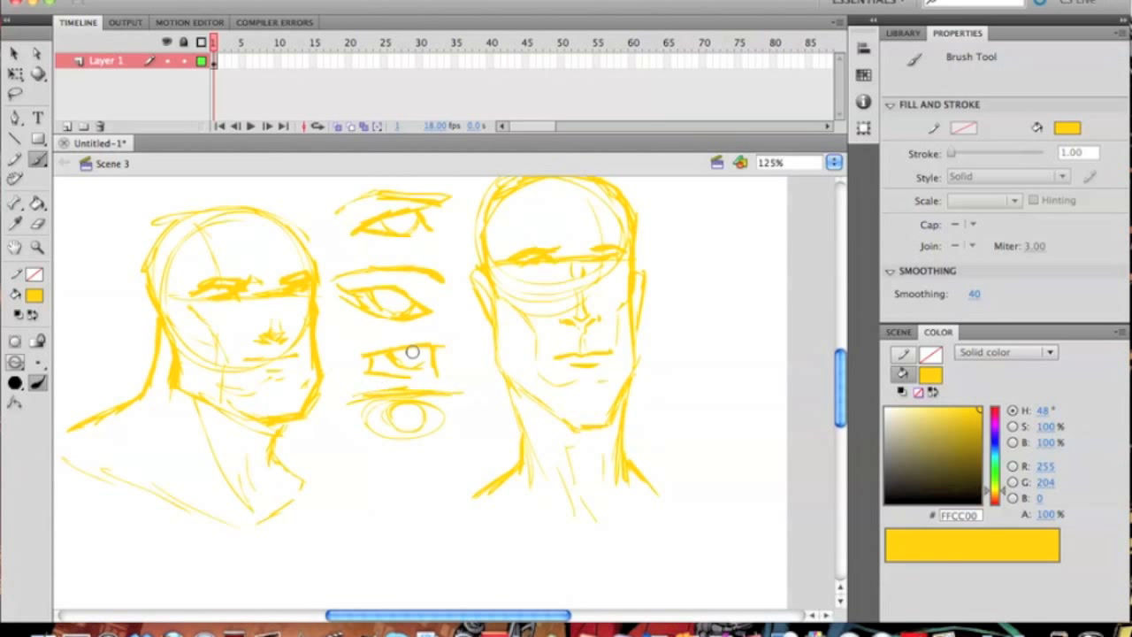
mouse_move(352, 352)
mouse_down()
mouse_move(451, 328)
mouse_move(353, 343)
mouse_up()
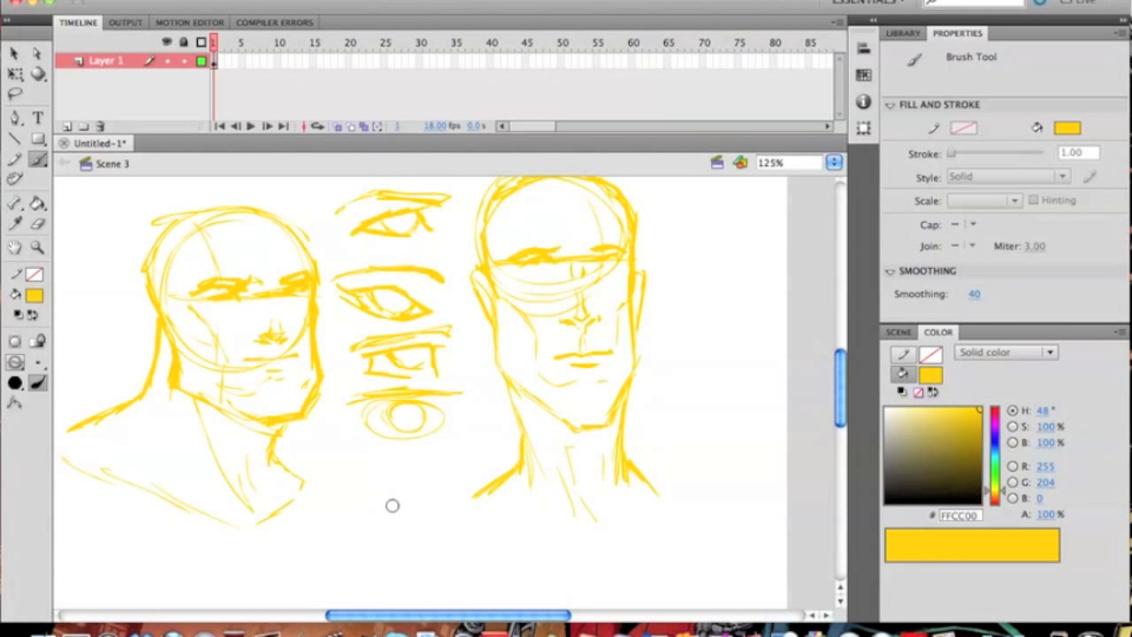
- Draw a simple dot eye and an angular eye with a filled pupil, both with brows, beneath the other eye studies
mouse_move(414, 469)
mouse_down()
mouse_move(407, 483)
mouse_move(452, 457)
mouse_up()
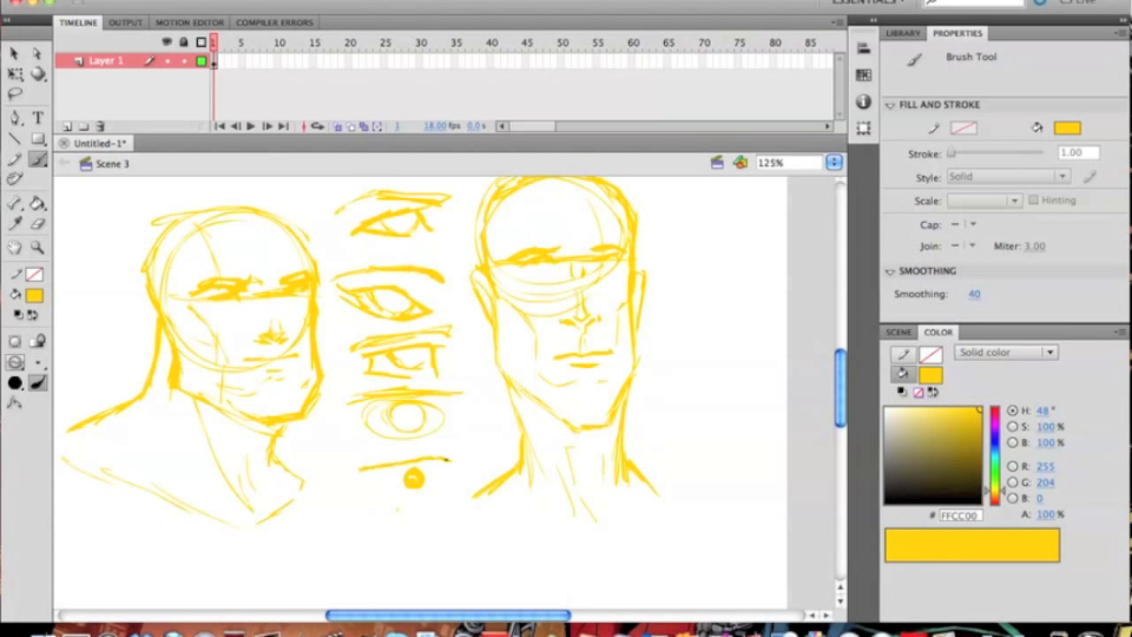
drag(546, 399, 498, 359)
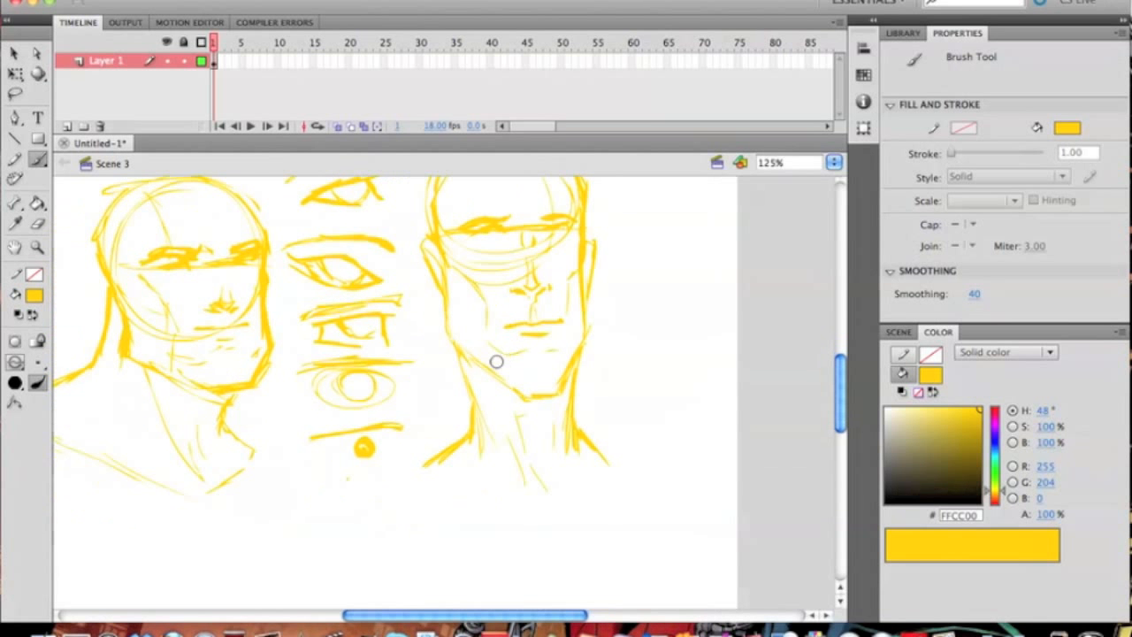
mouse_move(311, 502)
mouse_down()
mouse_move(398, 490)
mouse_move(412, 508)
mouse_up()
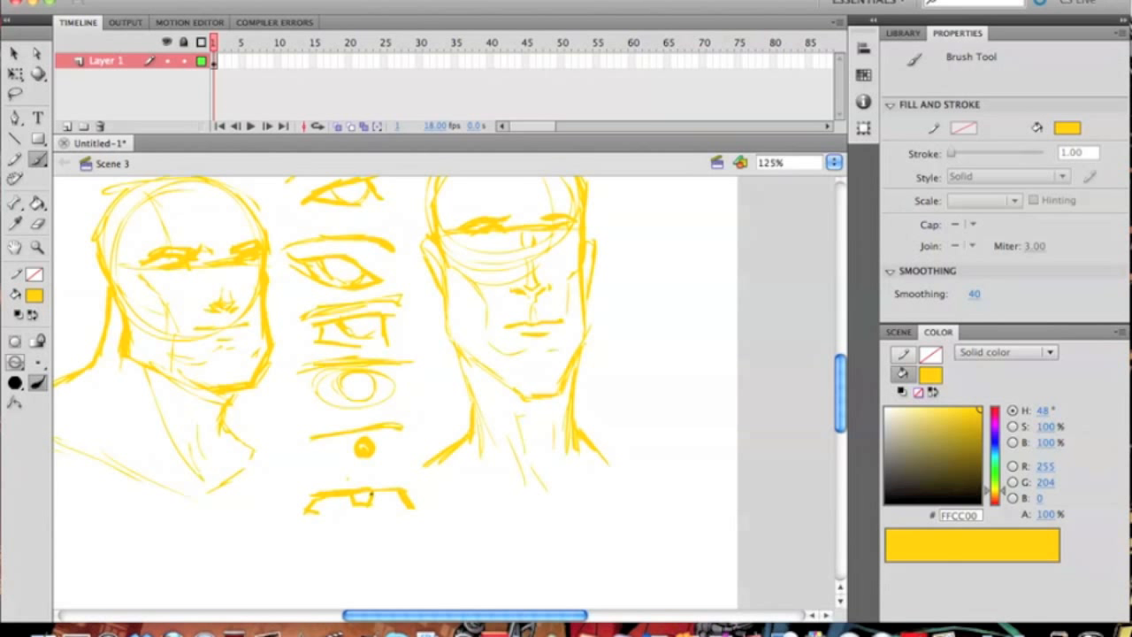
mouse_move(358, 499)
mouse_down()
mouse_move(368, 497)
mouse_move(315, 500)
mouse_up()
drag(315, 499, 370, 500)
drag(405, 459, 476, 446)
mouse_move(248, 516)
mouse_down()
mouse_move(277, 501)
mouse_move(358, 498)
mouse_up()
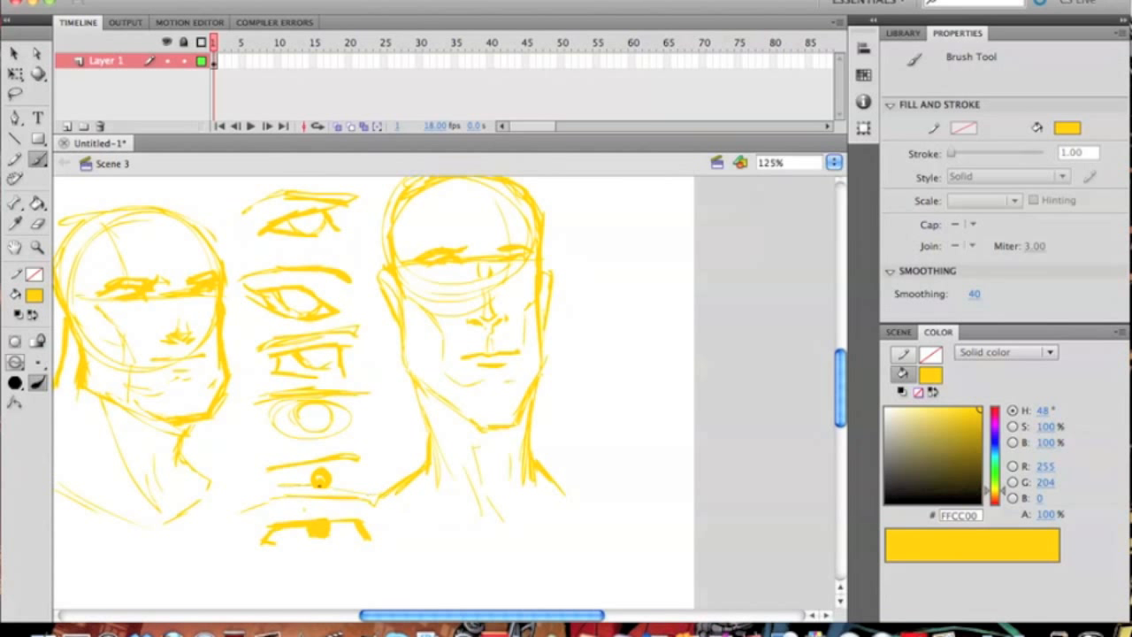
- Sketch a narrow, pointed eye with a long eyebrow above the three-quarter head
mouse_move(404, 374)
mouse_down()
mouse_move(525, 412)
mouse_move(568, 329)
mouse_up()
mouse_move(374, 371)
mouse_down()
mouse_move(336, 407)
mouse_move(295, 407)
mouse_move(448, 361)
mouse_up()
drag(258, 329, 447, 394)
scroll(446, 393, right, 5)
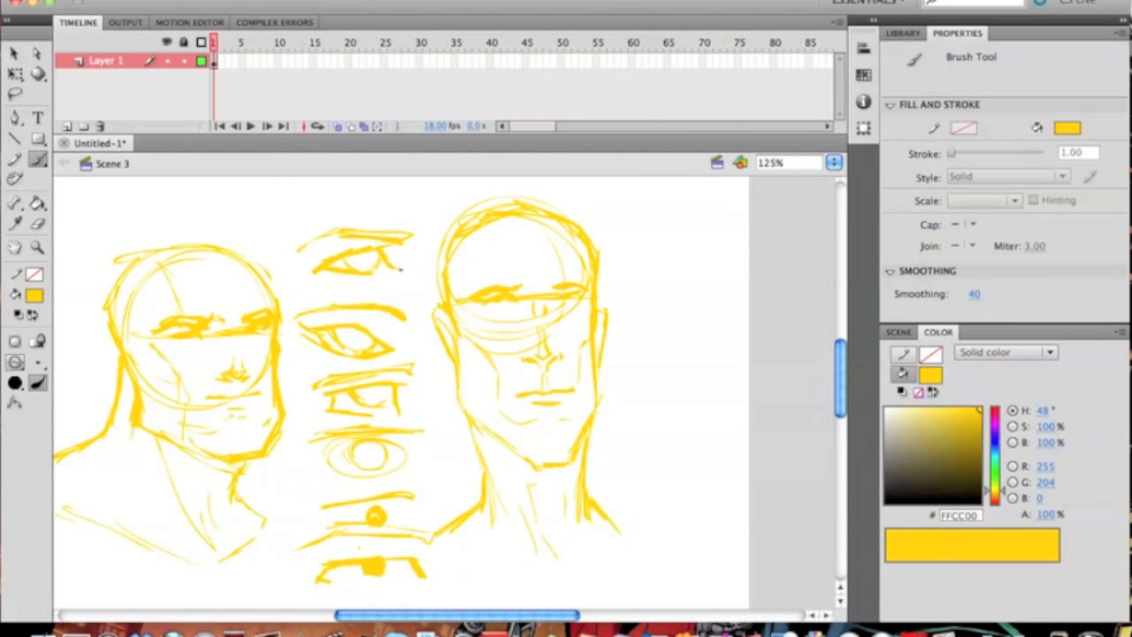
scroll(469, 283, right, 3)
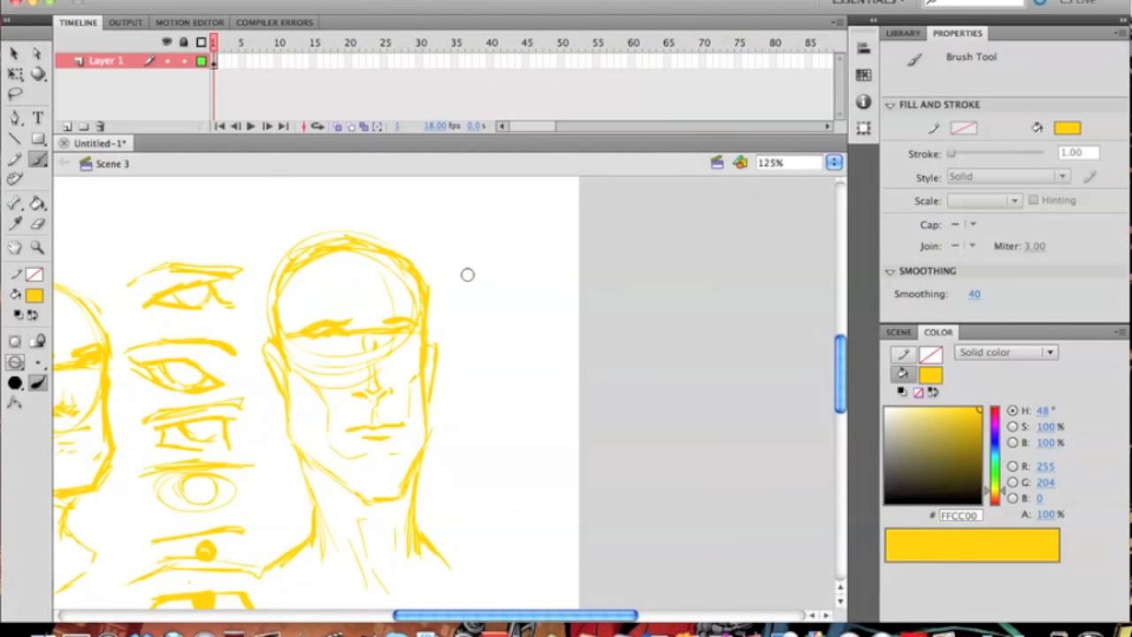
drag(247, 360, 363, 300)
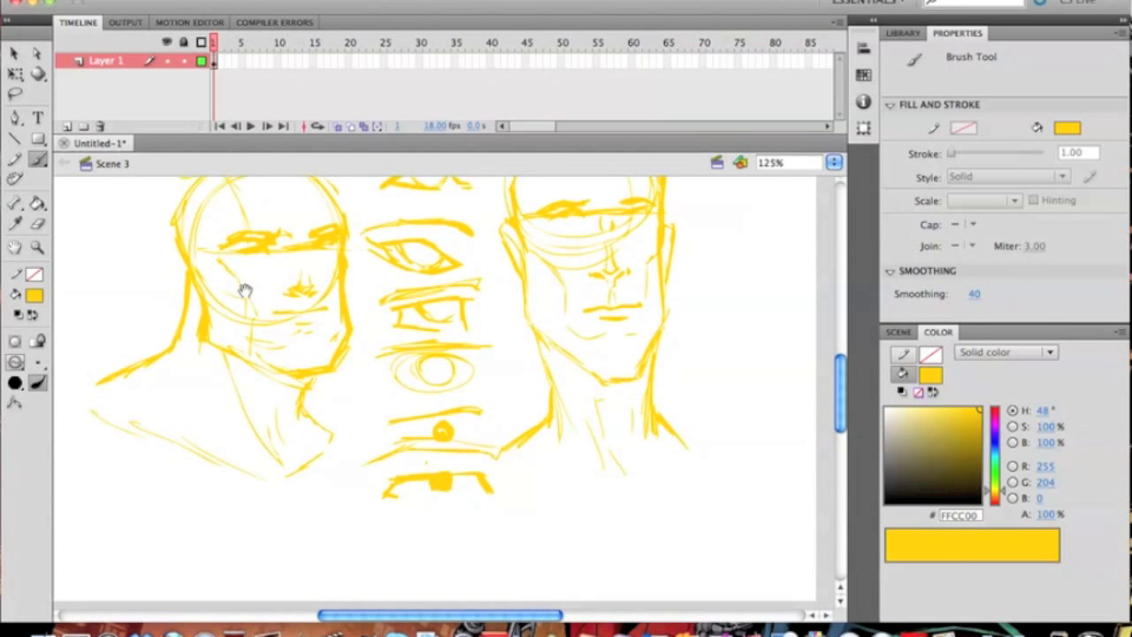
scroll(245, 291, left, 2)
scroll(245, 291, up, 1)
mouse_move(238, 236)
mouse_down()
mouse_move(321, 216)
mouse_move(323, 243)
mouse_up()
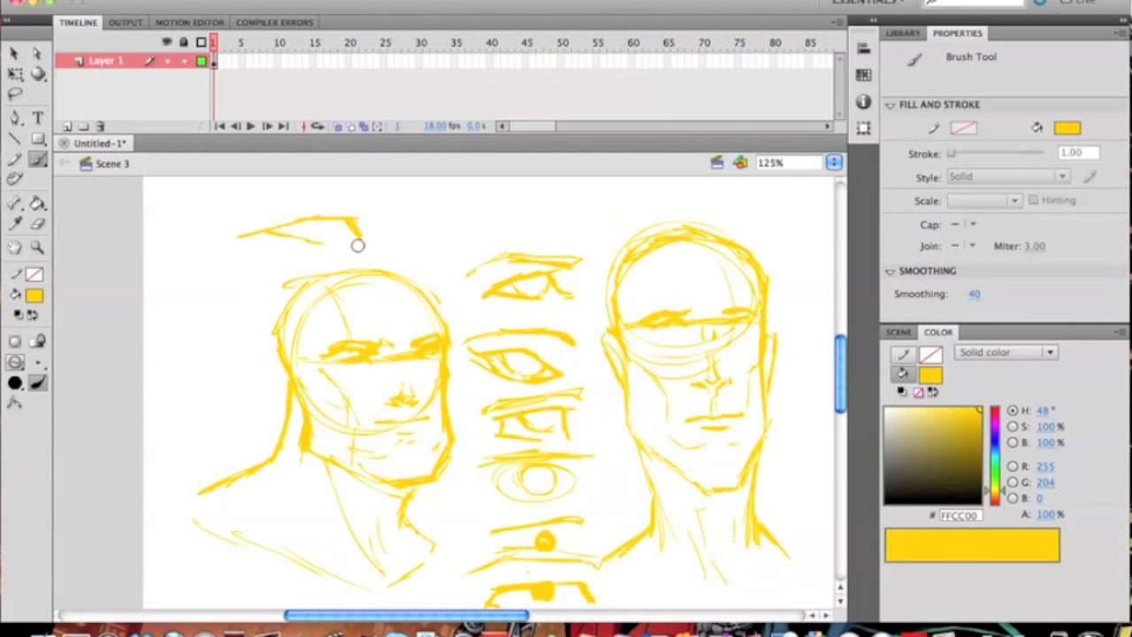
drag(356, 219, 336, 240)
drag(291, 204, 384, 203)
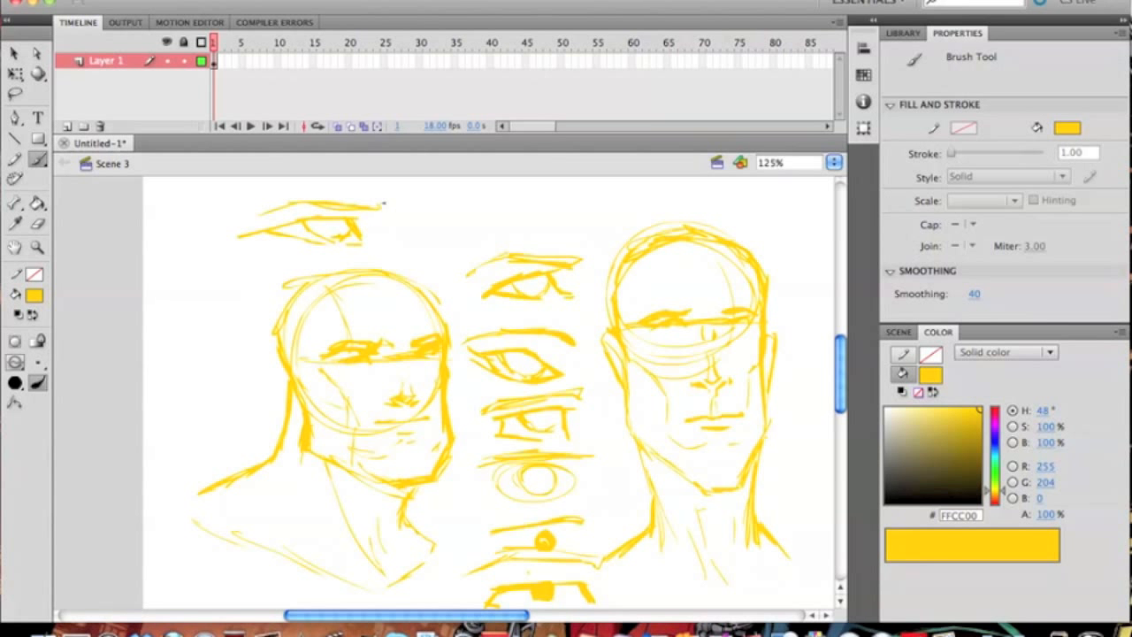
scroll(377, 253, right, 5)
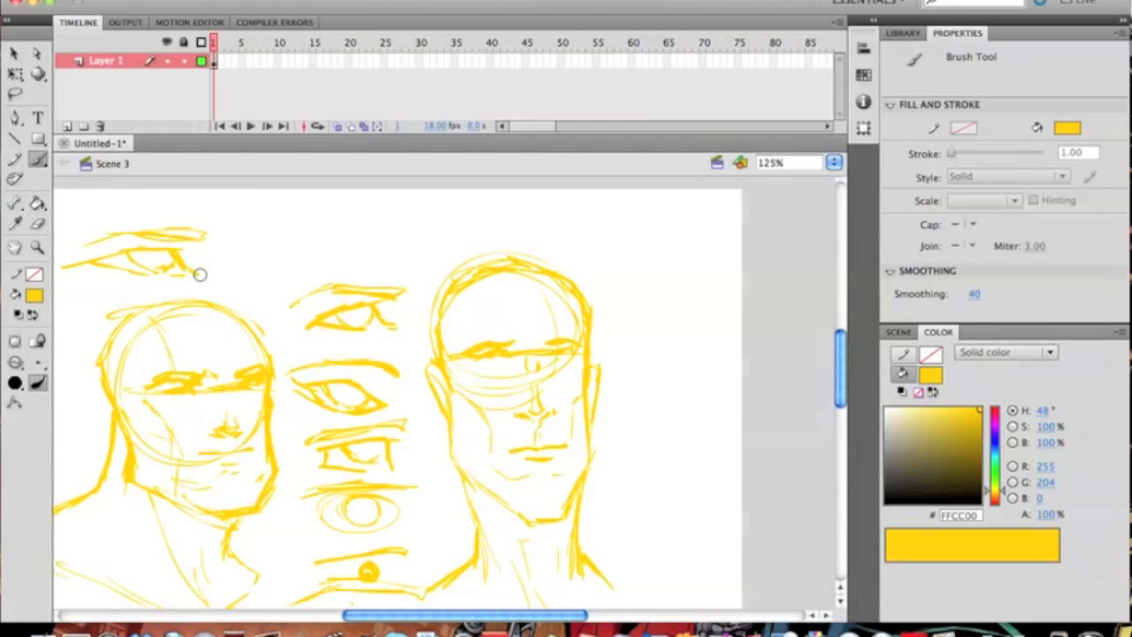
scroll(300, 256, left, 3)
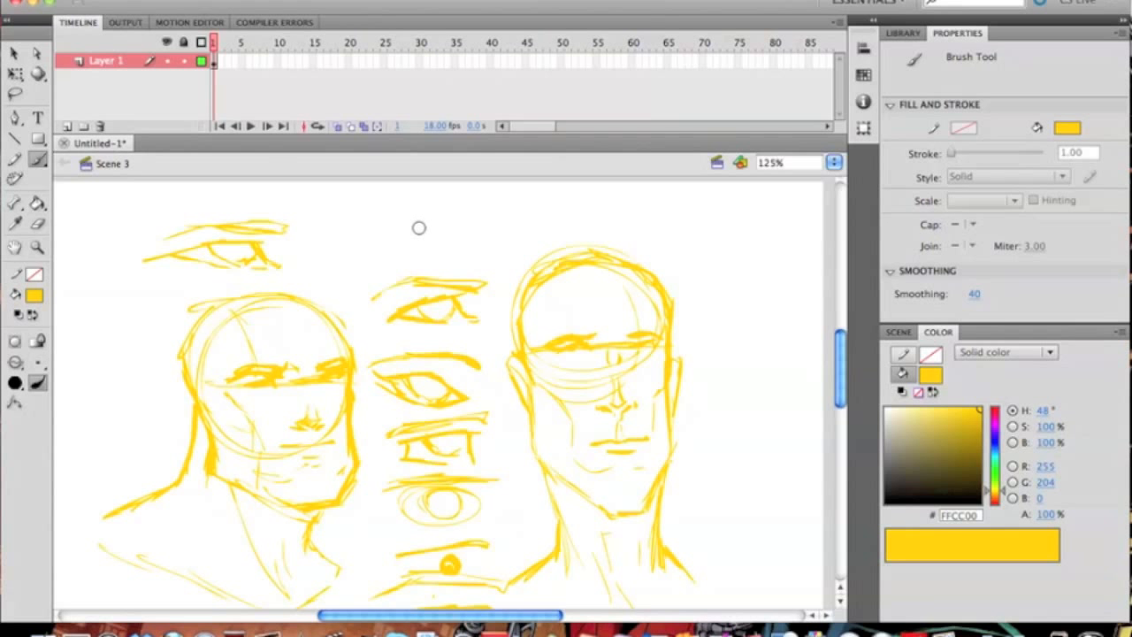
scroll(508, 280, right, 3)
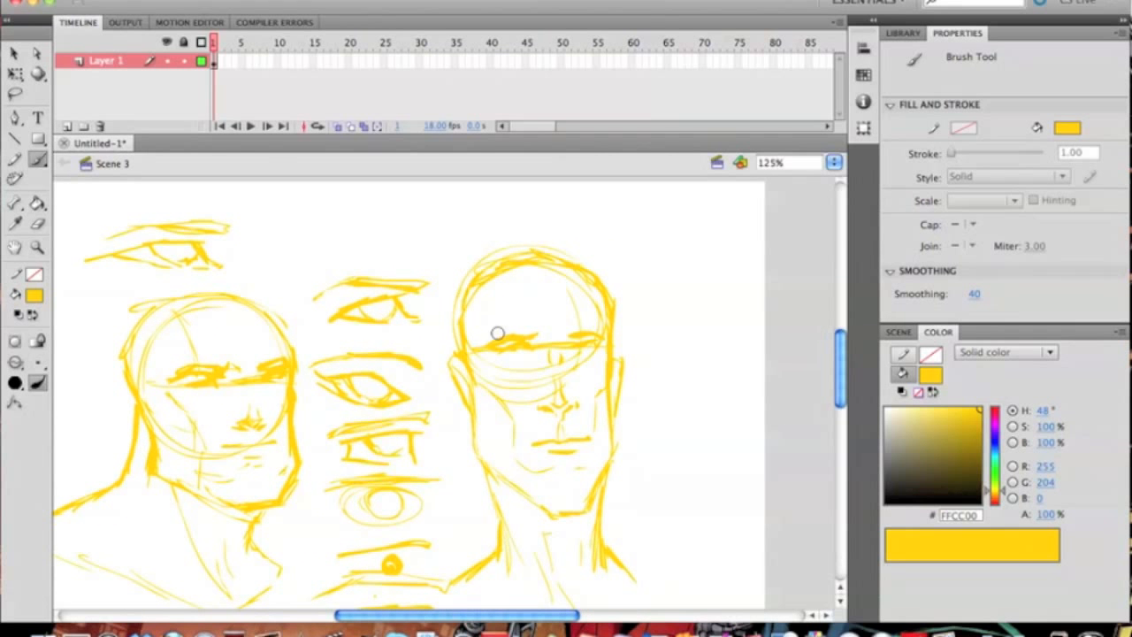
scroll(442, 358, left, 4)
scroll(442, 358, down, 1)
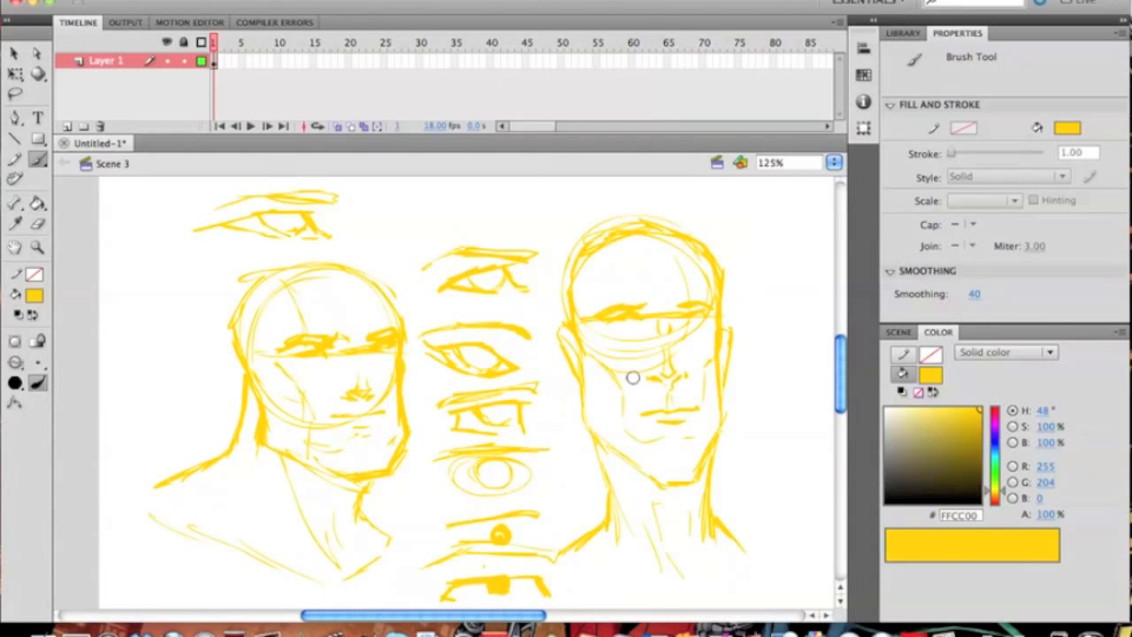
scroll(527, 330, right, 4)
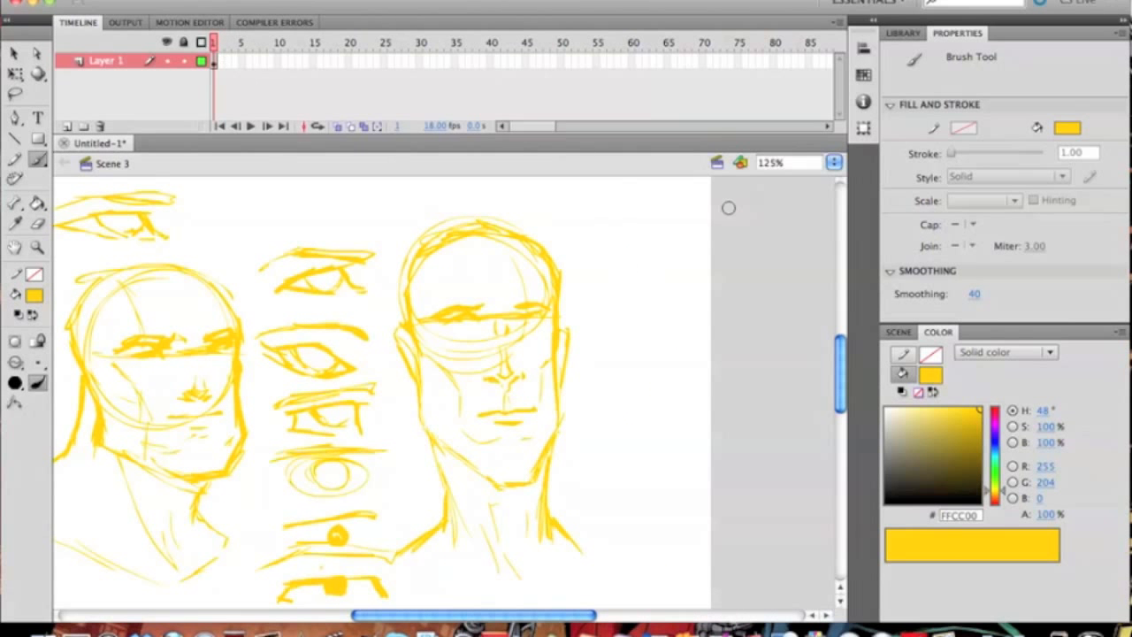
- Add a new scene and set the Brush fill colour to blue
click(226, 0)
click(245, 110)
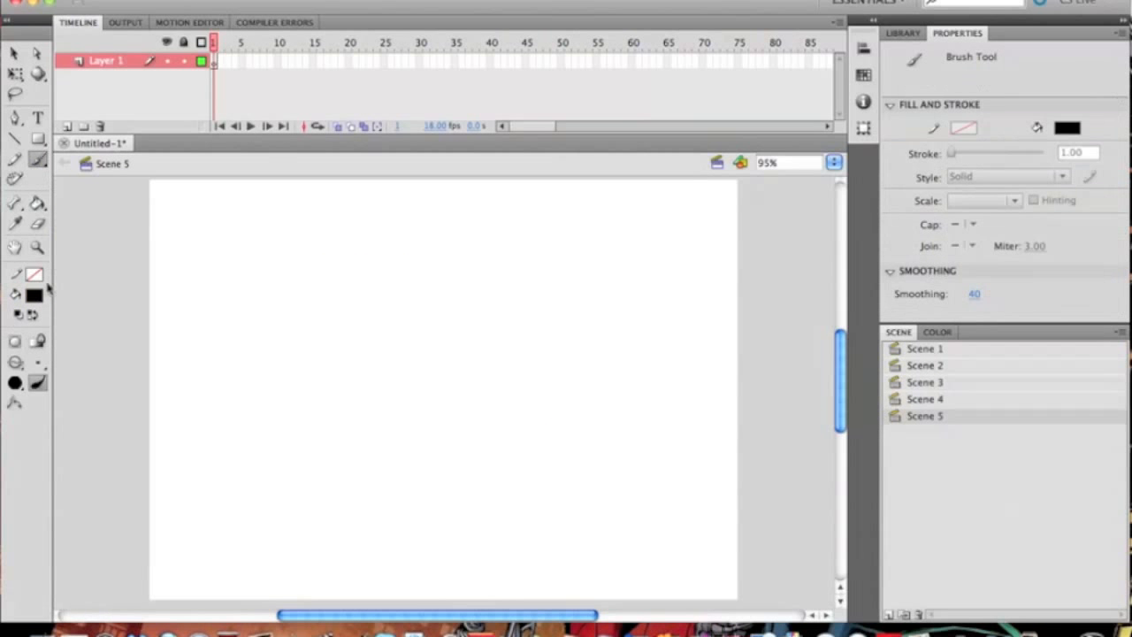
click(34, 295)
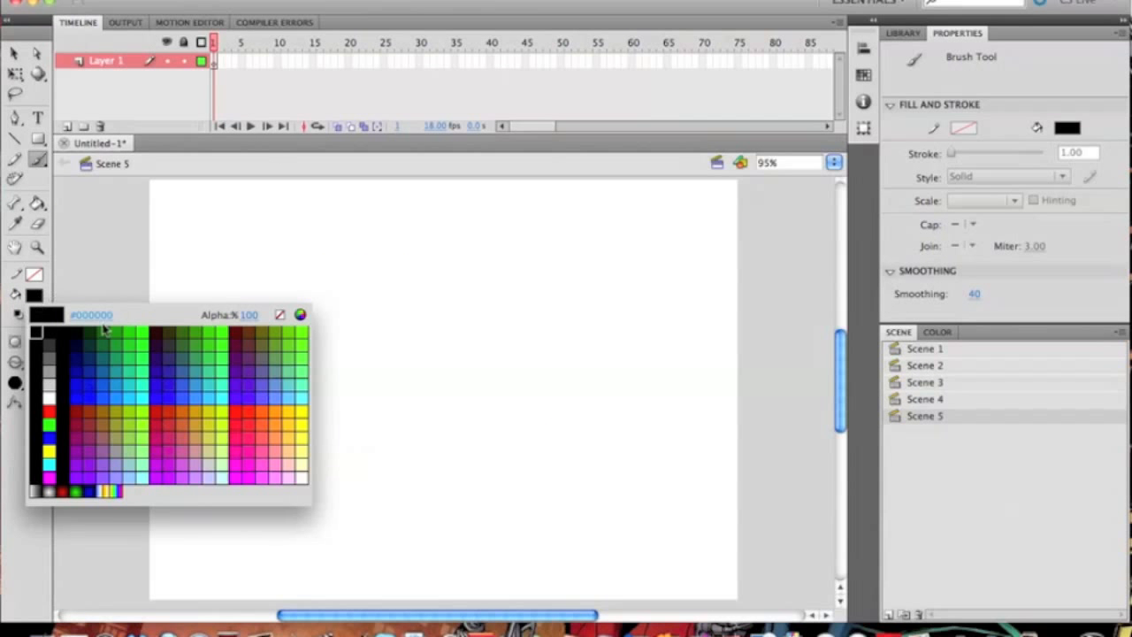
click(109, 383)
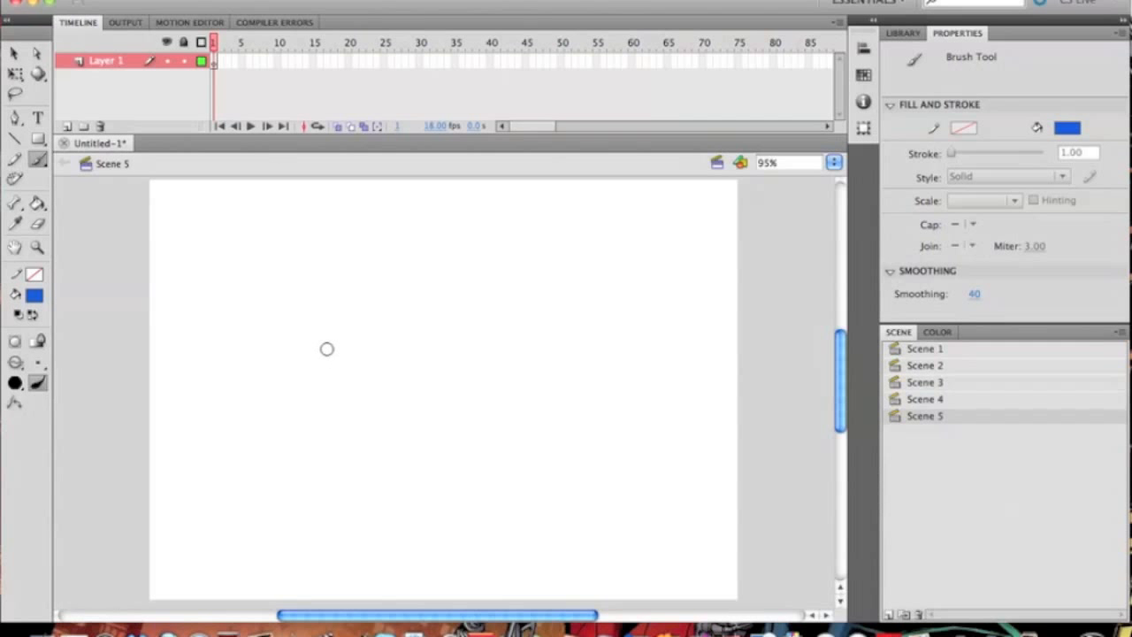
- Sketch a head with a cranium circle and tapered jaw, and beside it a side-turned head with an angled jaw and small nose
mouse_move(272, 292)
mouse_down()
mouse_move(296, 263)
mouse_move(349, 298)
mouse_move(352, 335)
mouse_up()
mouse_move(268, 312)
mouse_down()
mouse_move(358, 332)
mouse_move(257, 297)
mouse_move(278, 359)
mouse_up()
mouse_move(258, 321)
mouse_down()
mouse_move(271, 393)
mouse_move(292, 401)
mouse_move(275, 401)
mouse_move(323, 429)
mouse_move(349, 422)
mouse_move(367, 394)
mouse_move(367, 351)
mouse_up()
drag(367, 395, 365, 329)
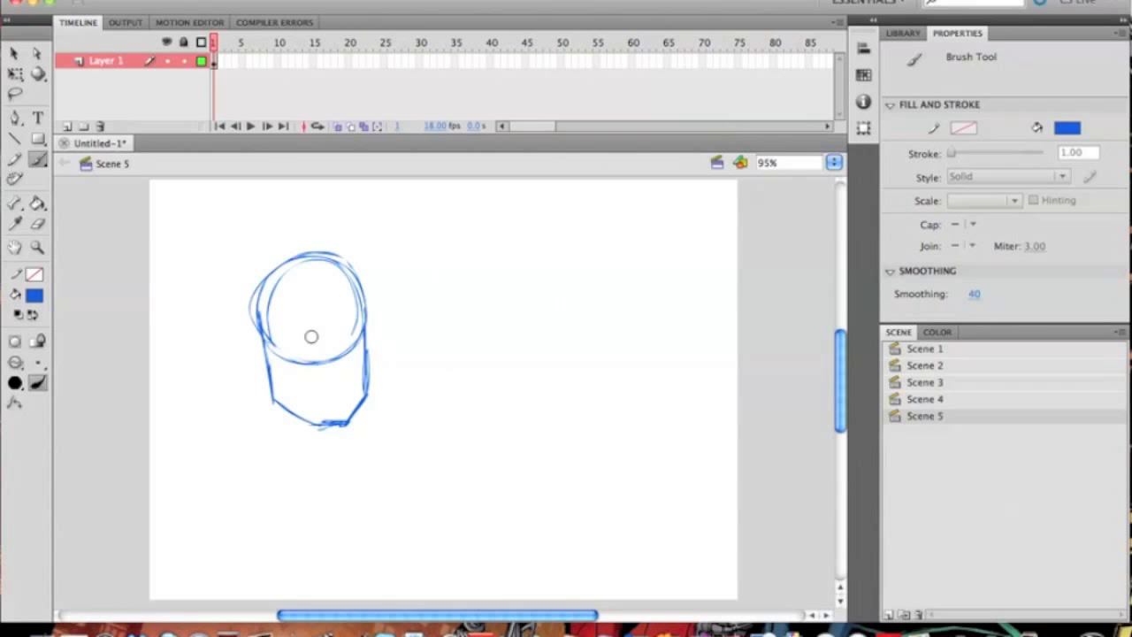
mouse_move(550, 293)
mouse_down()
mouse_move(498, 368)
mouse_move(531, 265)
mouse_up()
mouse_move(457, 269)
mouse_down()
mouse_move(463, 381)
mouse_move(515, 420)
mouse_move(564, 425)
mouse_move(564, 305)
mouse_up()
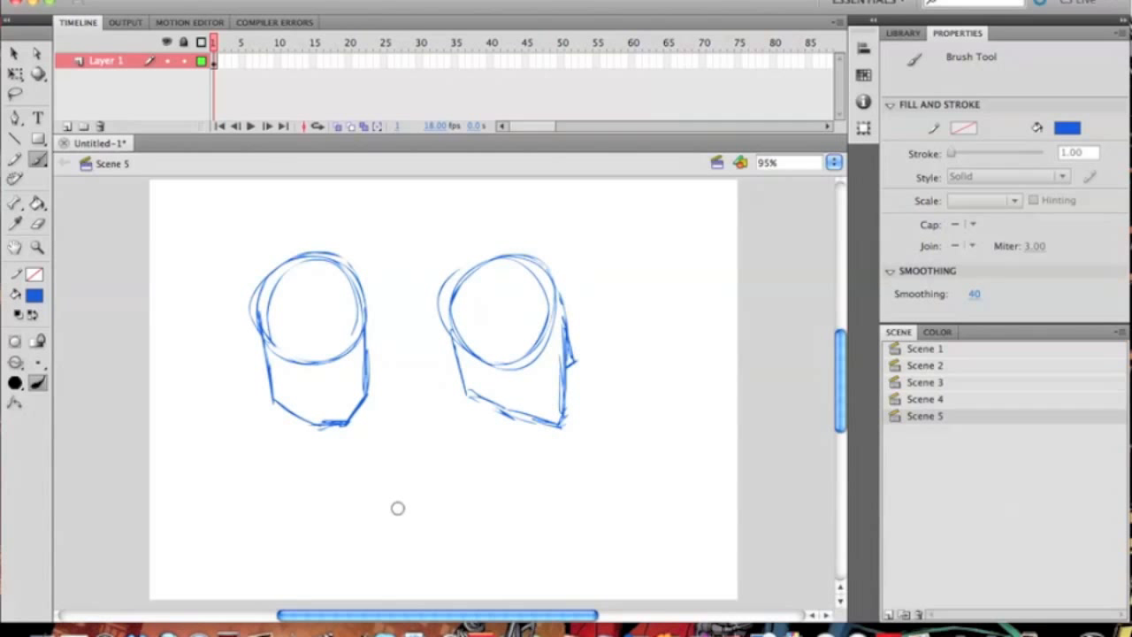
- Sketch a third head below and between the other two, with a cranium circle, straight sides and a flat jaw
mouse_move(380, 457)
mouse_down()
mouse_move(377, 483)
mouse_move(463, 492)
mouse_move(430, 532)
mouse_up()
scroll(438, 477, down, 5)
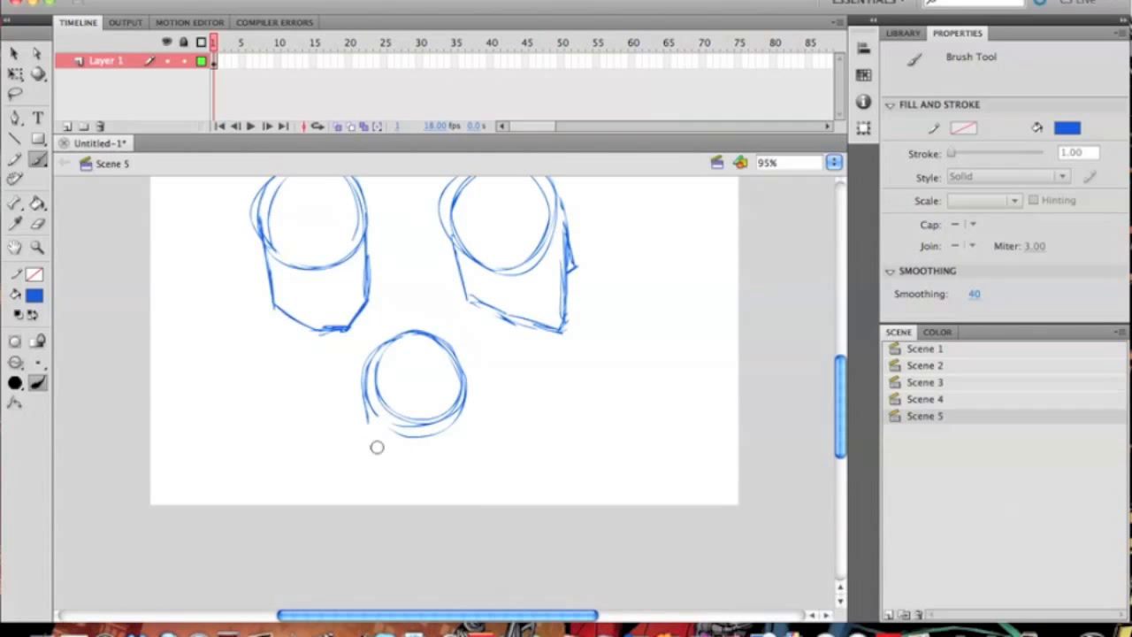
drag(367, 417, 370, 449)
drag(466, 457, 469, 408)
mouse_move(450, 460)
mouse_down()
mouse_move(521, 410)
mouse_move(652, 404)
mouse_move(598, 376)
mouse_move(546, 372)
mouse_up()
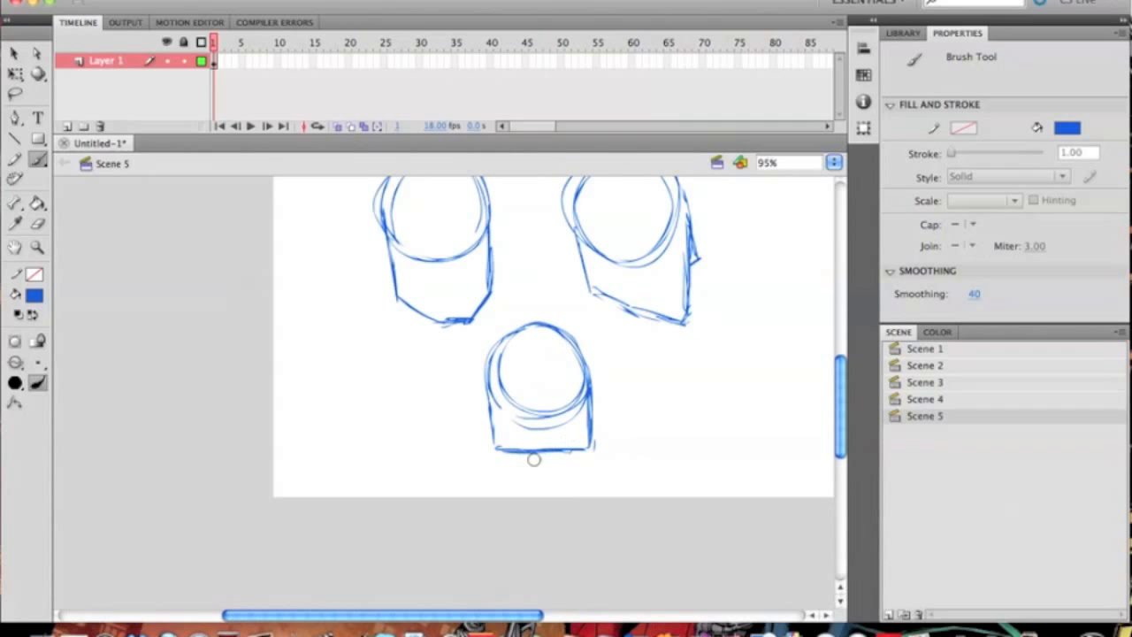
- Draw the eye line, both eyes, the nose base and the mouth on the first blue head
mouse_move(606, 369)
mouse_down()
mouse_move(513, 407)
mouse_move(513, 354)
mouse_up()
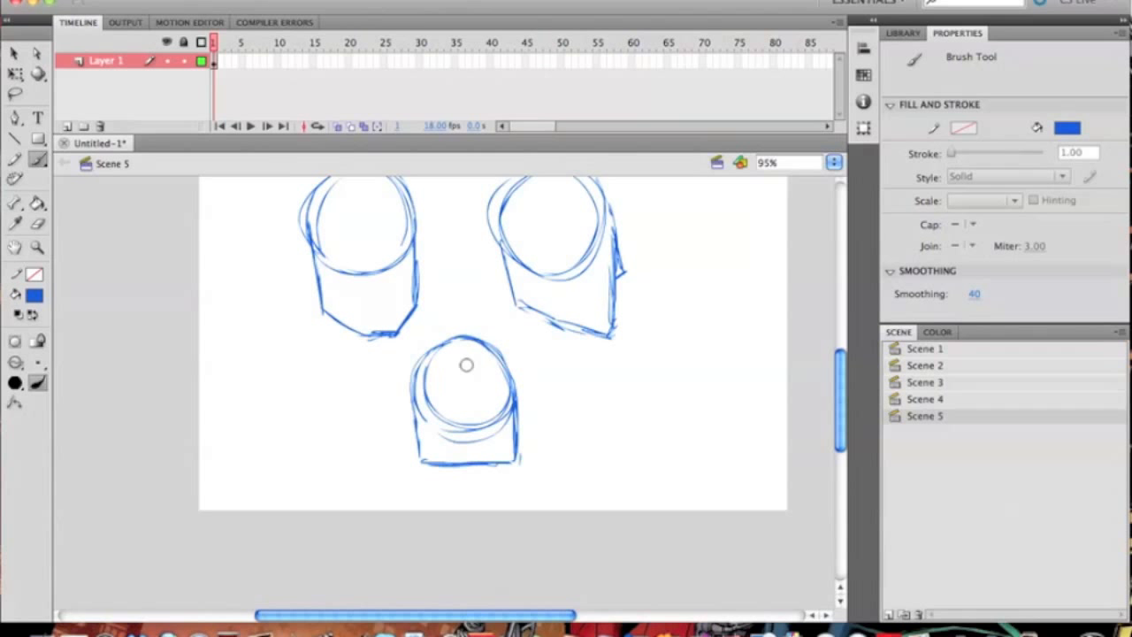
drag(422, 288, 396, 331)
mouse_move(292, 277)
mouse_down()
mouse_move(391, 274)
mouse_move(373, 267)
mouse_up()
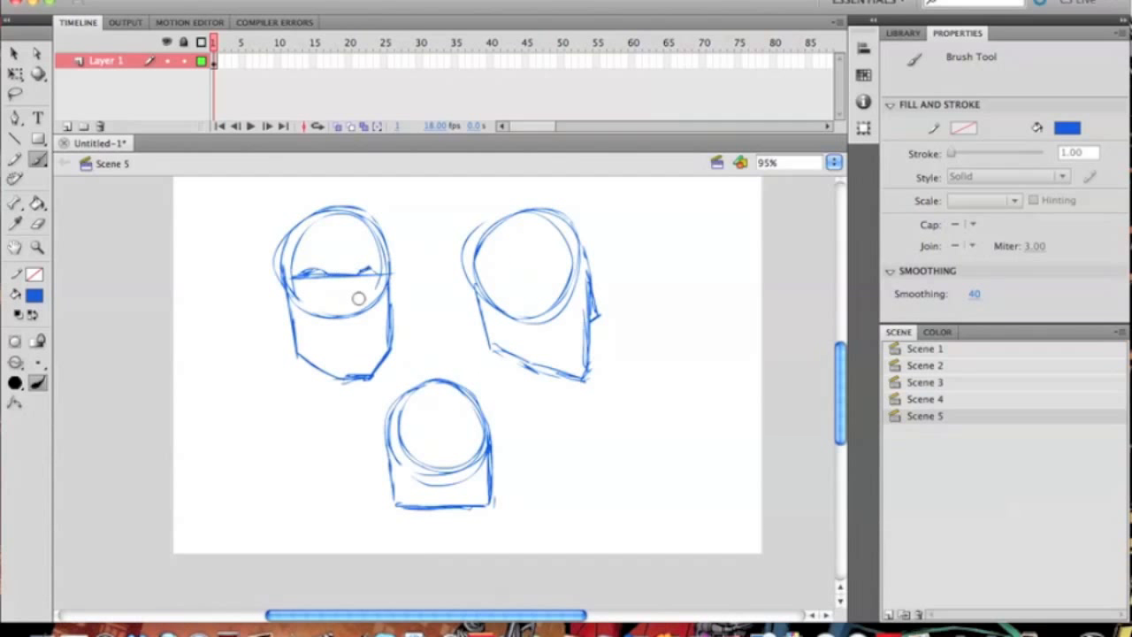
mouse_move(336, 331)
mouse_down()
mouse_move(434, 338)
mouse_move(449, 356)
mouse_up()
- Add high-set eyes, nostrils, a mouth and a reinforced chin line to the lower, tilted-back head
scroll(457, 346, down, 3)
scroll(457, 346, right, 2)
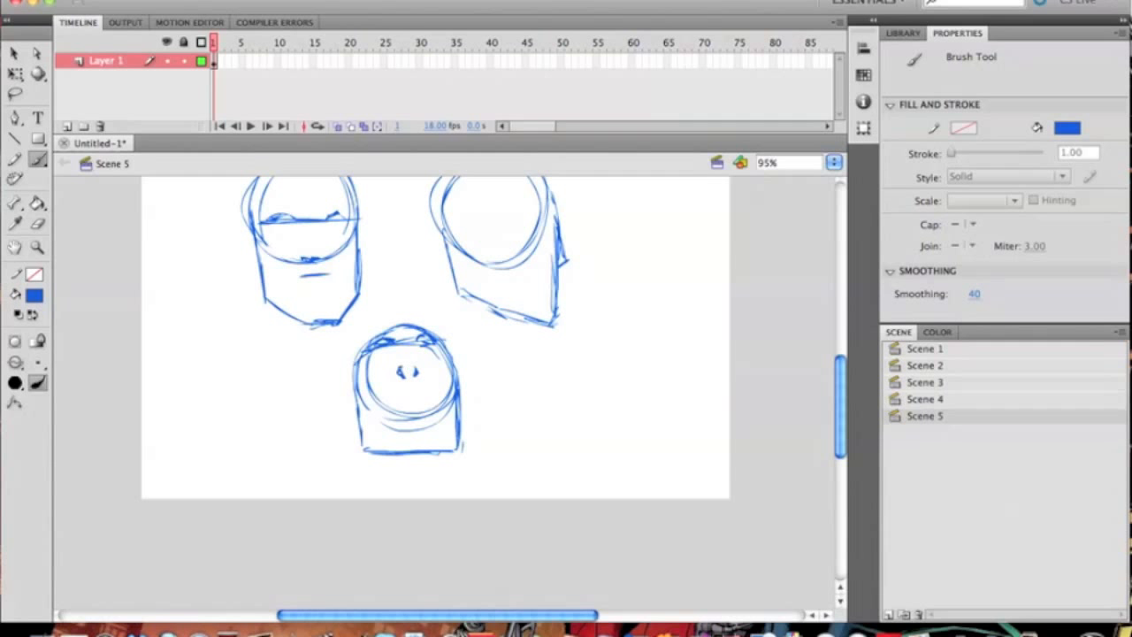
drag(395, 396, 428, 399)
drag(358, 445, 457, 446)
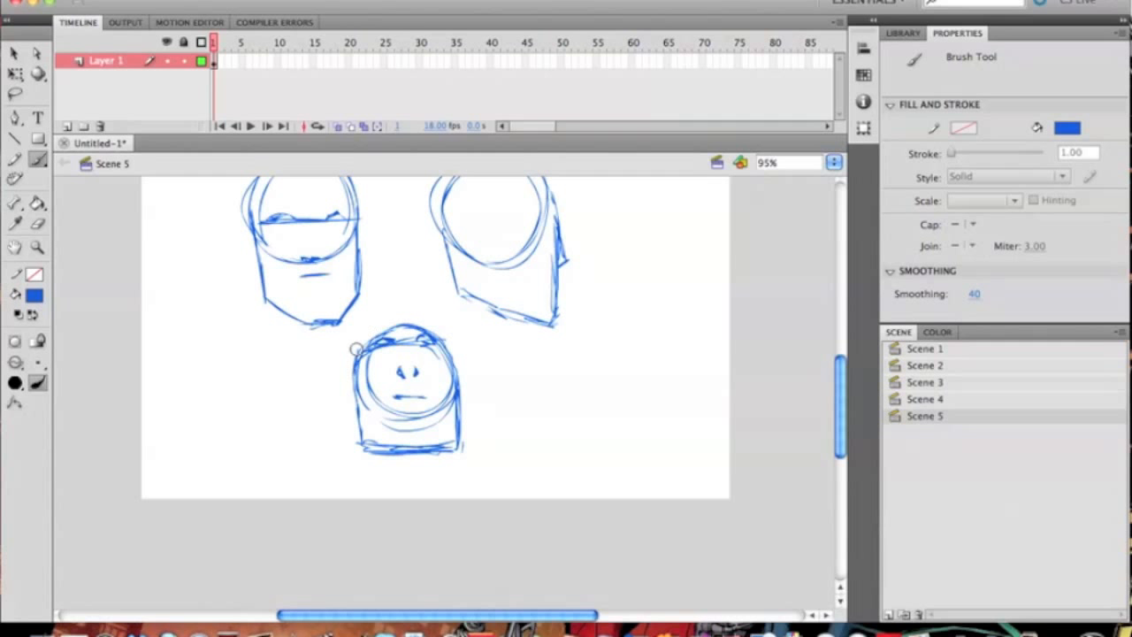
- Add a pointed crown, small ears and neck lines with a crossing V to the lower, tilted-back head
mouse_move(384, 315)
mouse_down()
mouse_move(410, 300)
mouse_move(454, 359)
mouse_up()
drag(426, 301, 458, 362)
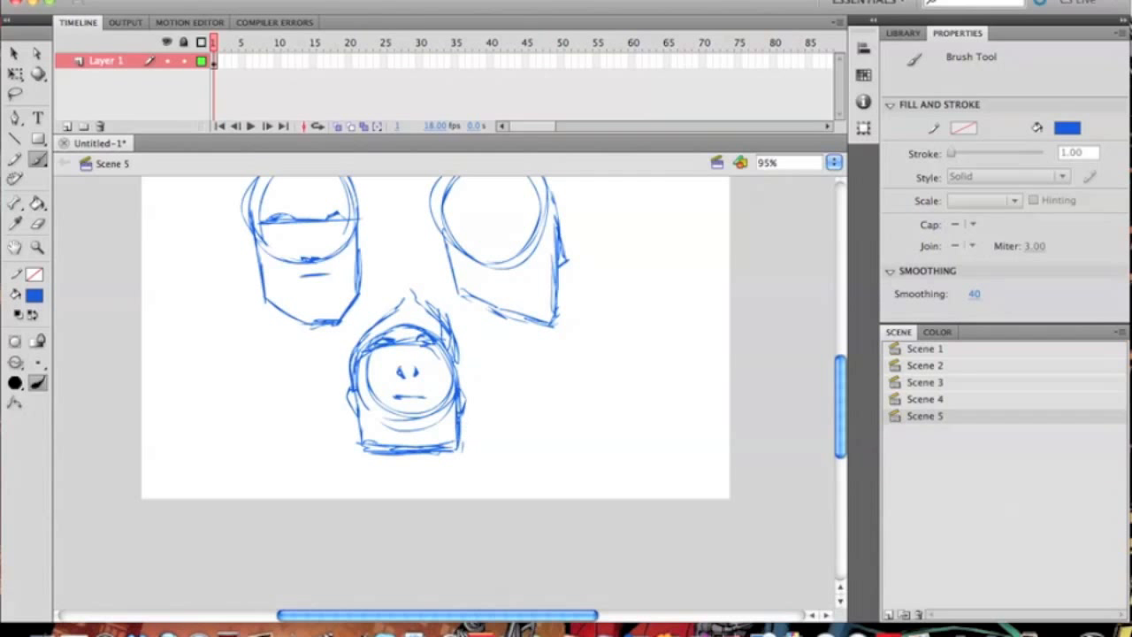
drag(359, 441, 437, 447)
drag(359, 423, 369, 506)
drag(365, 445, 370, 506)
drag(367, 445, 384, 490)
drag(421, 537, 373, 467)
drag(381, 480, 414, 510)
drag(434, 517, 444, 463)
drag(456, 445, 432, 509)
drag(455, 453, 387, 495)
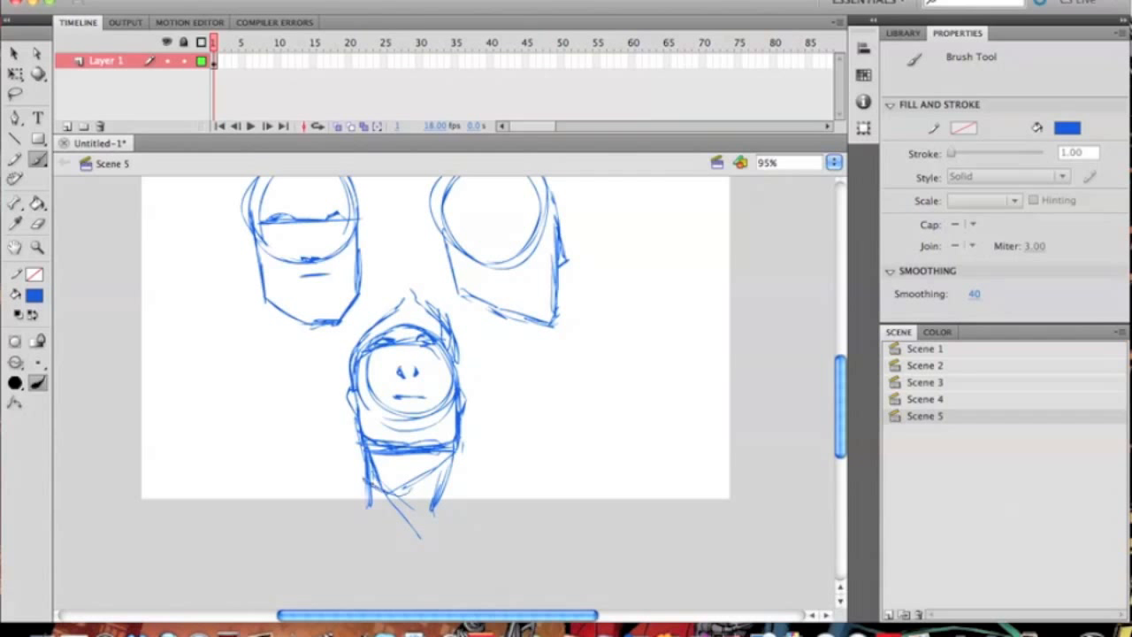
- Sketch a fourth head near the page's lower right corner, with a cranium circle and a jaw tapering to a narrow chin
drag(464, 402, 418, 482)
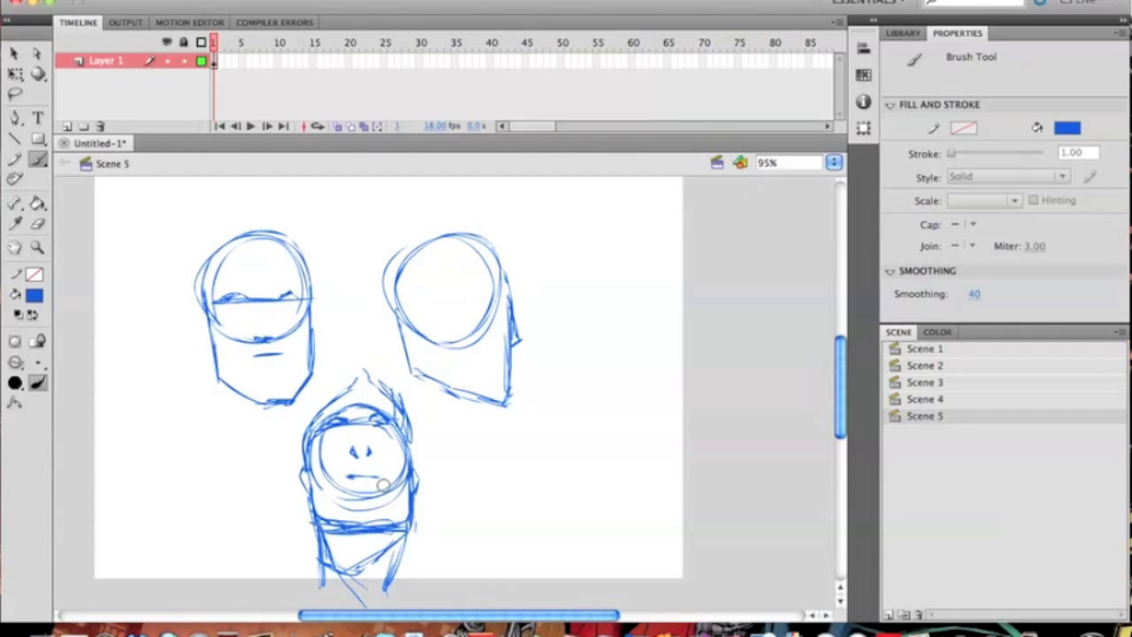
drag(576, 381, 541, 255)
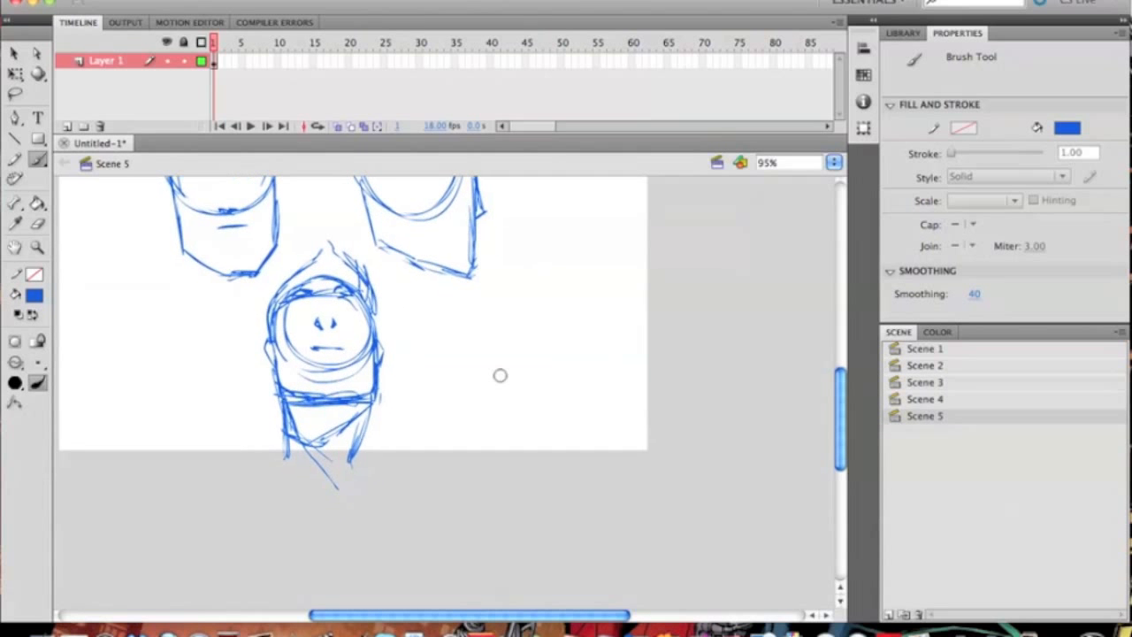
scroll(500, 375, up, 5)
mouse_move(522, 442)
mouse_down()
mouse_move(517, 366)
mouse_move(531, 349)
mouse_move(563, 347)
mouse_up()
drag(507, 403, 553, 446)
drag(518, 370, 574, 363)
mouse_move(506, 408)
mouse_down()
mouse_move(513, 471)
mouse_move(570, 515)
mouse_up()
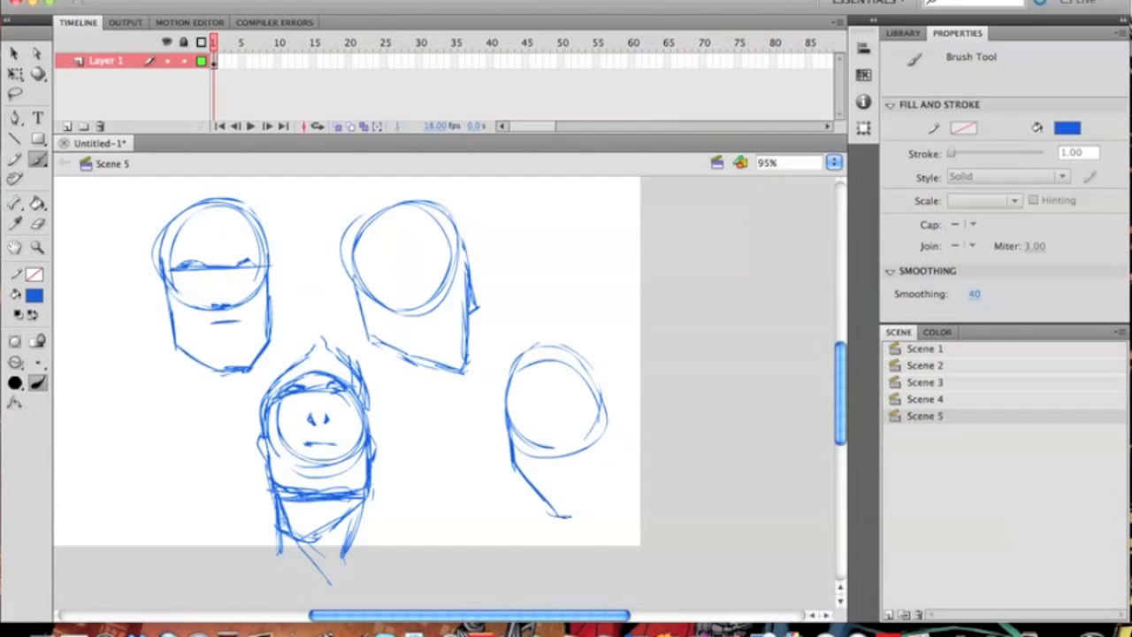
mouse_move(584, 511)
mouse_down()
mouse_move(611, 453)
mouse_move(605, 377)
mouse_move(552, 348)
mouse_move(504, 441)
mouse_up()
drag(612, 426, 600, 366)
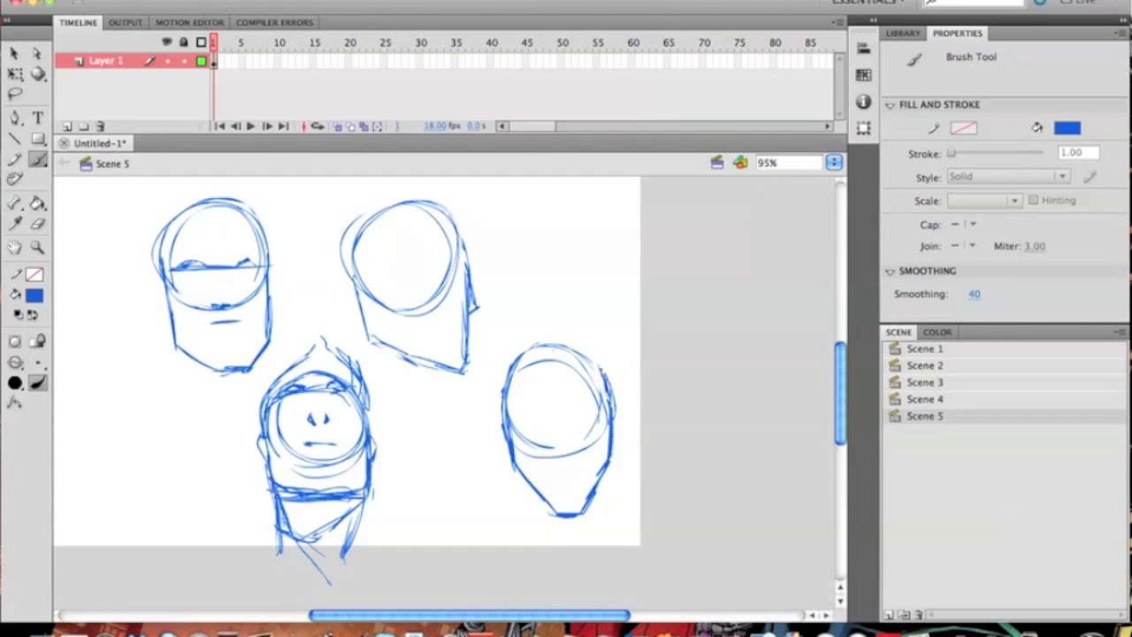
- Draw a low curved eye line, dark eyes, the nose and the mouth on the lower-right, downward-tilted head
drag(529, 354, 599, 362)
mouse_move(510, 414)
mouse_down()
mouse_move(555, 441)
mouse_move(616, 412)
mouse_up()
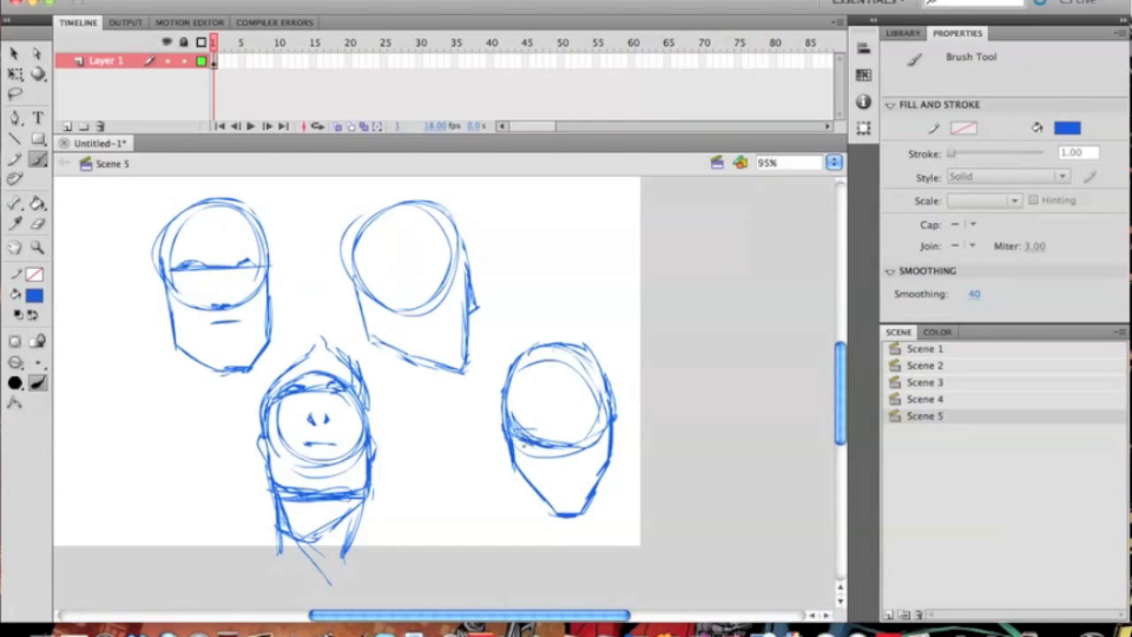
drag(524, 440, 551, 444)
drag(583, 442, 595, 440)
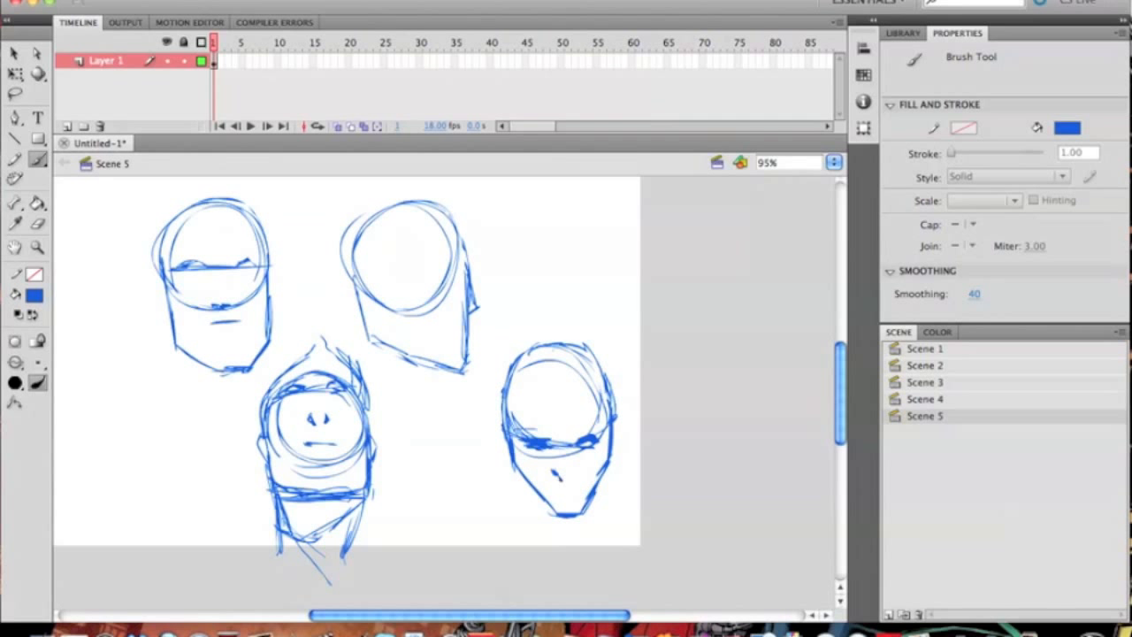
drag(572, 481, 575, 473)
drag(560, 484, 549, 483)
- Add V-shaped frown lines on the forehead and neck lines on both sides of the downward-tilted head
scroll(644, 404, right, 5)
scroll(644, 404, down, 1)
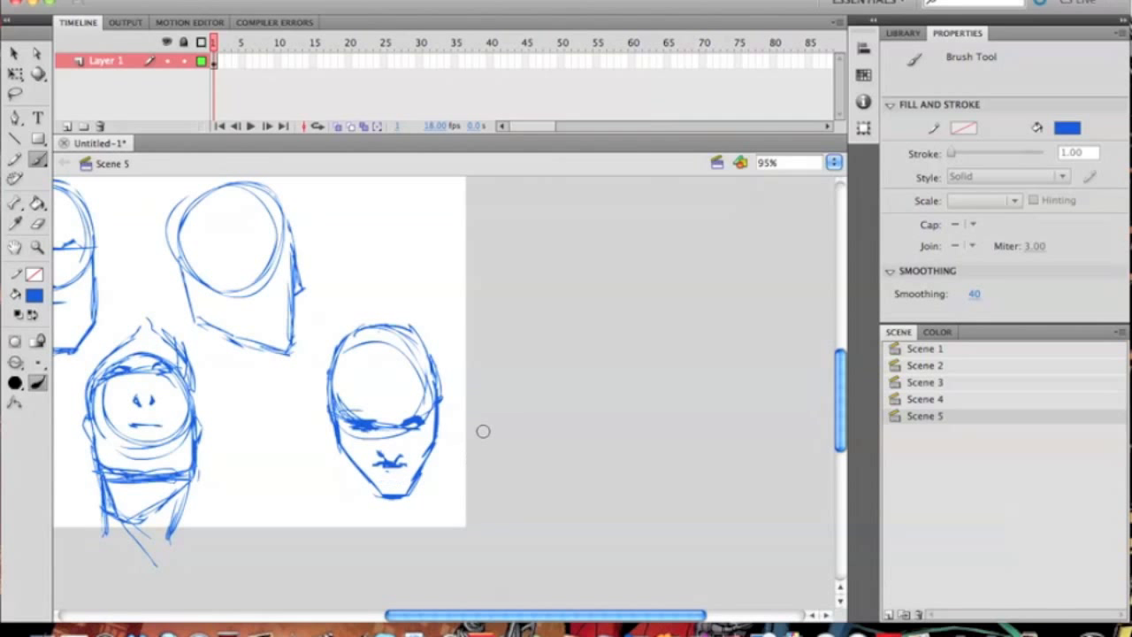
scroll(366, 450, left, 3)
scroll(366, 450, up, 1)
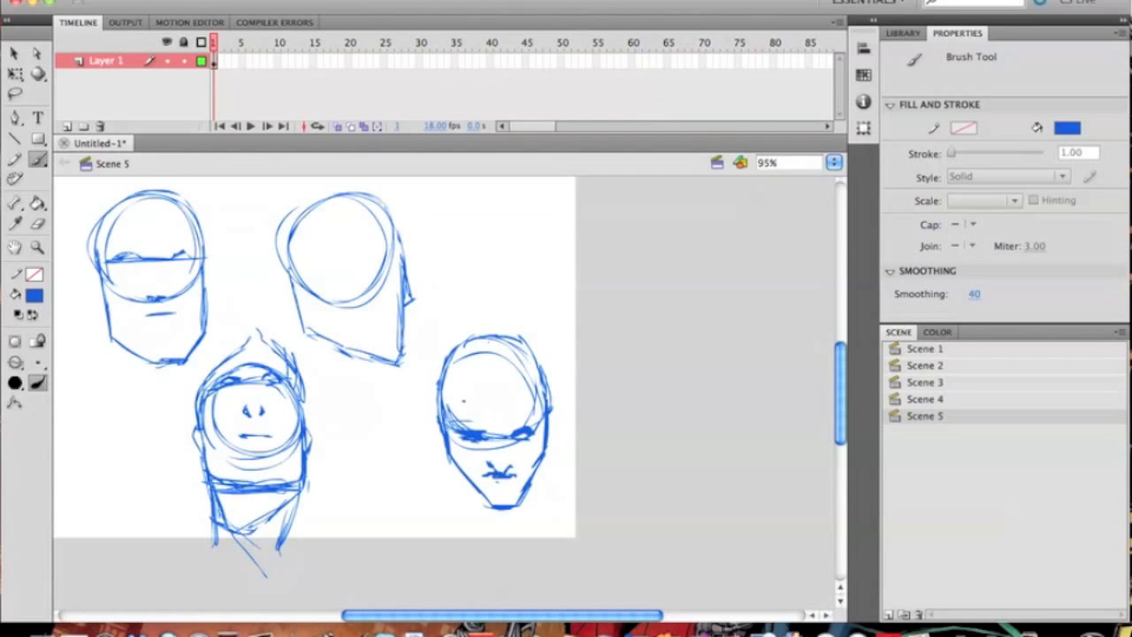
scroll(513, 367, left, 4)
scroll(604, 391, down, 2)
drag(607, 390, 639, 464)
drag(692, 416, 672, 467)
mouse_move(697, 396)
mouse_down()
mouse_move(678, 467)
mouse_move(699, 466)
mouse_up()
scroll(398, 393, up, 3)
scroll(398, 392, right, 3)
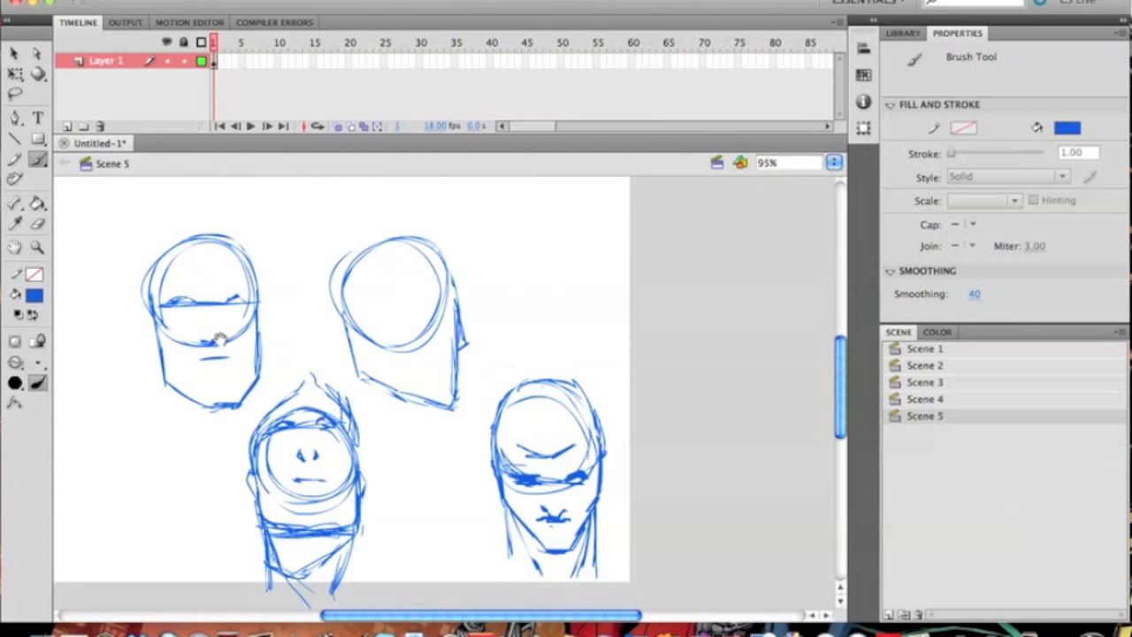
- Reinforce the back of the cranium on the upper side-turned head
scroll(227, 324, left, 5)
scroll(228, 324, down, 1)
drag(611, 308, 402, 365)
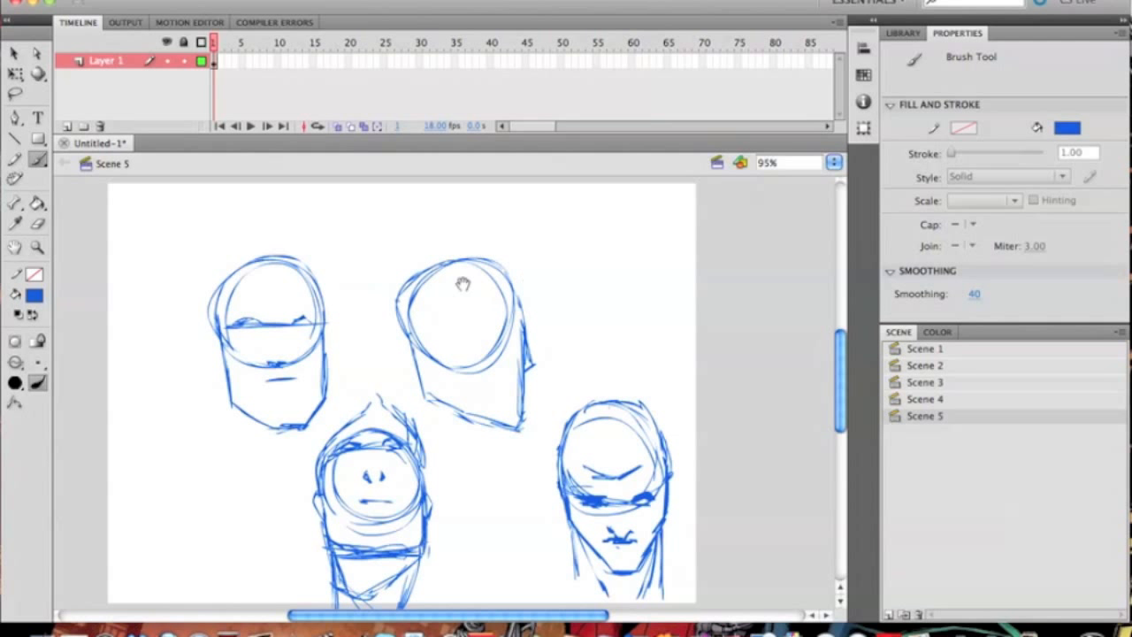
- Try a head left of the page with a cranium circle, long jaw and high-set eyes, nose and mouth
scroll(367, 316, left, 5)
scroll(367, 316, down, 1)
mouse_move(324, 217)
mouse_down()
mouse_move(387, 306)
mouse_move(316, 323)
mouse_move(298, 366)
mouse_move(354, 386)
mouse_move(398, 325)
mouse_up()
mouse_move(375, 381)
mouse_down()
mouse_move(398, 316)
mouse_move(394, 288)
mouse_up()
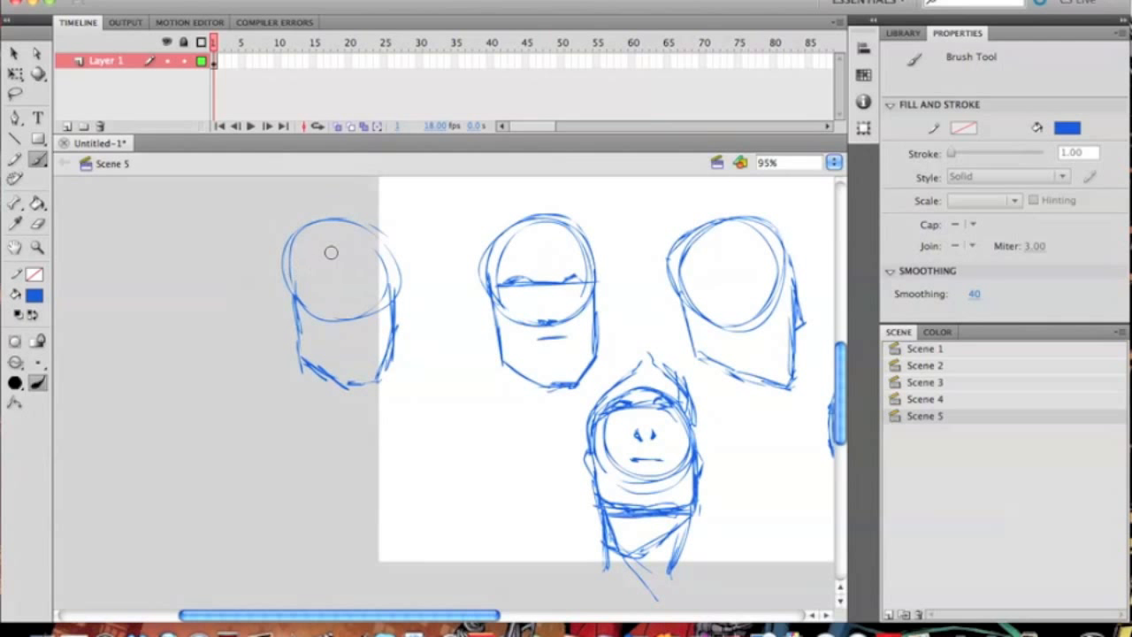
drag(312, 245, 366, 240)
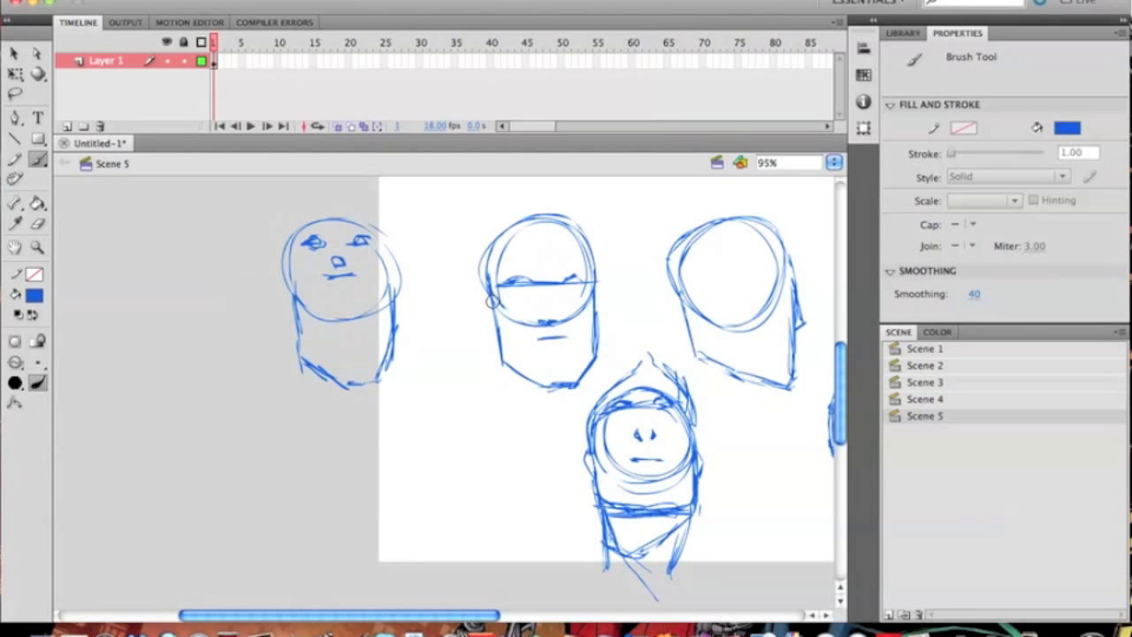
- Undo all strokes of the head drawn left of the page
key(super+z)
key(super+z)
key(super+z)
key(super+z)
key(super+z)
key(super+z)
key(super+z)
key(super+z)
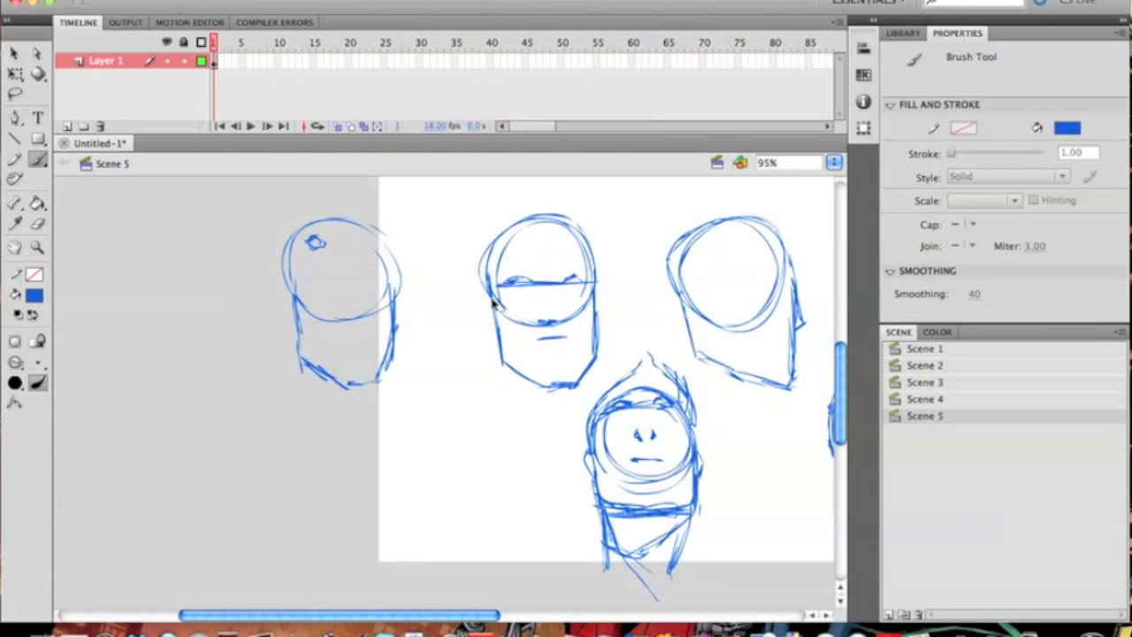
key(super+z)
key(super+z)
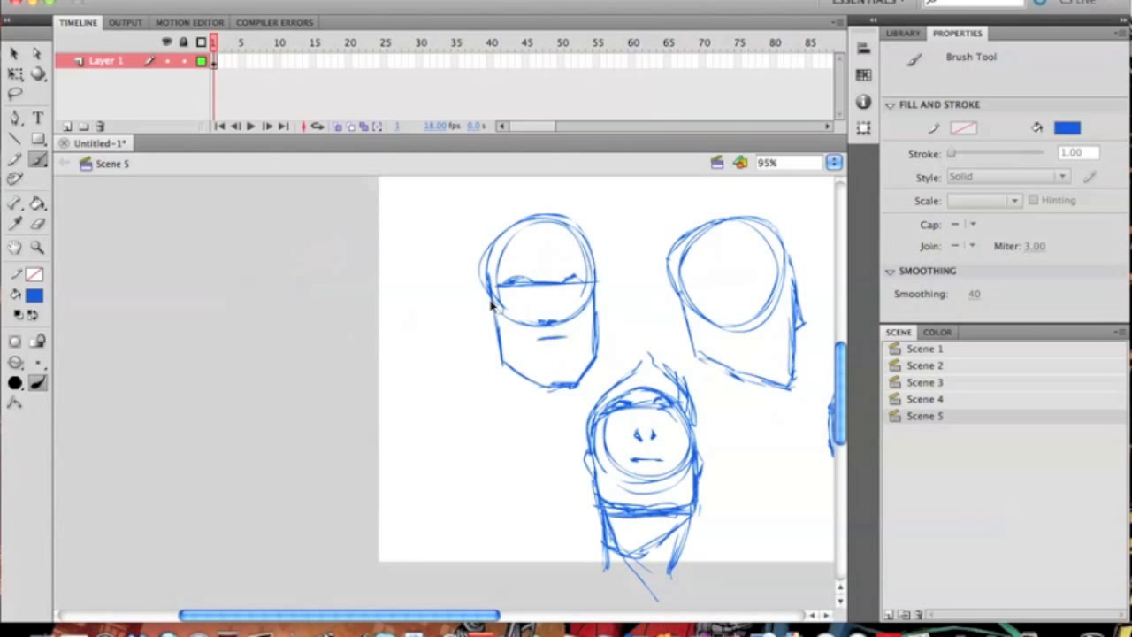
- Sketch a turned-away head left of the page with a cranium circle, straight face line, short jaw and small oval at the back
scroll(677, 341, right, 10)
drag(686, 338, 628, 363)
mouse_move(487, 256)
mouse_down()
mouse_move(392, 360)
mouse_move(344, 374)
mouse_move(667, 287)
mouse_move(721, 262)
mouse_move(467, 335)
mouse_up()
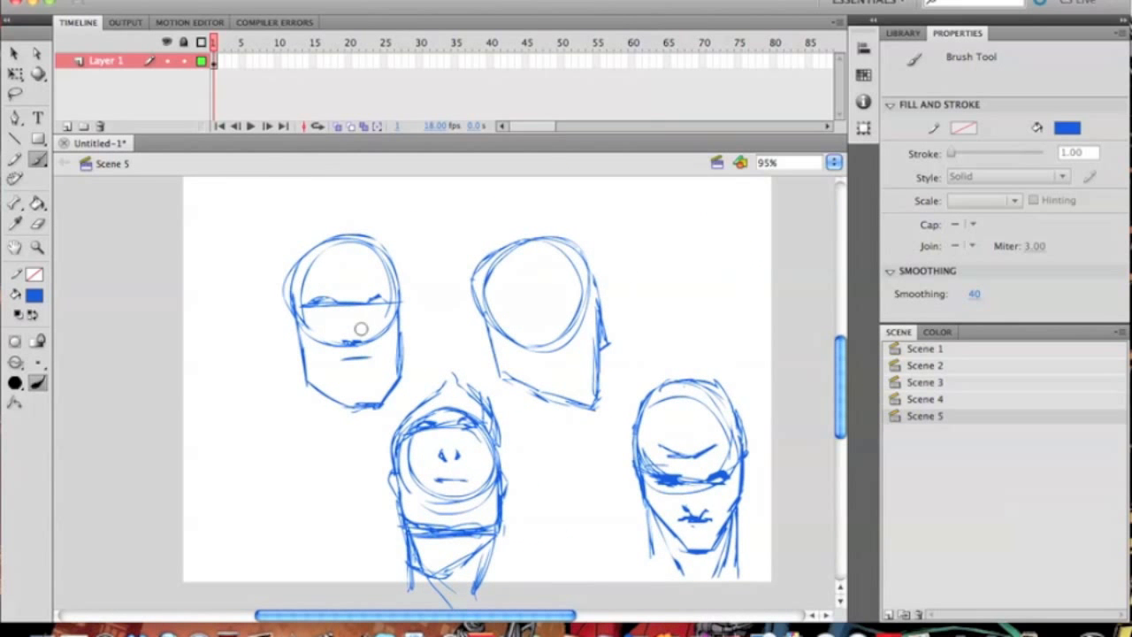
drag(583, 302, 727, 277)
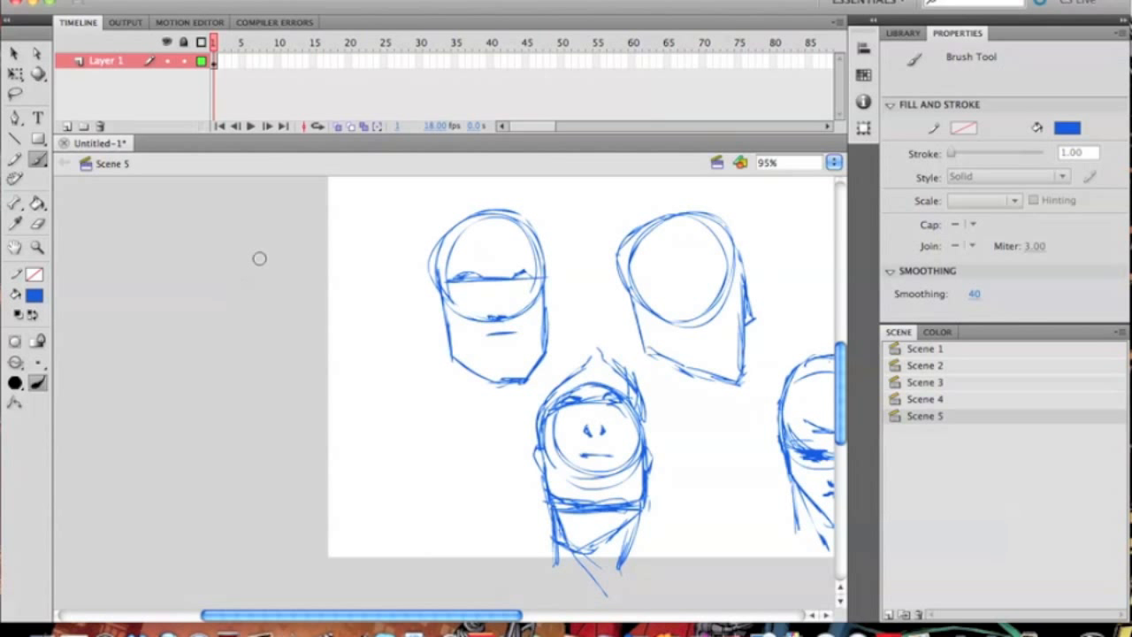
mouse_move(328, 306)
mouse_down()
mouse_move(222, 303)
mouse_move(250, 258)
mouse_up()
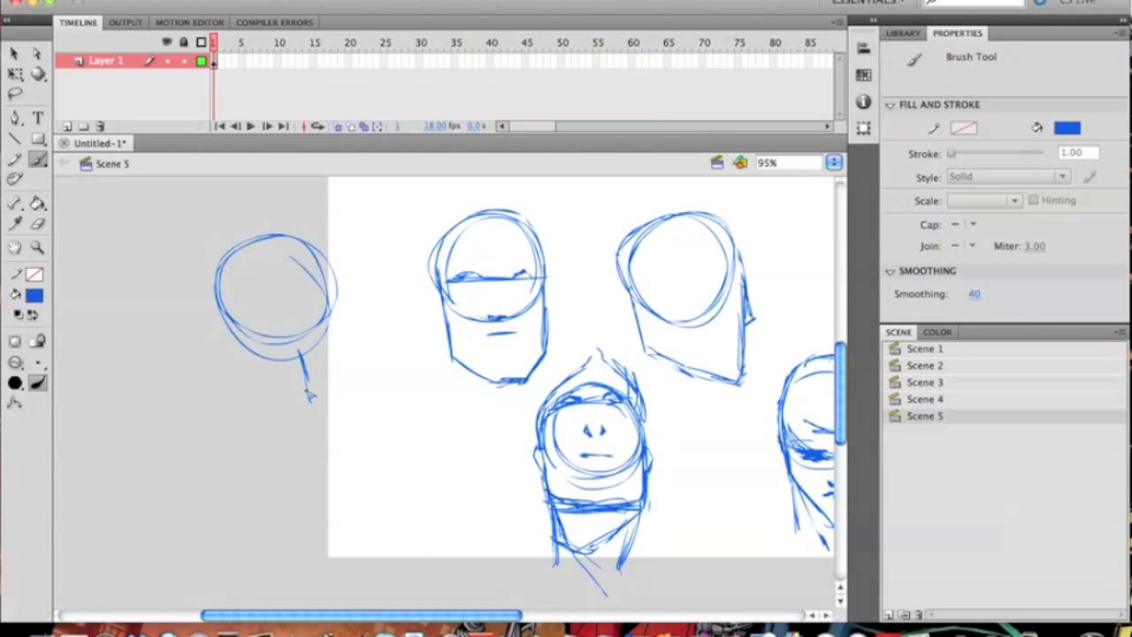
drag(336, 397, 337, 271)
drag(242, 309, 237, 276)
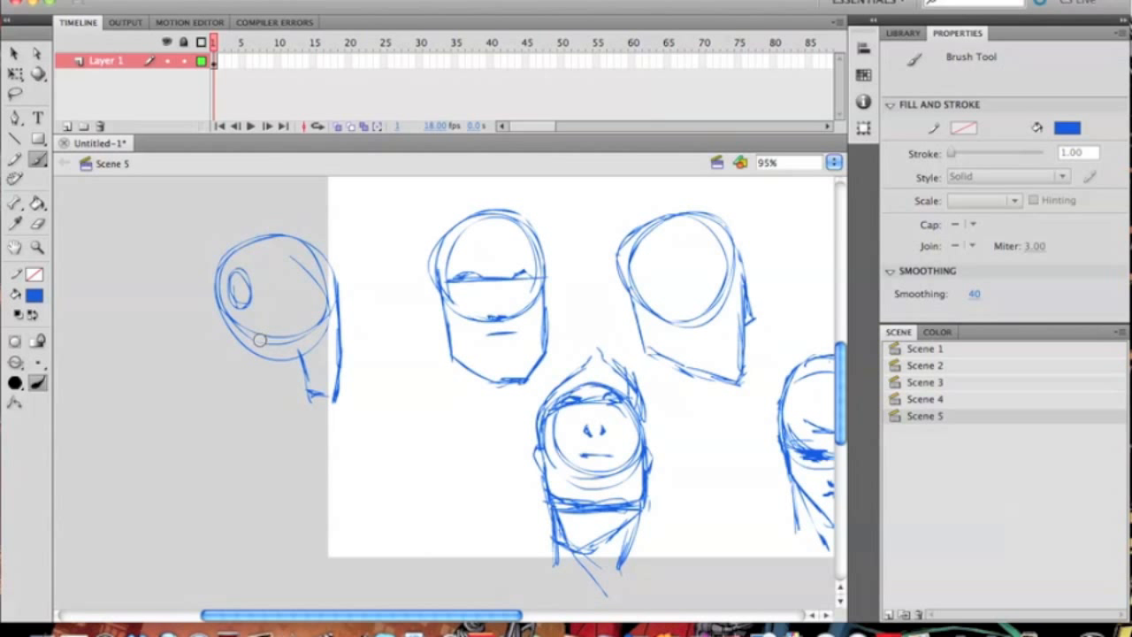
- Add neck lines, the throat, a reinforced chin, an ear and the skull base to the turned-away head
drag(232, 333, 206, 411)
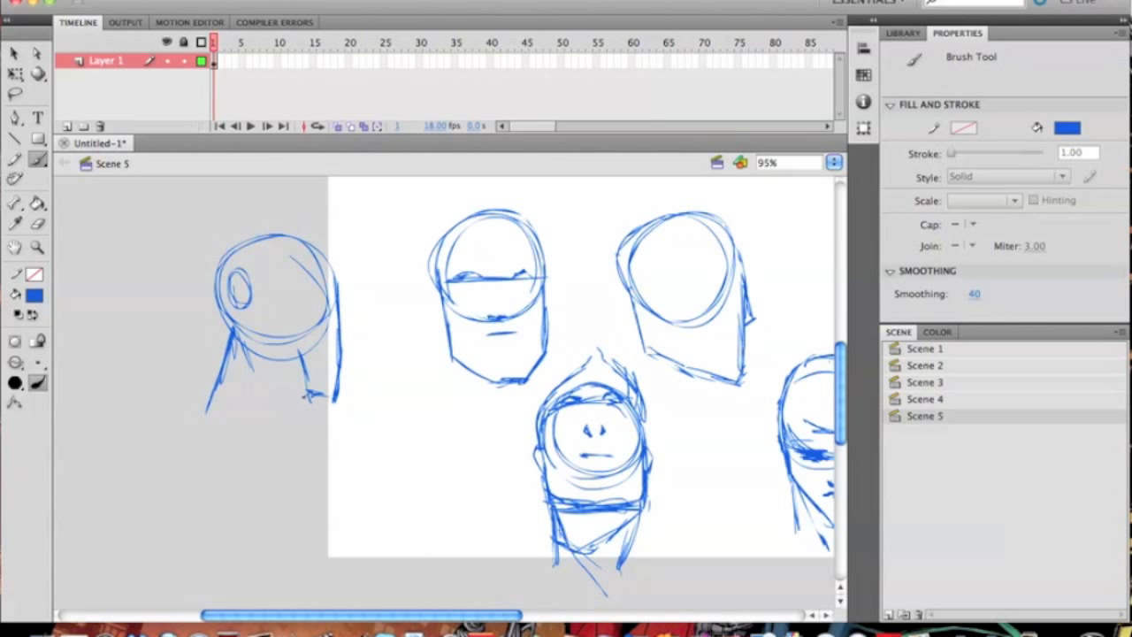
mouse_move(294, 423)
mouse_down()
mouse_move(306, 447)
mouse_move(285, 373)
mouse_up()
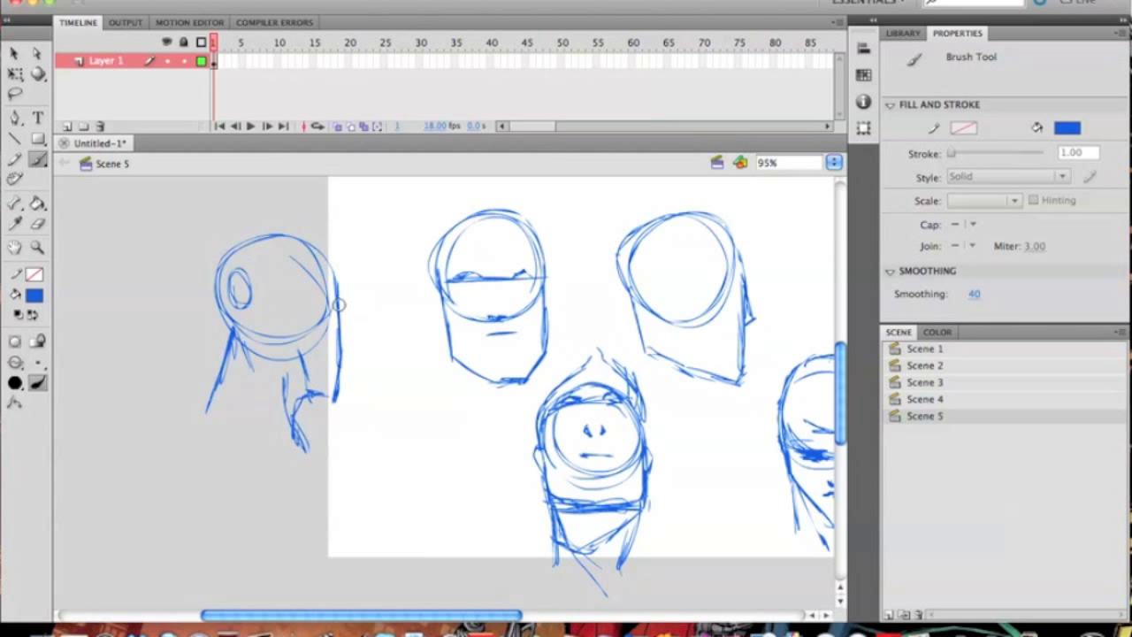
drag(338, 398, 343, 380)
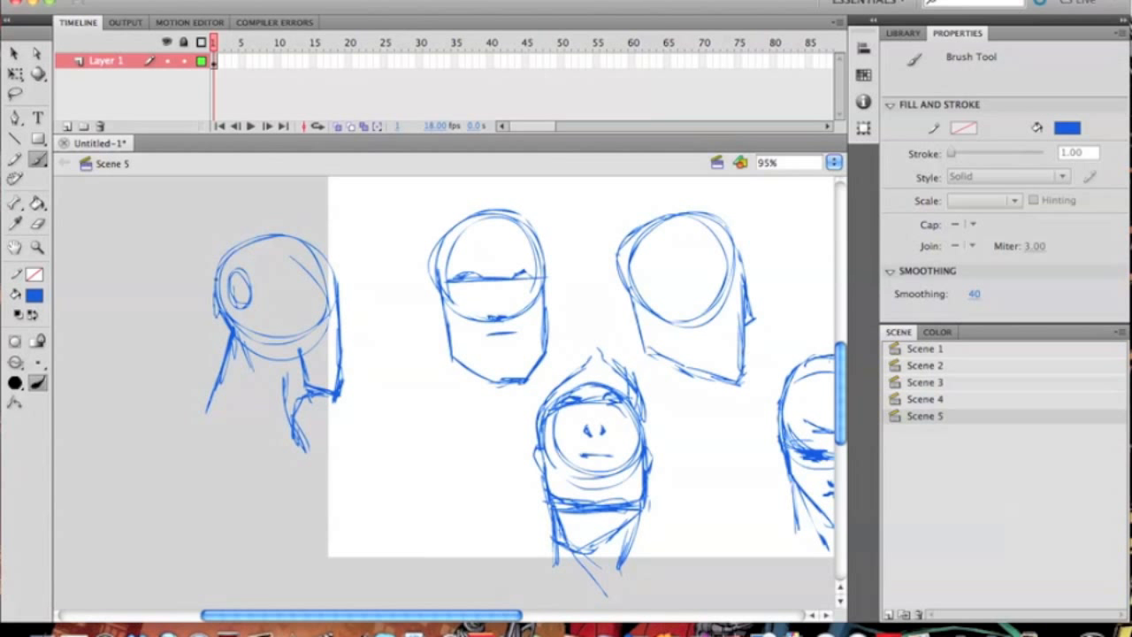
drag(291, 328, 292, 314)
drag(230, 320, 225, 340)
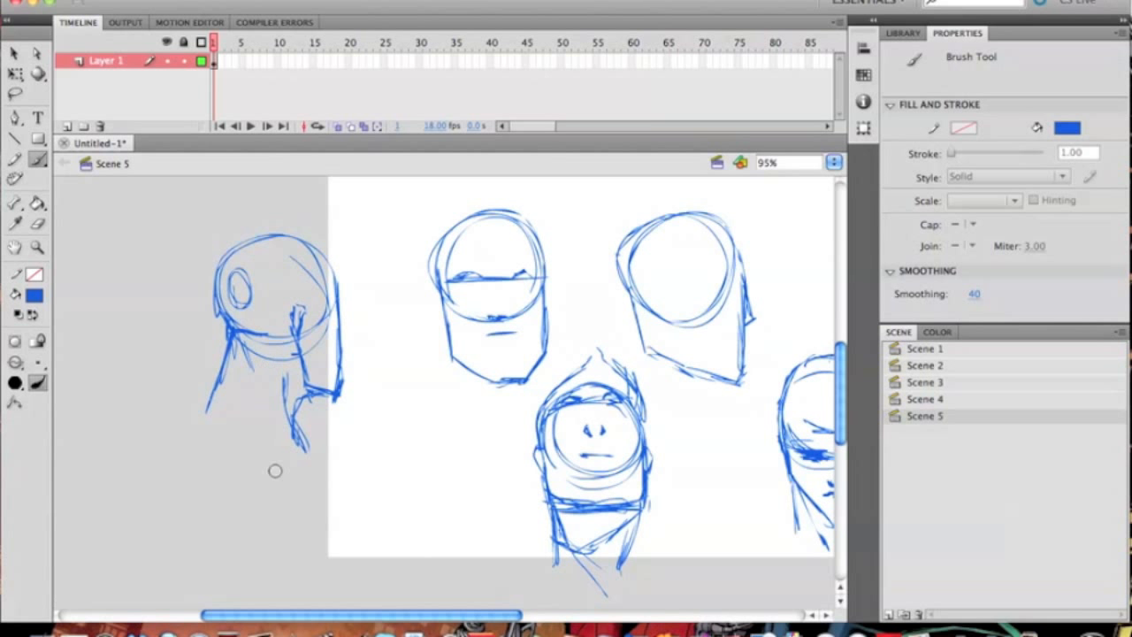
- Mark small ovals on the front-facing, side-turned, tilted-back and downward-tilted heads to show how each cranium ball is rotated
scroll(471, 367, right, 3)
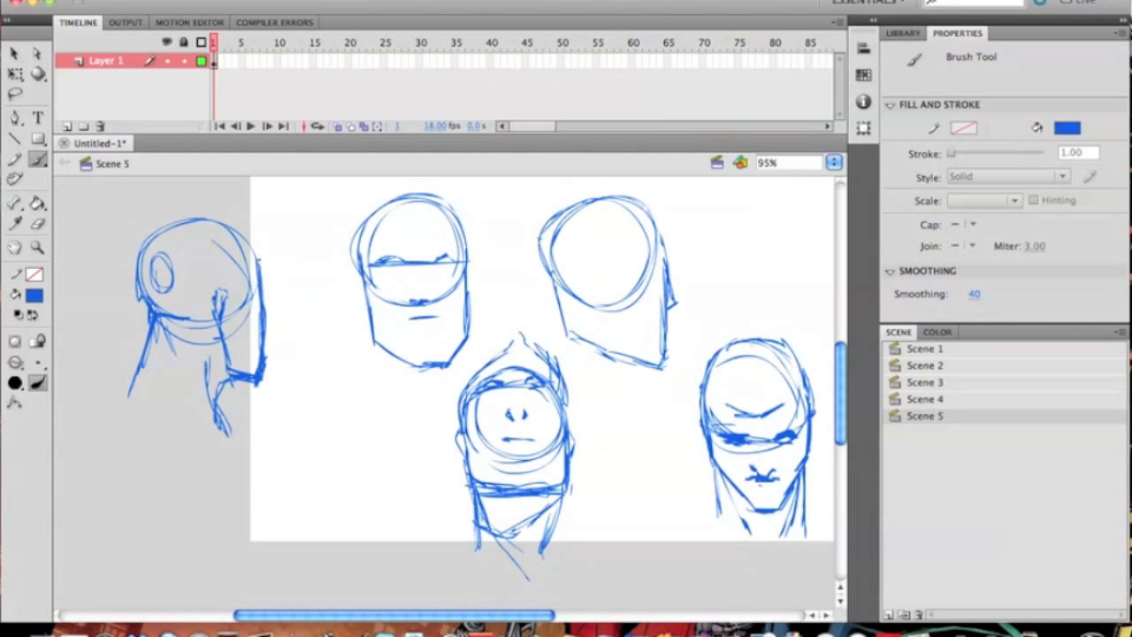
drag(434, 264, 426, 250)
scroll(558, 258, right, 3)
scroll(557, 258, down, 2)
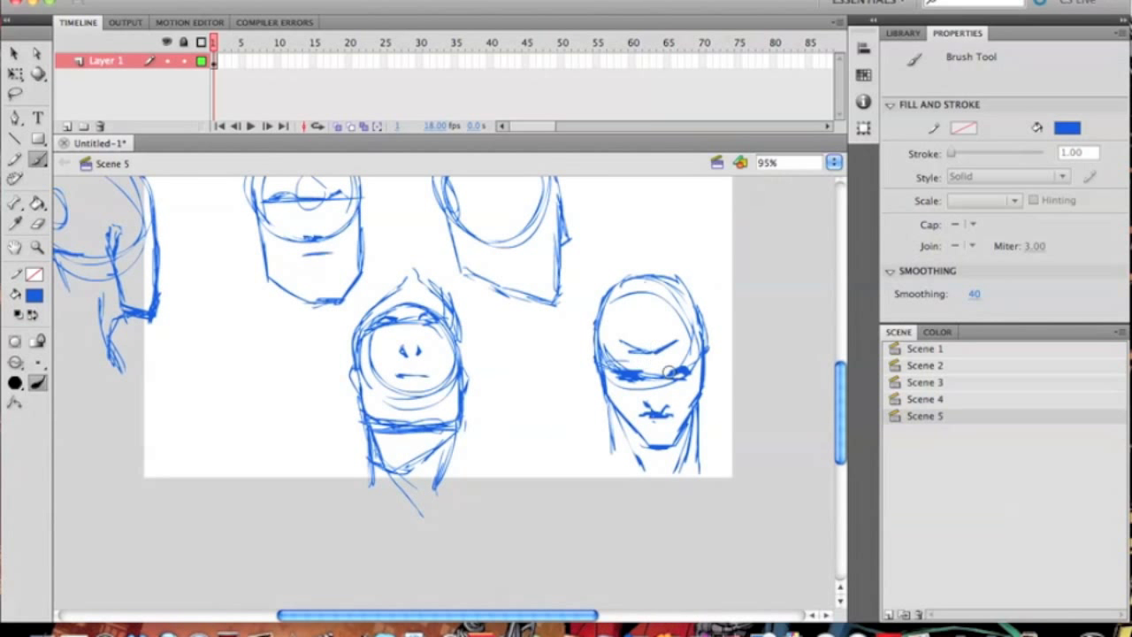
drag(659, 290, 654, 300)
mouse_move(416, 387)
mouse_down()
mouse_move(402, 403)
mouse_move(426, 393)
mouse_up()
- Sketch a three-quarter head over the page's upper right corner with a cranium circle, small inner circle, angled jaw and eye line
mouse_move(493, 365)
mouse_down()
mouse_move(584, 346)
mouse_move(398, 433)
mouse_up()
drag(525, 292, 386, 374)
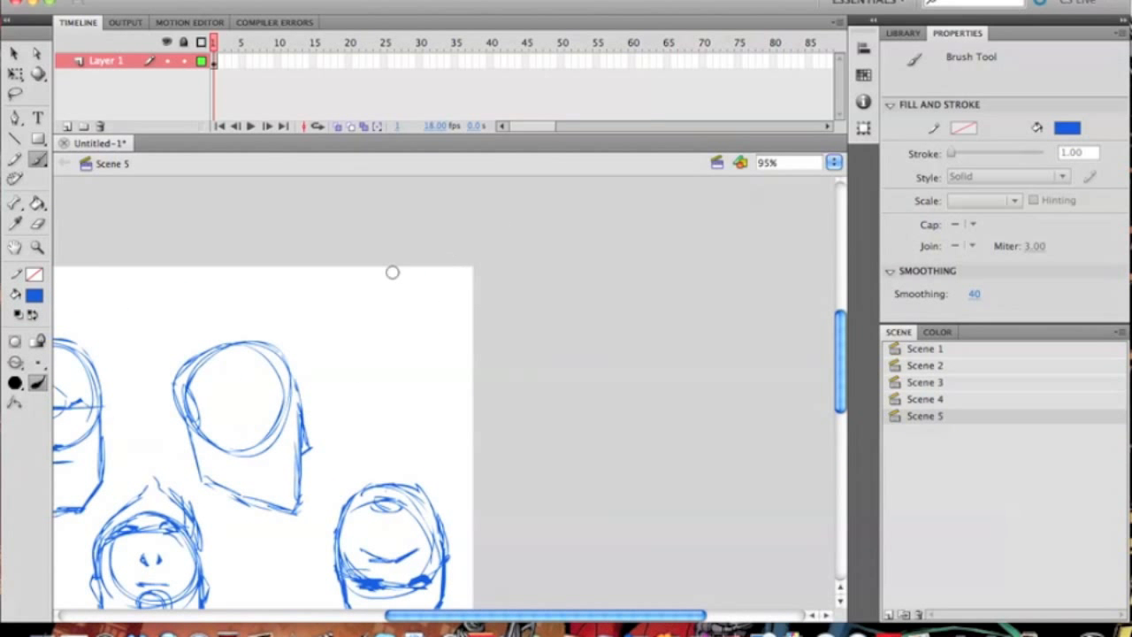
mouse_move(392, 265)
mouse_down()
mouse_move(380, 358)
mouse_move(398, 247)
mouse_up()
drag(415, 293, 409, 290)
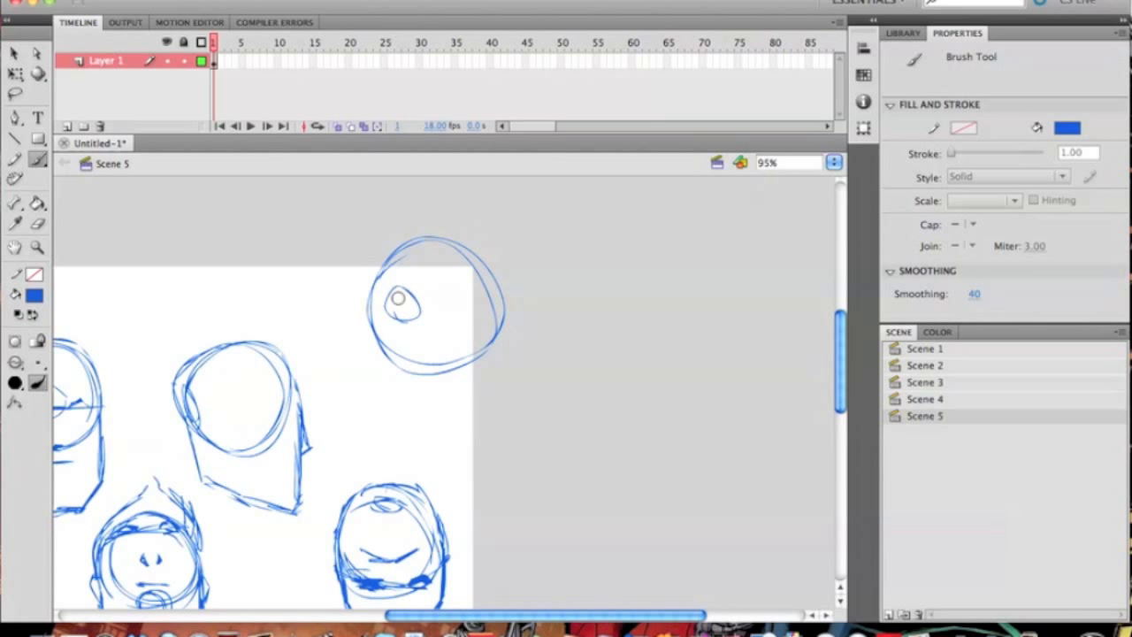
mouse_move(413, 395)
mouse_down()
mouse_move(454, 427)
mouse_move(497, 425)
mouse_move(508, 299)
mouse_move(469, 250)
mouse_move(389, 241)
mouse_move(370, 310)
mouse_move(511, 315)
mouse_up()
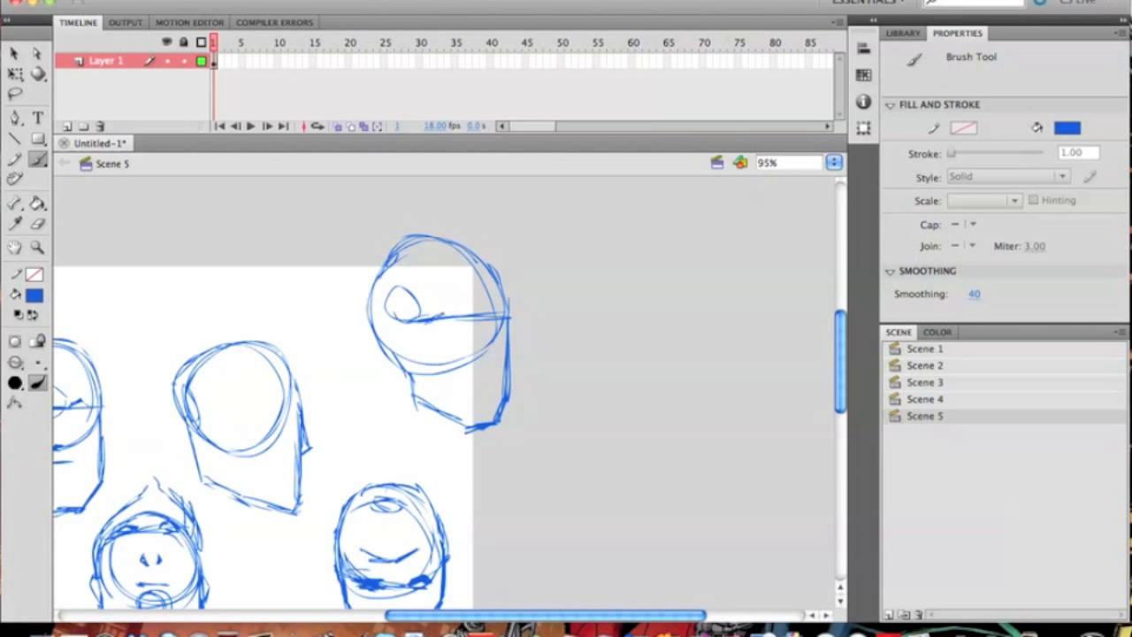
- Add the eye, nose and mouth marks plus forehead, cheek and jaw plane lines to the three-quarter head
drag(508, 317, 497, 315)
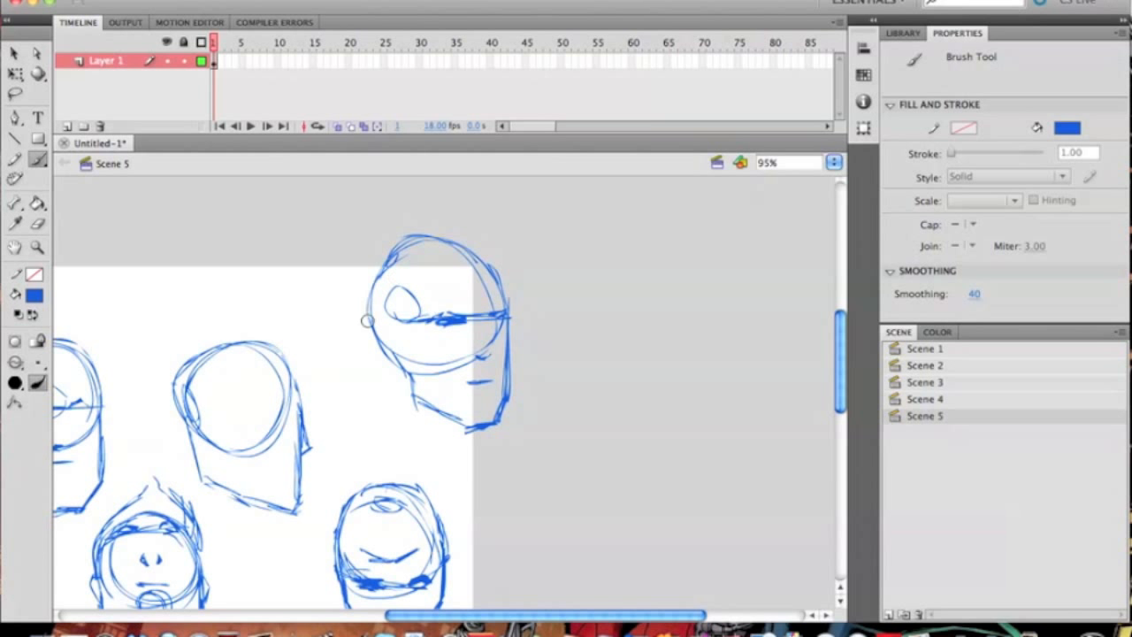
drag(444, 315, 407, 254)
drag(423, 343, 452, 368)
drag(455, 371, 456, 417)
- Insert a new scene after Scene 5
mouse_move(555, 341)
mouse_down()
mouse_move(667, 329)
mouse_move(605, 332)
mouse_up()
scroll(536, 327, left, 10)
scroll(536, 328, up, 2)
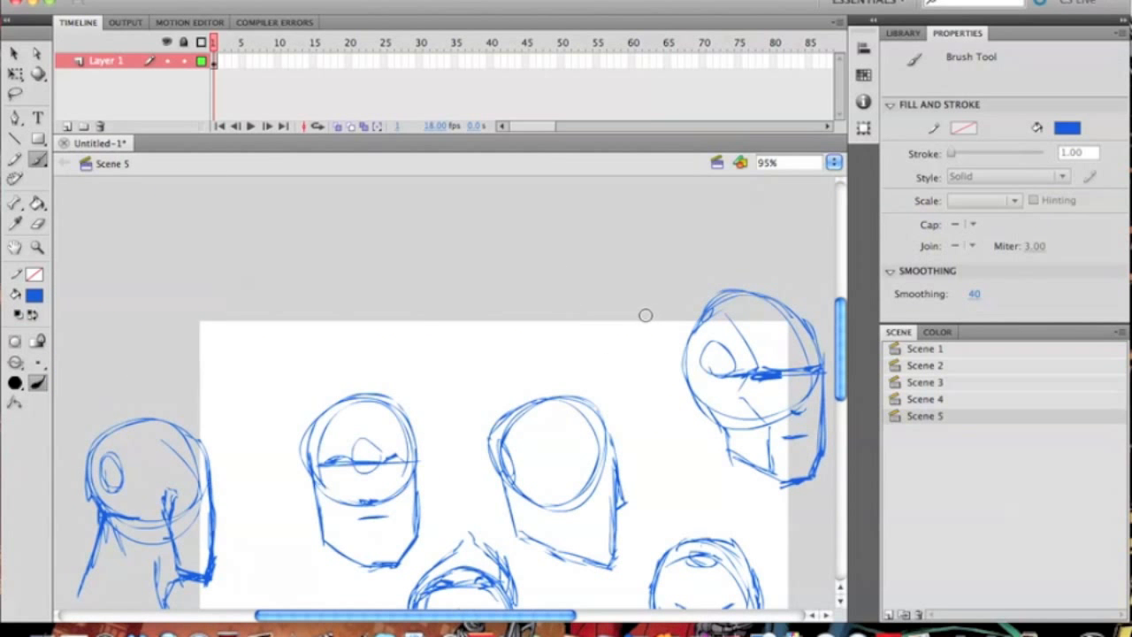
mouse_move(647, 321)
mouse_down()
mouse_move(480, 270)
mouse_move(531, 349)
mouse_up()
mouse_move(334, 294)
mouse_down()
mouse_move(255, 288)
mouse_move(454, 324)
mouse_move(498, 260)
mouse_move(712, 247)
mouse_move(411, 282)
mouse_up()
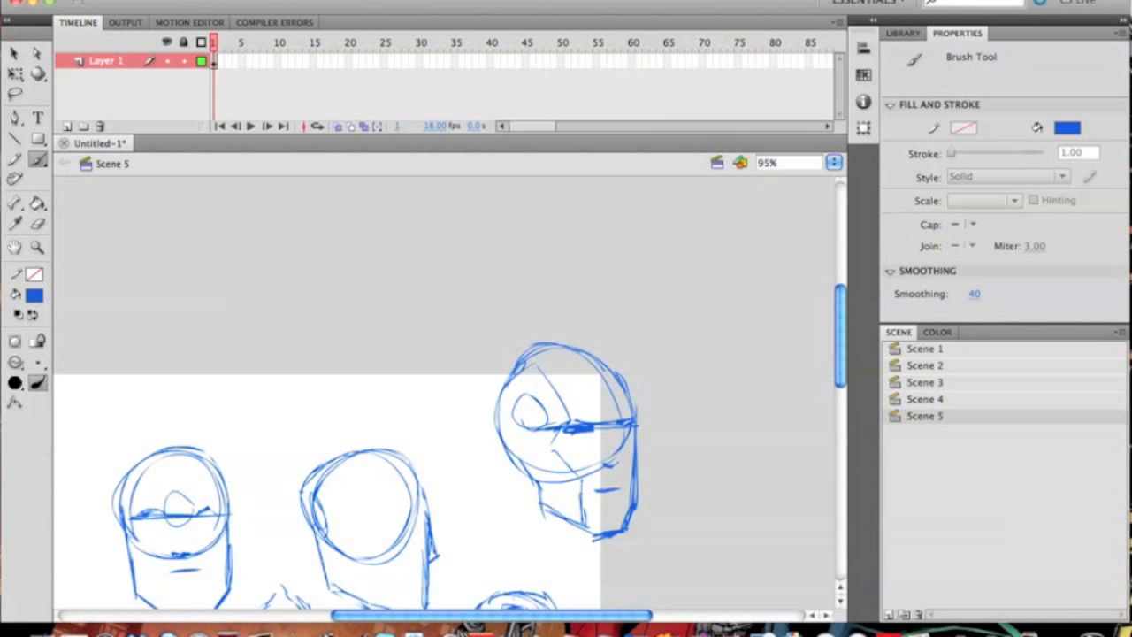
click(227, 1)
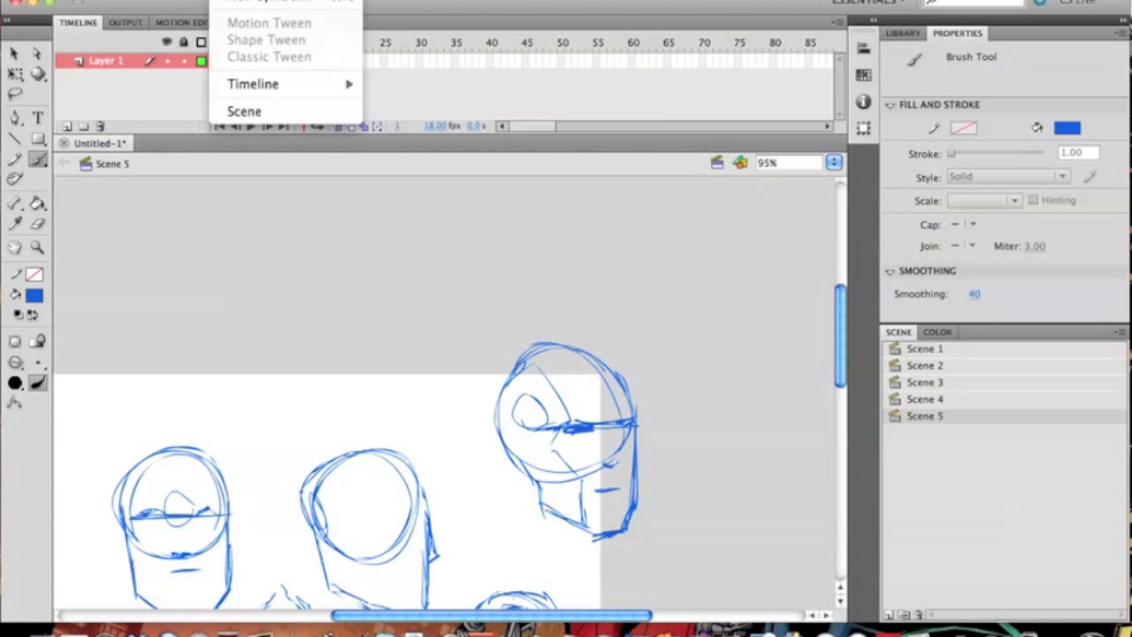
click(245, 112)
- Sketch a blue cranium circle in the page's upper left area and mark the cheekbones along its lower edge
key(space)
drag(295, 384, 452, 288)
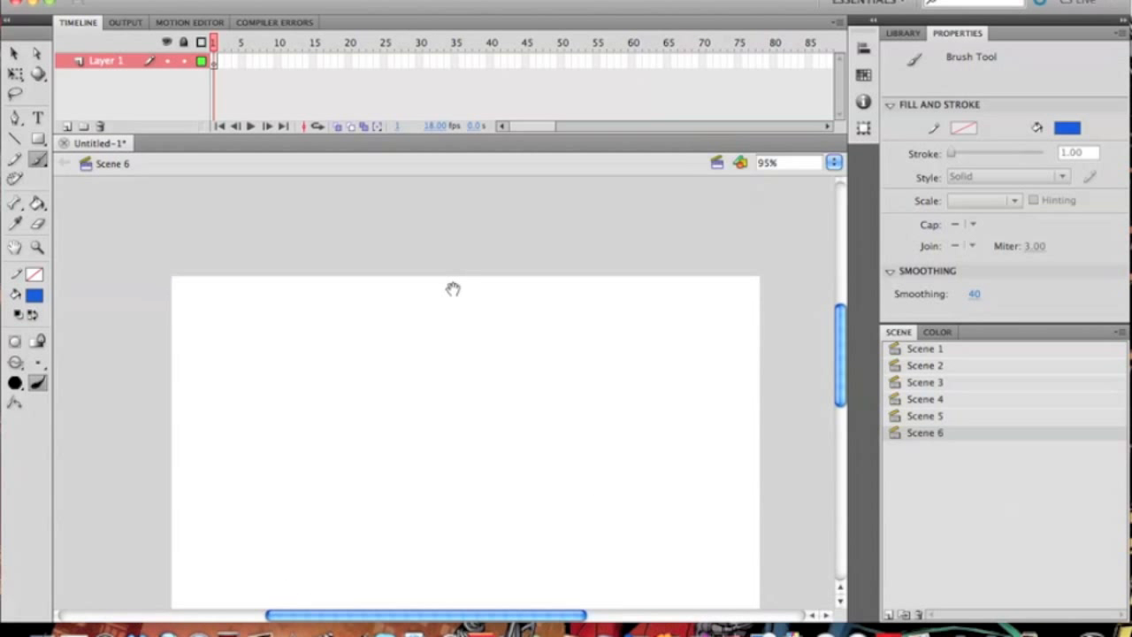
drag(354, 410, 374, 349)
mouse_move(270, 311)
mouse_down()
mouse_move(272, 325)
mouse_move(397, 381)
mouse_up()
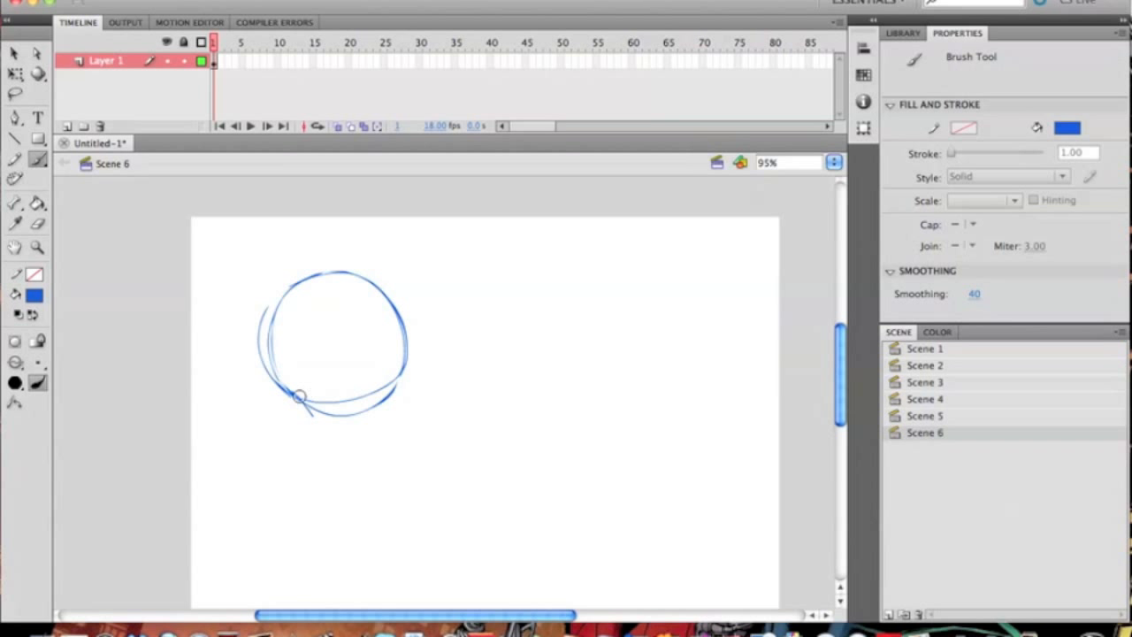
drag(295, 399, 306, 388)
drag(402, 372, 408, 381)
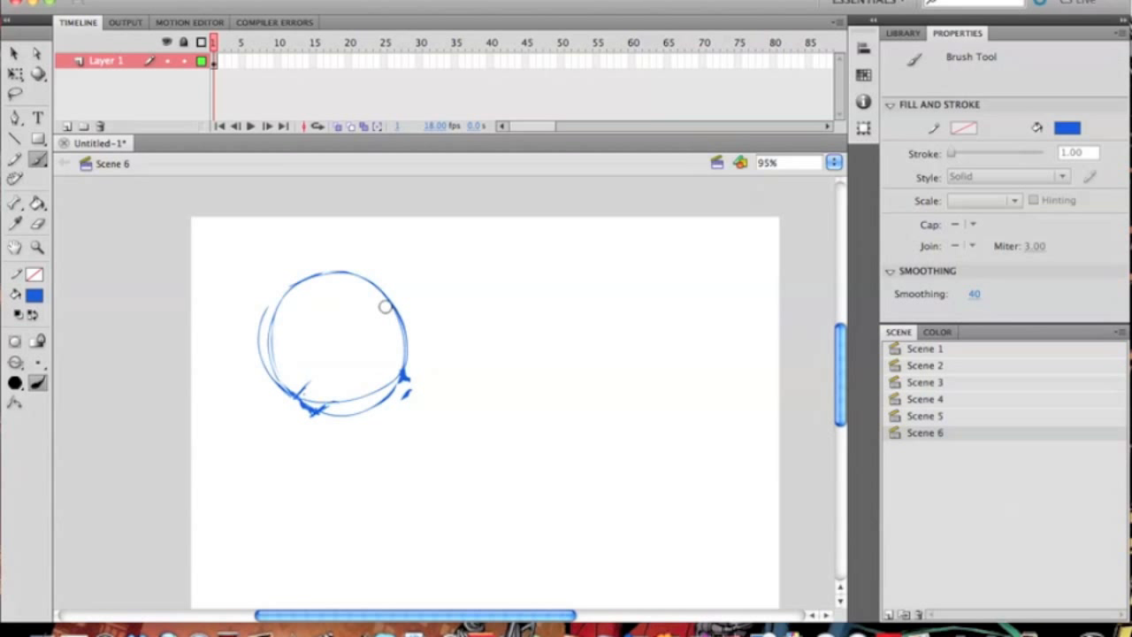
- Add the nose cavity, both eye sockets and a curved temple line inside the cranium circle
drag(368, 378, 381, 362)
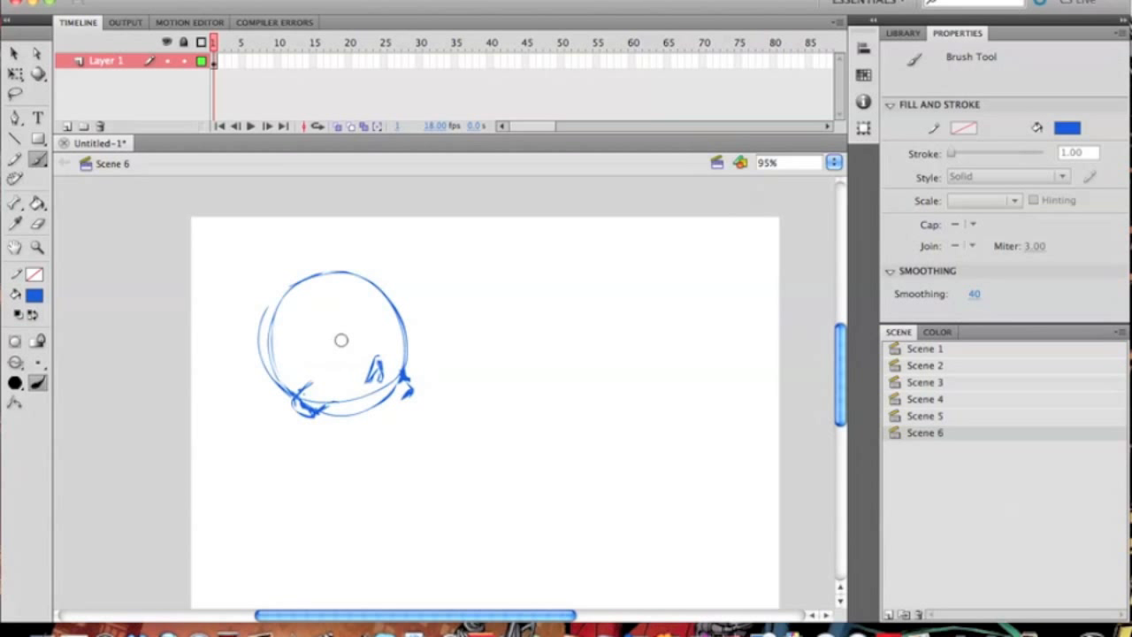
drag(327, 353, 331, 328)
mouse_move(400, 332)
mouse_down()
mouse_move(389, 350)
mouse_move(397, 334)
mouse_up()
drag(293, 335, 303, 332)
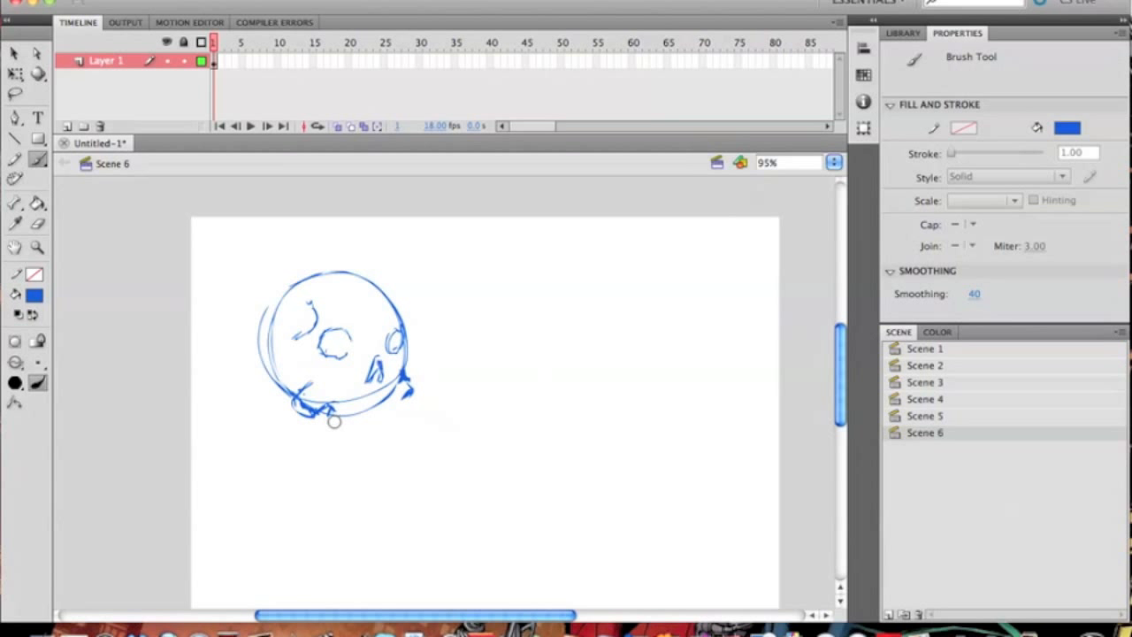
- Draw the skull's upper jaw, angular lower jaw and chin beneath the cranium, and fill in small teeth marks
mouse_move(336, 415)
mouse_down()
mouse_move(343, 425)
mouse_move(390, 421)
mouse_up()
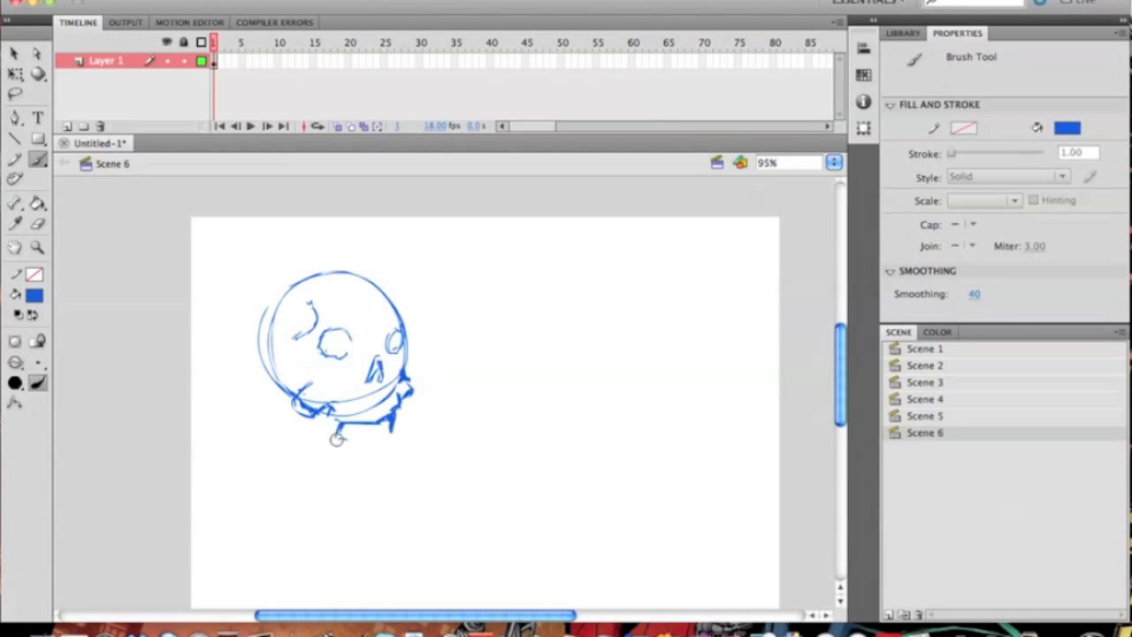
drag(323, 408, 327, 443)
mouse_move(395, 441)
mouse_down()
mouse_move(400, 409)
mouse_move(400, 454)
mouse_move(380, 468)
mouse_move(387, 448)
mouse_move(353, 457)
mouse_move(297, 435)
mouse_move(305, 452)
mouse_up()
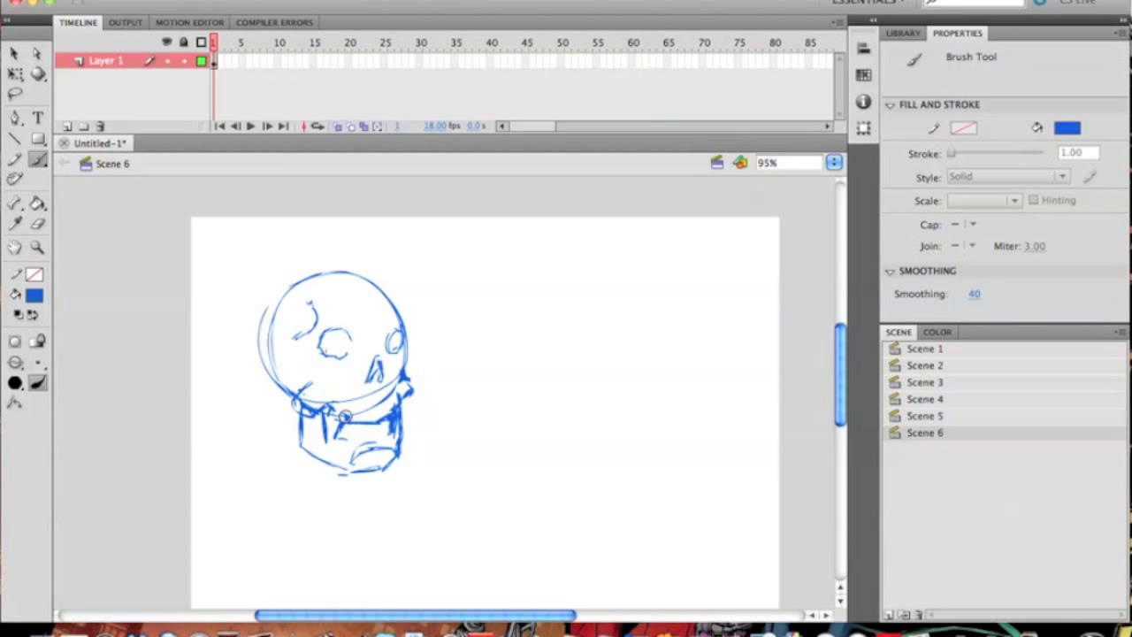
mouse_move(359, 415)
mouse_down()
mouse_move(378, 411)
mouse_move(380, 424)
mouse_up()
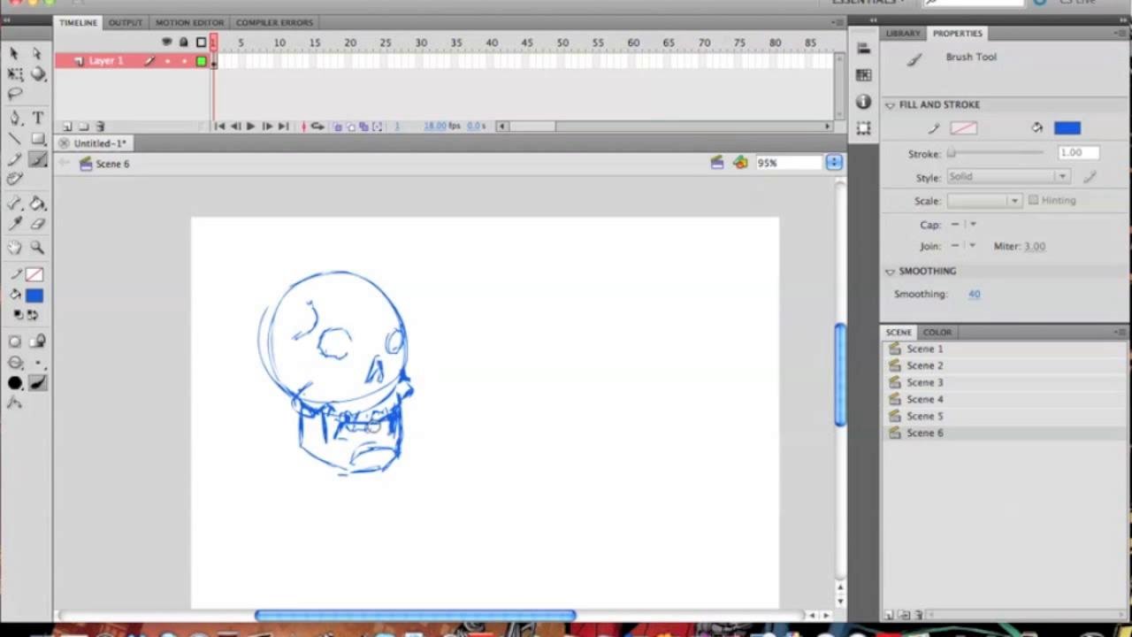
- Strengthen the cranium and jaw outlines, and add a horizontal eye line, brow marks and an oval on the cranium's side
mouse_move(276, 376)
mouse_down()
mouse_move(261, 306)
mouse_move(332, 276)
mouse_up()
drag(273, 310, 395, 305)
drag(275, 353, 412, 343)
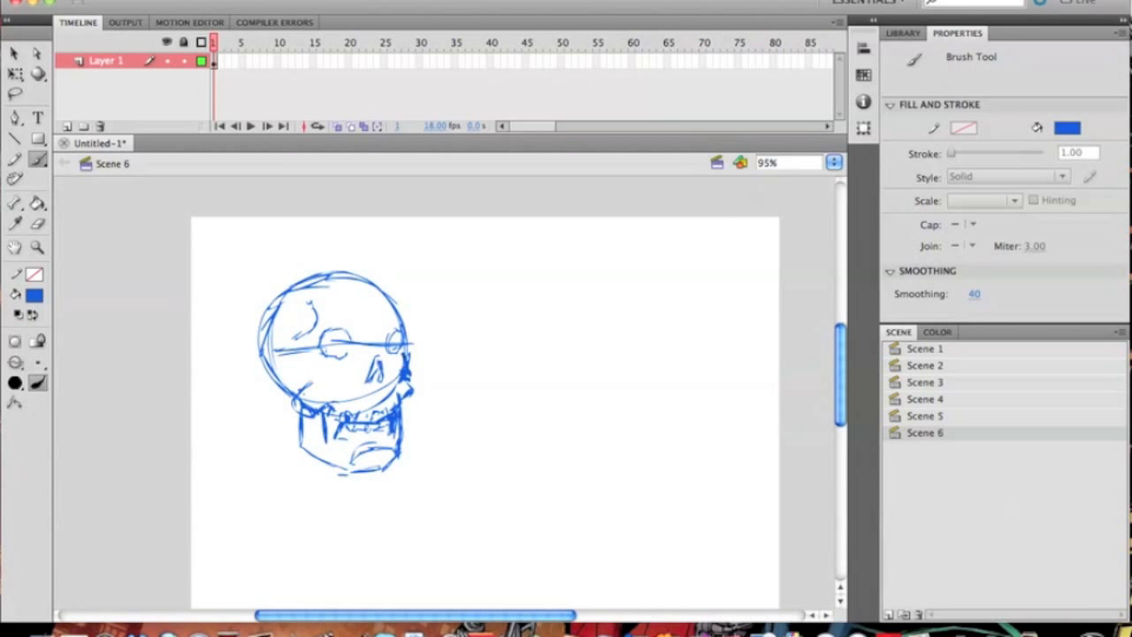
drag(324, 319, 345, 316)
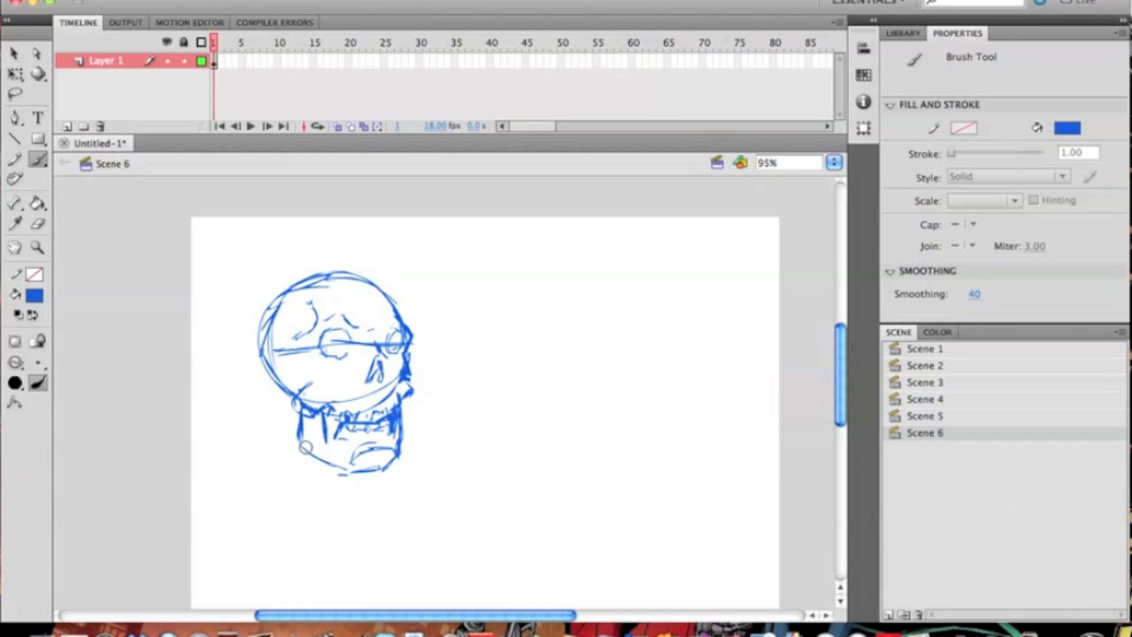
drag(305, 442, 363, 467)
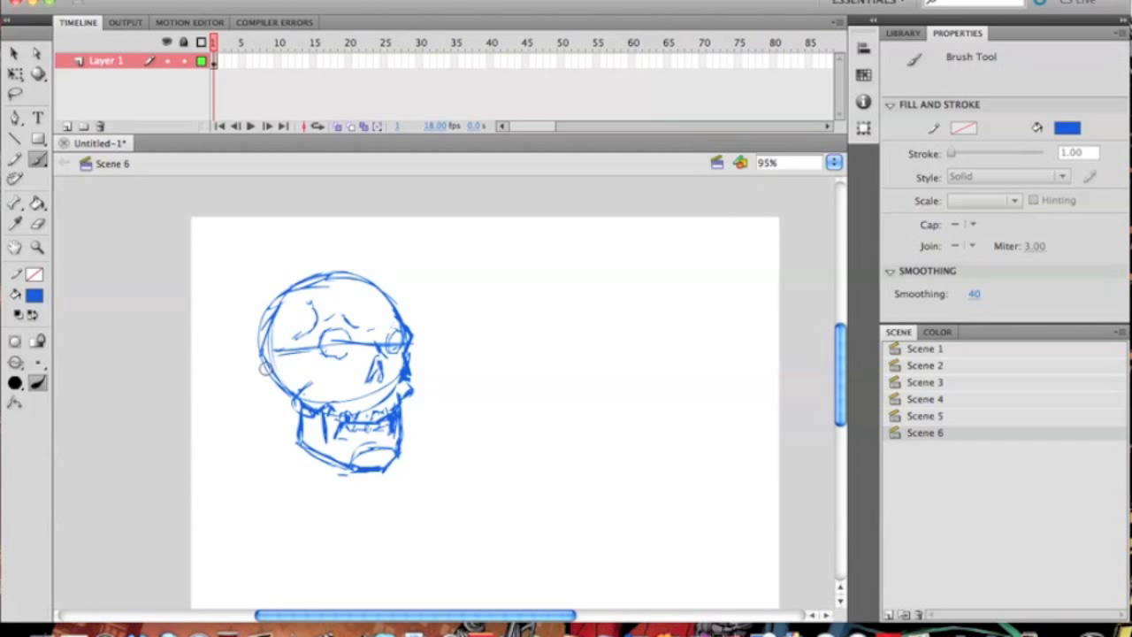
drag(305, 320, 310, 325)
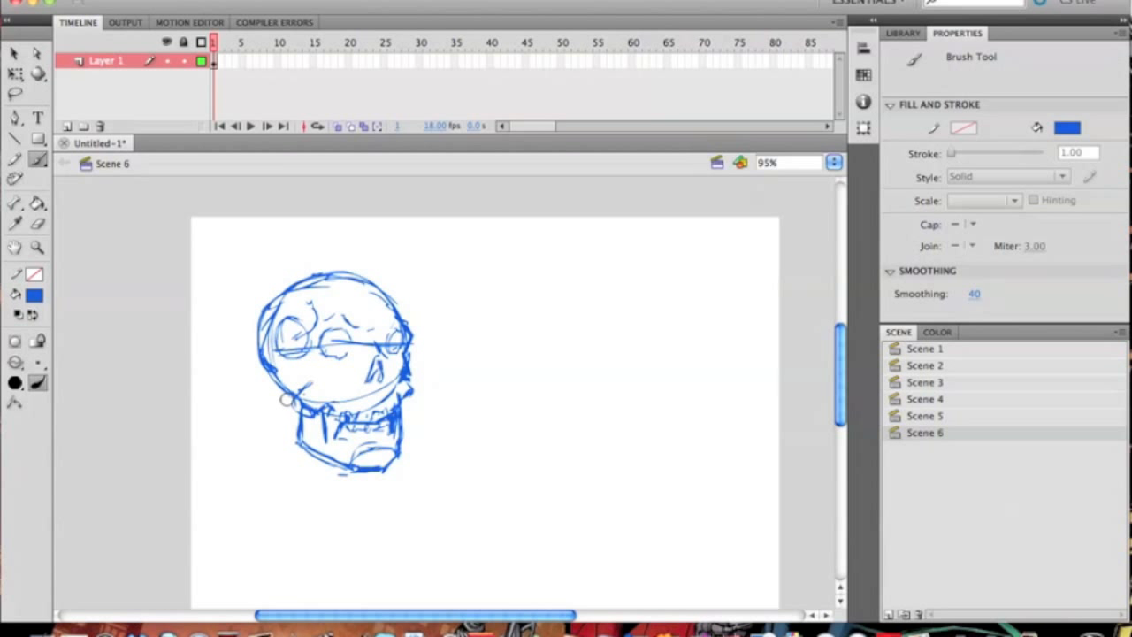
- Sketch the cheekbone arch at the jaw hinge and the neck vertebrae below the back of the skull
drag(313, 378, 309, 371)
drag(285, 442, 291, 412)
drag(286, 476, 275, 440)
drag(306, 475, 287, 486)
mouse_move(275, 469)
mouse_down()
mouse_move(273, 489)
mouse_move(311, 483)
mouse_move(301, 505)
mouse_move(314, 503)
mouse_up()
drag(315, 502, 314, 482)
drag(300, 521, 280, 508)
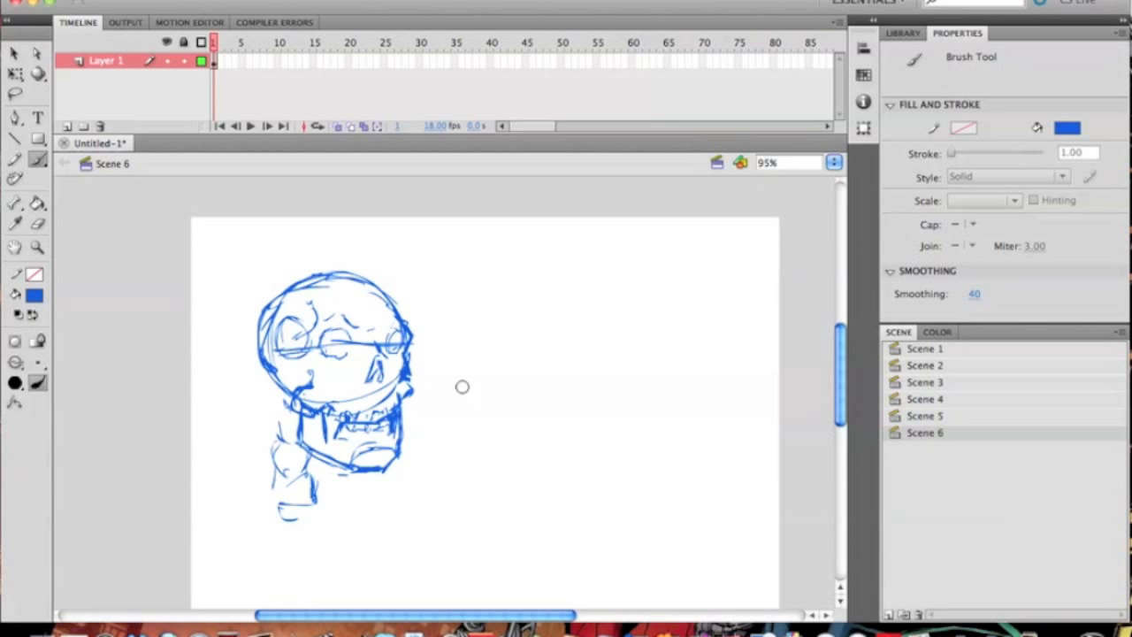
- Try recolouring the whole skull sketch on Layer 1 light blue
scroll(460, 387, down, 3)
scroll(460, 387, right, 1)
drag(283, 364, 354, 393)
click(34, 295)
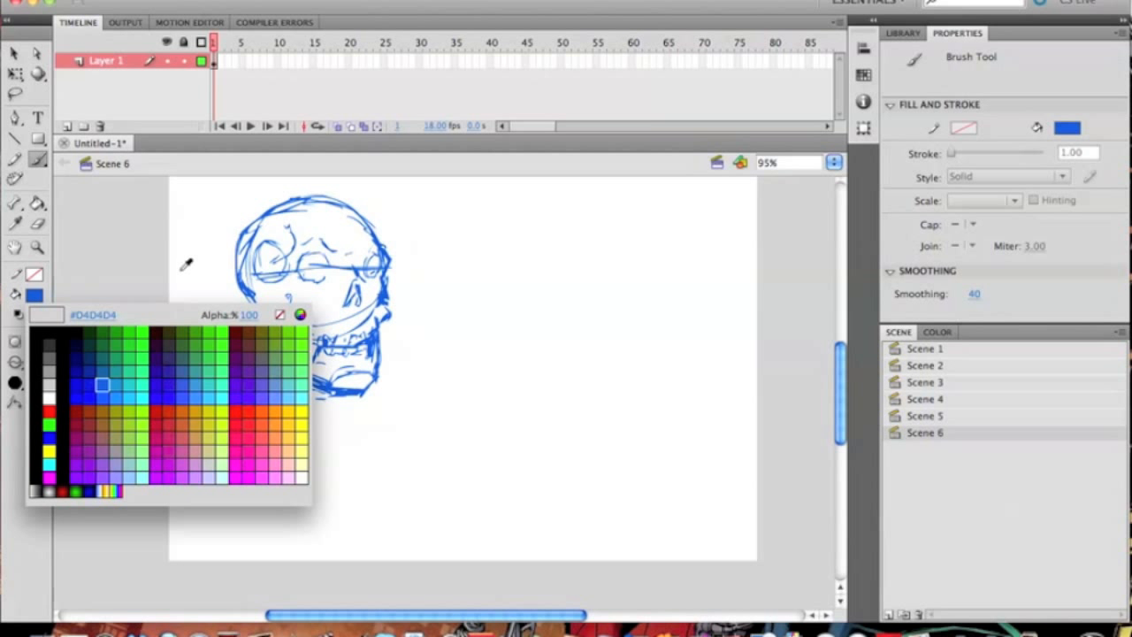
key(Escape)
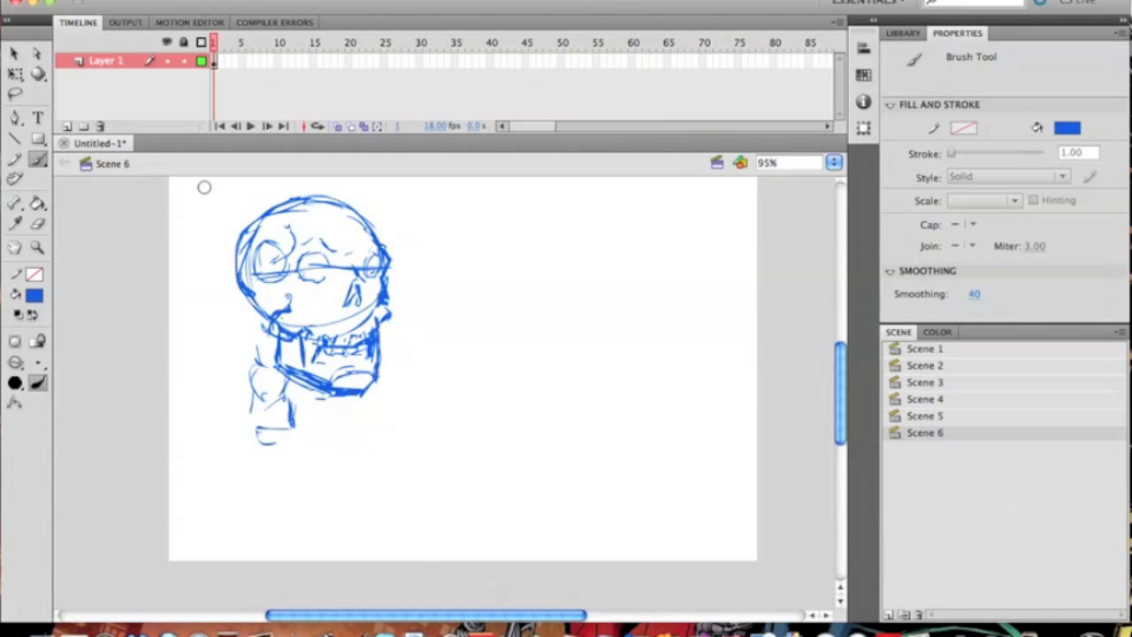
click(215, 62)
click(33, 295)
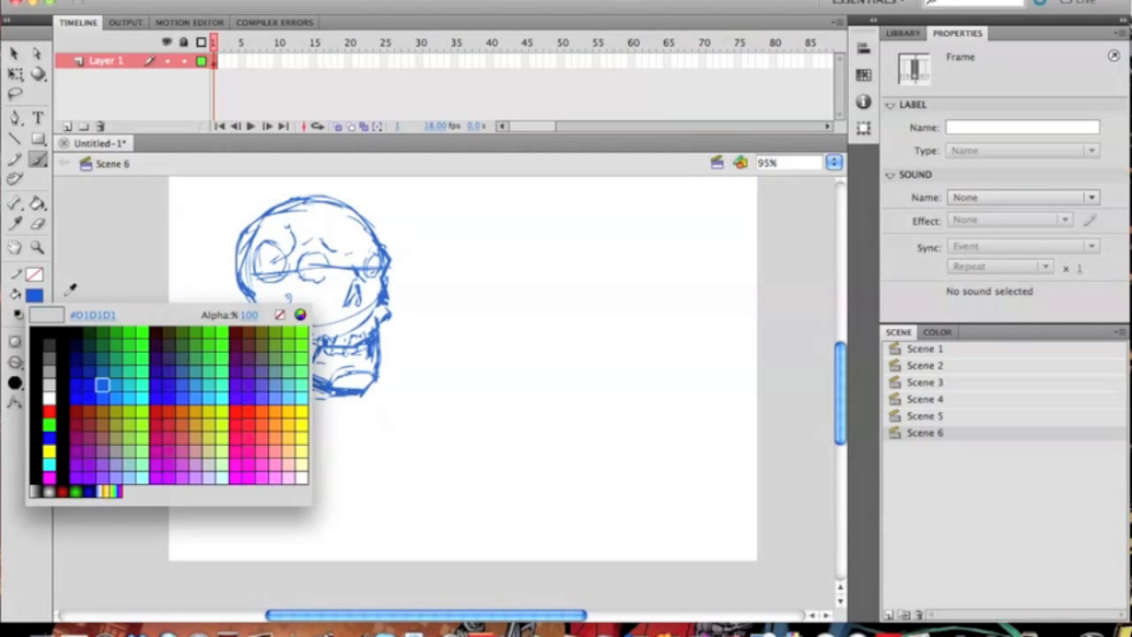
click(297, 392)
click(215, 49)
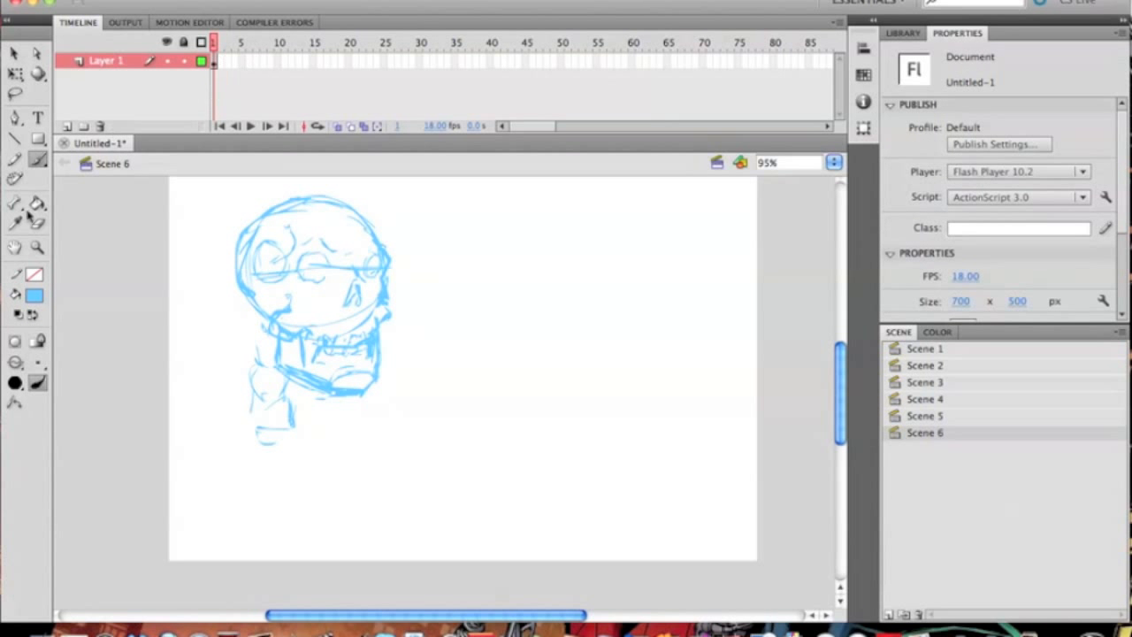
- Try a medium grey fill for the skull sketch on Layer 1
click(214, 60)
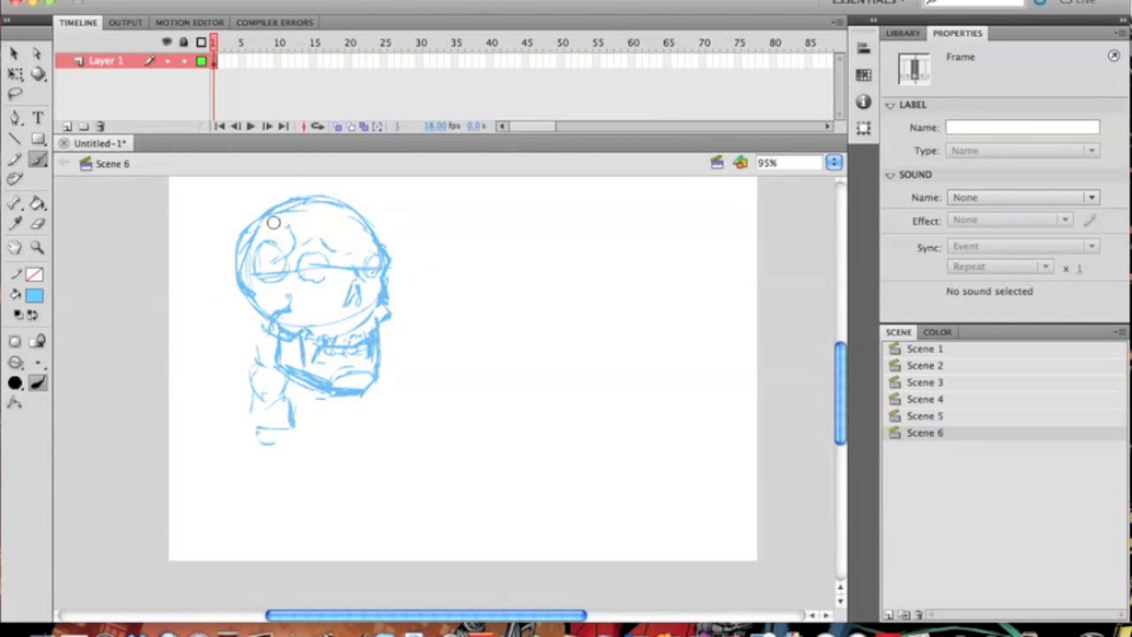
click(35, 297)
click(55, 359)
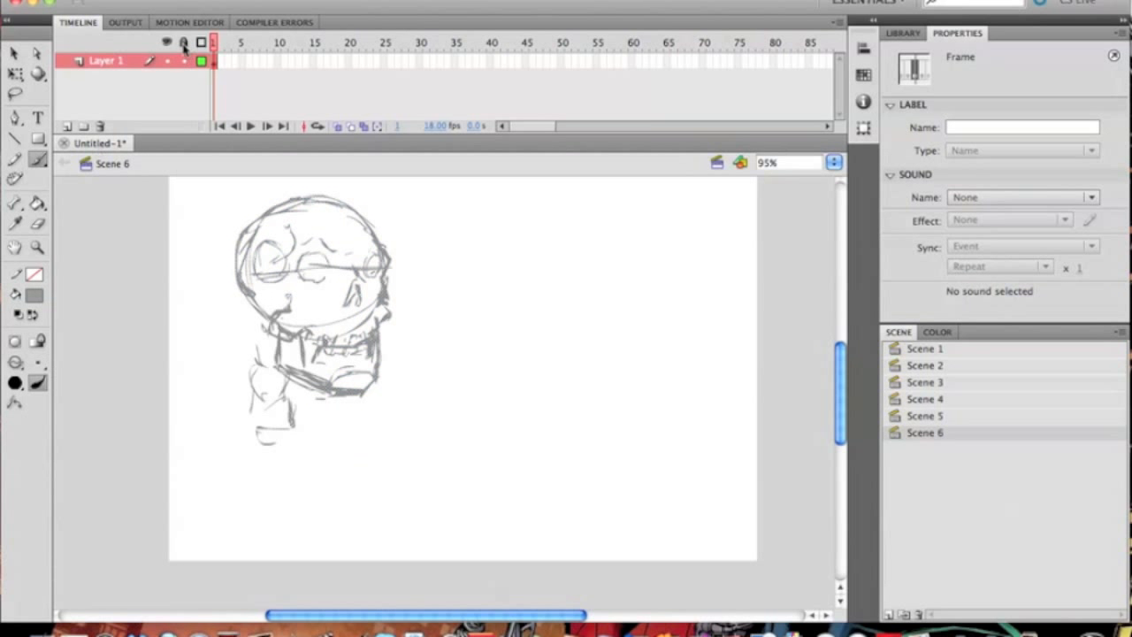
click(237, 108)
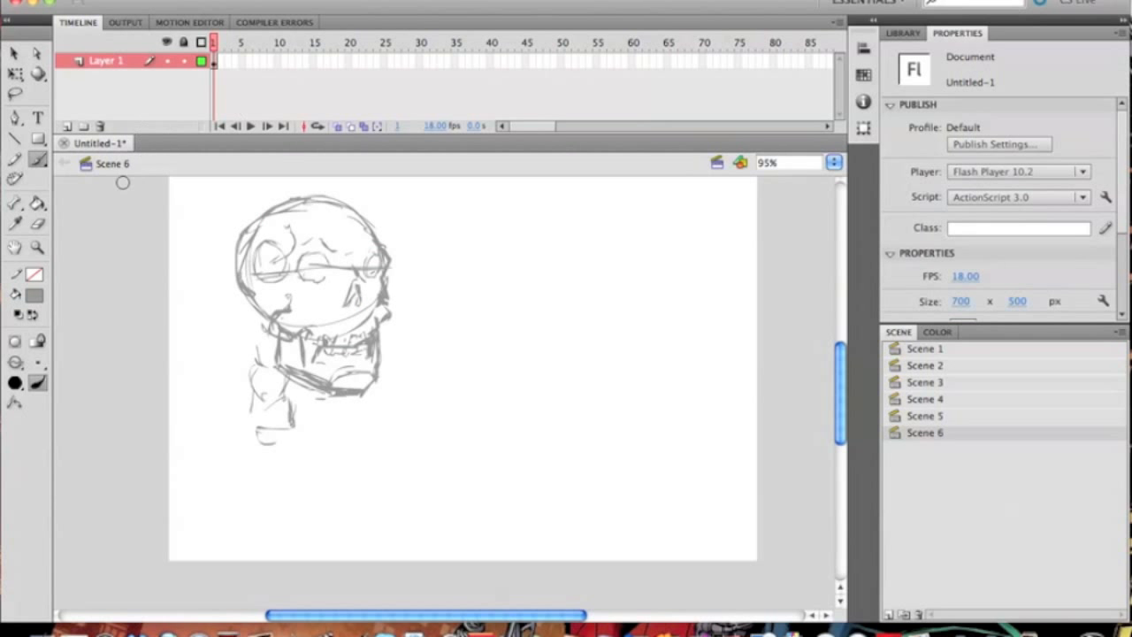
- Recolour all the skull artwork in Layer 1's first frame light grey
click(216, 64)
click(40, 298)
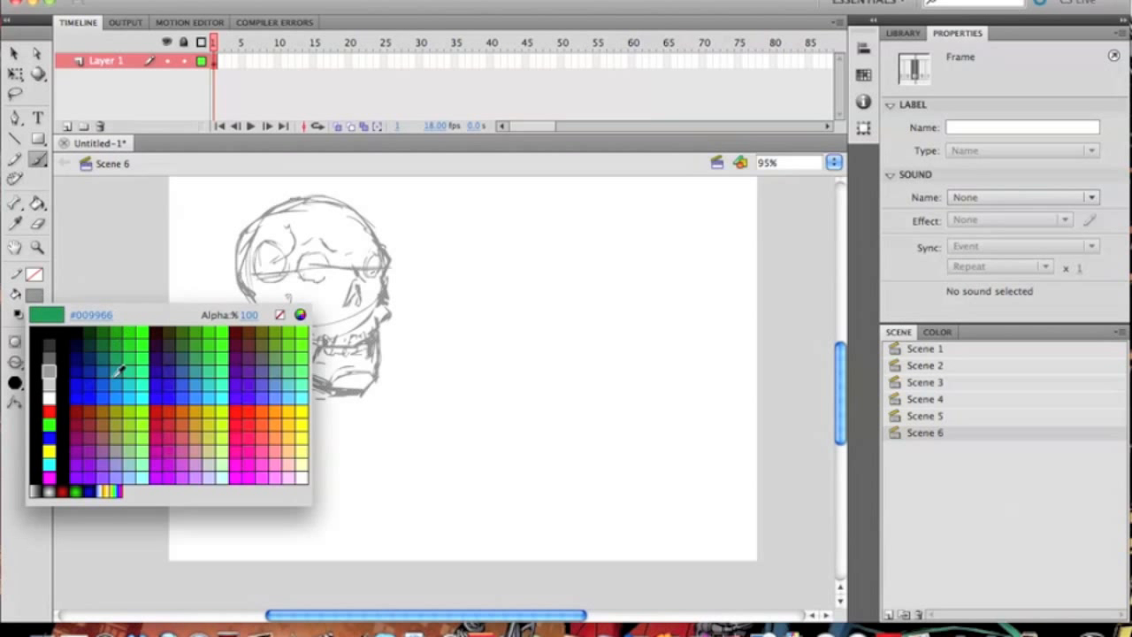
click(53, 386)
click(157, 309)
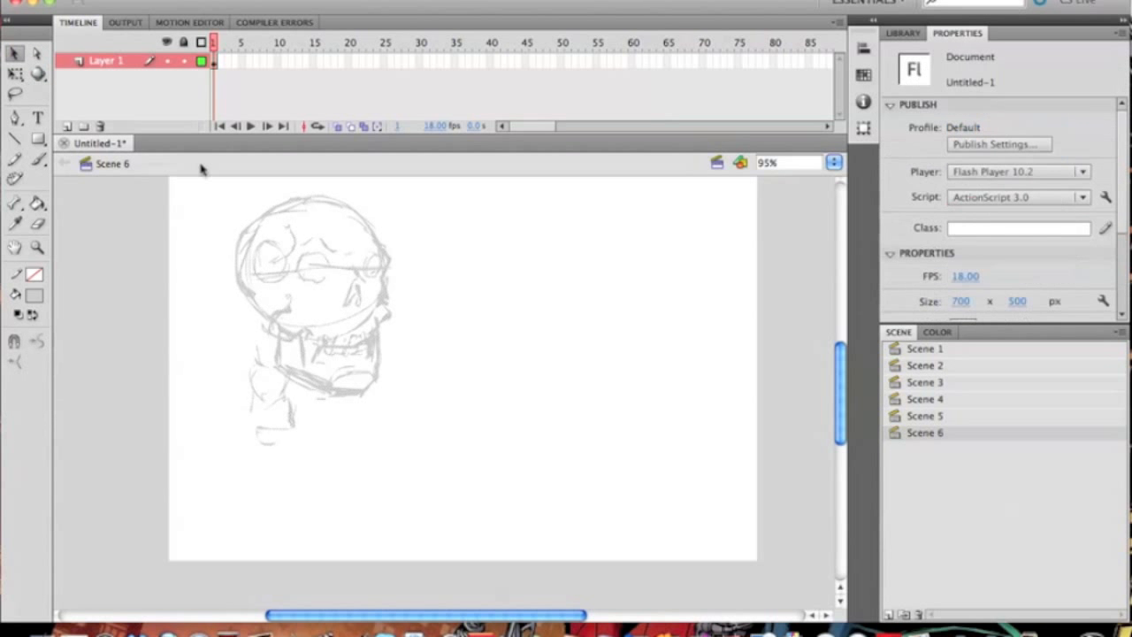
- Add a new layer above the skull sketch and ready the Brush with a black fill
click(67, 127)
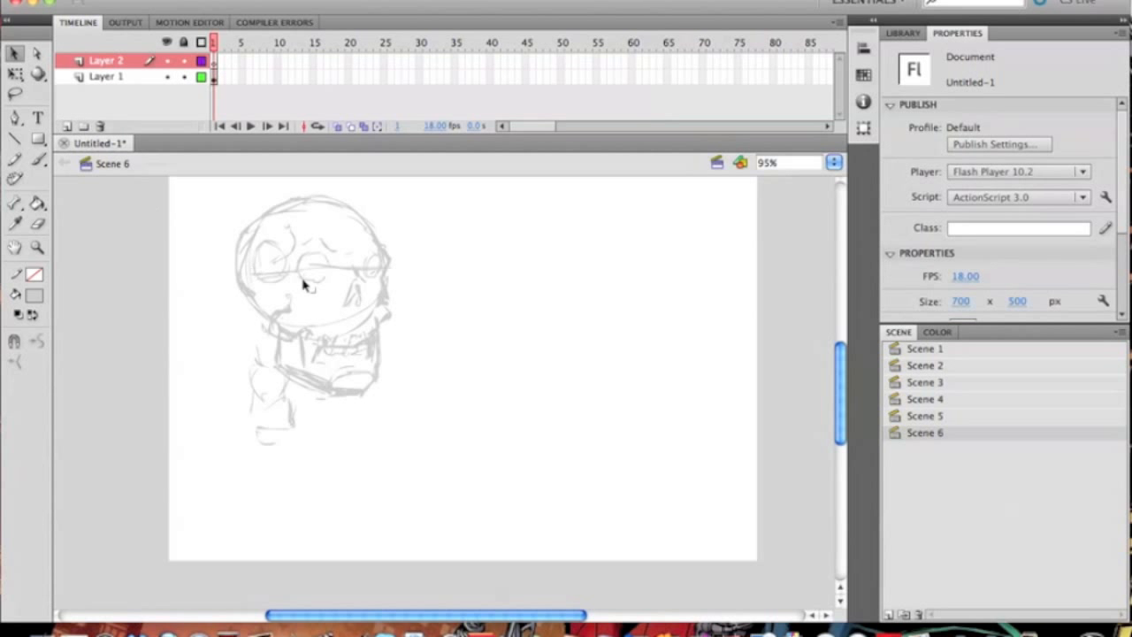
click(34, 298)
click(39, 331)
click(38, 160)
- Ink the eyes, nose, mouth and eyebrows in black over the grey skull
drag(319, 267, 331, 265)
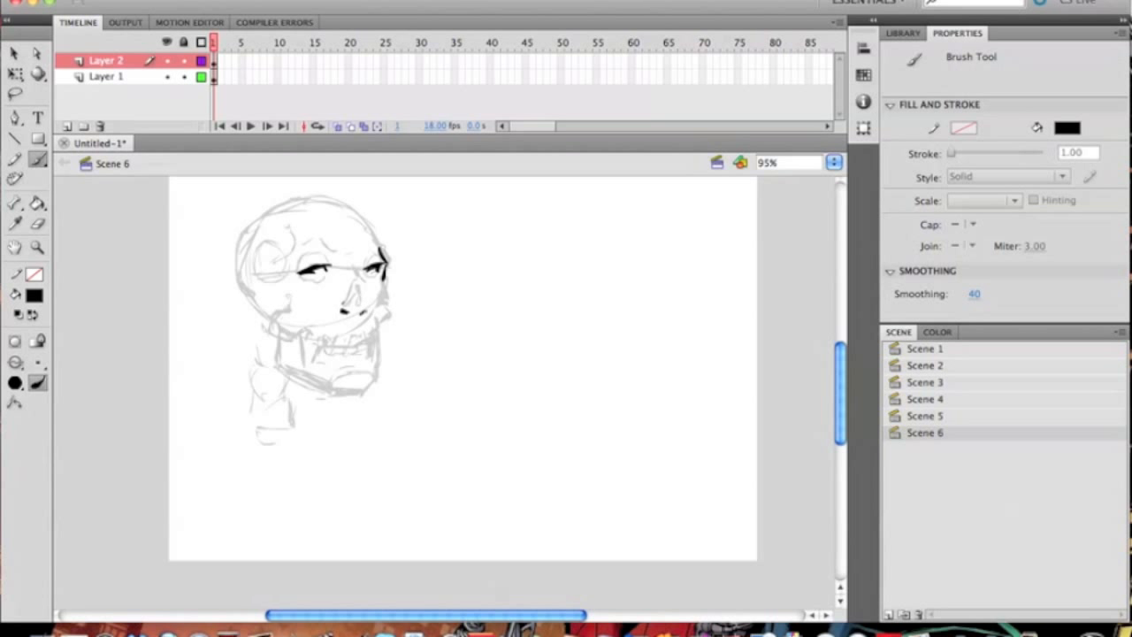
mouse_move(368, 307)
mouse_down()
mouse_move(356, 266)
mouse_move(370, 315)
mouse_up()
drag(352, 340, 371, 340)
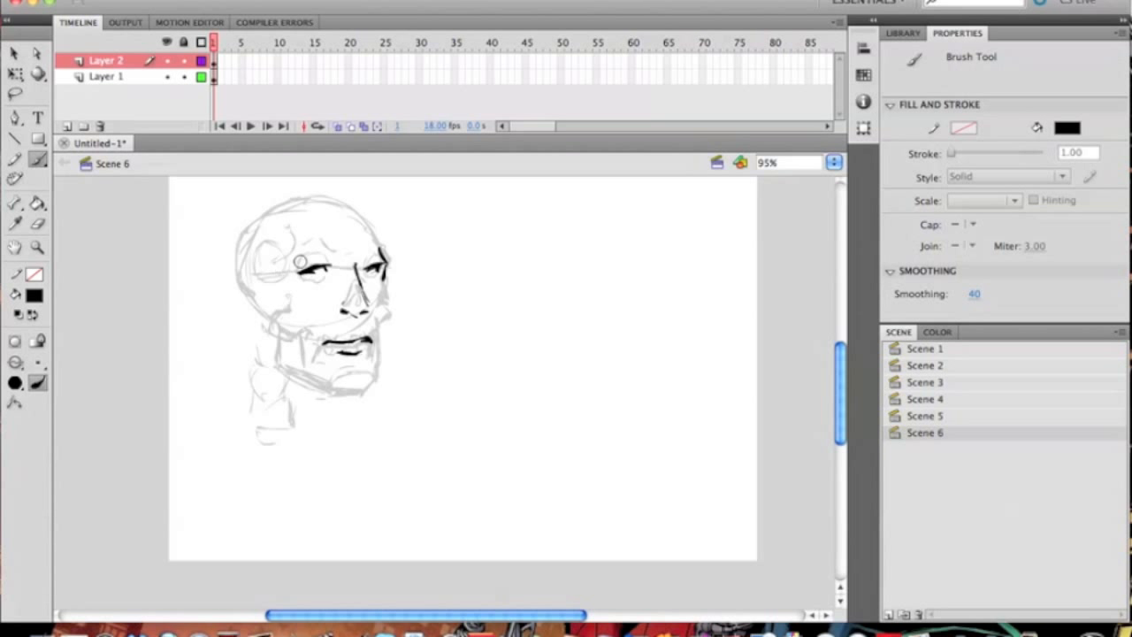
mouse_move(335, 252)
mouse_down()
mouse_move(302, 255)
mouse_move(380, 248)
mouse_up()
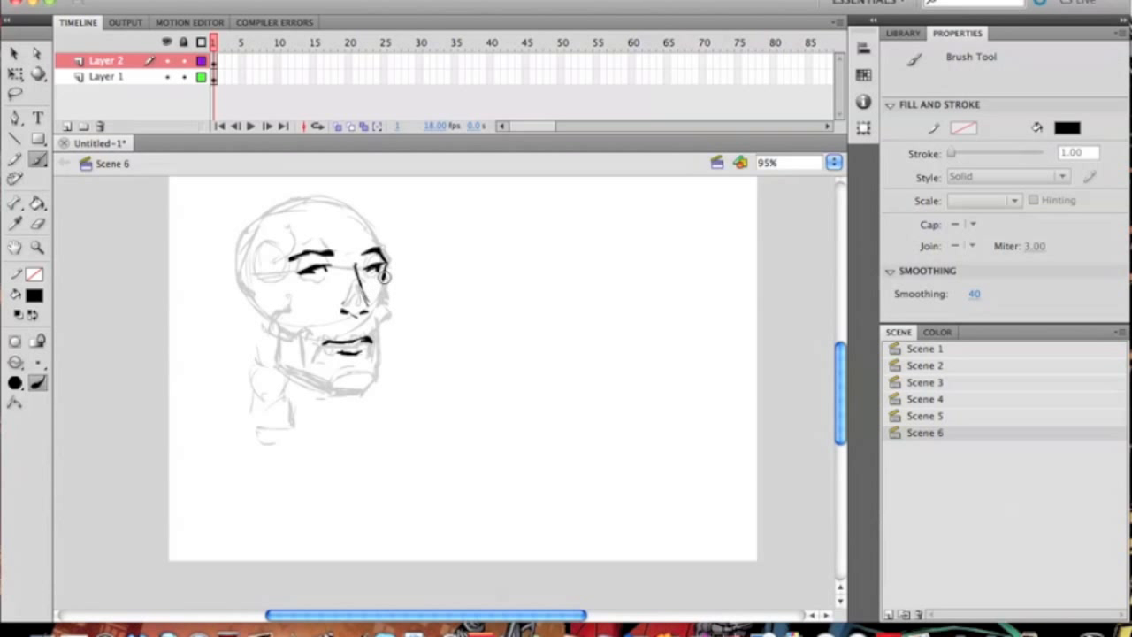
- Ink the far cheek contour, cheekbone, jawline, ear and top of the head in black over the skull
drag(389, 294, 381, 372)
drag(271, 304, 294, 319)
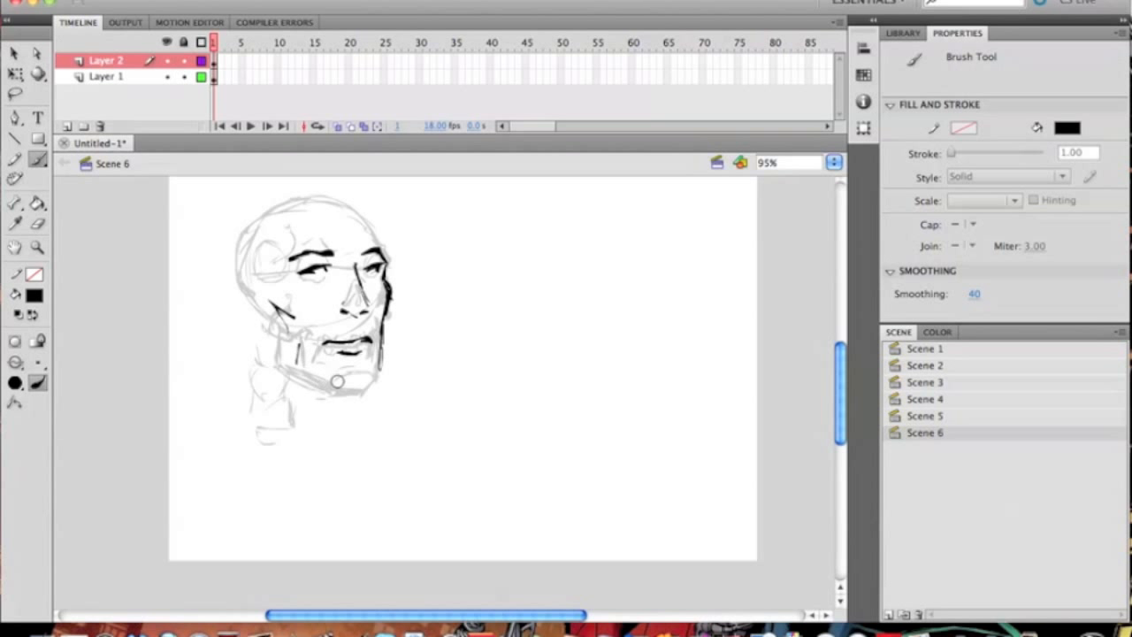
mouse_move(327, 393)
mouse_down()
mouse_move(367, 382)
mouse_move(278, 360)
mouse_up()
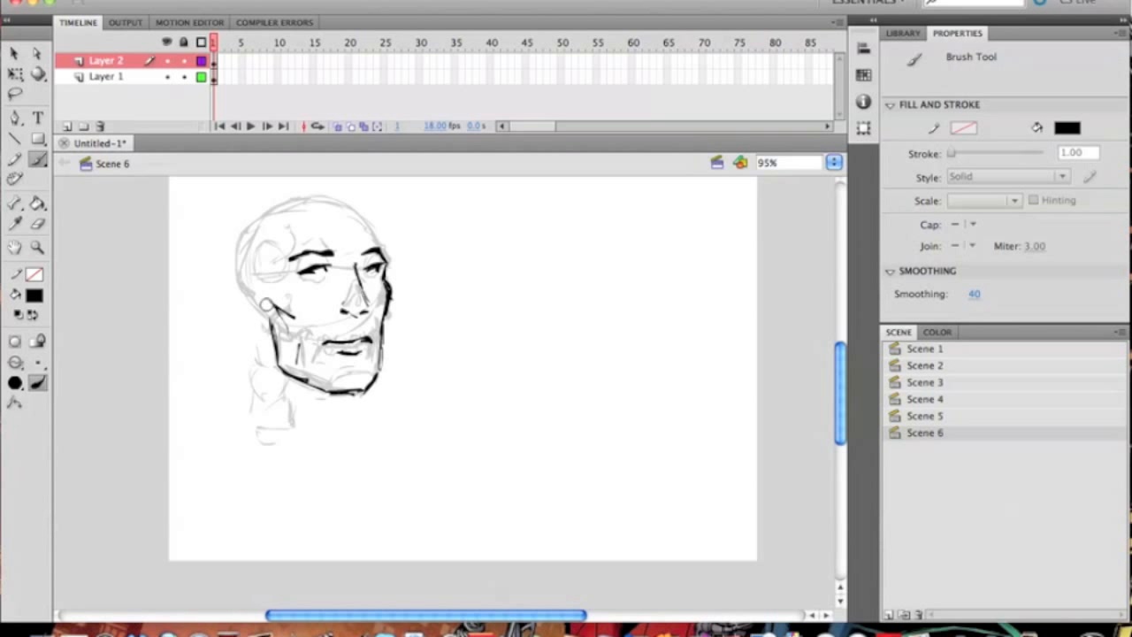
mouse_move(244, 276)
mouse_down()
mouse_move(274, 314)
mouse_move(243, 283)
mouse_move(265, 218)
mouse_move(305, 196)
mouse_move(378, 246)
mouse_up()
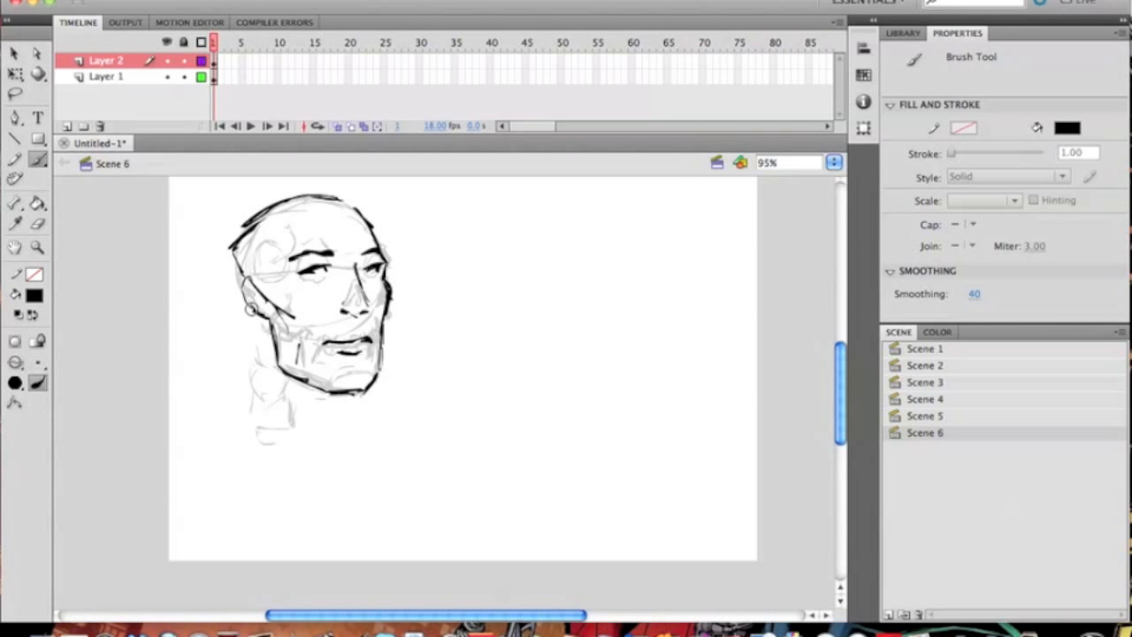
- Ink the neck, shoulder slope and neck muscle lines, and add hairline and temple strokes to the head
drag(252, 305, 221, 407)
mouse_move(267, 334)
mouse_down()
mouse_move(287, 458)
mouse_move(255, 385)
mouse_move(320, 439)
mouse_move(337, 396)
mouse_up()
drag(230, 386, 198, 408)
drag(347, 431, 304, 425)
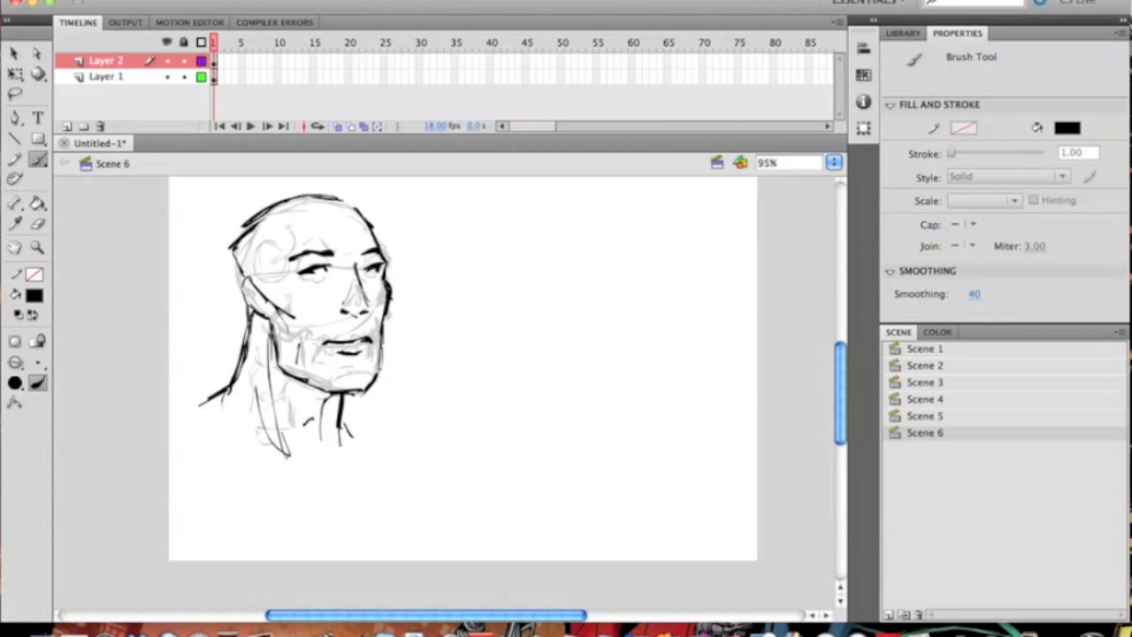
mouse_move(255, 231)
mouse_down()
mouse_move(343, 218)
mouse_move(268, 259)
mouse_up()
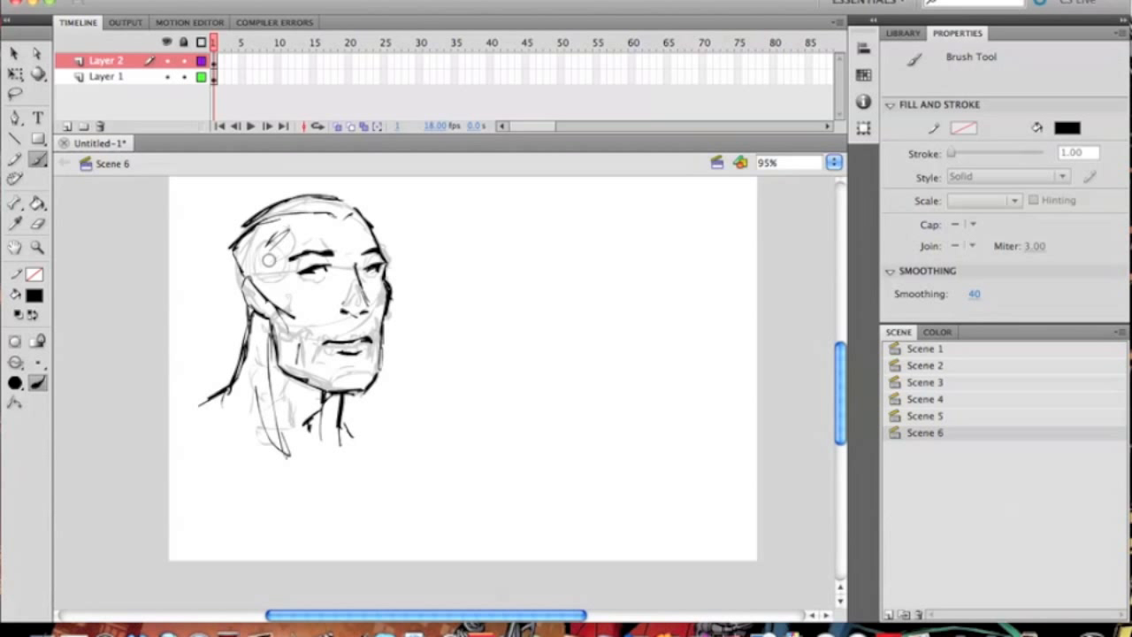
- Touch up the inked hairline with Layer 1 hidden, and switch the visibility to show only the skull on Layer 1
click(167, 77)
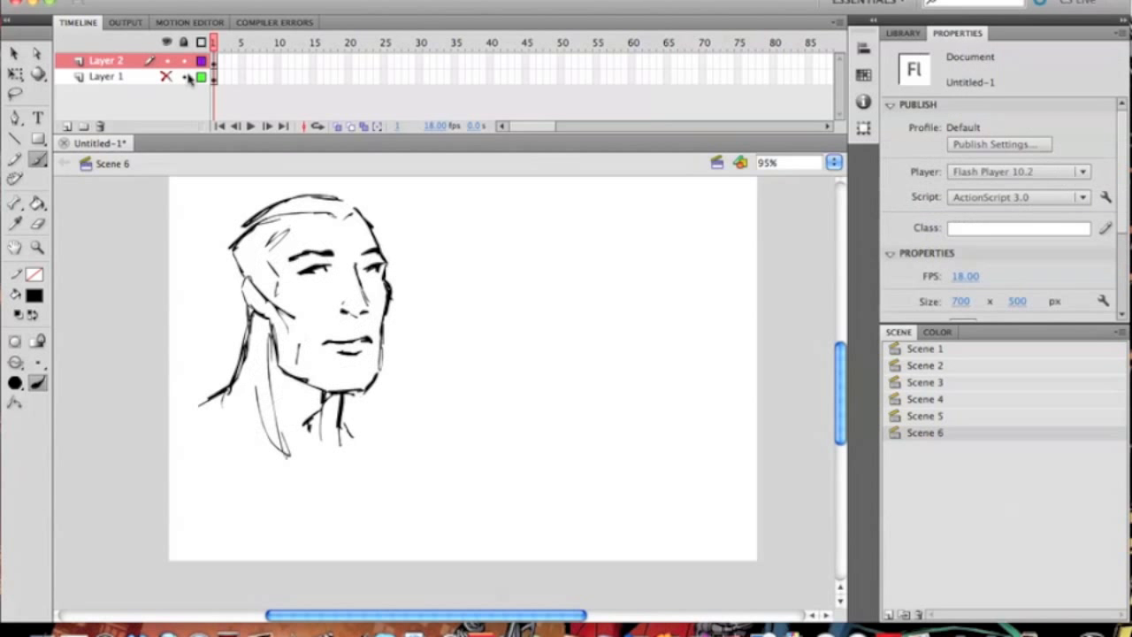
click(347, 209)
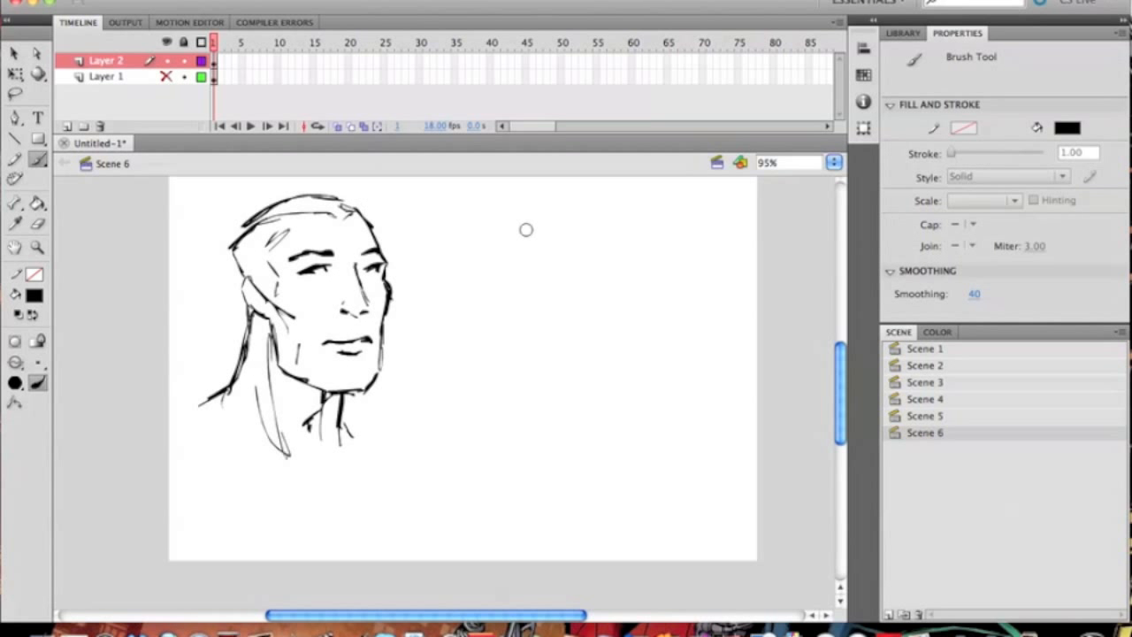
click(168, 77)
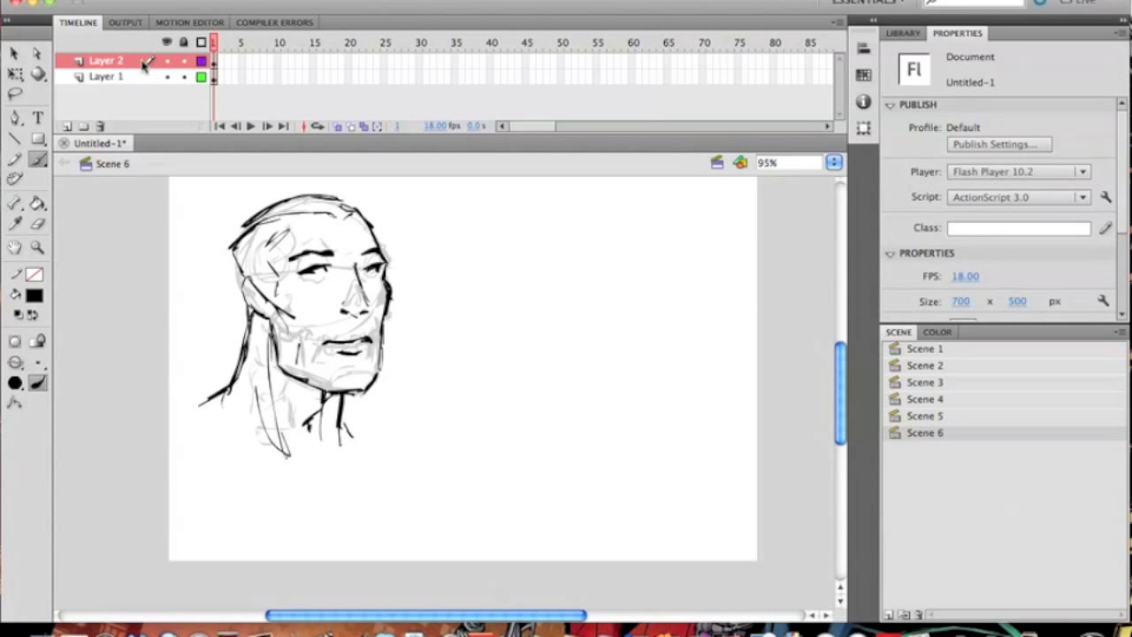
click(167, 60)
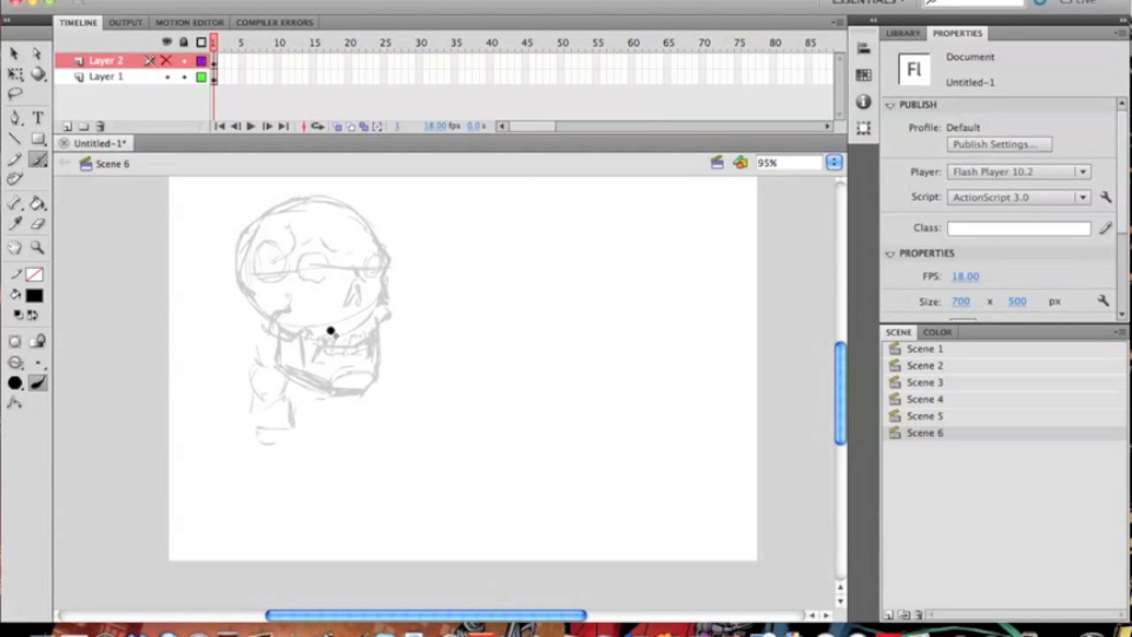
- Show Layer 2 again so the inked head and the grey skull are both visible in Scene 6
click(167, 64)
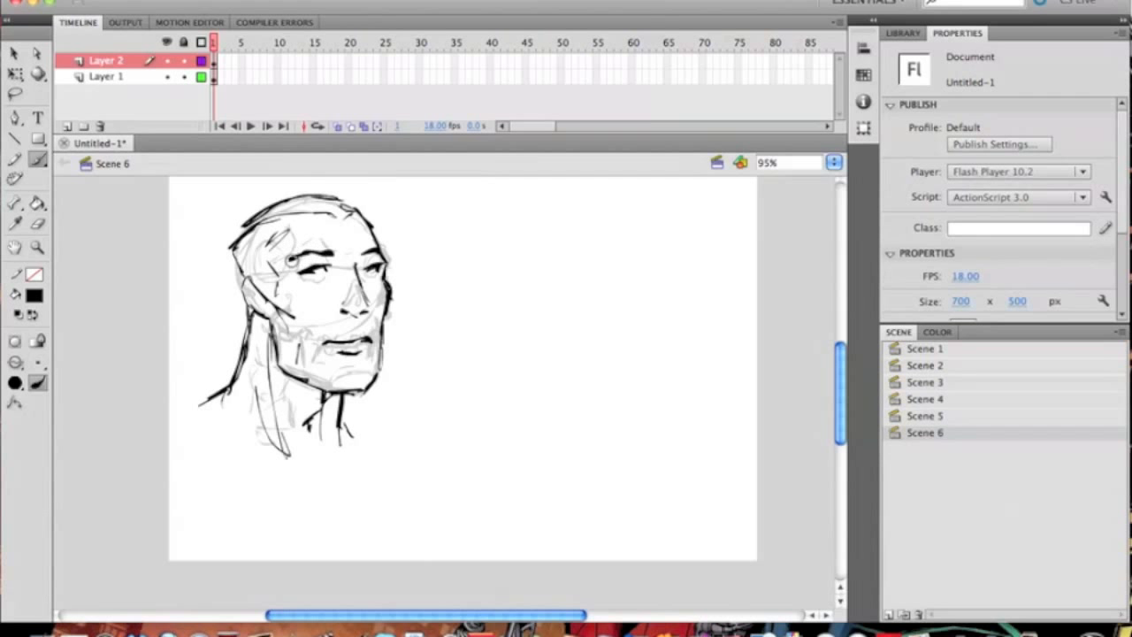
click(345, 303)
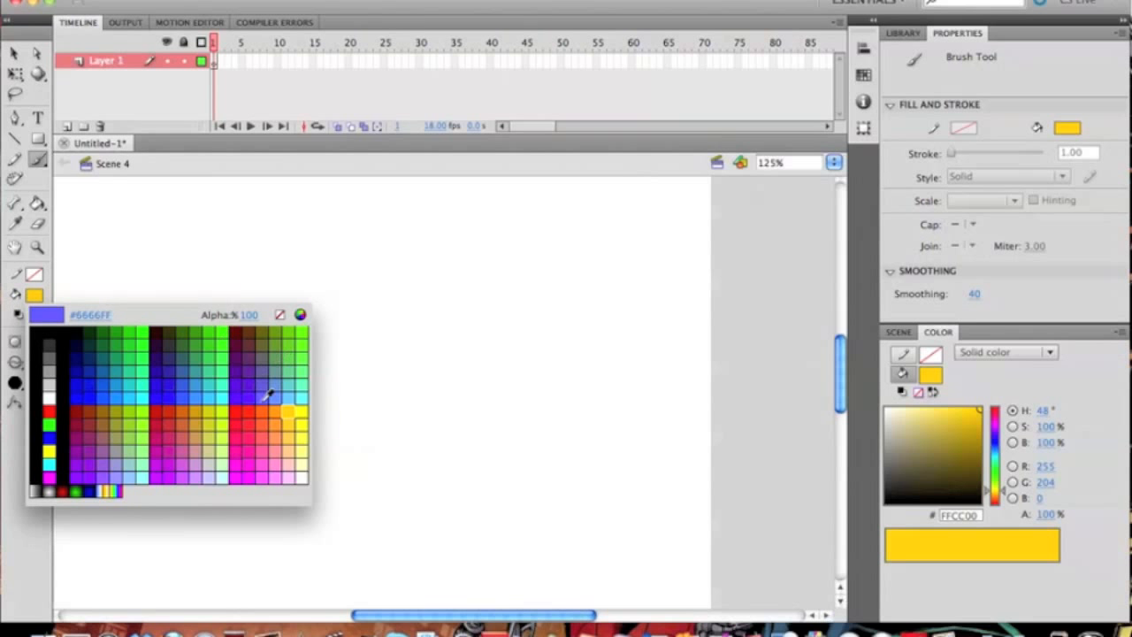
- Set the Brush fill to blue #6666FF in Scene 4, undo the test stroke, and use the smallest brush size
click(268, 391)
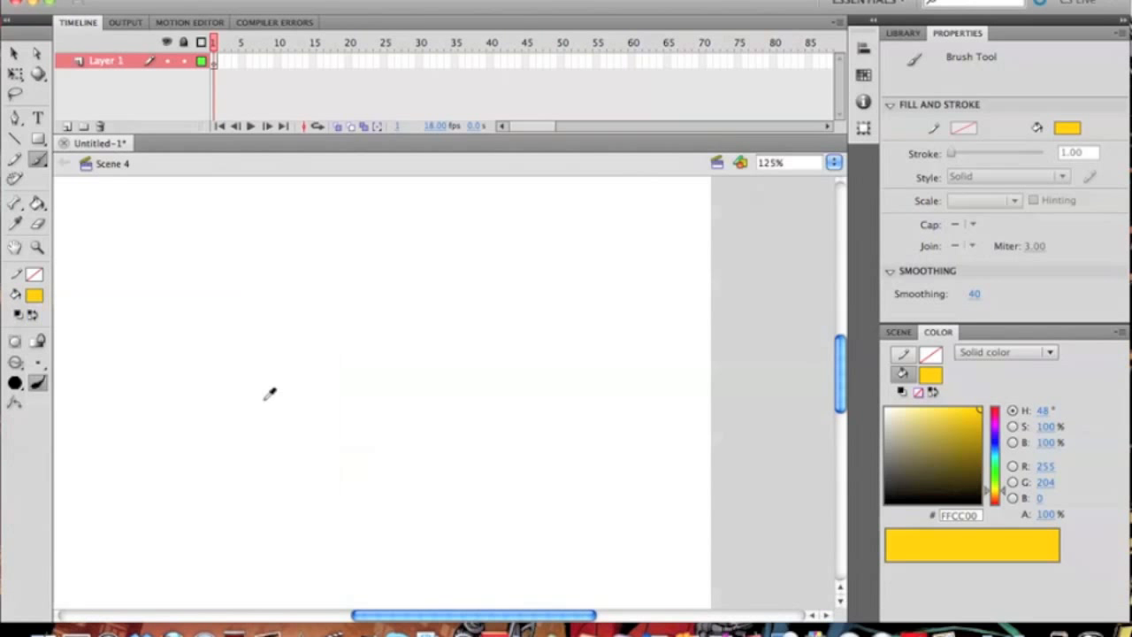
drag(167, 386, 367, 369)
key(super+z)
scroll(373, 354, left, 3)
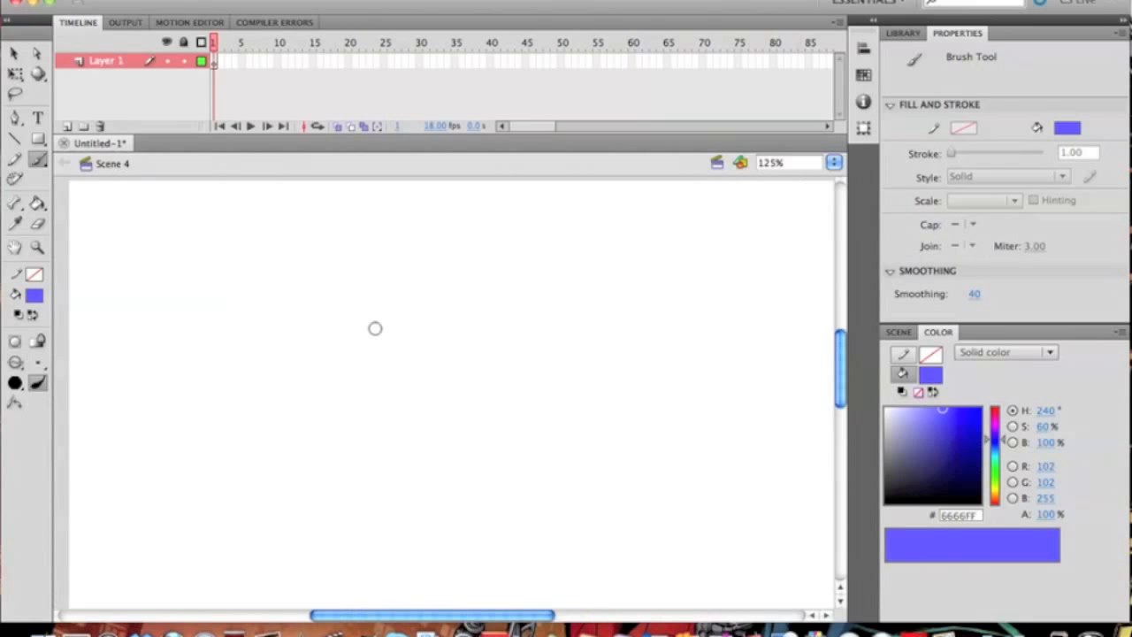
click(38, 364)
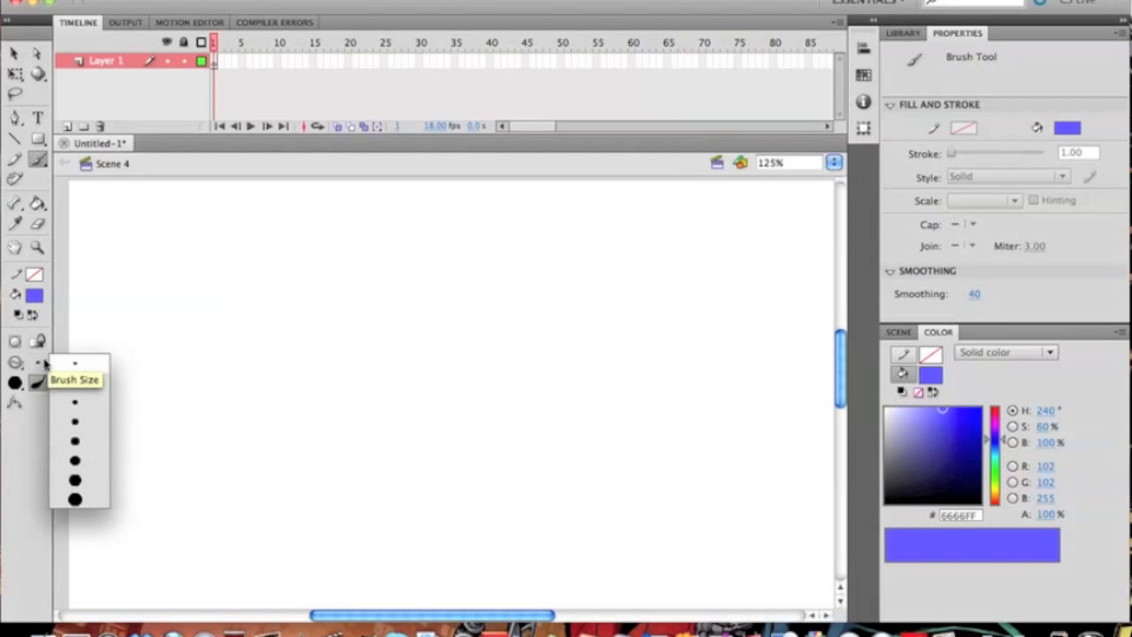
click(41, 364)
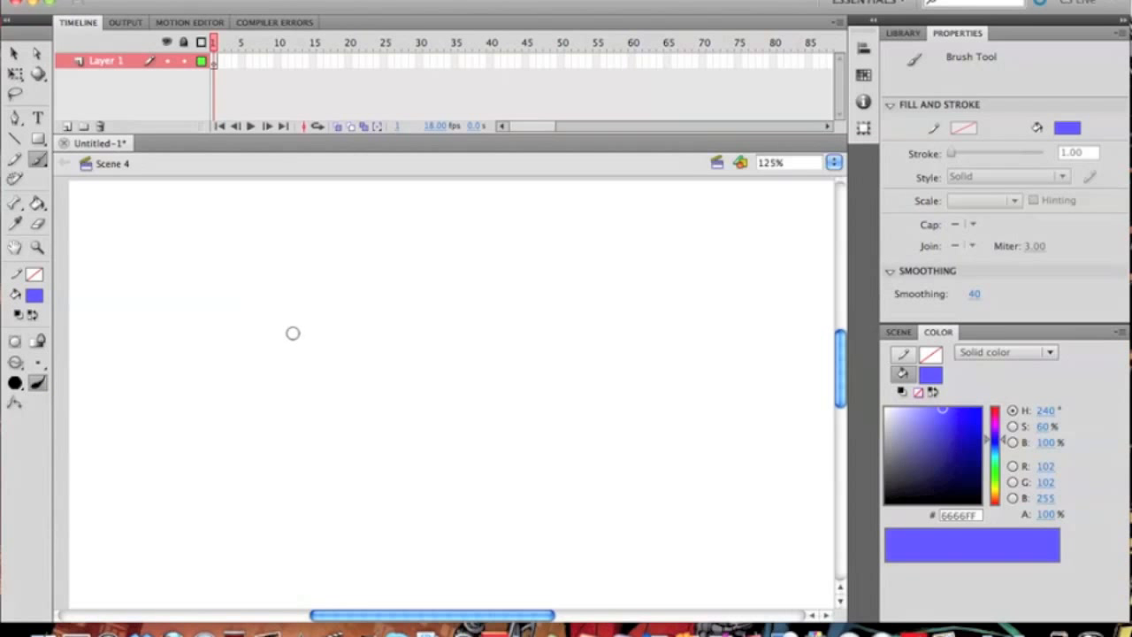
- Sketch a round cranium in blue with a broad, rounded jaw below it, and strengthen the head outline
mouse_move(281, 260)
mouse_down()
mouse_move(221, 305)
mouse_move(259, 275)
mouse_up()
drag(265, 414, 220, 397)
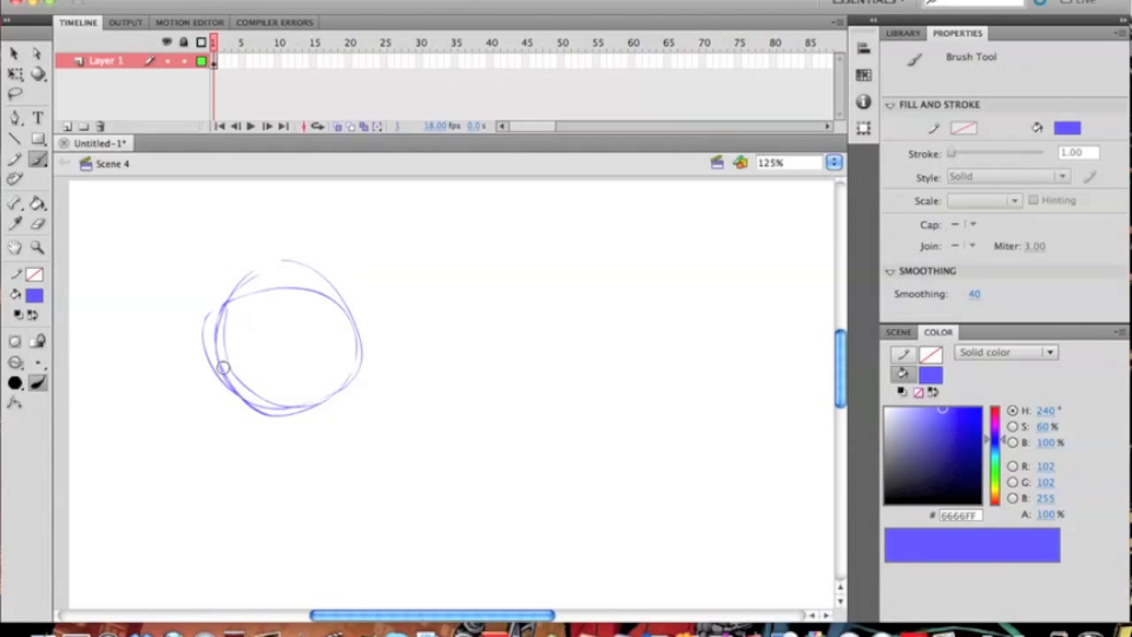
mouse_move(224, 379)
mouse_down()
mouse_move(228, 426)
mouse_move(270, 462)
mouse_move(342, 453)
mouse_move(363, 384)
mouse_move(350, 447)
mouse_up()
drag(264, 454, 230, 385)
drag(239, 433, 209, 344)
mouse_move(223, 304)
mouse_down()
mouse_move(270, 288)
mouse_move(328, 292)
mouse_up()
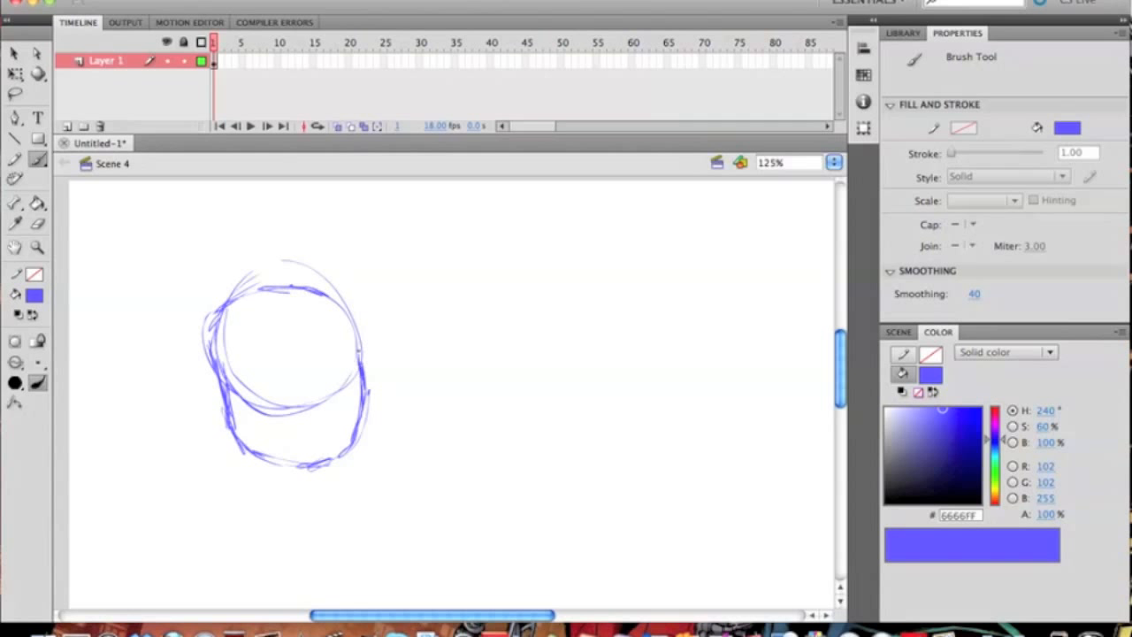
- Draw a horizontal eye line across the head, and add the eyes, eyebrows, nostrils and both ears
drag(228, 359, 358, 352)
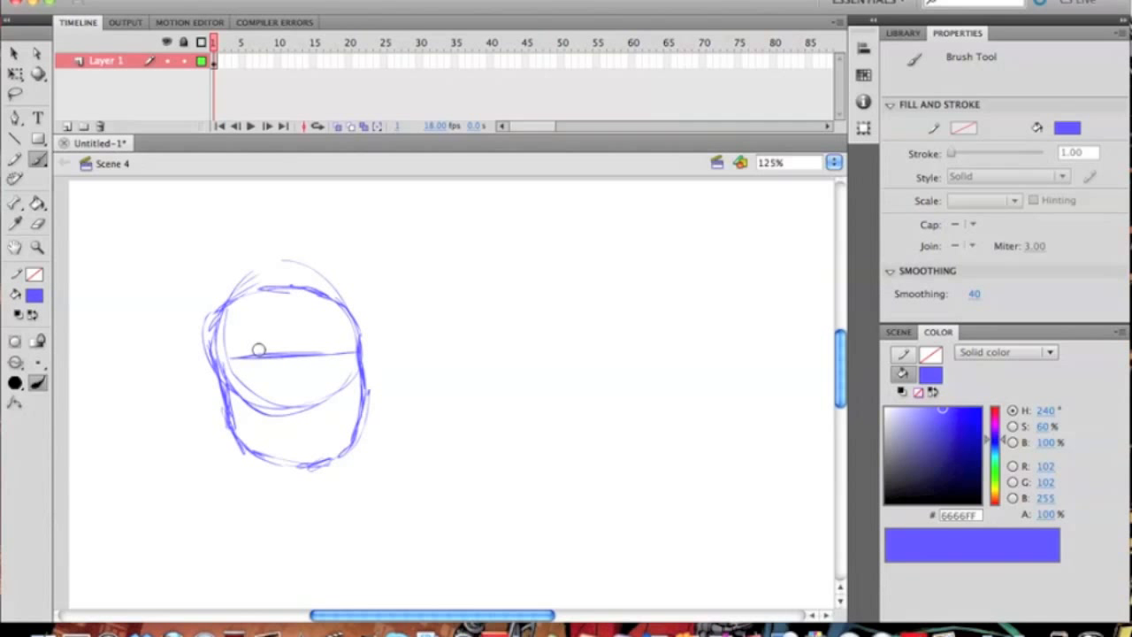
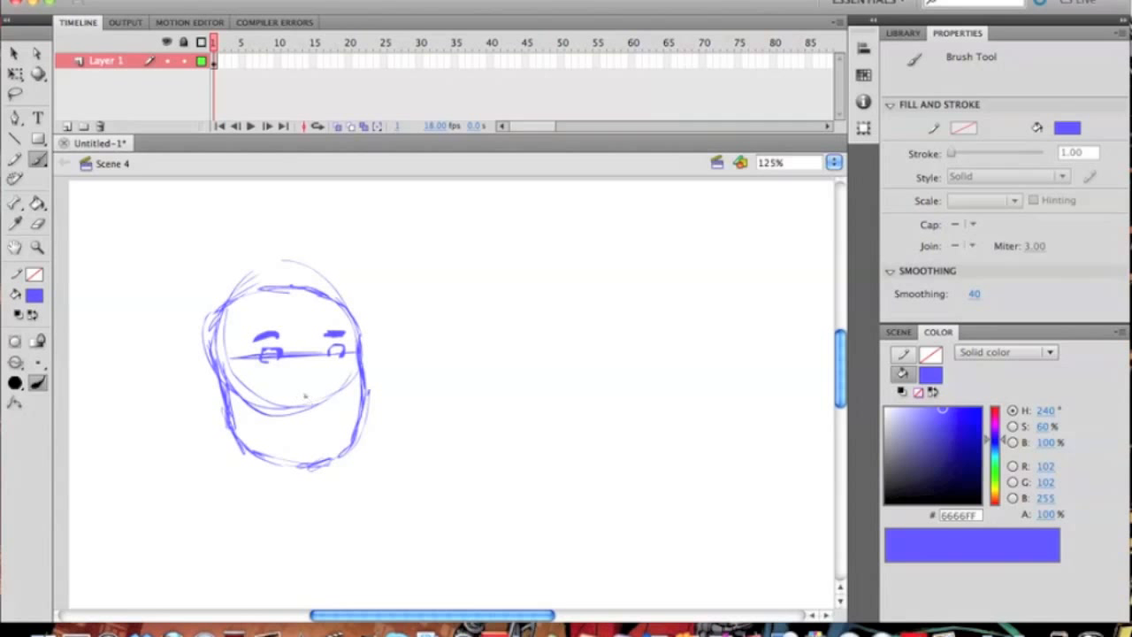
drag(303, 395, 319, 399)
drag(218, 399, 229, 395)
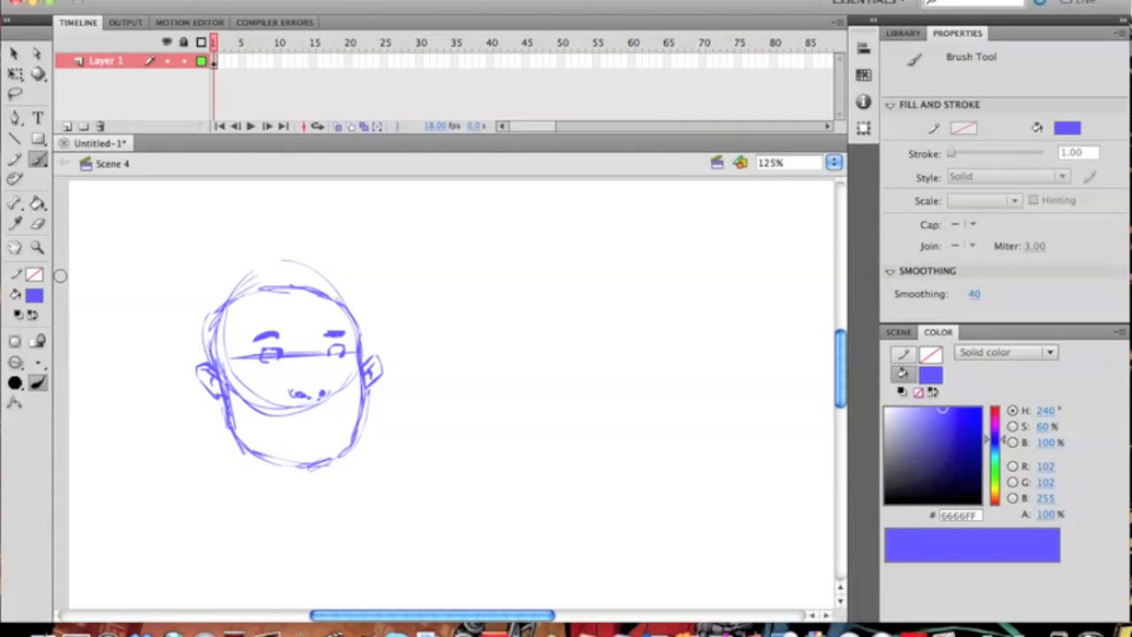
- Draw a short mouth line under the nose and fill in the pupils of both eyes
click(37, 248)
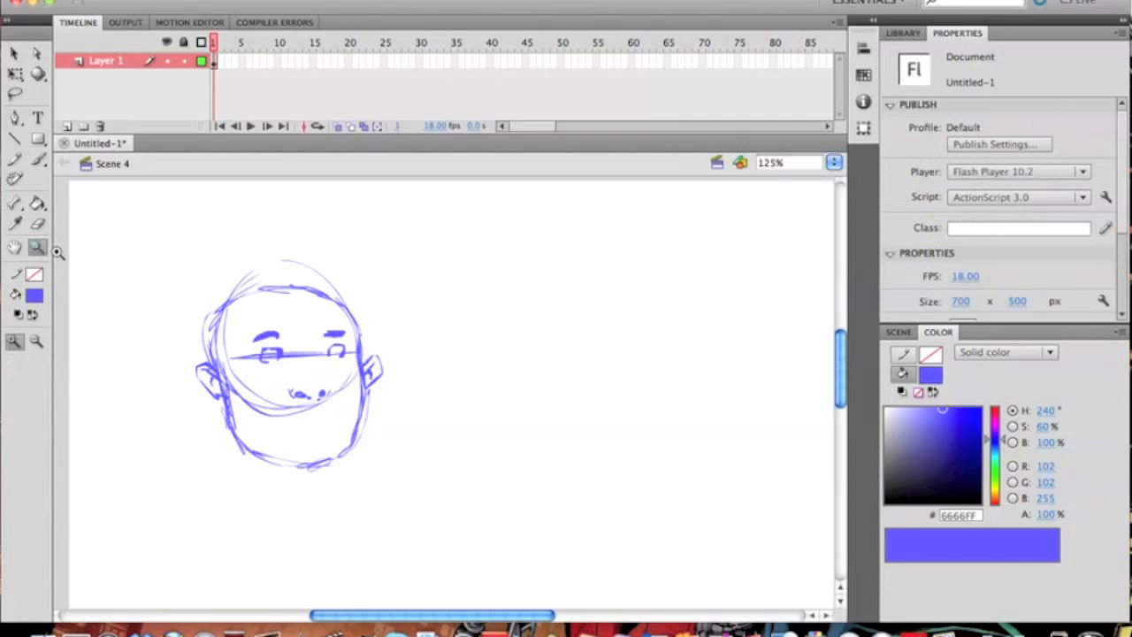
click(297, 423)
click(37, 160)
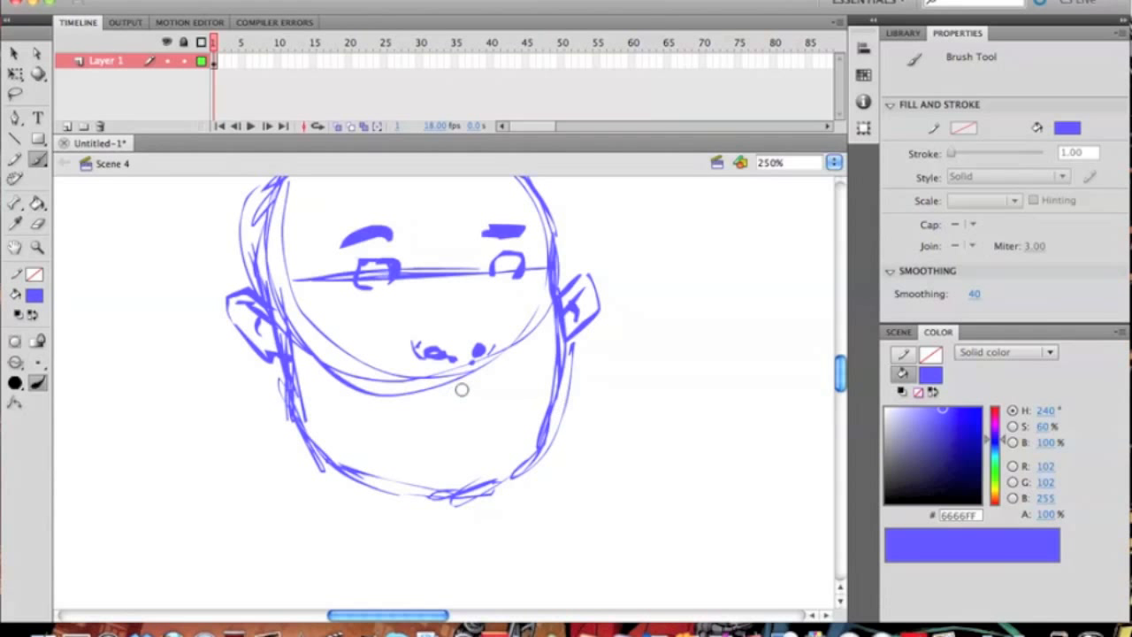
drag(451, 388, 497, 390)
drag(377, 269, 384, 271)
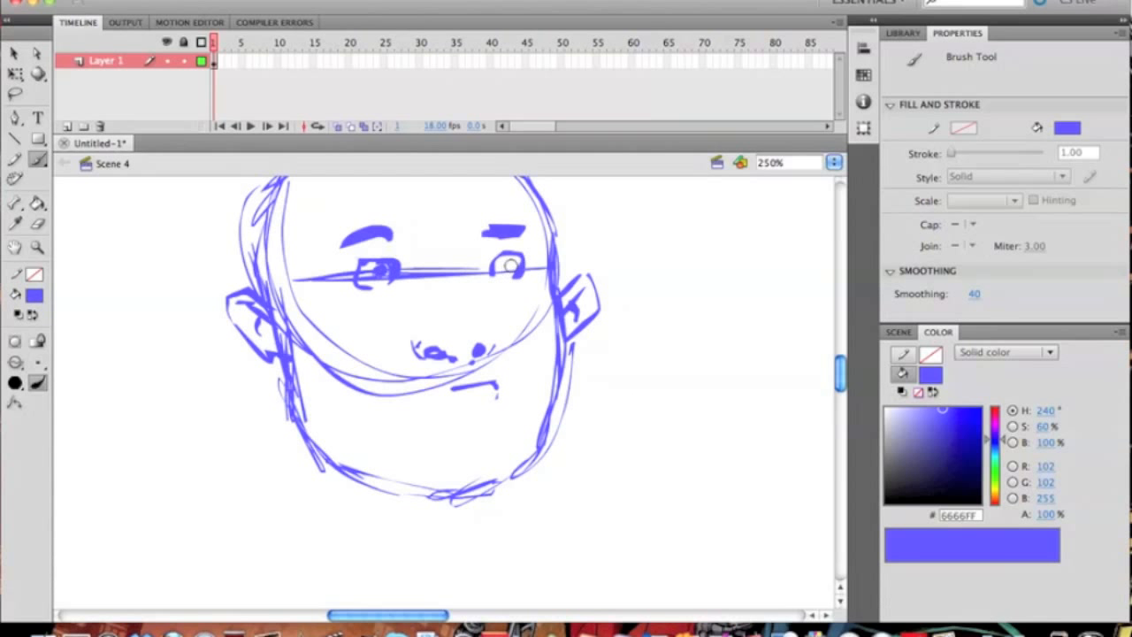
- Try a tall hairstyle rising to a pointed front corner, with a jagged hairline around the forehead
scroll(263, 283, up, 5)
scroll(262, 283, right, 3)
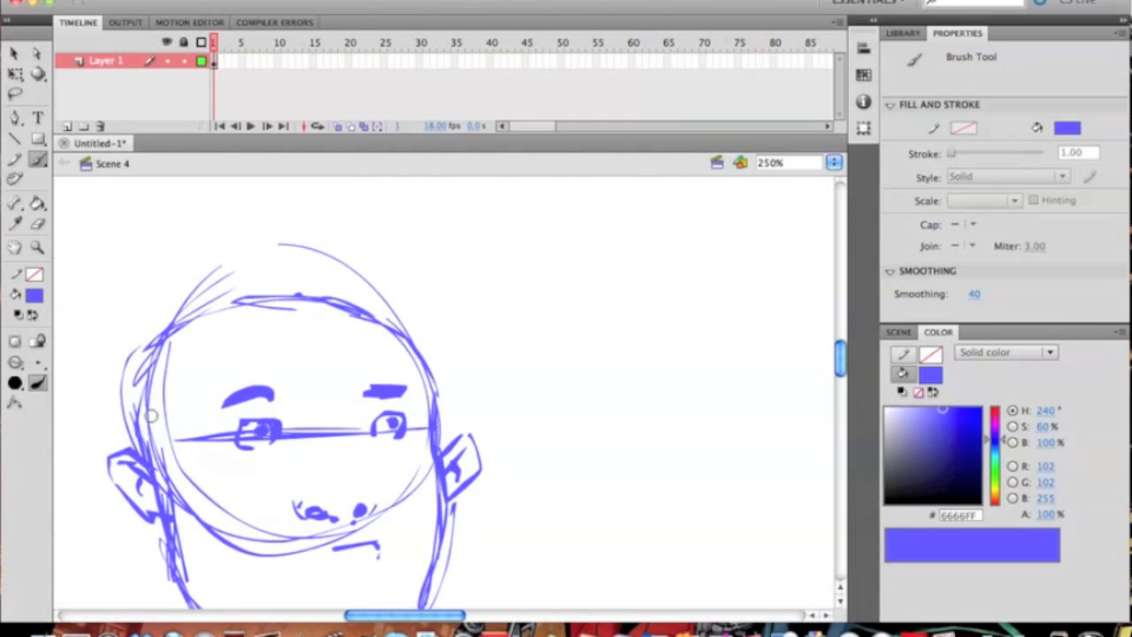
drag(122, 447, 109, 345)
drag(161, 297, 126, 346)
drag(153, 315, 412, 248)
mouse_move(228, 282)
mouse_down()
mouse_move(430, 229)
mouse_move(431, 216)
mouse_move(433, 260)
mouse_up()
drag(442, 272, 437, 436)
mouse_move(491, 406)
mouse_down()
mouse_move(599, 324)
mouse_move(574, 375)
mouse_up()
drag(231, 425, 235, 386)
drag(233, 412, 253, 364)
mouse_move(242, 342)
mouse_down()
mouse_move(256, 369)
mouse_move(287, 302)
mouse_move(366, 287)
mouse_move(426, 305)
mouse_move(477, 287)
mouse_up()
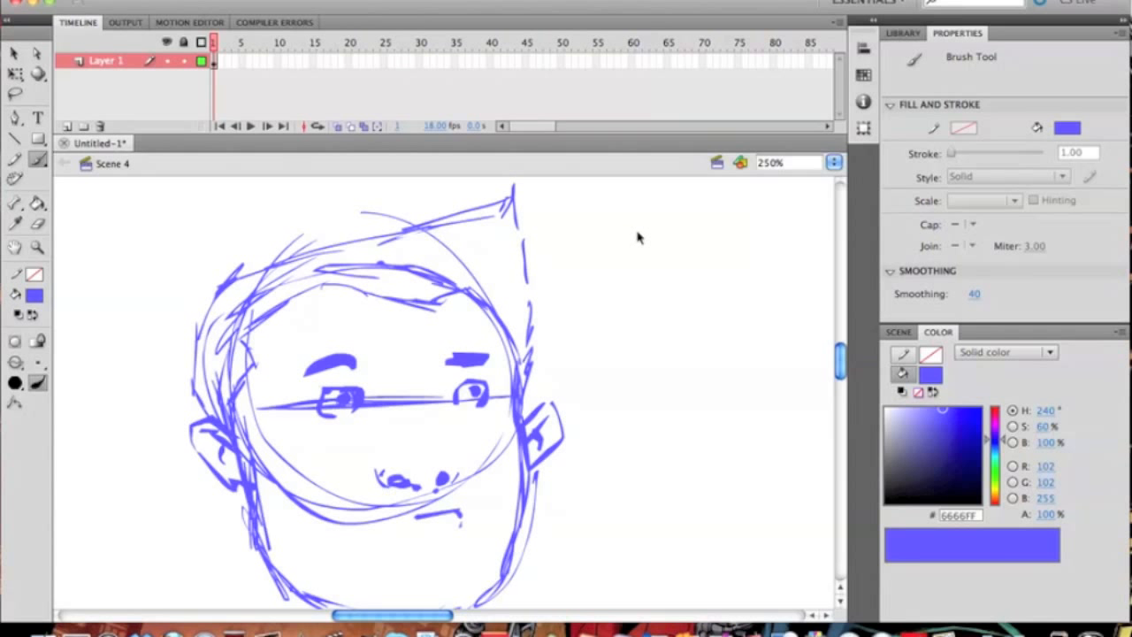
- Undo all strokes of the tall pointed hairstyle
key(ctrl+z)
key(ctrl+z)
key(ctrl+z)
key(ctrl+z)
key(ctrl+z)
key(ctrl+z)
key(ctrl+z)
key(ctrl+z)
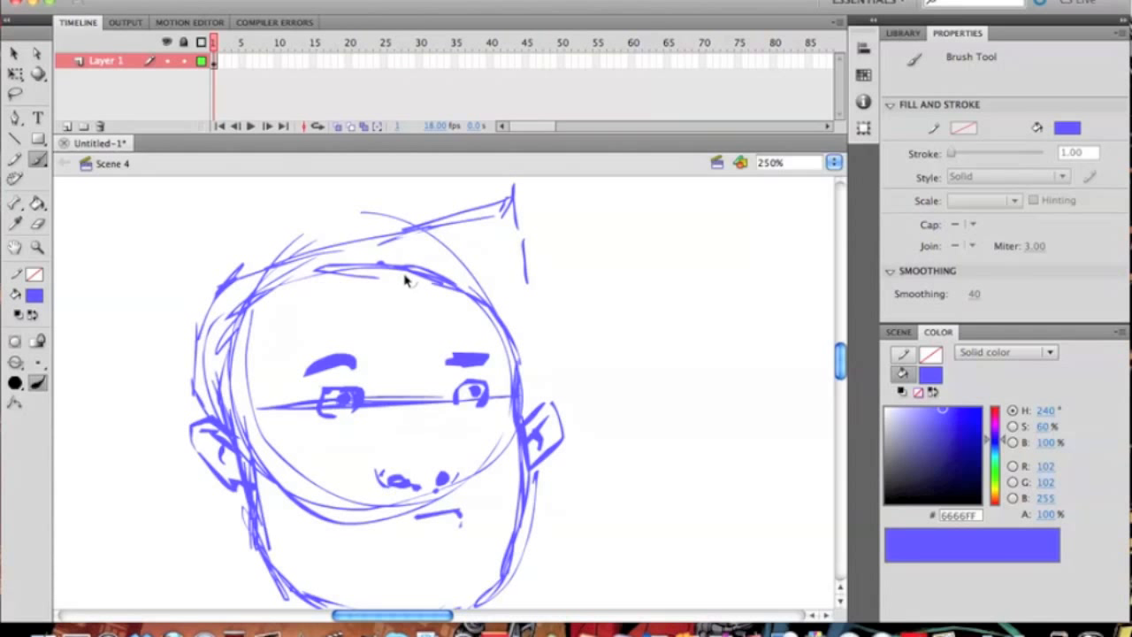
key(ctrl+z)
key(ctrl+z)
key(ctrl+z)
key(ctrl+z)
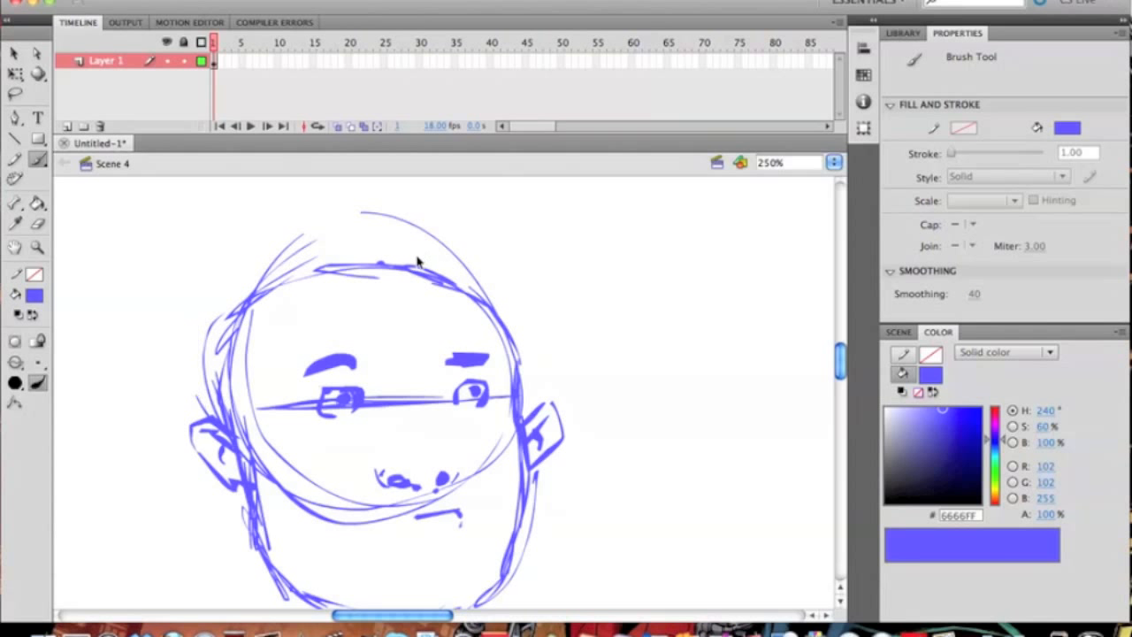
- Sketch a low hairline along the temple and forehead without a widow's peak, with short hair hugging the skull
mouse_move(210, 391)
mouse_down()
mouse_move(222, 324)
mouse_move(207, 353)
mouse_up()
mouse_move(246, 456)
mouse_down()
mouse_move(243, 380)
mouse_move(260, 319)
mouse_move(332, 281)
mouse_move(416, 292)
mouse_move(389, 290)
mouse_up()
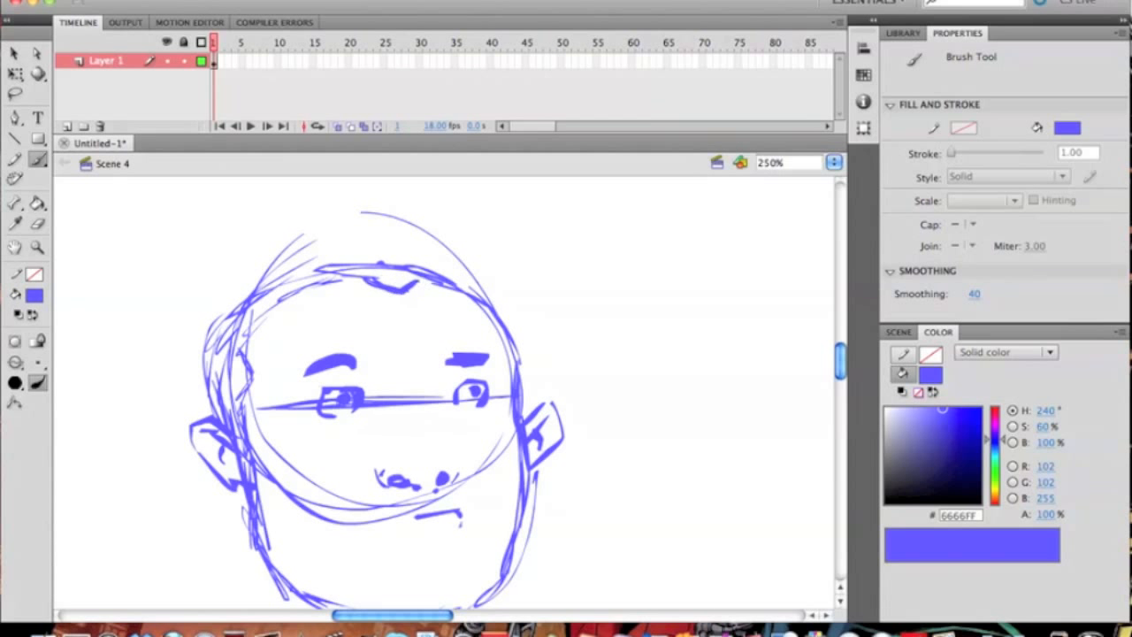
key(super+z)
key(super+z)
mouse_move(375, 275)
mouse_down()
mouse_move(440, 285)
mouse_move(430, 281)
mouse_up()
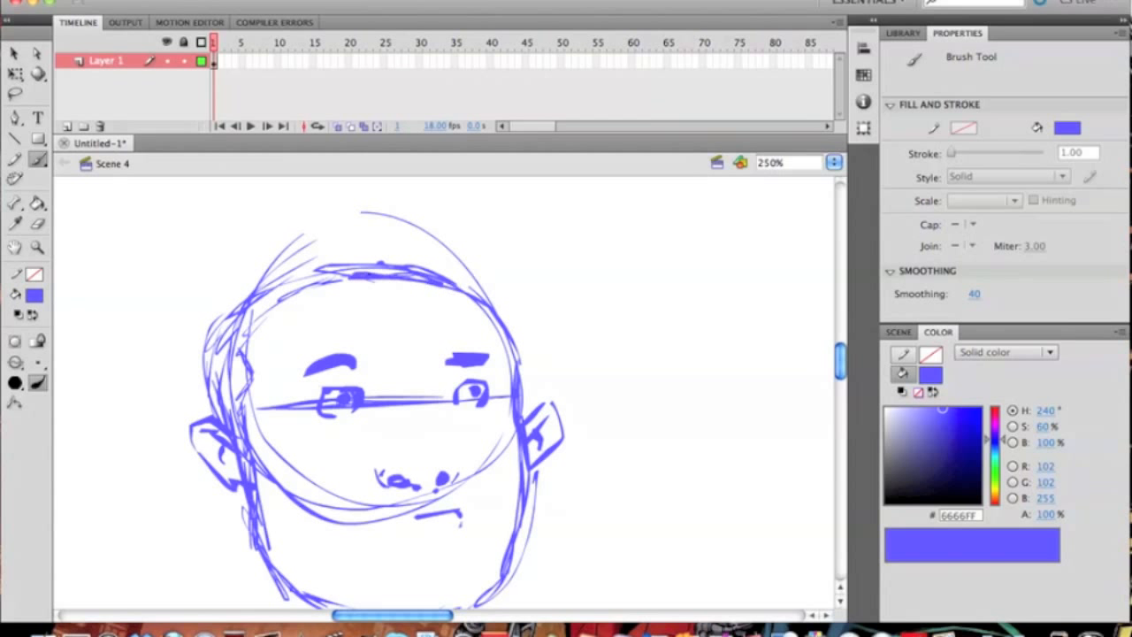
mouse_move(210, 356)
mouse_down()
mouse_move(308, 272)
mouse_move(435, 256)
mouse_up()
drag(341, 258, 464, 277)
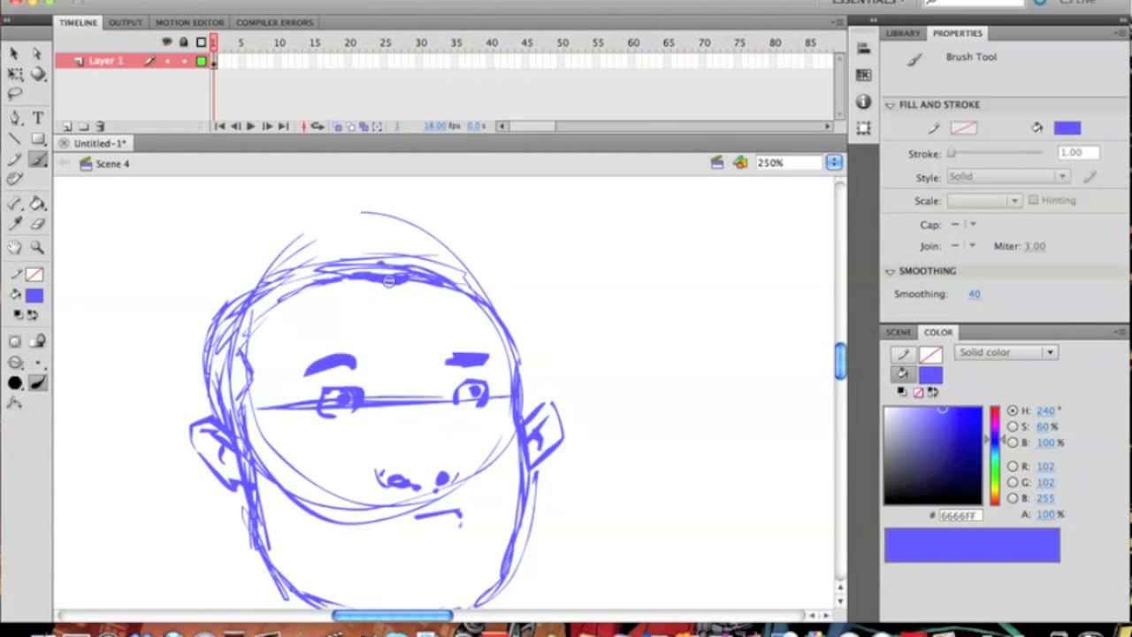
- Sketch a parted fringe sweeping towards both temples, and add hair volume over the crown and far side
drag(351, 272, 294, 328)
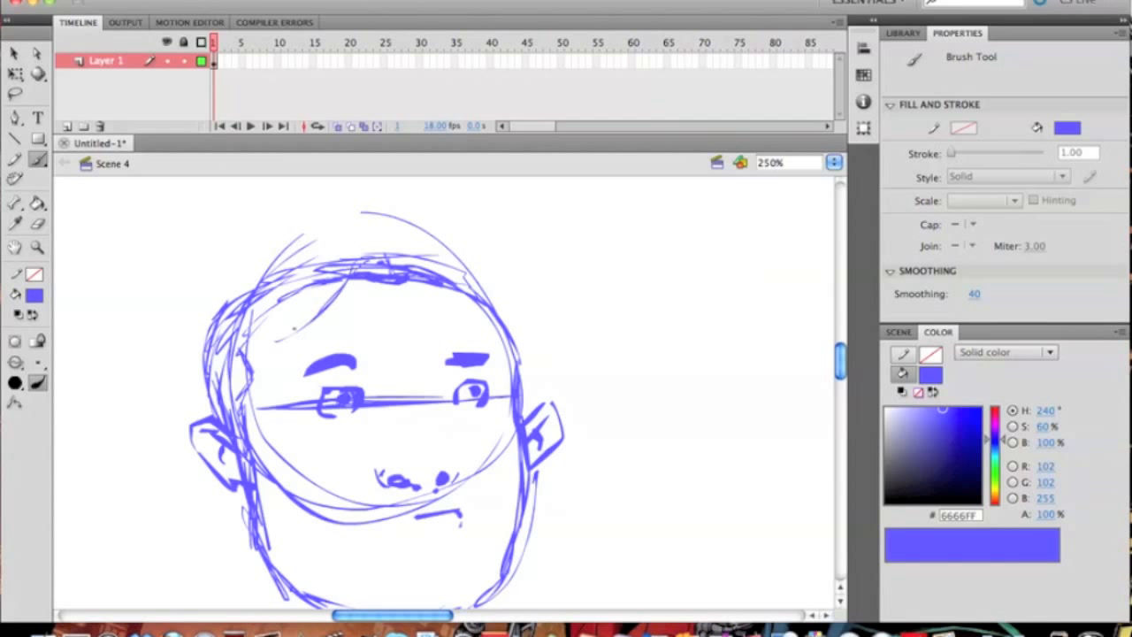
mouse_move(458, 294)
mouse_down()
mouse_move(470, 329)
mouse_move(529, 380)
mouse_up()
mouse_move(256, 354)
mouse_down()
mouse_move(383, 246)
mouse_move(292, 314)
mouse_up()
mouse_move(347, 240)
mouse_down()
mouse_move(256, 356)
mouse_move(221, 370)
mouse_move(237, 352)
mouse_up()
mouse_move(309, 248)
mouse_down()
mouse_move(216, 371)
mouse_move(242, 294)
mouse_up()
mouse_move(396, 253)
mouse_down()
mouse_move(441, 230)
mouse_move(483, 286)
mouse_up()
mouse_move(473, 245)
mouse_down()
mouse_move(499, 329)
mouse_move(522, 359)
mouse_up()
drag(513, 279, 529, 358)
drag(436, 228, 529, 312)
drag(429, 237, 357, 251)
- Fill out the top and sides of the hair with loose strokes down to the sideburns above the ears
mouse_move(436, 232)
mouse_down()
mouse_move(292, 233)
mouse_move(209, 329)
mouse_up()
drag(246, 267, 214, 317)
drag(206, 343, 207, 416)
drag(252, 370, 241, 403)
drag(283, 313, 225, 396)
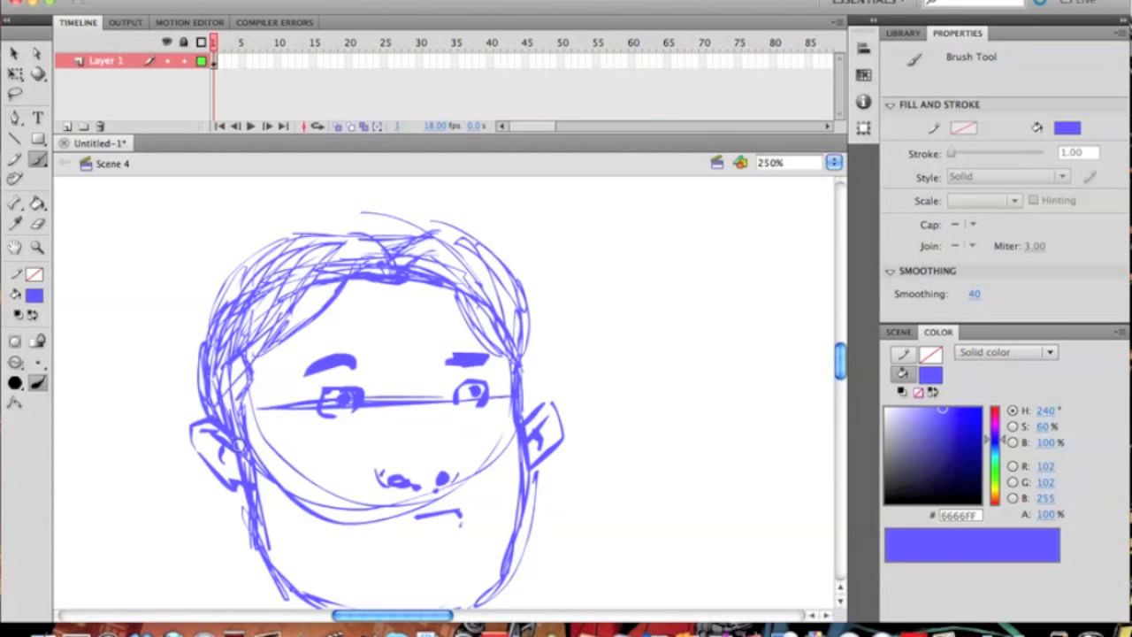
drag(521, 421, 531, 354)
drag(439, 232, 278, 228)
- Add a lower-lip mark and a cheek line to the blue face, and touch up the near eyebrow
scroll(298, 425, down, 5)
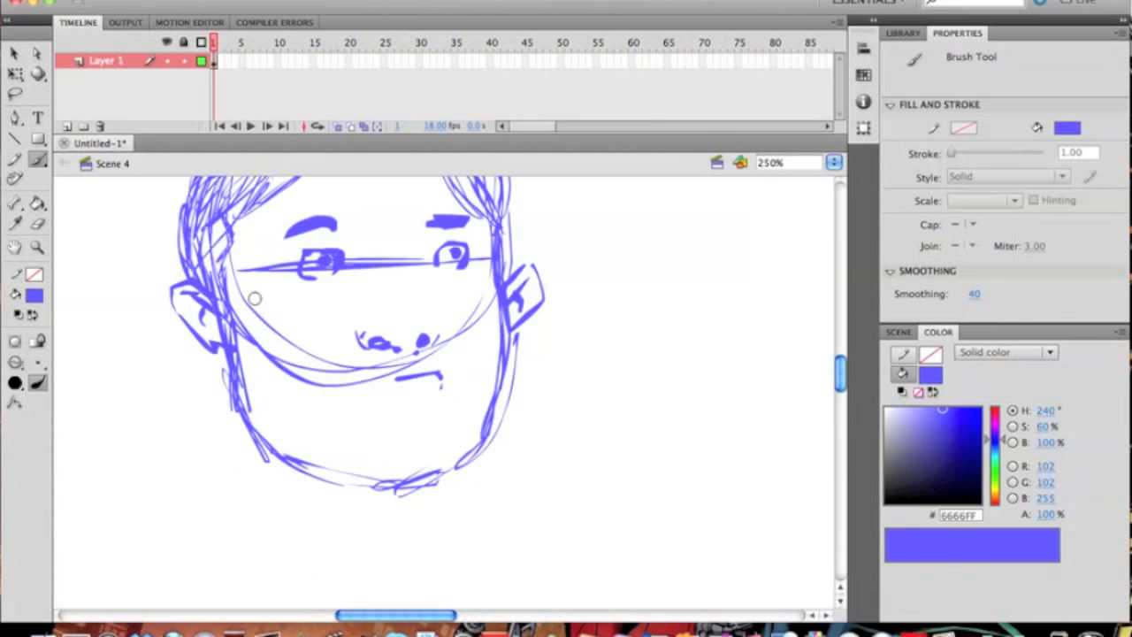
drag(382, 350, 354, 366)
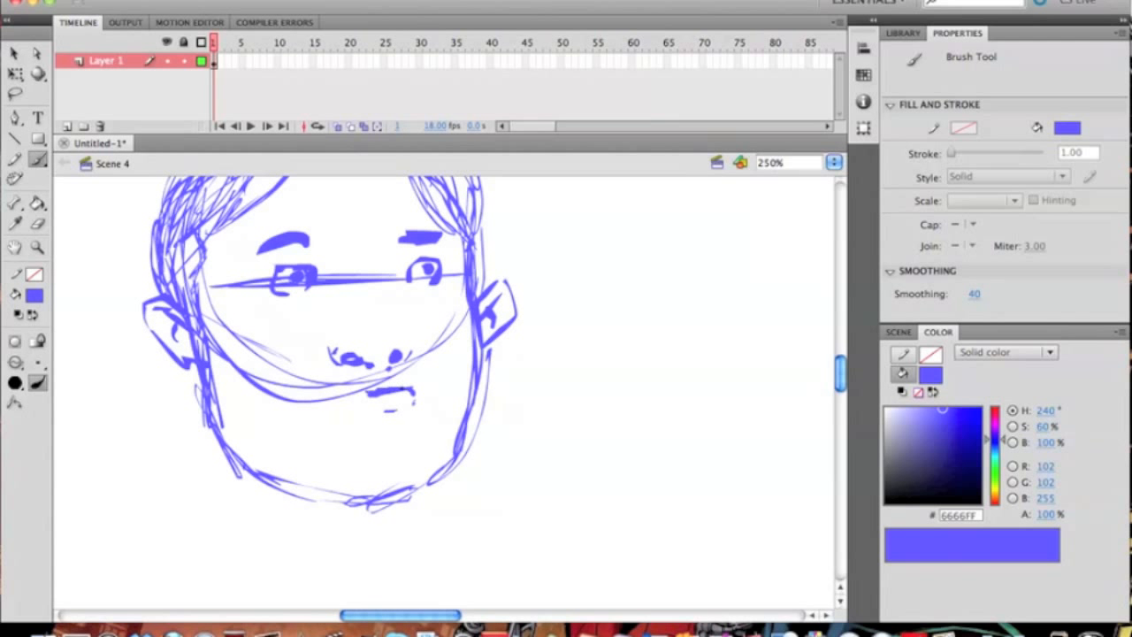
drag(454, 364, 549, 424)
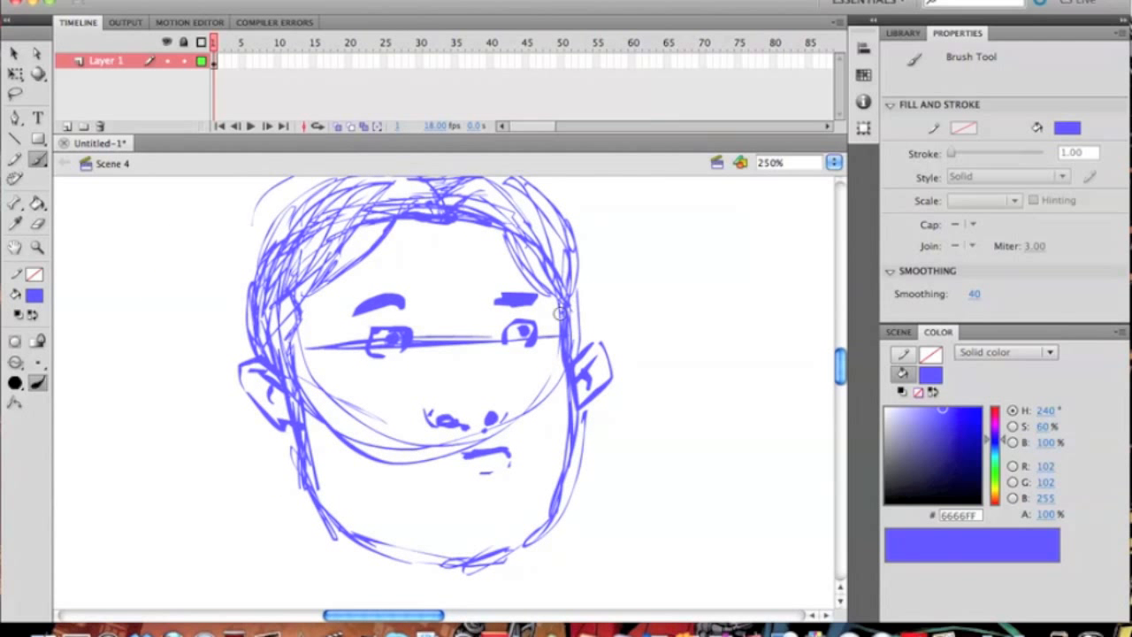
scroll(499, 391, right, 3)
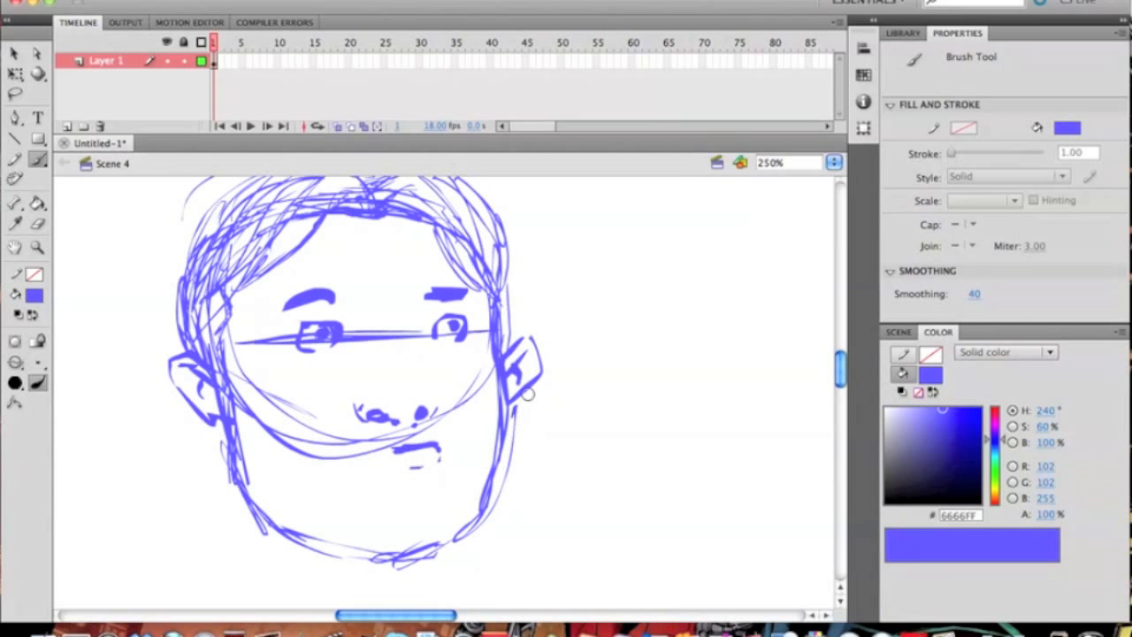
drag(329, 291, 334, 305)
- Change the Brush fill to green #33CC66 for a second head
click(37, 249)
alt+click(359, 362)
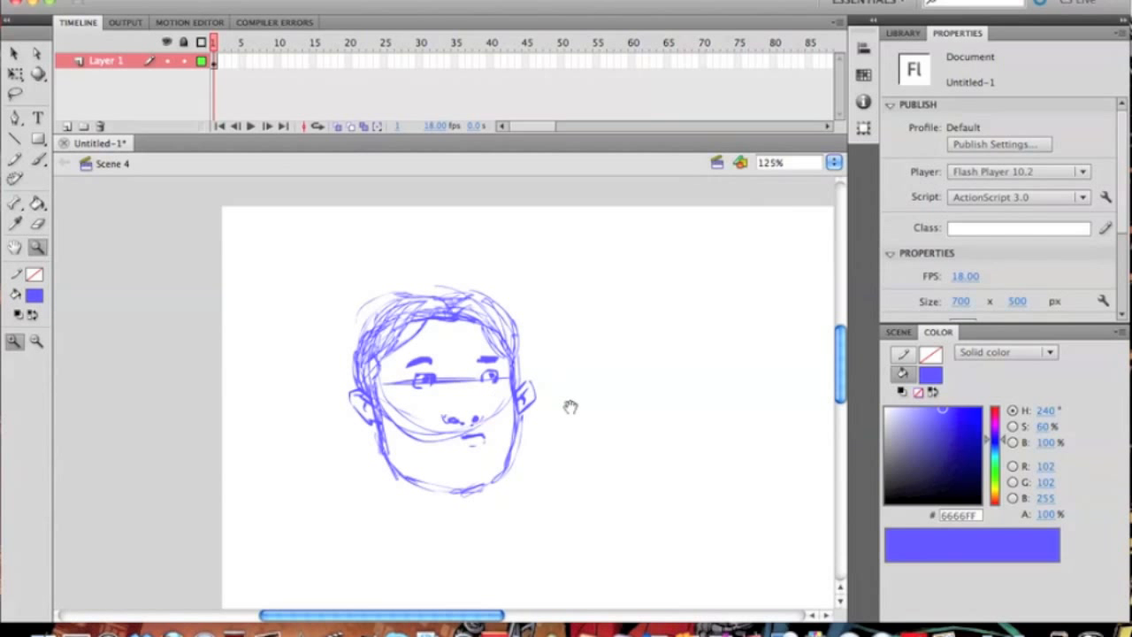
drag(572, 407, 398, 354)
click(38, 159)
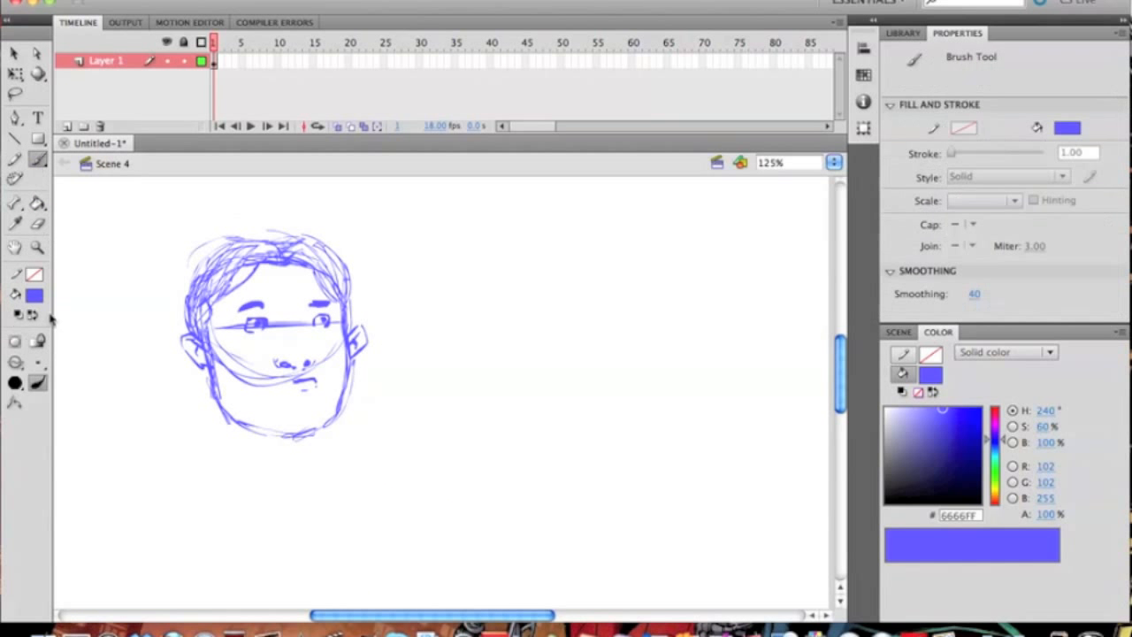
click(34, 296)
click(215, 353)
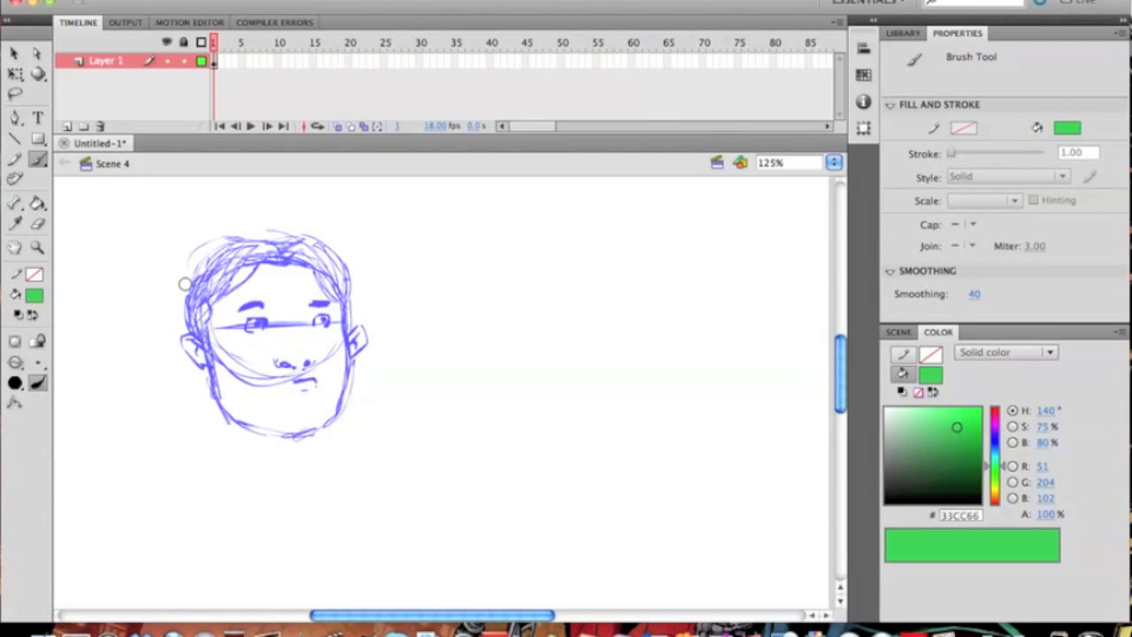
- Sketch a tilted oval cranium in green on the empty canvas beside the blue head, with a first line for the near side of the jaw
click(37, 249)
click(537, 384)
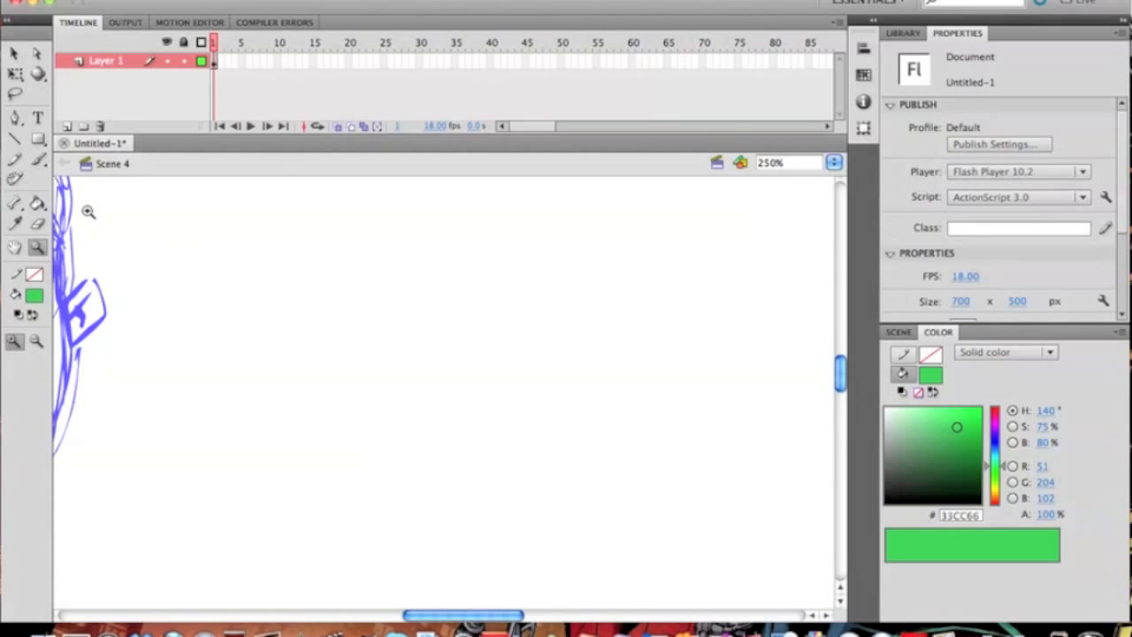
click(37, 159)
scroll(510, 309, right, 3)
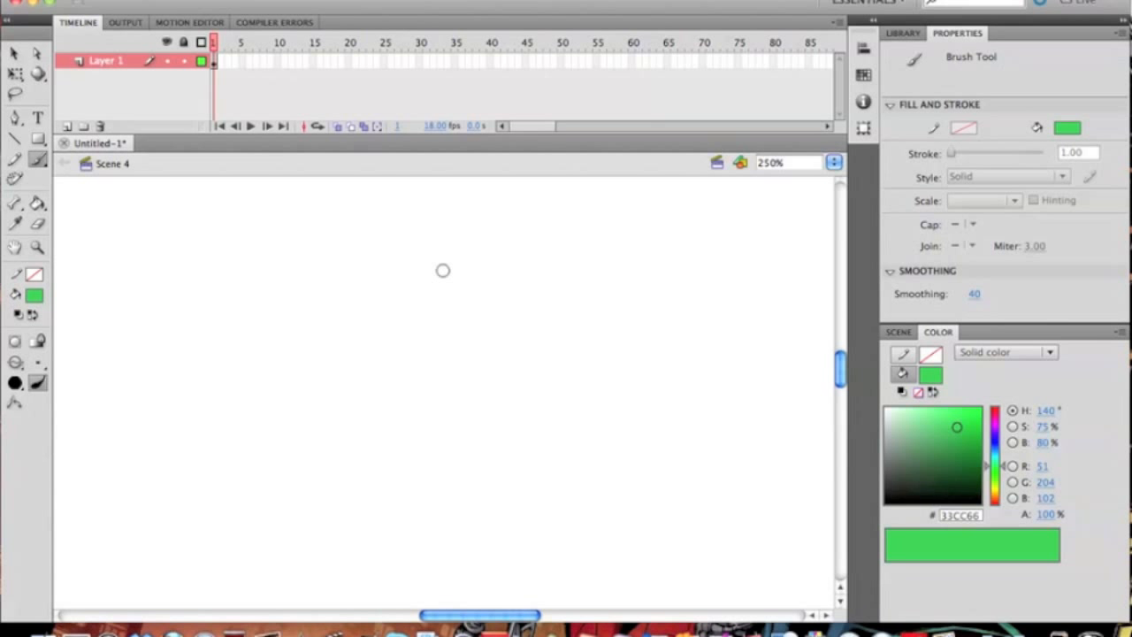
click(37, 247)
alt+click(461, 372)
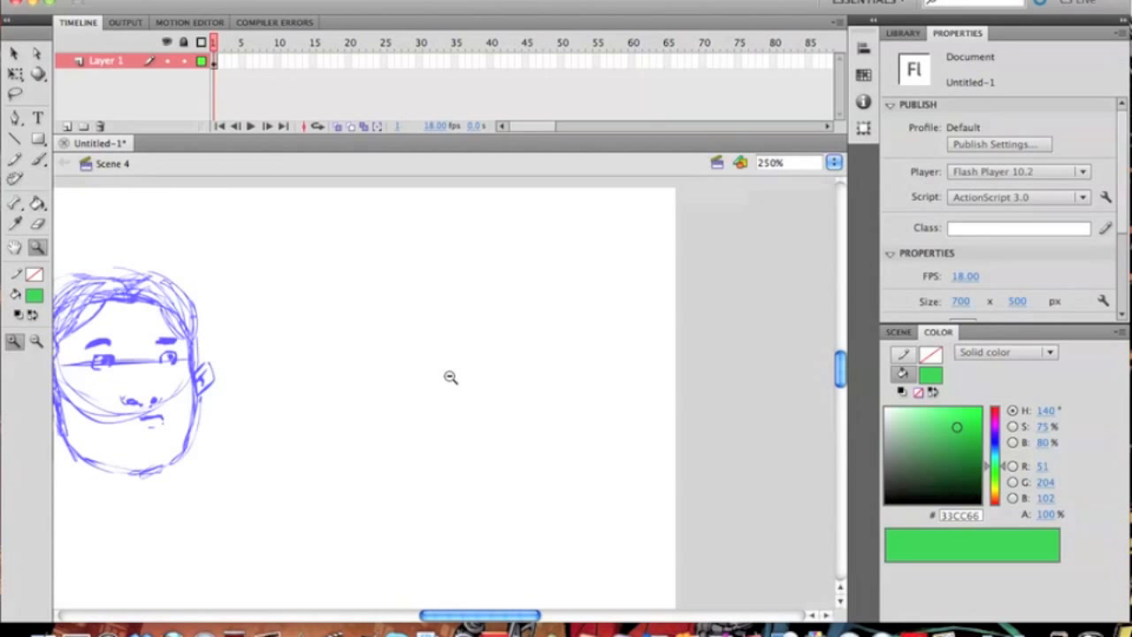
key(b)
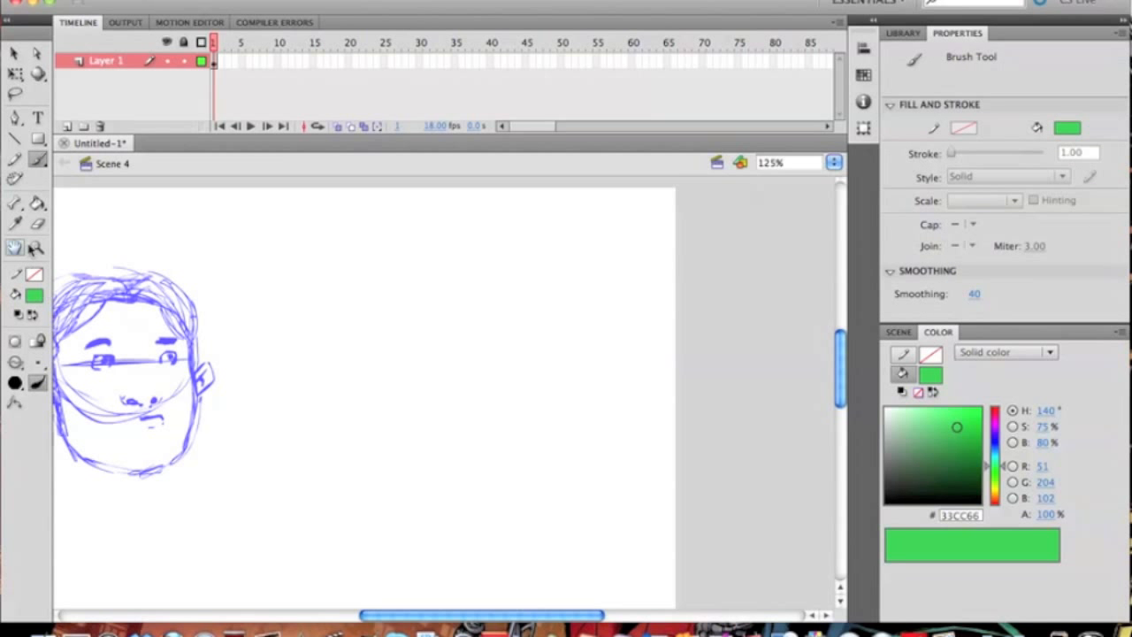
click(38, 248)
click(437, 399)
click(37, 159)
mouse_move(399, 216)
mouse_down()
mouse_move(375, 398)
mouse_move(350, 414)
mouse_up()
drag(283, 347, 315, 462)
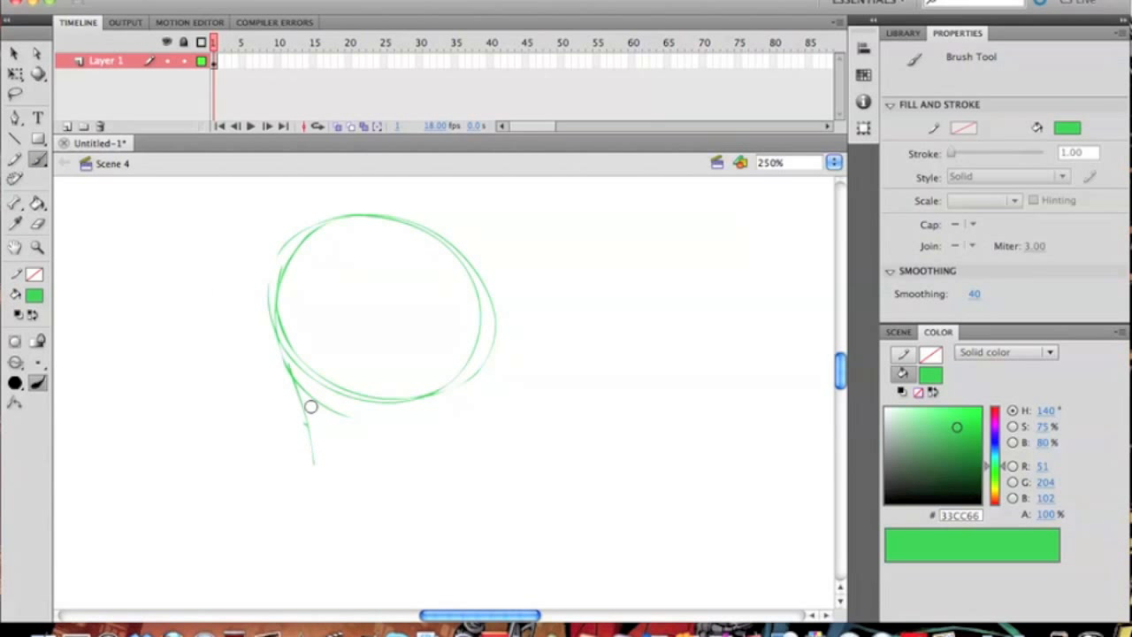
- Draw the jaw tapering to a pointed chin, and reinforce the sides and crown of the green head with overlapping strokes
mouse_move(305, 423)
mouse_down()
mouse_move(328, 460)
mouse_move(434, 518)
mouse_move(487, 455)
mouse_up()
drag(431, 509, 467, 478)
mouse_move(495, 382)
mouse_down()
mouse_move(490, 288)
mouse_move(492, 299)
mouse_move(472, 244)
mouse_move(447, 227)
mouse_up()
mouse_move(380, 212)
mouse_down()
mouse_move(334, 216)
mouse_move(293, 253)
mouse_move(278, 319)
mouse_move(318, 454)
mouse_up()
drag(493, 414, 493, 358)
mouse_move(485, 266)
mouse_down()
mouse_move(438, 218)
mouse_move(365, 217)
mouse_up()
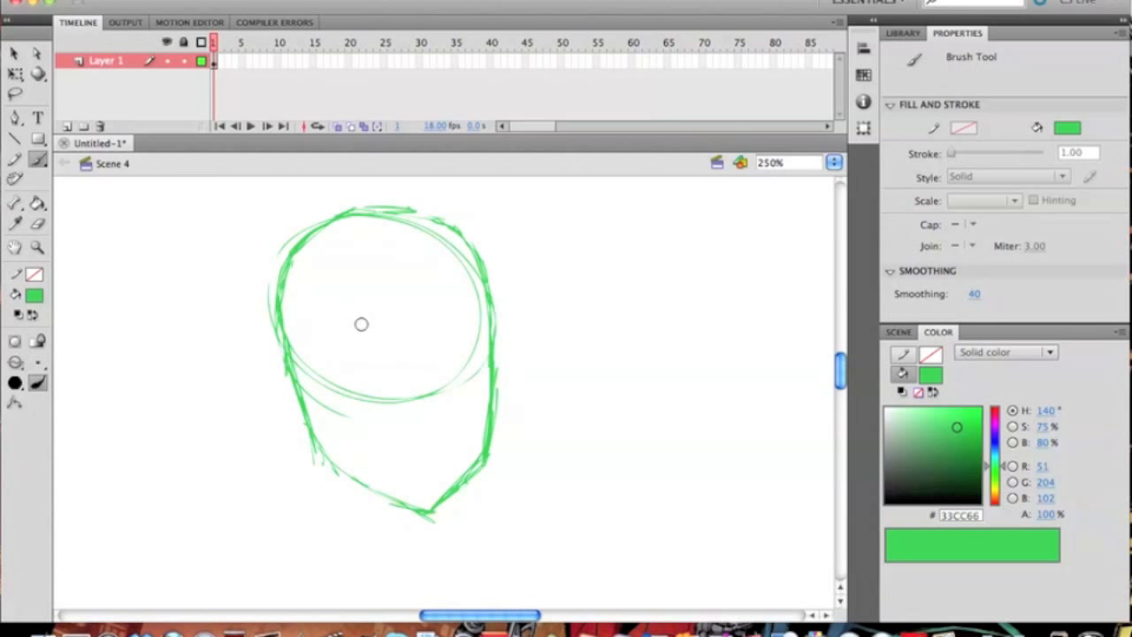
- Draw an eye line across the cranium, thin arched eyebrows, narrow almond eyes and small nostril marks
drag(301, 337, 479, 328)
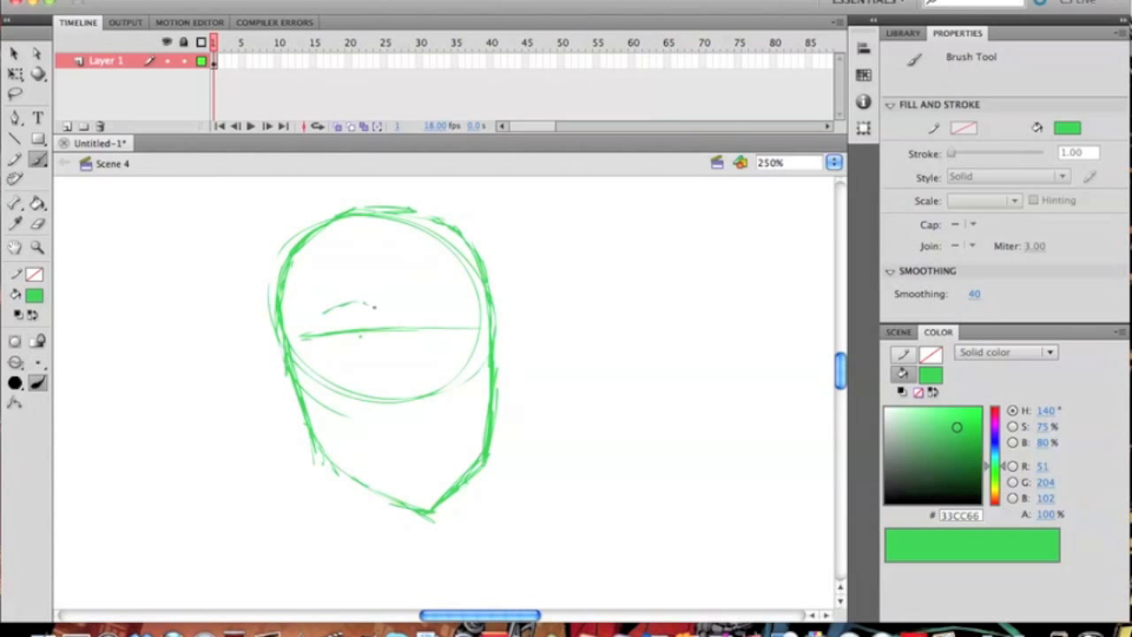
drag(436, 303, 451, 298)
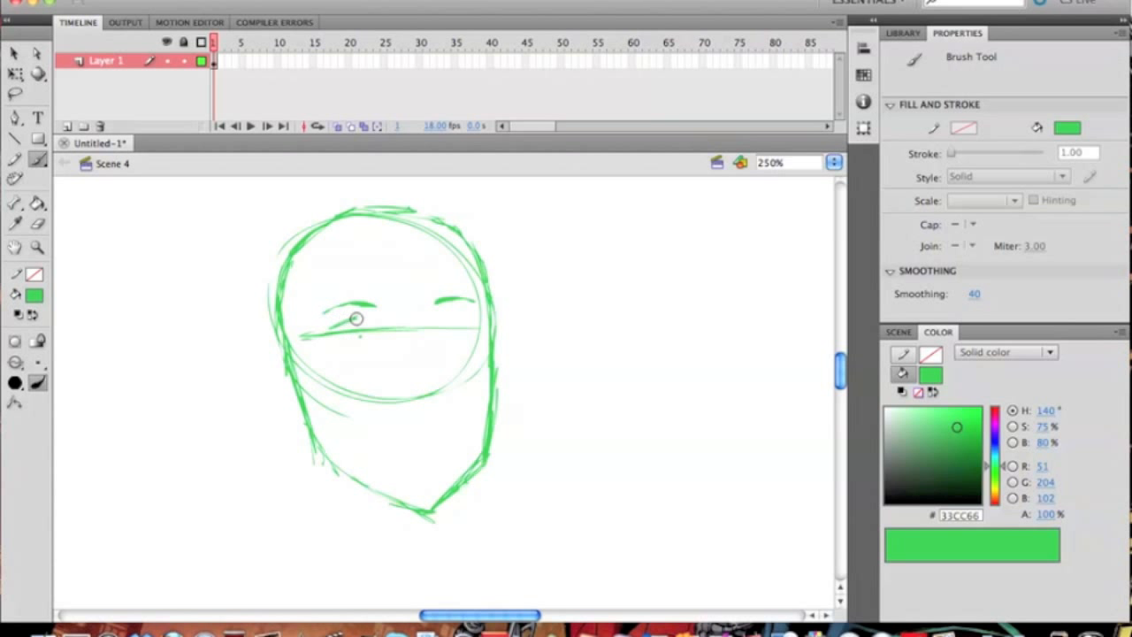
drag(357, 319, 377, 327)
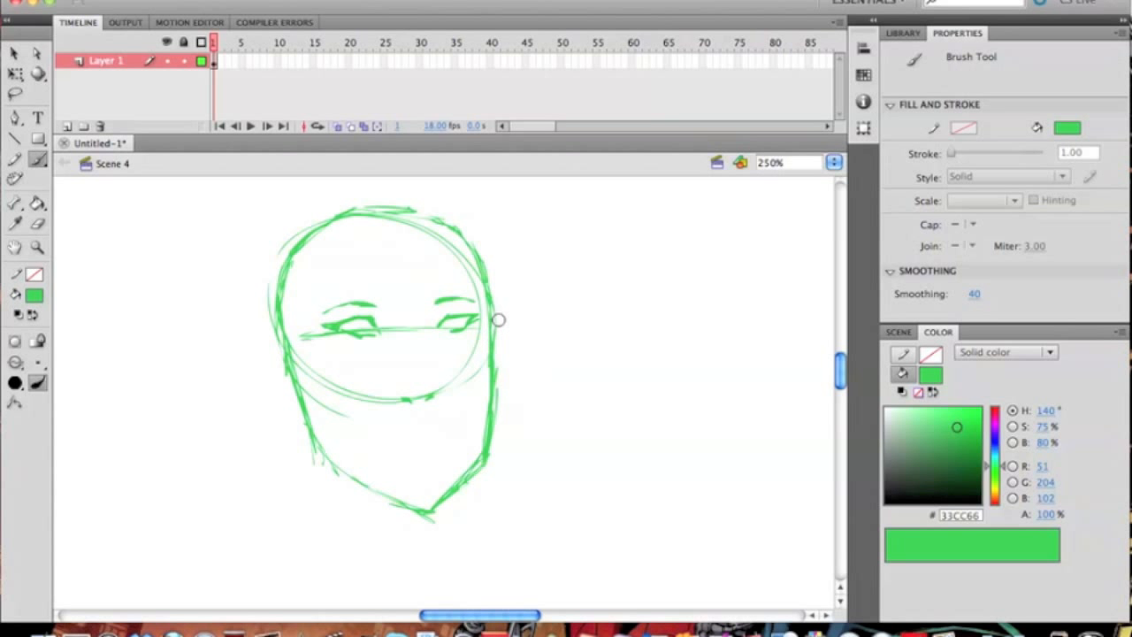
- Slim the jaw and round the chin with overlapping strokes, and add the irises and a short mouth line
drag(460, 489, 445, 501)
drag(359, 477, 302, 427)
drag(363, 482, 310, 429)
drag(451, 487, 486, 422)
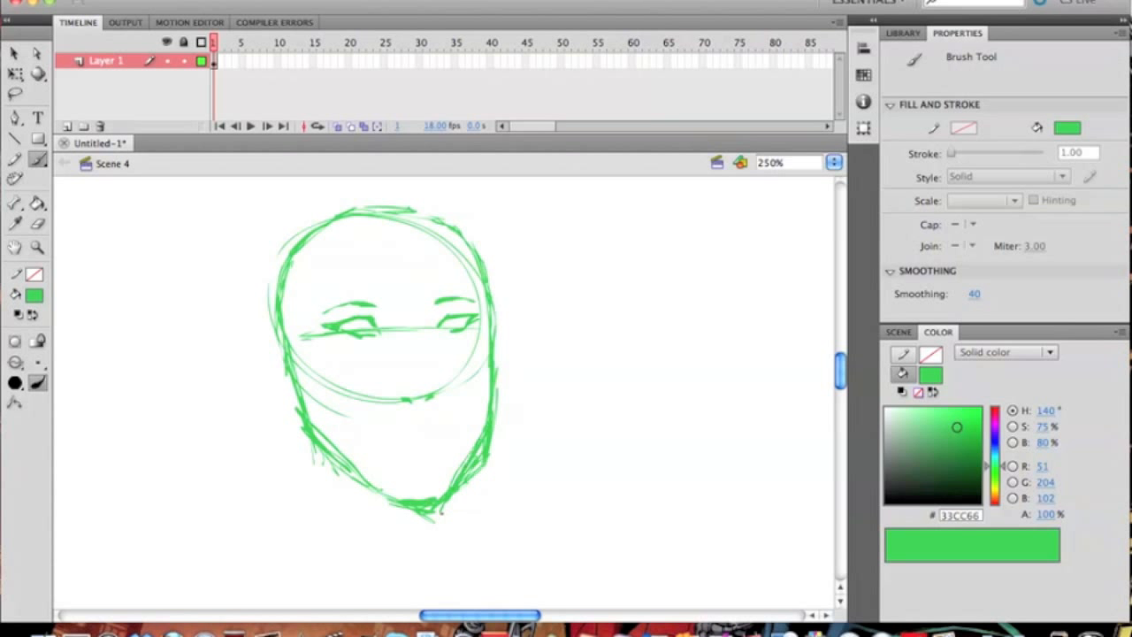
drag(406, 498, 342, 433)
mouse_move(362, 483)
mouse_down()
mouse_move(315, 433)
mouse_move(324, 397)
mouse_up()
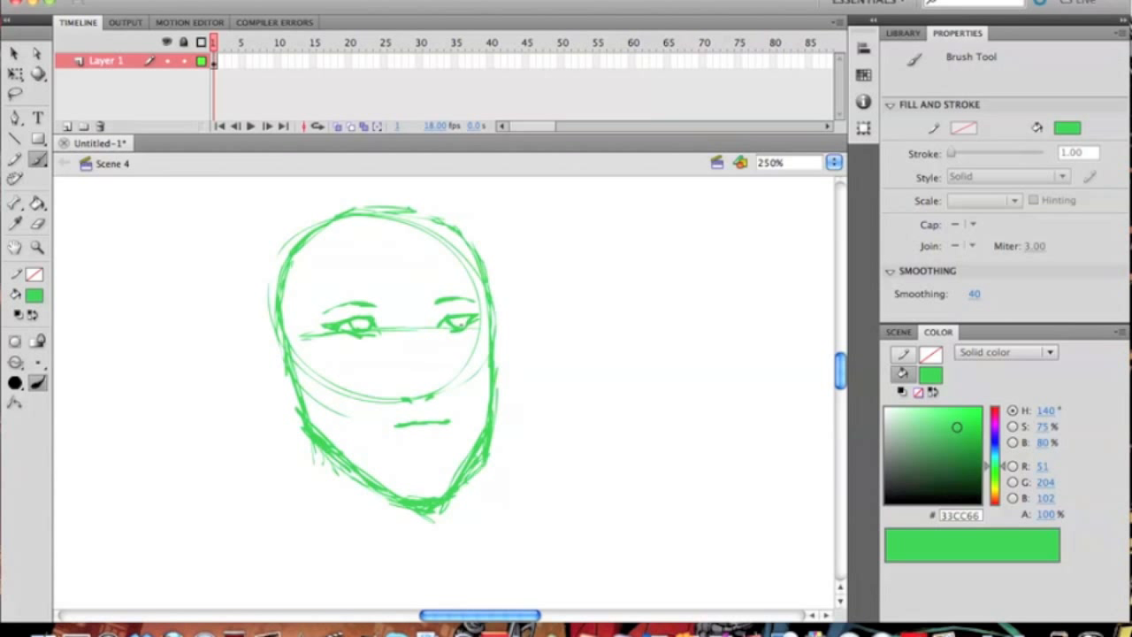
- Build up a thin cap of hair over the crown and down both sides of the green head
mouse_move(292, 265)
mouse_down()
mouse_move(358, 206)
mouse_move(388, 195)
mouse_move(435, 209)
mouse_up()
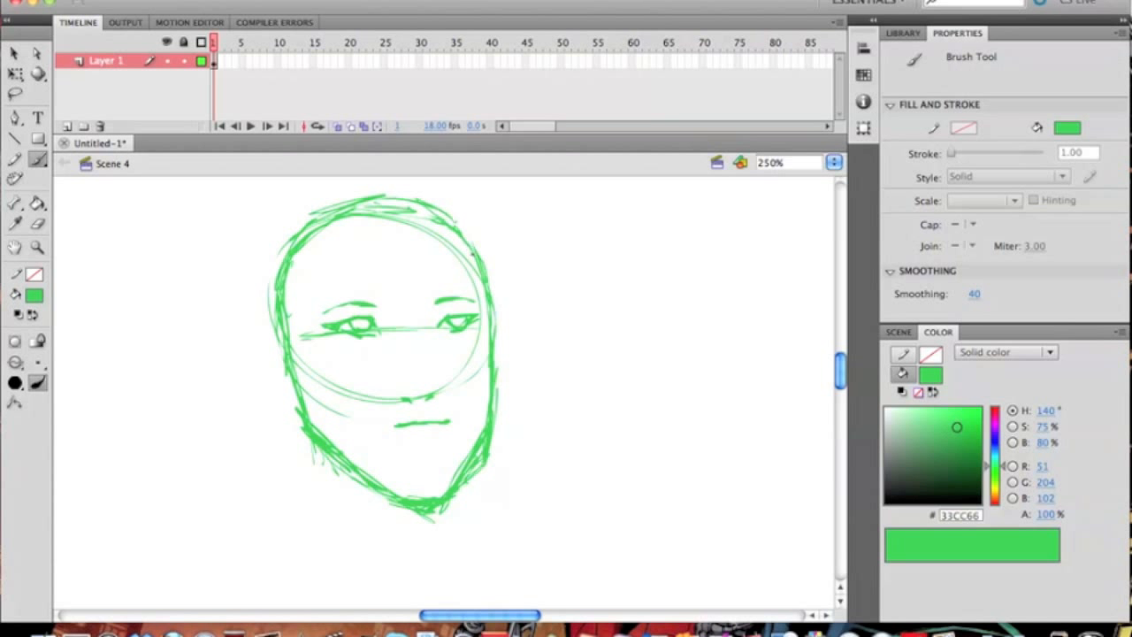
mouse_move(493, 317)
mouse_down()
mouse_move(482, 255)
mouse_move(462, 229)
mouse_move(384, 192)
mouse_move(318, 216)
mouse_up()
mouse_move(283, 259)
mouse_down()
mouse_move(332, 208)
mouse_move(372, 195)
mouse_up()
drag(285, 261, 486, 252)
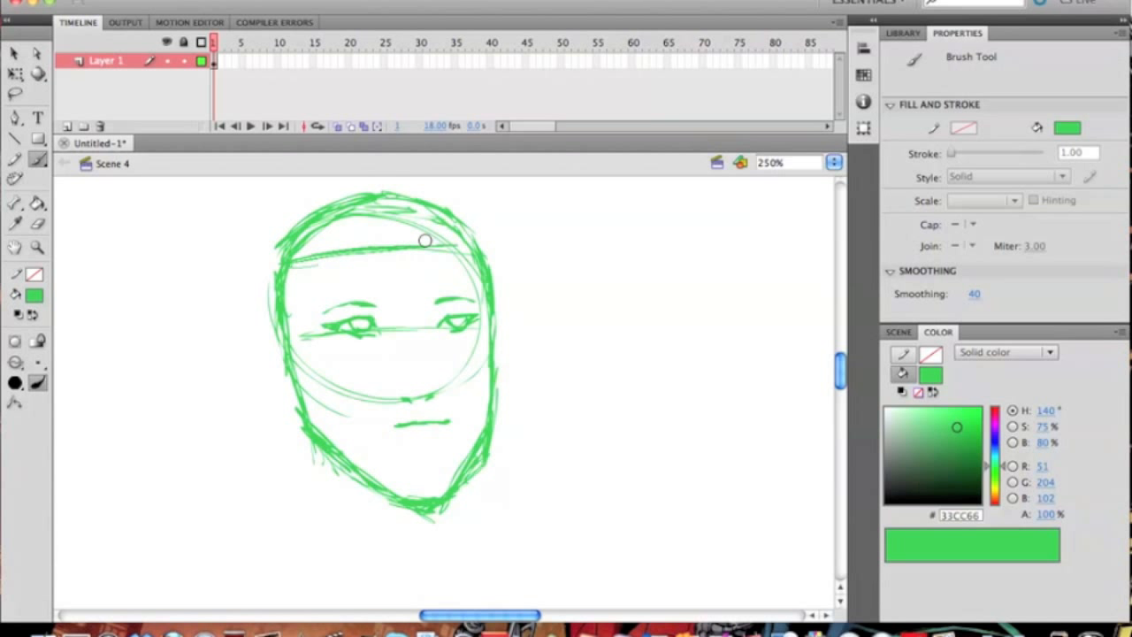
key(ctrl+z)
key(ctrl+z)
- Sketch a high hairline close to the crown, draw an ear on each side of the head, and fill out the lips
drag(308, 236, 457, 223)
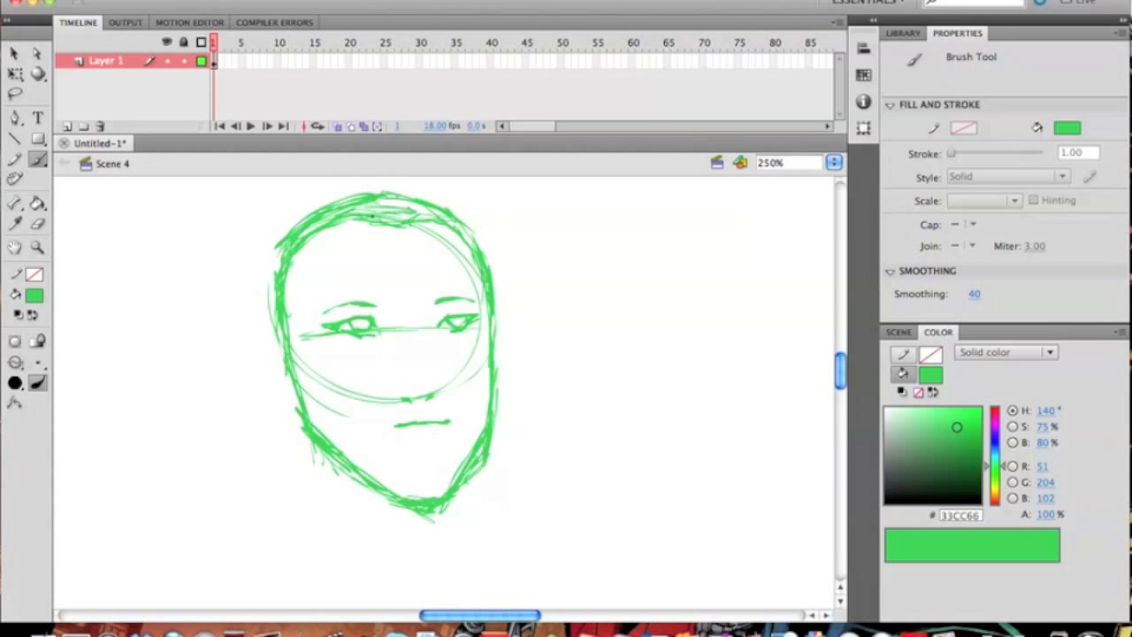
drag(288, 341, 288, 287)
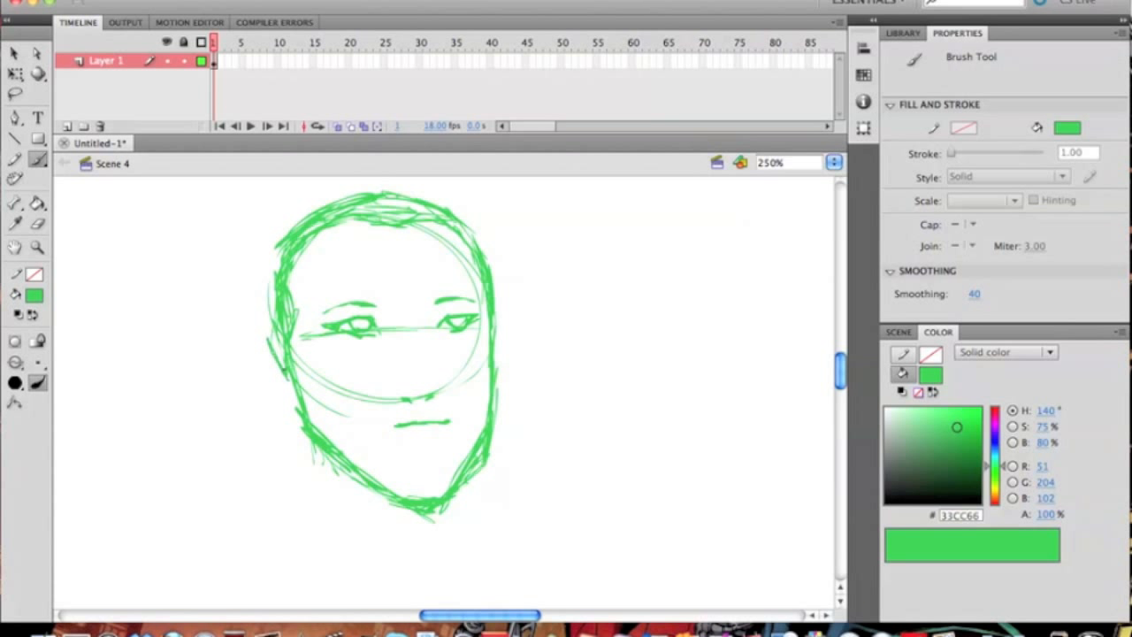
drag(497, 309, 498, 382)
scroll(455, 391, down, 3)
scroll(455, 391, left, 2)
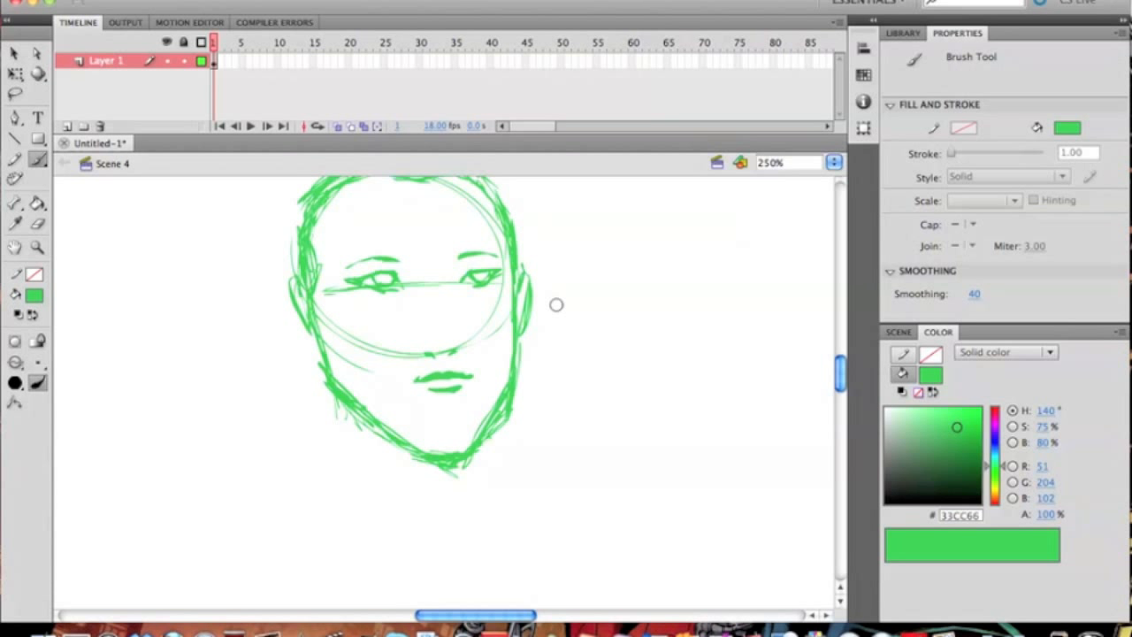
- Try a cheekbone stroke on the near cheek, and add a short cheekbone accent at the far edge of the face
key(space)
mouse_move(500, 366)
mouse_down()
mouse_move(372, 457)
mouse_move(425, 421)
mouse_up()
drag(283, 385, 255, 376)
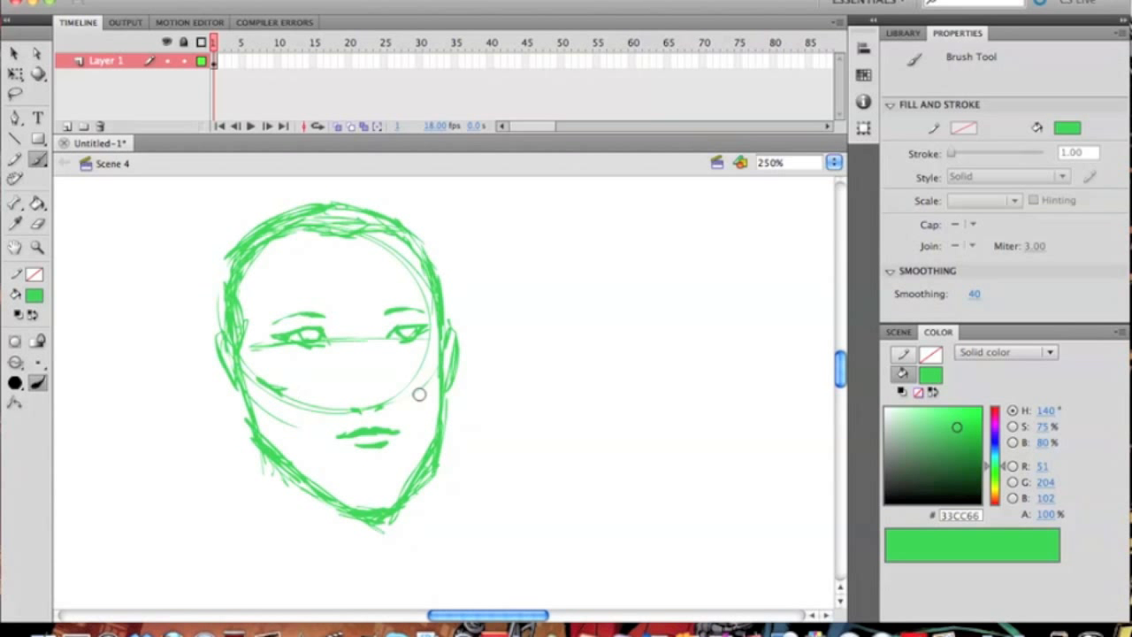
key(space)
mouse_move(445, 374)
mouse_down()
mouse_move(594, 419)
mouse_move(622, 386)
mouse_up()
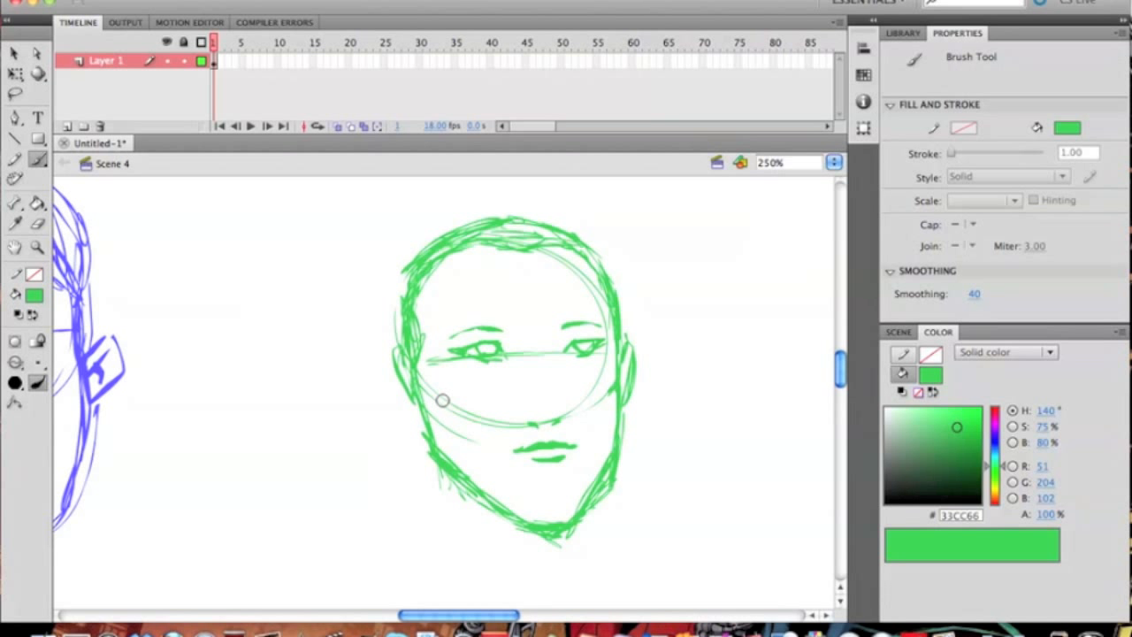
drag(555, 392, 407, 418)
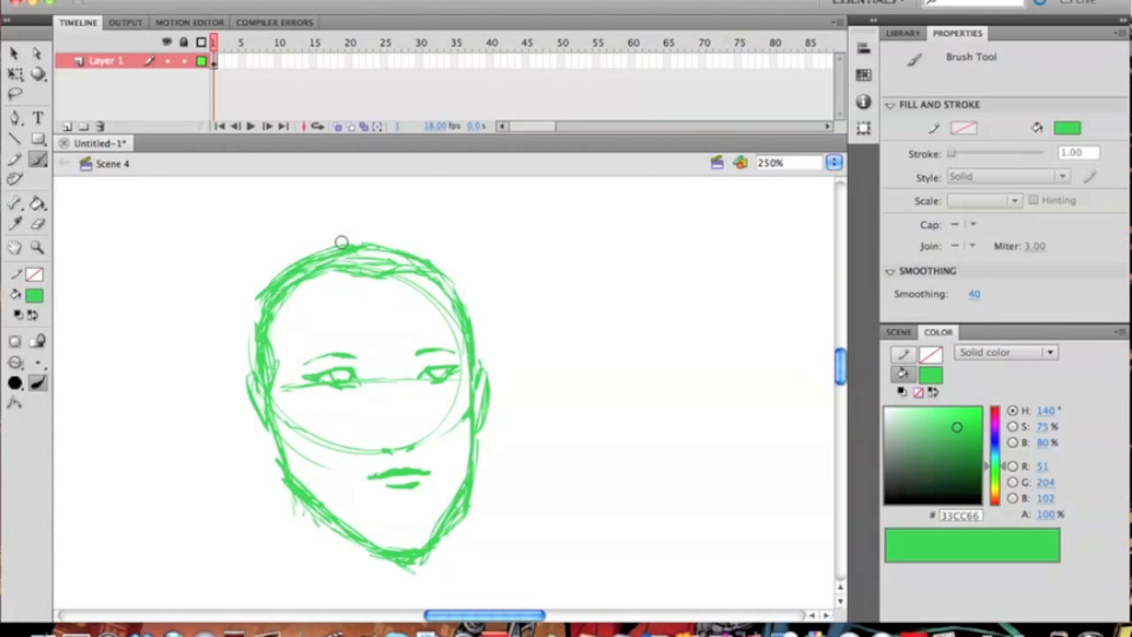
- Sketch a raised hair parting on the far side of the crown, with strands falling towards the far temple
drag(428, 230, 434, 281)
mouse_move(483, 350)
mouse_down()
mouse_move(407, 246)
mouse_move(423, 232)
mouse_move(470, 303)
mouse_up()
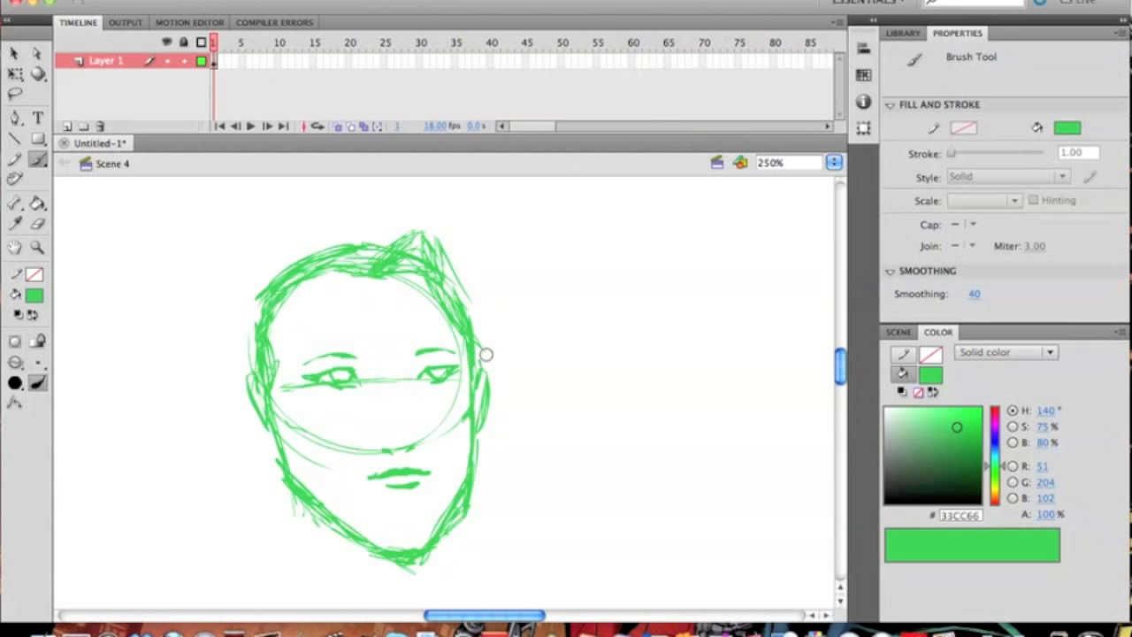
drag(464, 346, 422, 265)
drag(421, 271, 467, 351)
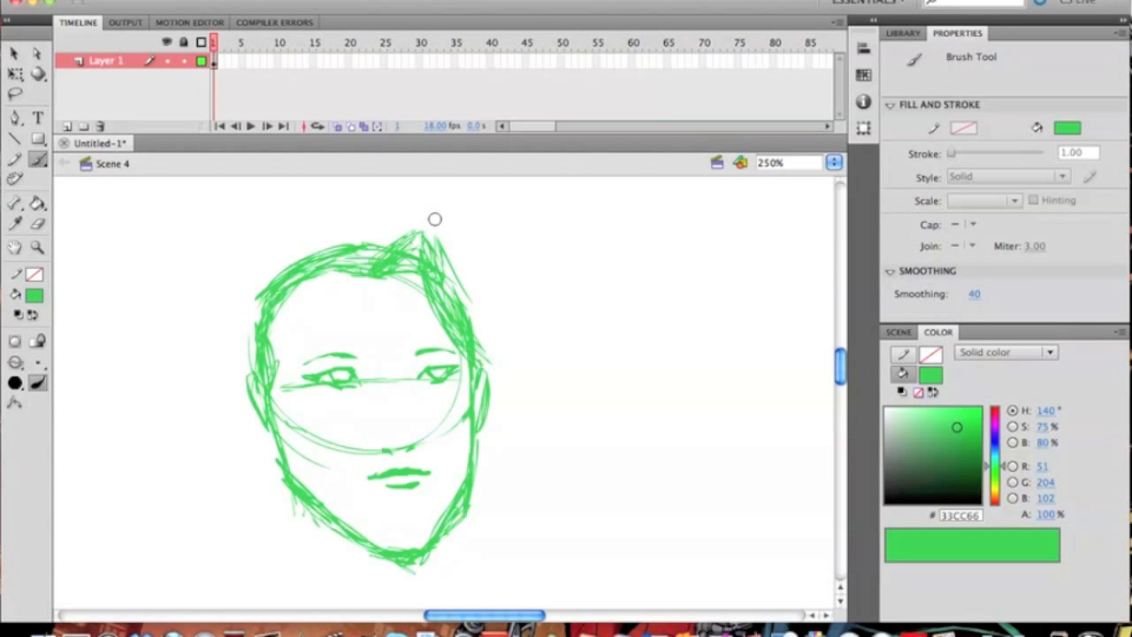
- Sketch long hair falling past the temples and over the ears to jaw level on both sides of the face
mouse_move(326, 266)
mouse_down()
mouse_move(239, 381)
mouse_move(252, 460)
mouse_move(283, 496)
mouse_up()
drag(237, 382, 275, 501)
drag(497, 448, 473, 502)
drag(490, 356, 470, 508)
mouse_move(235, 396)
mouse_down()
mouse_move(275, 492)
mouse_move(246, 472)
mouse_up()
mouse_move(244, 368)
mouse_down()
mouse_move(232, 422)
mouse_move(257, 307)
mouse_move(323, 238)
mouse_move(430, 231)
mouse_move(460, 262)
mouse_move(497, 365)
mouse_move(483, 501)
mouse_up()
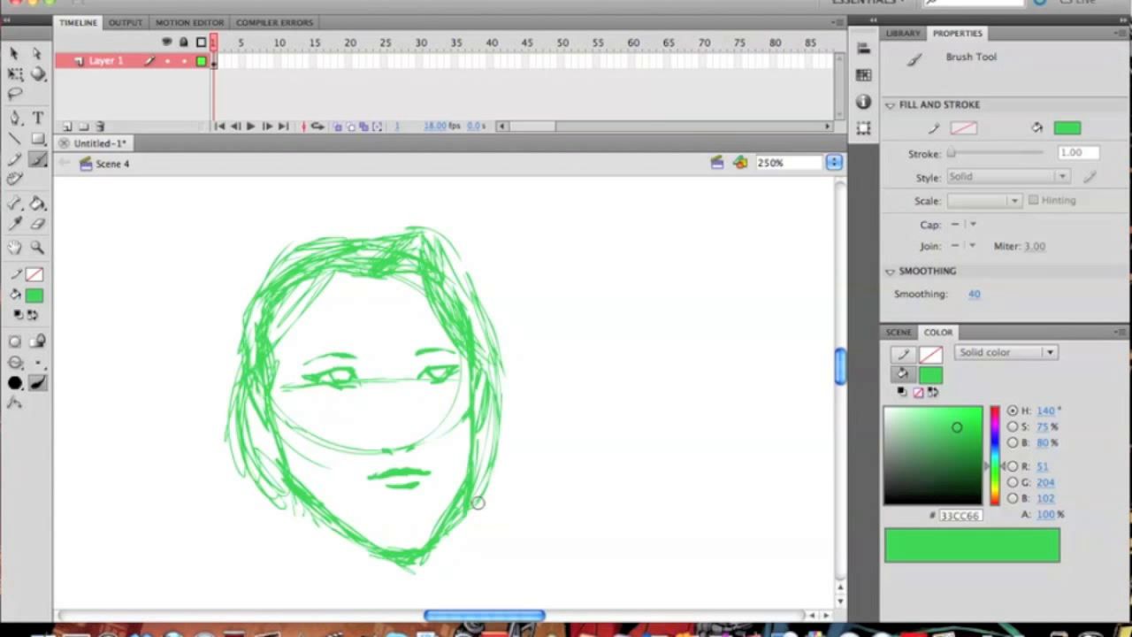
- Draw the green figure's neck with tapering lines below the jaw, including the slanted neck muscle and the outer neck edge
scroll(354, 422, down, 5)
drag(291, 402, 357, 531)
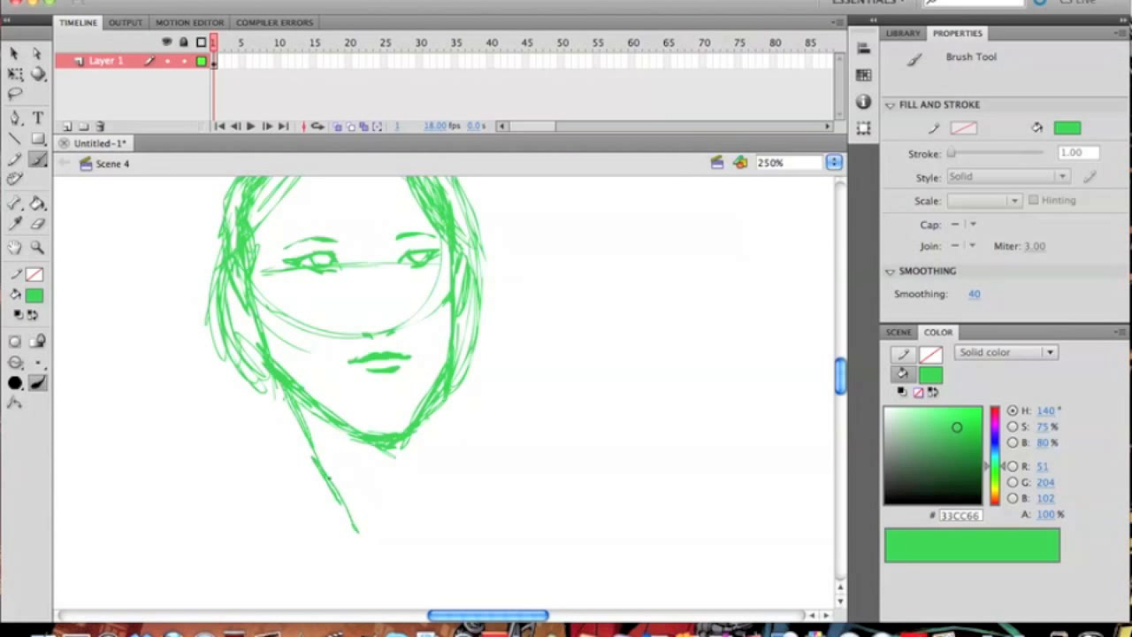
drag(434, 396, 414, 564)
mouse_move(417, 546)
mouse_down()
mouse_move(430, 486)
mouse_move(433, 511)
mouse_move(432, 451)
mouse_up()
drag(358, 530, 376, 578)
drag(332, 453, 363, 535)
mouse_move(281, 386)
mouse_down()
mouse_move(292, 427)
mouse_move(283, 484)
mouse_up()
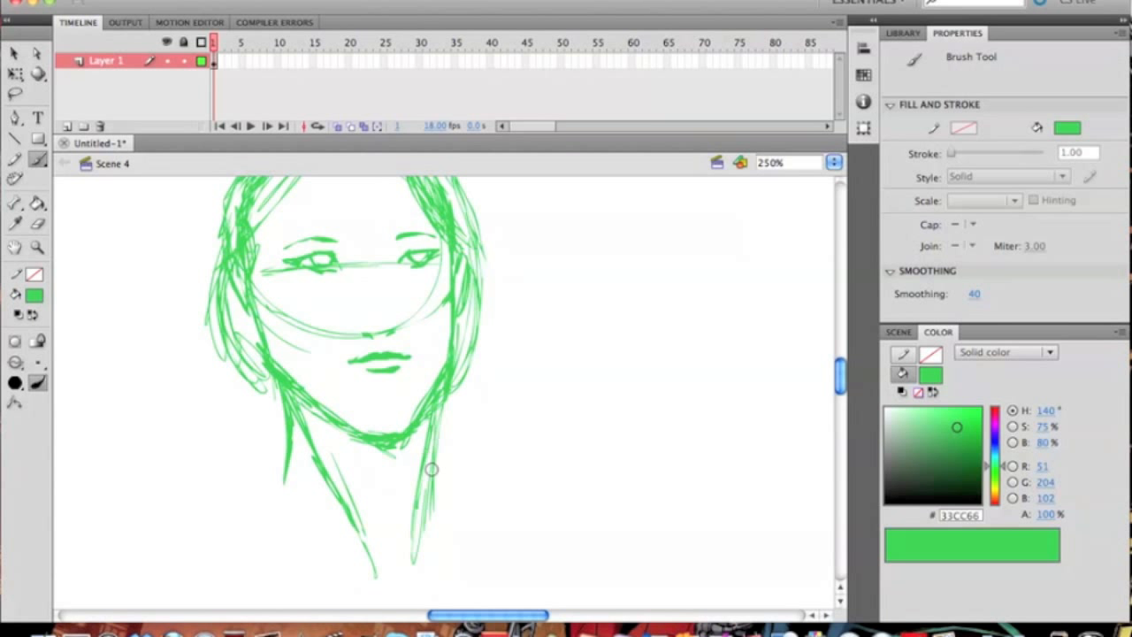
- Extend the long hair below the jaw on both sides of the neck, flaring outwards at the ends
mouse_move(241, 376)
mouse_down()
mouse_move(248, 452)
mouse_move(221, 486)
mouse_up()
drag(239, 442, 199, 522)
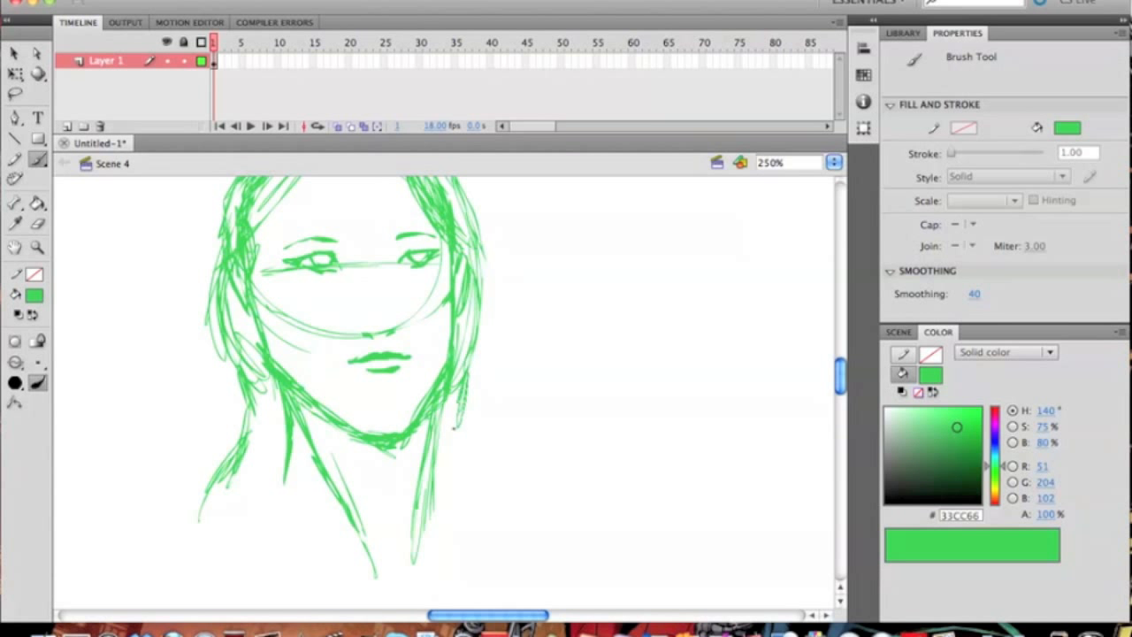
mouse_move(490, 281)
mouse_down()
mouse_move(463, 452)
mouse_move(506, 273)
mouse_up()
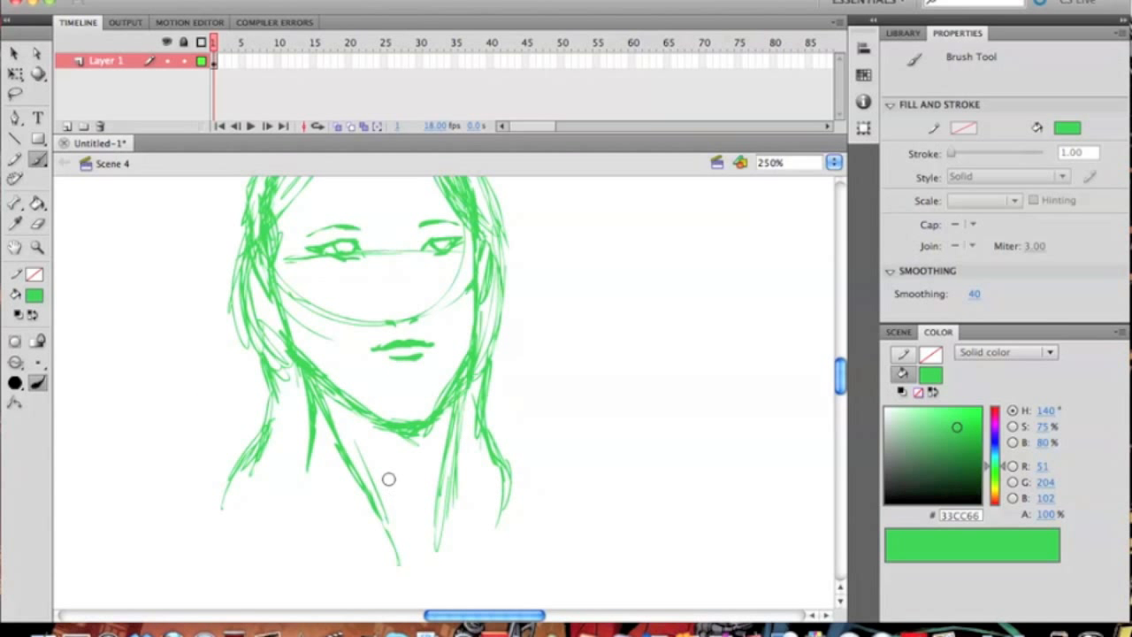
- Change the Brush fill to blue #6666FF and sketch the near side of the blue head's neck below the jaw
mouse_move(365, 364)
mouse_down()
mouse_move(544, 319)
mouse_move(554, 301)
mouse_move(716, 309)
mouse_up()
drag(238, 372, 413, 318)
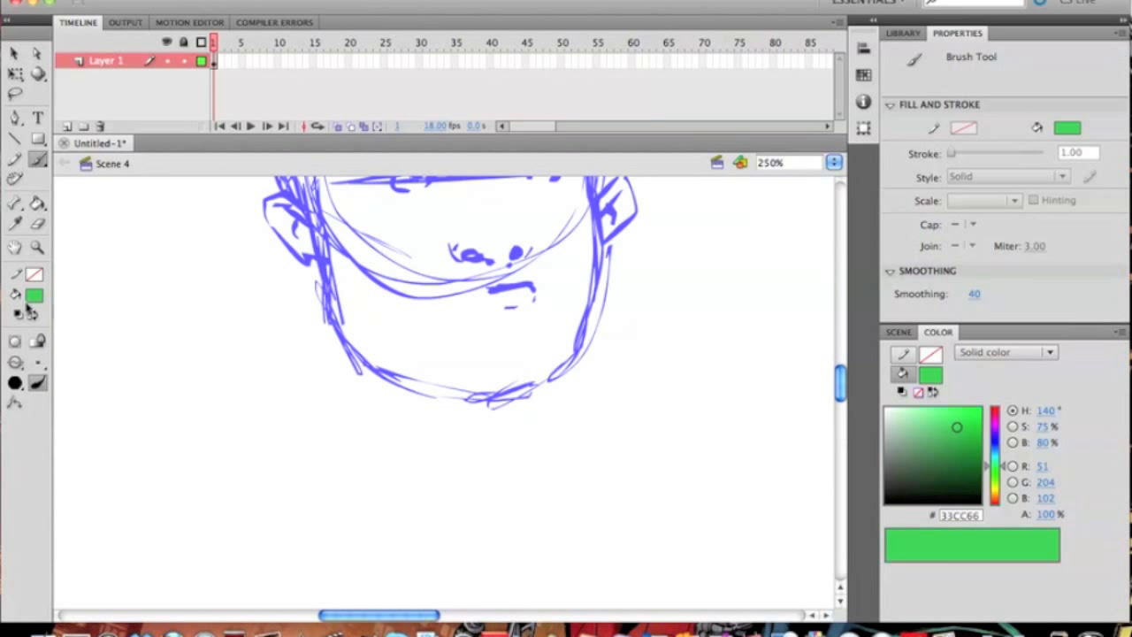
click(33, 295)
click(326, 266)
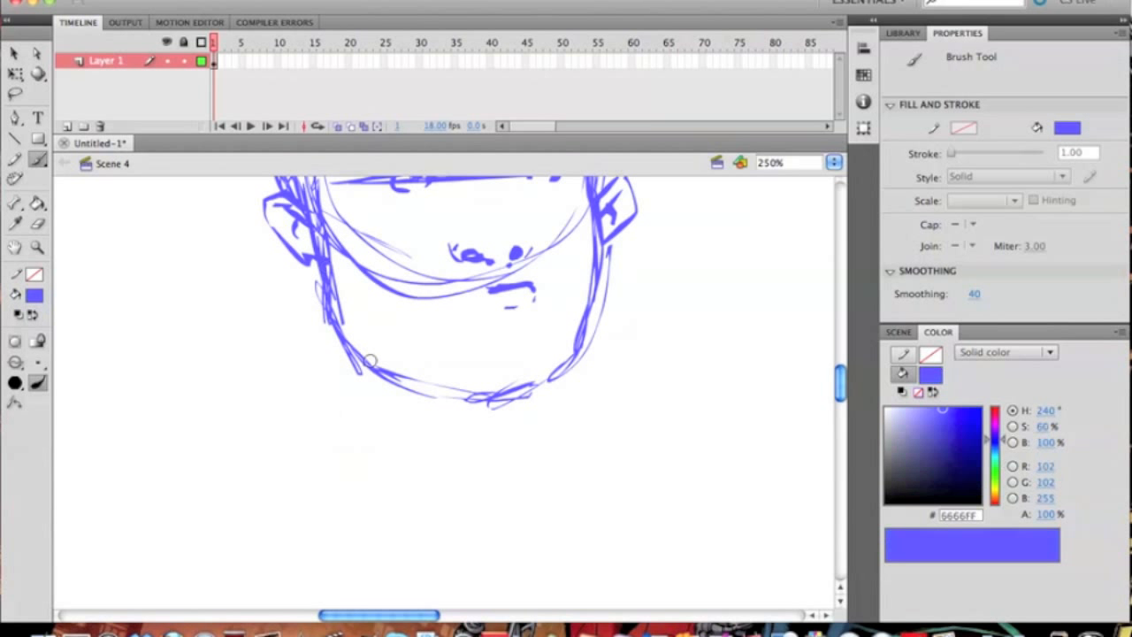
drag(333, 326, 337, 408)
drag(335, 355, 337, 432)
drag(338, 386, 362, 481)
mouse_move(336, 329)
mouse_down()
mouse_move(371, 406)
mouse_move(467, 526)
mouse_move(410, 396)
mouse_up()
- Draw the far side of the blue head's neck, and add the inner neck muscle line and an Adam's apple
drag(602, 311, 548, 460)
drag(580, 361, 529, 518)
drag(588, 403, 535, 534)
mouse_move(591, 331)
mouse_down()
mouse_move(500, 506)
mouse_move(518, 437)
mouse_move(510, 404)
mouse_up()
drag(577, 397, 354, 493)
mouse_move(318, 434)
mouse_down()
mouse_move(311, 419)
mouse_move(371, 340)
mouse_up()
drag(425, 405, 418, 311)
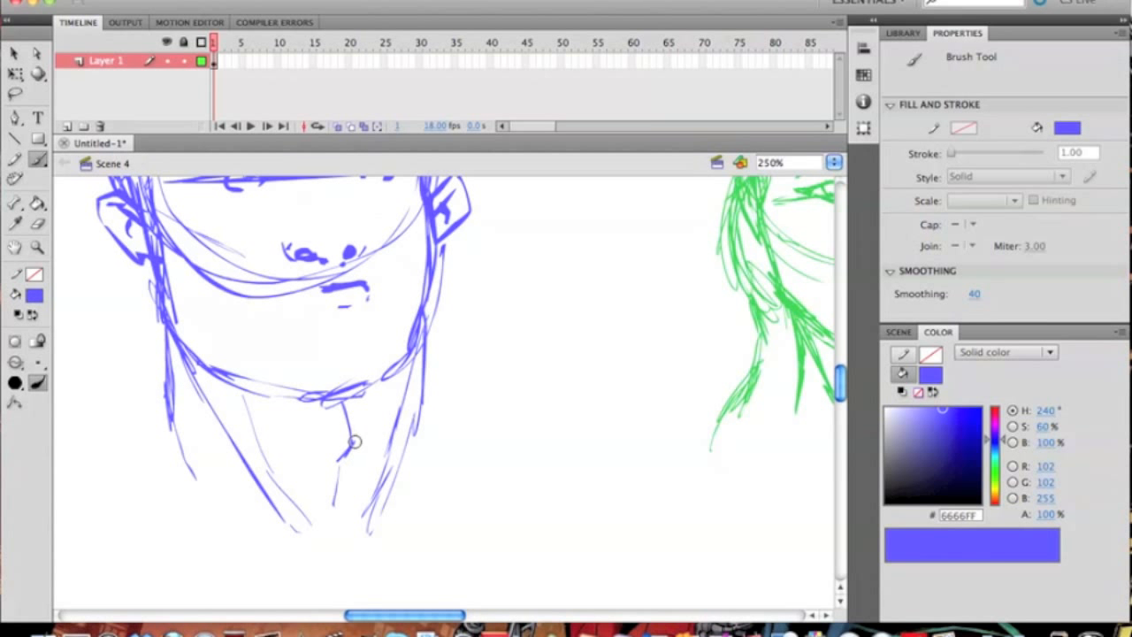
- Return to the green head and change the Brush fill back to green #33CC66
drag(586, 406, 288, 377)
drag(588, 313, 382, 450)
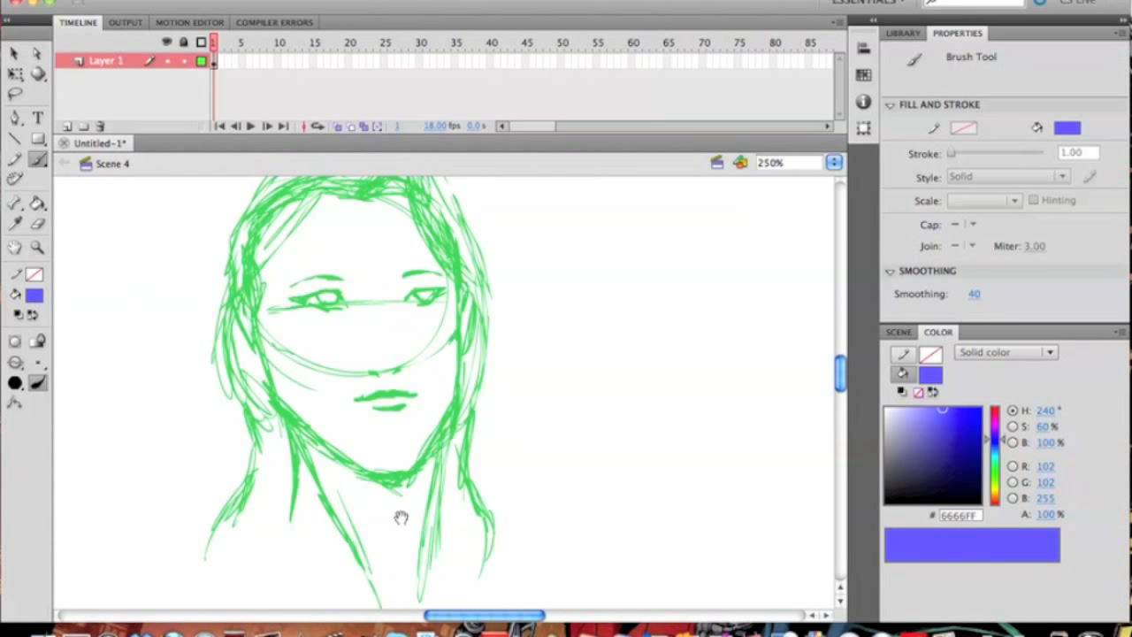
drag(400, 518, 505, 453)
click(34, 294)
click(393, 342)
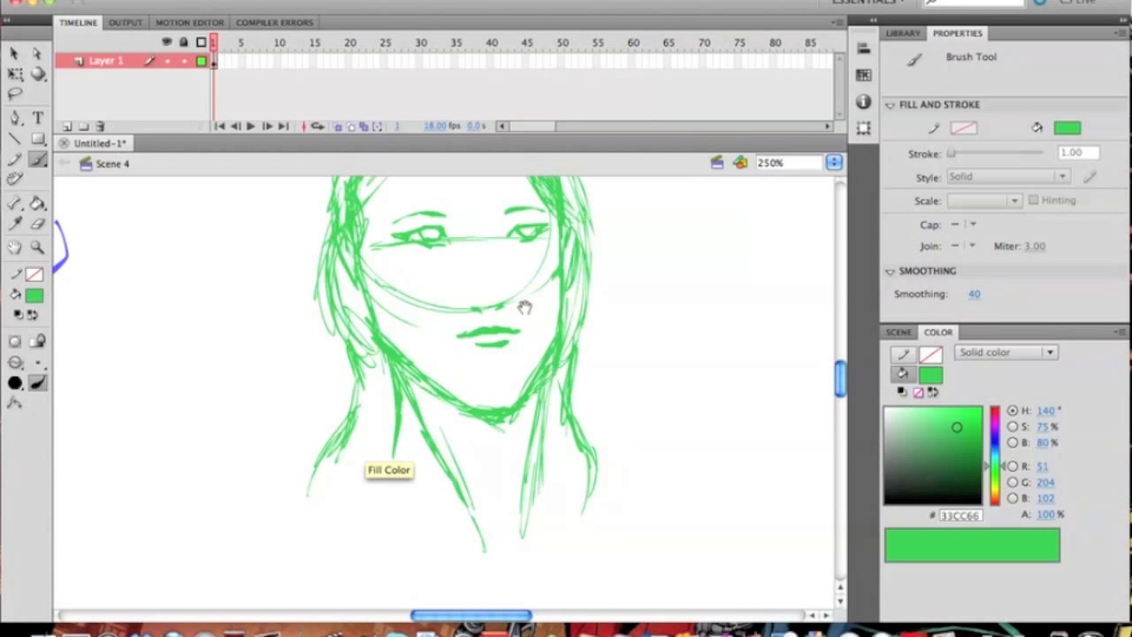
drag(525, 307, 353, 434)
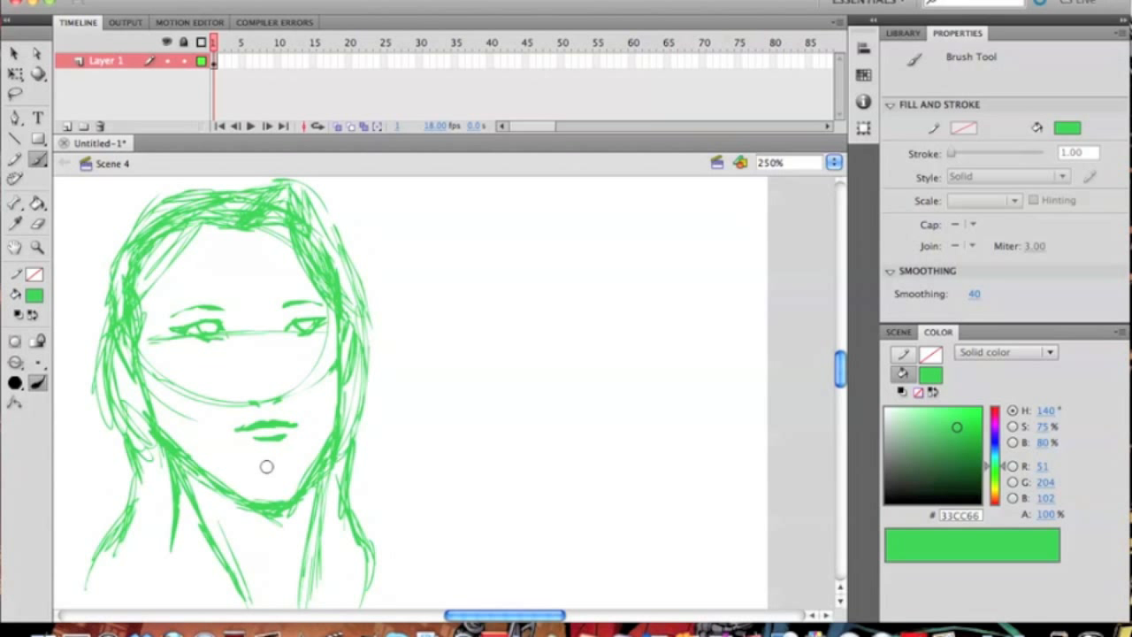
drag(253, 475, 341, 411)
mouse_move(375, 449)
mouse_down()
mouse_move(381, 468)
mouse_move(360, 531)
mouse_up()
key(super+z)
key(super+z)
- Add loose strands to the green head's hair along the far side of the crown
drag(439, 302, 665, 438)
drag(599, 256, 664, 296)
drag(672, 369, 642, 265)
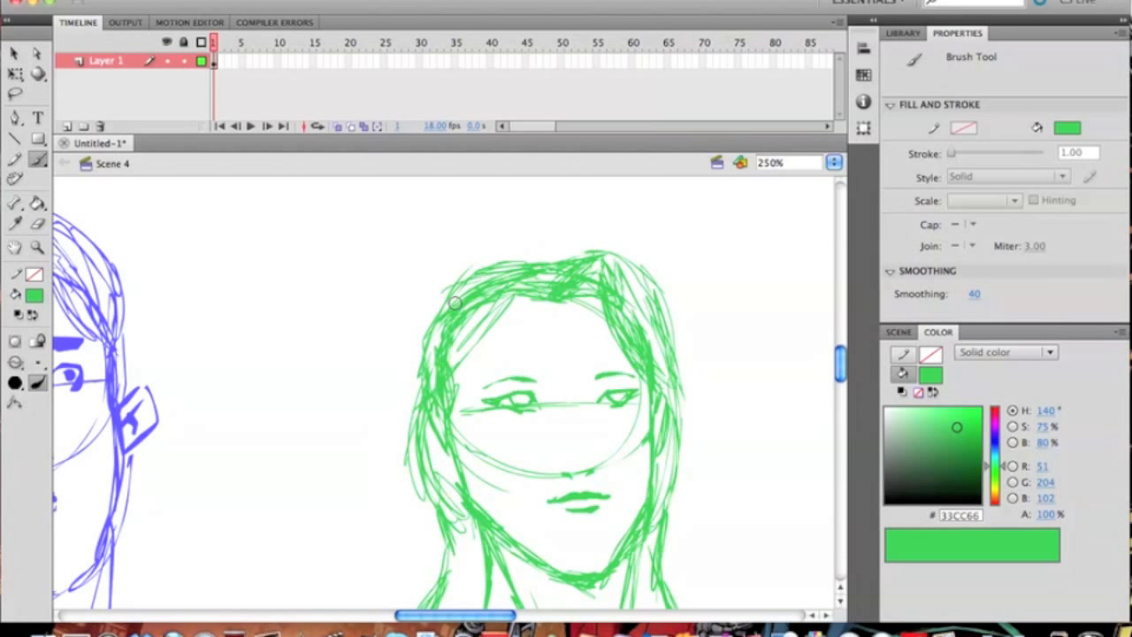
scroll(454, 302, right, 5)
scroll(454, 303, down, 3)
click(37, 248)
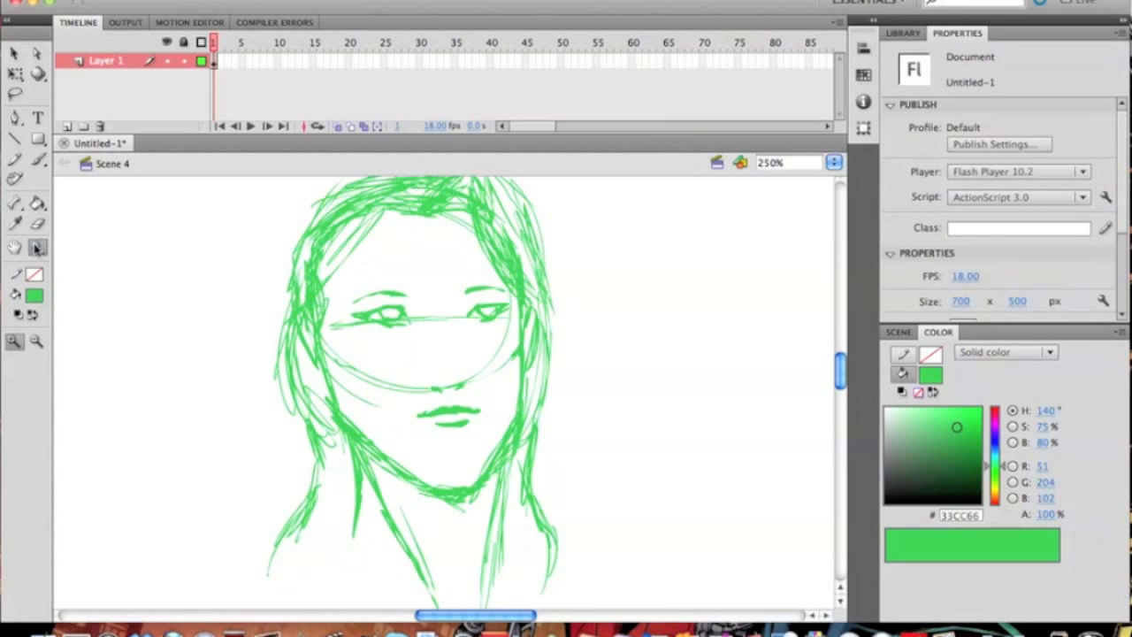
alt+click(233, 314)
drag(584, 372, 619, 292)
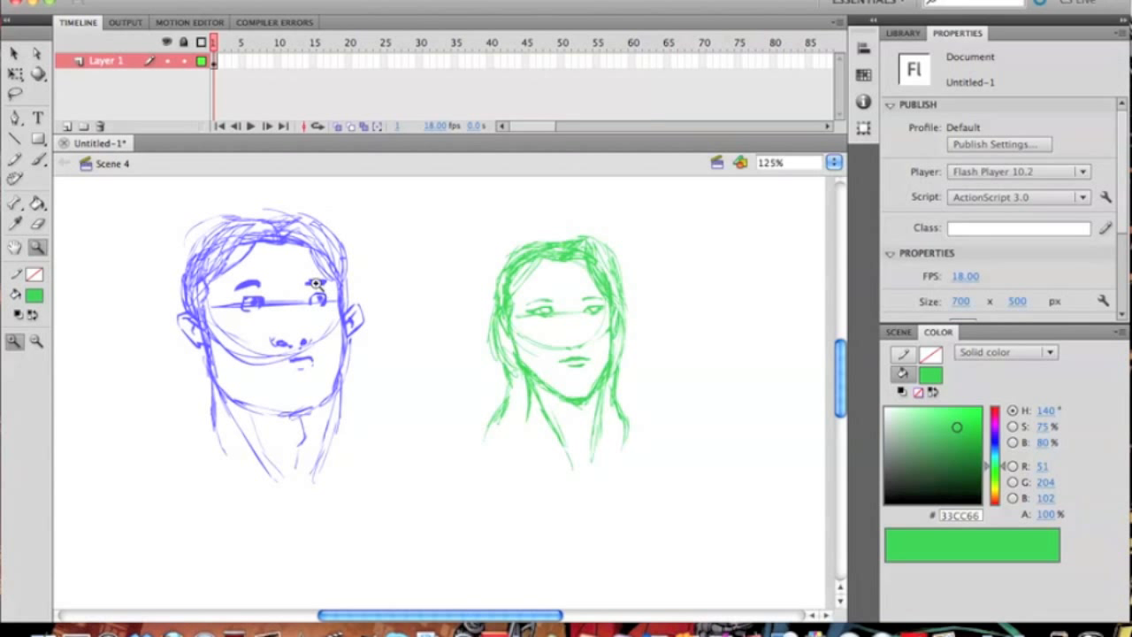
- Look over the green head's face and hair up close and compare it with the blue head
click(584, 327)
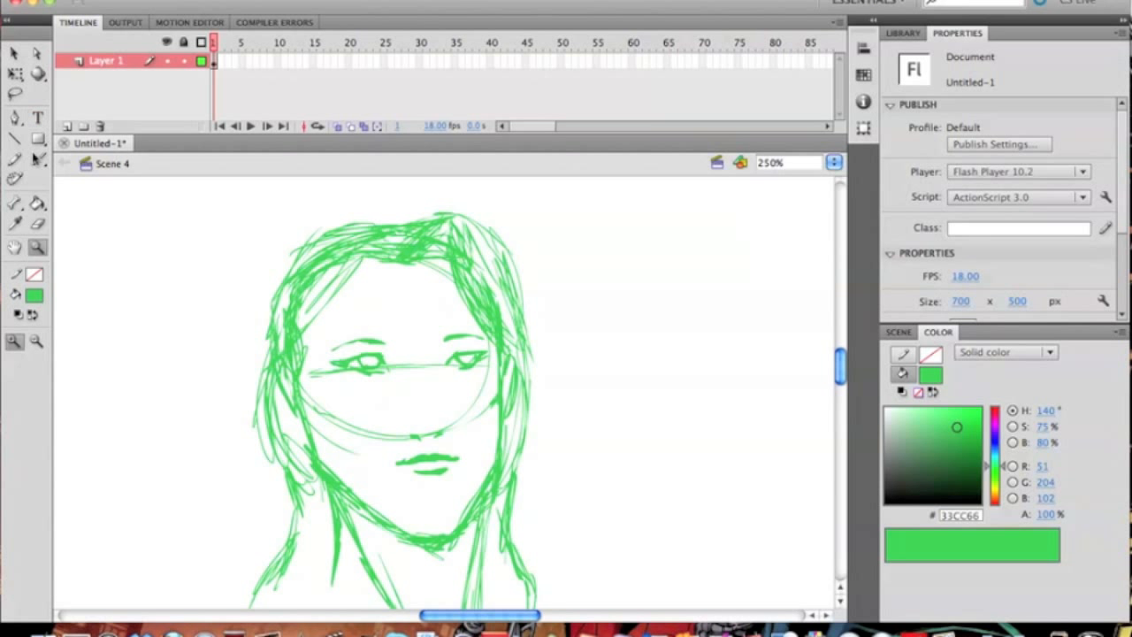
key(b)
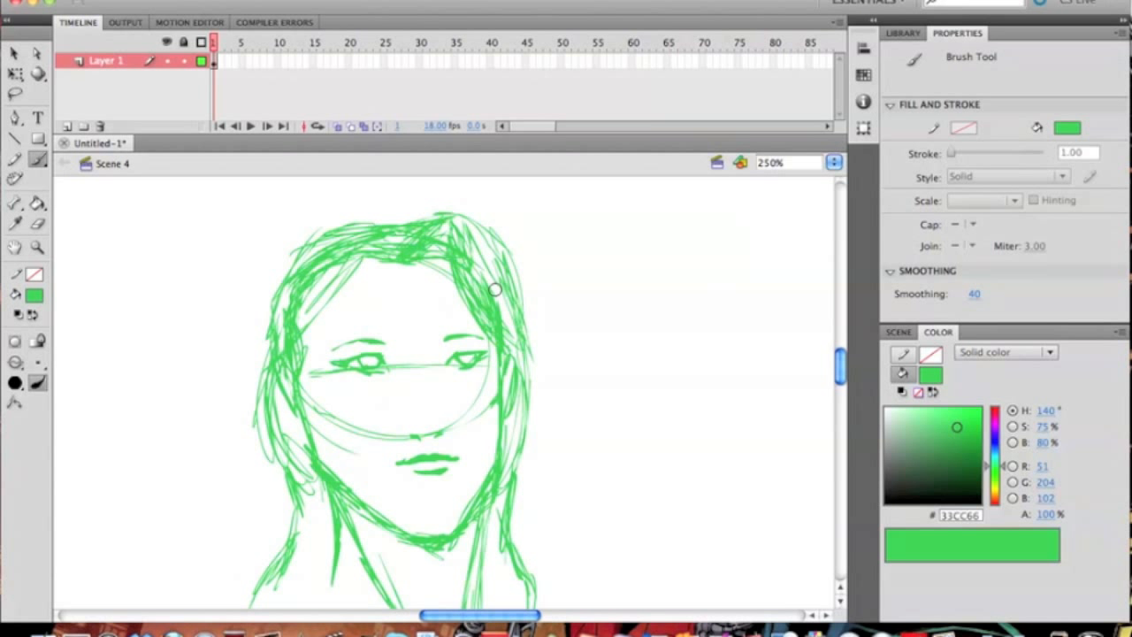
drag(843, 370, 843, 374)
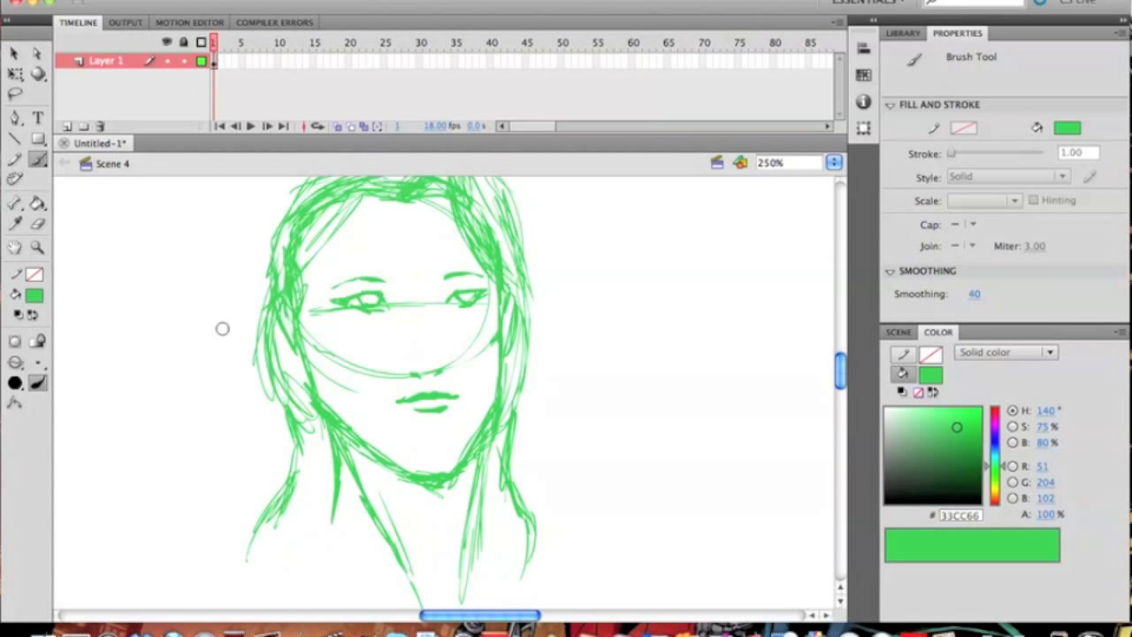
key(z)
alt+click(247, 387)
scroll(458, 365, left, 5)
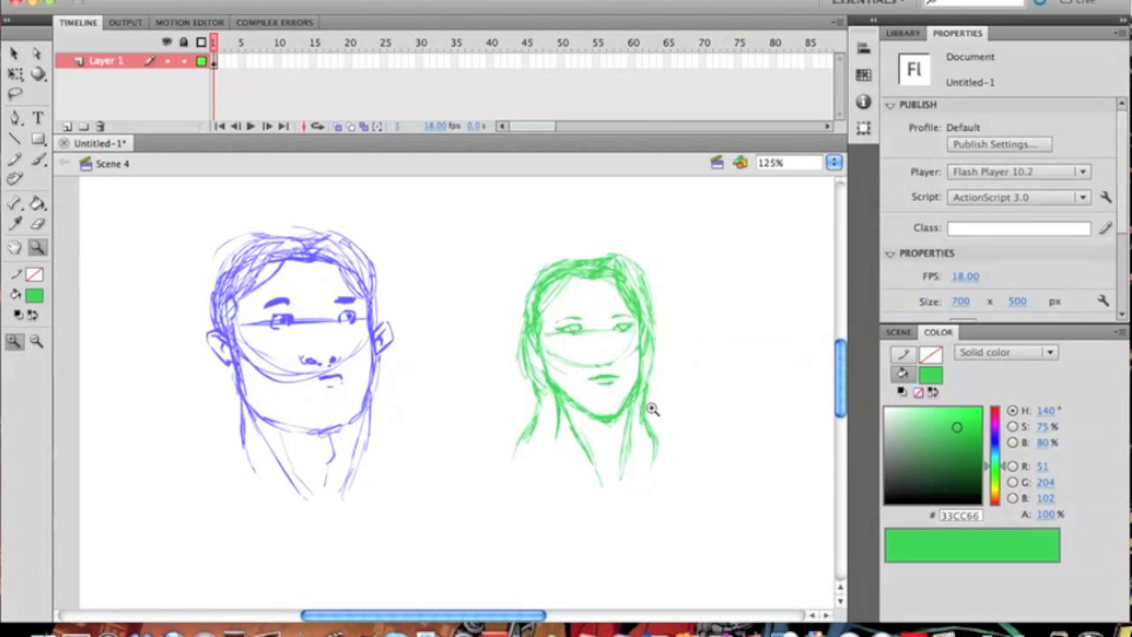
scroll(513, 257, right, 5)
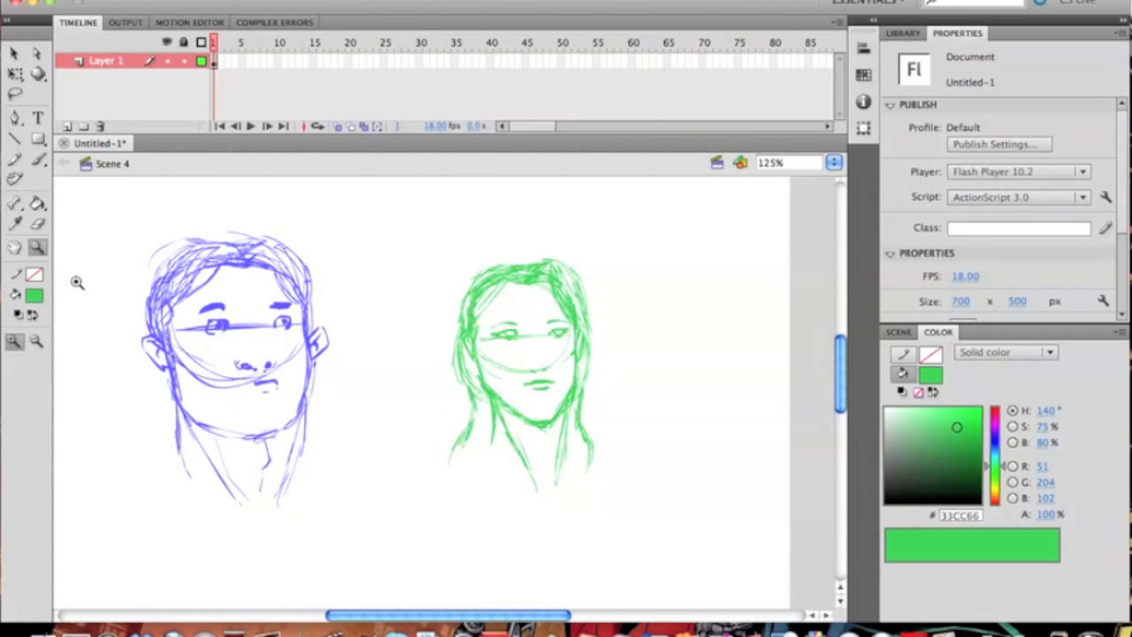
scroll(292, 292, right, 10)
- Set the Brush fill to black and add a new layer above the sketch for inking the green head
click(384, 311)
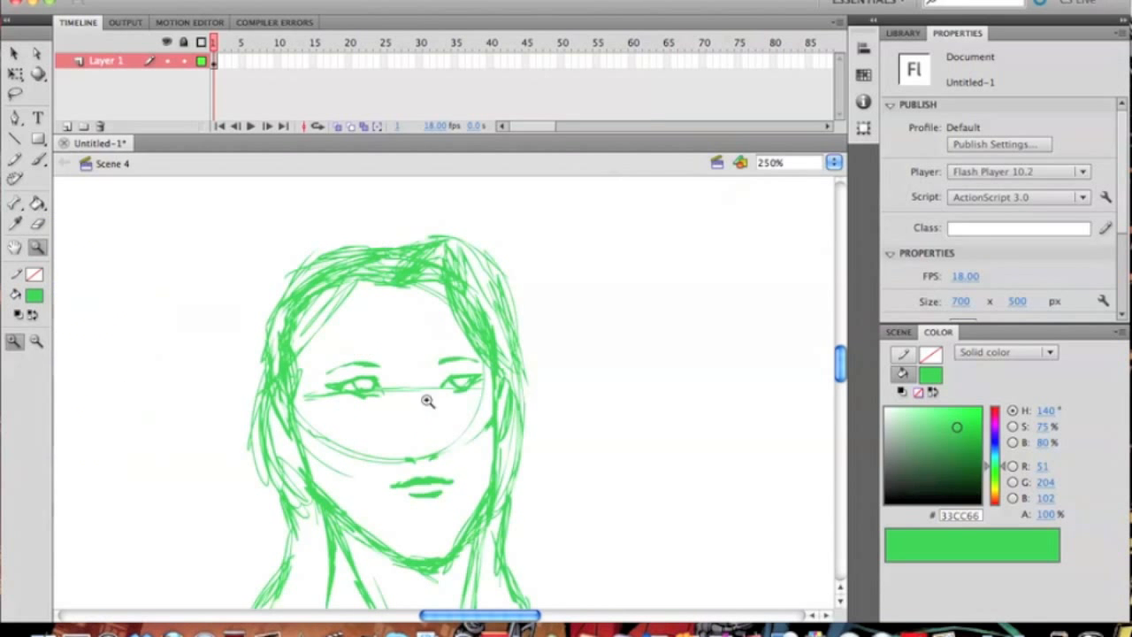
click(427, 401)
click(38, 160)
click(34, 296)
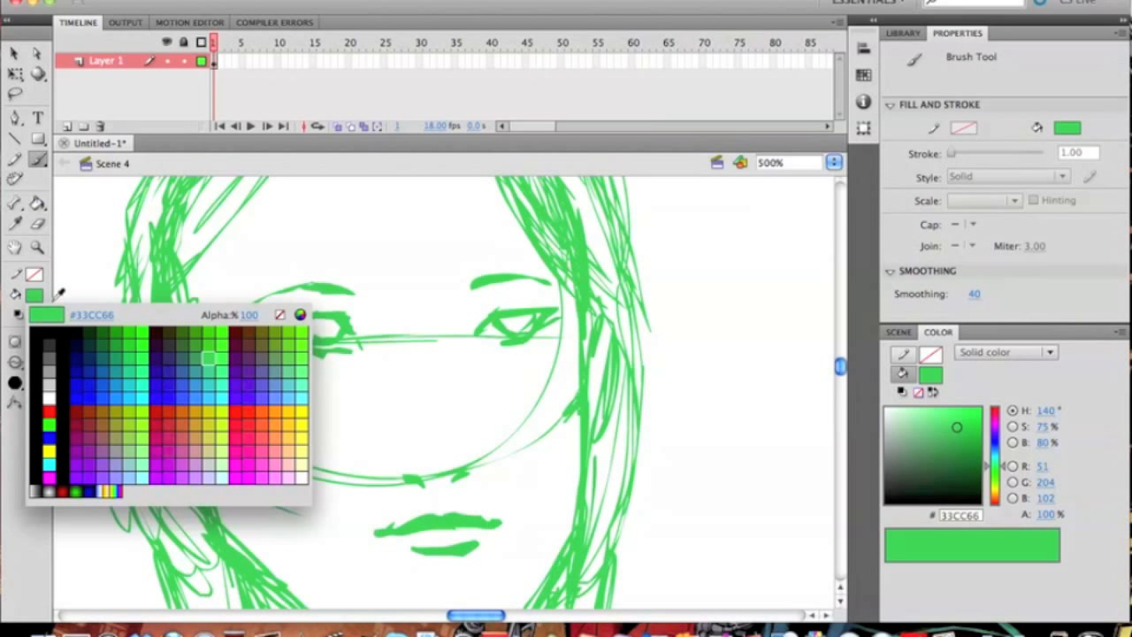
click(40, 334)
click(66, 126)
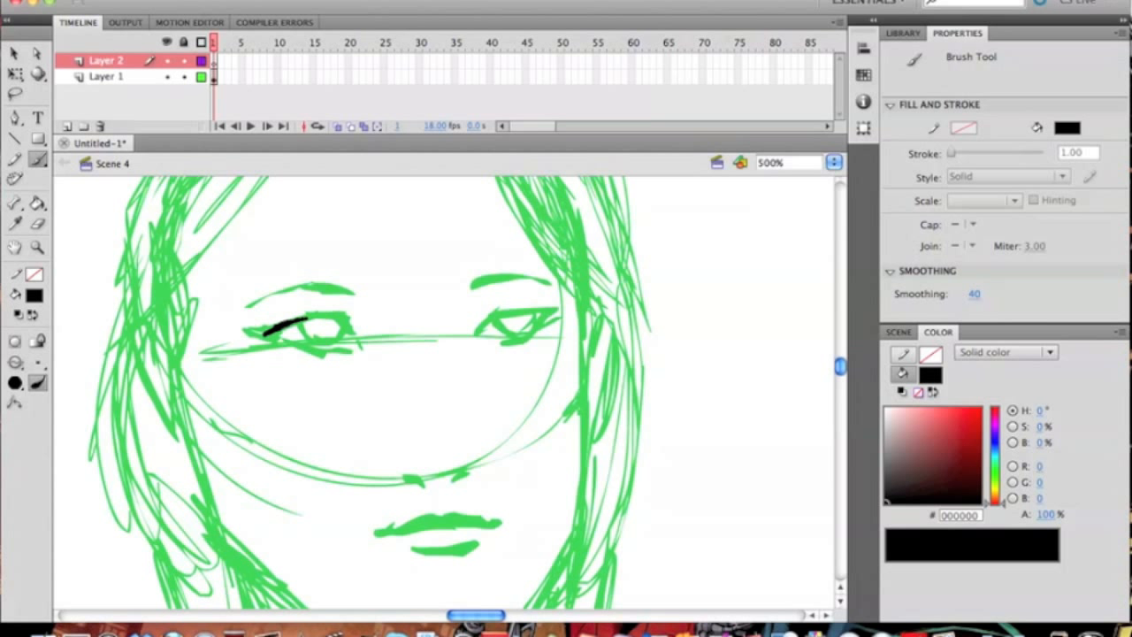
- Ink both of the green head's eyes in black, with lids, corner lashes, irises and pupils
mouse_move(264, 335)
mouse_down()
mouse_move(345, 314)
mouse_move(362, 348)
mouse_up()
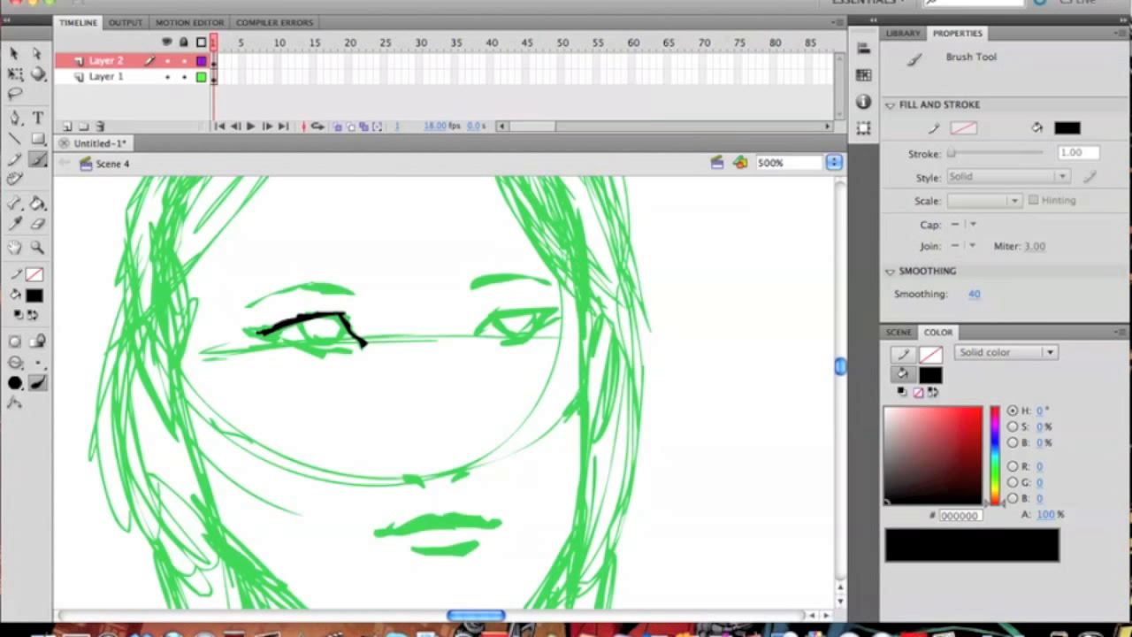
drag(306, 352, 328, 354)
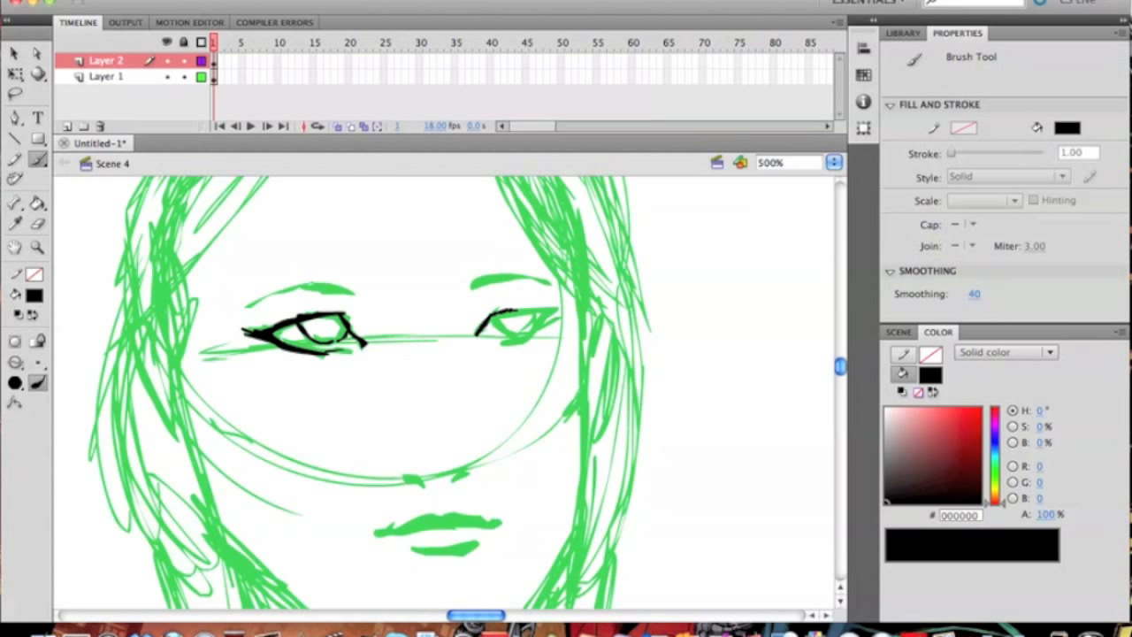
drag(538, 307, 549, 310)
drag(569, 317, 538, 336)
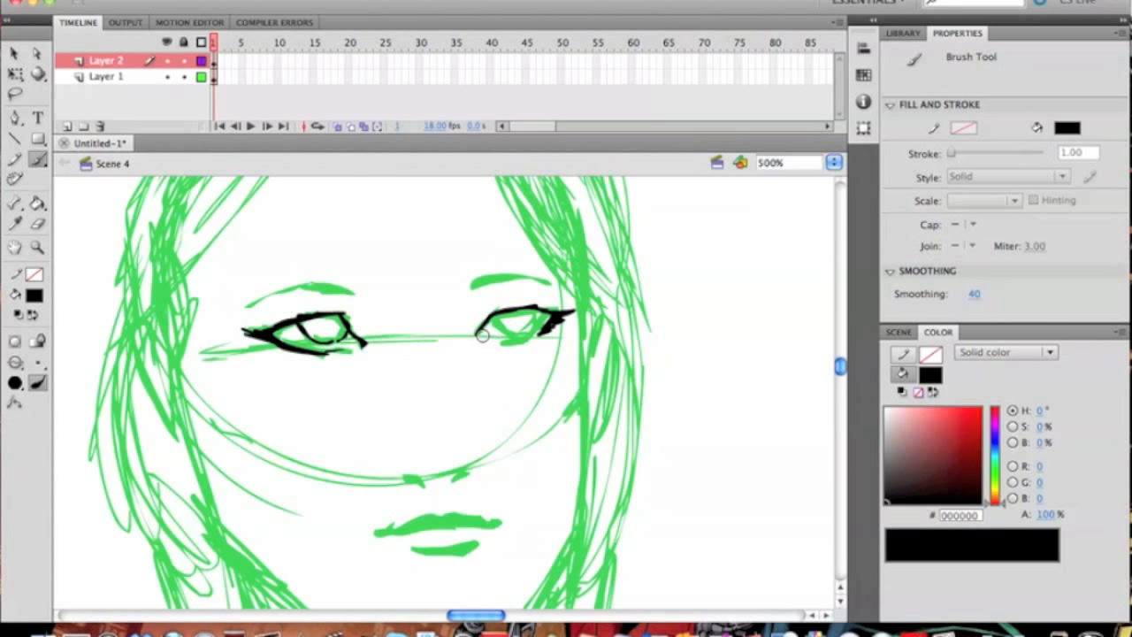
drag(477, 342, 498, 340)
drag(494, 320, 529, 333)
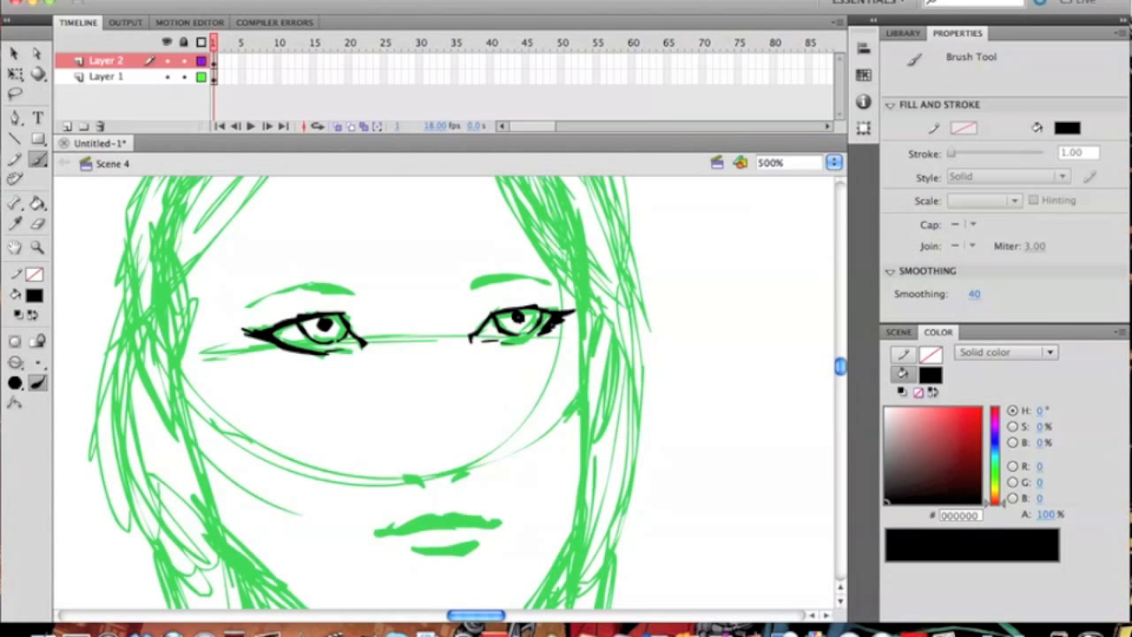
- Ink the green head's two eyebrows and both nostrils in black over the sketch
drag(240, 307, 332, 284)
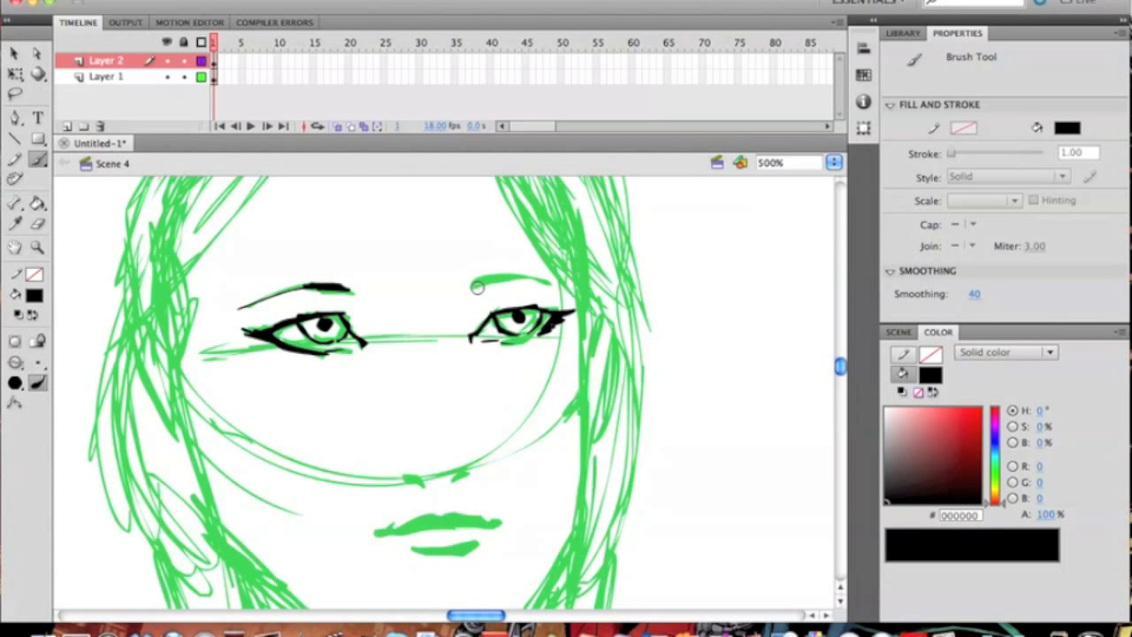
drag(470, 287, 548, 282)
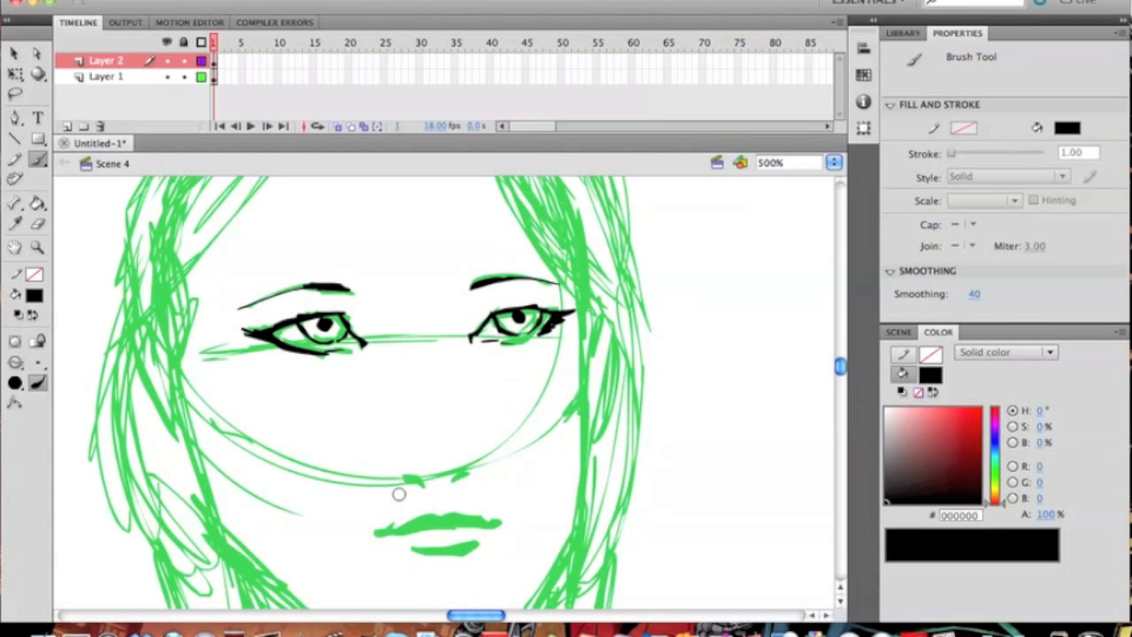
drag(404, 478, 422, 482)
key(super+z)
drag(480, 467, 560, 410)
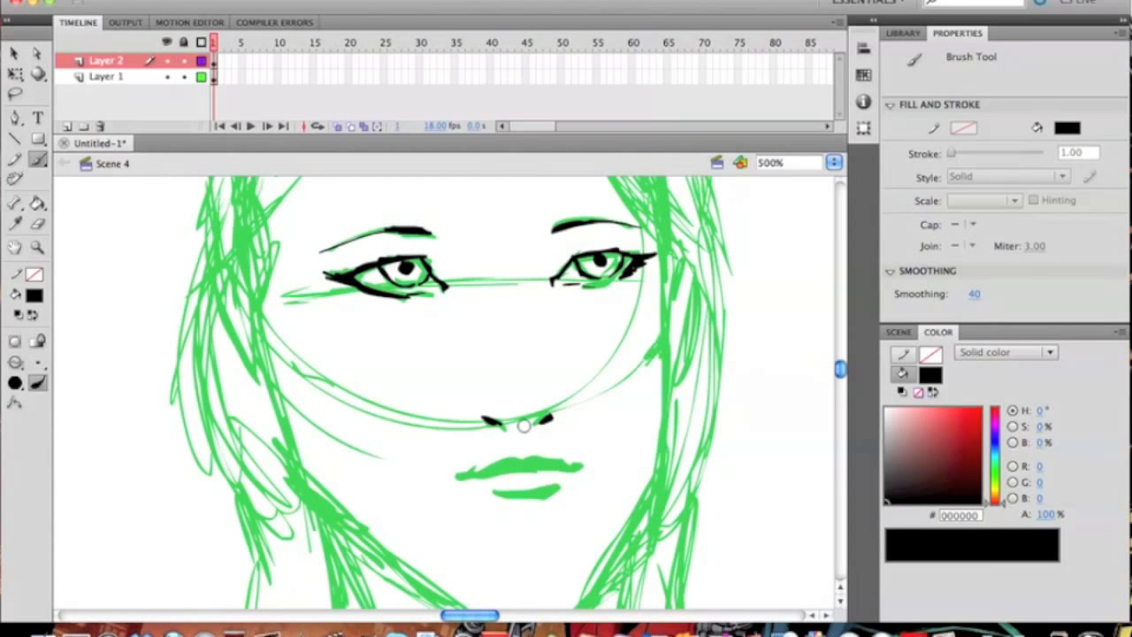
drag(479, 425, 479, 397)
key(super+z)
key(super+z)
- Ink the green head's upper lip as a thick black shape and add the short line under the lower lip
scroll(566, 424, right, 5)
scroll(566, 425, down, 3)
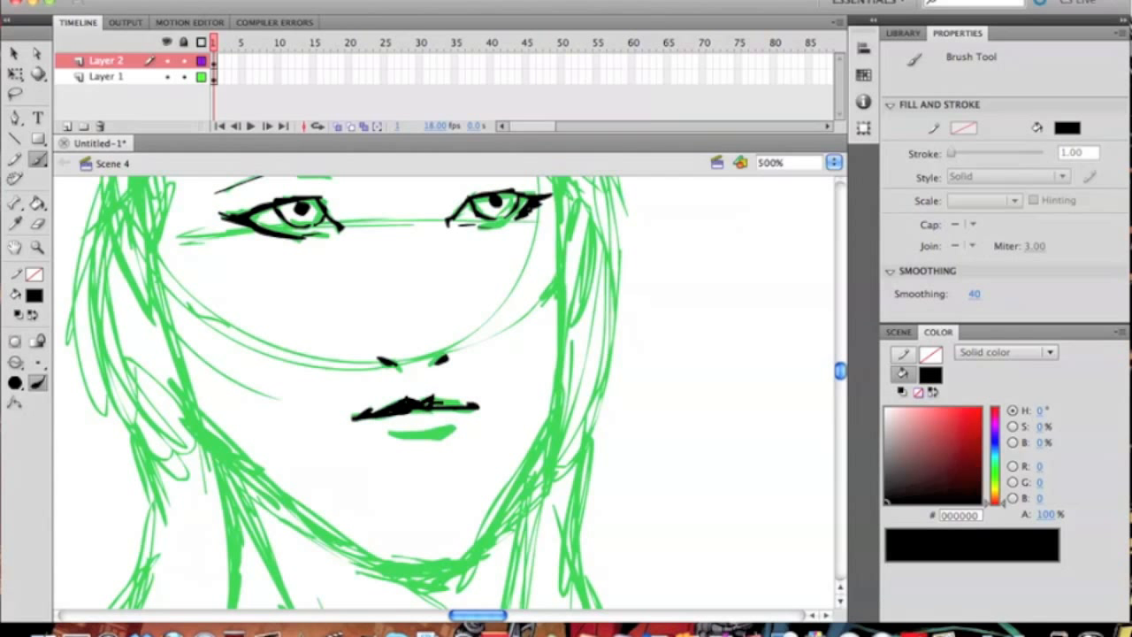
drag(430, 404, 458, 405)
drag(536, 398, 674, 450)
key(super+z)
key(super+z)
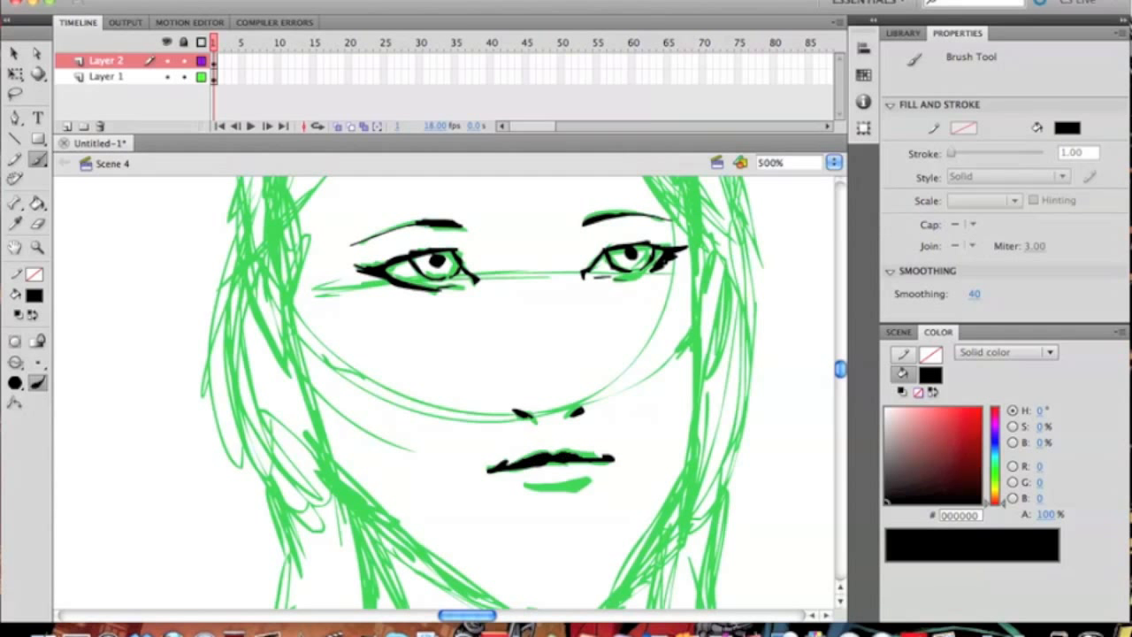
drag(534, 459, 608, 459)
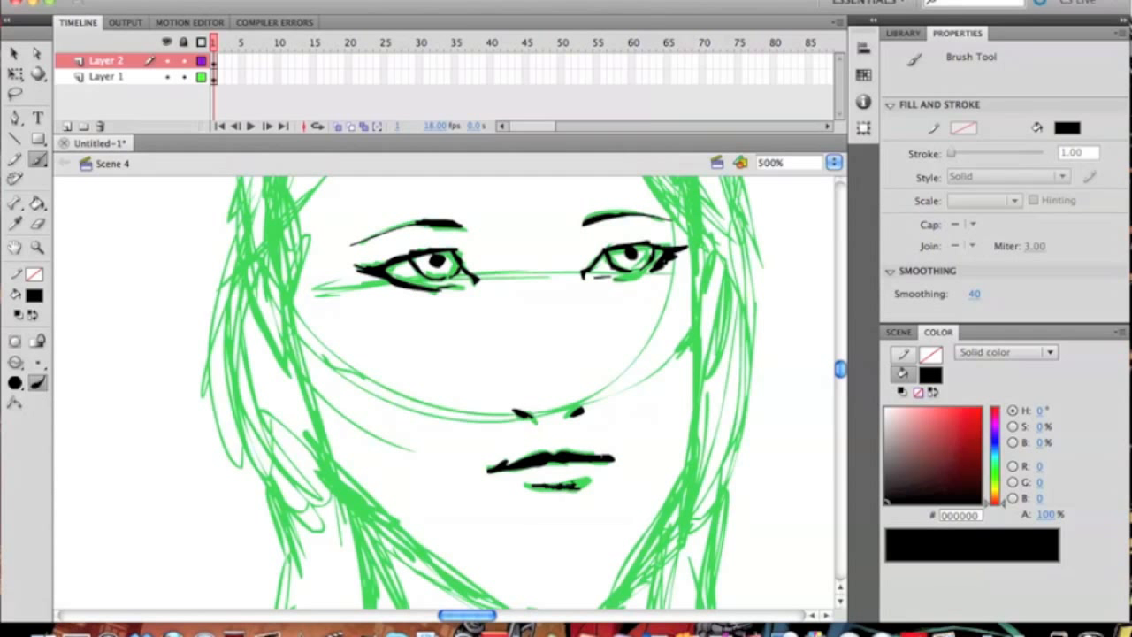
drag(536, 484, 582, 483)
key(space)
mouse_move(607, 394)
mouse_down()
mouse_move(340, 422)
mouse_move(321, 443)
mouse_up()
drag(277, 406, 546, 428)
key(space)
mouse_move(353, 320)
mouse_down()
mouse_move(289, 355)
mouse_move(217, 345)
mouse_move(221, 317)
mouse_up()
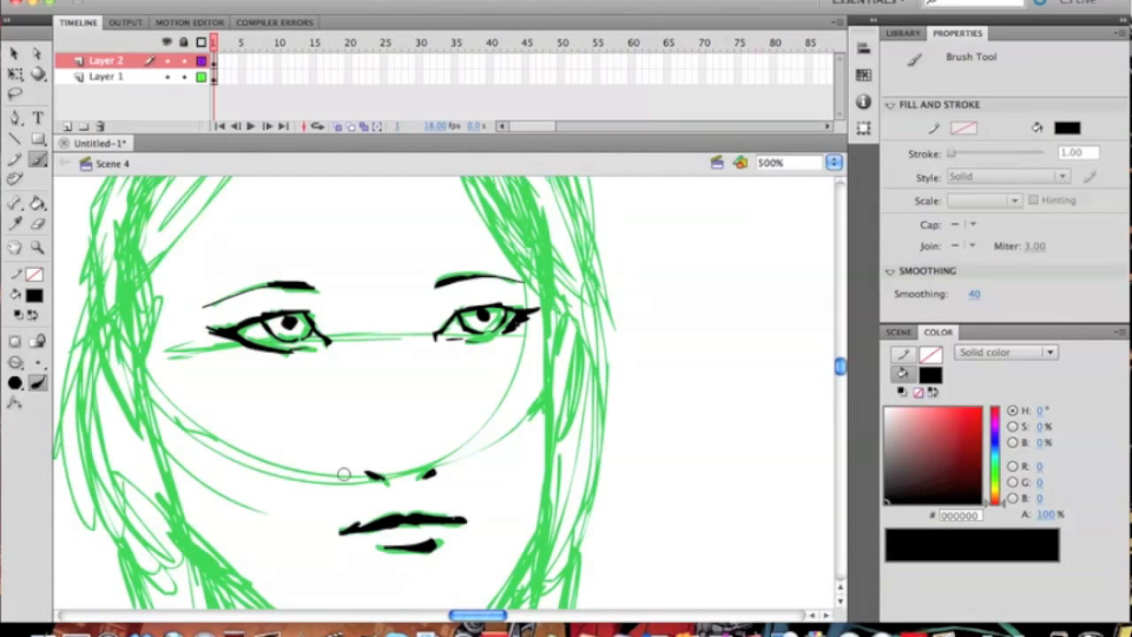
key(space)
mouse_move(504, 527)
mouse_down()
mouse_move(524, 433)
mouse_move(507, 374)
mouse_up()
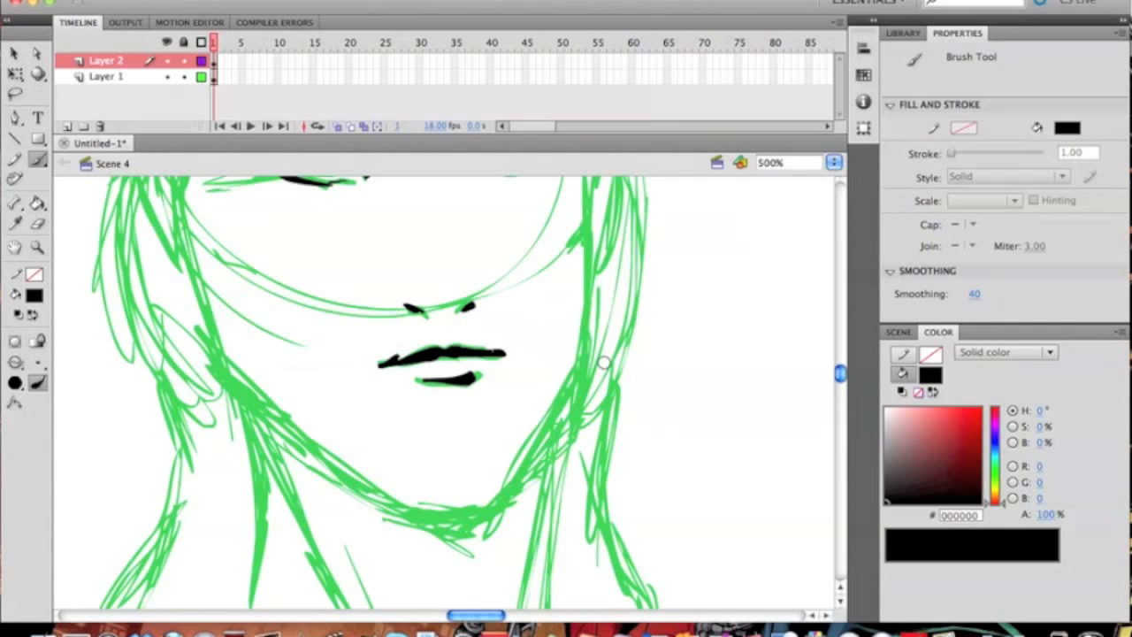
mouse_move(420, 475)
mouse_down()
mouse_move(392, 481)
mouse_move(326, 578)
mouse_up()
mouse_move(348, 299)
mouse_down()
mouse_move(461, 418)
mouse_move(437, 425)
mouse_move(450, 525)
mouse_move(467, 475)
mouse_move(472, 293)
mouse_move(416, 298)
mouse_move(430, 455)
mouse_move(454, 387)
mouse_move(467, 392)
mouse_move(433, 369)
mouse_move(427, 507)
mouse_move(431, 323)
mouse_up()
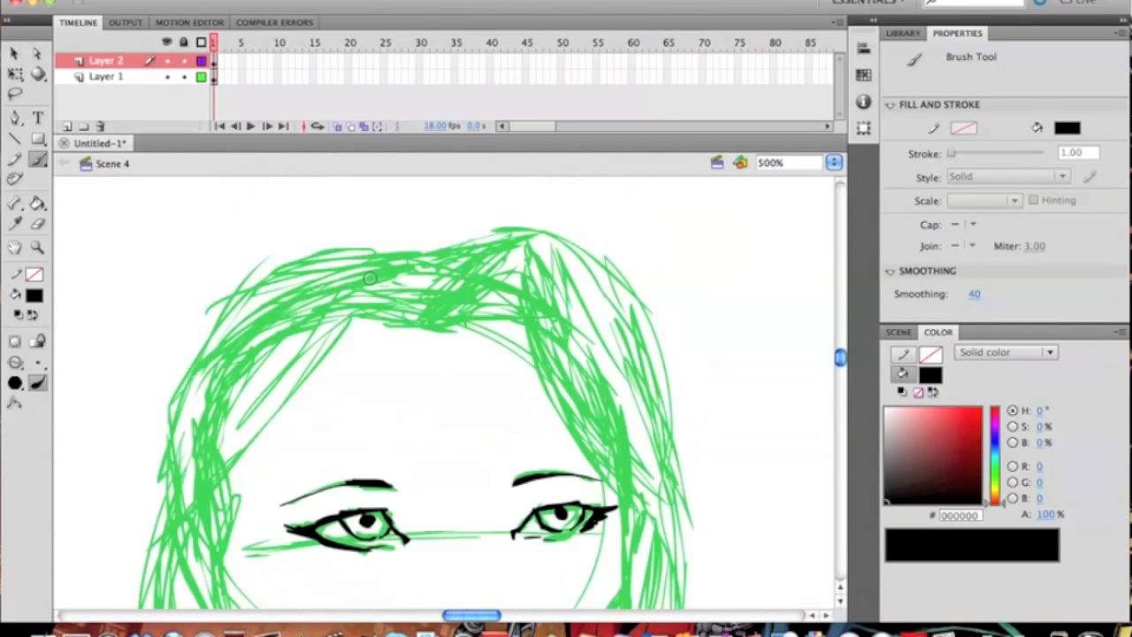
- Try inking a curved black strand along the far side of the green head's hairline
mouse_move(495, 376)
mouse_down()
mouse_move(507, 243)
mouse_move(475, 235)
mouse_move(404, 321)
mouse_move(405, 431)
mouse_up()
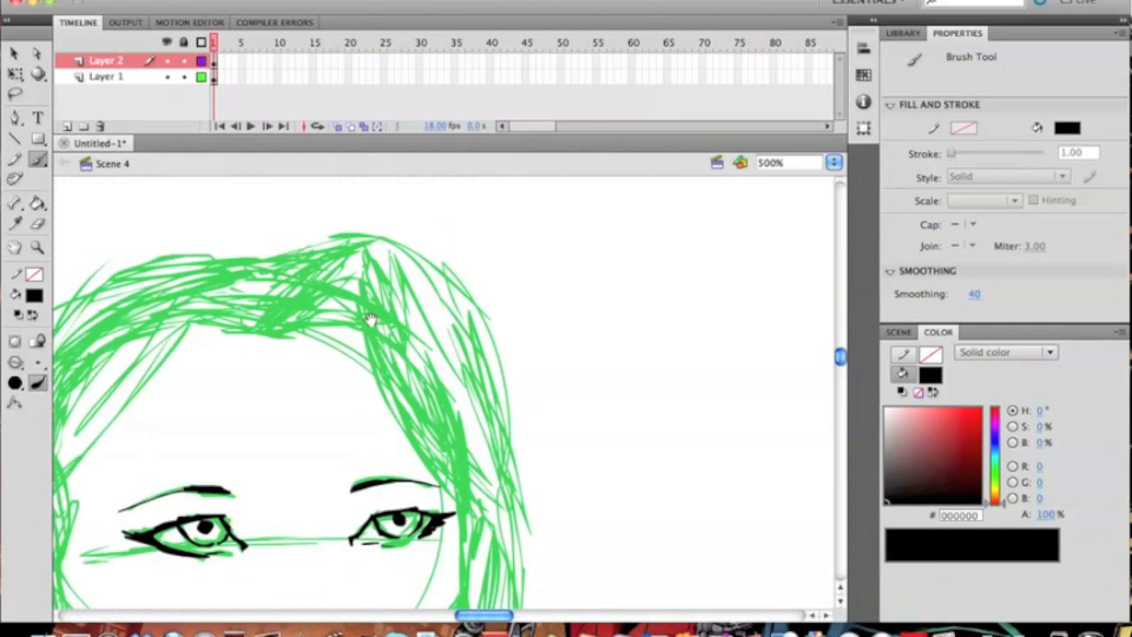
mouse_move(269, 323)
mouse_down()
mouse_move(354, 276)
mouse_move(484, 471)
mouse_up()
drag(416, 398, 538, 486)
drag(463, 416, 328, 213)
drag(305, 477, 647, 251)
drag(362, 186, 318, 281)
drag(430, 353, 286, 319)
drag(454, 386, 332, 390)
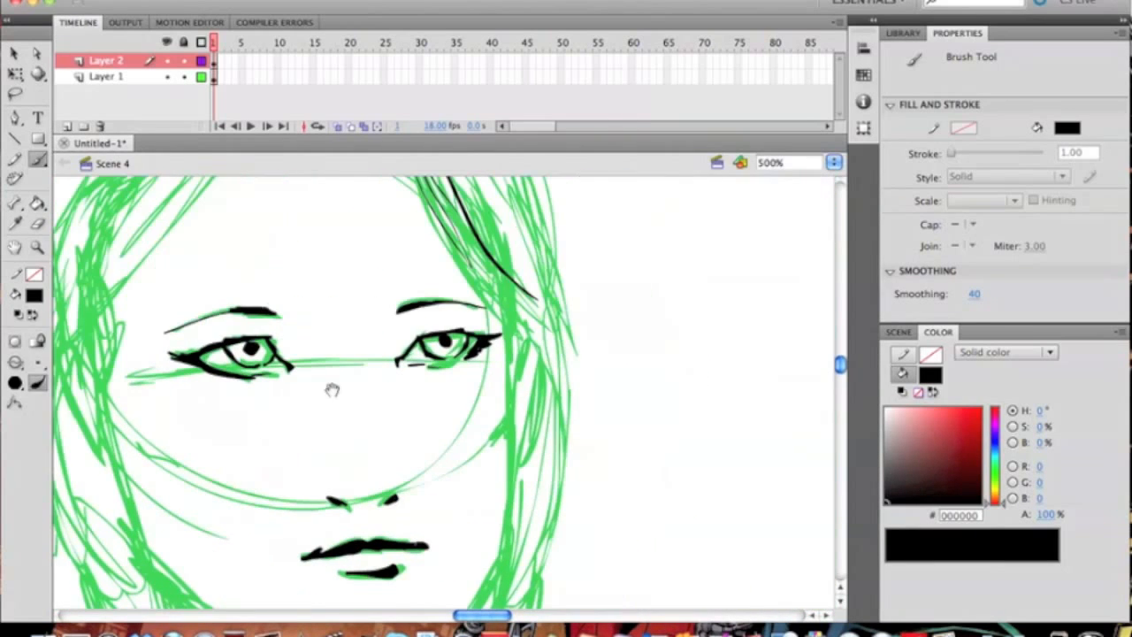
- Undo the black strand drawn over the green head's hair
mouse_move(189, 516)
mouse_down()
mouse_move(539, 404)
mouse_move(494, 305)
mouse_move(359, 214)
mouse_up()
mouse_move(294, 381)
mouse_down()
mouse_move(505, 281)
mouse_move(466, 213)
mouse_move(323, 376)
mouse_up()
drag(455, 182, 310, 372)
drag(334, 190, 505, 342)
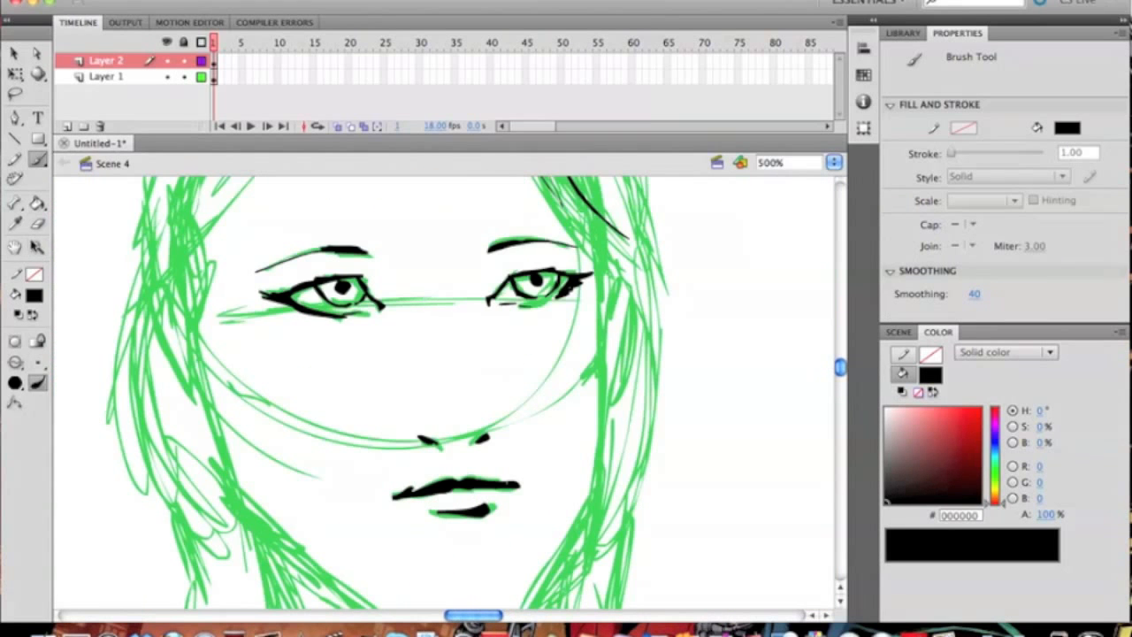
click(36, 246)
alt+click(313, 332)
drag(570, 386, 465, 318)
key(super+z)
key(super+z)
- Hide Layer 1 to check the black inking on its own, and show the sketch layer again
click(167, 77)
mouse_move(505, 295)
mouse_down()
mouse_move(717, 374)
mouse_move(533, 307)
mouse_up()
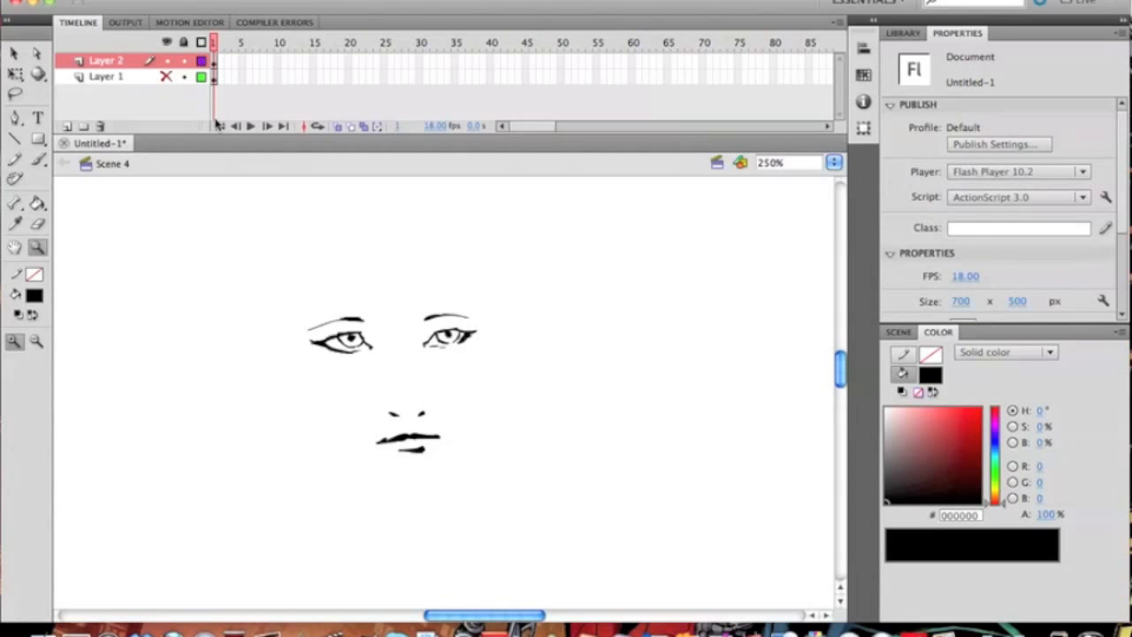
click(165, 78)
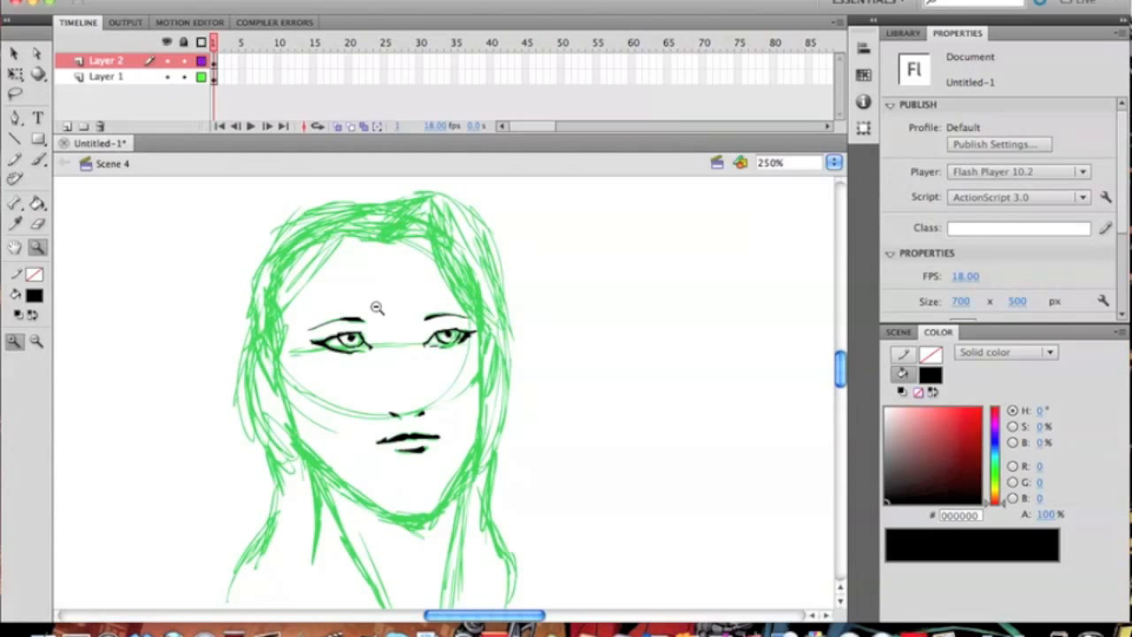
alt+click(498, 347)
drag(438, 394, 590, 274)
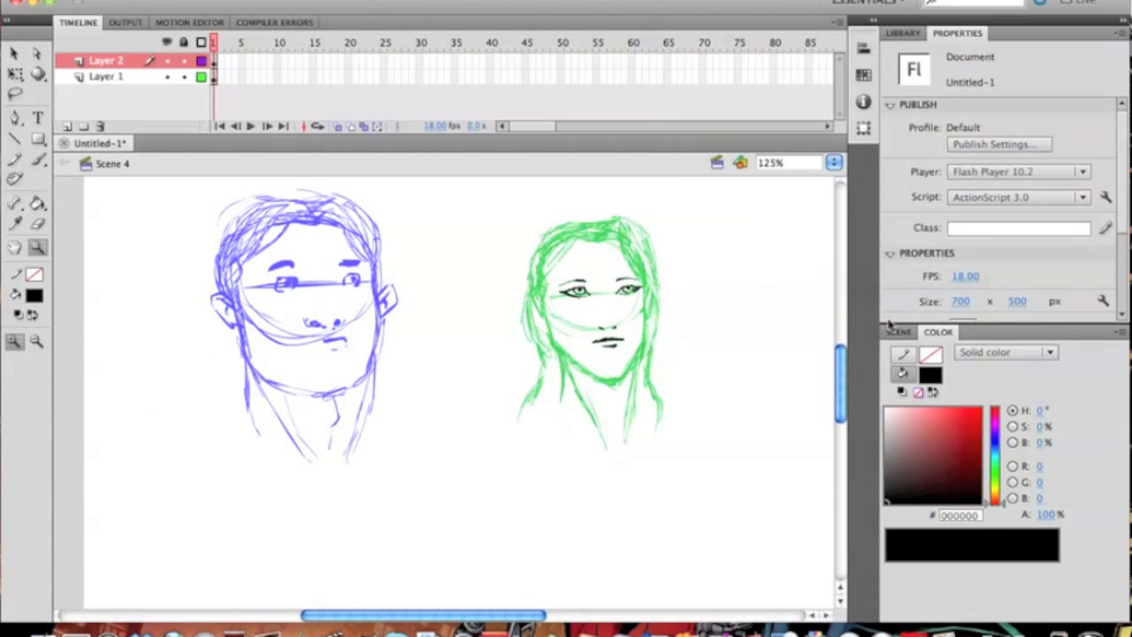
- Review the head drawings in Scenes 3, 2 and 1, and go back through the scenes to Scene 4
click(900, 334)
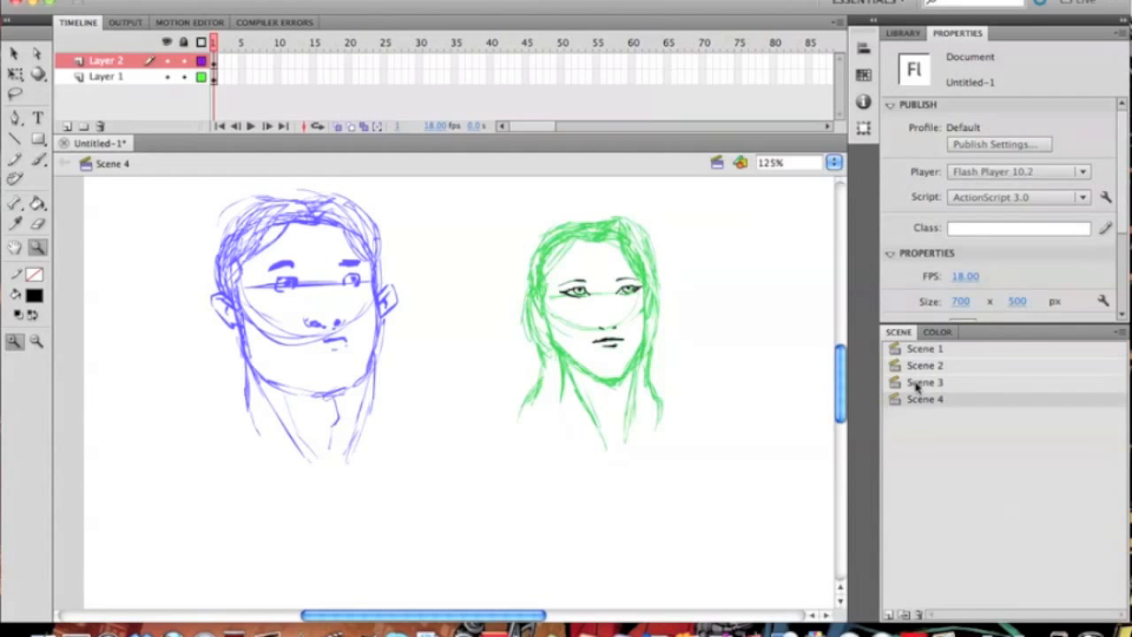
click(916, 383)
click(920, 365)
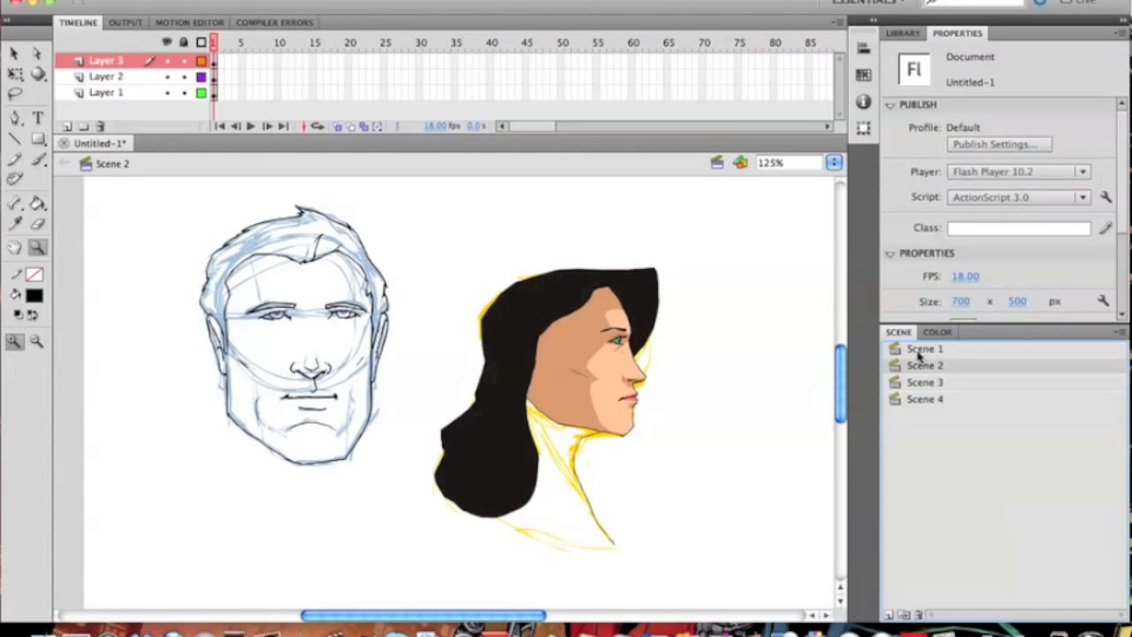
click(925, 353)
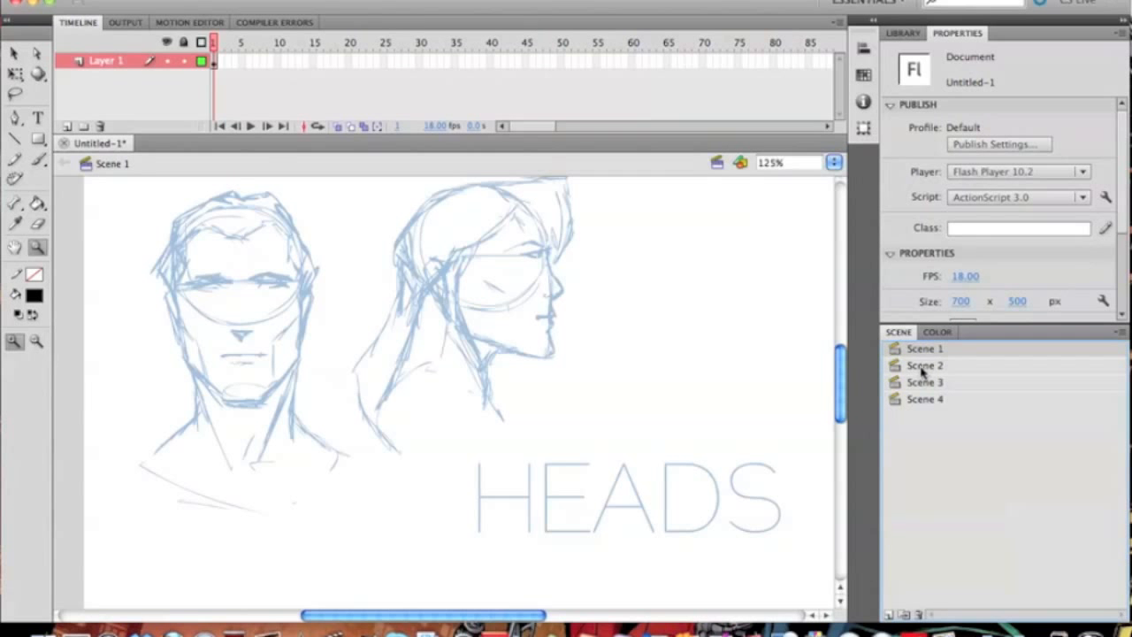
click(926, 366)
click(929, 382)
click(927, 399)
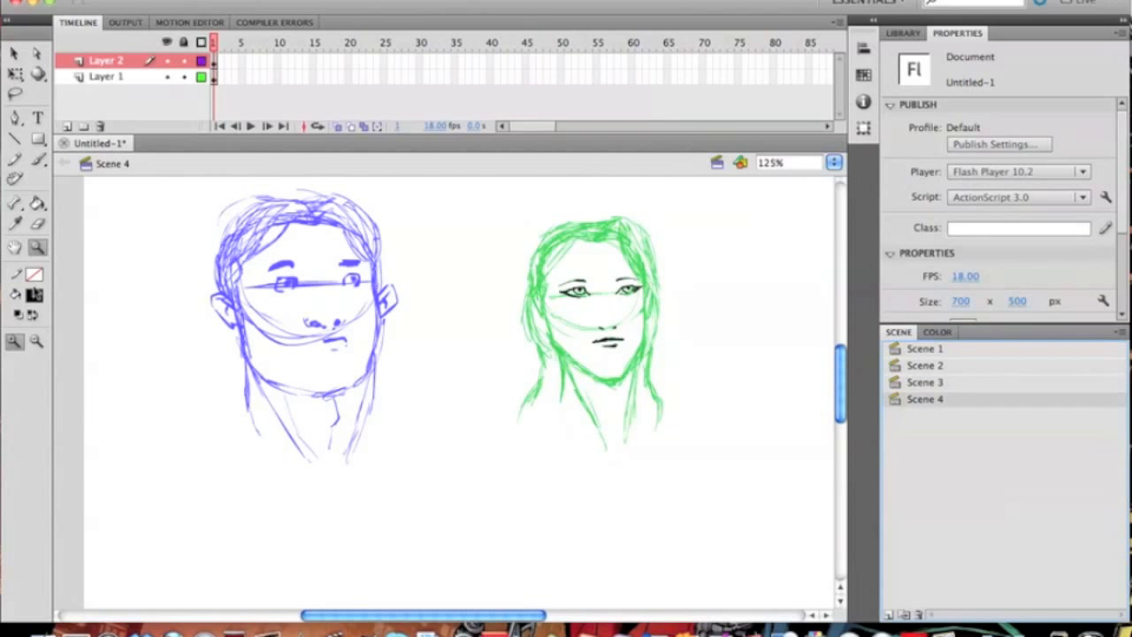
click(602, 303)
click(458, 401)
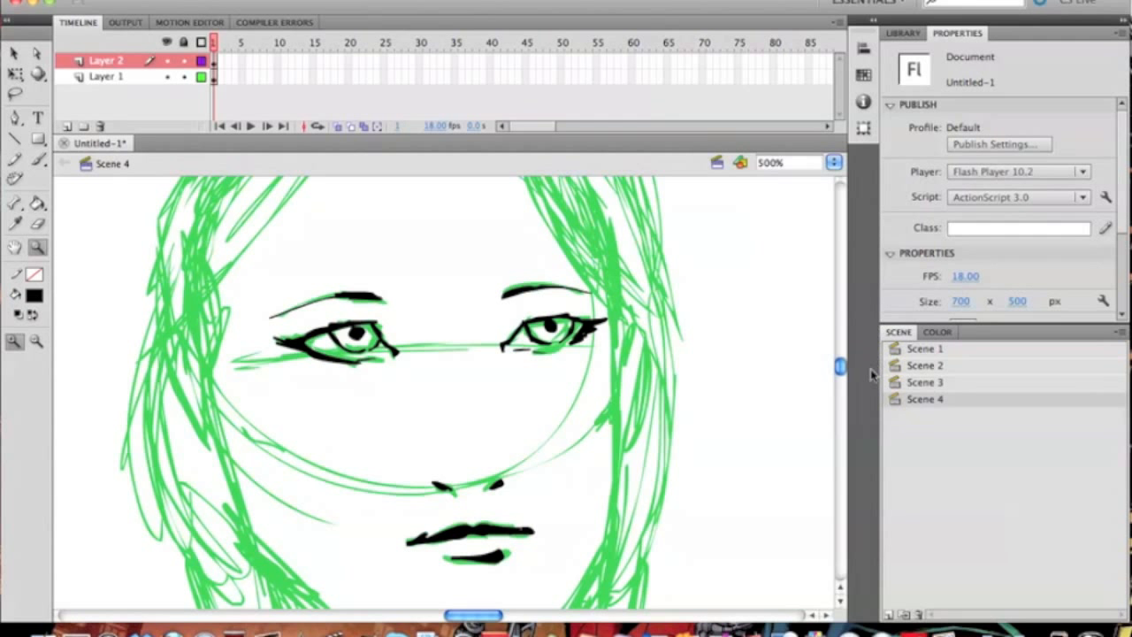
alt+click(471, 391)
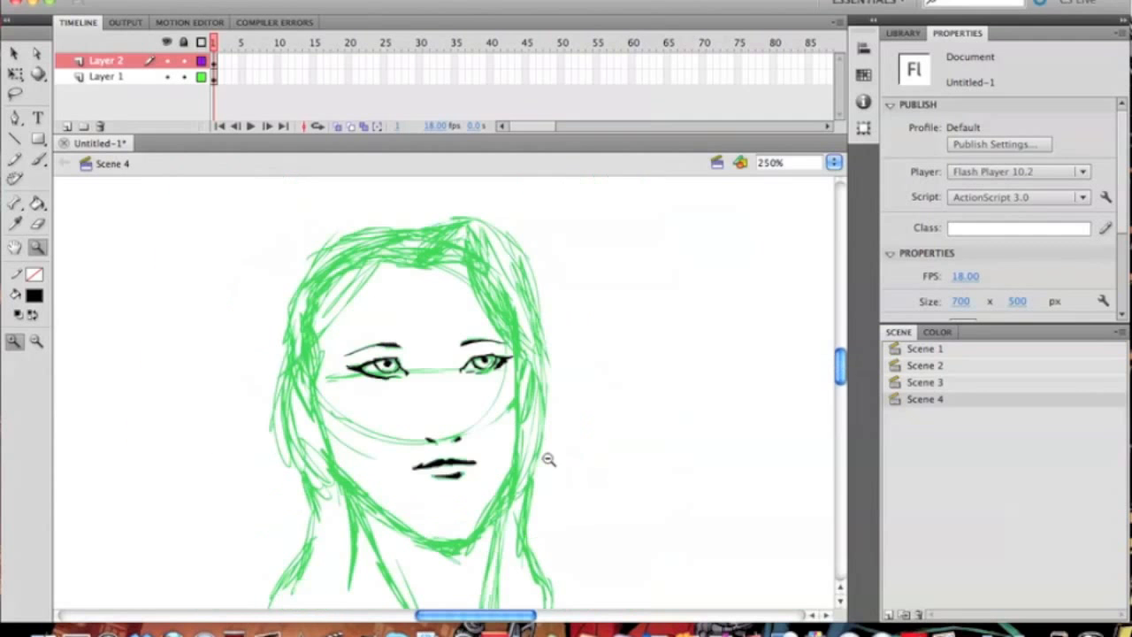